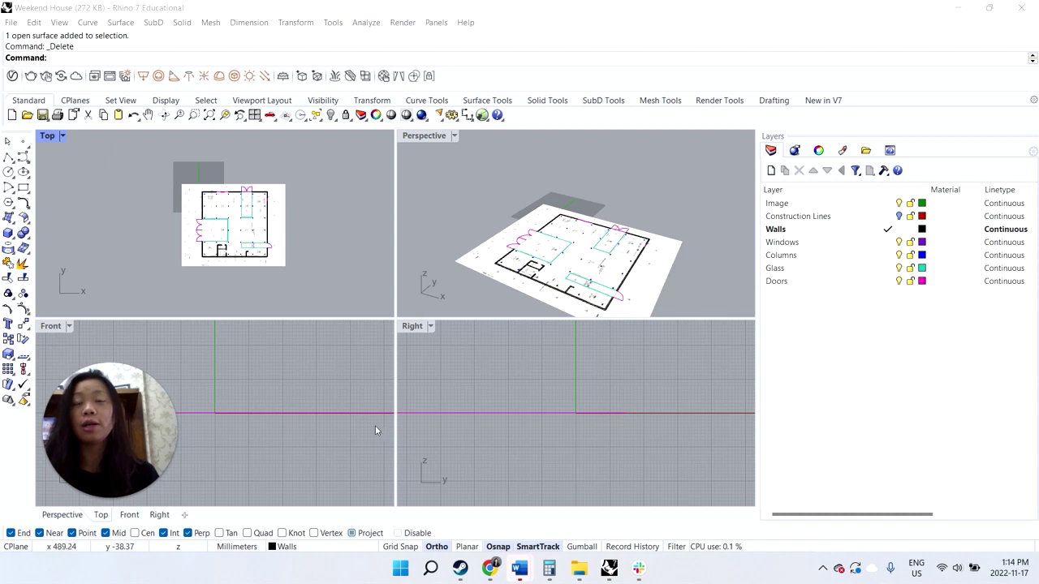
- Make the Image layer current and load the file "weekend house drawings" with the Picture command
{"action": "scroll", "coordinate": [252, 237], "scroll_direction": "up", "scroll_amount": 5}
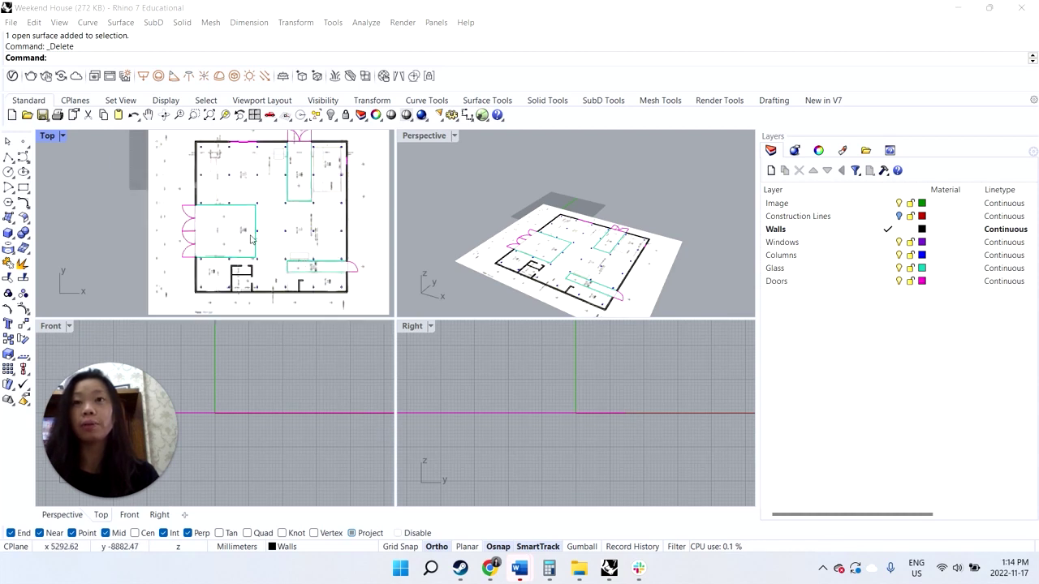
{"action": "scroll", "coordinate": [252, 237], "scroll_direction": "down", "scroll_amount": 2}
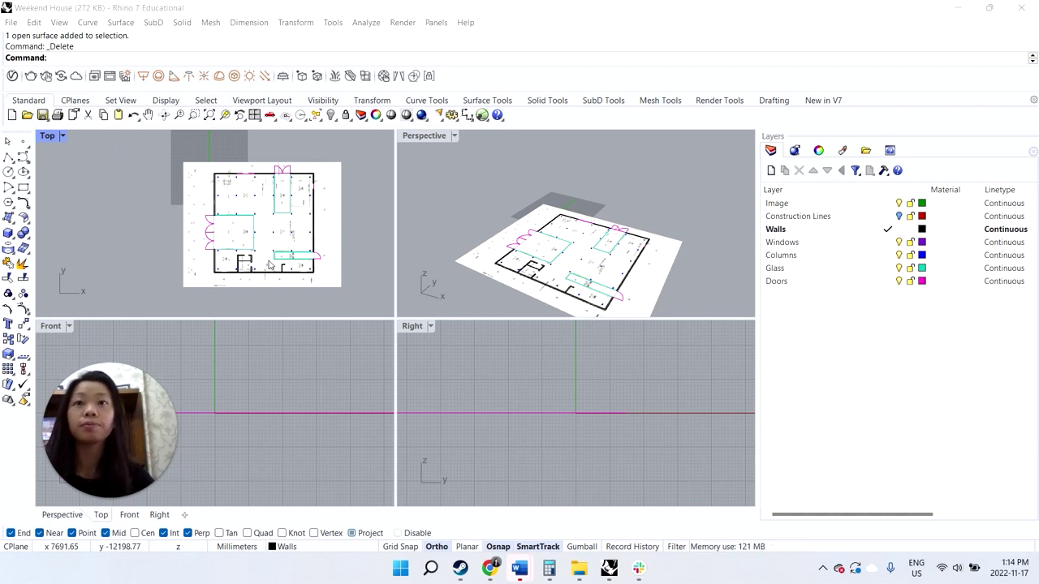
{"action": "left_click", "coordinate": [888, 204]}
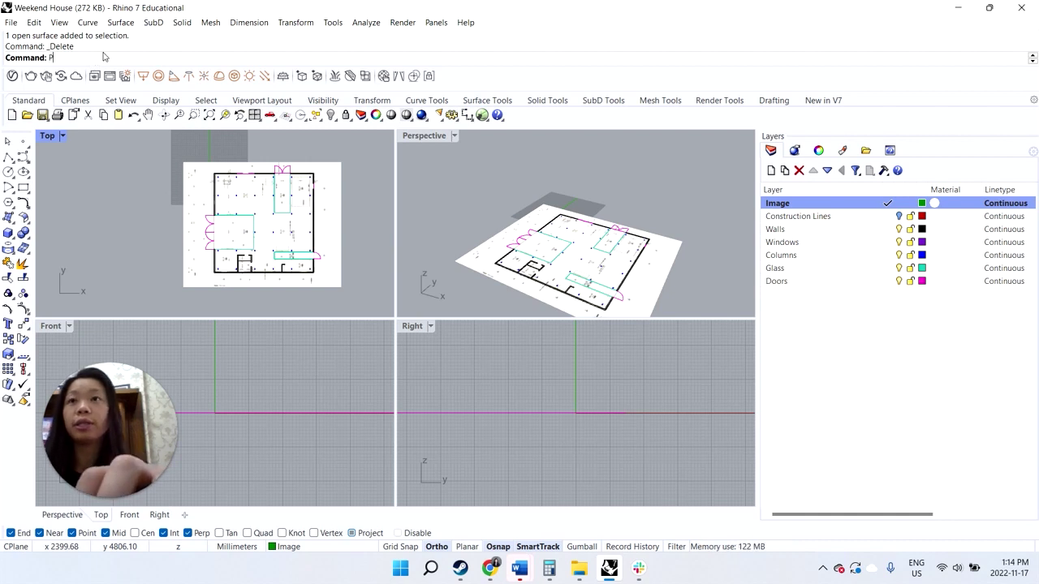
{"action": "type", "text": "Picture"}
{"action": "key", "text": "Return"}
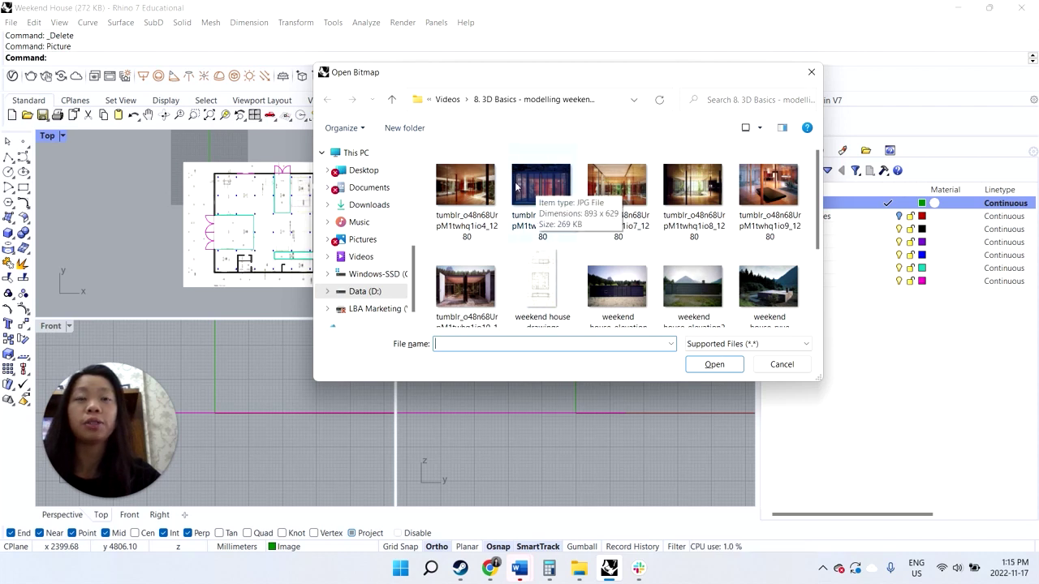
{"action": "scroll", "coordinate": [568, 284], "scroll_direction": "down", "scroll_amount": 2}
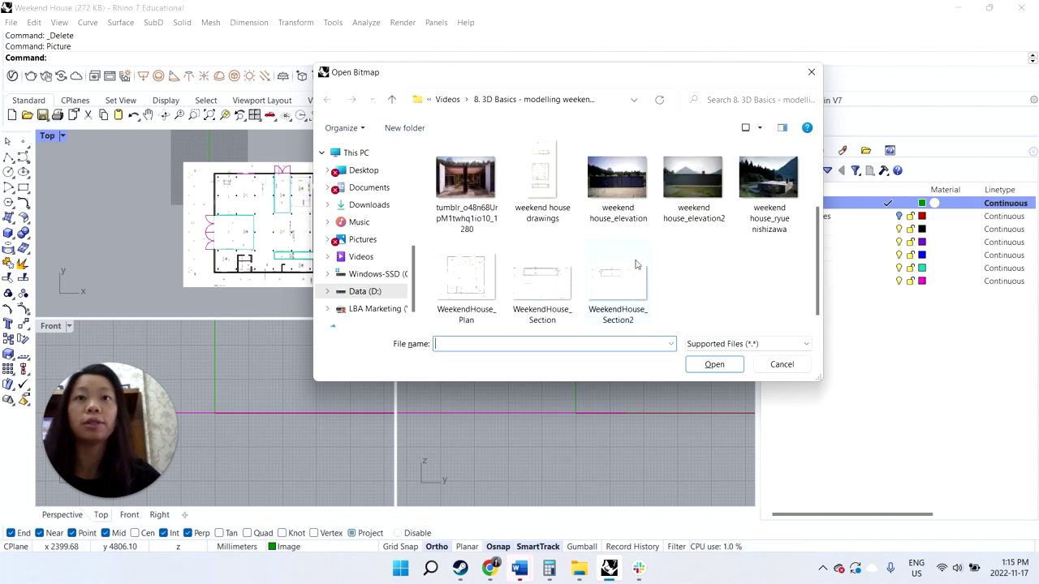
{"action": "left_click", "coordinate": [542, 175]}
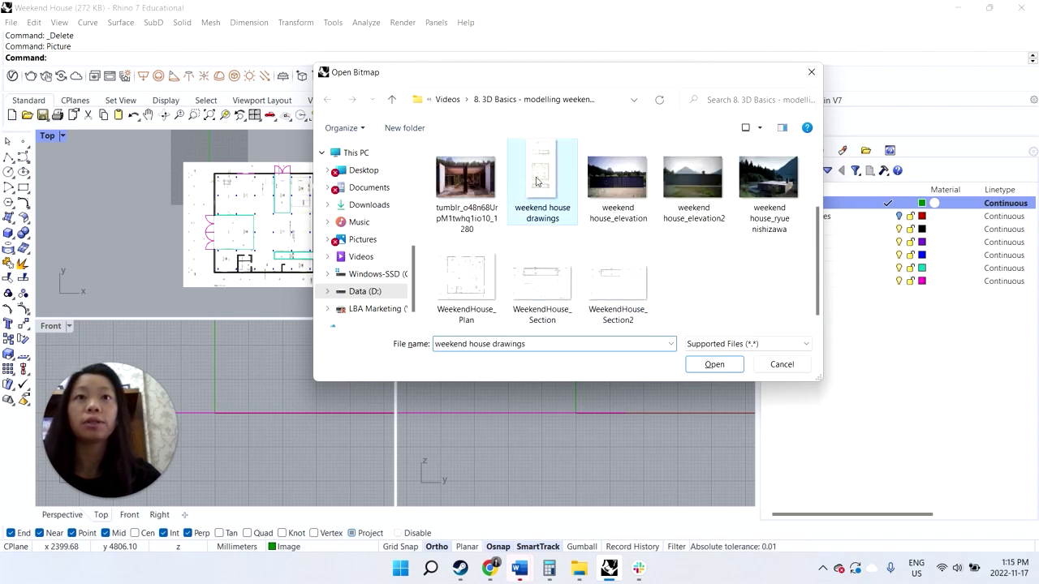
{"action": "left_click", "coordinate": [714, 364]}
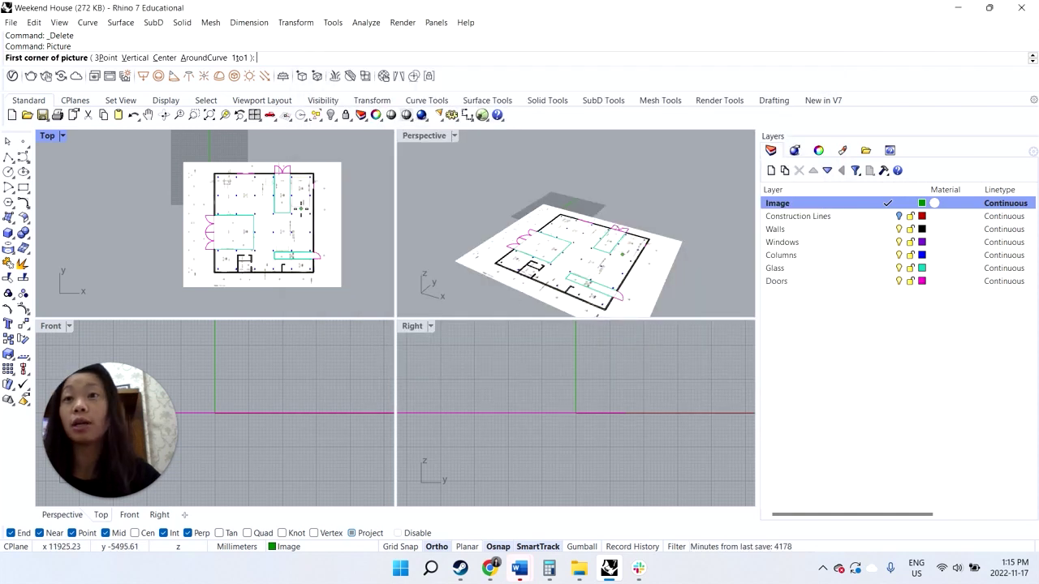
- Place the drawings picture above the floor plan, with its first corner at the plan image's upper-left corner
{"action": "scroll", "coordinate": [322, 233], "scroll_direction": "down", "scroll_amount": 3}
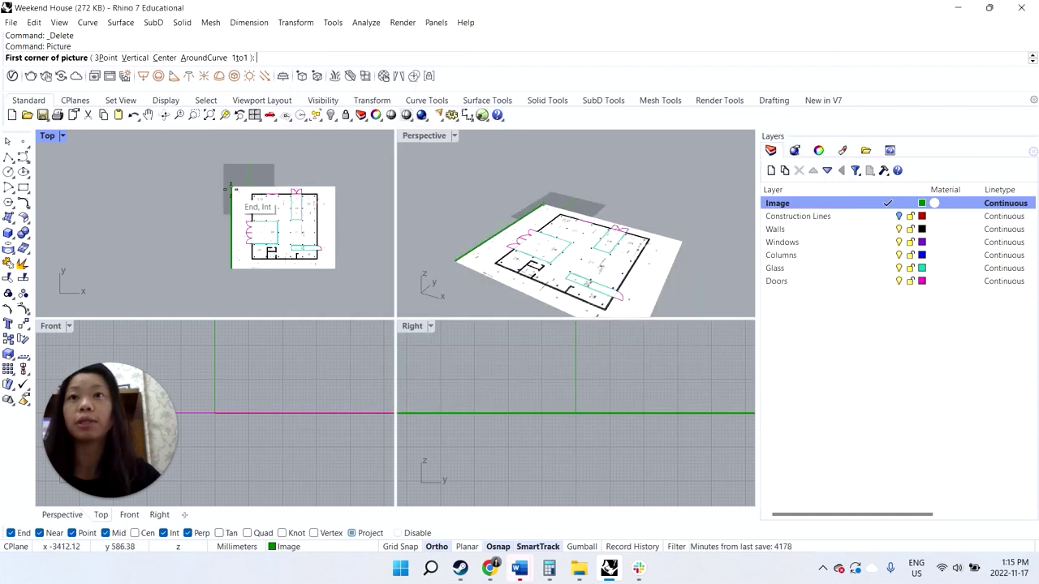
{"action": "left_click", "coordinate": [231, 188]}
{"action": "scroll", "coordinate": [231, 188], "scroll_direction": "down", "scroll_amount": 5}
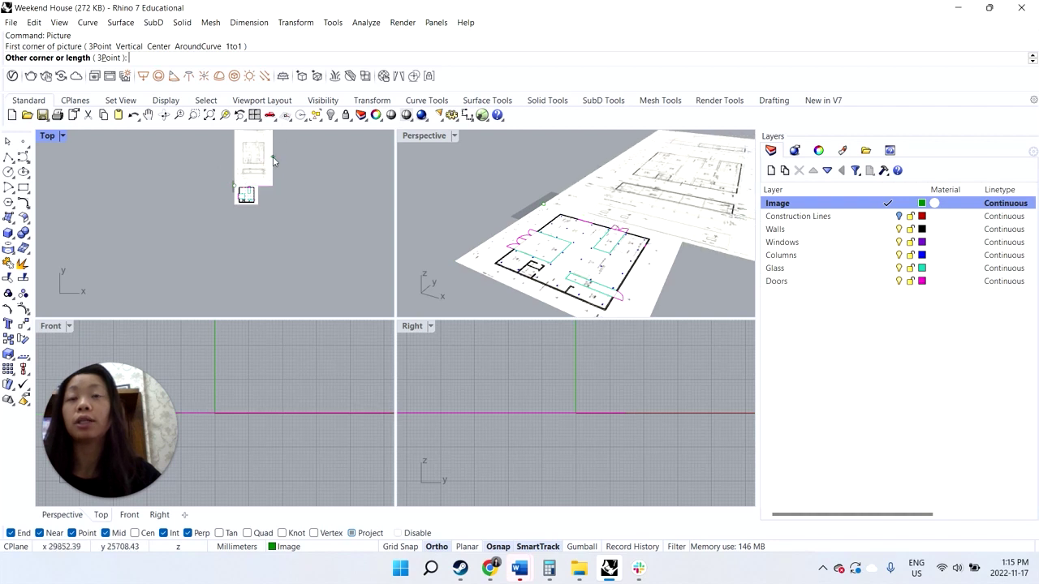
{"action": "left_click", "coordinate": [272, 161]}
{"action": "right_click_drag", "start_coordinate": [297, 183], "coordinate": [290, 222]}
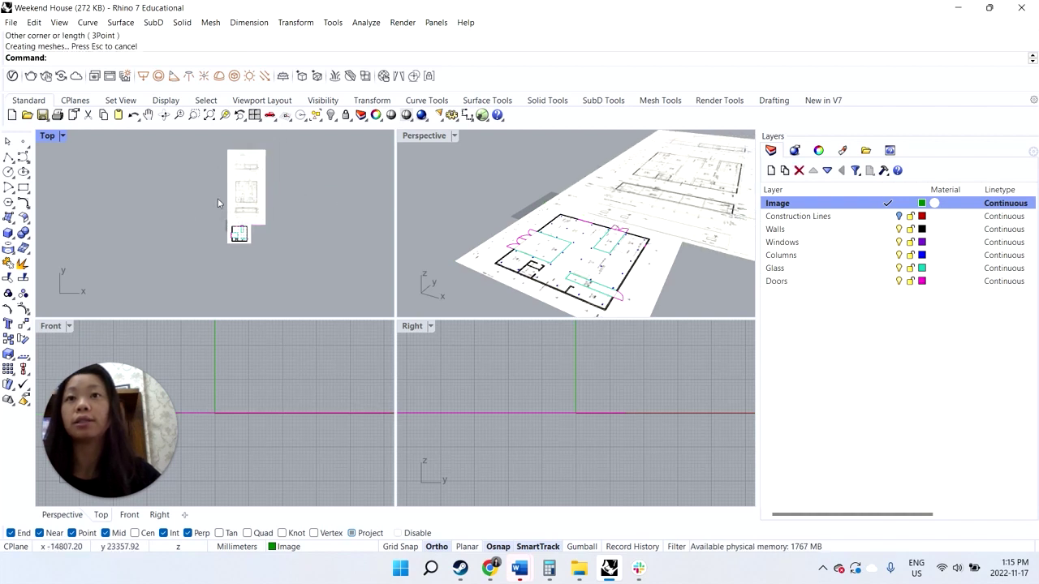
- Draw a horizontal line about 13000 mm long at the section's floor level, aligned with the plan's left and right outer wall corners
{"action": "scroll", "coordinate": [219, 203], "scroll_direction": "up", "scroll_amount": 5}
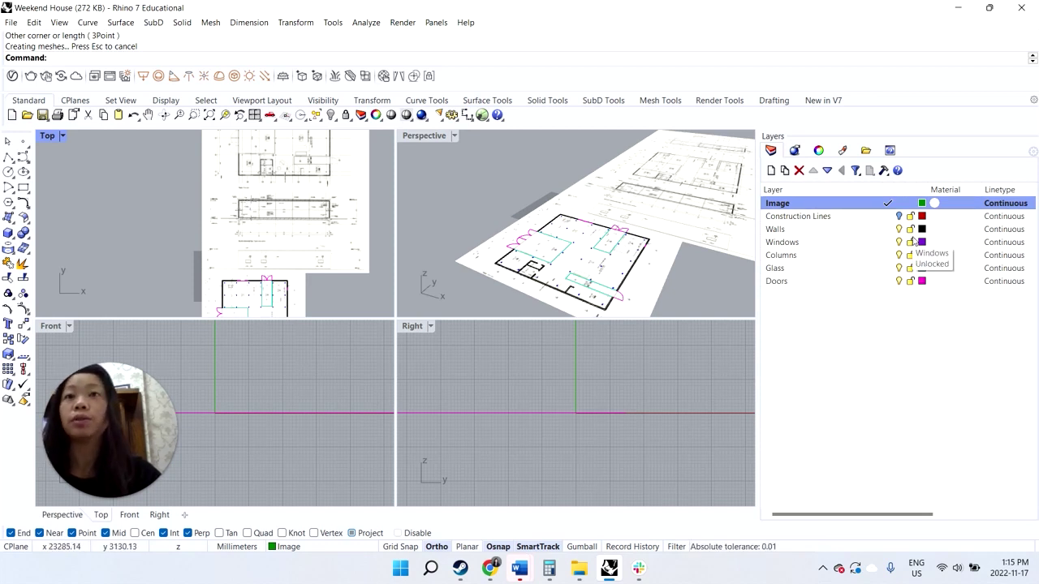
{"action": "scroll", "coordinate": [233, 191], "scroll_direction": "down", "scroll_amount": 2}
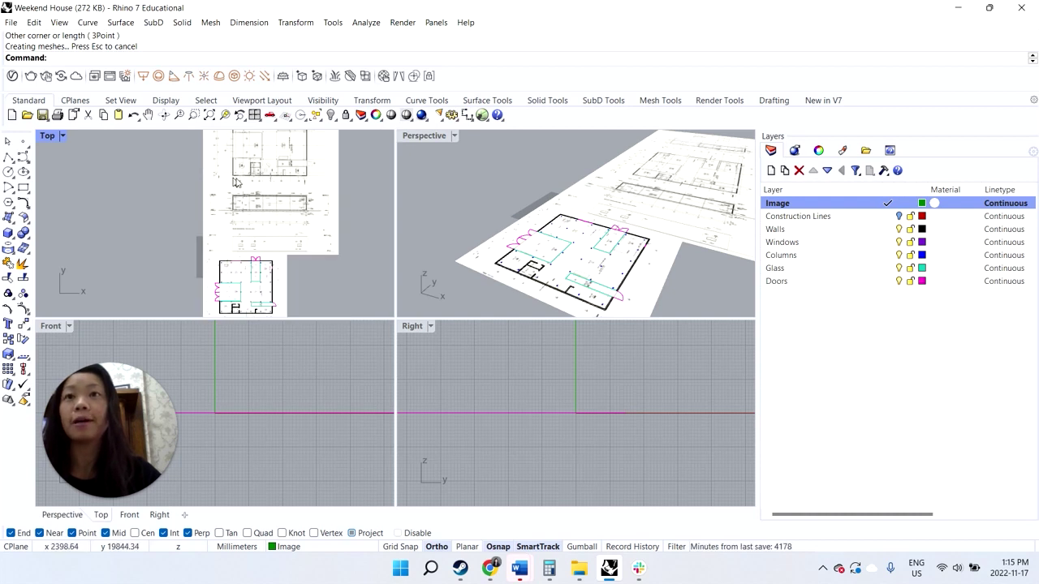
{"action": "scroll", "coordinate": [259, 165], "scroll_direction": "up", "scroll_amount": 1}
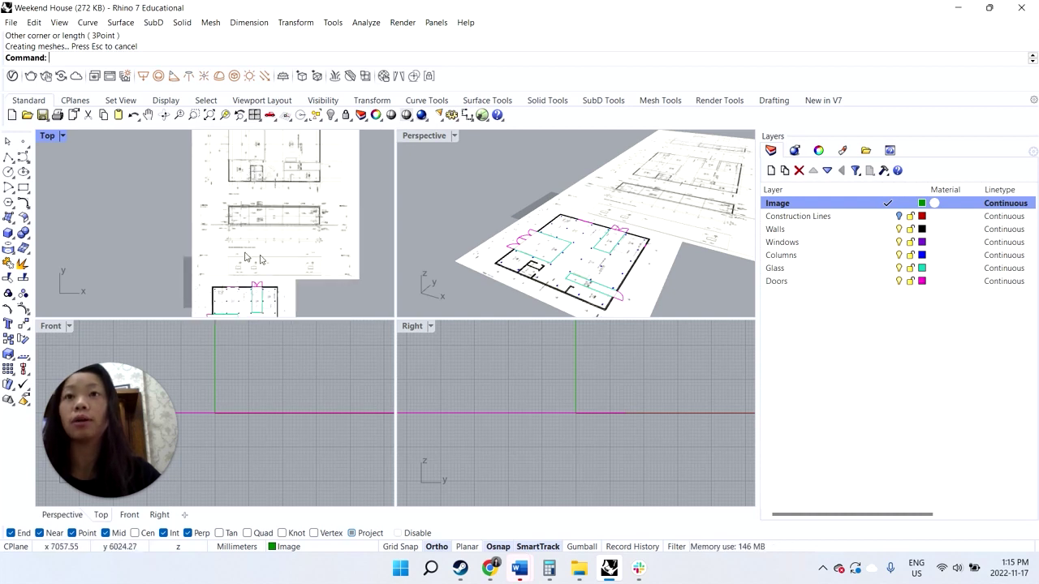
{"action": "scroll", "coordinate": [231, 284], "scroll_direction": "up", "scroll_amount": 2}
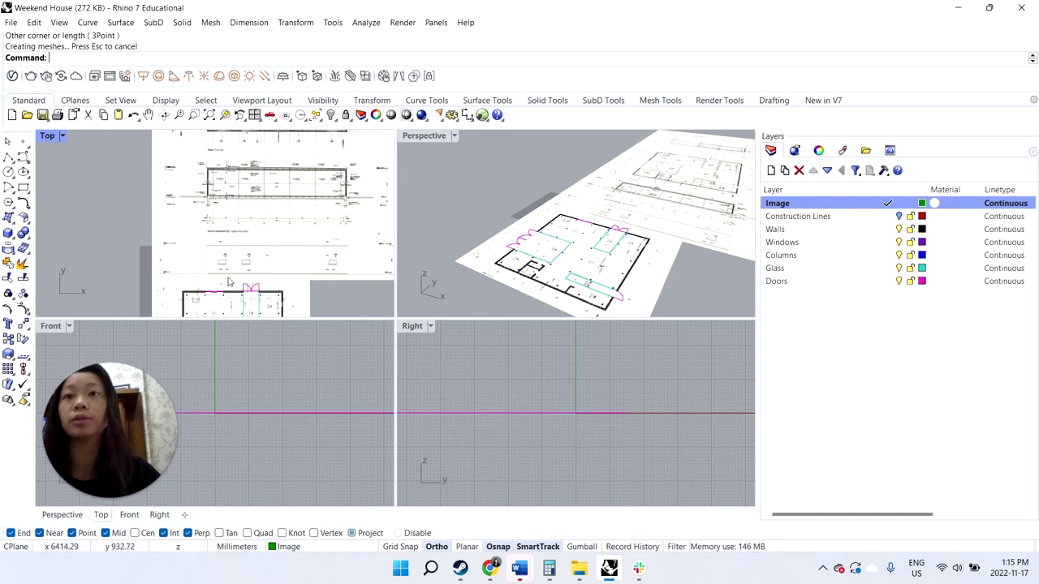
{"action": "scroll", "coordinate": [179, 284], "scroll_direction": "up", "scroll_amount": 2}
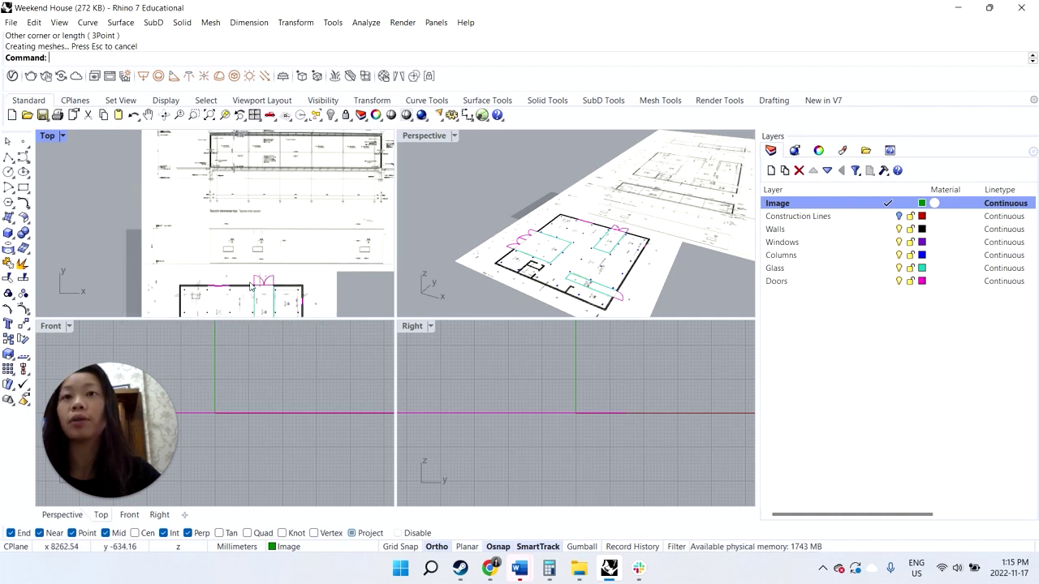
{"action": "scroll", "coordinate": [191, 282], "scroll_direction": "down", "scroll_amount": 2}
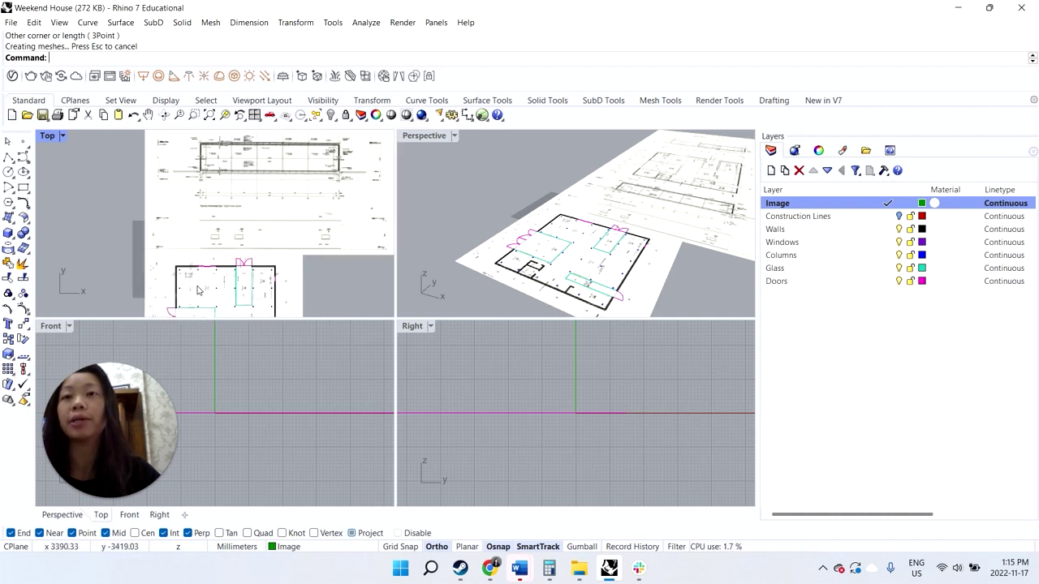
{"action": "scroll", "coordinate": [193, 264], "scroll_direction": "up", "scroll_amount": 2}
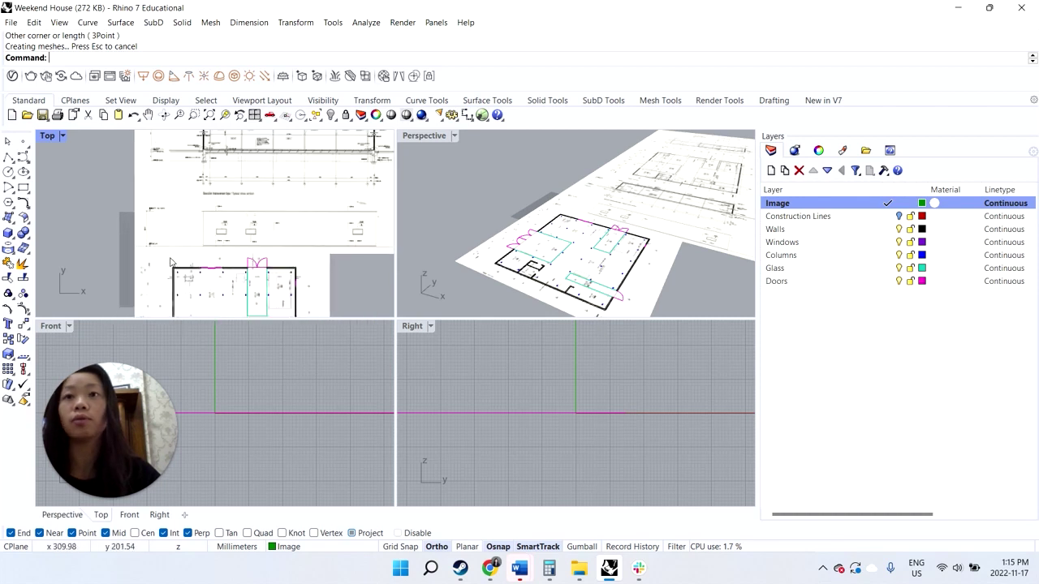
{"action": "left_click", "coordinate": [14, 162]}
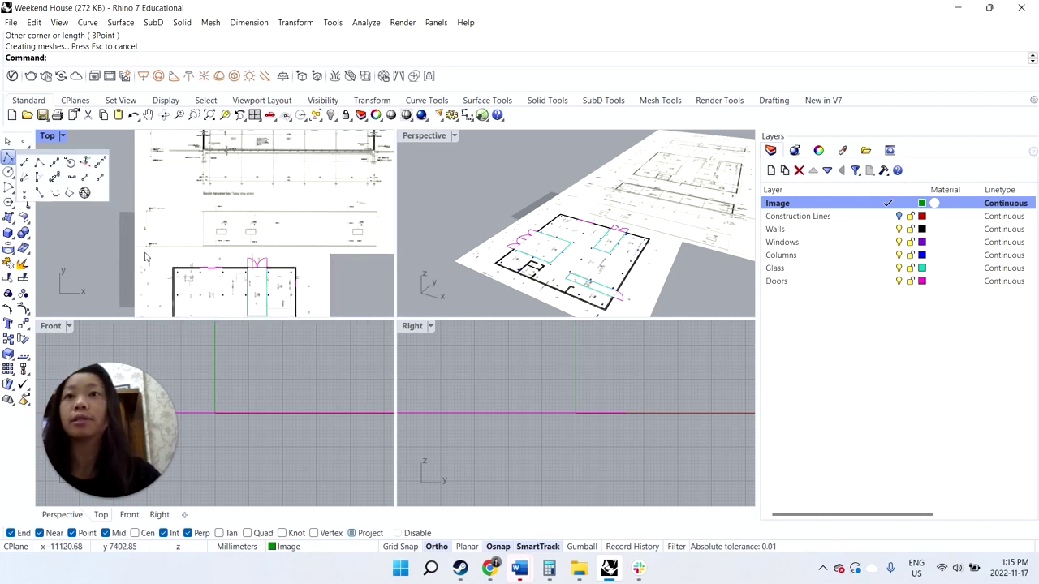
{"action": "left_click", "coordinate": [25, 162]}
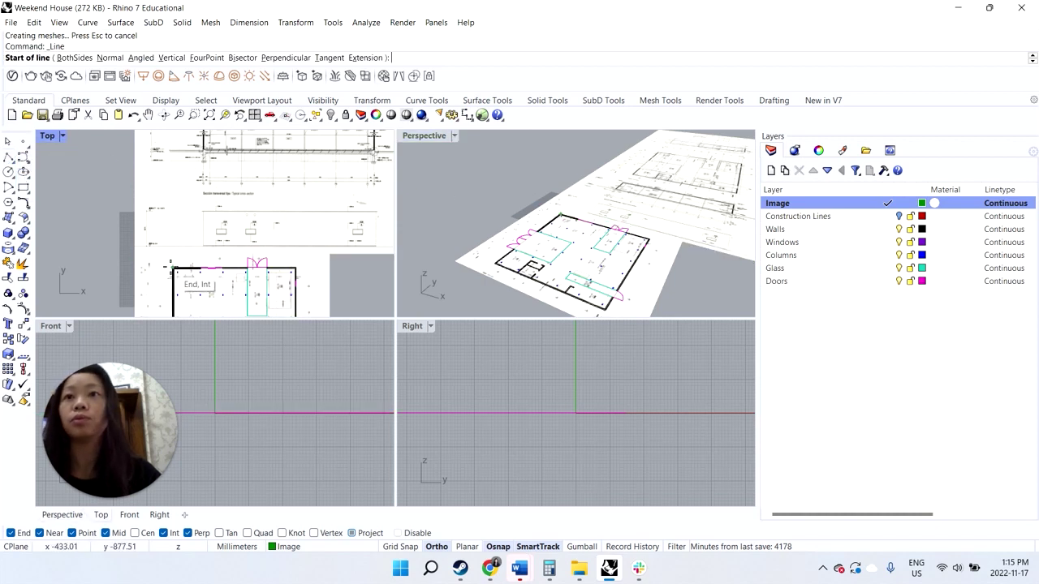
{"action": "left_click", "coordinate": [172, 267]}
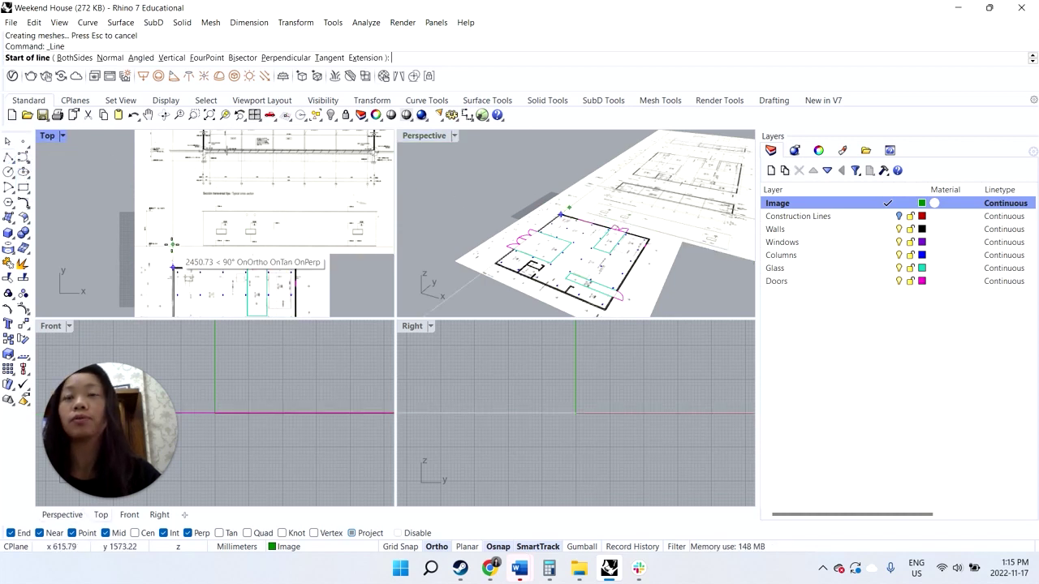
{"action": "left_click", "coordinate": [172, 153]}
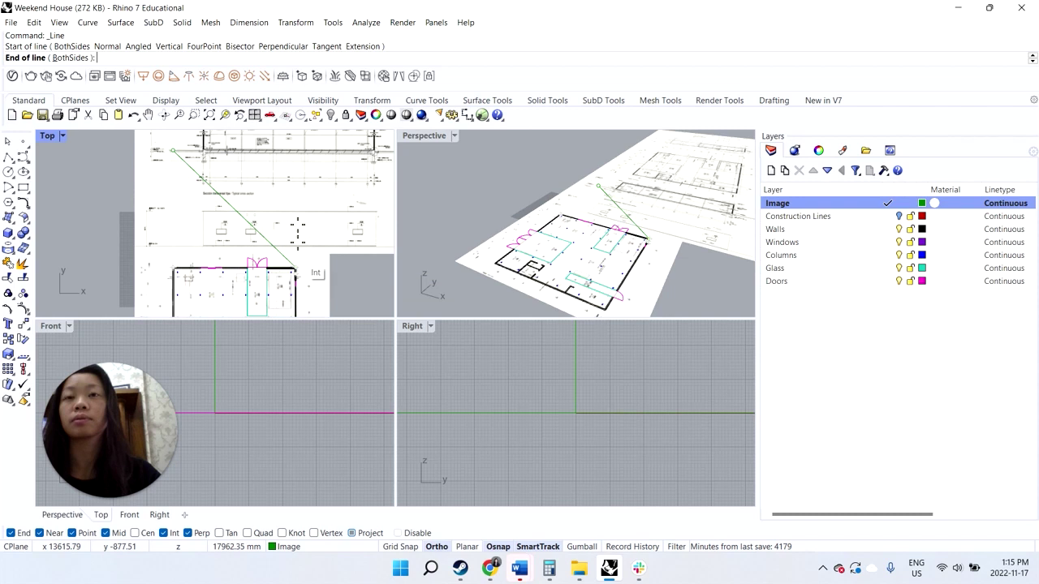
{"action": "left_click", "coordinate": [297, 162]}
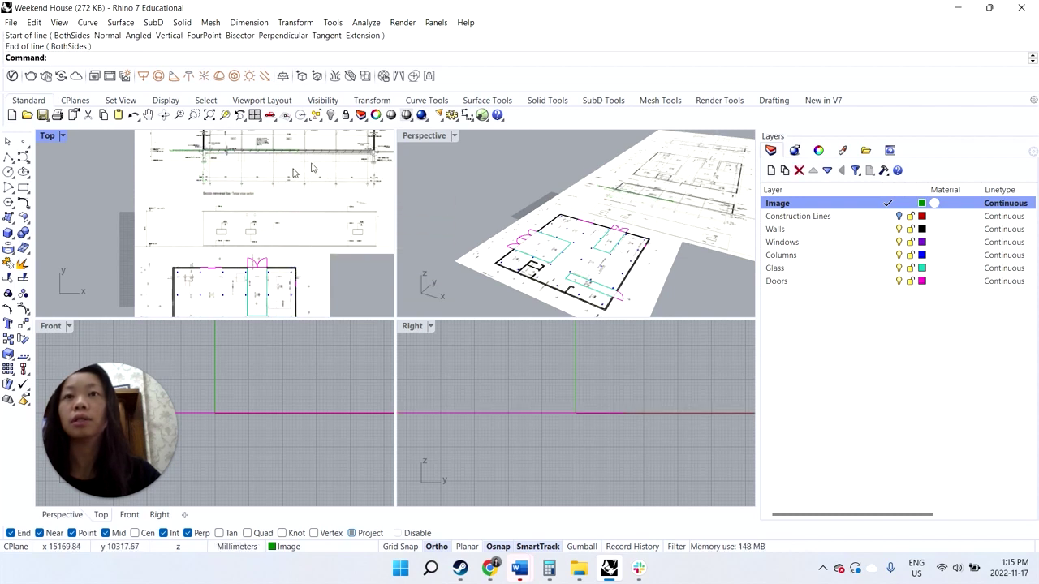
- Move the drawings picture so the section's left outer wall corner at floor level meets the left endpoint of the reference line
{"action": "left_click", "coordinate": [189, 152]}
{"action": "left_click", "coordinate": [234, 182]}
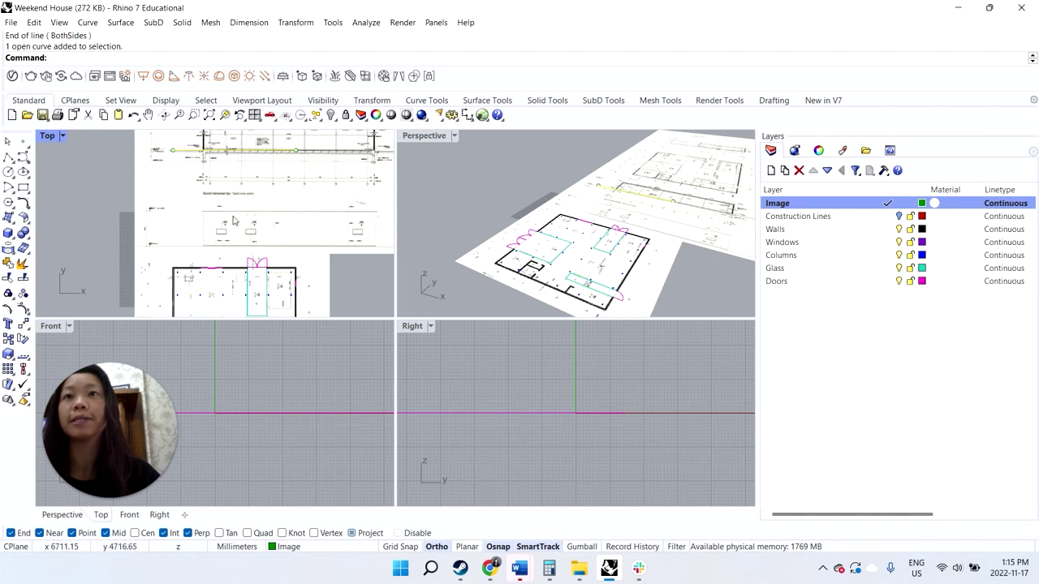
{"action": "scroll", "coordinate": [235, 218], "scroll_direction": "down", "scroll_amount": 1}
{"action": "left_click", "coordinate": [279, 249]}
{"action": "scroll", "coordinate": [264, 215], "scroll_direction": "down", "scroll_amount": 1}
{"action": "right_click_drag", "start_coordinate": [239, 158], "coordinate": [246, 186]}
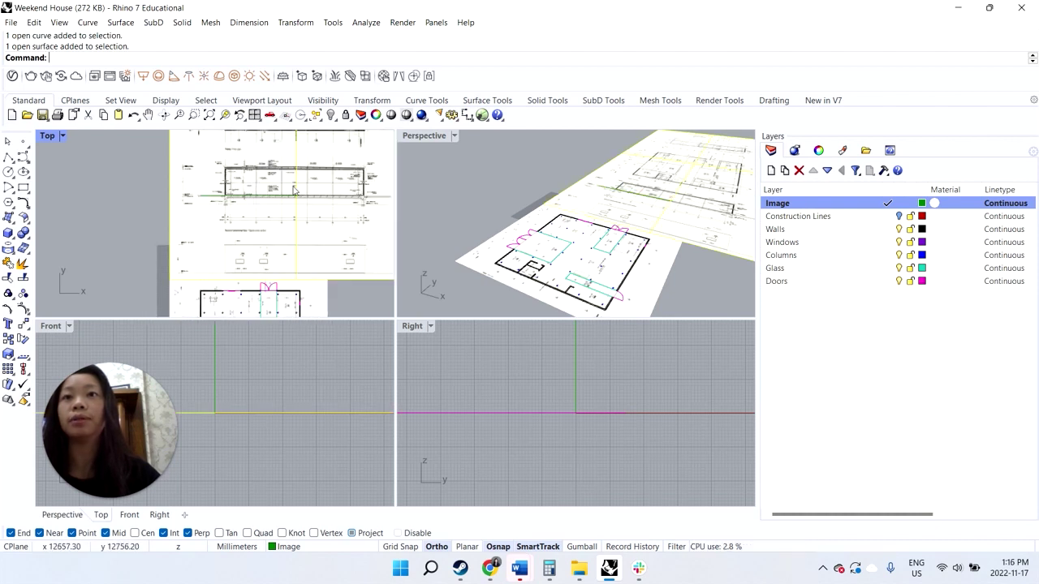
{"action": "type", "text": "Move"}
{"action": "key", "text": "Return"}
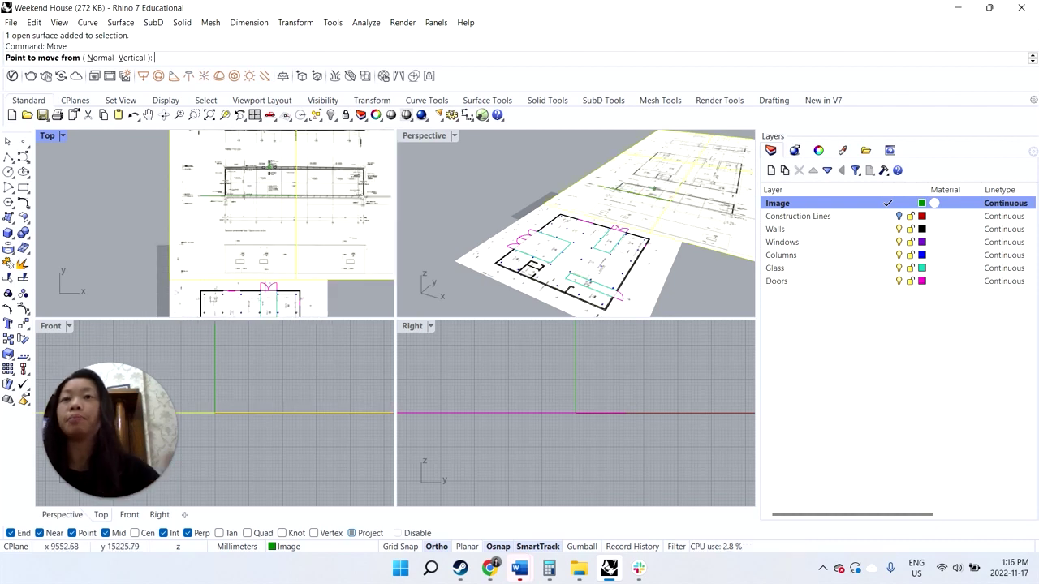
{"action": "scroll", "coordinate": [228, 203], "scroll_direction": "up", "scroll_amount": 3}
{"action": "scroll", "coordinate": [226, 206], "scroll_direction": "up", "scroll_amount": 3}
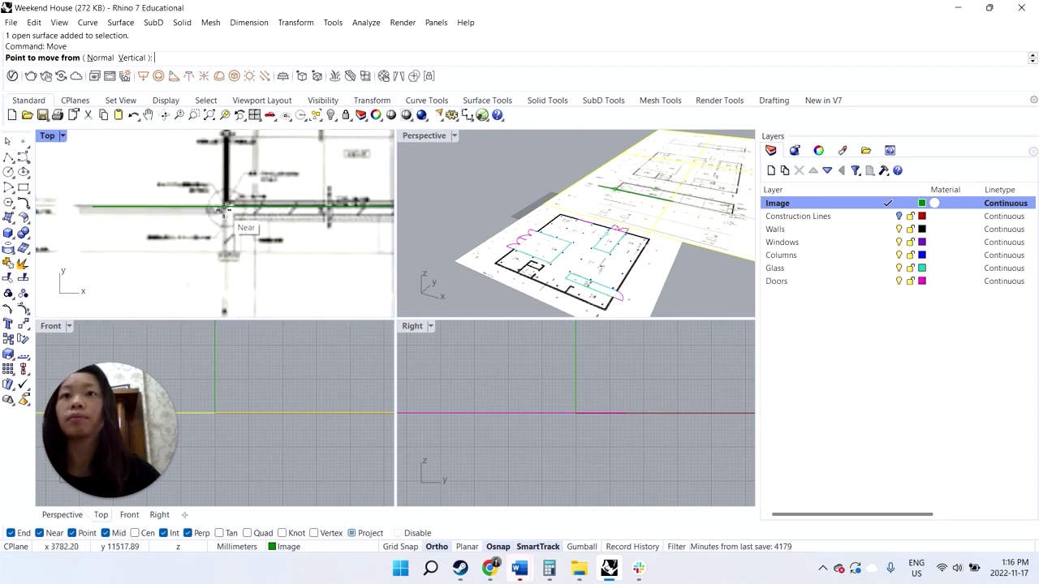
{"action": "left_click", "coordinate": [220, 209]}
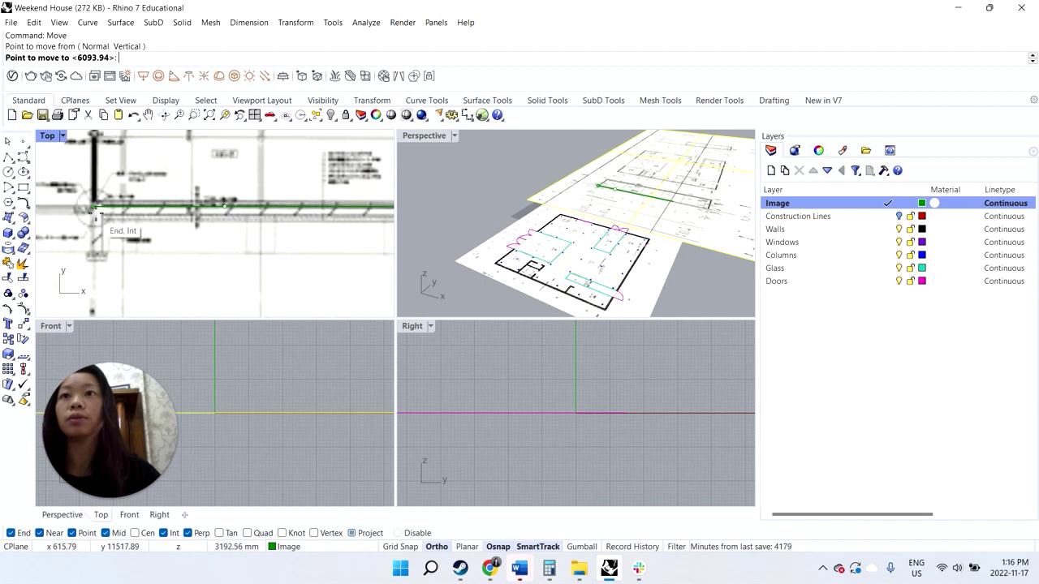
{"action": "left_click", "coordinate": [89, 211]}
{"action": "scroll", "coordinate": [111, 241], "scroll_direction": "down", "scroll_amount": 5}
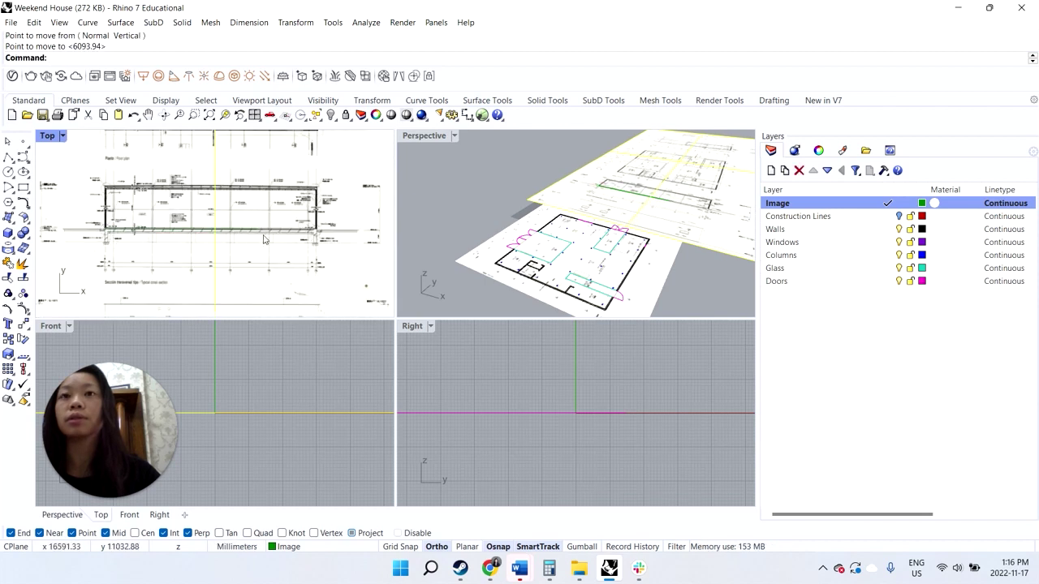
- Draw a polyline about 18114 mm long along the section's floor line, from the left outer wall corner to the right one
{"action": "left_click", "coordinate": [6, 156]}
{"action": "left_click", "coordinate": [107, 231]}
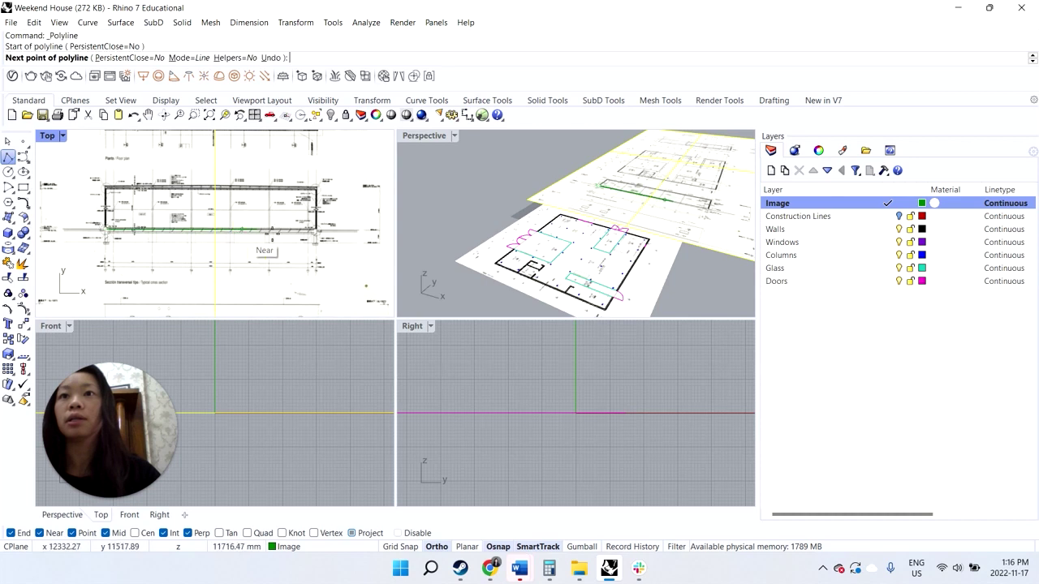
{"action": "scroll", "coordinate": [316, 235], "scroll_direction": "up", "scroll_amount": 8}
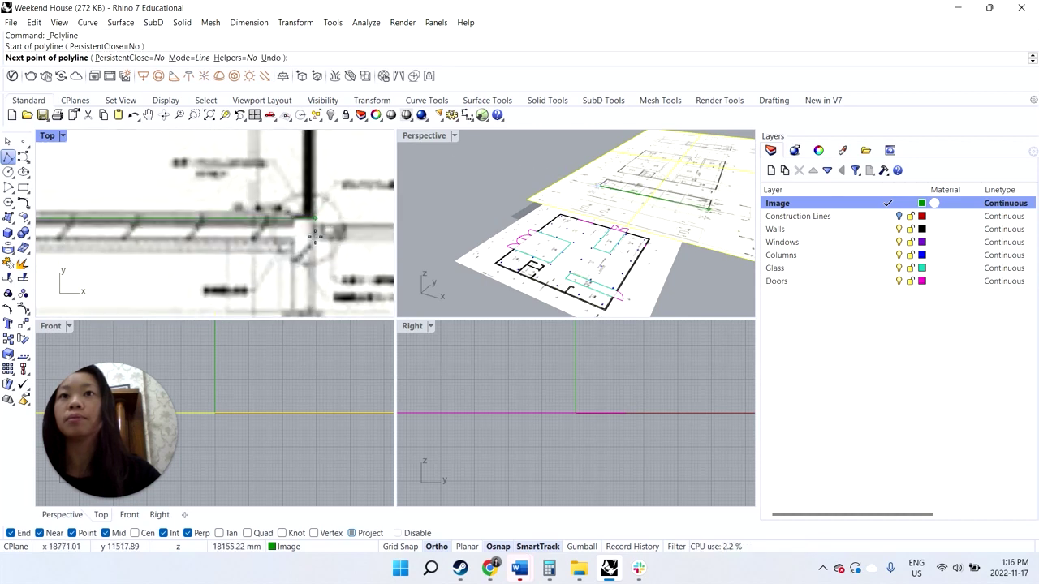
{"action": "left_click", "coordinate": [312, 218]}
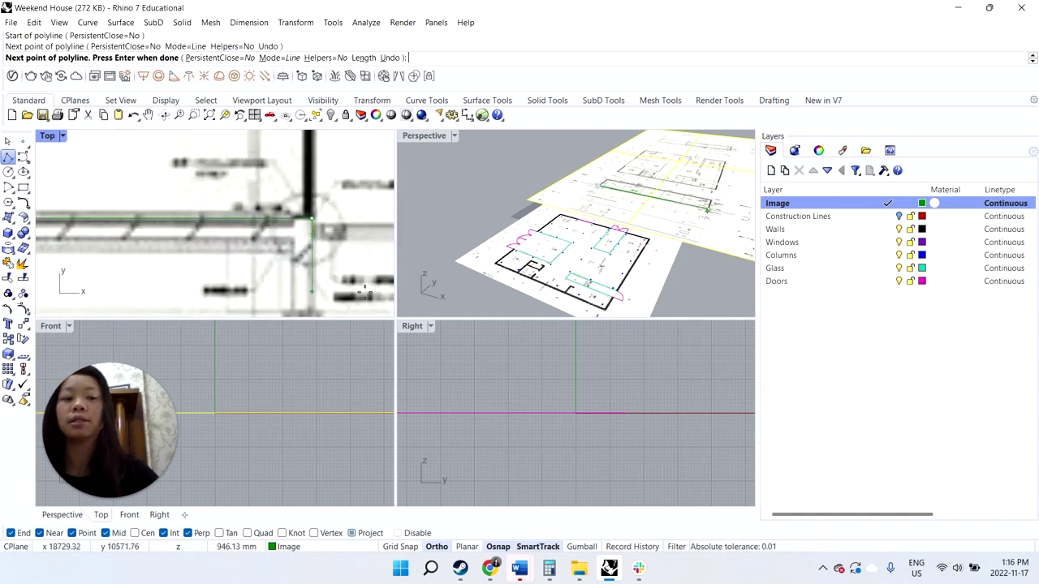
{"action": "key", "text": "Return"}
- Select the section's newly drawn floor line to examine its extent relative to the plan's outer walls
{"action": "left_click", "coordinate": [293, 220]}
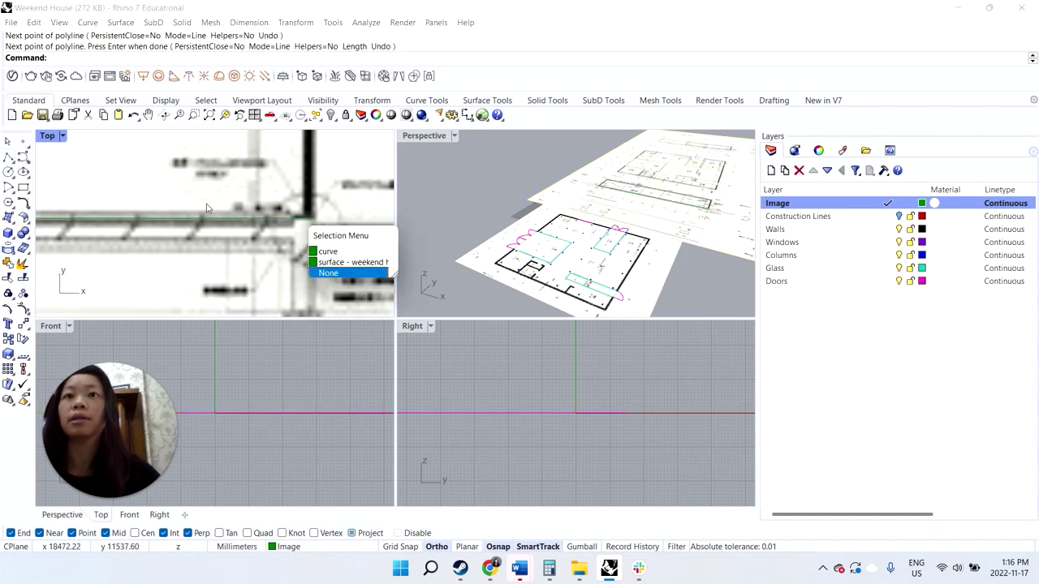
{"action": "left_click", "coordinate": [341, 252]}
{"action": "scroll", "coordinate": [313, 225], "scroll_direction": "down", "scroll_amount": 5}
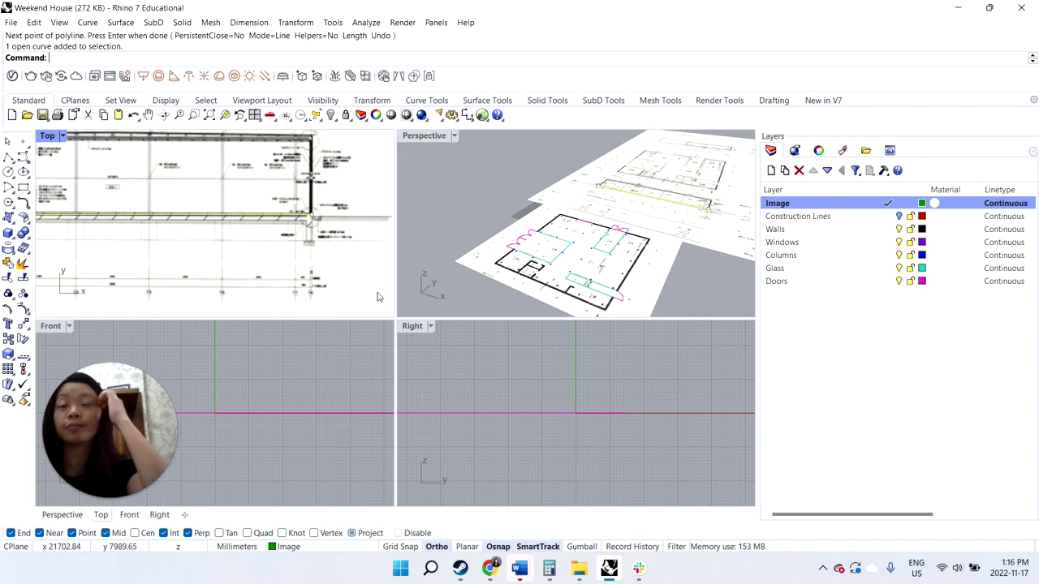
{"action": "scroll", "coordinate": [279, 235], "scroll_direction": "down", "scroll_amount": 11}
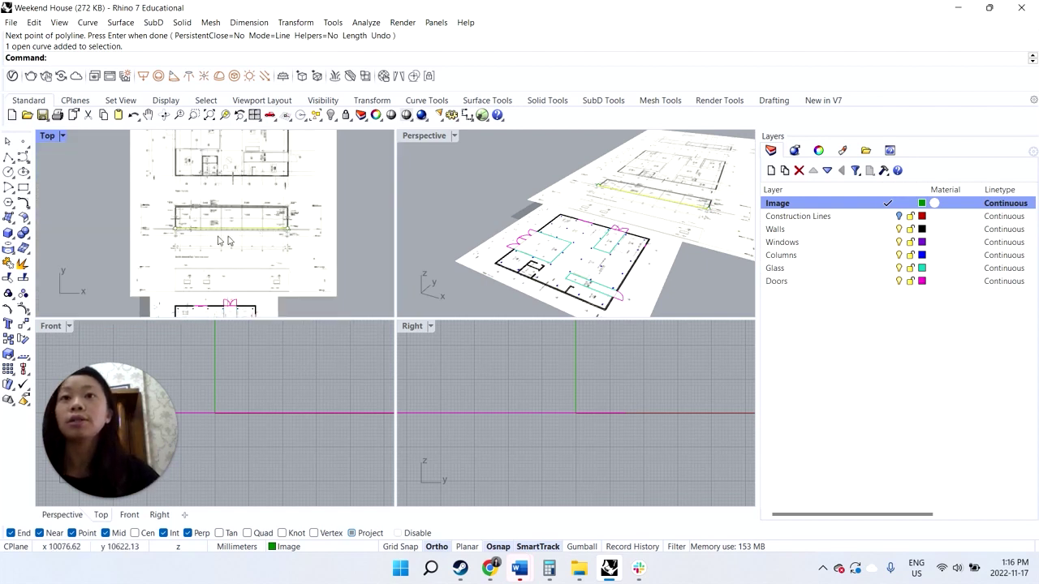
{"action": "left_click", "coordinate": [88, 220]}
{"action": "left_click", "coordinate": [277, 229]}
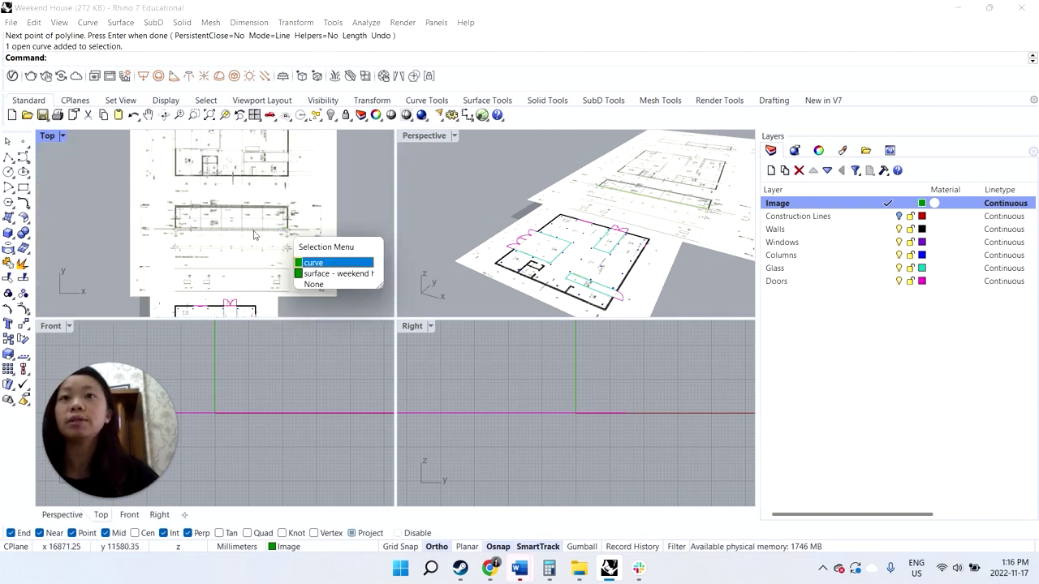
{"action": "left_click", "coordinate": [329, 264]}
{"action": "left_click", "coordinate": [89, 216]}
- Scale the drawings picture from the section's left floor corner, matching its full floor line to the 13000 mm reference line
{"action": "left_click_drag", "start_coordinate": [88, 215], "coordinate": [260, 276]}
{"action": "left_click", "coordinate": [69, 254]}
{"action": "left_click", "coordinate": [313, 274]}
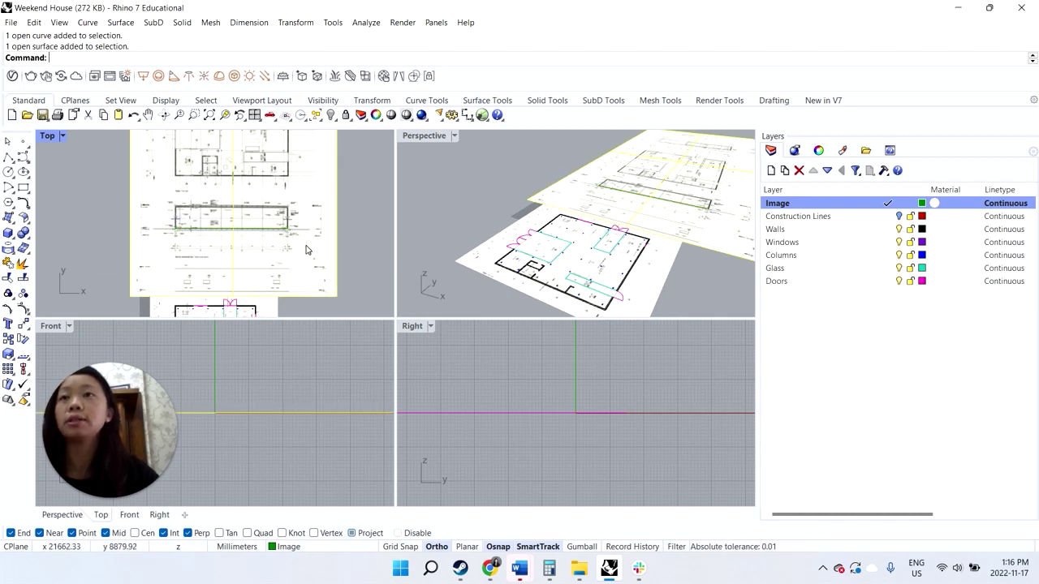
{"action": "type", "text": "Scale"}
{"action": "key", "text": "Return"}
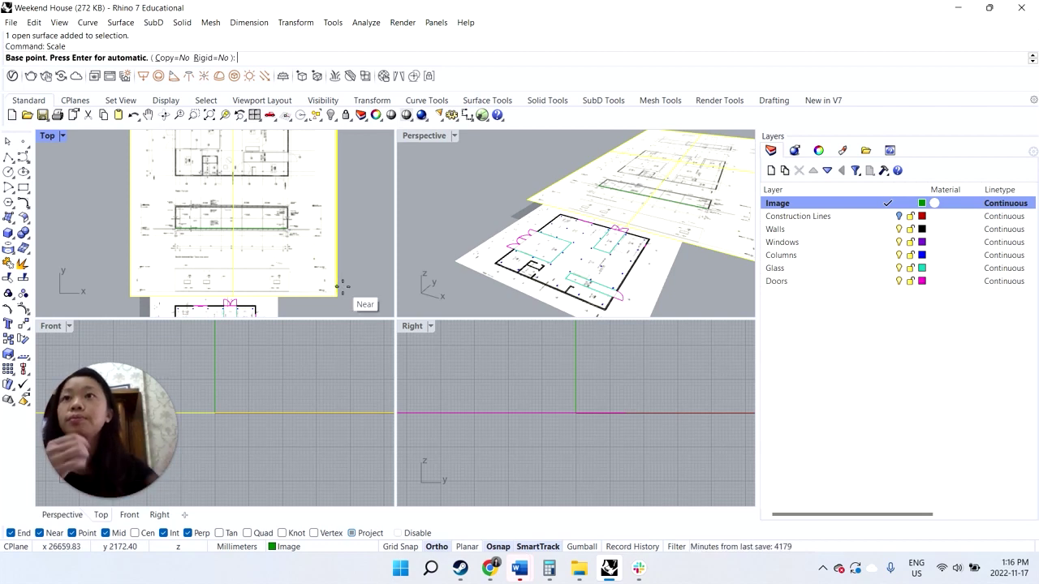
{"action": "scroll", "coordinate": [240, 200], "scroll_direction": "up", "scroll_amount": 5}
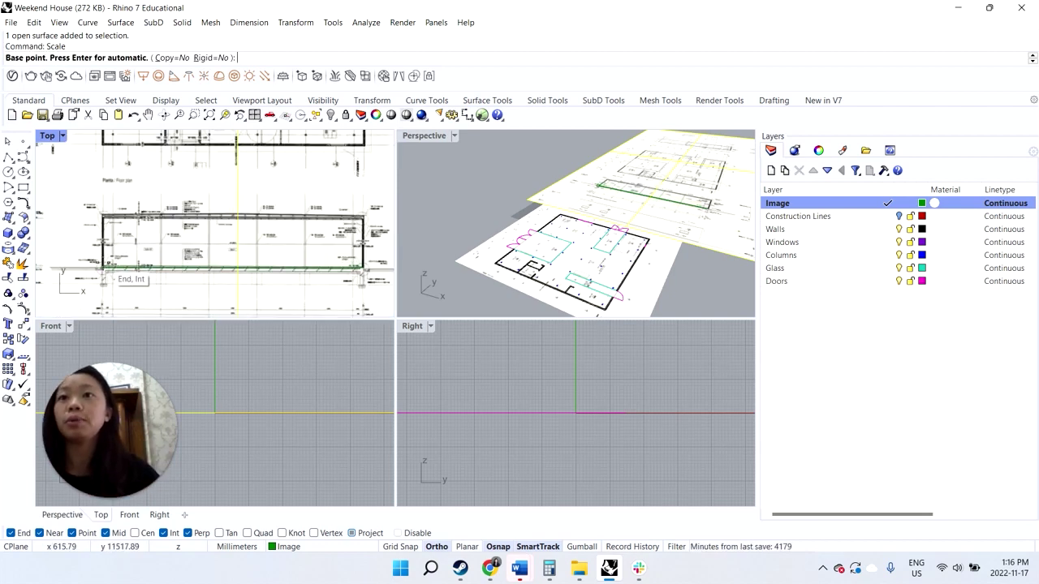
{"action": "left_click", "coordinate": [103, 265]}
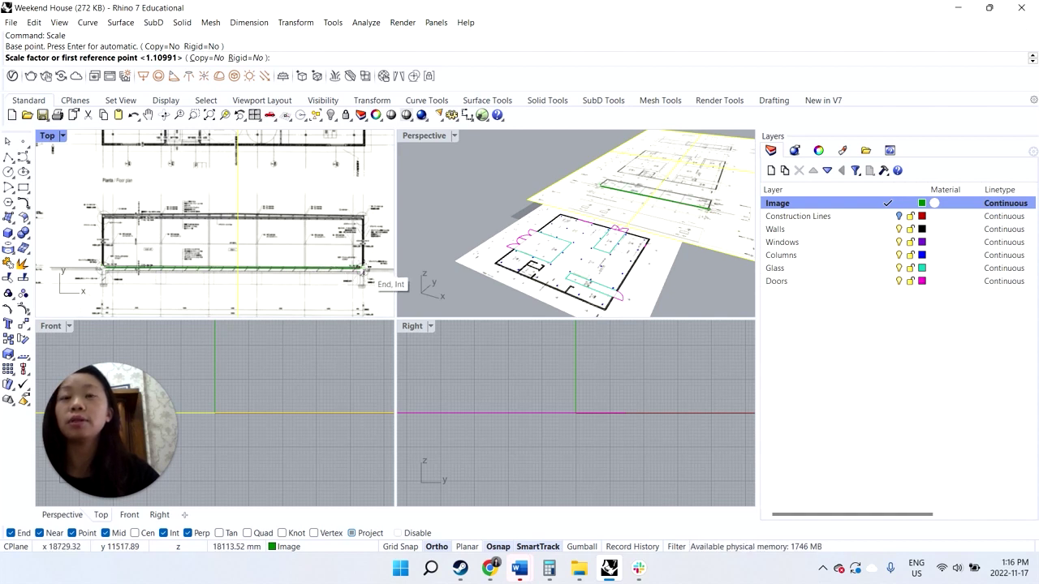
{"action": "left_click", "coordinate": [363, 269]}
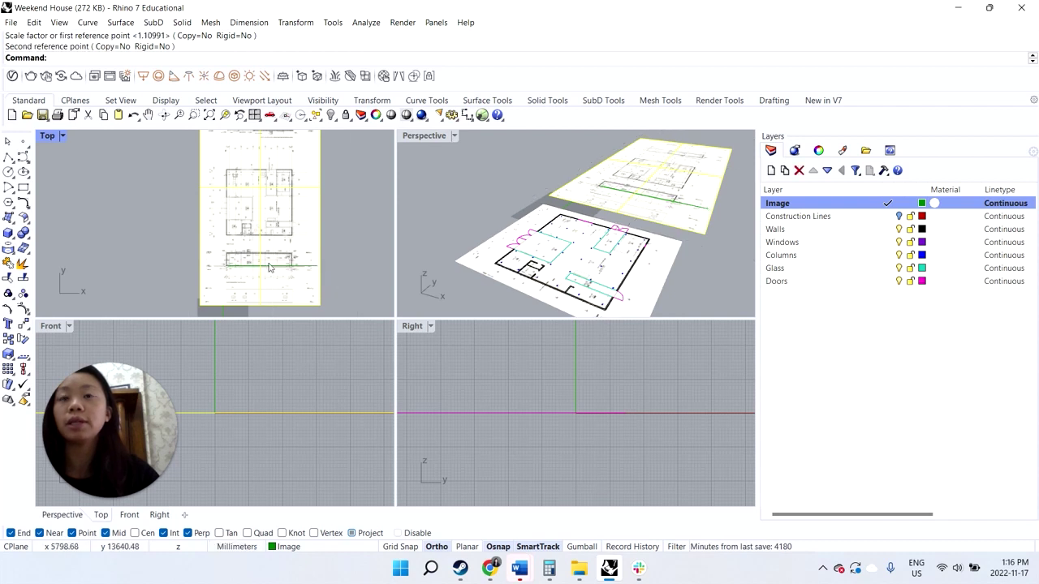
- Delete the two horizontal reference lines along the section's floor level, leaving the drawings picture in place
{"action": "left_click", "coordinate": [275, 266]}
{"action": "left_click", "coordinate": [284, 253]}
{"action": "scroll", "coordinate": [285, 240], "scroll_direction": "up", "scroll_amount": 5}
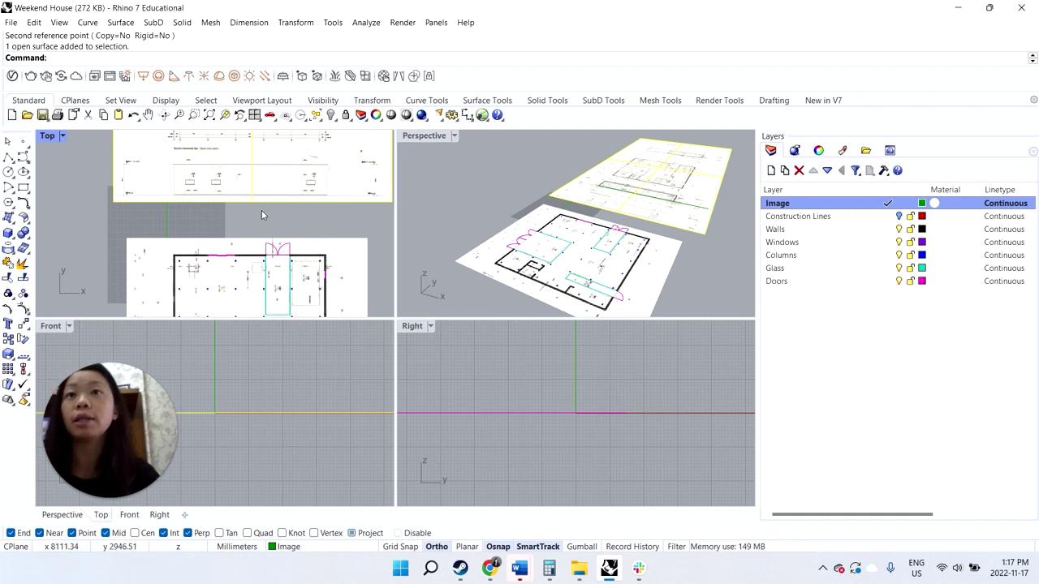
{"action": "scroll", "coordinate": [256, 215], "scroll_direction": "down", "scroll_amount": 3}
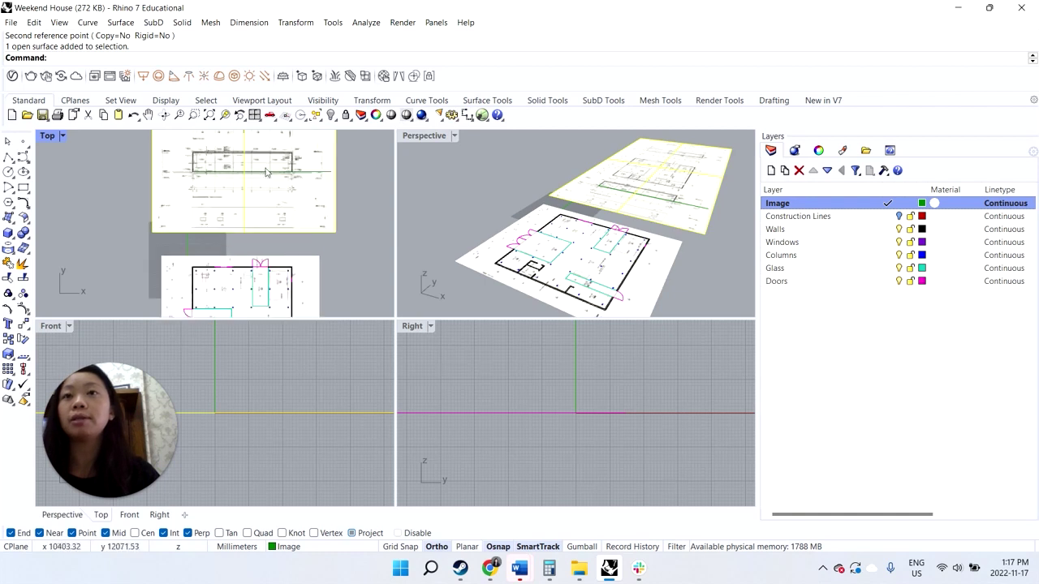
{"action": "left_click_drag", "start_coordinate": [126, 157], "coordinate": [355, 202]}
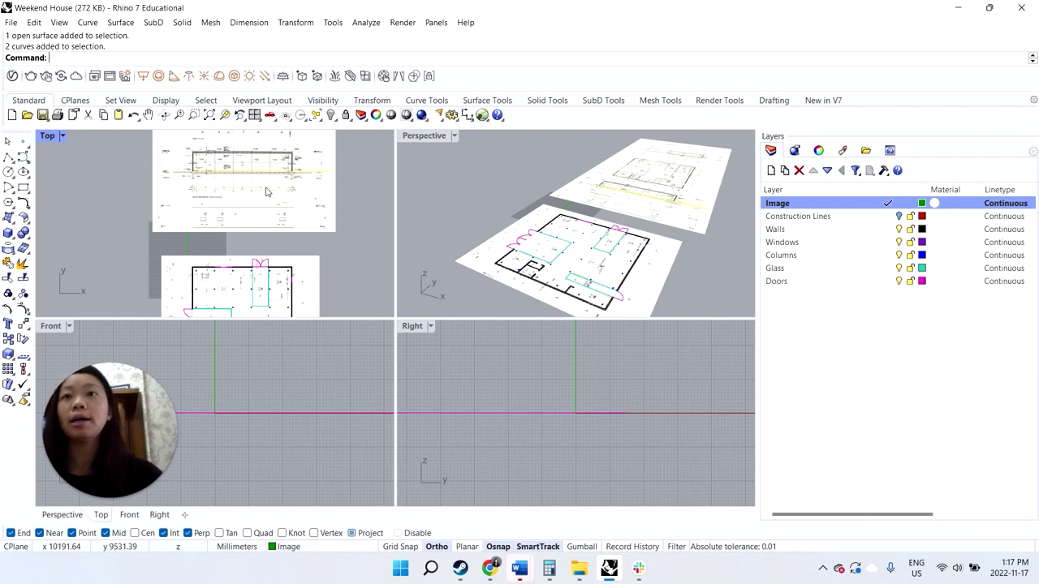
{"action": "key", "text": "Delete"}
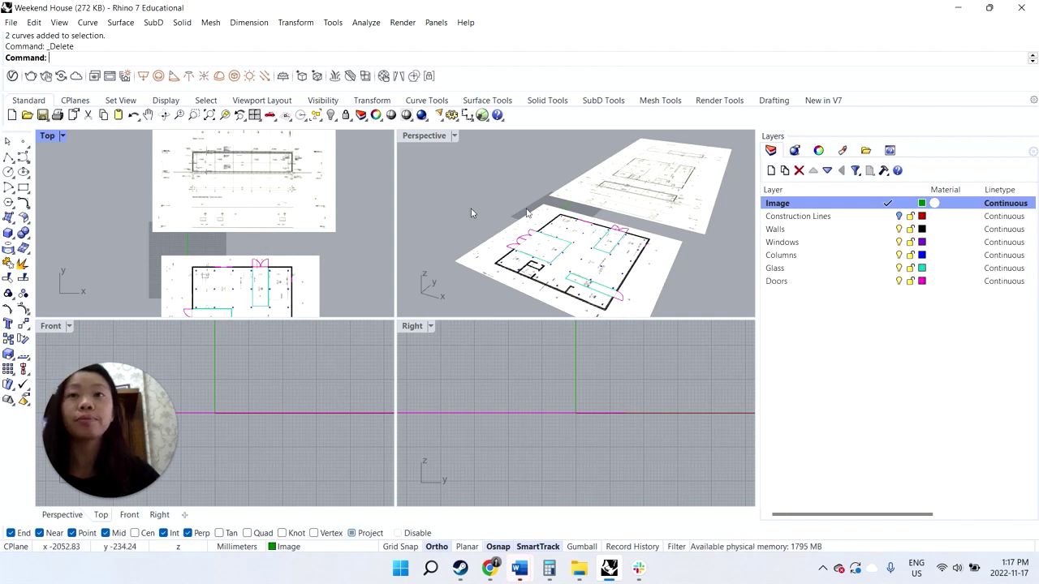
- Examine the sections and plans on the scaled drawings picture and compare their outer walls with the traced floor plan
{"action": "scroll", "coordinate": [260, 193], "scroll_direction": "down", "scroll_amount": 5}
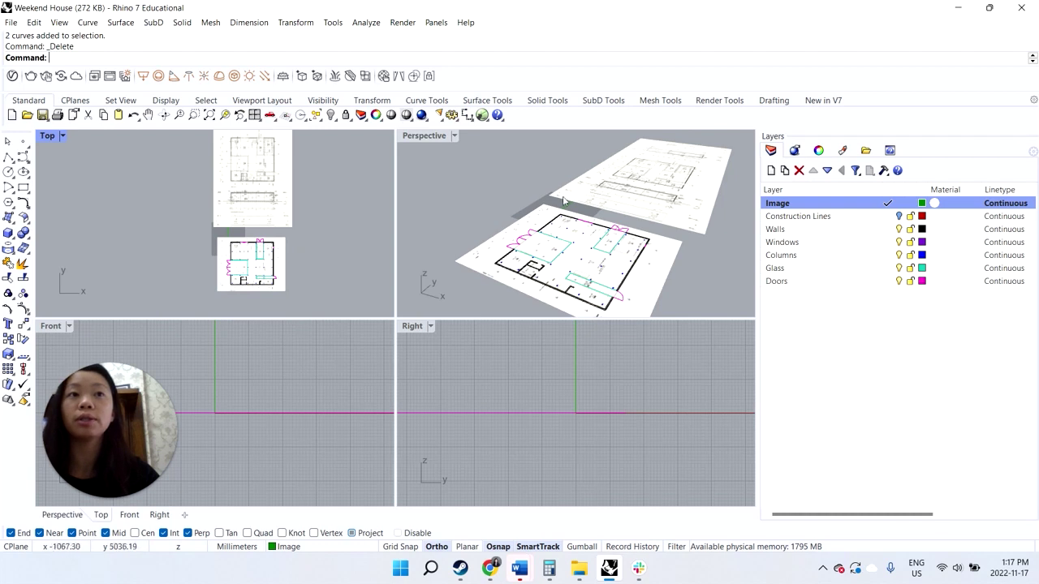
{"action": "scroll", "coordinate": [243, 230], "scroll_direction": "up", "scroll_amount": 4}
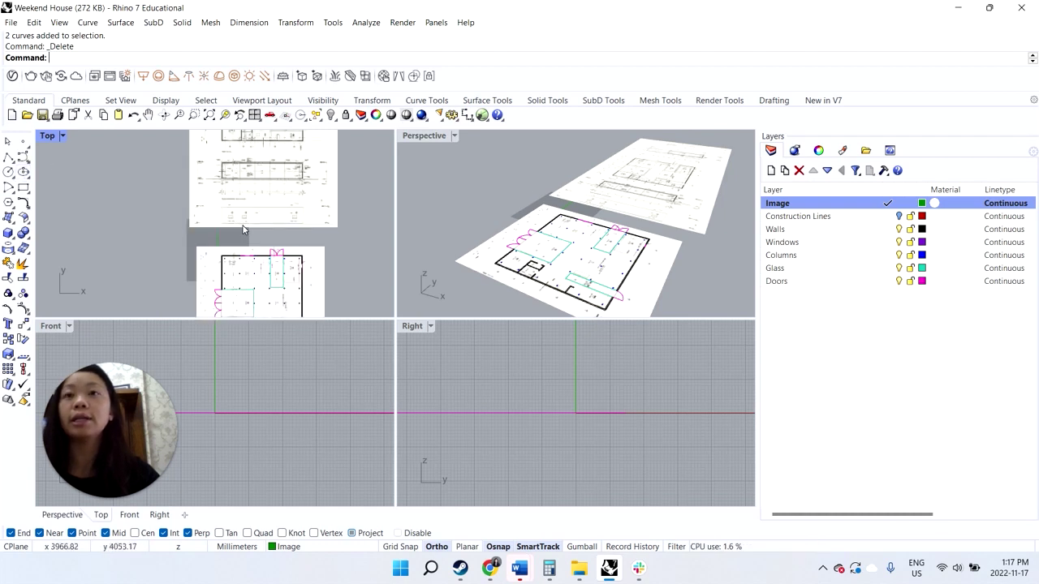
{"action": "scroll", "coordinate": [205, 209], "scroll_direction": "up", "scroll_amount": 3}
{"action": "scroll", "coordinate": [203, 214], "scroll_direction": "down", "scroll_amount": 6}
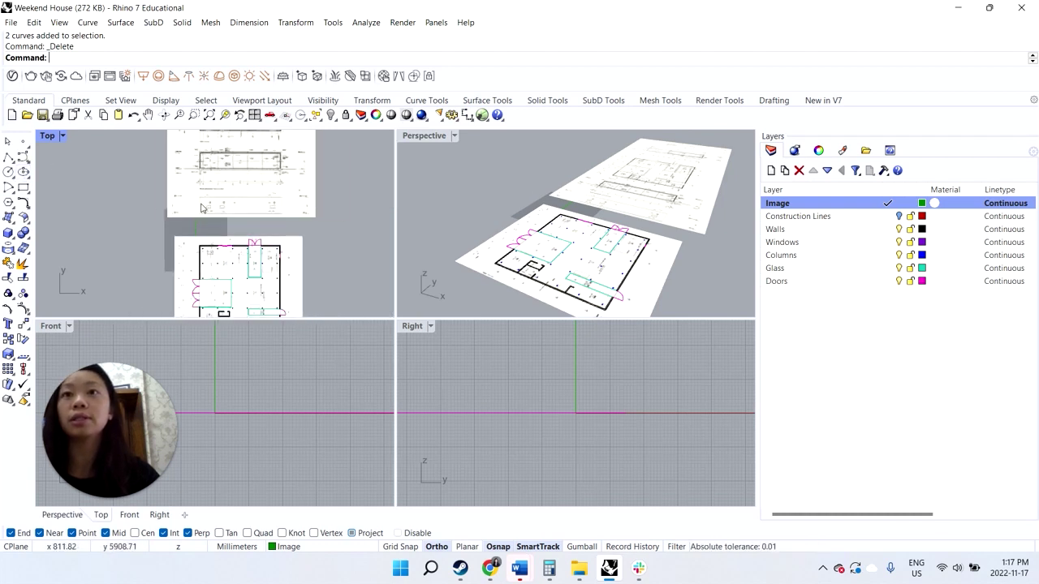
{"action": "scroll", "coordinate": [204, 273], "scroll_direction": "up", "scroll_amount": 5}
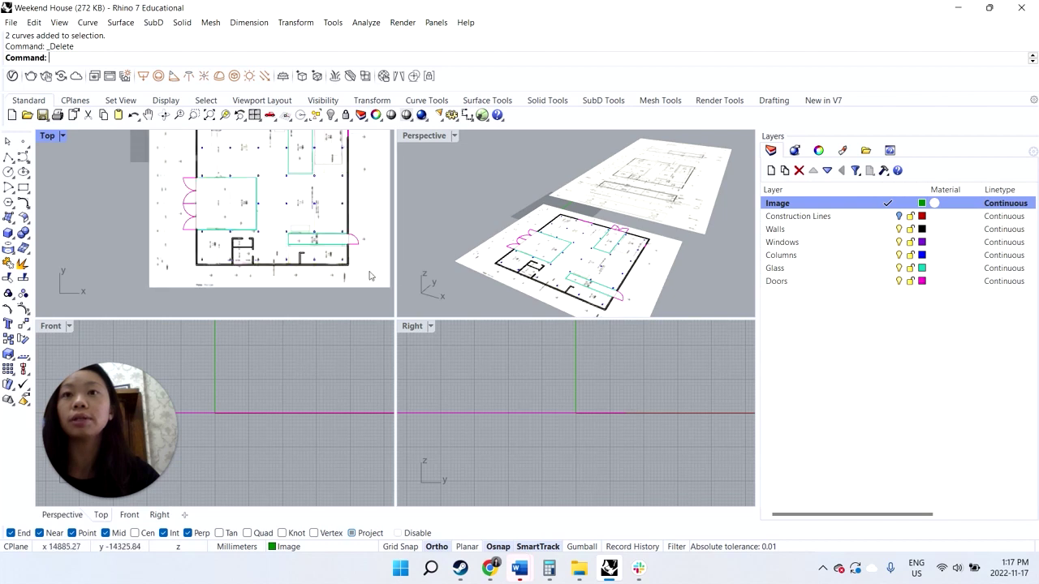
{"action": "scroll", "coordinate": [280, 241], "scroll_direction": "down", "scroll_amount": 4}
{"action": "scroll", "coordinate": [266, 192], "scroll_direction": "up", "scroll_amount": 3}
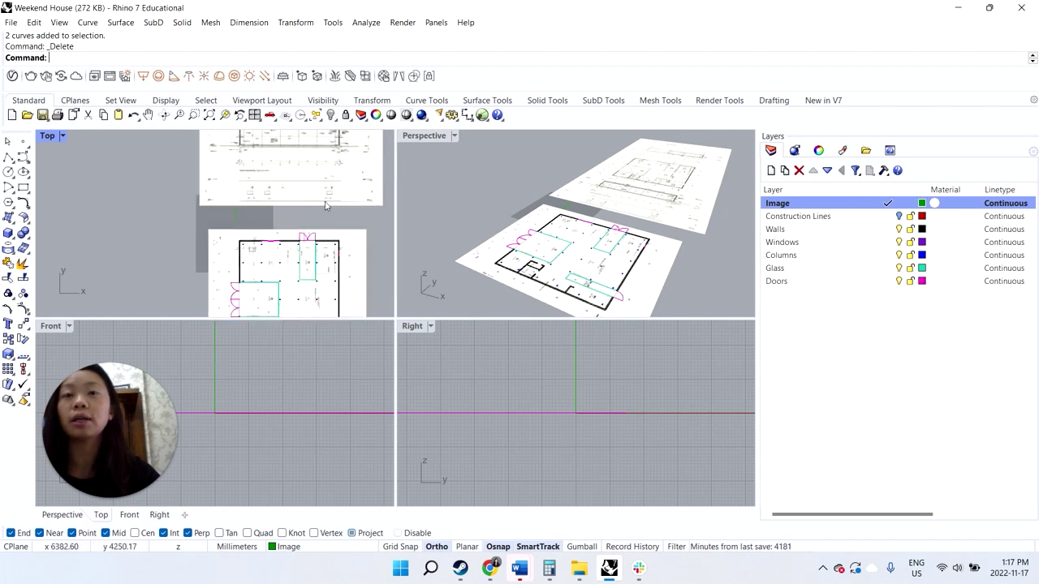
{"action": "scroll", "coordinate": [325, 205], "scroll_direction": "down", "scroll_amount": 5}
{"action": "scroll", "coordinate": [268, 180], "scroll_direction": "up", "scroll_amount": 2}
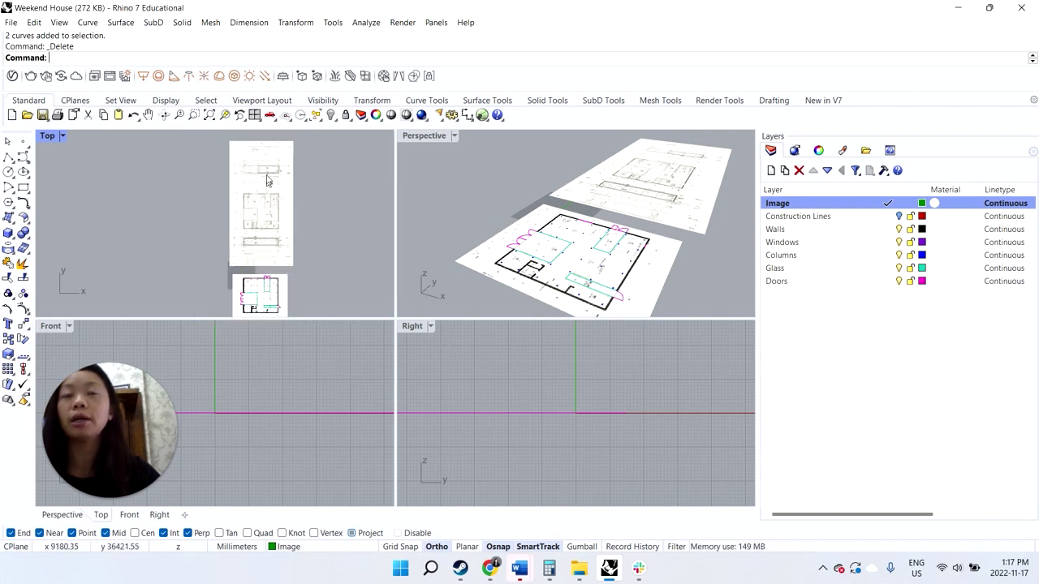
{"action": "scroll", "coordinate": [268, 180], "scroll_direction": "up", "scroll_amount": 4}
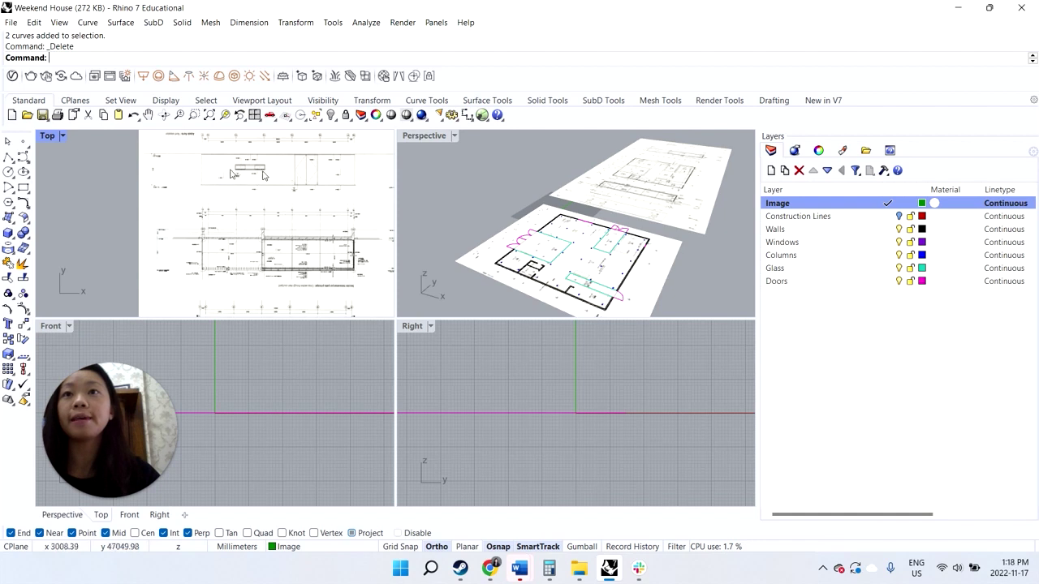
{"action": "scroll", "coordinate": [250, 176], "scroll_direction": "down", "scroll_amount": 4}
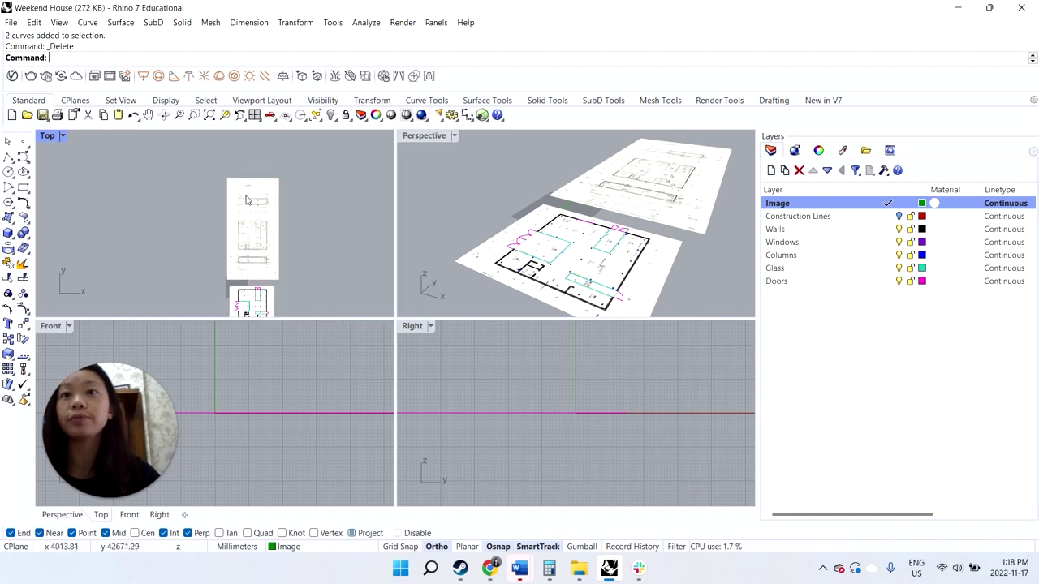
{"action": "scroll", "coordinate": [305, 266], "scroll_direction": "up", "scroll_amount": 4}
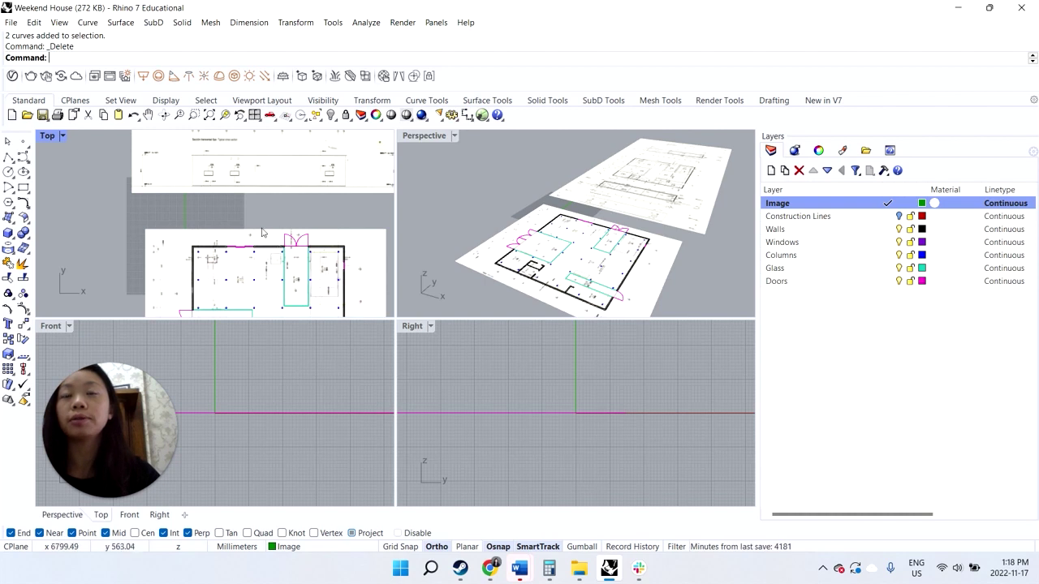
{"action": "scroll", "coordinate": [242, 225], "scroll_direction": "down", "scroll_amount": 1}
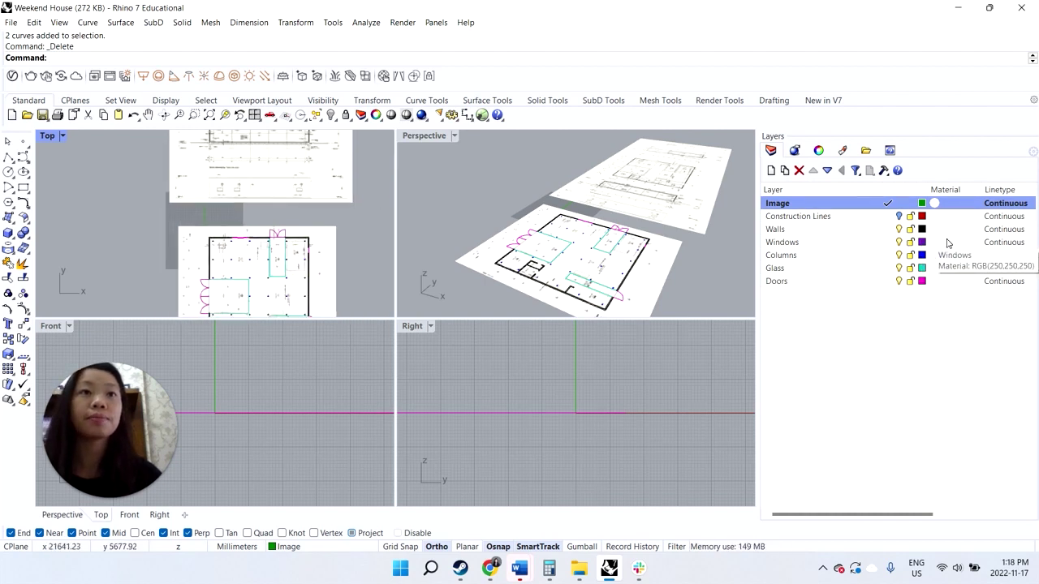
{"action": "scroll", "coordinate": [185, 255], "scroll_direction": "down", "scroll_amount": 2}
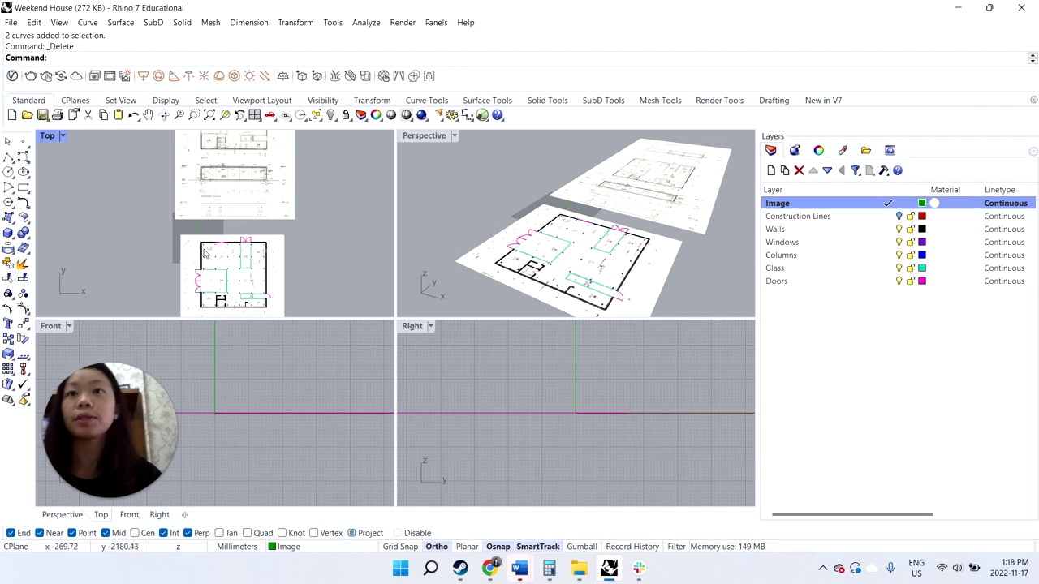
- Make Walls the current layer, and show and hide the Construction Lines layer once to check the grid
{"action": "left_click", "coordinate": [803, 229]}
{"action": "left_click", "coordinate": [887, 228]}
{"action": "scroll", "coordinate": [175, 237], "scroll_direction": "down", "scroll_amount": 1}
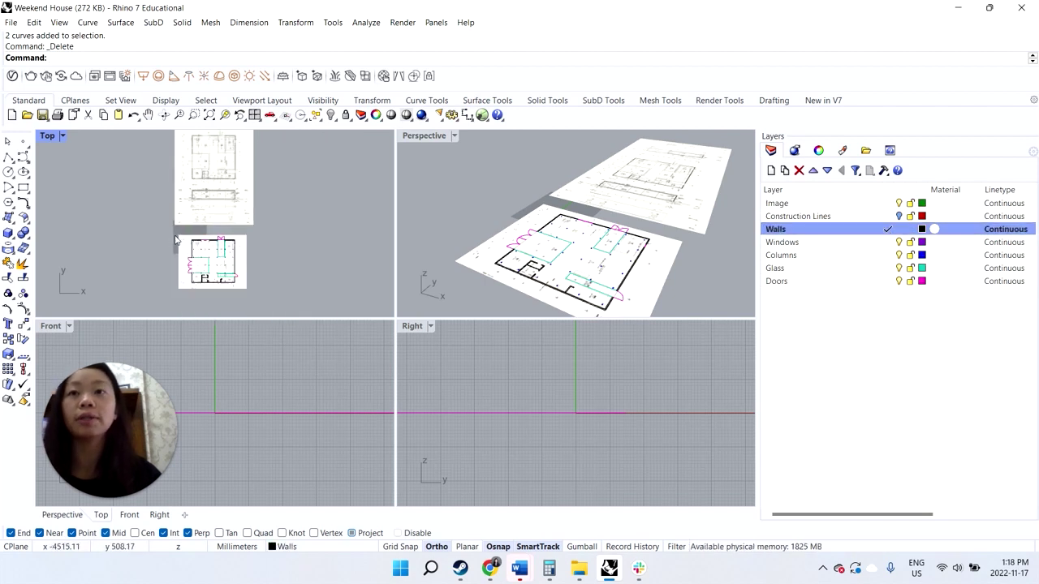
{"action": "scroll", "coordinate": [175, 237], "scroll_direction": "up", "scroll_amount": 3}
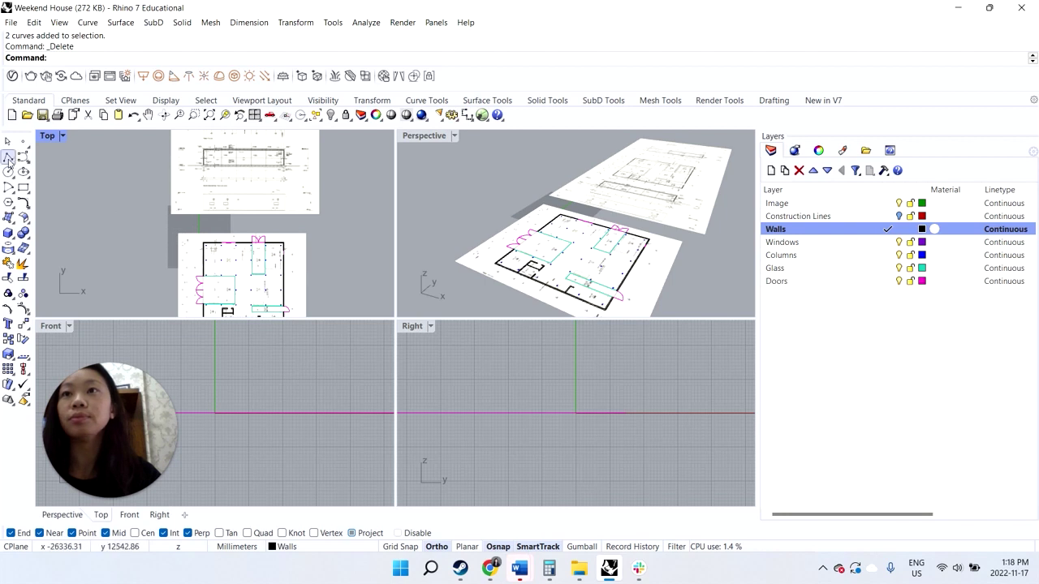
{"action": "left_click", "coordinate": [899, 215]}
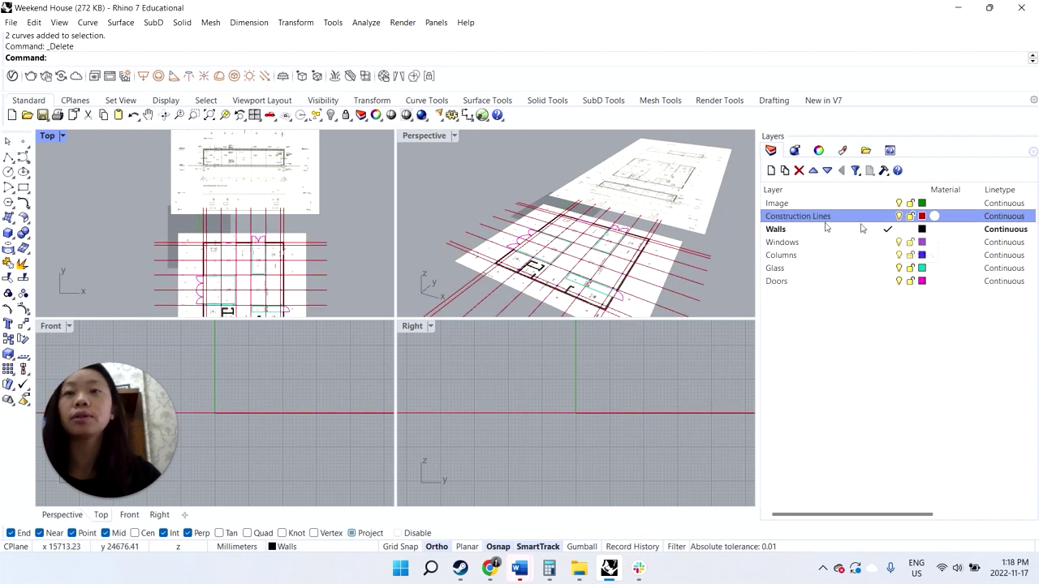
{"action": "left_click", "coordinate": [899, 216]}
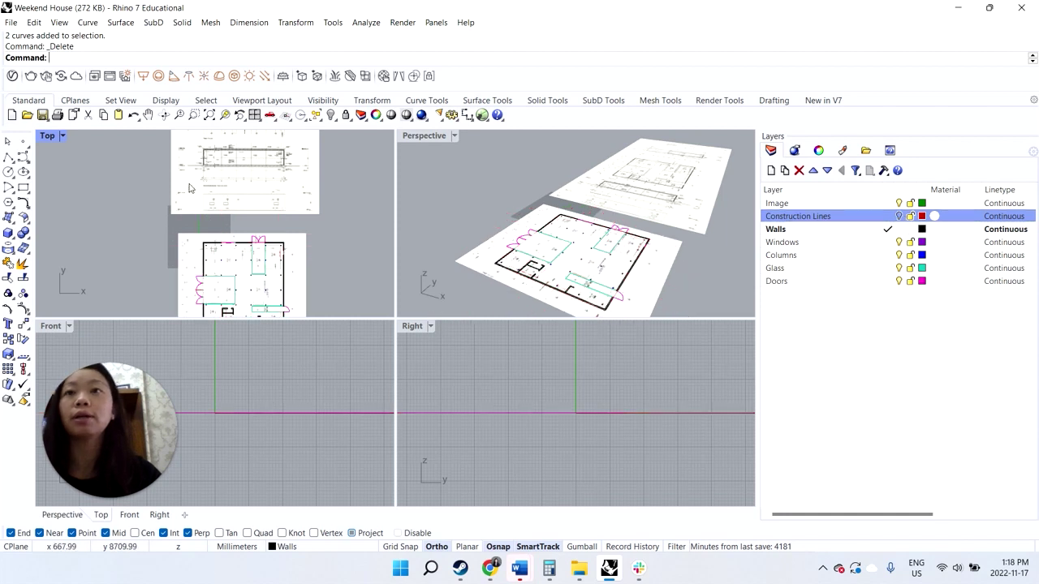
- Start a polyline on the lower section's floor line, aligned with the plan's left outer wall and running 13000 mm to the right outer wall
{"action": "scroll", "coordinate": [202, 184], "scroll_direction": "up", "scroll_amount": 3}
{"action": "left_click", "coordinate": [8, 157]}
{"action": "scroll", "coordinate": [191, 283], "scroll_direction": "up", "scroll_amount": 3}
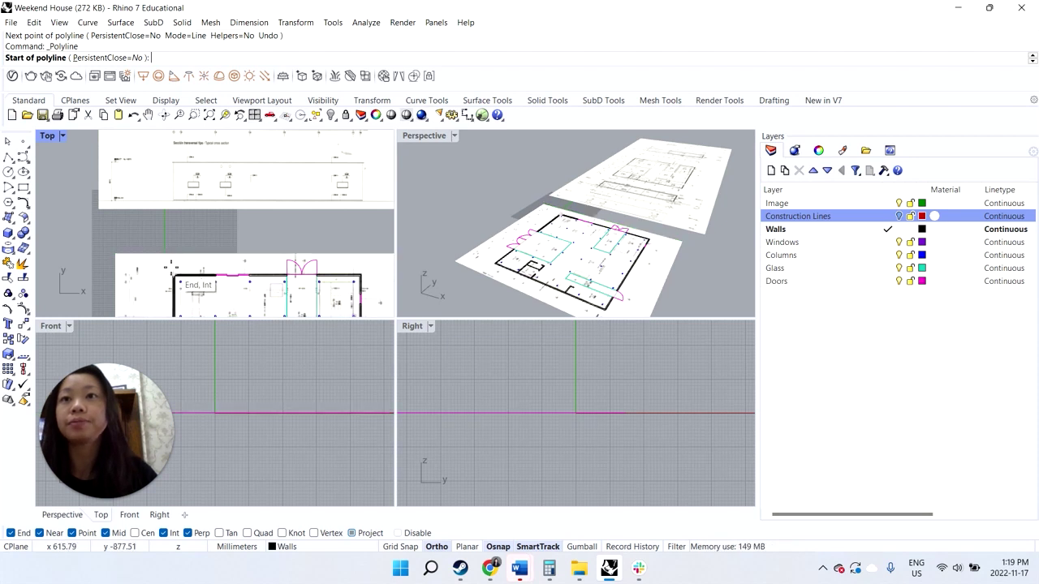
{"action": "left_click", "coordinate": [172, 273]}
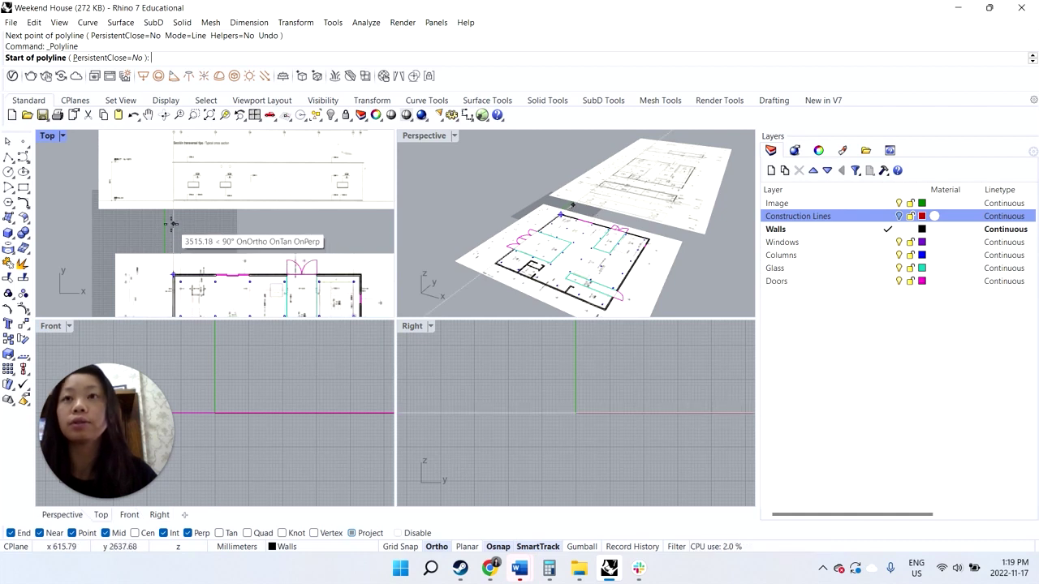
{"action": "scroll", "coordinate": [173, 230], "scroll_direction": "up", "scroll_amount": 2}
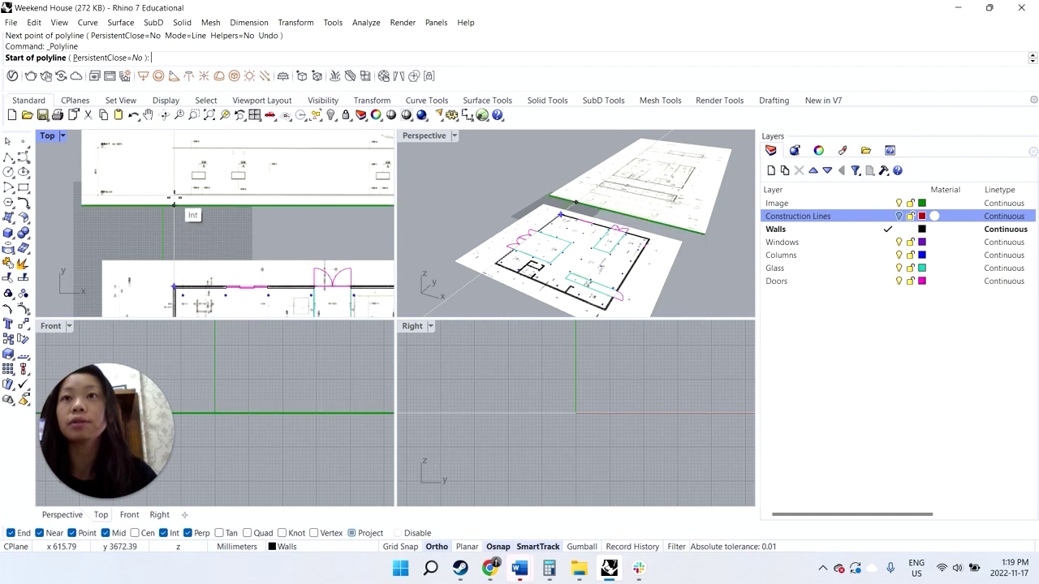
{"action": "scroll", "coordinate": [173, 197], "scroll_direction": "up", "scroll_amount": 2}
{"action": "scroll", "coordinate": [172, 196], "scroll_direction": "up", "scroll_amount": 2}
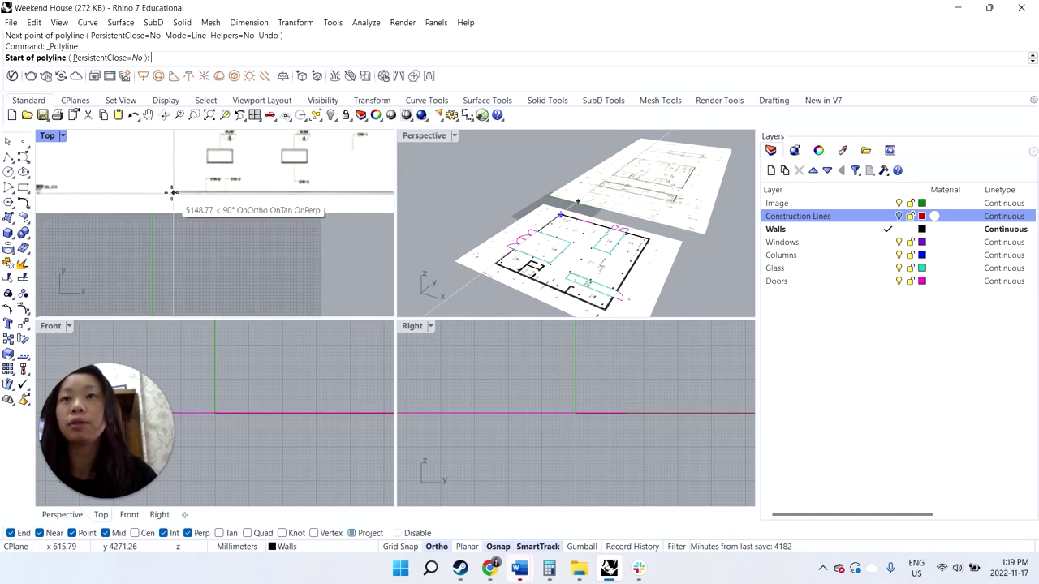
{"action": "left_click", "coordinate": [172, 196]}
{"action": "scroll", "coordinate": [171, 195], "scroll_direction": "down", "scroll_amount": 4}
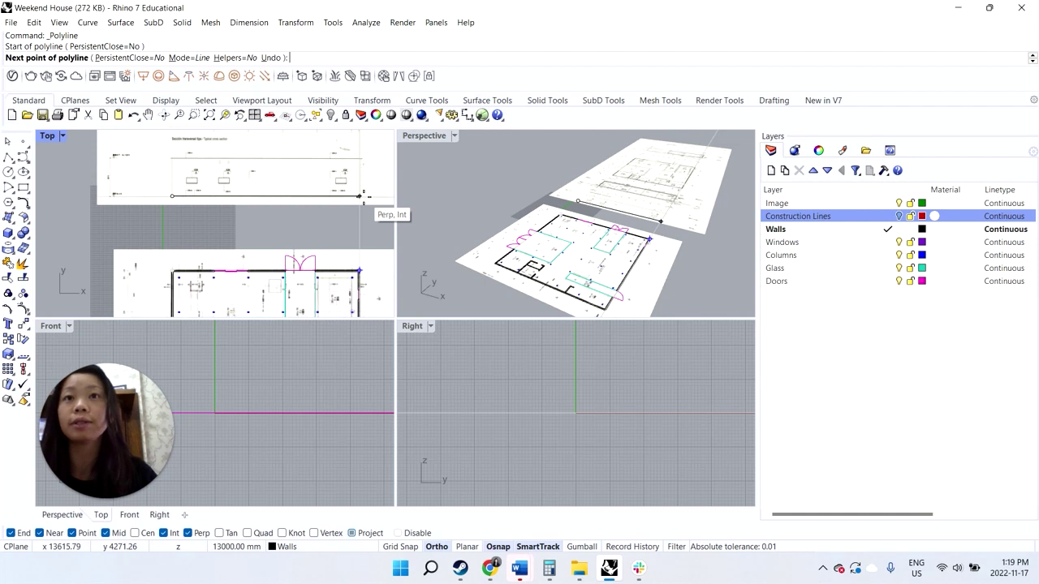
{"action": "left_click", "coordinate": [361, 197]}
- Continue the polyline about 2600 mm up to the roof line, across to the left outer wall and back down to close the outline
{"action": "scroll", "coordinate": [358, 166], "scroll_direction": "up", "scroll_amount": 2}
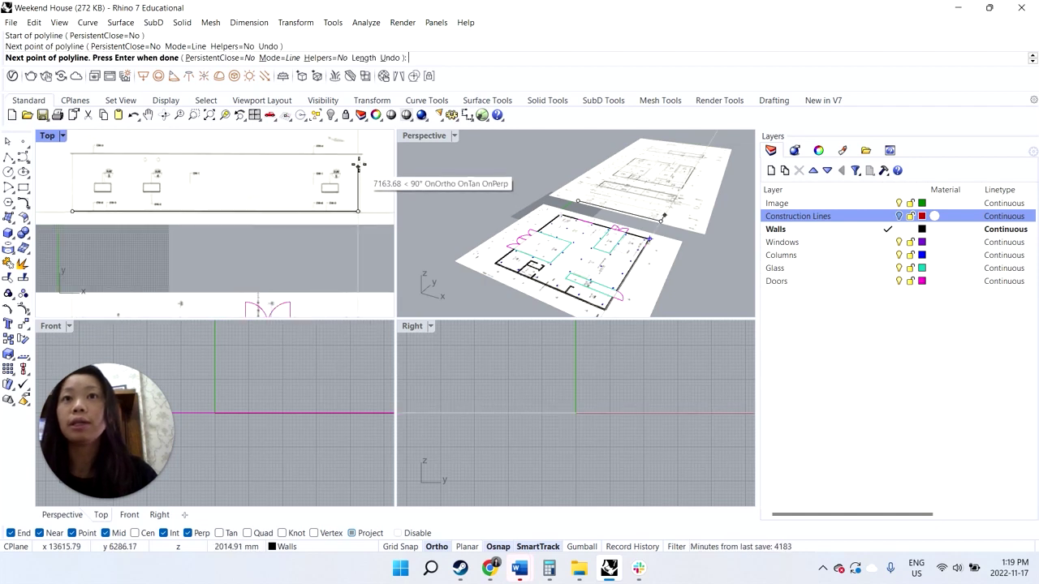
{"action": "scroll", "coordinate": [358, 167], "scroll_direction": "up", "scroll_amount": 1}
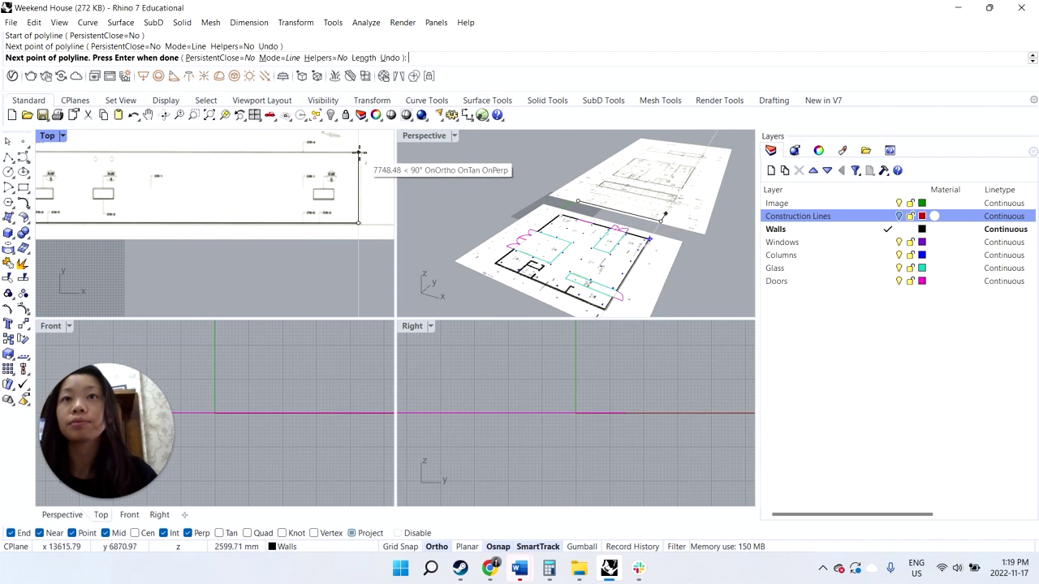
{"action": "left_click", "coordinate": [358, 152]}
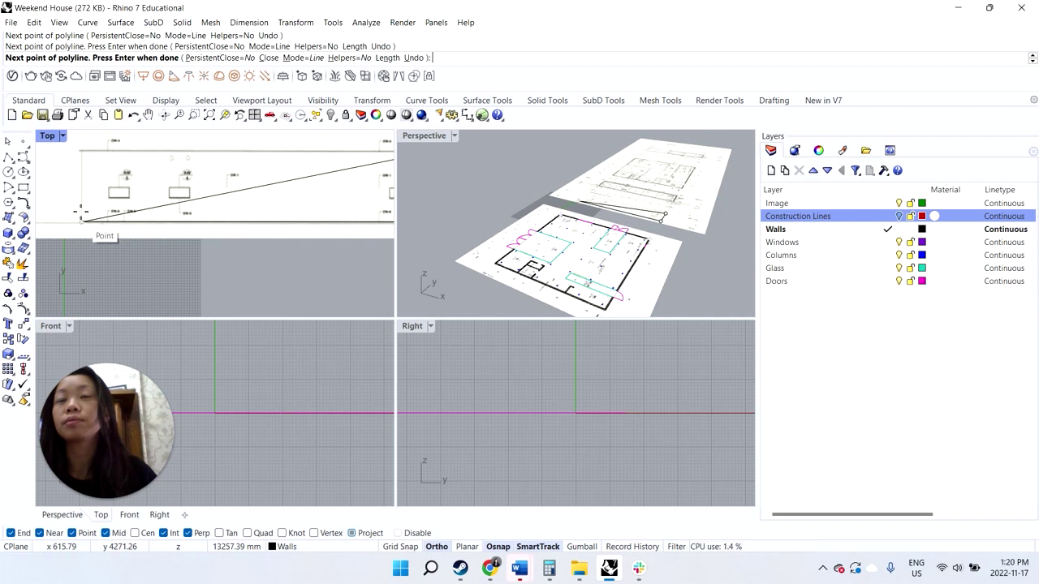
{"action": "left_click", "coordinate": [81, 220]}
{"action": "left_click", "coordinate": [82, 152]}
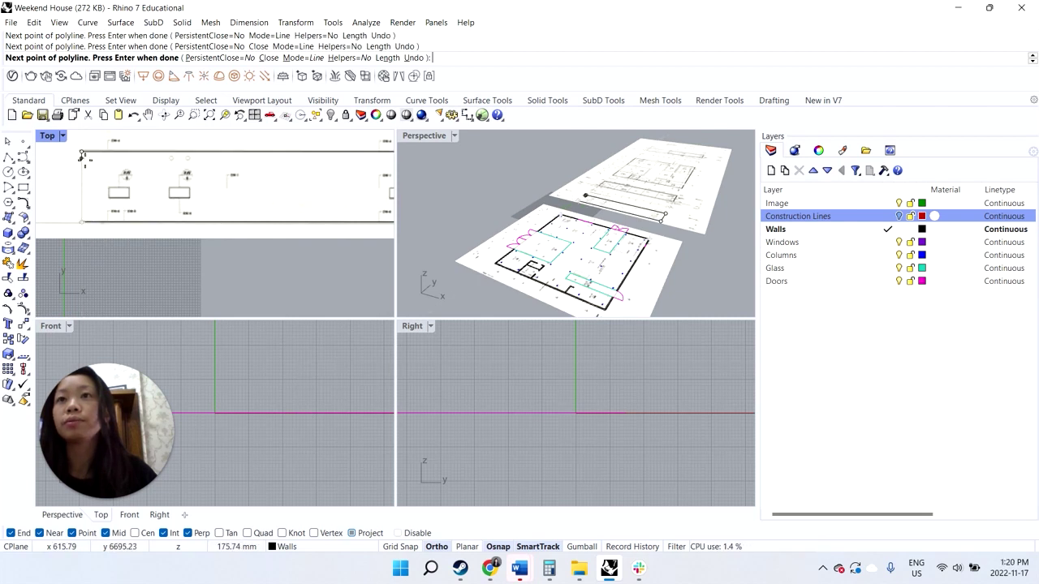
{"action": "left_click", "coordinate": [81, 220]}
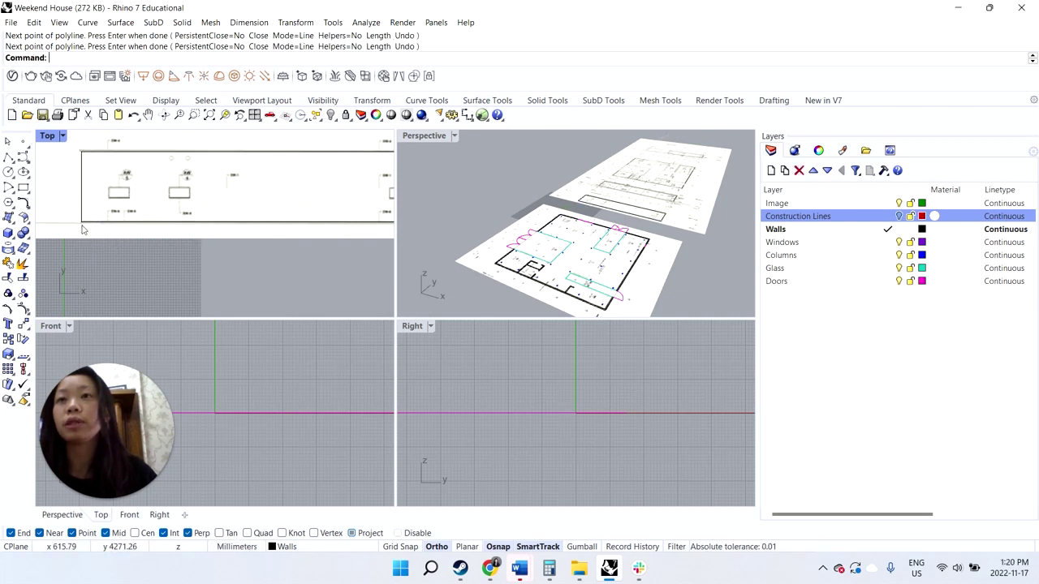
- Highlight the closed section outline to examine its alignment with the floor plan below, and clear the selection
{"action": "scroll", "coordinate": [146, 188], "scroll_direction": "down", "scroll_amount": 3}
{"action": "left_click", "coordinate": [150, 185]}
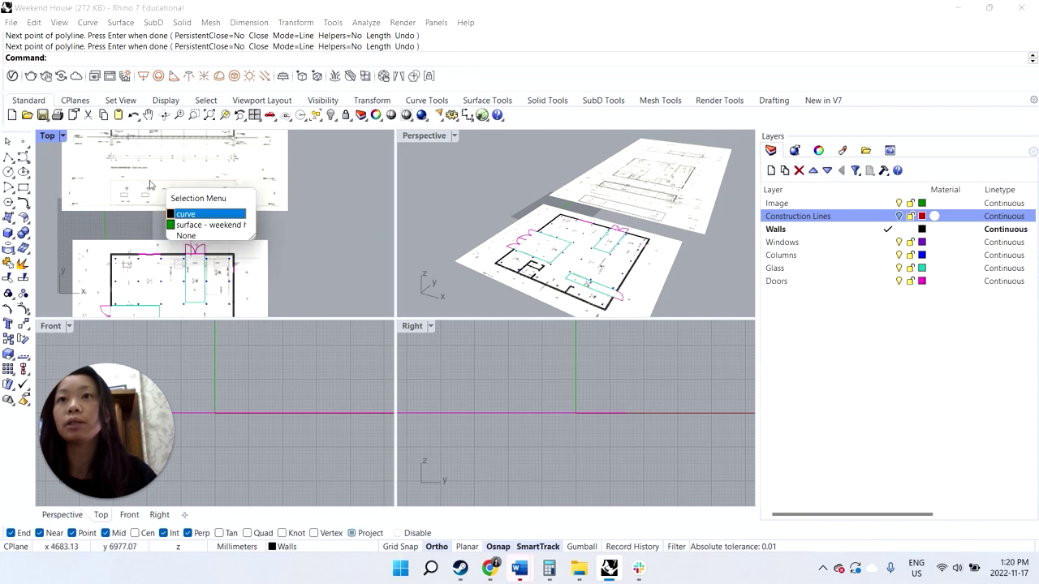
{"action": "left_click", "coordinate": [203, 214]}
{"action": "scroll", "coordinate": [138, 220], "scroll_direction": "up", "scroll_amount": 5}
{"action": "scroll", "coordinate": [138, 220], "scroll_direction": "down", "scroll_amount": 3}
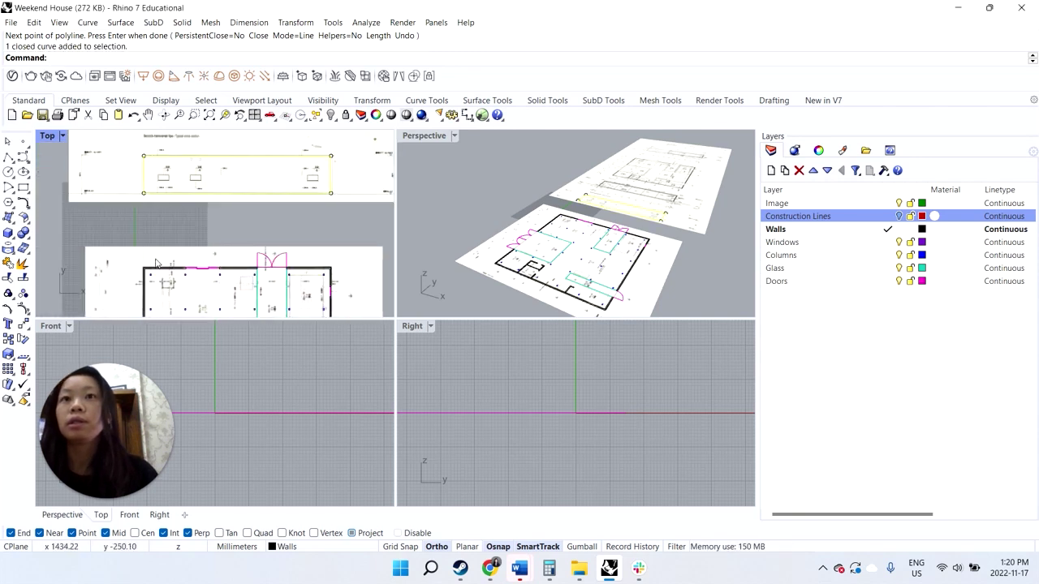
{"action": "scroll", "coordinate": [159, 253], "scroll_direction": "down", "scroll_amount": 2}
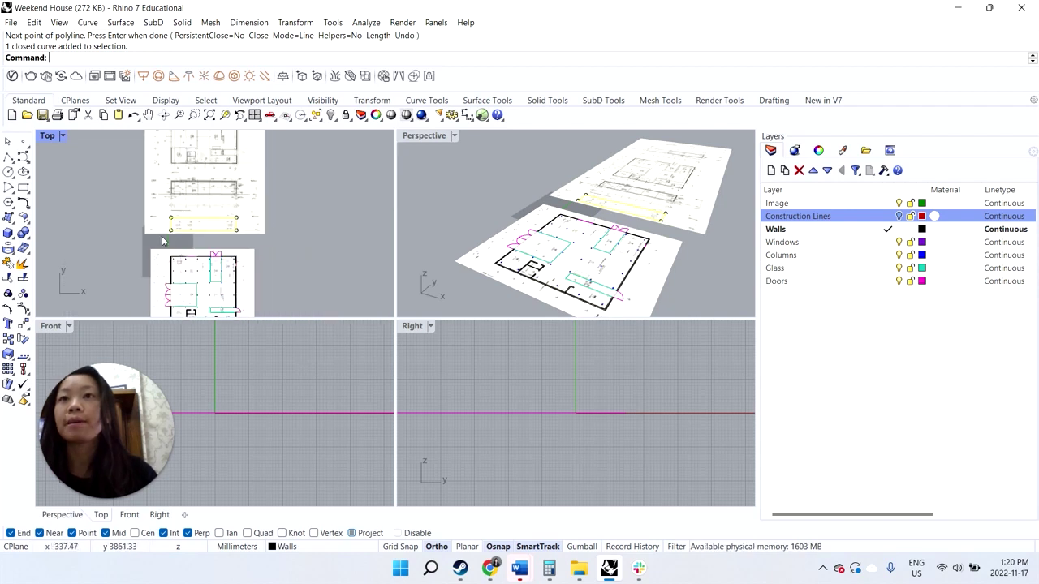
{"action": "left_click", "coordinate": [130, 254]}
{"action": "scroll", "coordinate": [130, 254], "scroll_direction": "down", "scroll_amount": 2}
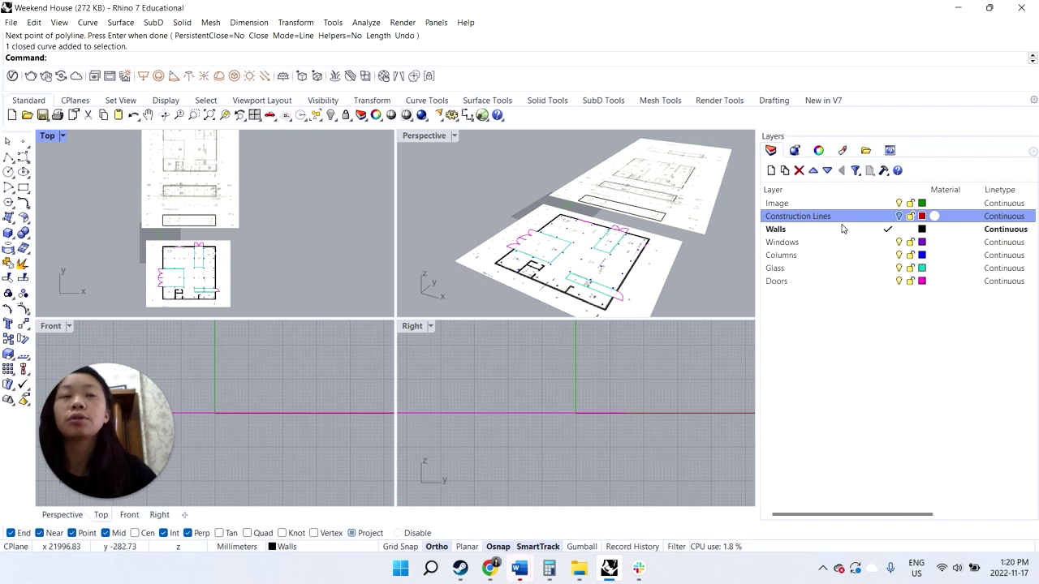
- Rename the Construction Lines layer as Construction Lines_Floor Plan
{"action": "right_click", "coordinate": [812, 217]}
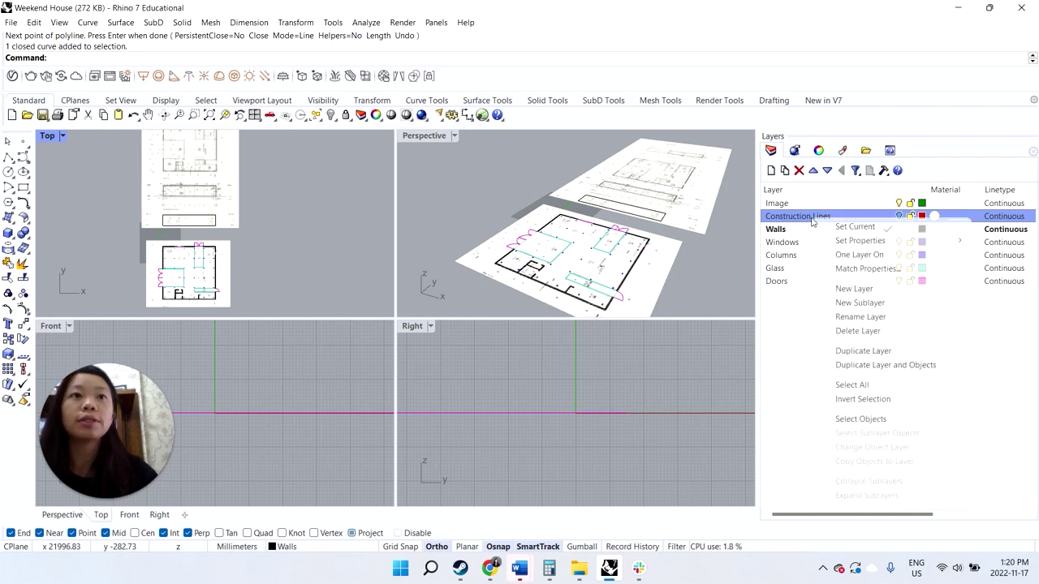
{"action": "left_click", "coordinate": [879, 316]}
{"action": "key", "text": "Right"}
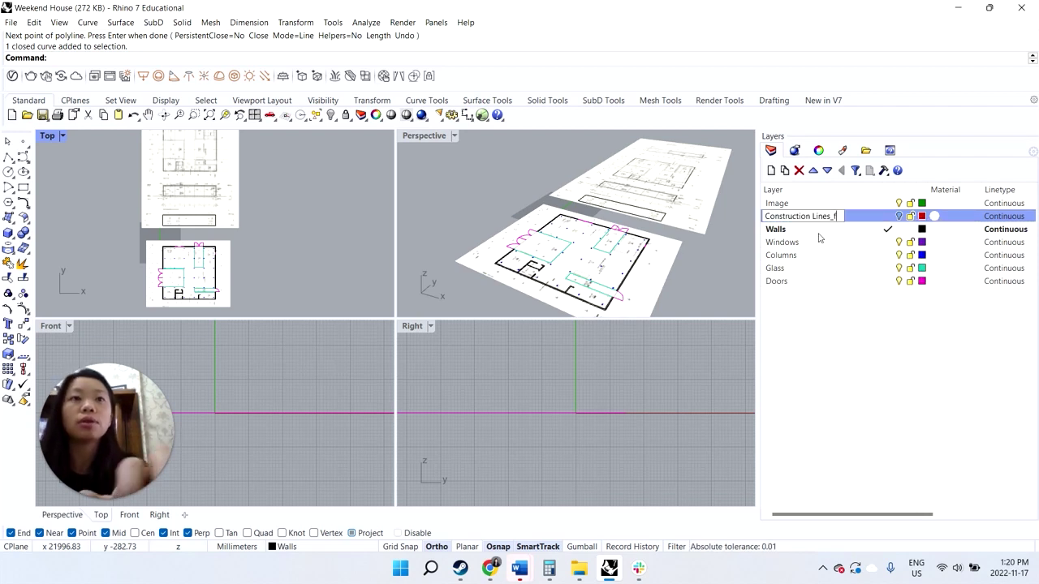
{"action": "key", "text": "BackSpace"}
{"action": "key", "text": "BackSpace"}
{"action": "key", "text": "BackSpace"}
{"action": "key", "text": "BackSpace"}
{"action": "key", "text": "BackSpace"}
{"action": "key", "text": "Caps_Lock"}
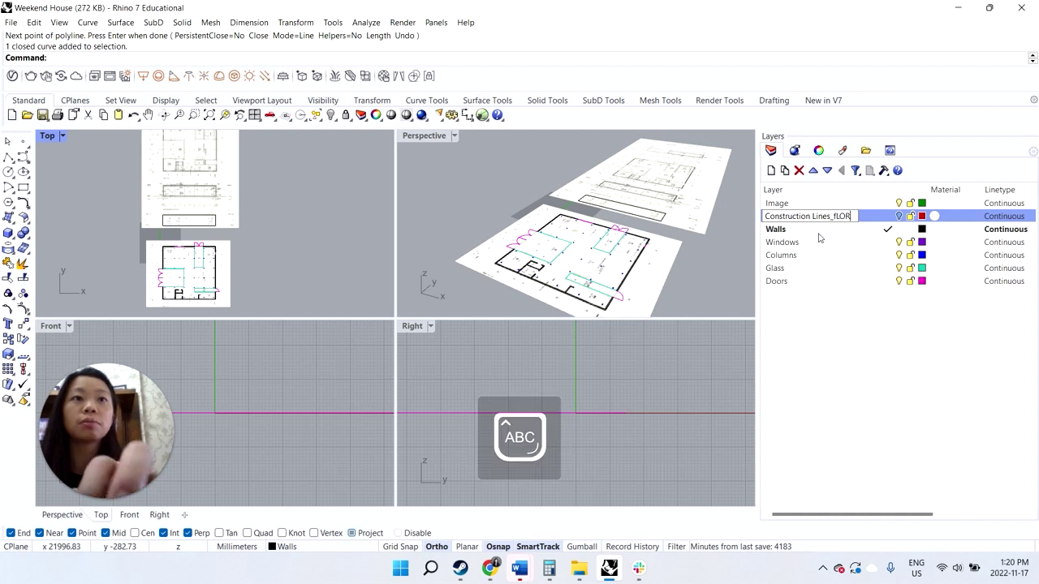
{"action": "key", "text": "BackSpace"}
{"action": "key", "text": "BackSpace"}
{"action": "key", "text": "BackSpace"}
{"action": "key", "text": "BackSpace"}
{"action": "key", "text": "Caps_Lock"}
{"action": "type", "text": "Floor Plan"}
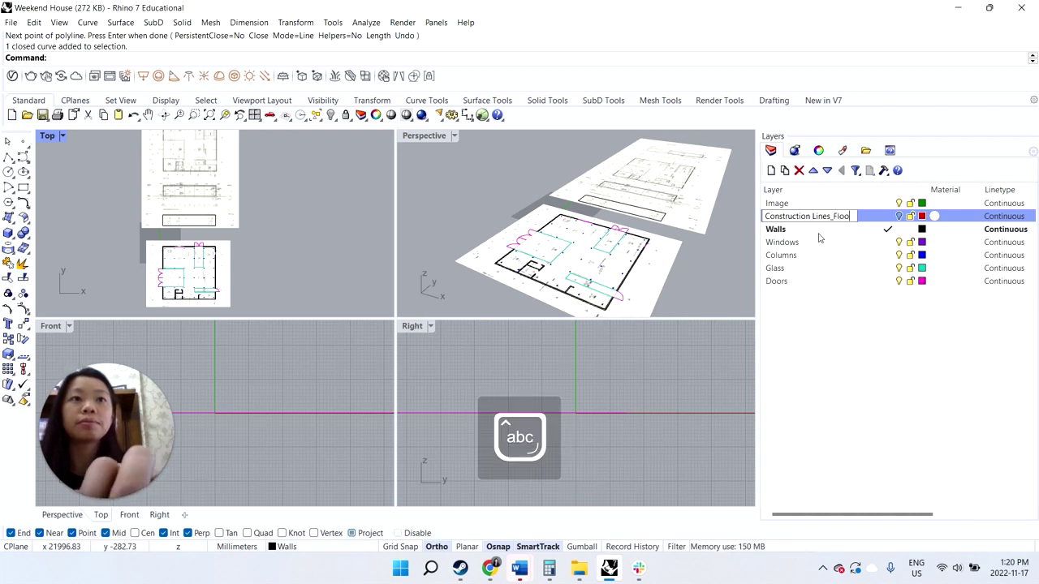
{"action": "key", "text": "Return"}
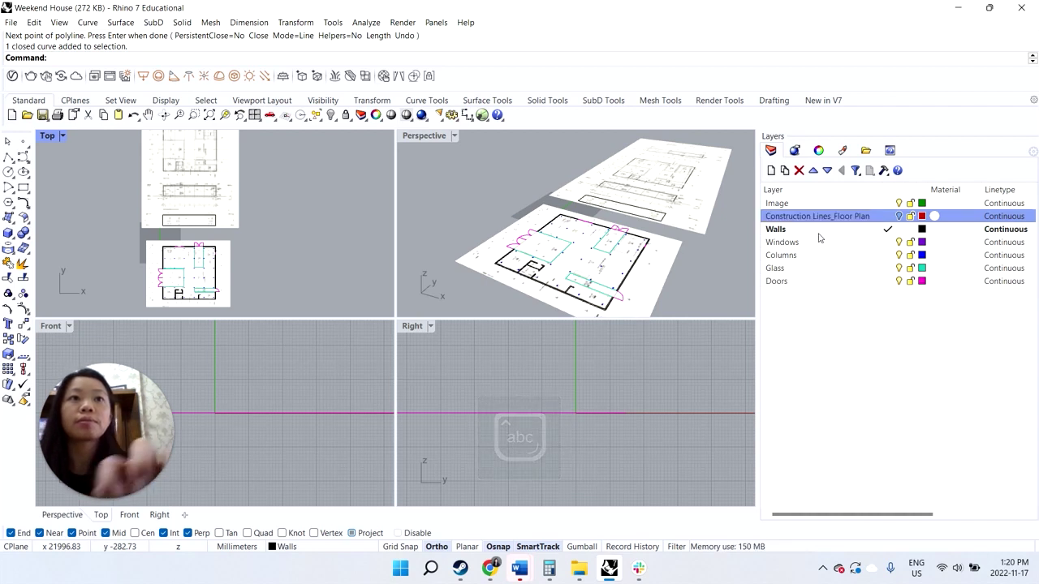
- Create a layer named Construction Lines_Elevation and set its colour to bright red
{"action": "left_click", "coordinate": [771, 171]}
{"action": "key", "text": "BackSpace"}
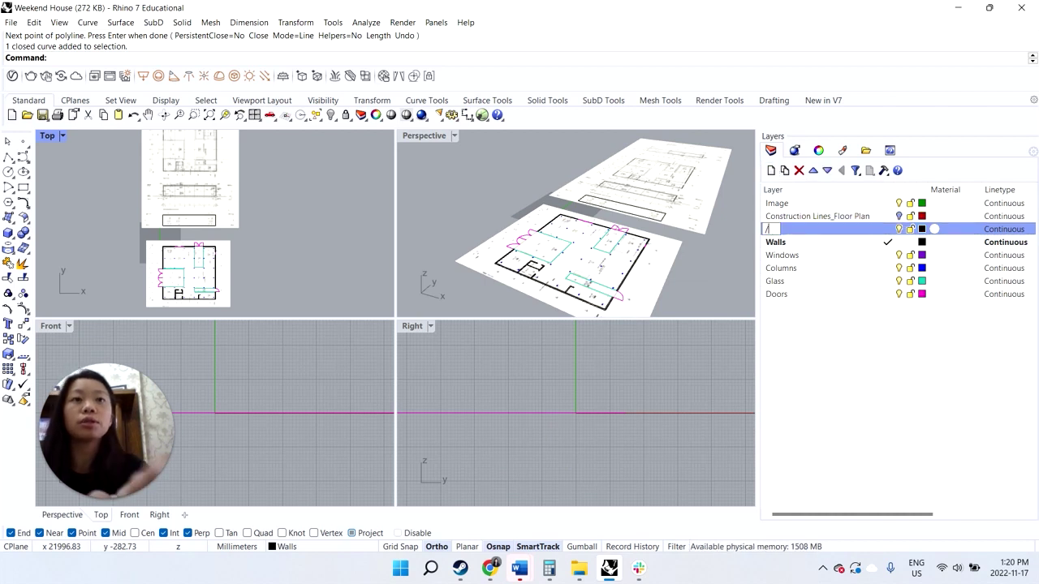
{"action": "type", "text": "Construction L"}
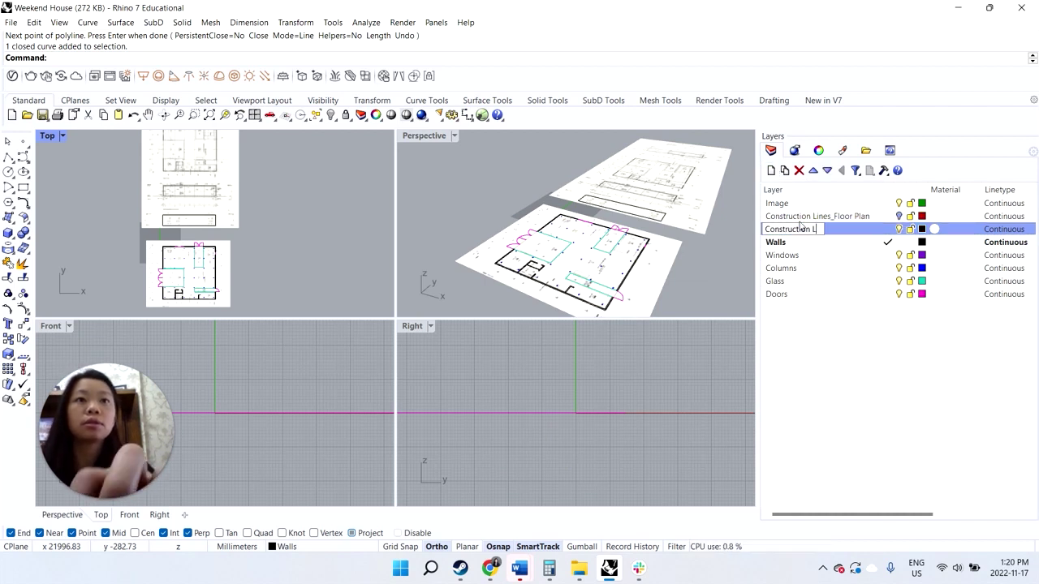
{"action": "type", "text": "ines_Elevation"}
{"action": "key", "text": "Return"}
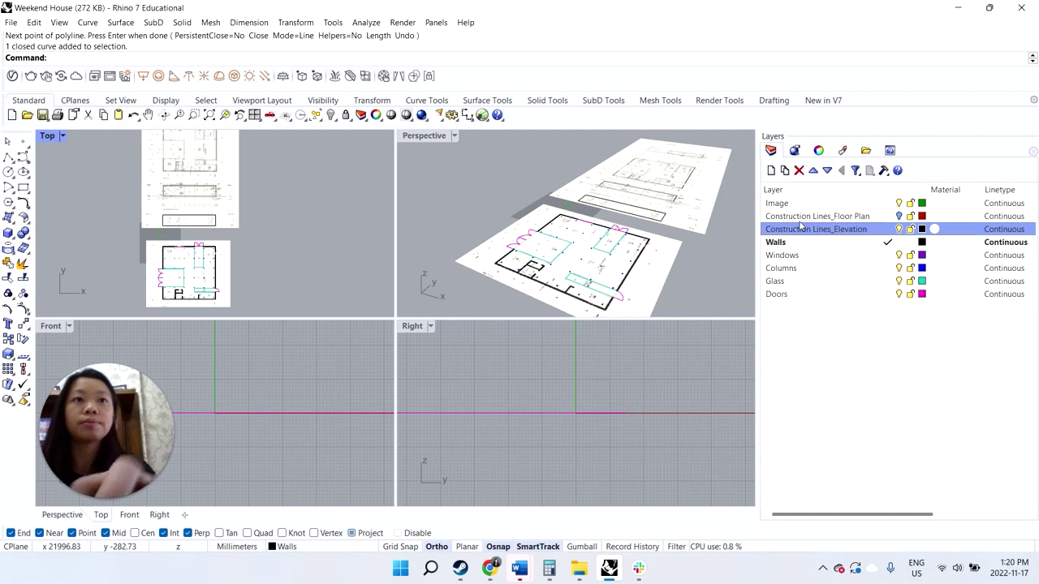
{"action": "left_click", "coordinate": [923, 229]}
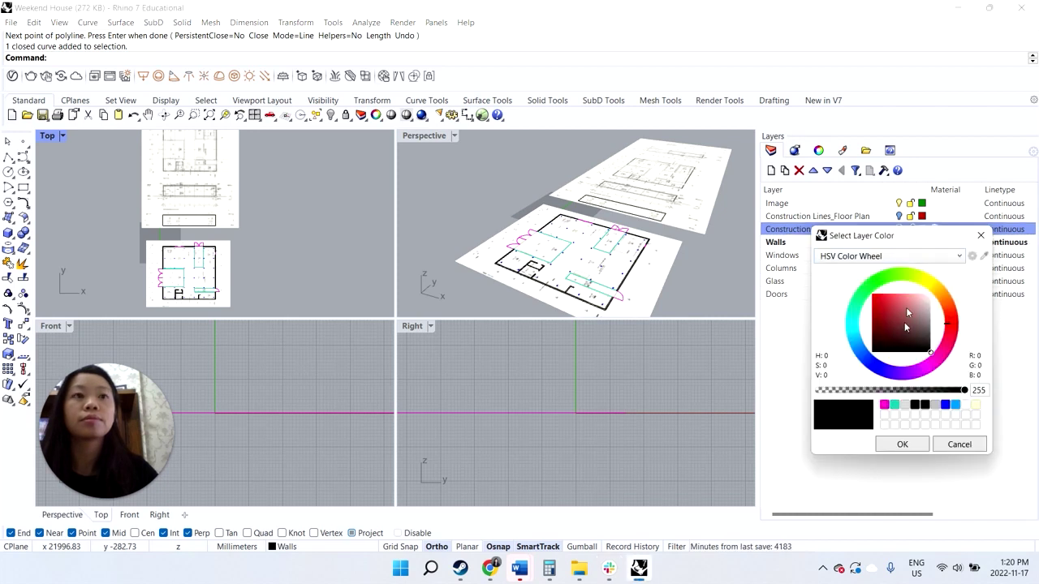
{"action": "left_click", "coordinate": [948, 324]}
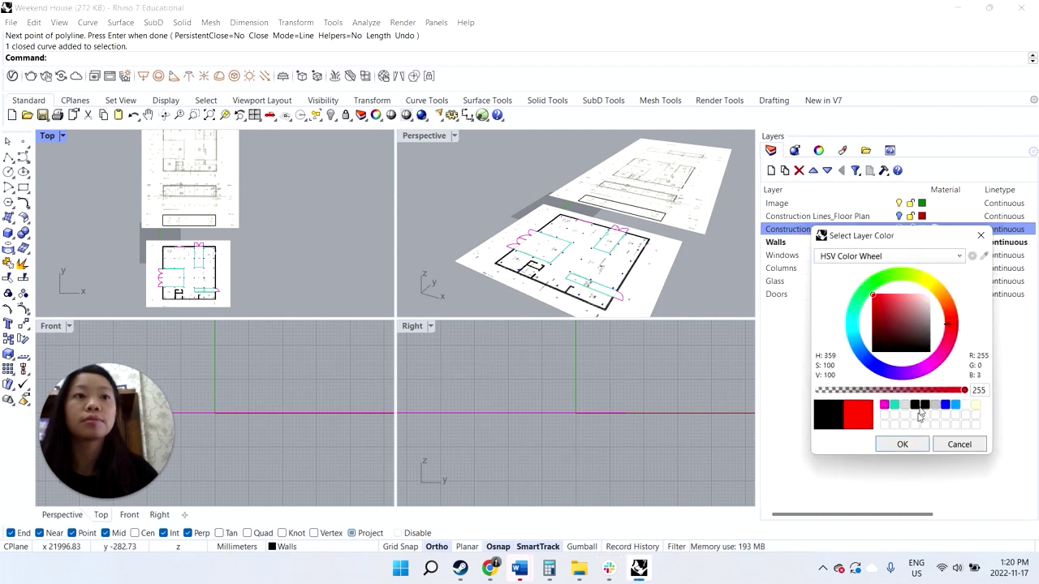
{"action": "left_click", "coordinate": [903, 445]}
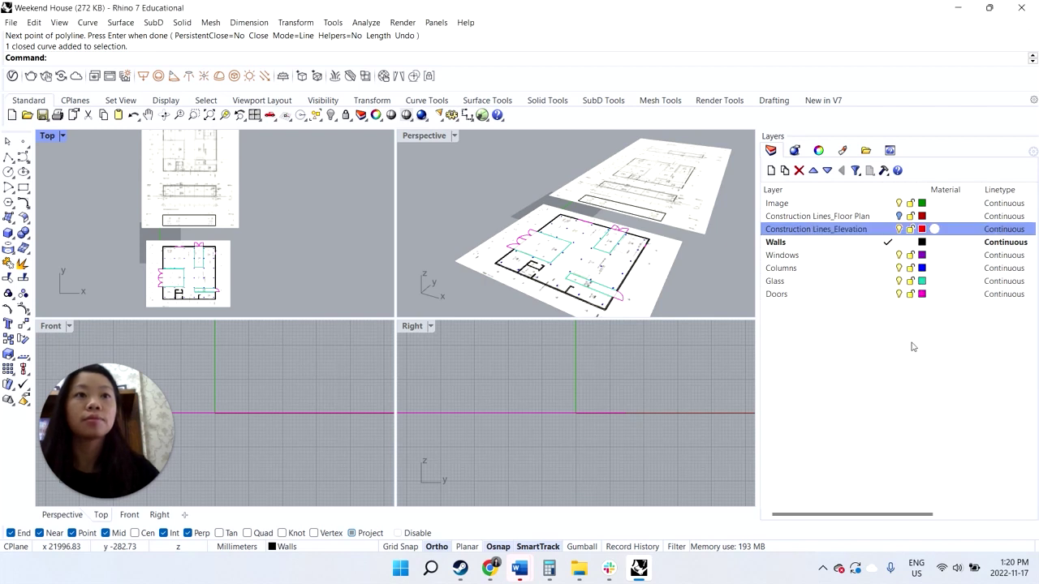
- With Construction Lines_Elevation current, draw a vertical construction line from the lower-left window opening in the plan's bottom wall up past the section outline
{"action": "left_click", "coordinate": [8, 156]}
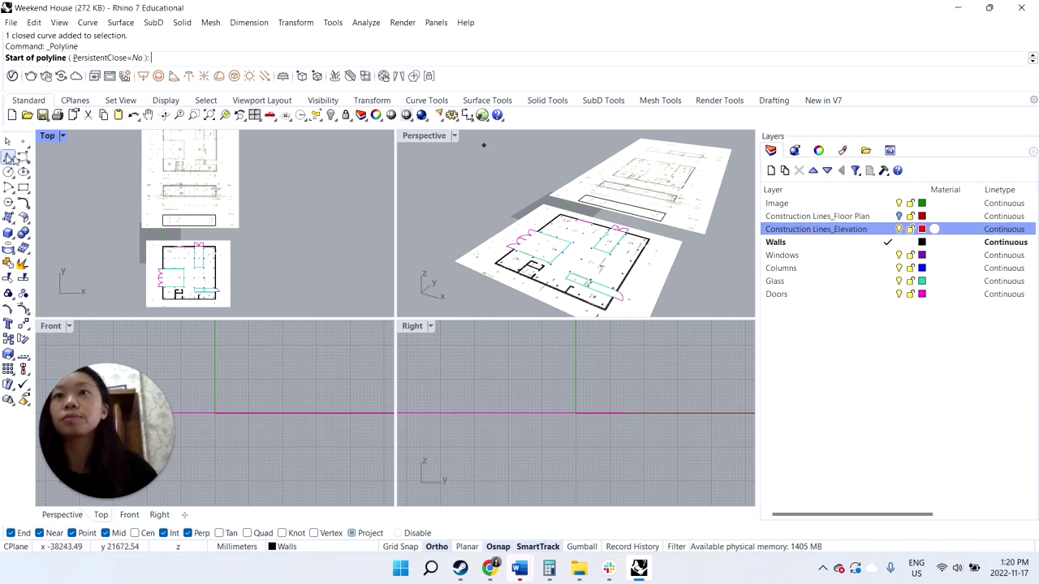
{"action": "scroll", "coordinate": [166, 307], "scroll_direction": "up", "scroll_amount": 5}
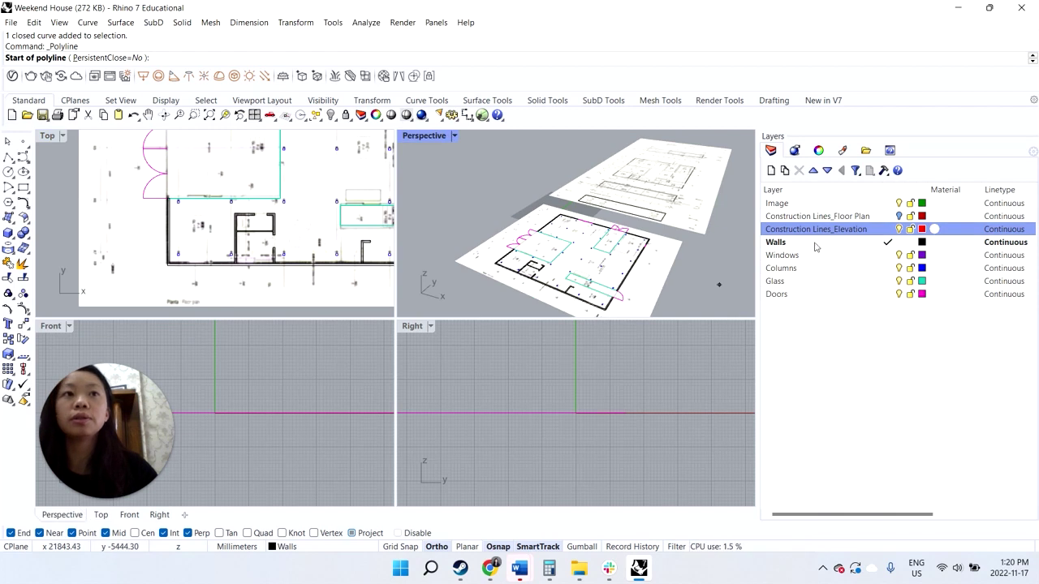
{"action": "left_click", "coordinate": [888, 229]}
{"action": "scroll", "coordinate": [207, 271], "scroll_direction": "up", "scroll_amount": 3}
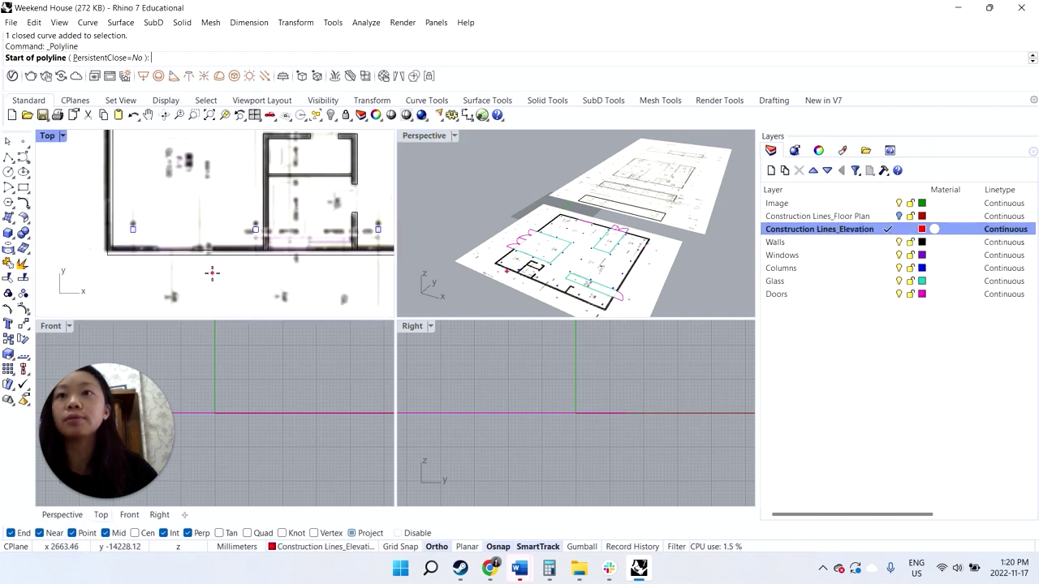
{"action": "scroll", "coordinate": [159, 250], "scroll_direction": "up", "scroll_amount": 3}
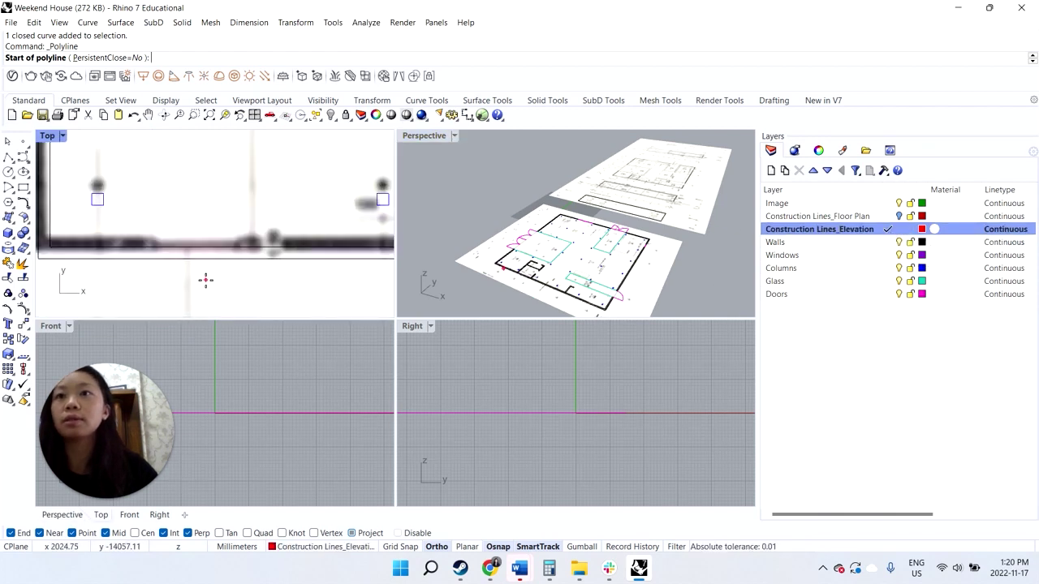
{"action": "left_click", "coordinate": [158, 253]}
{"action": "scroll", "coordinate": [159, 247], "scroll_direction": "down", "scroll_amount": 2}
{"action": "scroll", "coordinate": [159, 243], "scroll_direction": "down", "scroll_amount": 5}
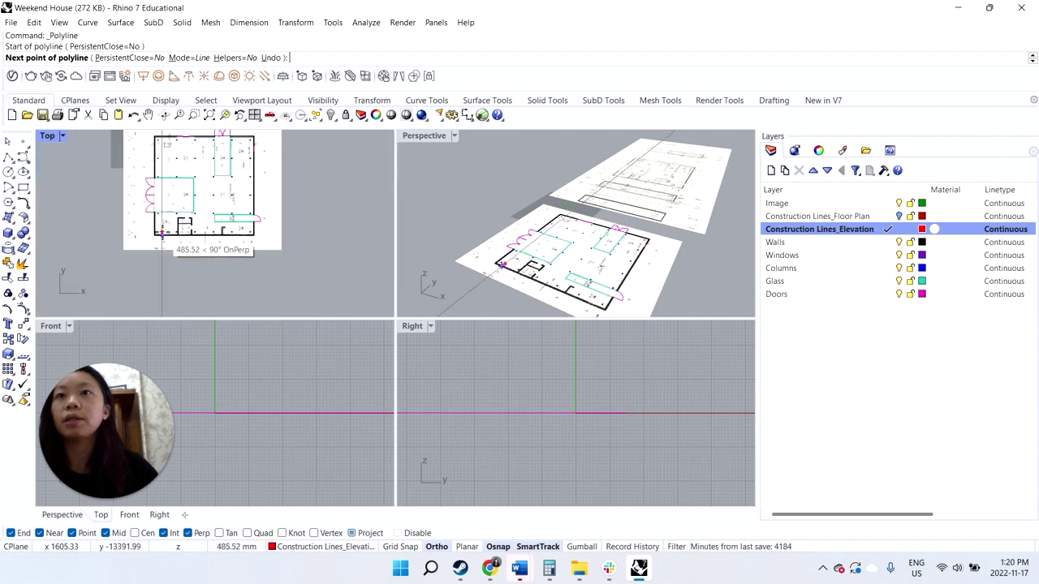
{"action": "scroll", "coordinate": [163, 162], "scroll_direction": "up", "scroll_amount": 5}
{"action": "left_click", "coordinate": [164, 156]}
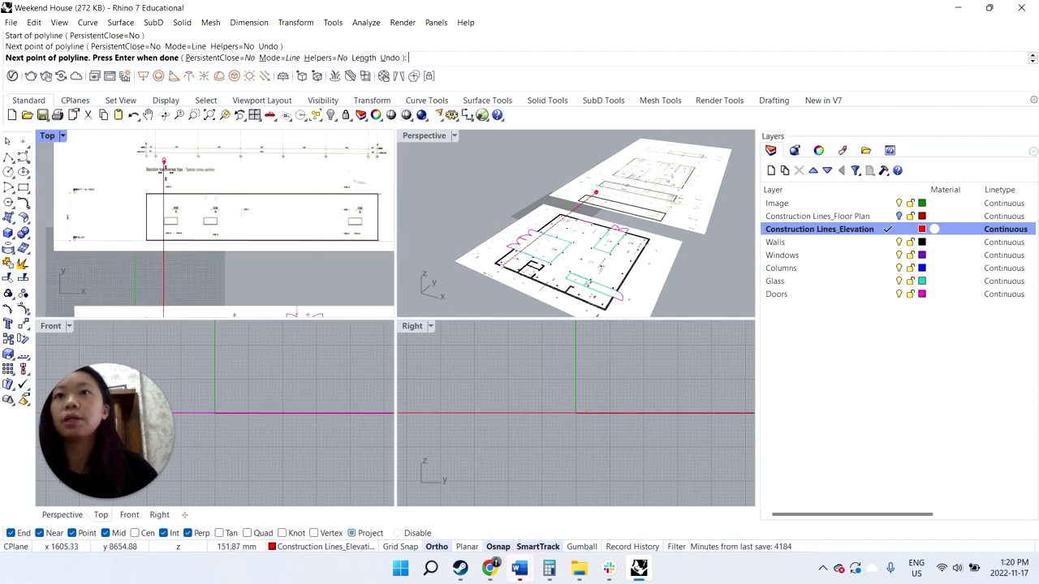
{"action": "key", "text": "Return"}
- Copy the vertical construction line about 750 mm across to the right edge of the leftmost window in the section outline
{"action": "left_click", "coordinate": [175, 215]}
{"action": "left_click", "coordinate": [197, 247]}
{"action": "scroll", "coordinate": [178, 223], "scroll_direction": "up", "scroll_amount": 3}
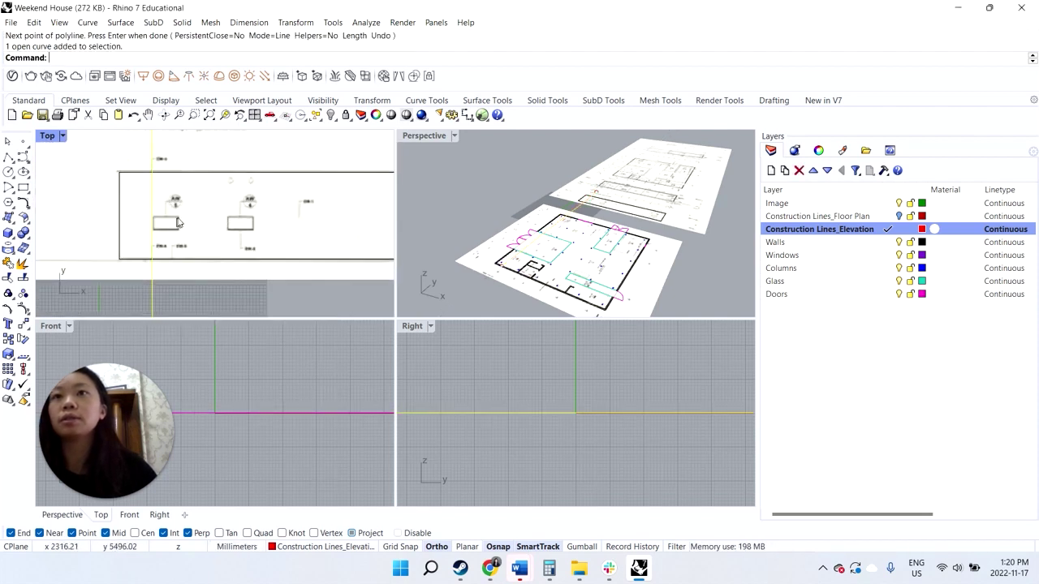
{"action": "type", "text": "copy"}
{"action": "key", "text": "Return"}
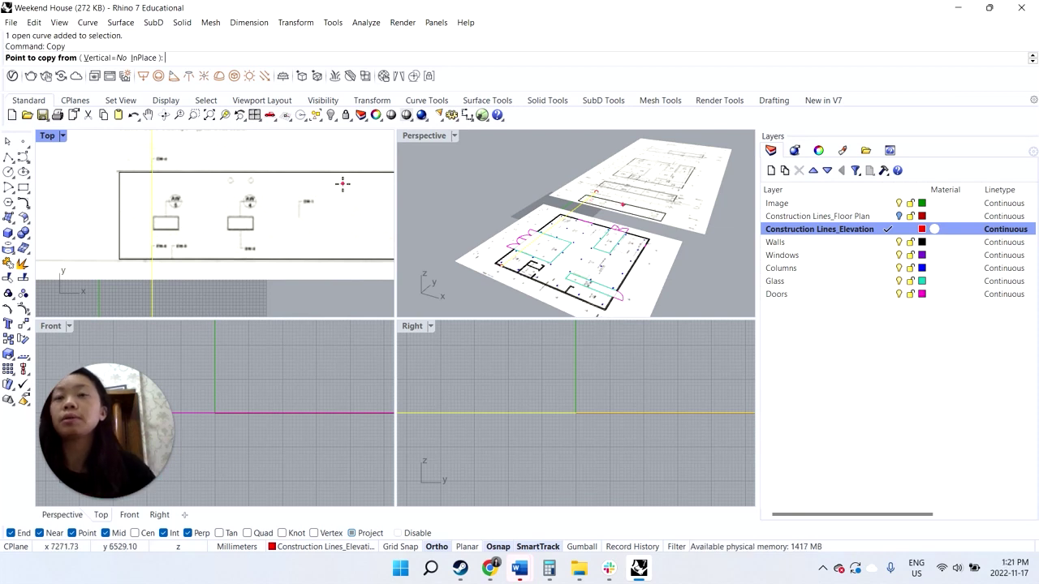
{"action": "scroll", "coordinate": [154, 222], "scroll_direction": "up", "scroll_amount": 1}
{"action": "scroll", "coordinate": [154, 222], "scroll_direction": "up", "scroll_amount": 2}
{"action": "left_click", "coordinate": [149, 233]}
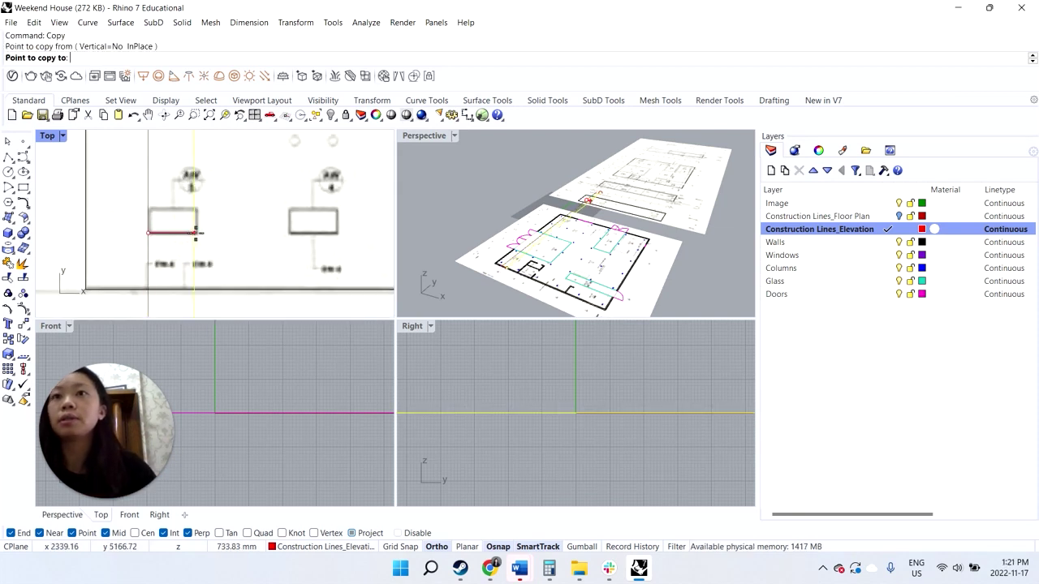
{"action": "left_click", "coordinate": [197, 233]}
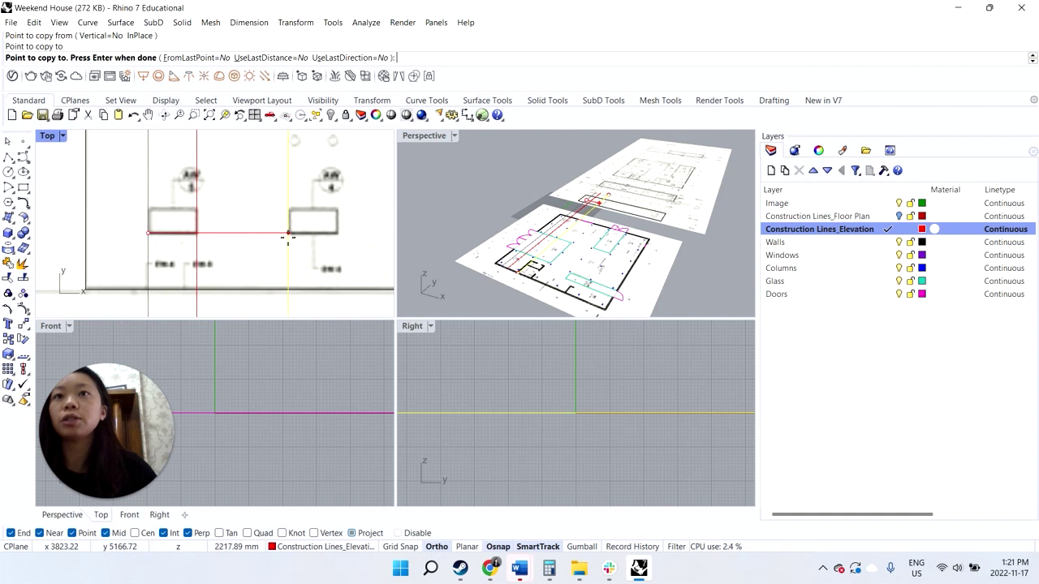
{"action": "key", "text": "Return"}
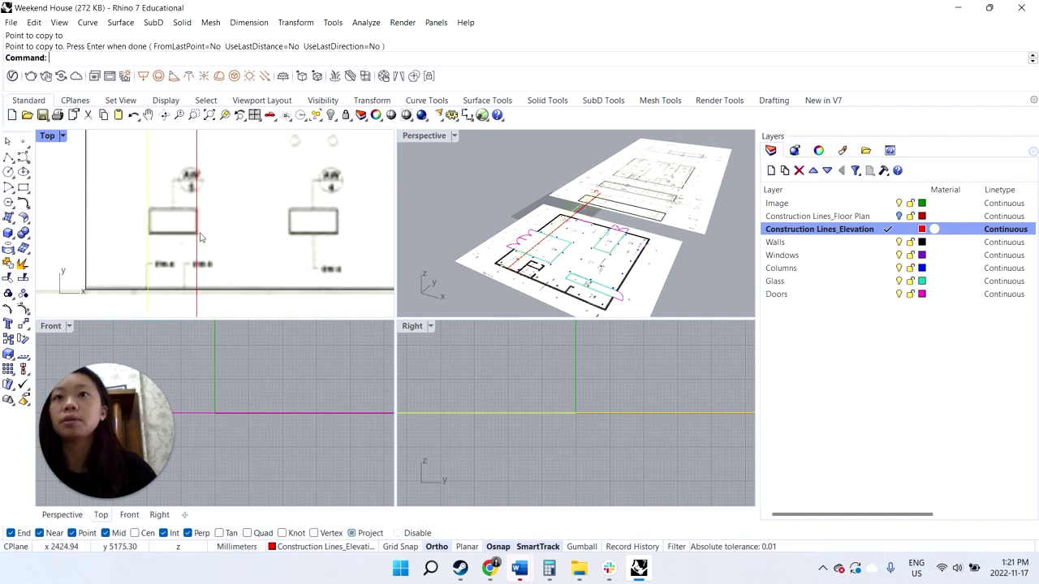
- Delete the copied construction line at the right edge of the leftmost window
{"action": "left_click", "coordinate": [198, 234]}
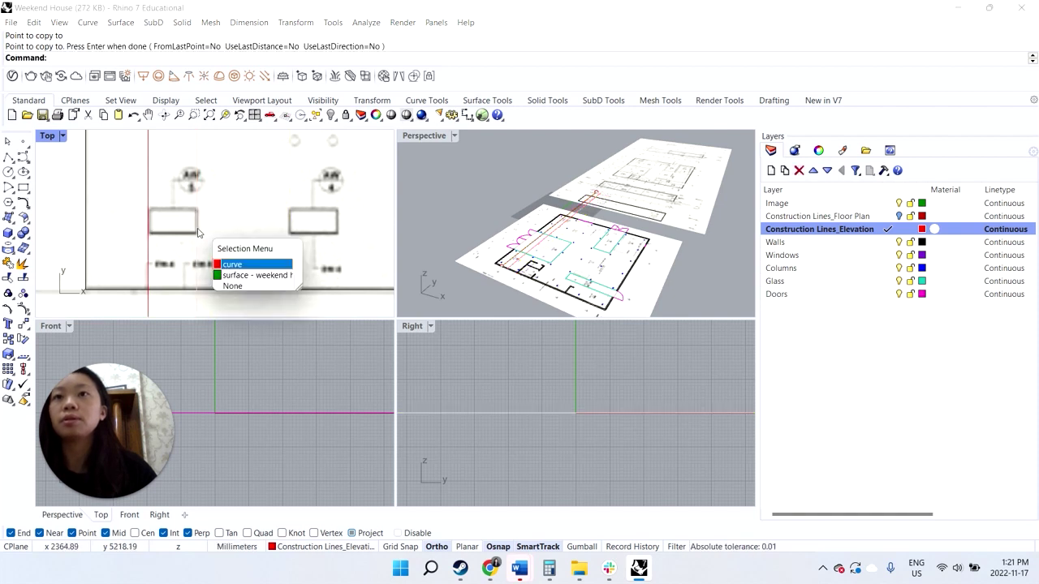
{"action": "left_click", "coordinate": [229, 264]}
{"action": "left_click", "coordinate": [194, 235]}
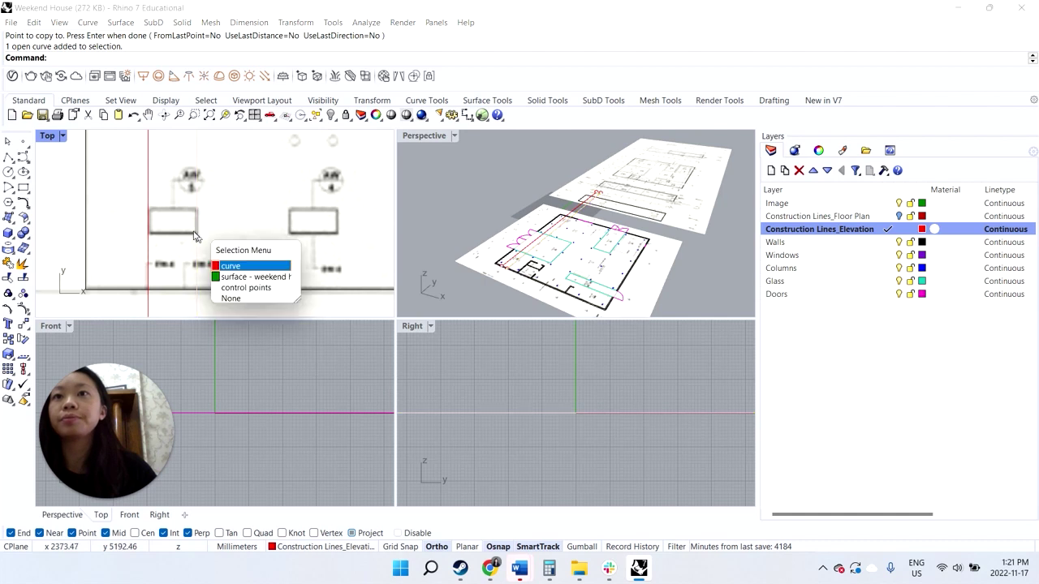
{"action": "left_click", "coordinate": [224, 266]}
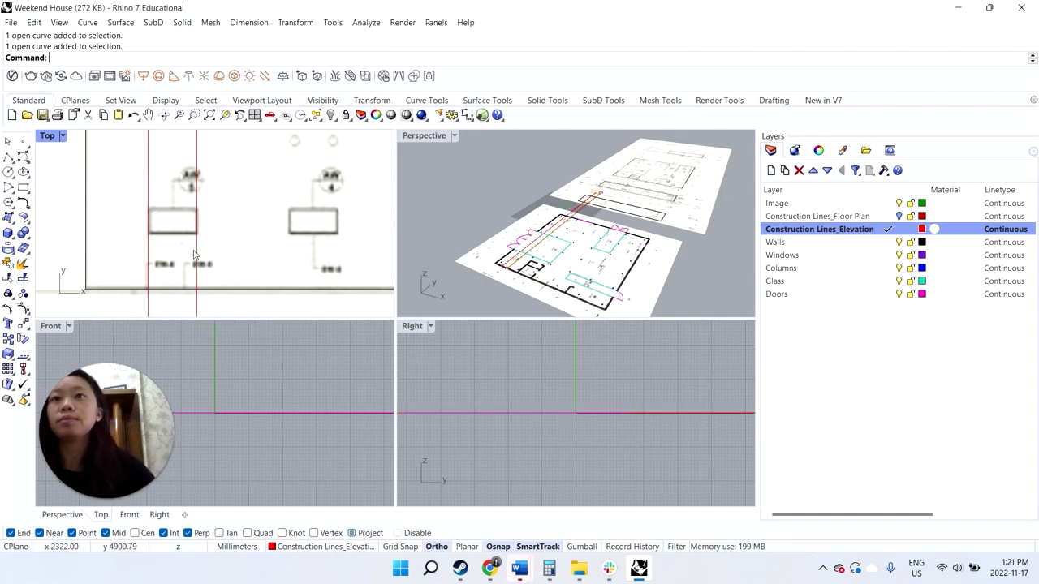
{"action": "left_click", "coordinate": [194, 254]}
{"action": "key", "text": "Delete"}
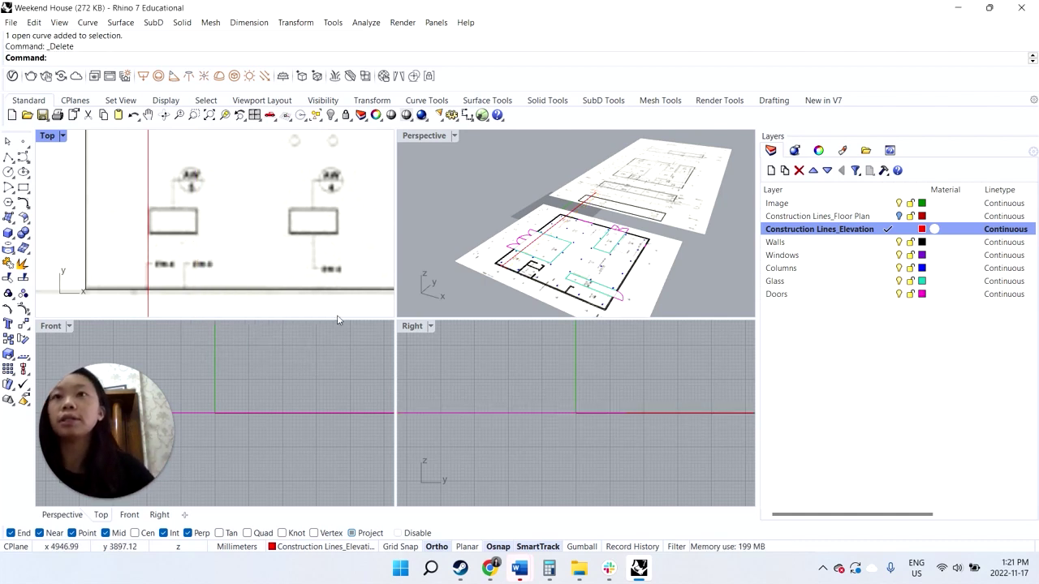
- Copy the leftmost window's vertical construction line exactly 750 mm to the right to mark the window's other edge
{"action": "left_click", "coordinate": [160, 267]}
{"action": "left_click", "coordinate": [171, 266]}
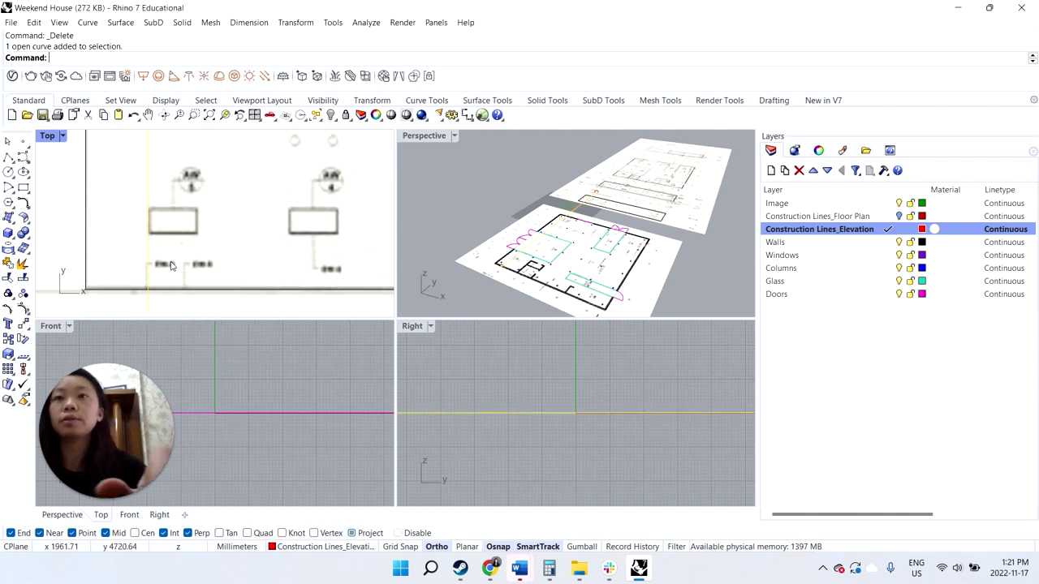
{"action": "type", "text": "Copy"}
{"action": "key", "text": "Return"}
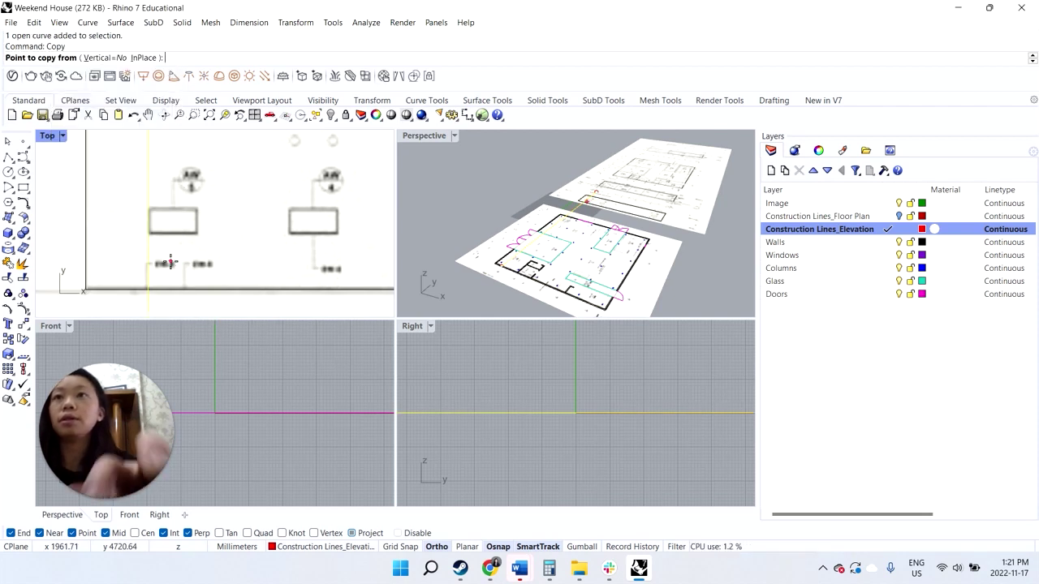
{"action": "left_click", "coordinate": [146, 233]}
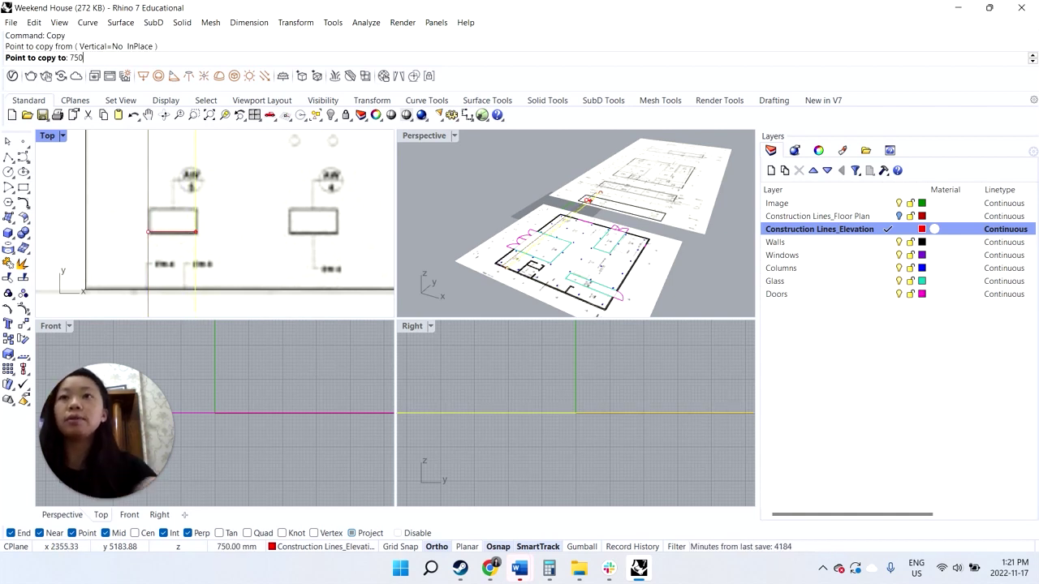
{"action": "type", "text": "750"}
{"action": "key", "text": "Return"}
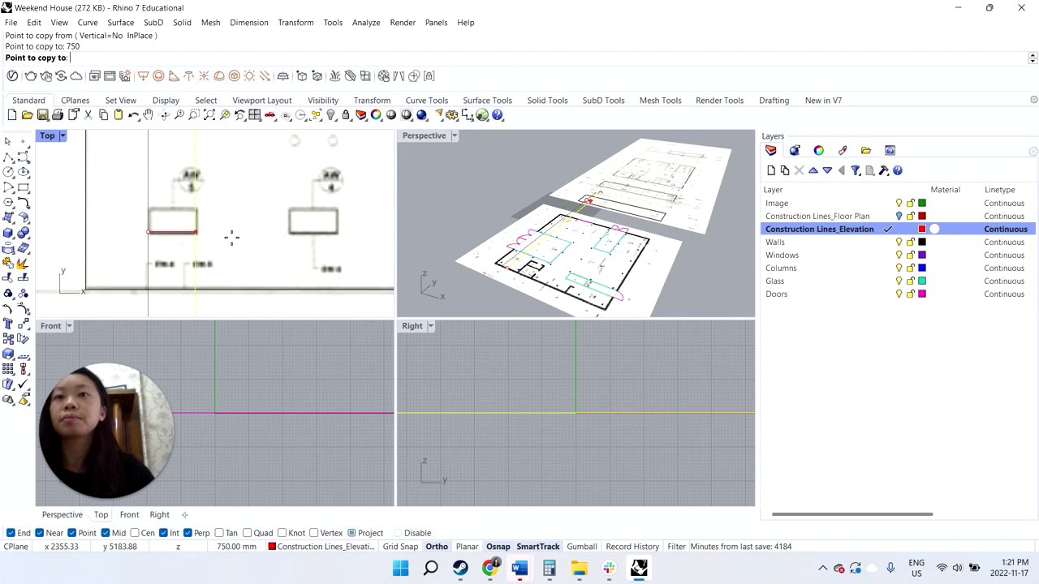
{"action": "left_click", "coordinate": [208, 239]}
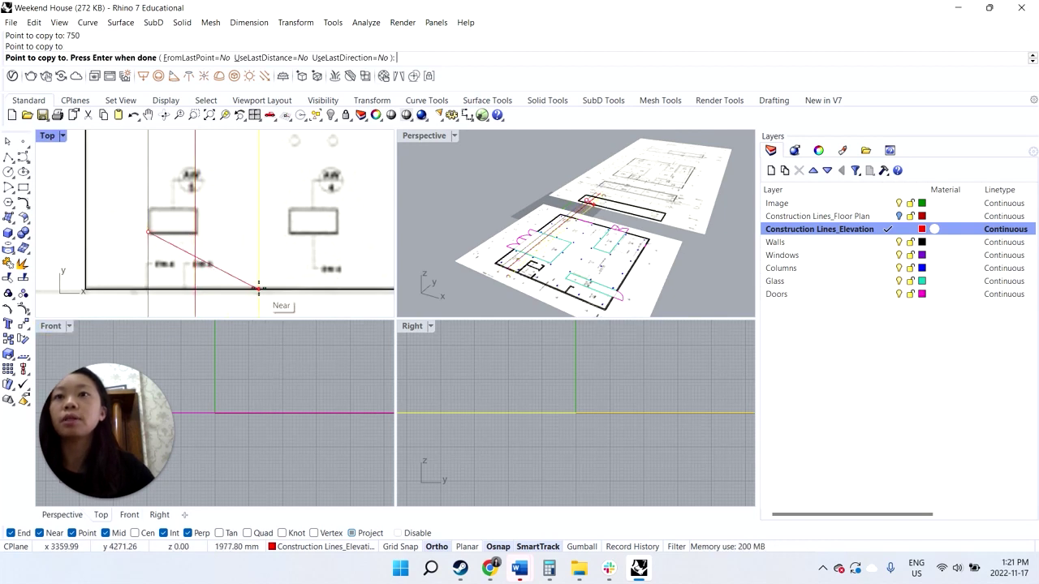
{"action": "key", "text": "Return"}
- Move both vertical construction lines together about 34 mm to the right towards the leftmost window's edges
{"action": "left_click", "coordinate": [159, 253]}
{"action": "left_click", "coordinate": [195, 251]}
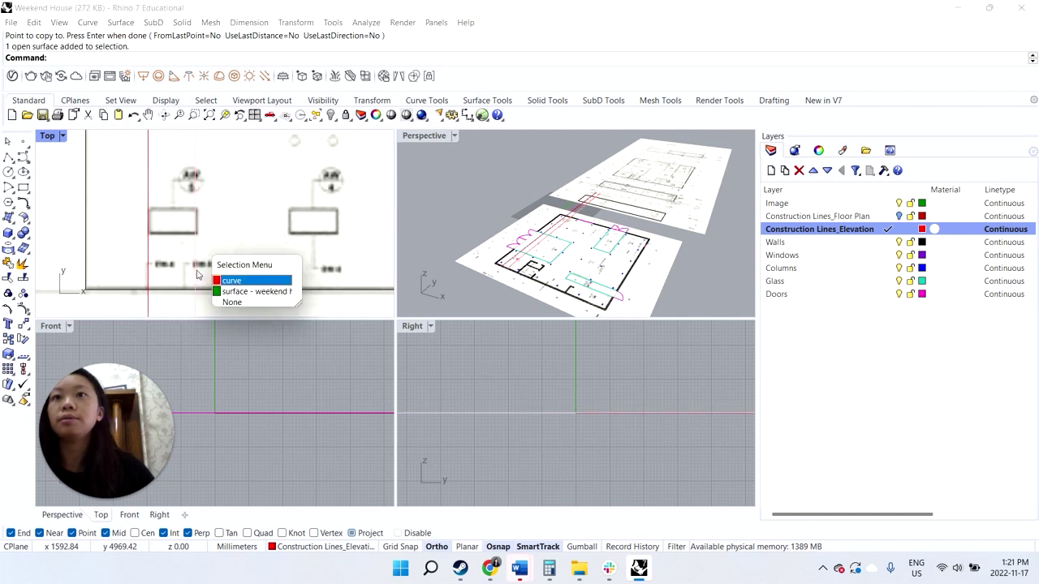
{"action": "left_click", "coordinate": [247, 281]}
{"action": "left_click", "coordinate": [149, 261]}
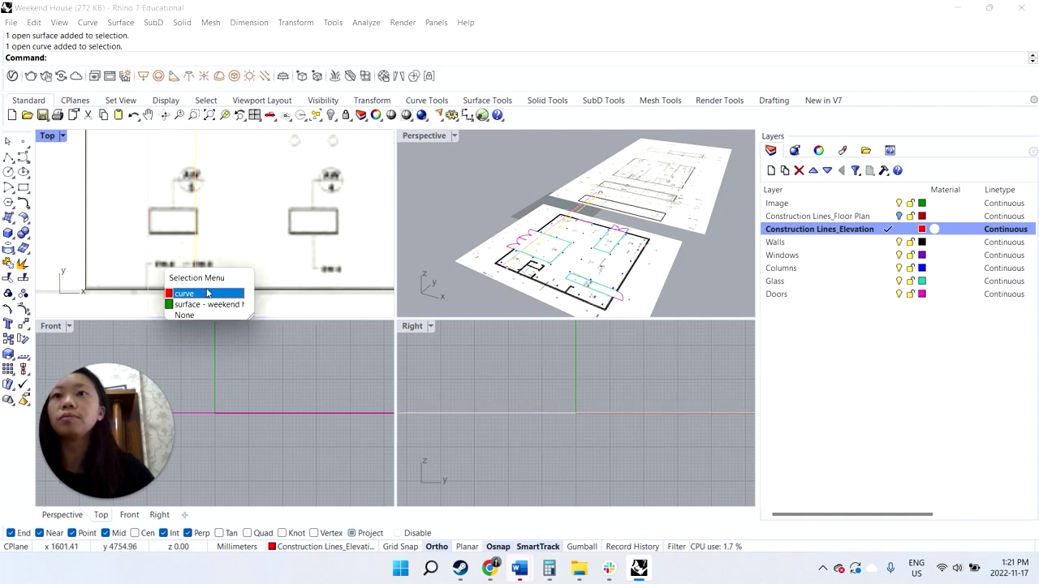
{"action": "left_click", "coordinate": [208, 293]}
{"action": "type", "text": "move"}
{"action": "key", "text": "Return"}
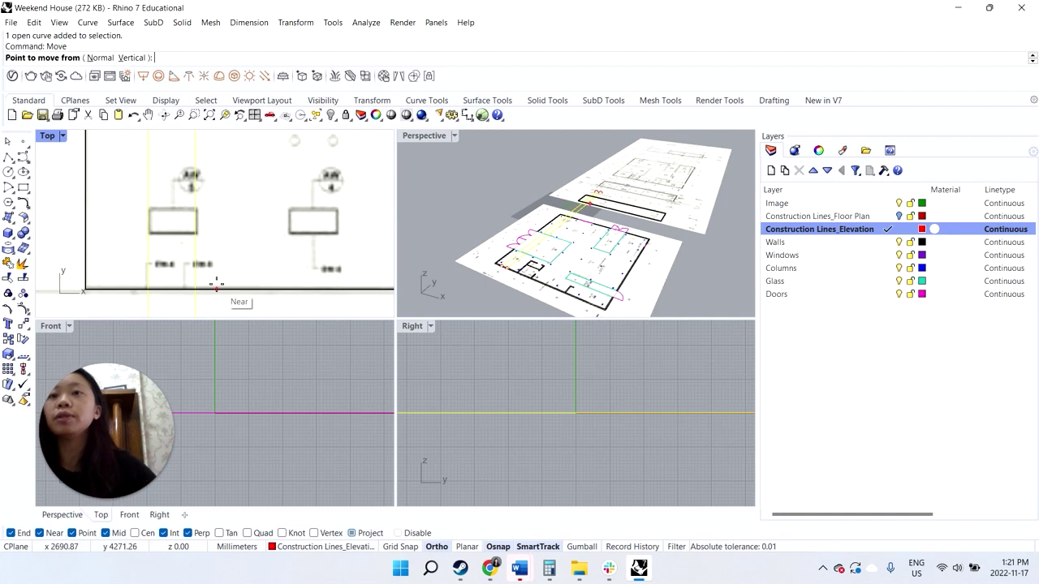
{"action": "left_click", "coordinate": [216, 253]}
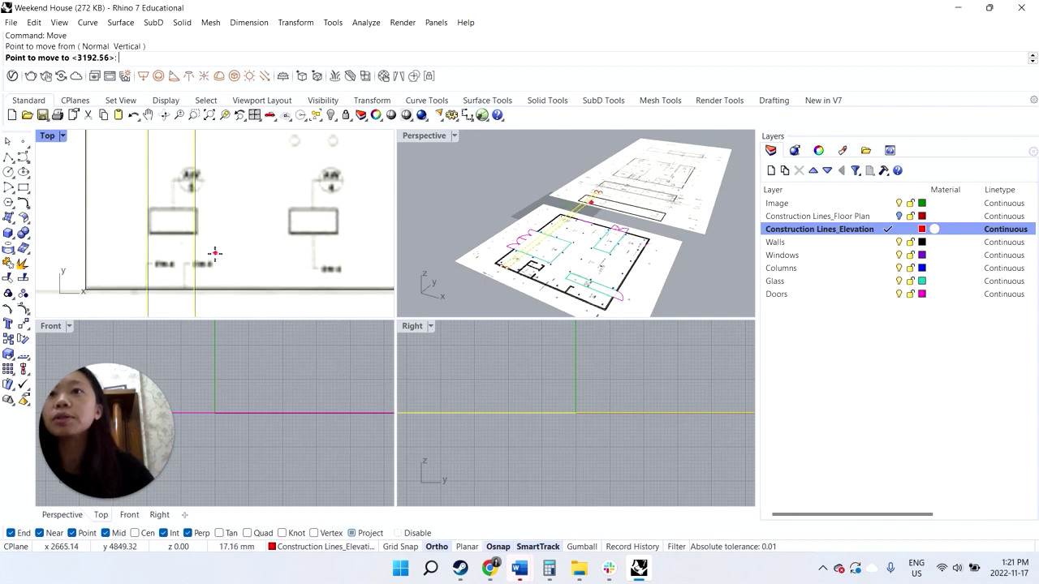
{"action": "left_click", "coordinate": [217, 253]}
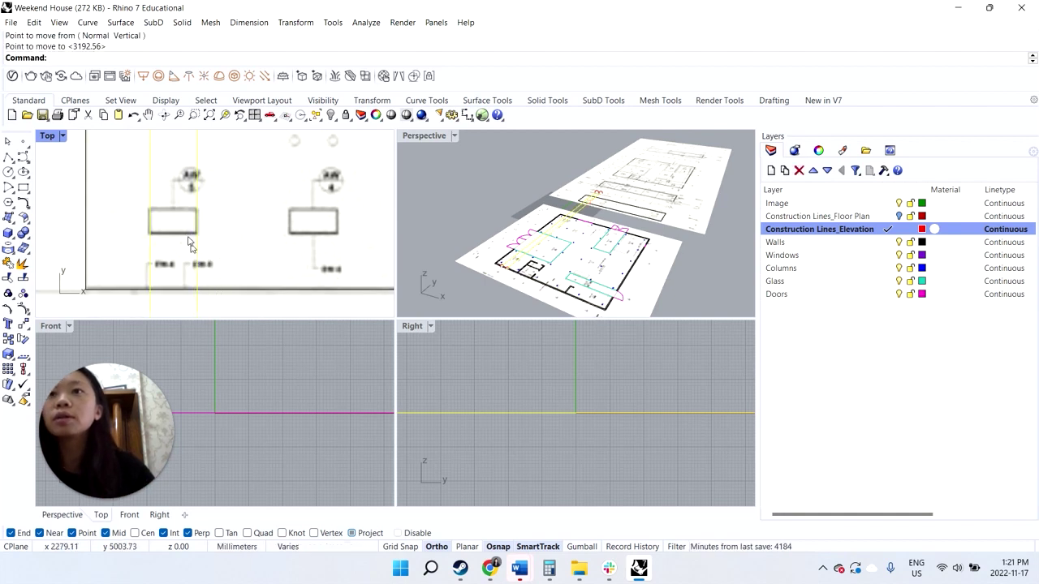
- Nudge the pair of construction lines sideways again to refine their alignment with the leftmost window's edges
{"action": "scroll", "coordinate": [220, 235], "scroll_direction": "up", "scroll_amount": 4}
{"action": "key", "text": "Return"}
{"action": "left_click", "coordinate": [213, 233]}
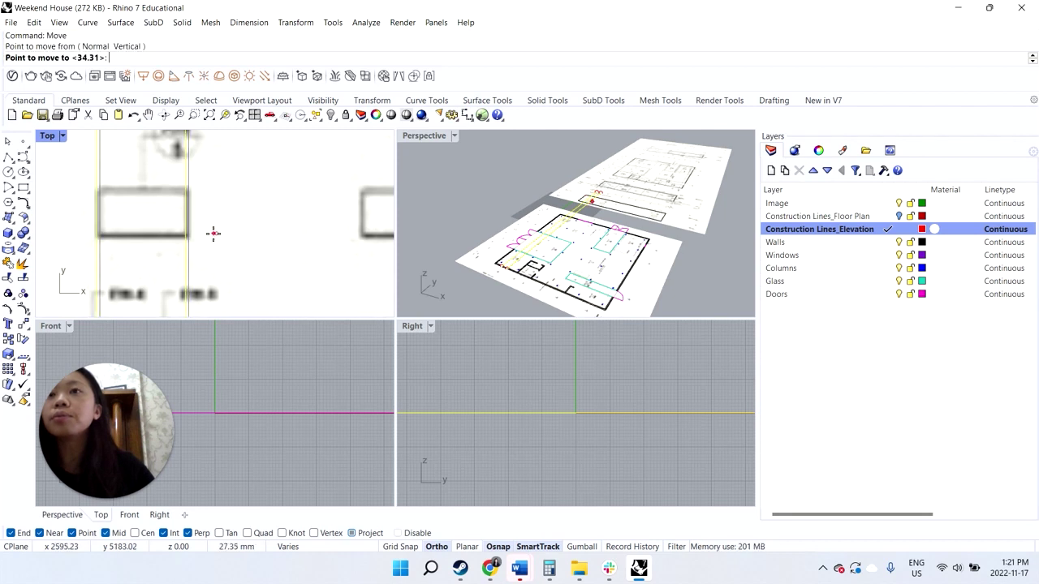
{"action": "left_click", "coordinate": [215, 233]}
{"action": "scroll", "coordinate": [203, 234], "scroll_direction": "down", "scroll_amount": 3}
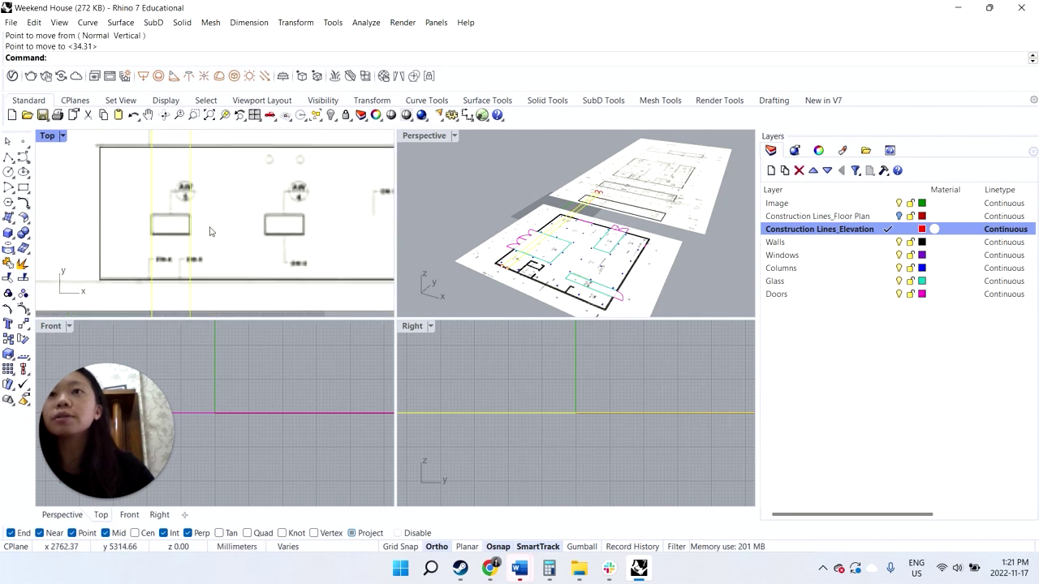
- Copy the pair of construction lines 2200 mm to the right onto the second window of the elevation
{"action": "type", "text": "Copy"}
{"action": "key", "text": "Return"}
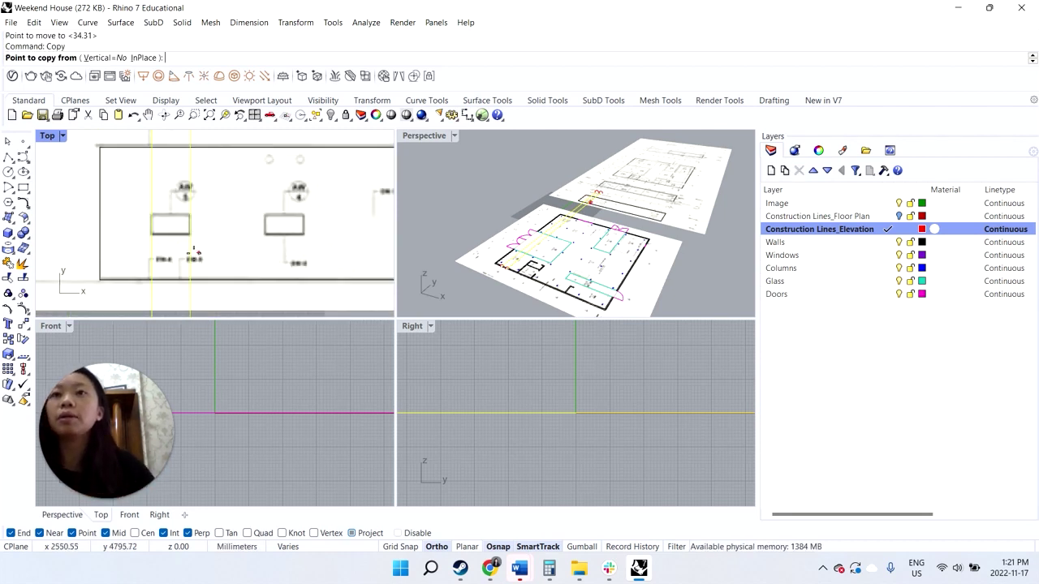
{"action": "left_click", "coordinate": [151, 240]}
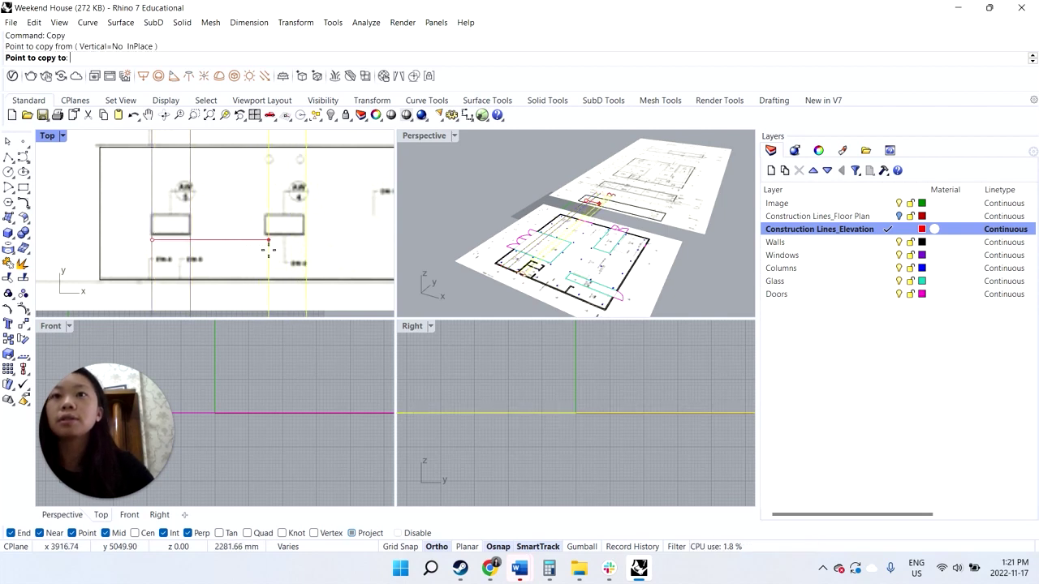
{"action": "type", "text": "2200"}
{"action": "key", "text": "Return"}
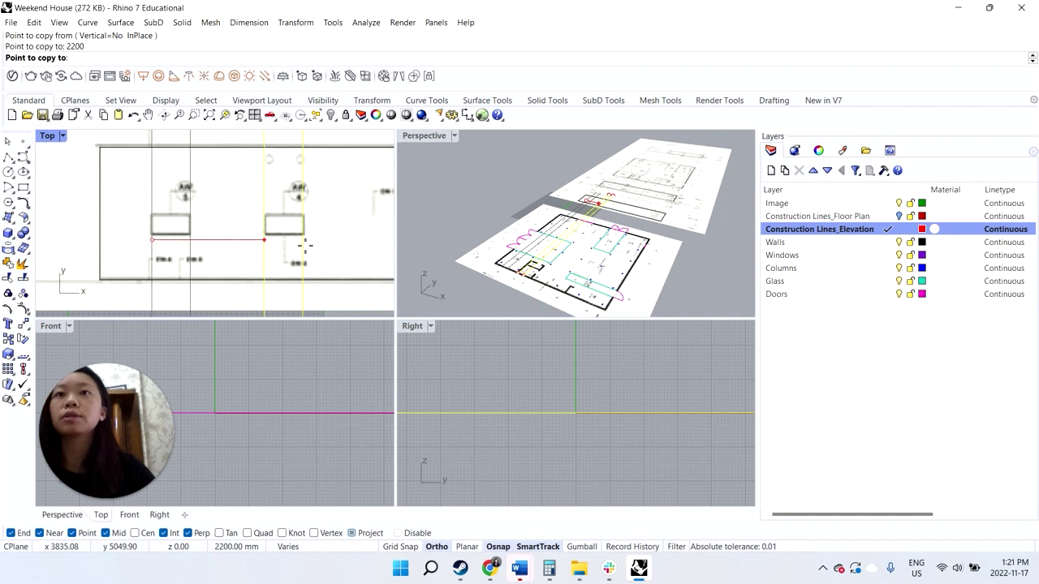
- Place another copy of the construction line pair 10330 mm from the original at the rightmost window and finish copying
{"action": "scroll", "coordinate": [325, 243], "scroll_direction": "down", "scroll_amount": 5}
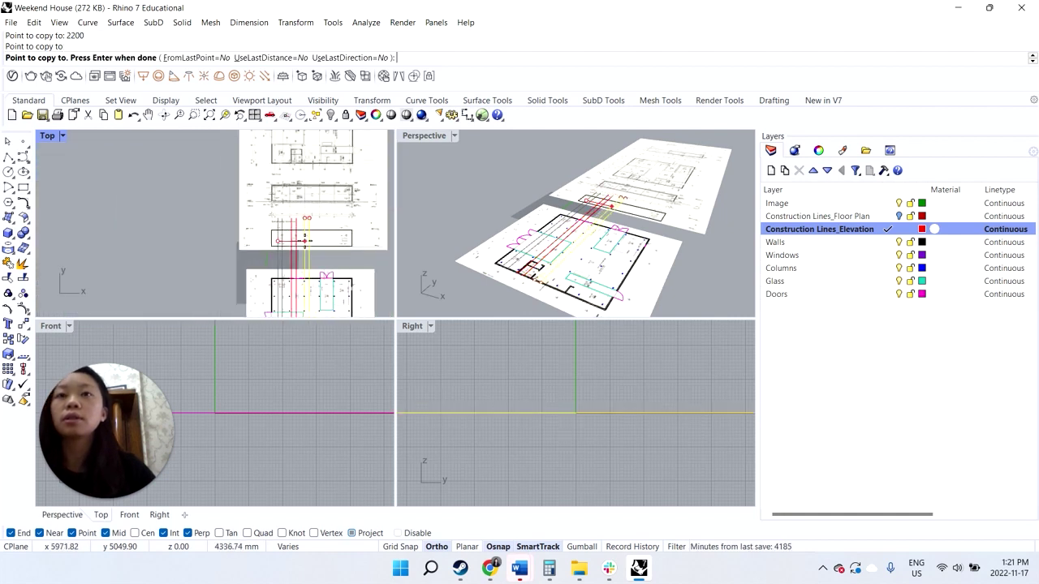
{"action": "scroll", "coordinate": [351, 262], "scroll_direction": "up", "scroll_amount": 3}
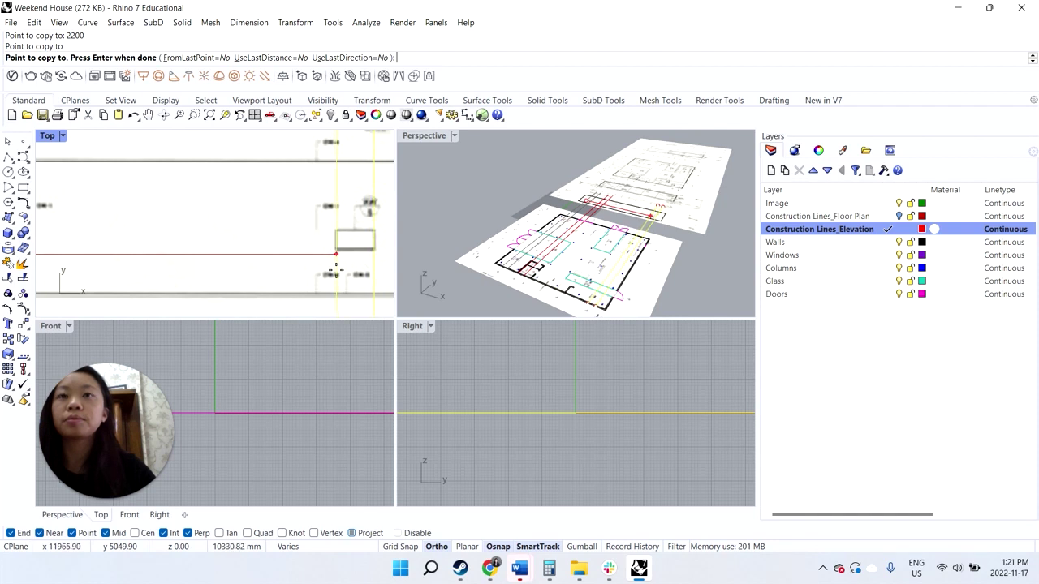
{"action": "type", "text": "1"}
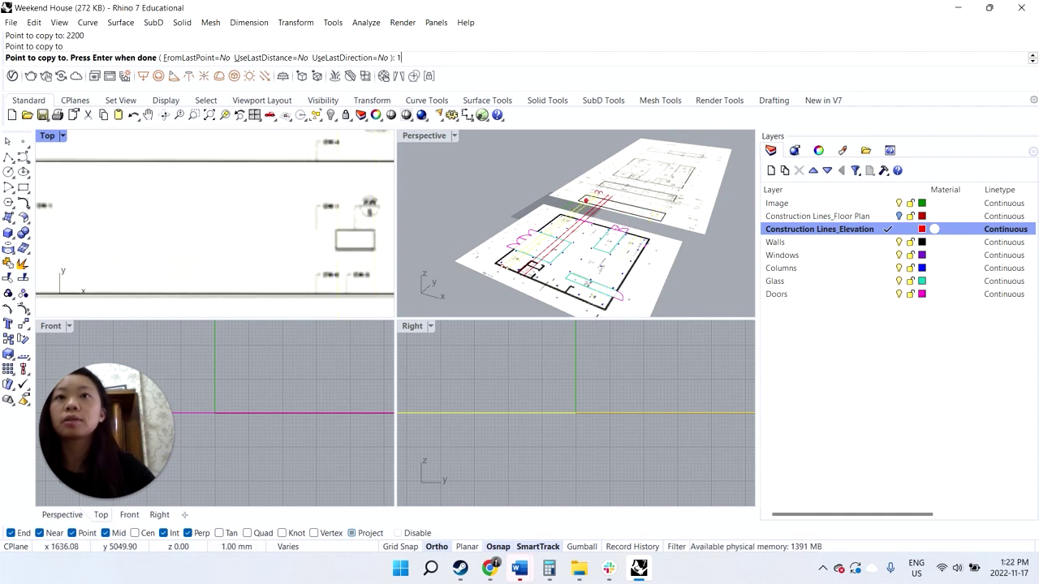
{"action": "type", "text": "0330"}
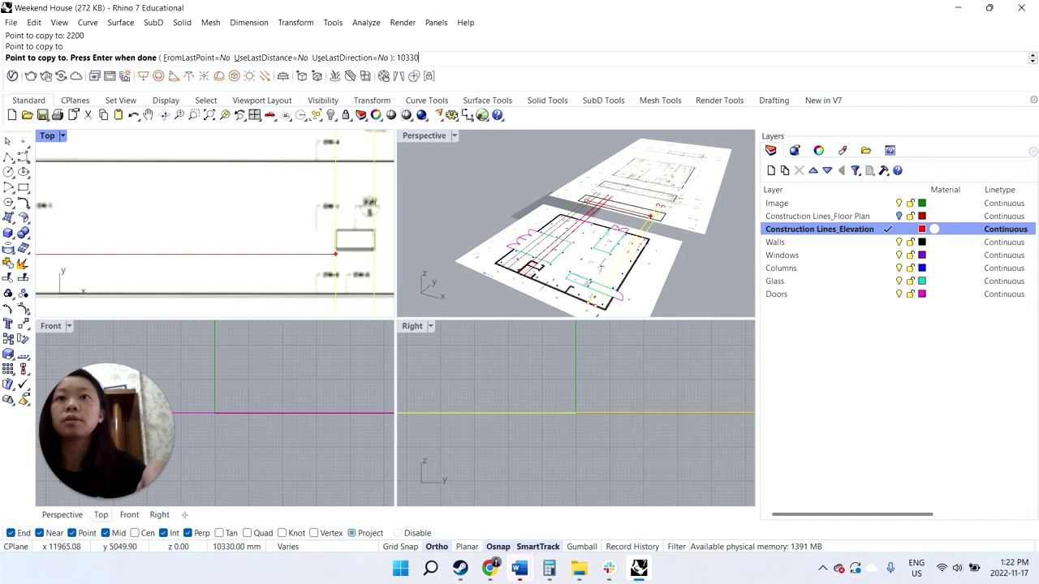
{"action": "key", "text": "Return"}
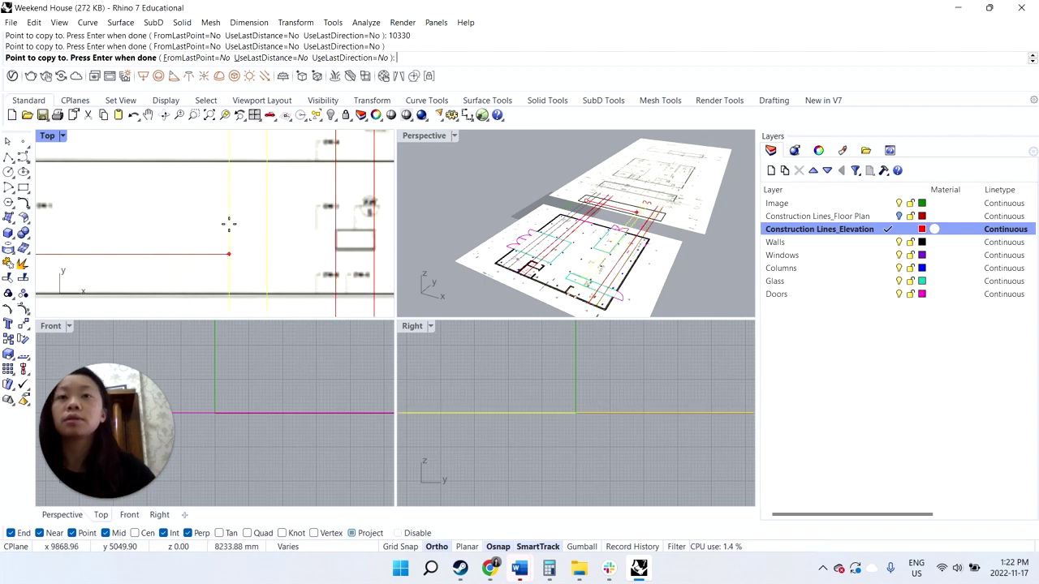
{"action": "scroll", "coordinate": [227, 228], "scroll_direction": "down", "scroll_amount": 5}
{"action": "key", "text": "Return"}
- Examine how the copied construction lines align with the window openings in the floor plan's bottom wall and the section outline
{"action": "scroll", "coordinate": [226, 241], "scroll_direction": "down", "scroll_amount": 12}
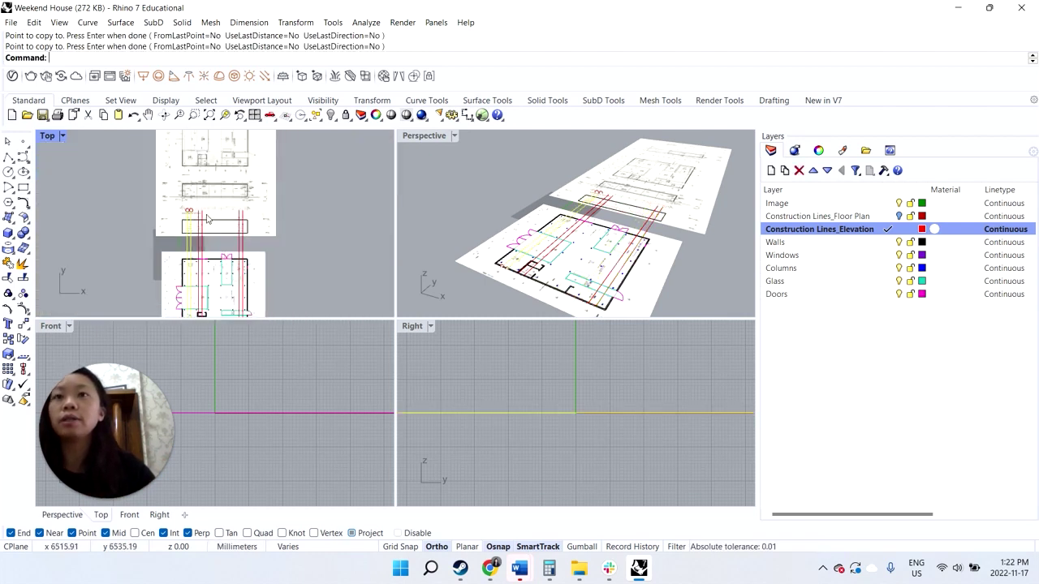
{"action": "scroll", "coordinate": [209, 303], "scroll_direction": "up", "scroll_amount": 11}
{"action": "scroll", "coordinate": [247, 258], "scroll_direction": "up", "scroll_amount": 13}
{"action": "scroll", "coordinate": [254, 248], "scroll_direction": "down", "scroll_amount": 3}
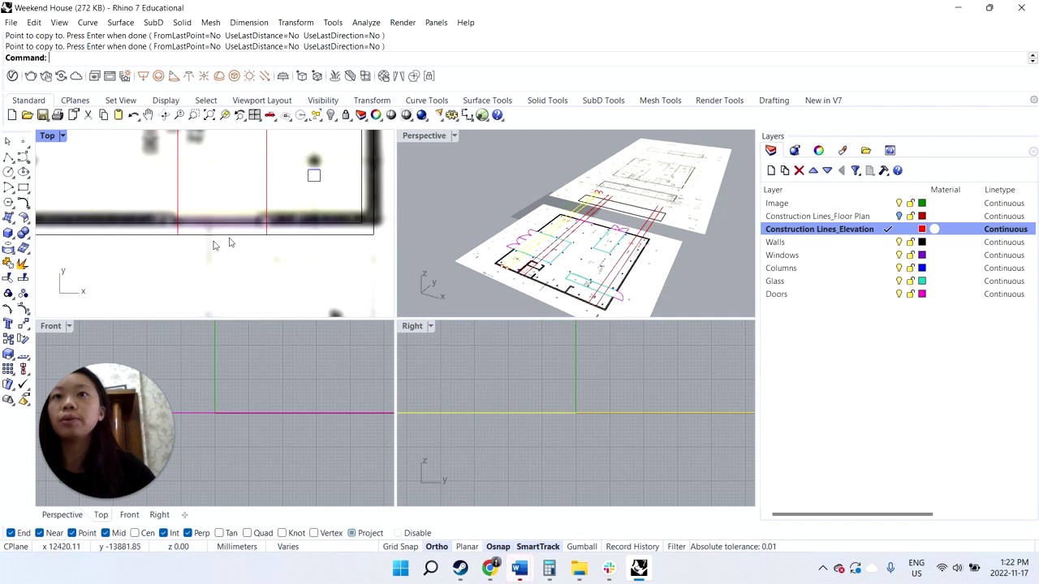
{"action": "scroll", "coordinate": [117, 260], "scroll_direction": "down", "scroll_amount": 7}
{"action": "scroll", "coordinate": [138, 258], "scroll_direction": "down", "scroll_amount": 3}
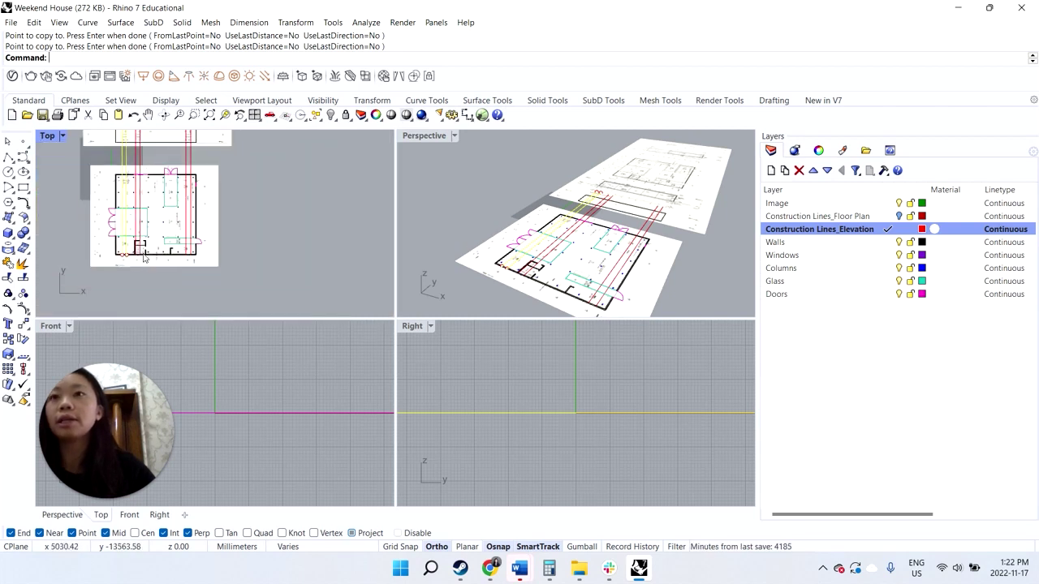
{"action": "scroll", "coordinate": [143, 182], "scroll_direction": "down", "scroll_amount": 2}
{"action": "scroll", "coordinate": [173, 173], "scroll_direction": "up", "scroll_amount": 4}
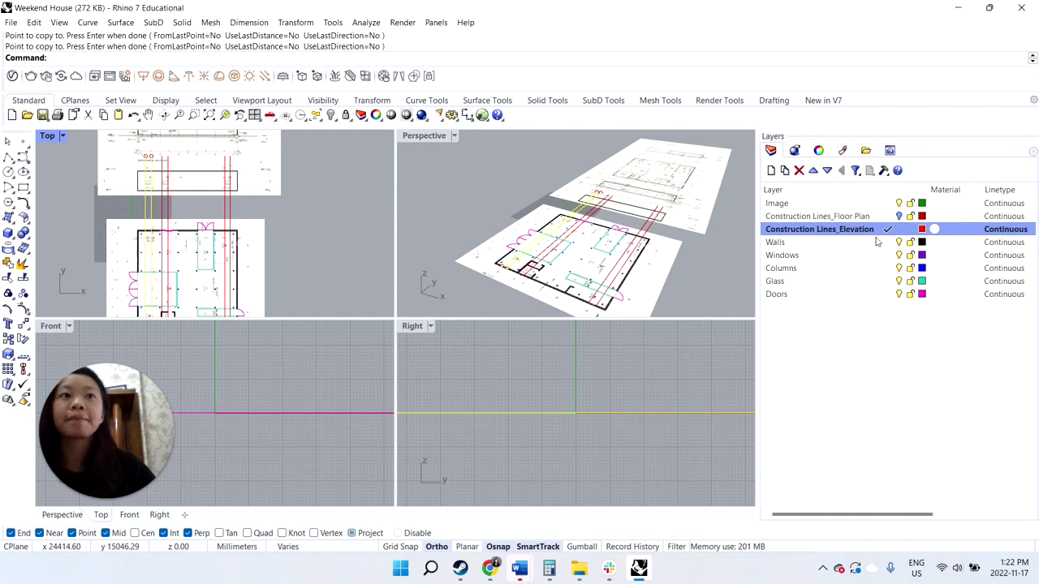
- Hide and reshow the Walls layer to identify its geometry, and make Walls the current layer
{"action": "left_click", "coordinate": [900, 245]}
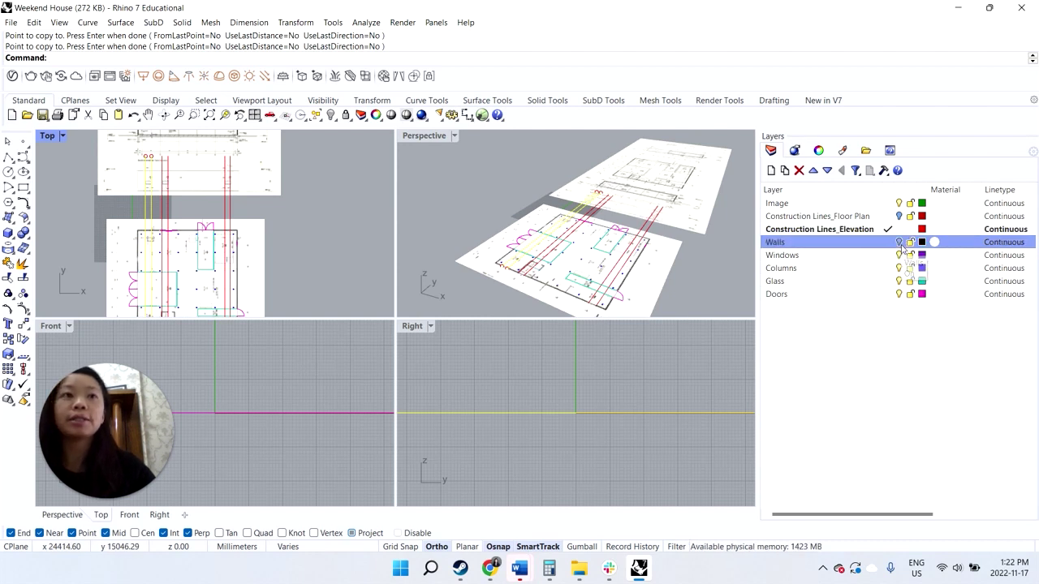
{"action": "left_click", "coordinate": [898, 242]}
{"action": "left_click", "coordinate": [888, 242]}
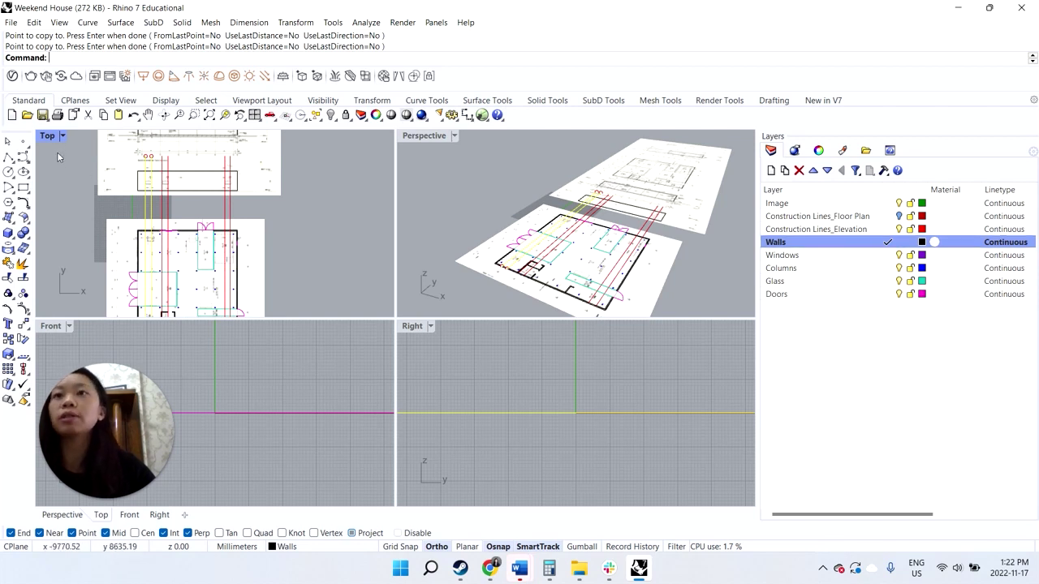
- Draw a closed rectangular polyline for the leftmost elevation window, spanning its two construction lines and 375 mm high
{"action": "left_click", "coordinate": [8, 156]}
{"action": "scroll", "coordinate": [119, 177], "scroll_direction": "up", "scroll_amount": 5}
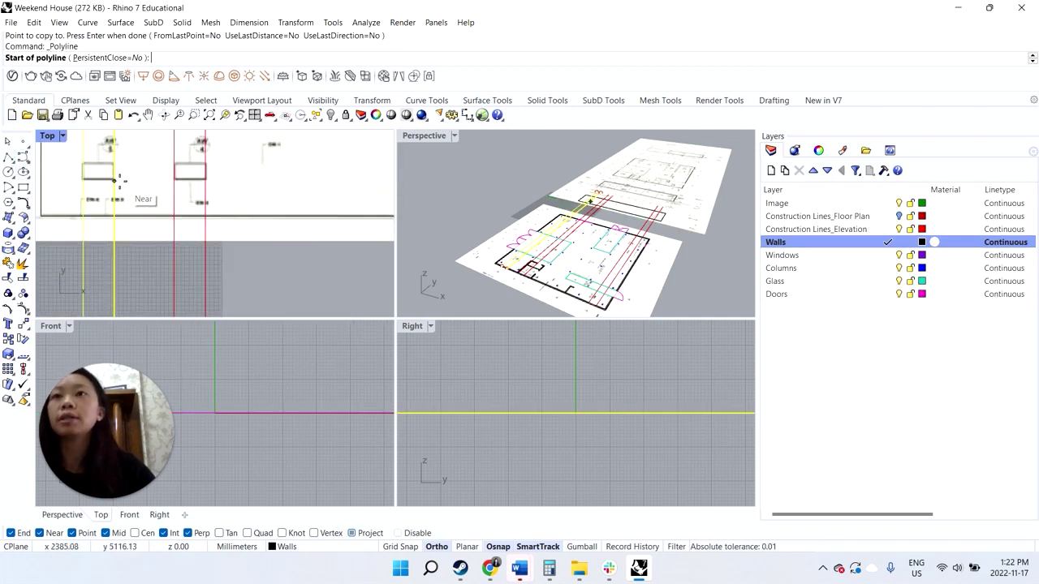
{"action": "scroll", "coordinate": [119, 177], "scroll_direction": "up", "scroll_amount": 3}
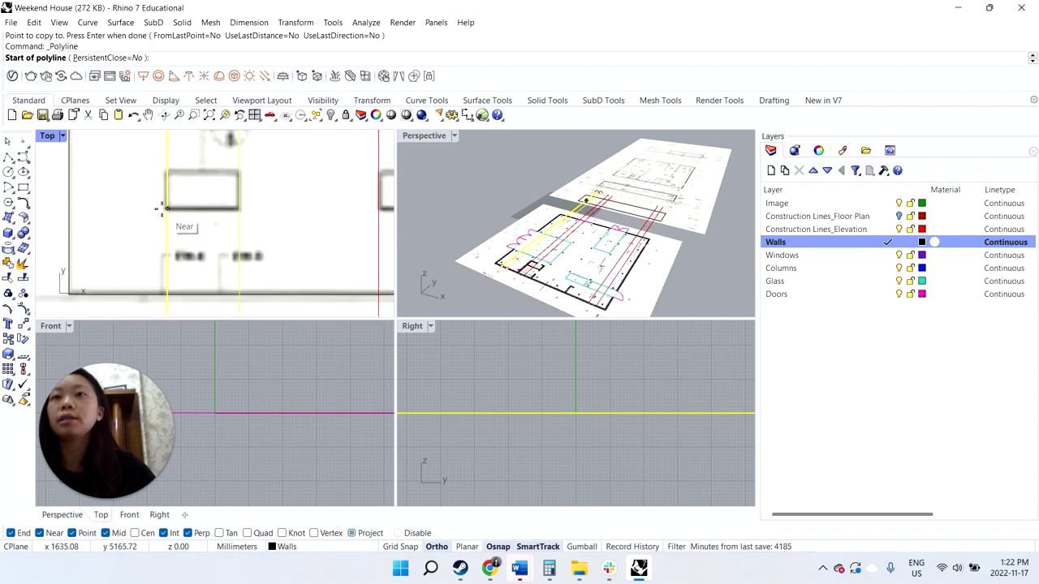
{"action": "left_click", "coordinate": [167, 209]}
{"action": "left_click", "coordinate": [239, 209]}
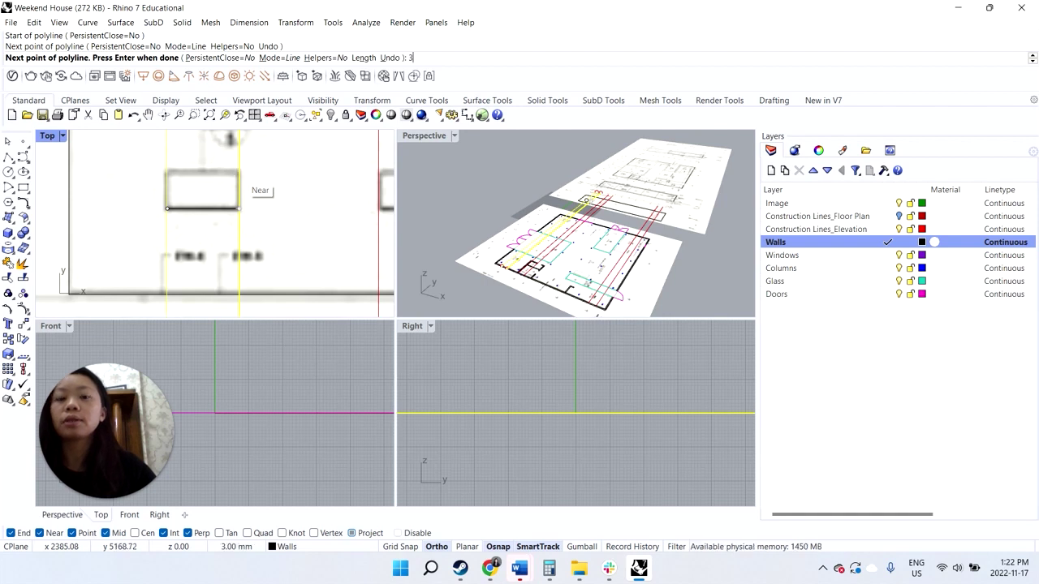
{"action": "type", "text": "375"}
{"action": "key", "text": "Return"}
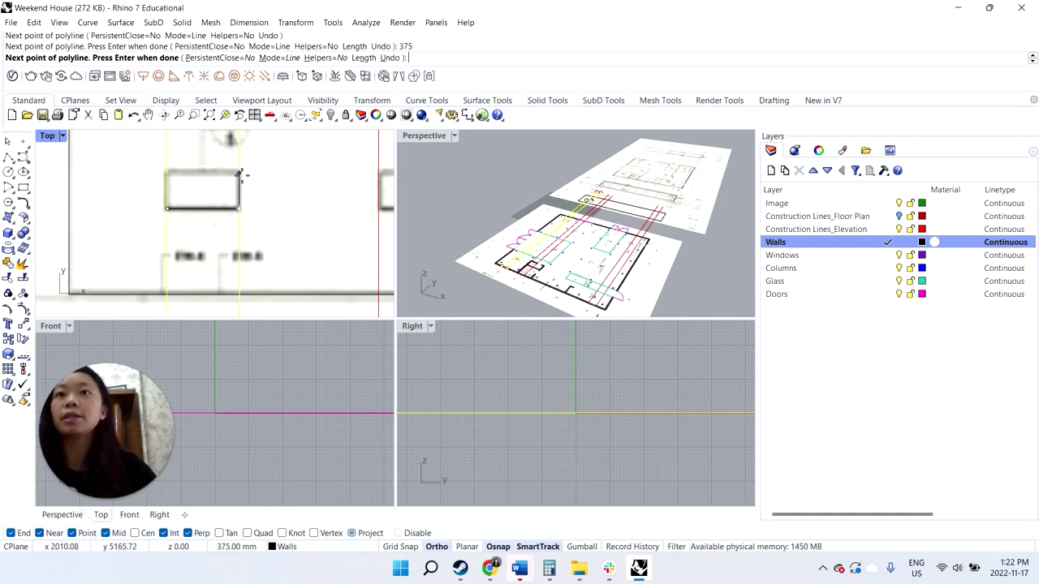
{"action": "left_click", "coordinate": [241, 172]}
{"action": "left_click", "coordinate": [167, 173]}
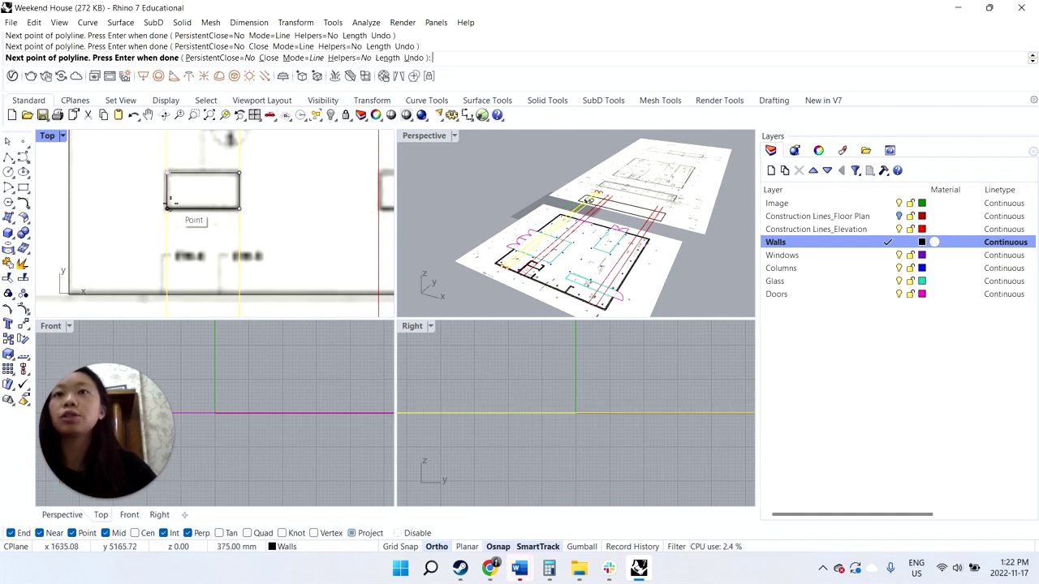
{"action": "left_click", "coordinate": [168, 208]}
- Offset the leftmost window rectangle 50 mm inward to form the window frame
{"action": "left_click", "coordinate": [240, 177]}
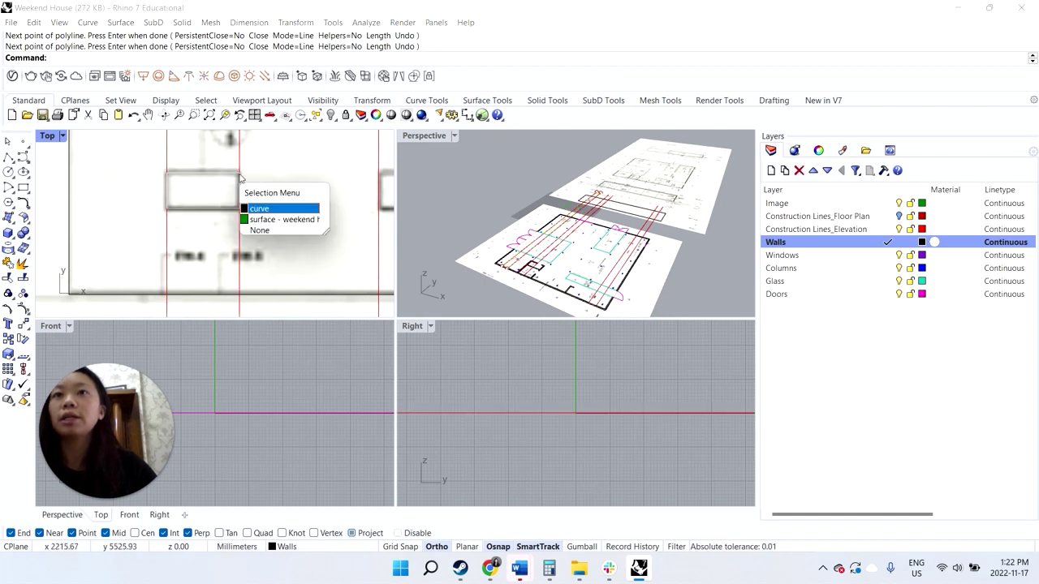
{"action": "left_click", "coordinate": [286, 210]}
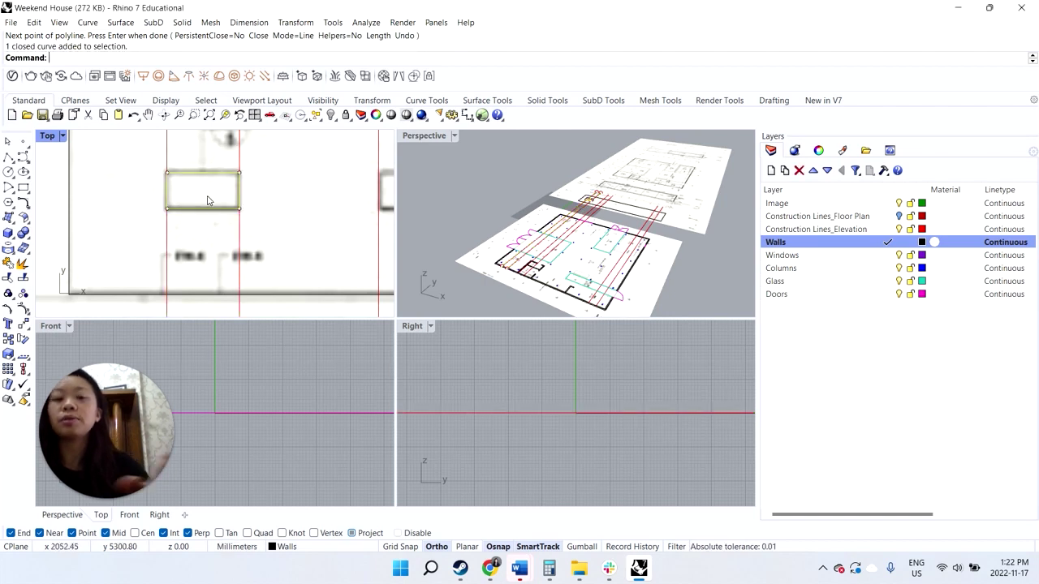
{"action": "type", "text": "offset"}
{"action": "key", "text": "Return"}
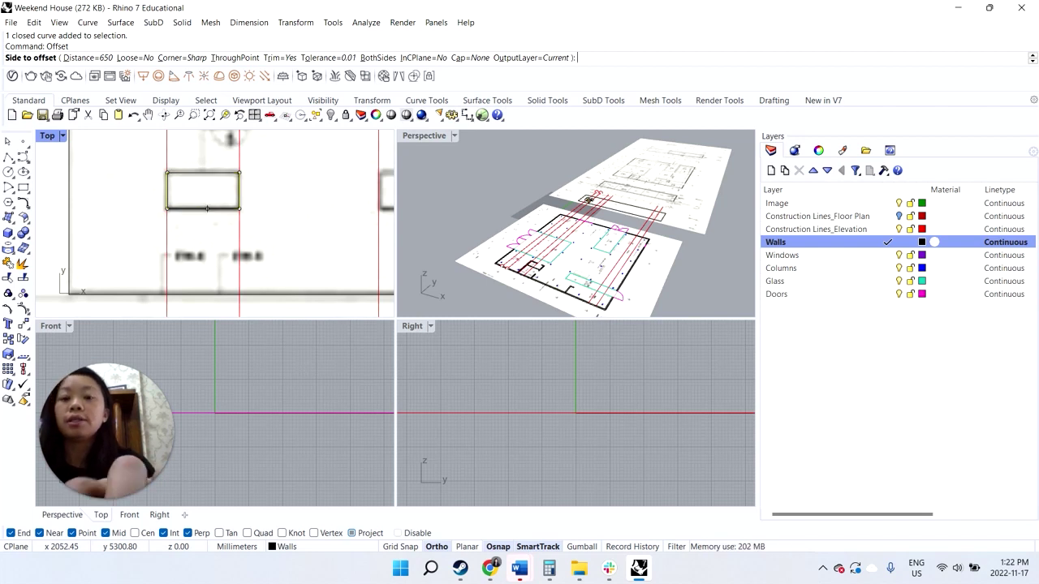
{"action": "type", "text": "75"}
{"action": "key", "text": "Return"}
{"action": "scroll", "coordinate": [213, 190], "scroll_direction": "up", "scroll_amount": 4}
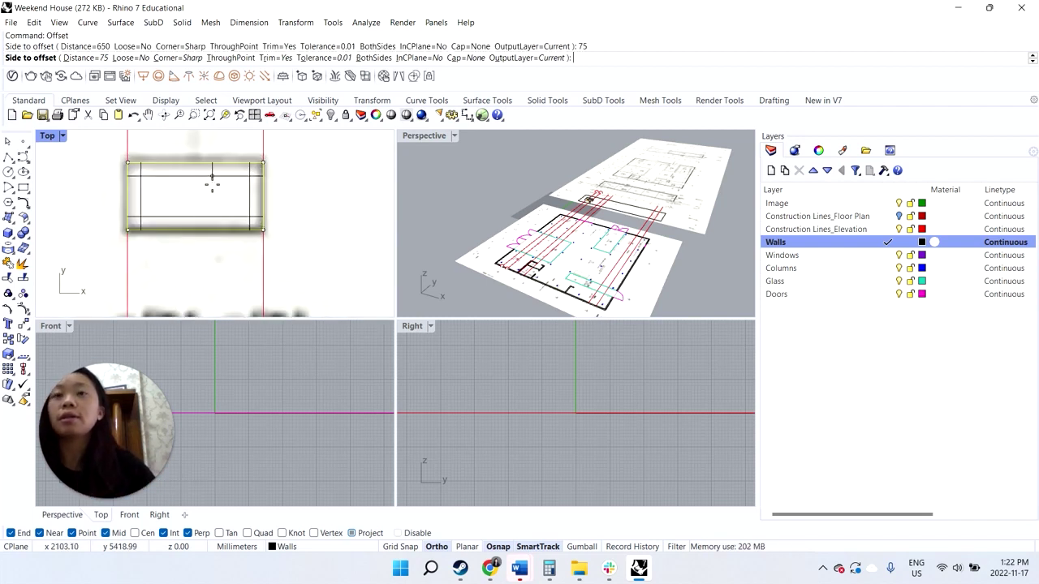
{"action": "type", "text": "50"}
{"action": "key", "text": "Return"}
{"action": "left_click", "coordinate": [169, 180]}
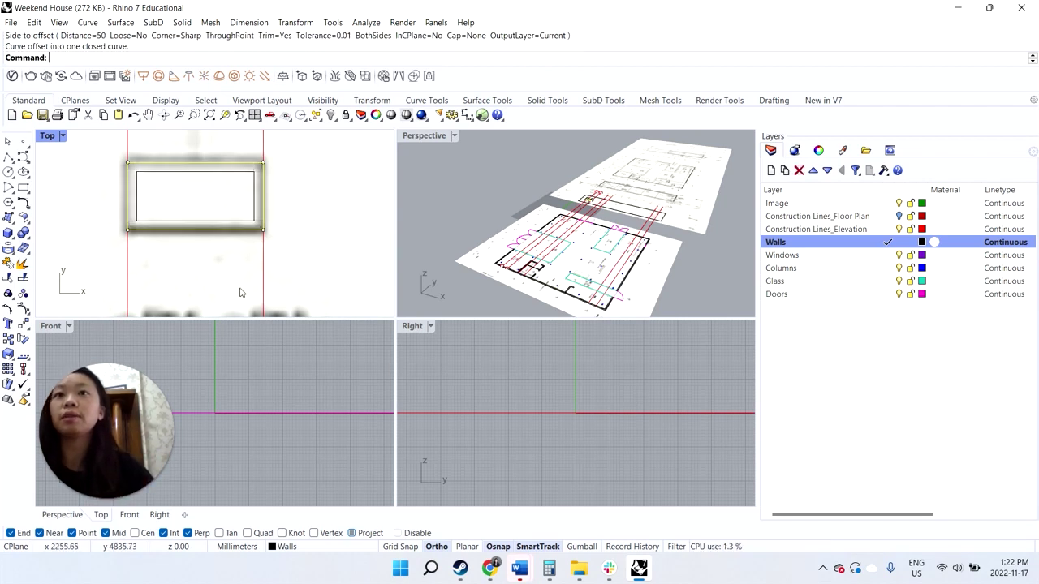
- Select the leftmost window's frame rectangles and copy them onto the second window between its construction lines
{"action": "scroll", "coordinate": [238, 221], "scroll_direction": "down", "scroll_amount": 4}
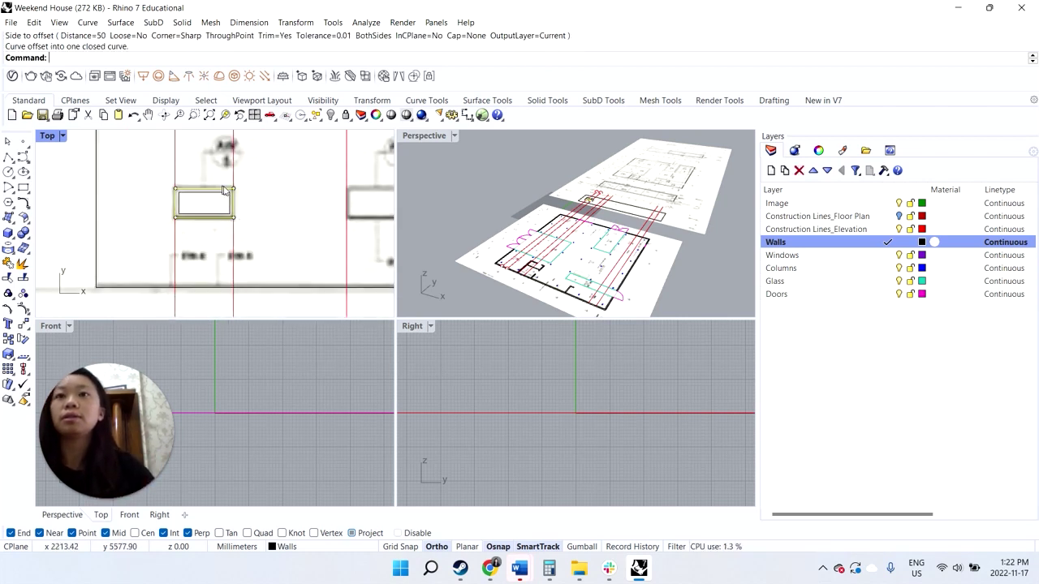
{"action": "left_click", "coordinate": [243, 201]}
{"action": "left_click", "coordinate": [271, 224]}
{"action": "scroll", "coordinate": [257, 236], "scroll_direction": "down", "scroll_amount": 3}
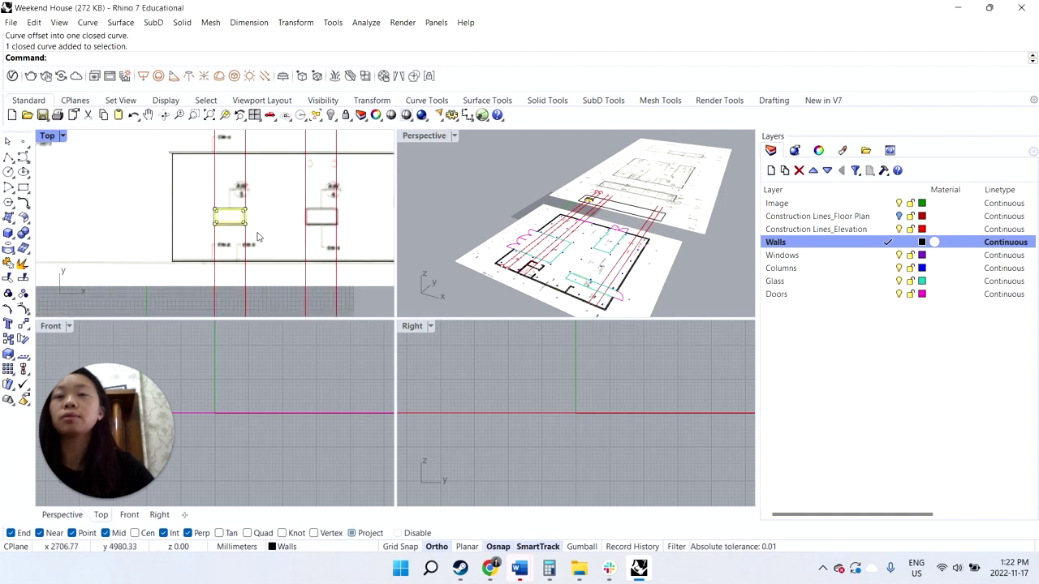
{"action": "type", "text": "copy"}
{"action": "key", "text": "Return"}
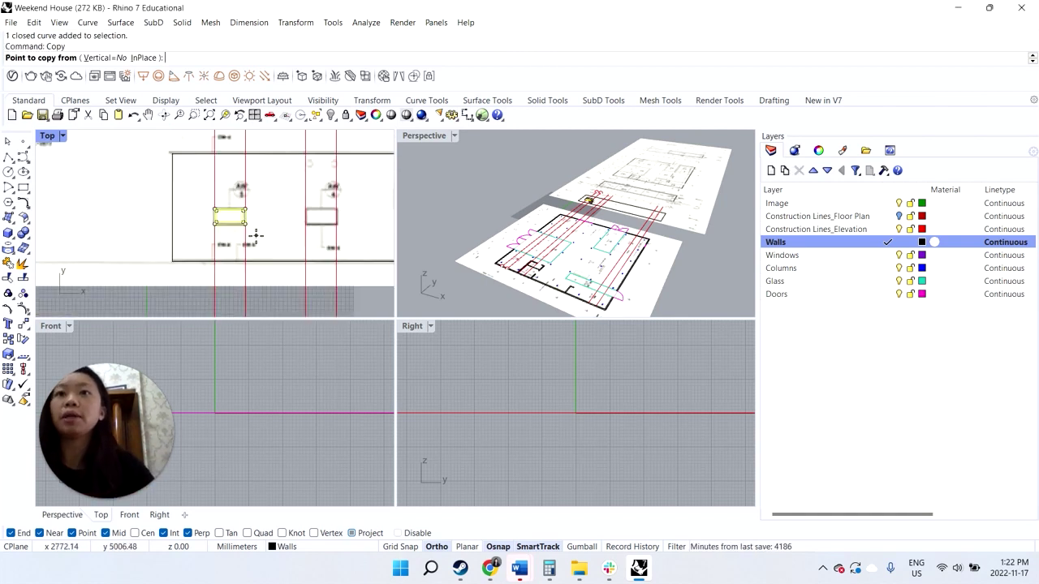
{"action": "left_click", "coordinate": [245, 225]}
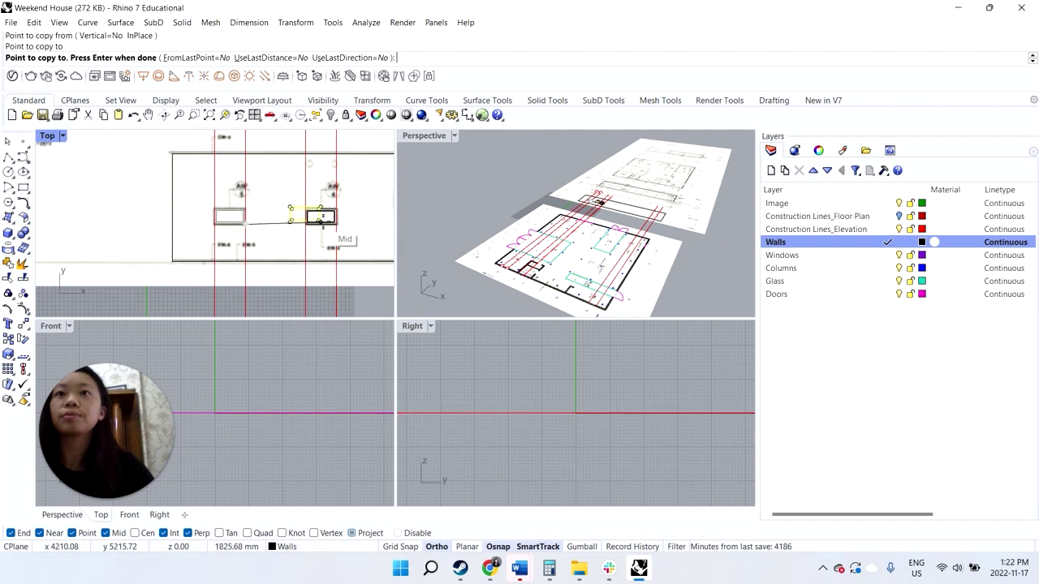
- Place another copy of the window frame 10330 mm from the original at the rightmost construction lines and finish copying
{"action": "scroll", "coordinate": [306, 220], "scroll_direction": "down", "scroll_amount": 3}
{"action": "scroll", "coordinate": [308, 219], "scroll_direction": "down", "scroll_amount": 5}
{"action": "scroll", "coordinate": [364, 220], "scroll_direction": "up", "scroll_amount": 10}
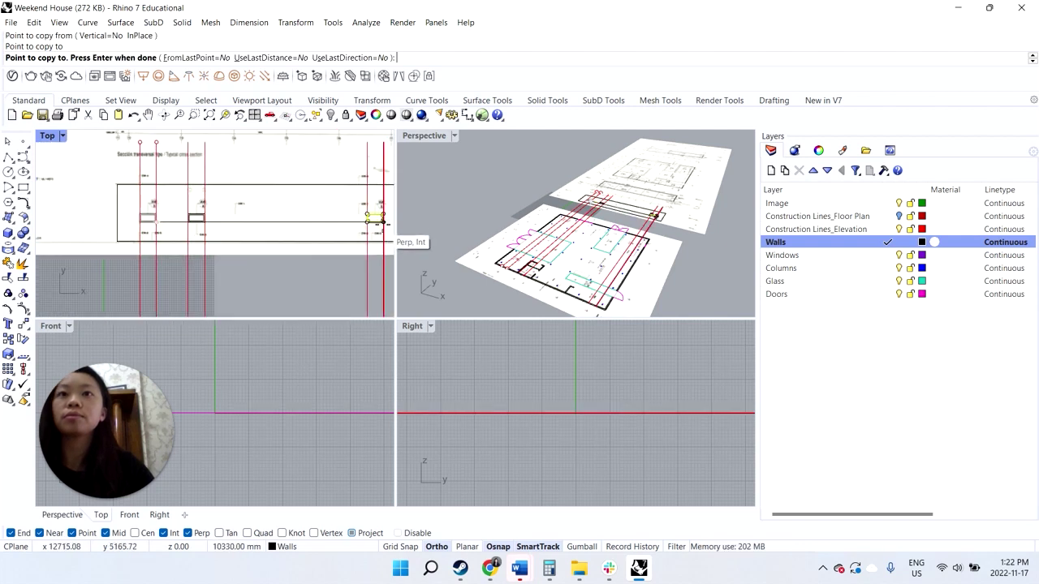
{"action": "left_click", "coordinate": [383, 223]}
{"action": "key", "text": "Return"}
{"action": "scroll", "coordinate": [262, 220], "scroll_direction": "down", "scroll_amount": 5}
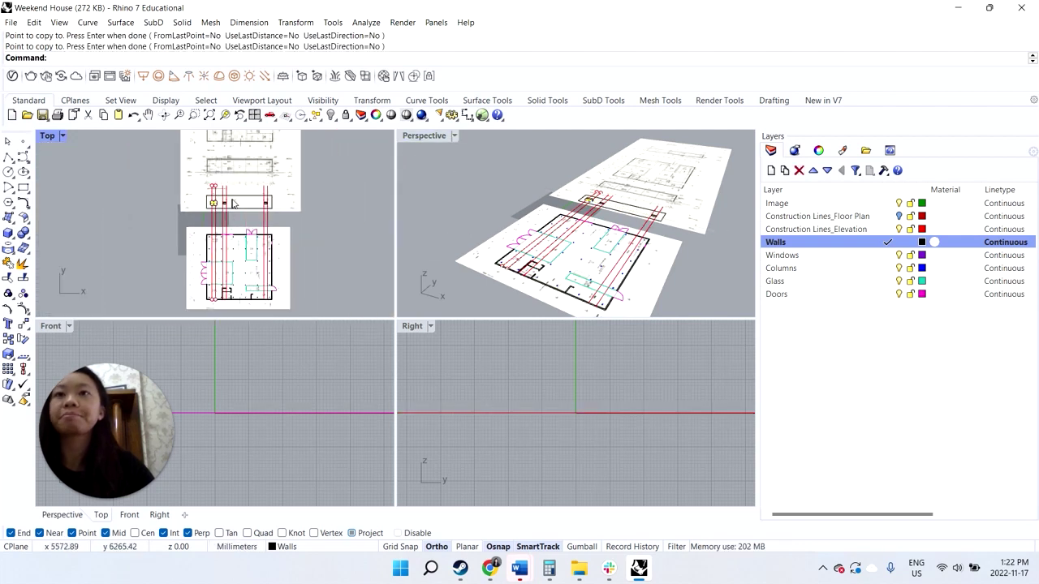
- Draw two short polylines across the floor plan's bottom wall along the leftmost window's pair of construction lines
{"action": "scroll", "coordinate": [205, 301], "scroll_direction": "up", "scroll_amount": 5}
{"action": "left_click", "coordinate": [205, 301]}
{"action": "scroll", "coordinate": [185, 296], "scroll_direction": "up", "scroll_amount": 3}
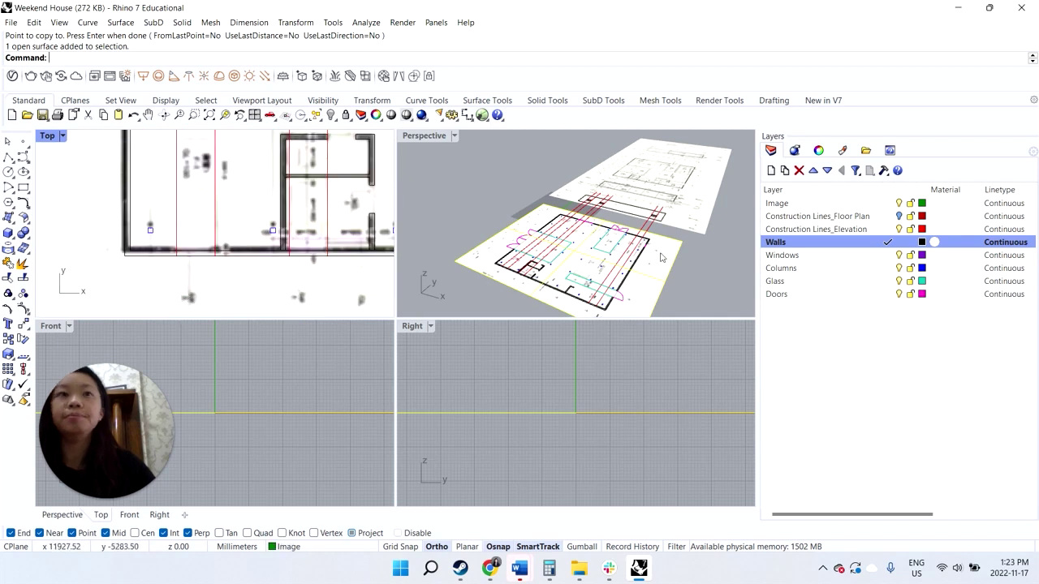
{"action": "left_click", "coordinate": [8, 156]}
{"action": "scroll", "coordinate": [172, 237], "scroll_direction": "up", "scroll_amount": 3}
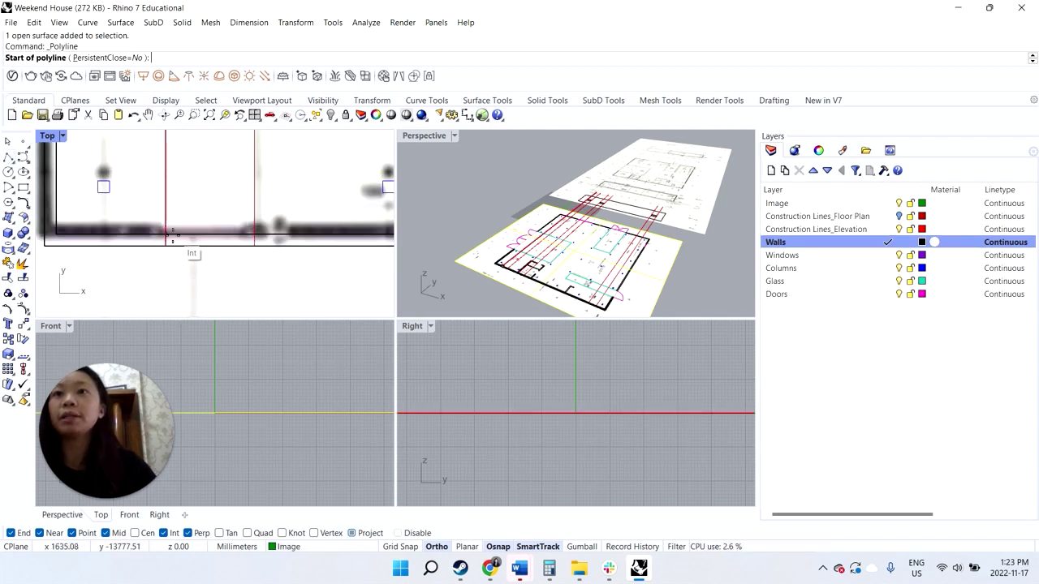
{"action": "left_click", "coordinate": [170, 235]}
{"action": "left_click", "coordinate": [168, 246]}
{"action": "key", "text": "Return"}
{"action": "key", "text": "Return"}
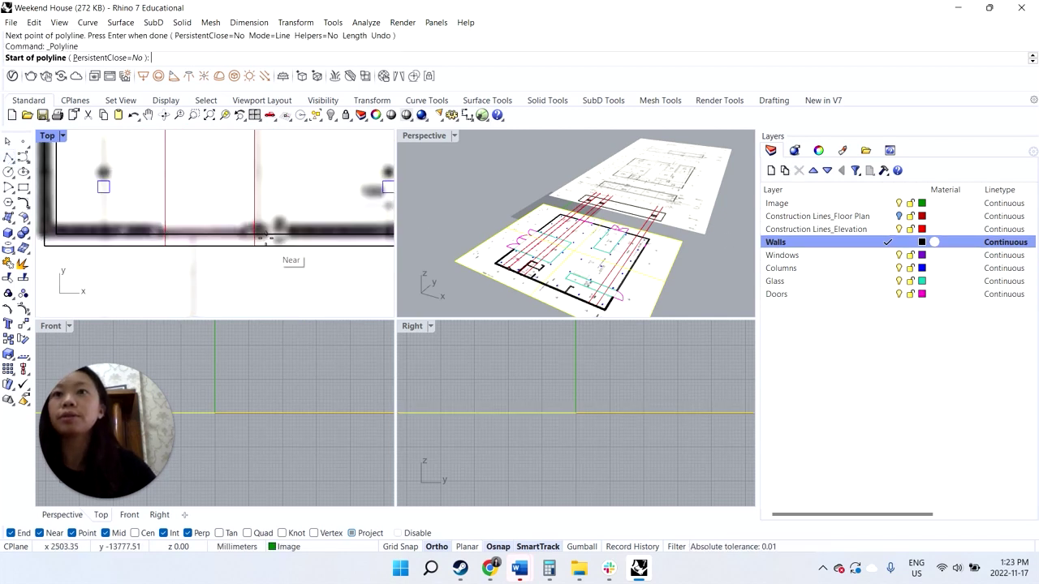
{"action": "left_click", "coordinate": [264, 235]}
{"action": "left_click", "coordinate": [262, 246]}
{"action": "scroll", "coordinate": [325, 276], "scroll_direction": "down", "scroll_amount": 3}
{"action": "key", "text": "Return"}
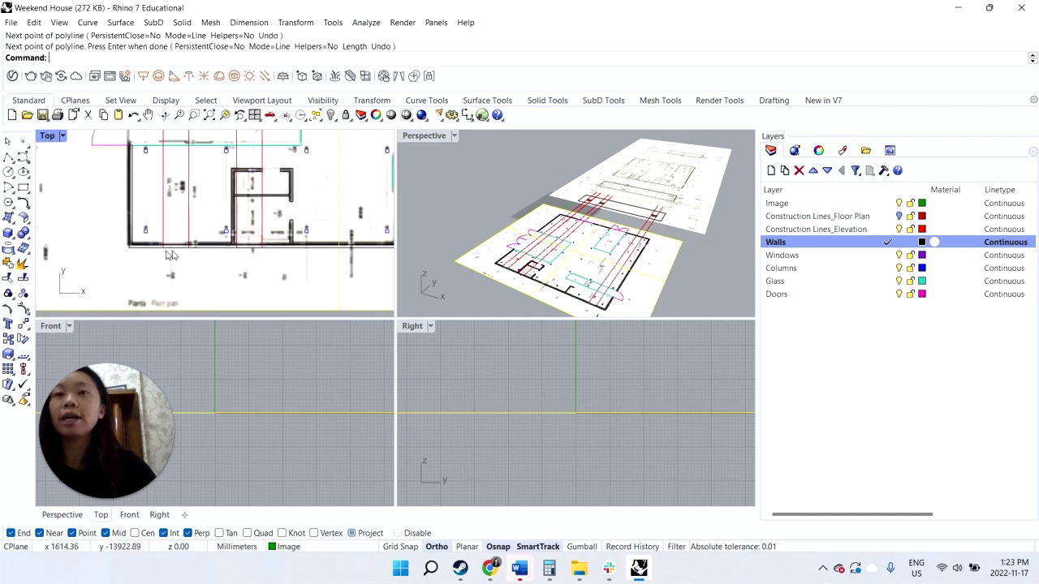
- Copy the two short opening lines 2200 mm to the right along the floor plan's bottom wall for the second window
{"action": "scroll", "coordinate": [168, 254], "scroll_direction": "down", "scroll_amount": 2}
{"action": "scroll", "coordinate": [178, 254], "scroll_direction": "up", "scroll_amount": 4}
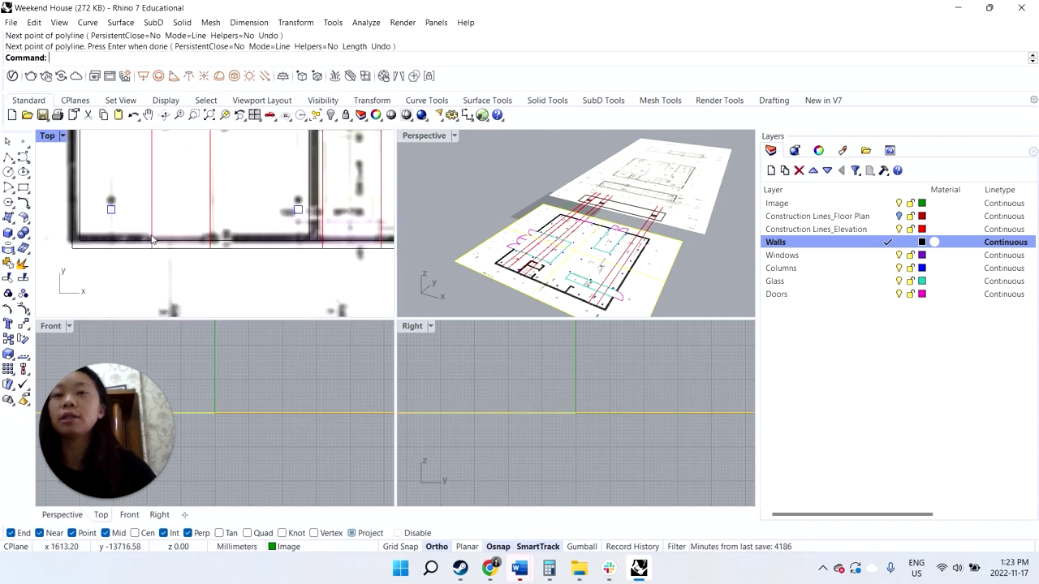
{"action": "scroll", "coordinate": [244, 252], "scroll_direction": "down", "scroll_amount": 4}
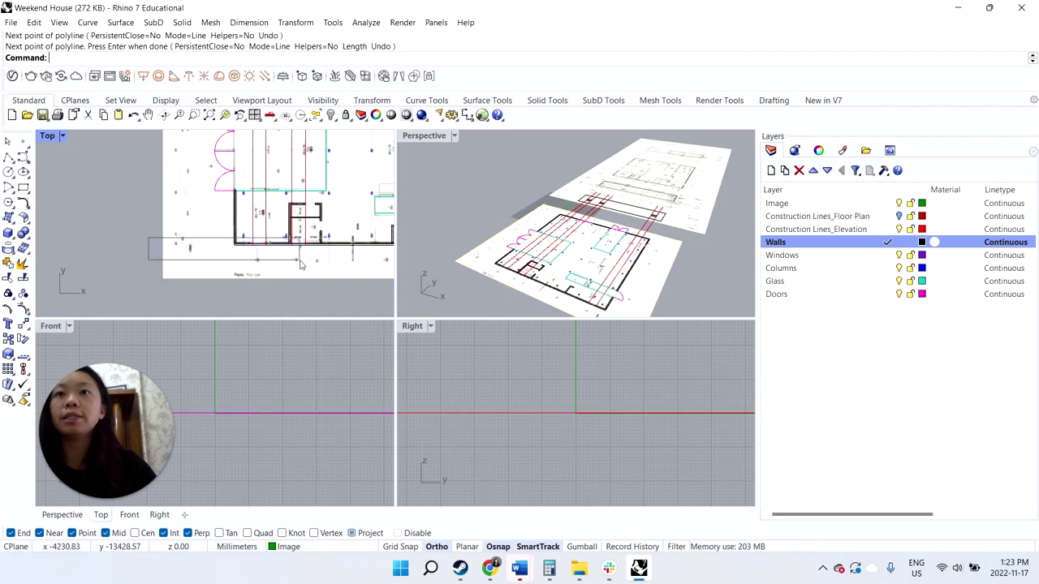
{"action": "left_click", "coordinate": [300, 260]}
{"action": "scroll", "coordinate": [281, 250], "scroll_direction": "up", "scroll_amount": 4}
{"action": "type", "text": "copy"}
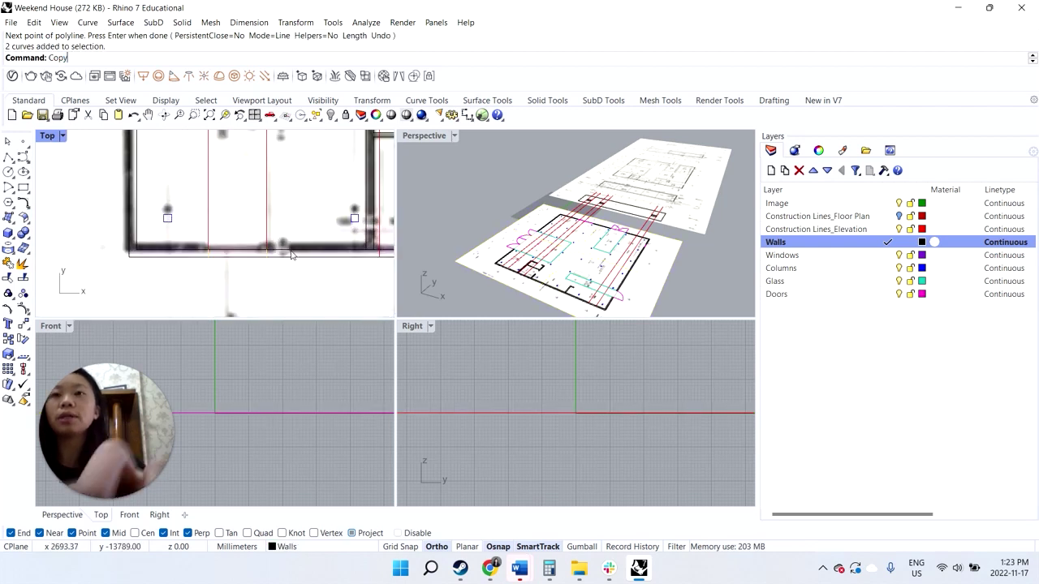
{"action": "key", "text": "Return"}
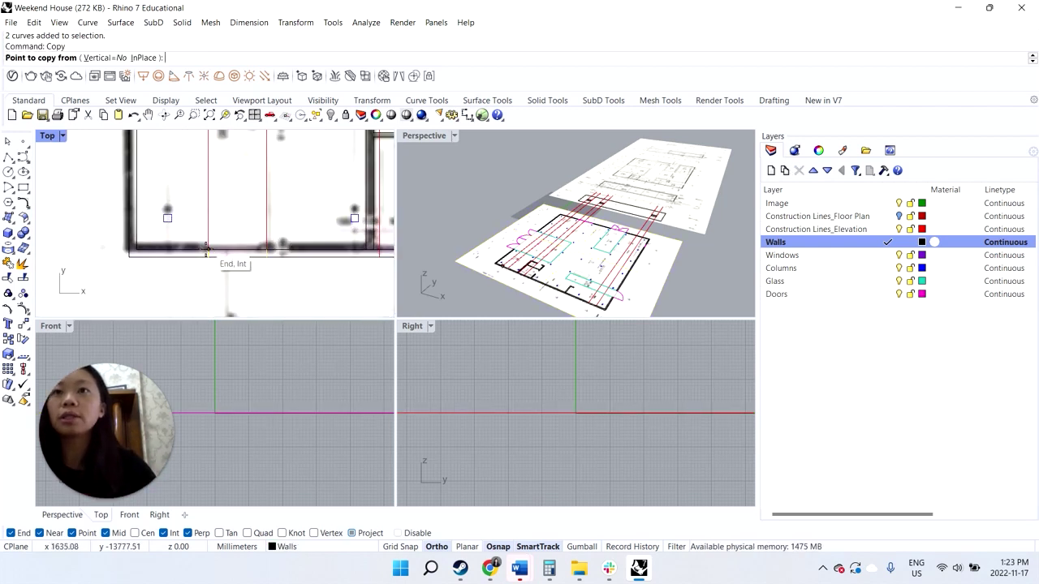
{"action": "left_click", "coordinate": [206, 253]}
{"action": "scroll", "coordinate": [206, 253], "scroll_direction": "down", "scroll_amount": 3}
{"action": "scroll", "coordinate": [254, 262], "scroll_direction": "up", "scroll_amount": 4}
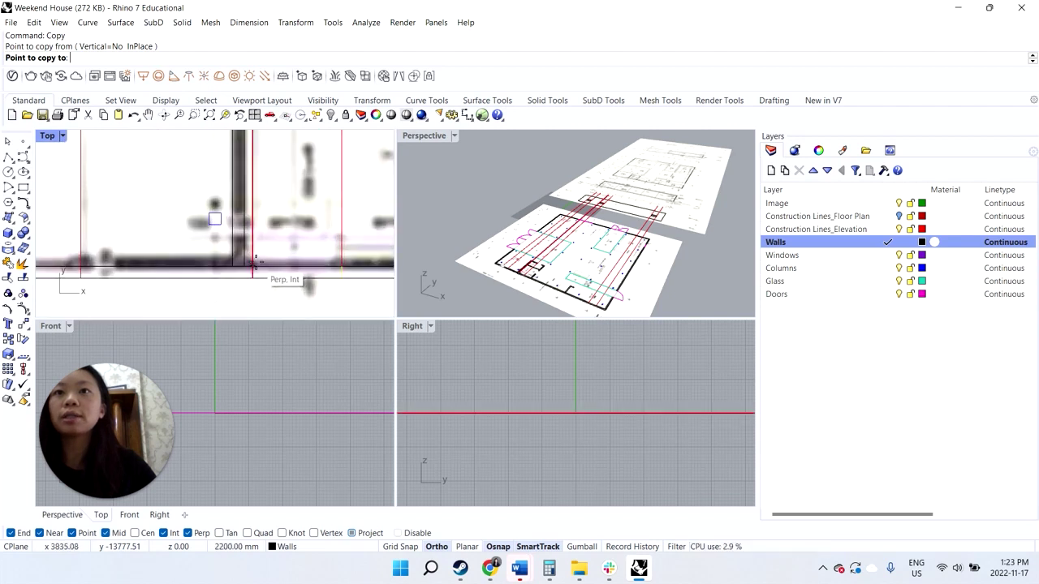
{"action": "left_click", "coordinate": [254, 264]}
- Place another copy of the opening lines 10330 mm from the originals at the rightmost window and finish copying
{"action": "scroll", "coordinate": [254, 264], "scroll_direction": "down", "scroll_amount": 3}
{"action": "scroll", "coordinate": [372, 260], "scroll_direction": "up", "scroll_amount": 3}
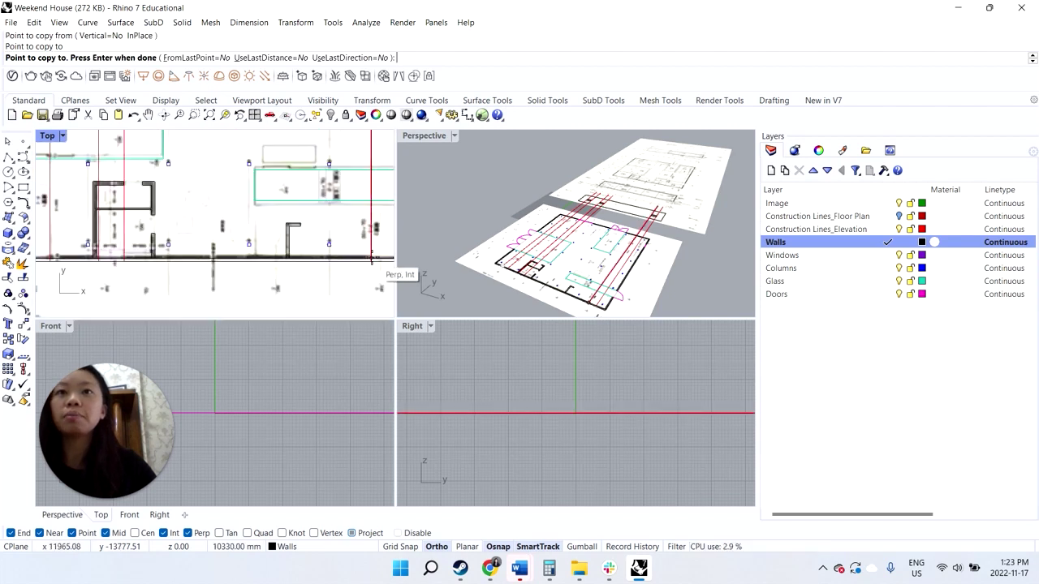
{"action": "left_click", "coordinate": [372, 259]}
{"action": "scroll", "coordinate": [371, 259], "scroll_direction": "down", "scroll_amount": 3}
{"action": "key", "text": "Return"}
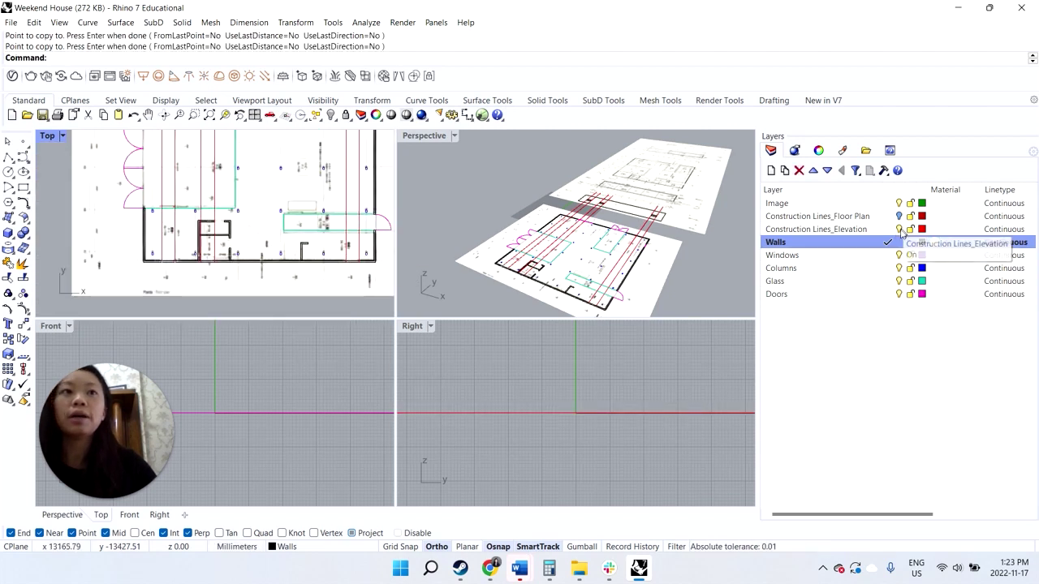
- Hide the Construction Lines_Elevation and Image layers
{"action": "left_click", "coordinate": [898, 229]}
{"action": "left_click", "coordinate": [76, 256]}
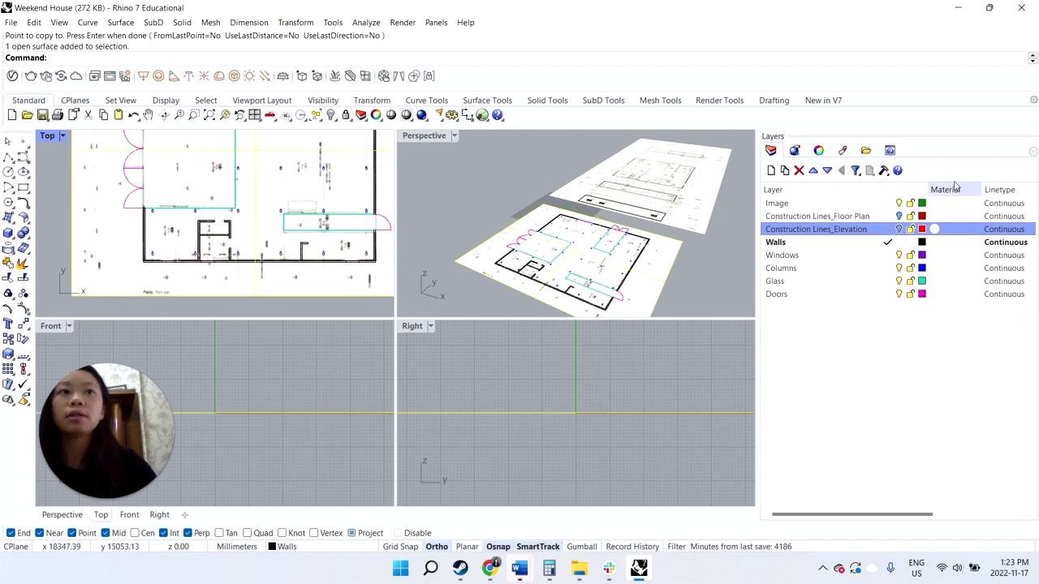
{"action": "left_click", "coordinate": [899, 203]}
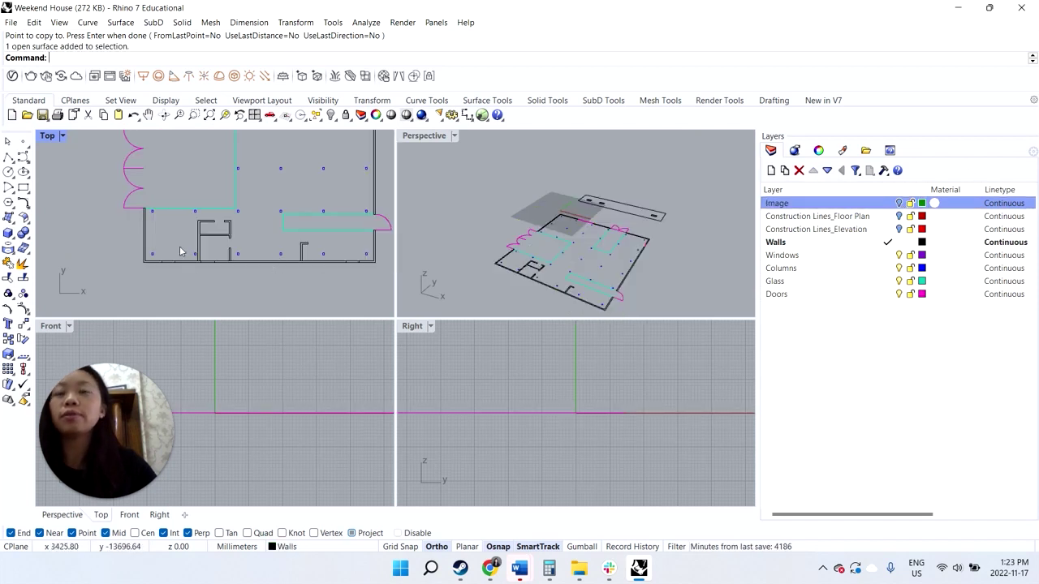
- Trim the inner and outer lines of the floor plan's bottom wall between the opening lines at all three windows
{"action": "scroll", "coordinate": [180, 252], "scroll_direction": "down", "scroll_amount": 5}
{"action": "left_click_drag", "start_coordinate": [191, 246], "coordinate": [151, 221]}
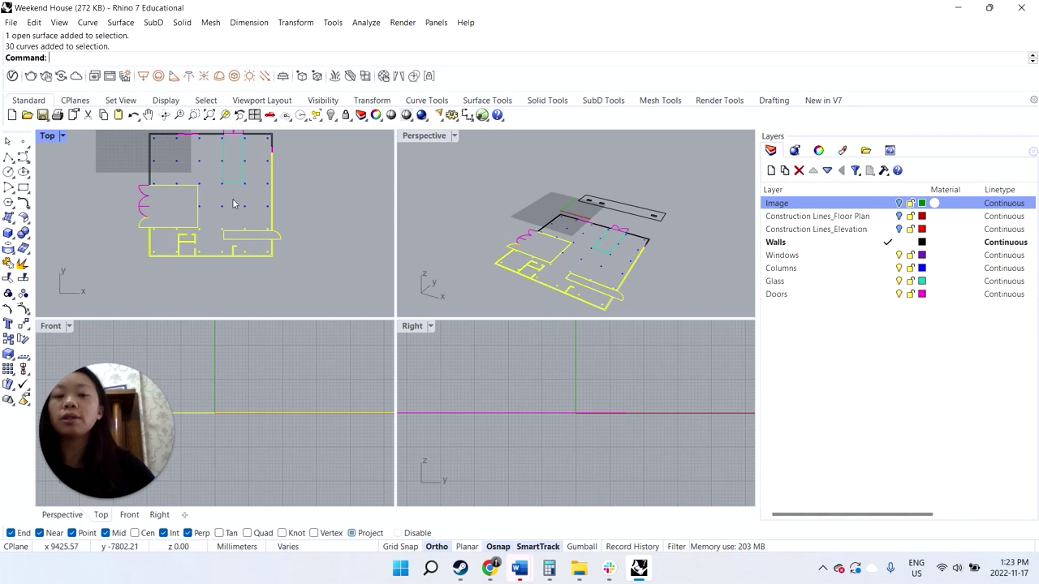
{"action": "type", "text": "trim"}
{"action": "key", "text": "Return"}
{"action": "scroll", "coordinate": [253, 265], "scroll_direction": "up", "scroll_amount": 3}
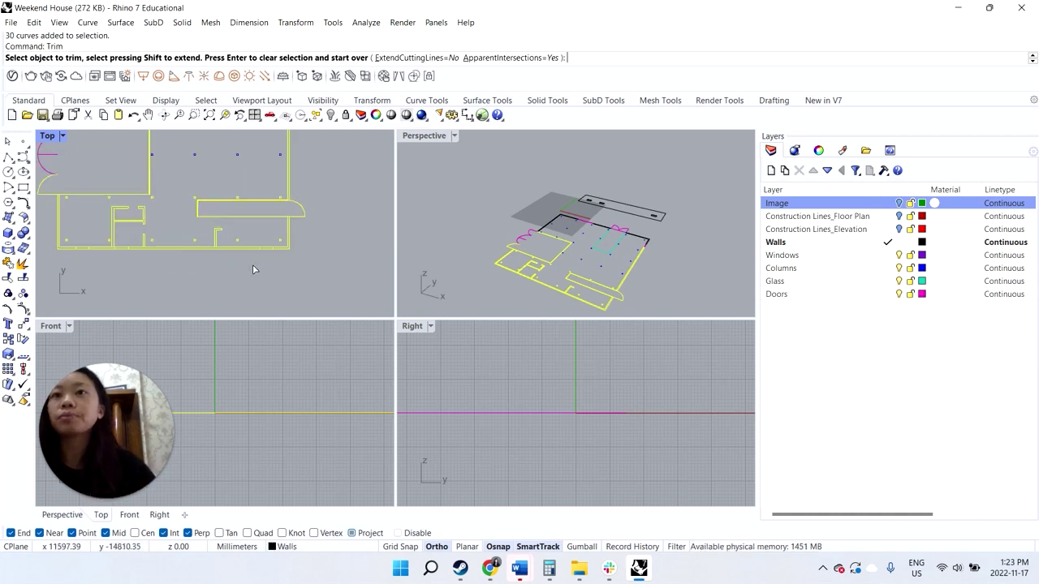
{"action": "scroll", "coordinate": [266, 252], "scroll_direction": "up", "scroll_amount": 3}
{"action": "left_click", "coordinate": [267, 246]}
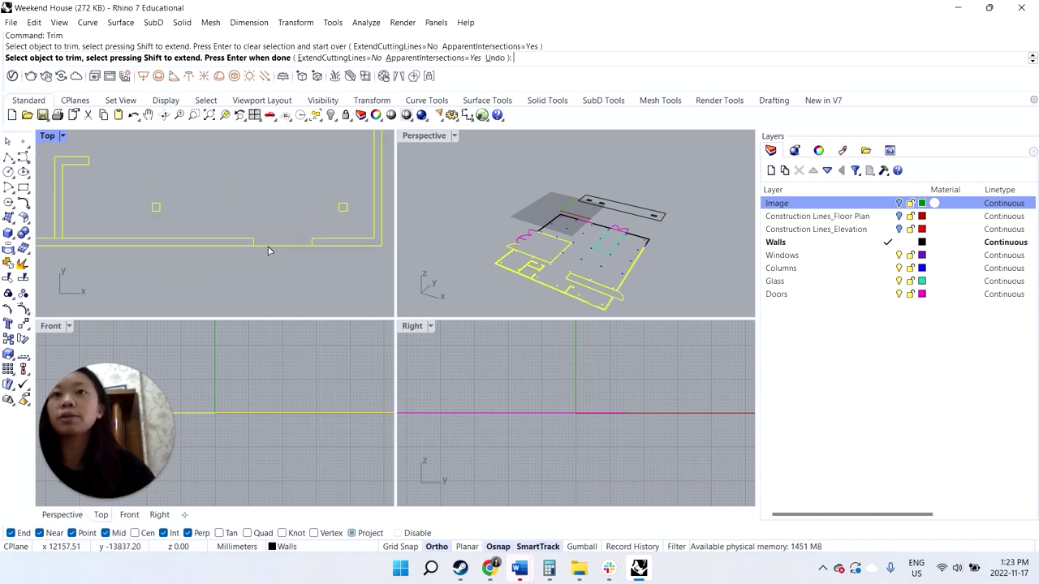
{"action": "left_click", "coordinate": [269, 250]}
{"action": "left_click", "coordinate": [42, 247]}
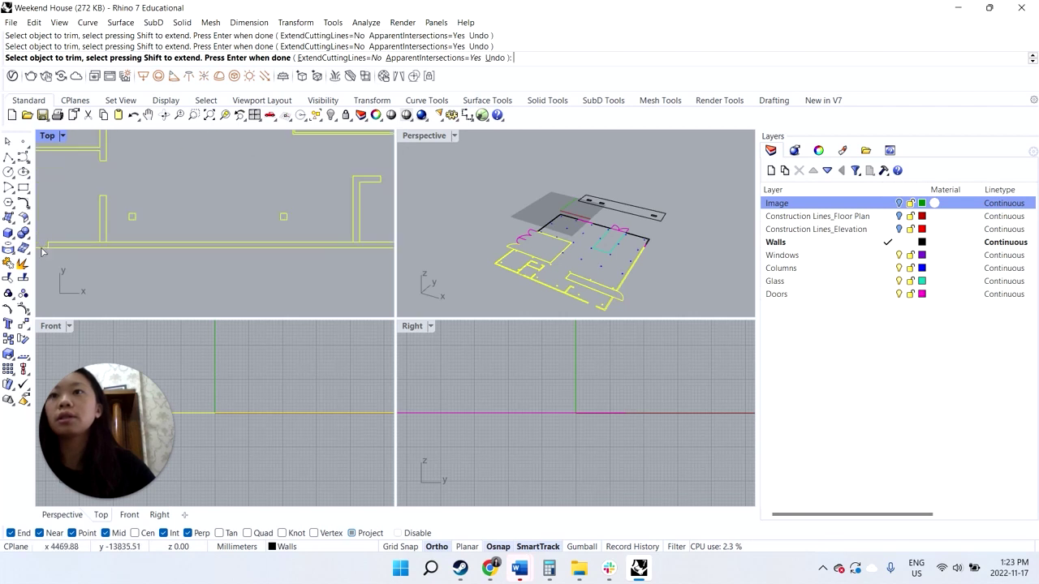
{"action": "scroll", "coordinate": [53, 248], "scroll_direction": "down", "scroll_amount": 5}
{"action": "scroll", "coordinate": [56, 248], "scroll_direction": "up", "scroll_amount": 5}
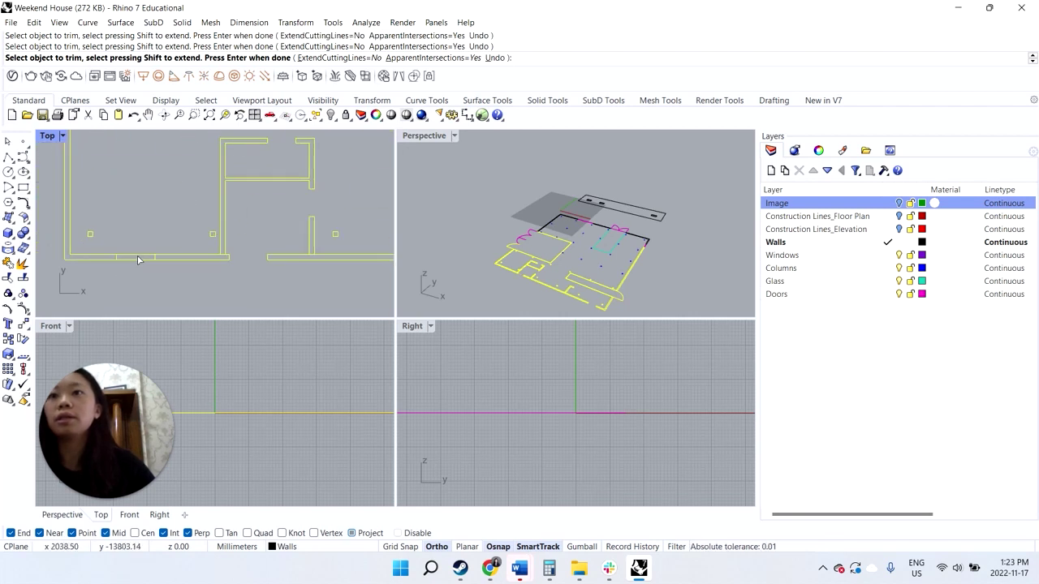
{"action": "key", "text": "Return"}
{"action": "scroll", "coordinate": [170, 279], "scroll_direction": "down", "scroll_amount": 3}
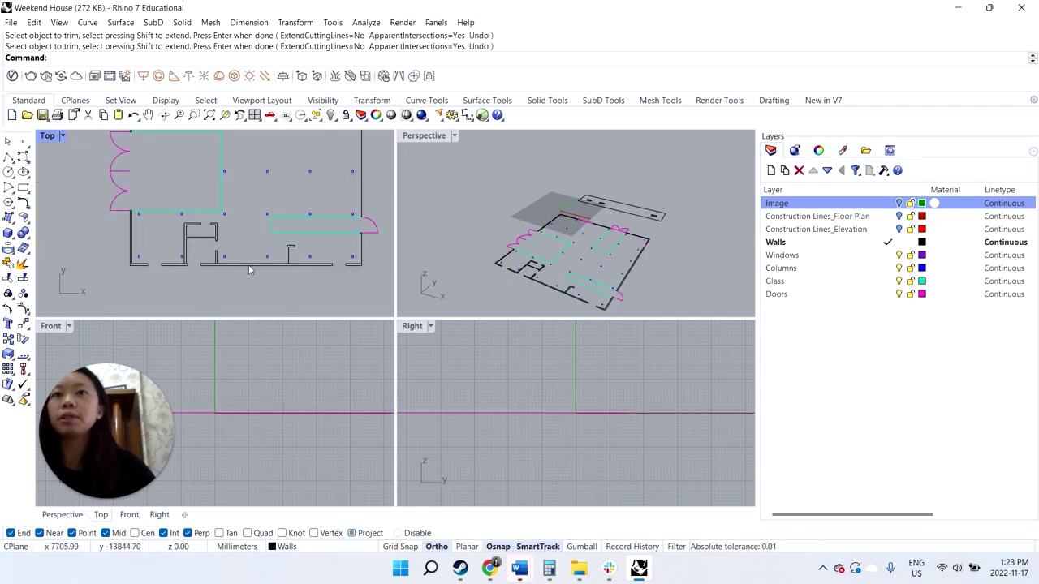
- Make Windows the current layer and draw a 750 by 100 mm rectangle filling the leftmost opening in the plan's bottom wall
{"action": "scroll", "coordinate": [250, 270], "scroll_direction": "down", "scroll_amount": 2}
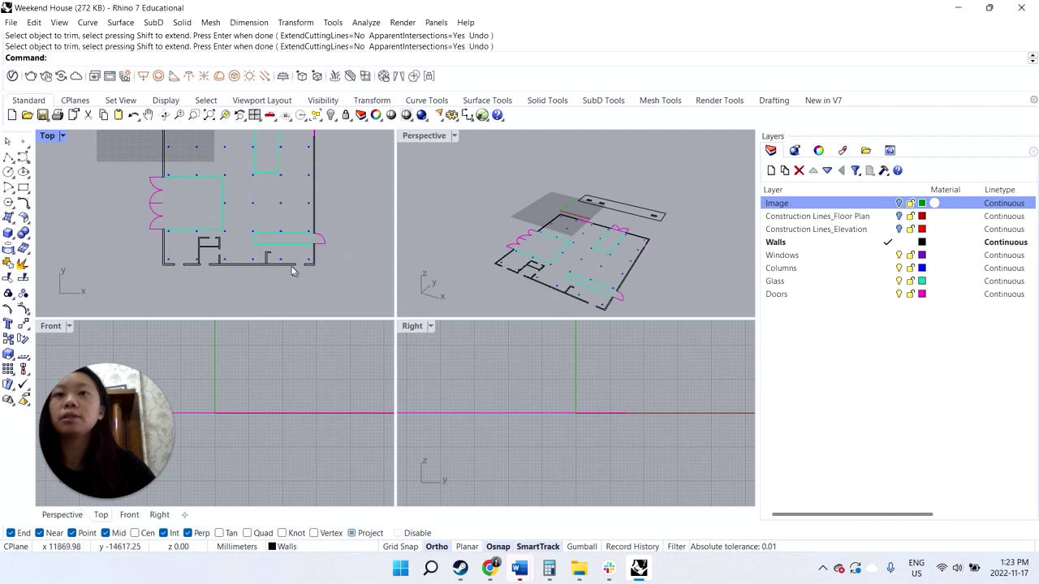
{"action": "left_click", "coordinate": [888, 258]}
{"action": "scroll", "coordinate": [211, 161], "scroll_direction": "down", "scroll_amount": 9}
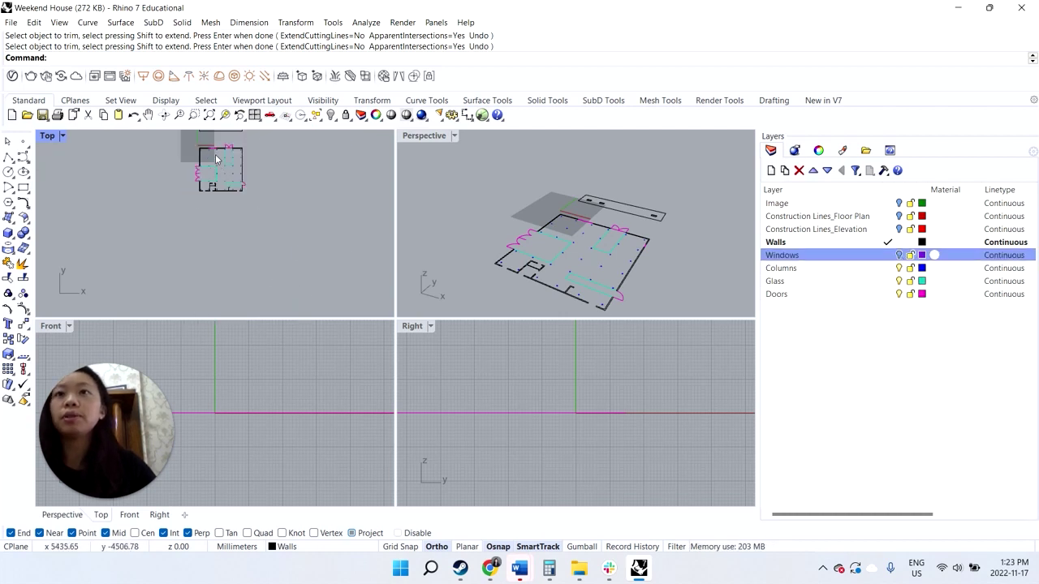
{"action": "scroll", "coordinate": [213, 155], "scroll_direction": "up", "scroll_amount": 16}
{"action": "scroll", "coordinate": [212, 165], "scroll_direction": "down", "scroll_amount": 7}
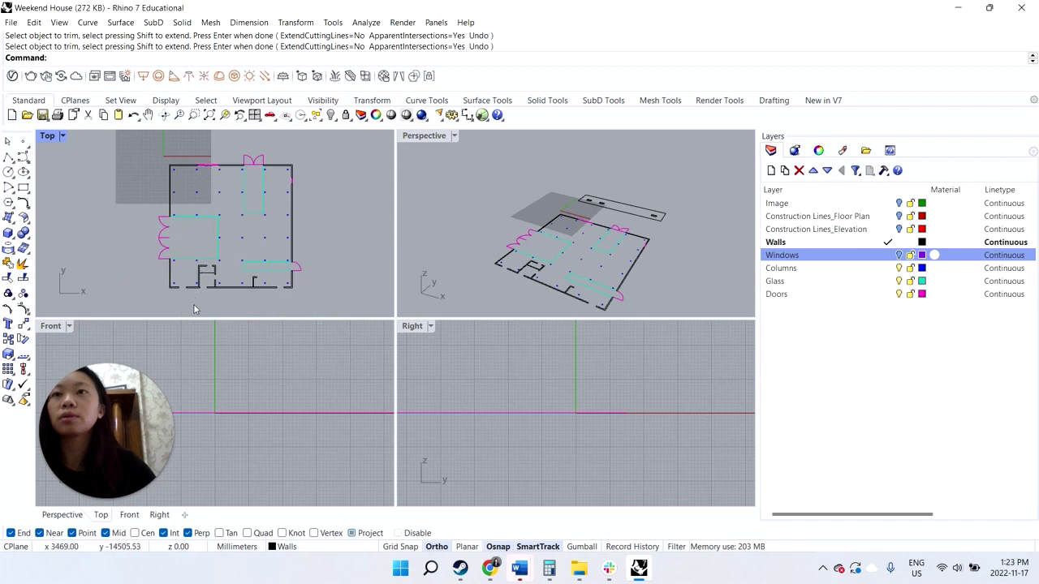
{"action": "scroll", "coordinate": [195, 299], "scroll_direction": "up", "scroll_amount": 5}
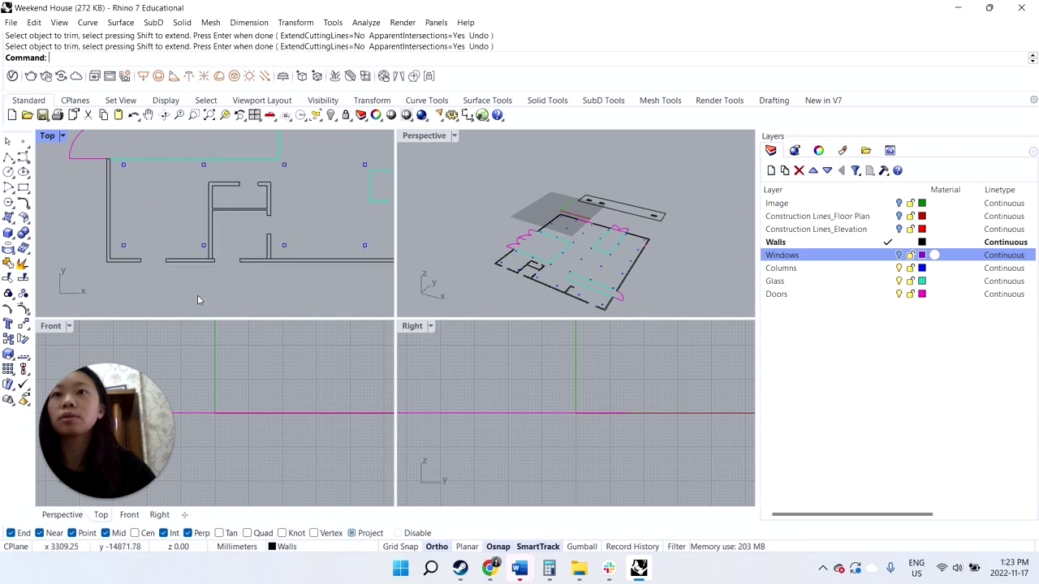
{"action": "left_click", "coordinate": [23, 187]}
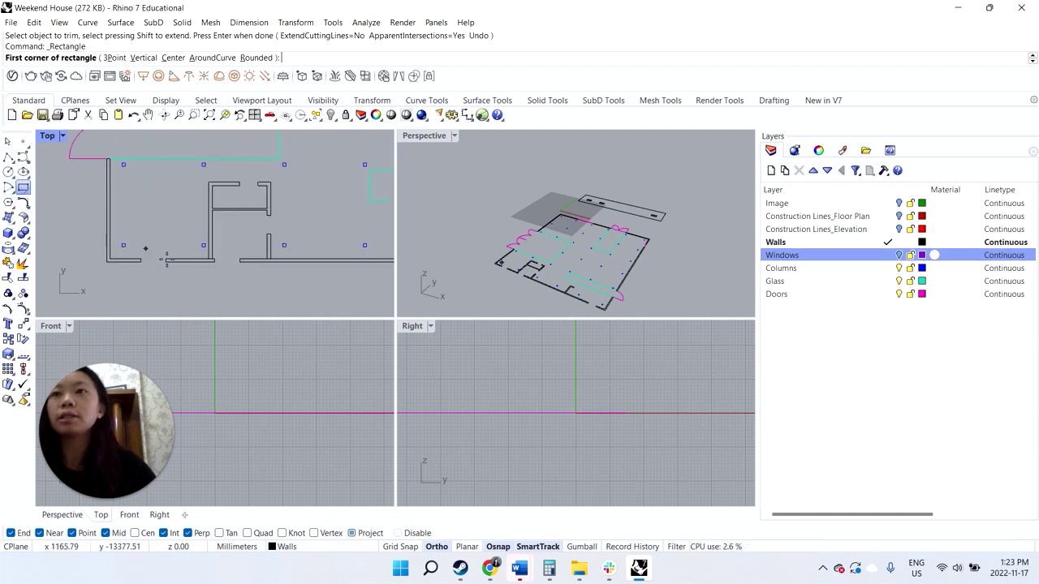
{"action": "scroll", "coordinate": [153, 268], "scroll_direction": "up", "scroll_amount": 3}
{"action": "left_click", "coordinate": [117, 256]}
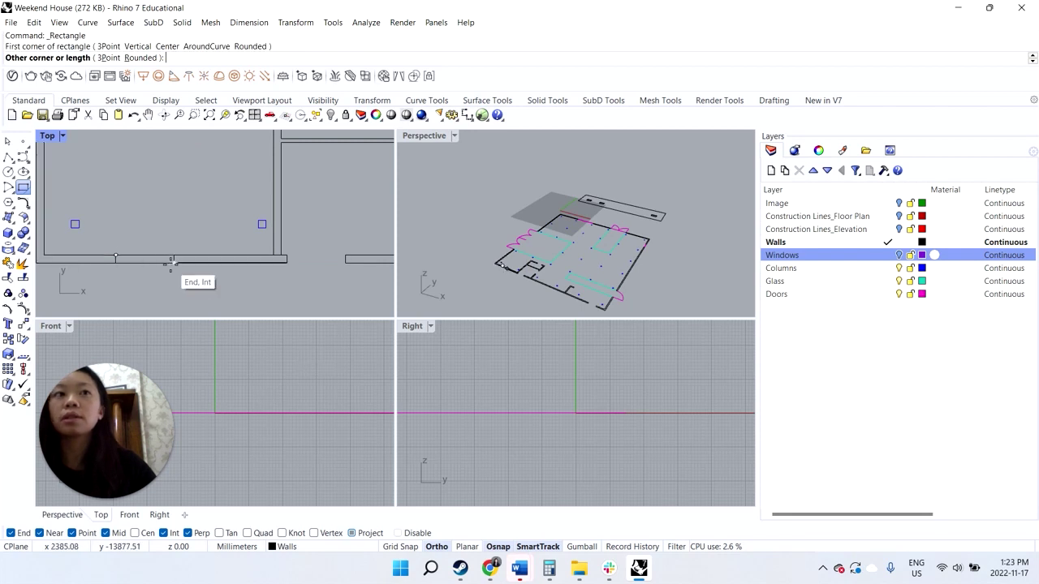
{"action": "left_click", "coordinate": [888, 255]}
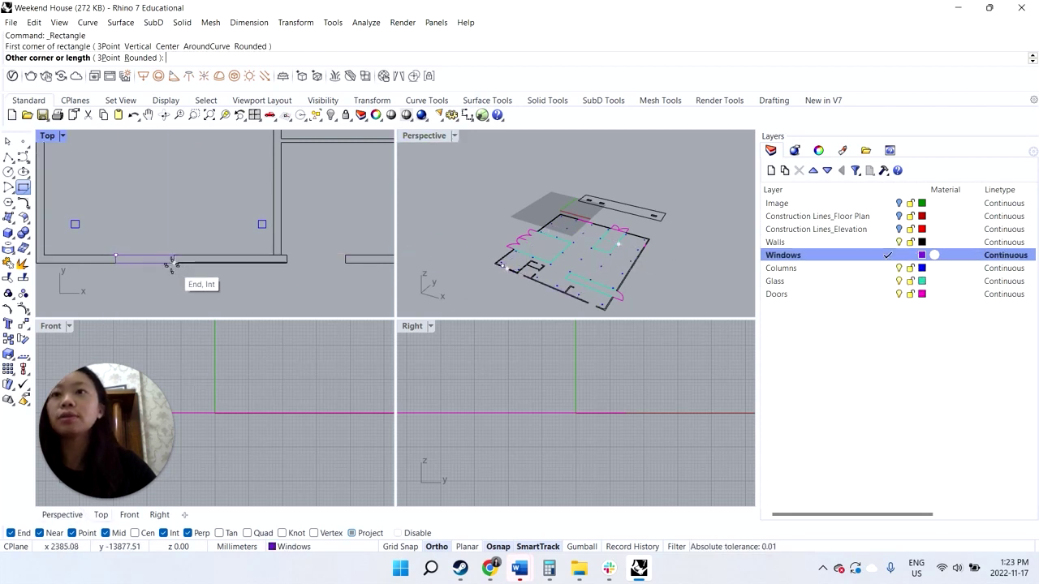
{"action": "left_click", "coordinate": [172, 262]}
- Draw a horizontal line through the middle of the window rectangle, between the midpoints of its short sides
{"action": "left_click", "coordinate": [9, 156]}
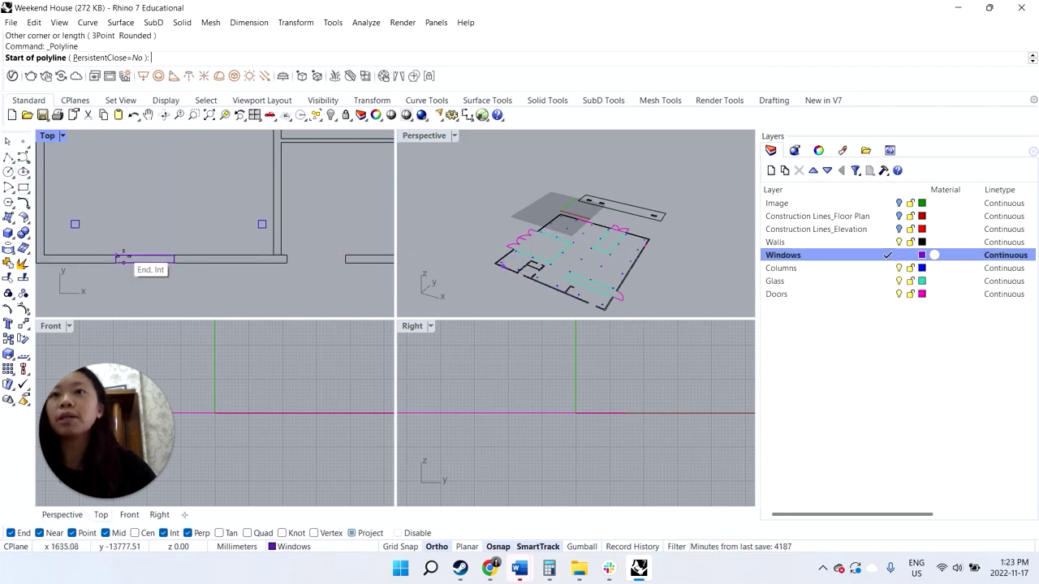
{"action": "scroll", "coordinate": [121, 264], "scroll_direction": "up", "scroll_amount": 3}
{"action": "left_click", "coordinate": [108, 262]}
{"action": "left_click", "coordinate": [221, 262]}
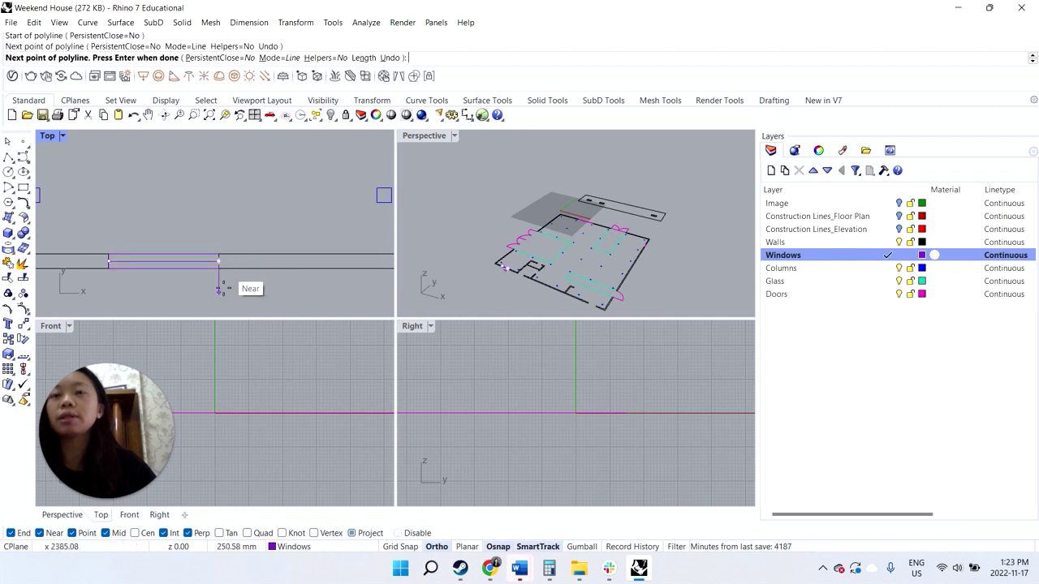
{"action": "key", "text": "Return"}
- Draw a closed frame outline 50 mm wide and 100 mm deep at the left end of the window with Polyline
{"action": "left_click_drag", "start_coordinate": [156, 230], "coordinate": [155, 227]}
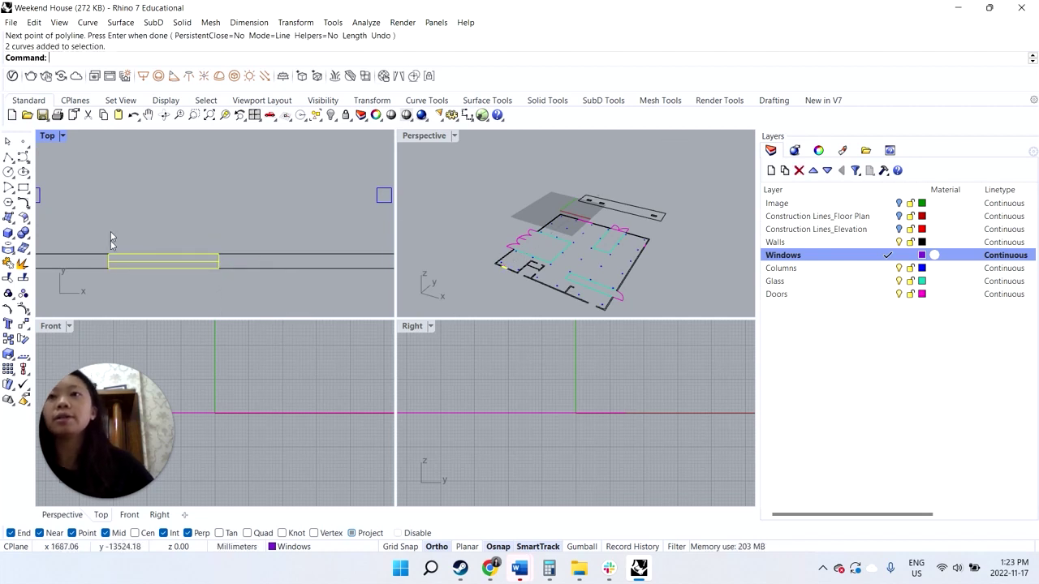
{"action": "scroll", "coordinate": [95, 241], "scroll_direction": "up", "scroll_amount": 5}
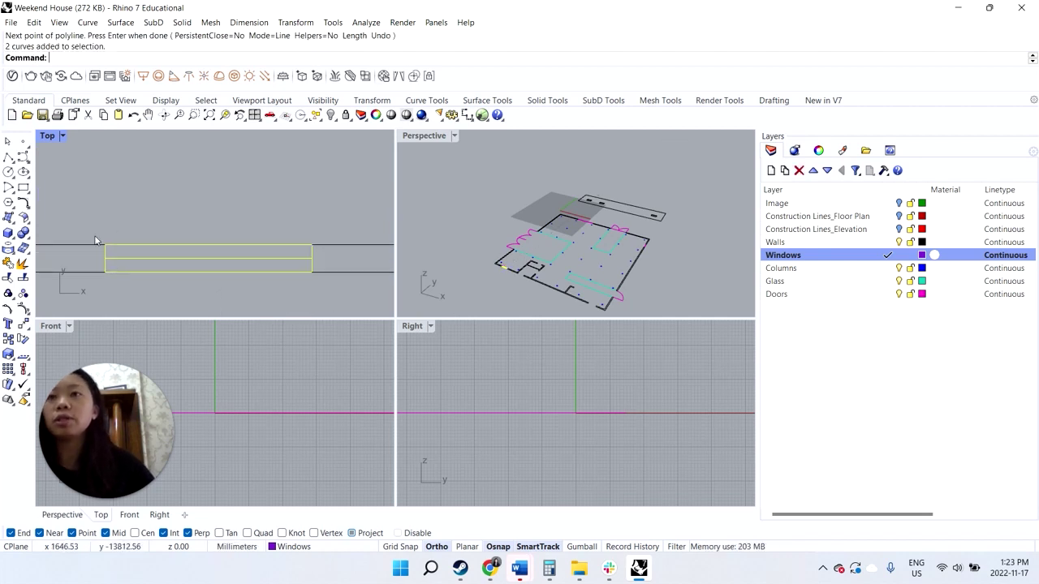
{"action": "left_click", "coordinate": [10, 156]}
{"action": "left_click", "coordinate": [104, 244]}
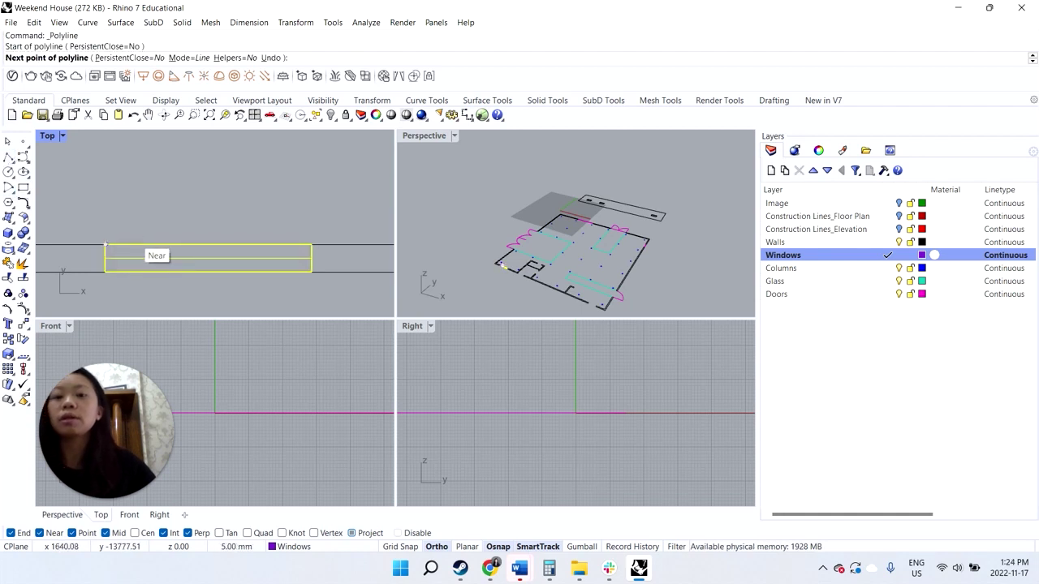
{"action": "type", "text": "50"}
{"action": "key", "text": "Return"}
{"action": "left_click", "coordinate": [118, 258]}
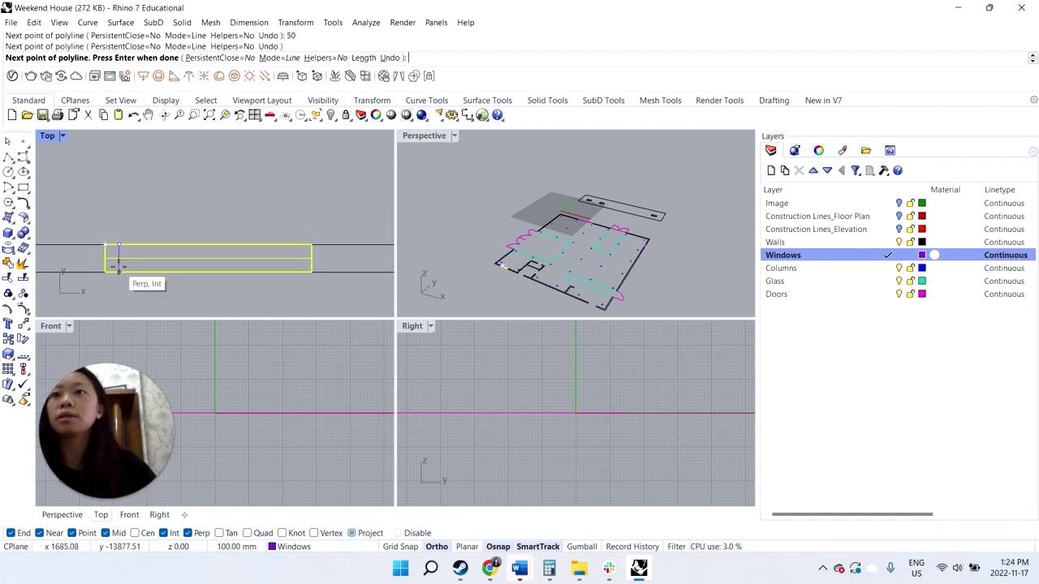
{"action": "left_click", "coordinate": [118, 271]}
{"action": "left_click", "coordinate": [105, 272]}
{"action": "type", "text": "c"}
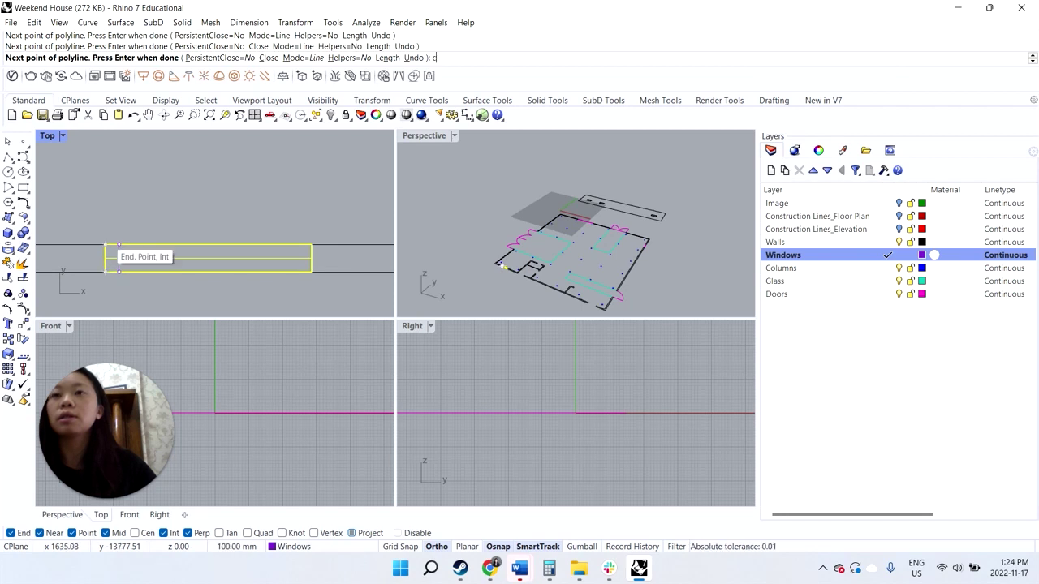
{"action": "key", "text": "Return"}
{"action": "left_click", "coordinate": [118, 254]}
{"action": "type", "text": "tr"}
{"action": "key", "text": "Return"}
{"action": "key", "text": "Return"}
{"action": "left_click", "coordinate": [116, 259]}
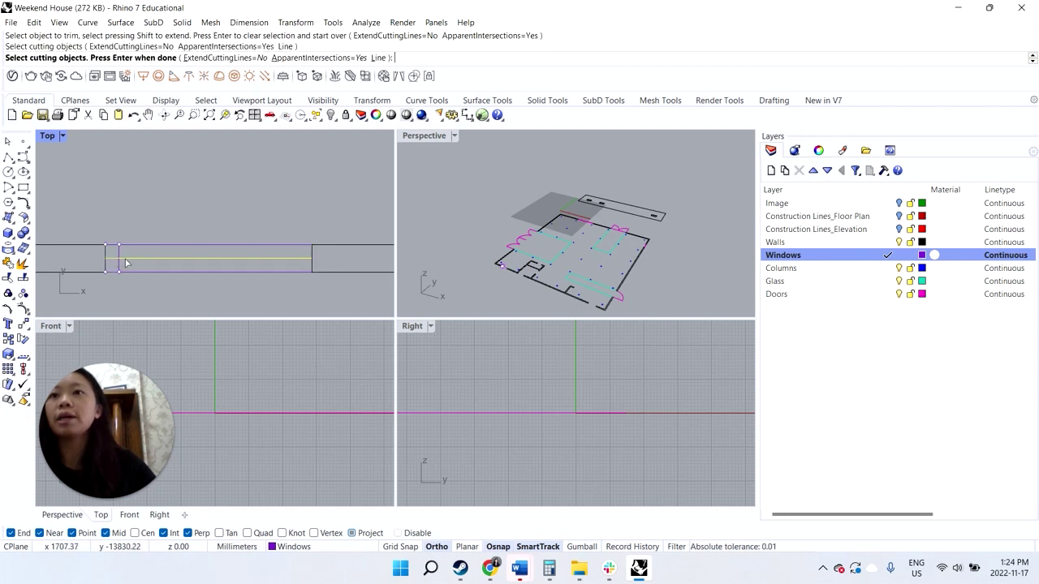
{"action": "key", "text": "Escape"}
{"action": "key", "text": "Return"}
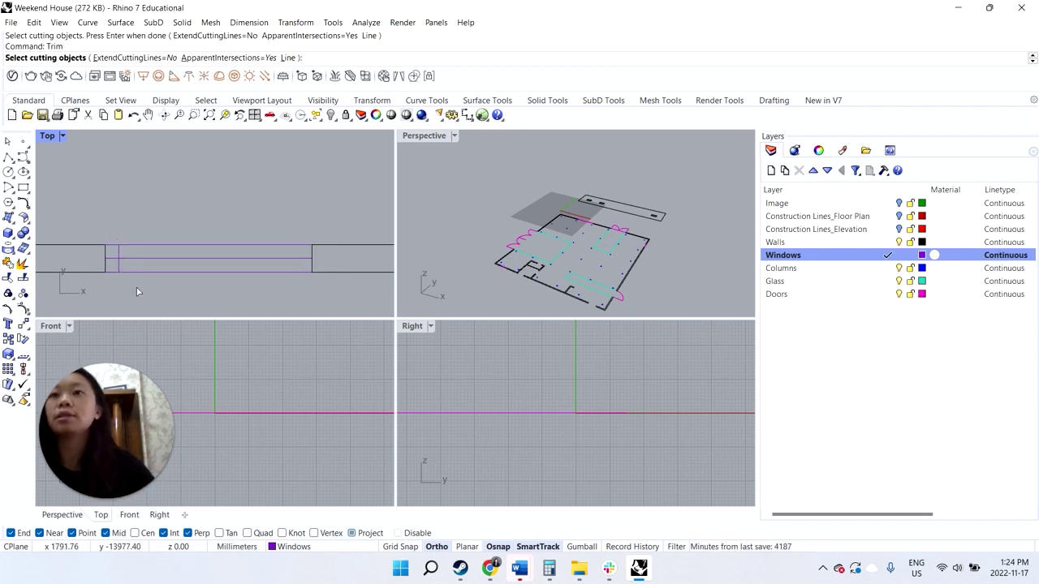
{"action": "key", "text": "Escape"}
{"action": "left_click", "coordinate": [126, 259]}
{"action": "key", "text": "Escape"}
- Copy the window's left frame outline to the right end of the window rectangle
{"action": "left_click", "coordinate": [119, 268]}
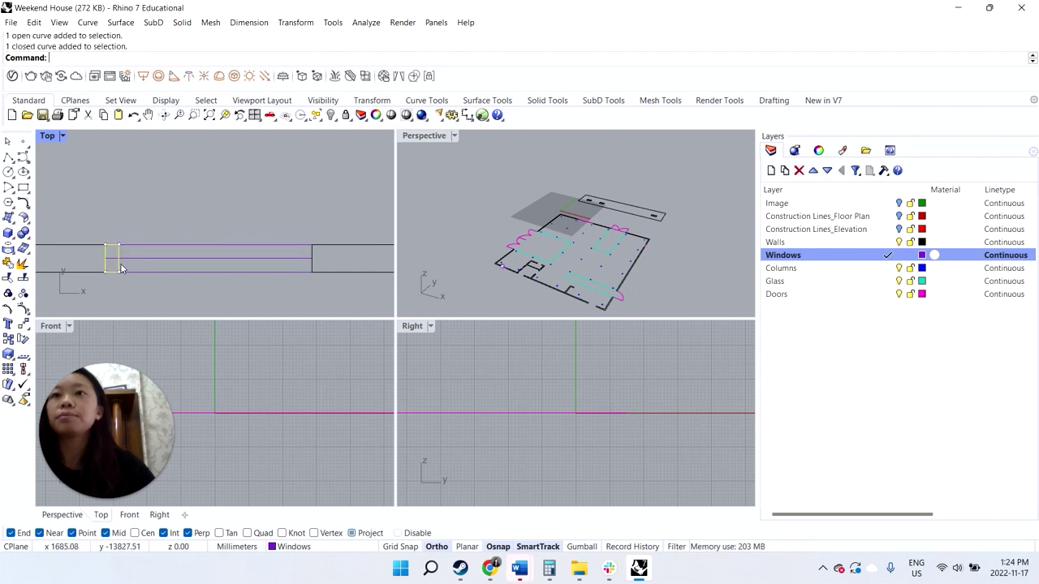
{"action": "type", "text": "copy"}
{"action": "key", "text": "Return"}
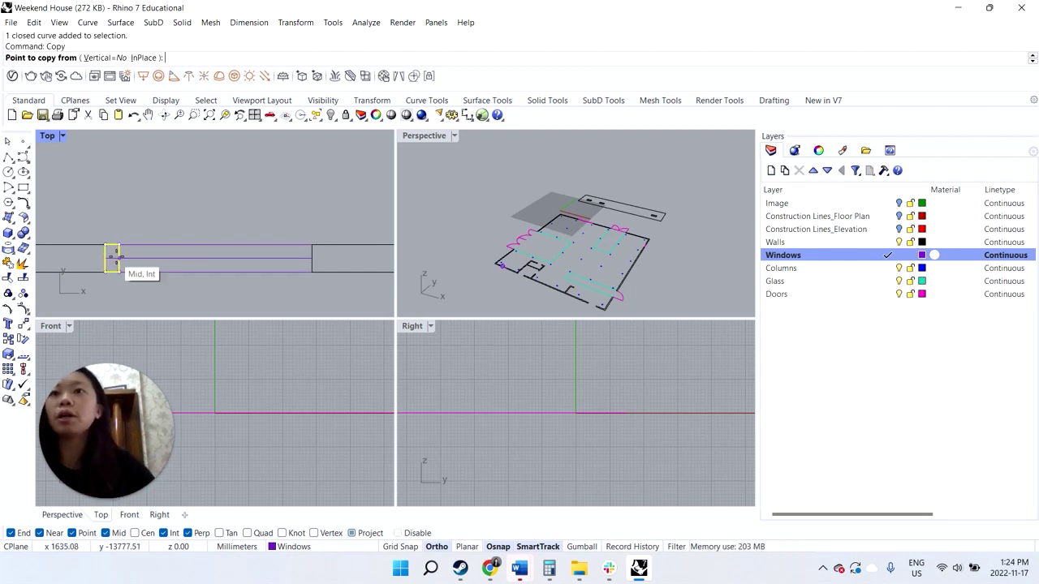
{"action": "left_click", "coordinate": [120, 244]}
{"action": "left_click", "coordinate": [312, 247]}
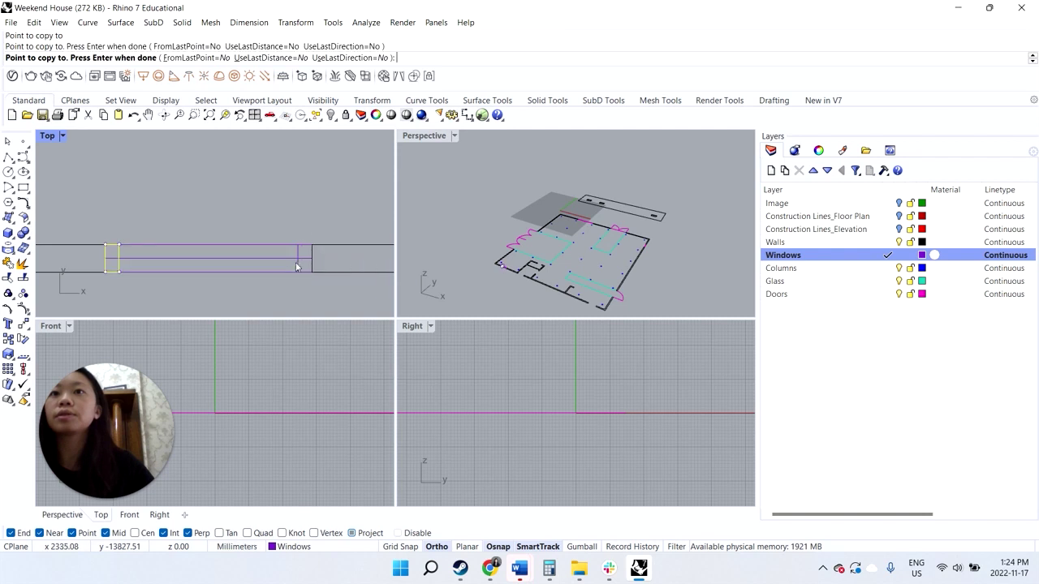
{"action": "key", "text": "Return"}
- Trim the window's centre line inside both end frames, using the two frame outlines as cutting objects
{"action": "left_click", "coordinate": [113, 257]}
{"action": "type", "text": "trim"}
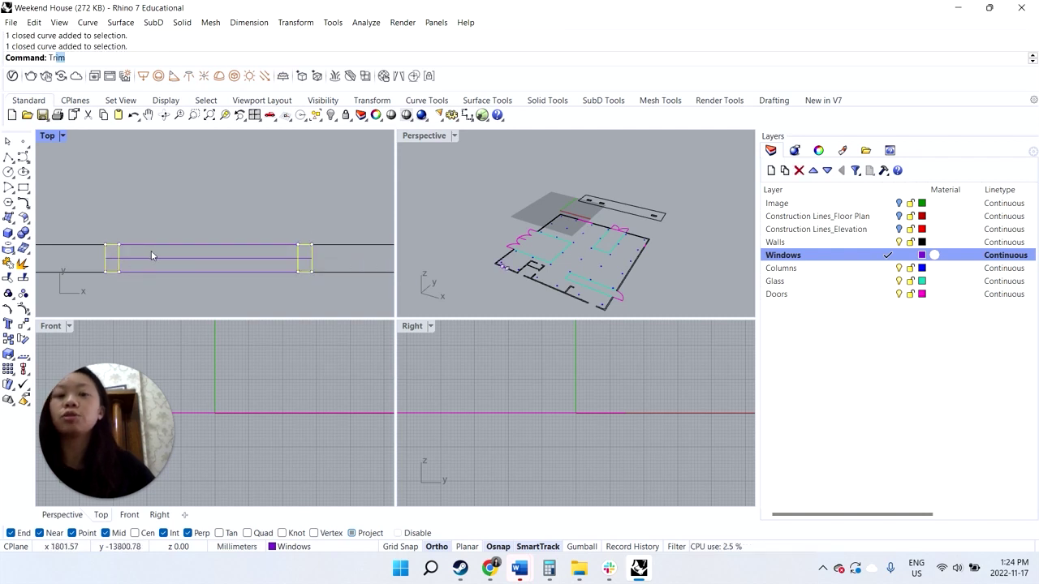
{"action": "key", "text": "Return"}
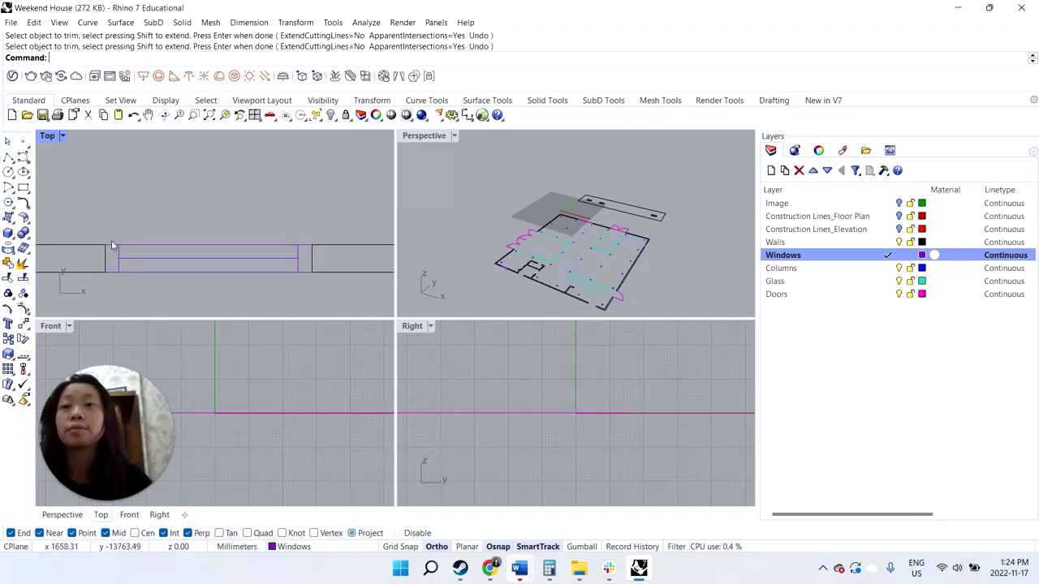
- Copy the complete window drawing from the leftmost opening into the second and rightmost openings of the bottom wall
{"action": "left_click_drag", "start_coordinate": [91, 215], "coordinate": [331, 288]}
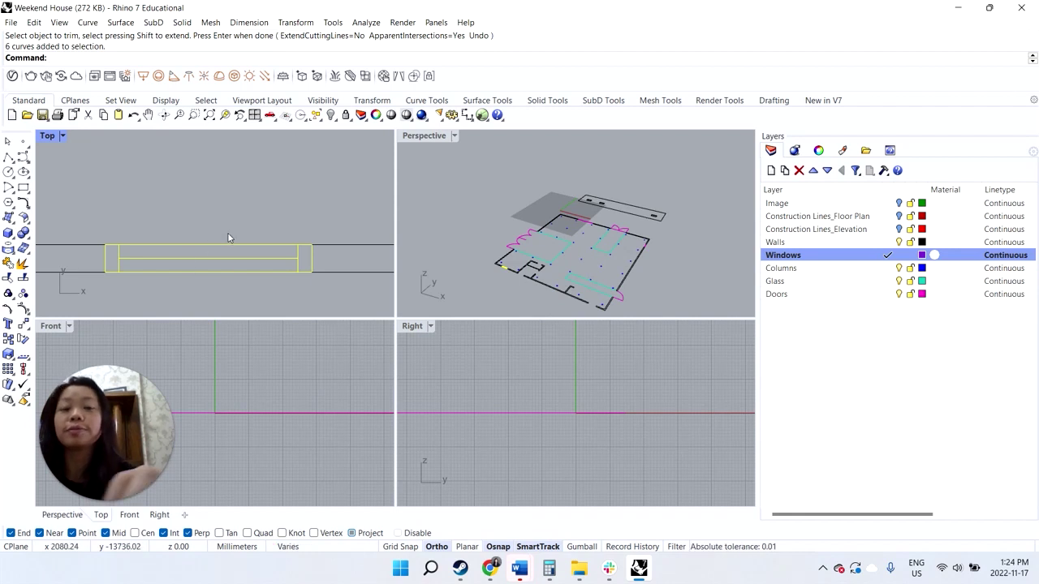
{"action": "type", "text": "copy"}
{"action": "key", "text": "Return"}
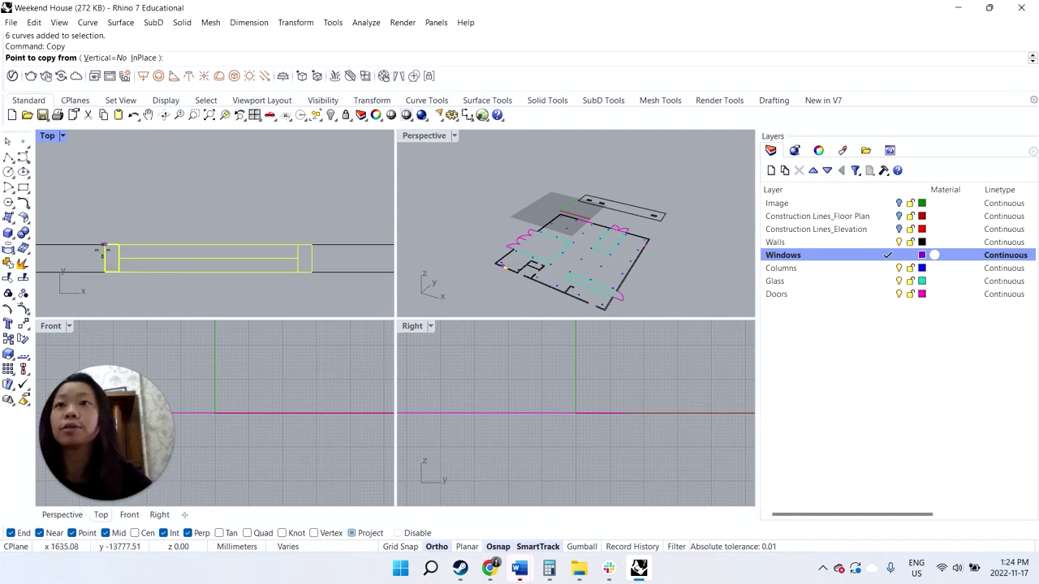
{"action": "scroll", "coordinate": [104, 246], "scroll_direction": "down", "scroll_amount": 3}
{"action": "left_click", "coordinate": [256, 253]}
{"action": "scroll", "coordinate": [339, 261], "scroll_direction": "up", "scroll_amount": 2}
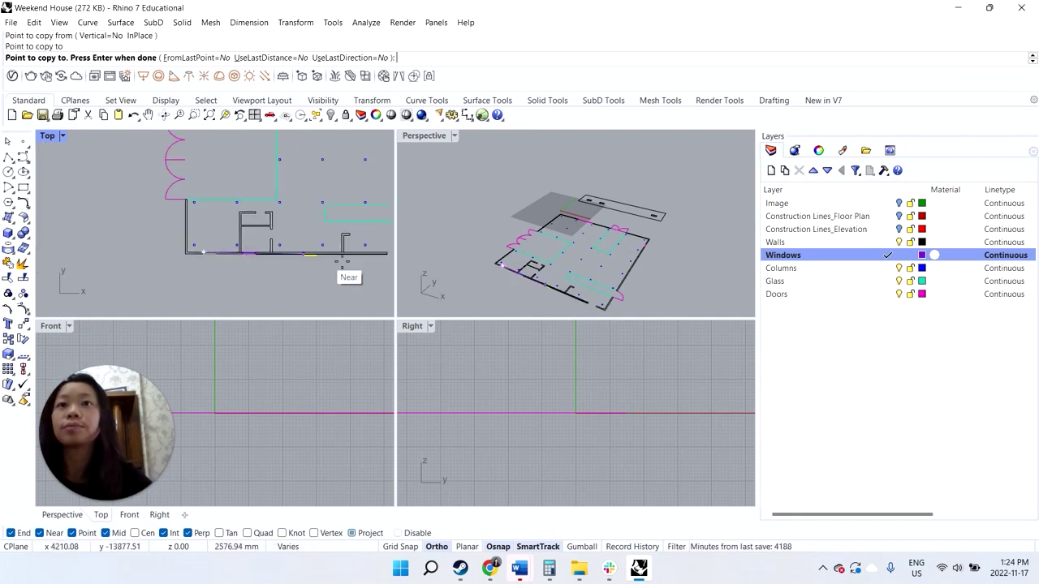
{"action": "scroll", "coordinate": [342, 261], "scroll_direction": "down", "scroll_amount": 3}
{"action": "scroll", "coordinate": [357, 262], "scroll_direction": "up", "scroll_amount": 5}
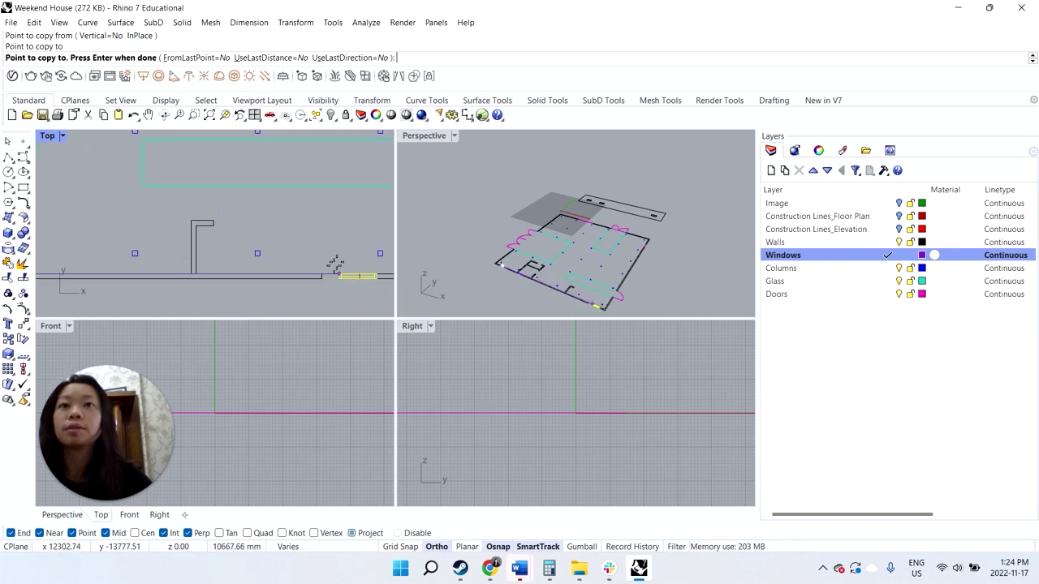
{"action": "left_click", "coordinate": [341, 274]}
{"action": "key", "text": "Return"}
- Turn the rightmost window's curves into a block named Window, with its lower-left corner as the base point
{"action": "scroll", "coordinate": [360, 284], "scroll_direction": "up", "scroll_amount": 3}
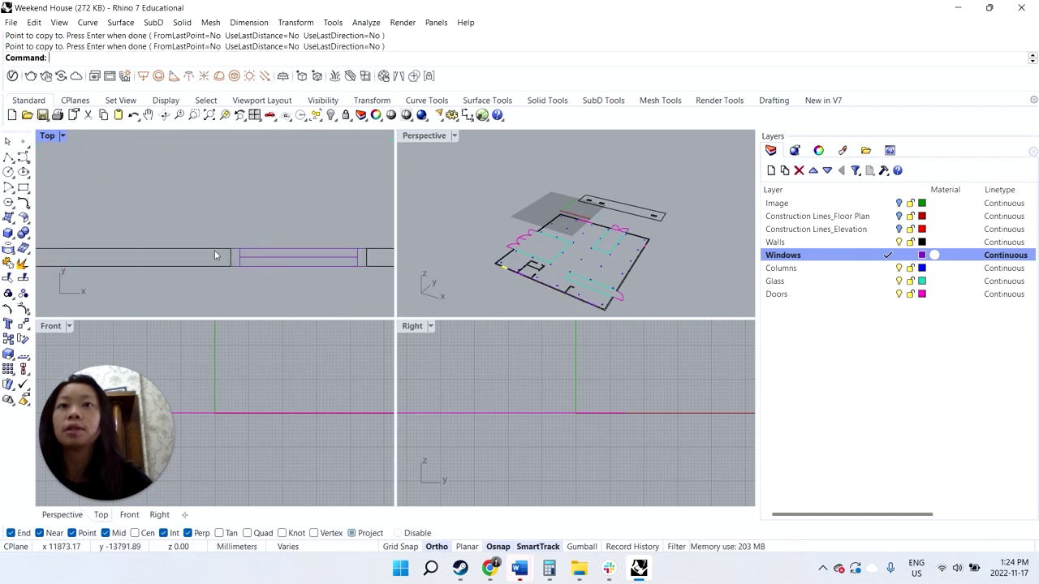
{"action": "left_click_drag", "start_coordinate": [202, 229], "coordinate": [380, 286]}
{"action": "type", "text": "Block"}
{"action": "key", "text": "Return"}
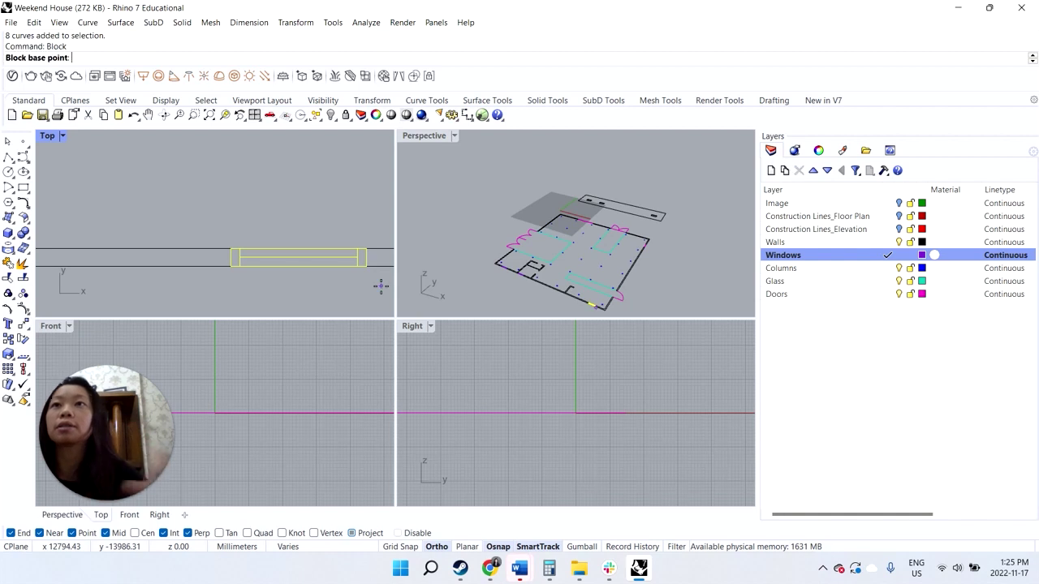
{"action": "left_click", "coordinate": [231, 266]}
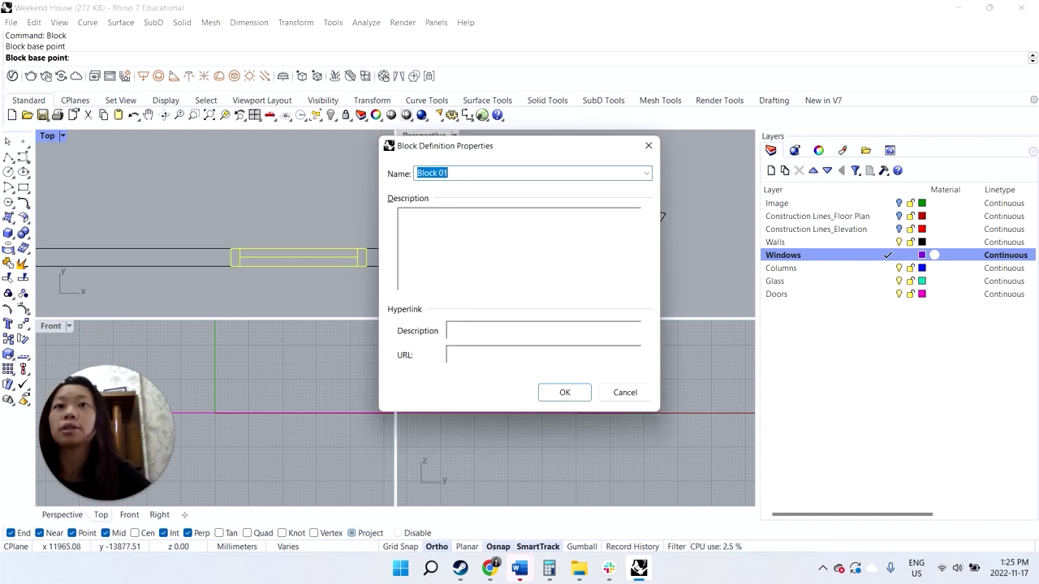
{"action": "type", "text": "Window"}
{"action": "key", "text": "Return"}
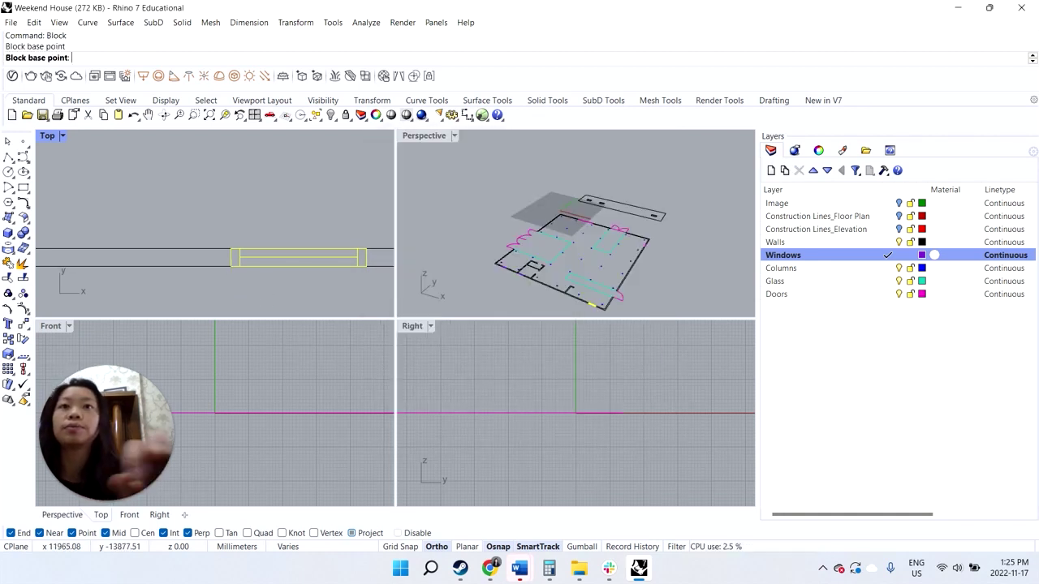
- Try deleting all the curves in the bottom wall's second window opening, and undo the deletion
{"action": "scroll", "coordinate": [307, 255], "scroll_direction": "down", "scroll_amount": 5}
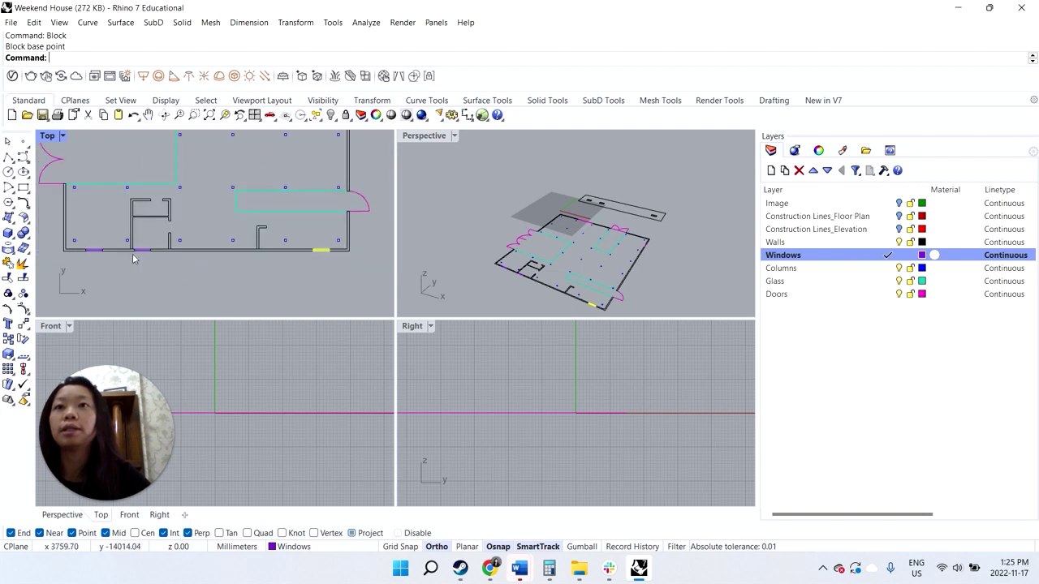
{"action": "scroll", "coordinate": [134, 258], "scroll_direction": "up", "scroll_amount": 5}
{"action": "key", "text": "Delete"}
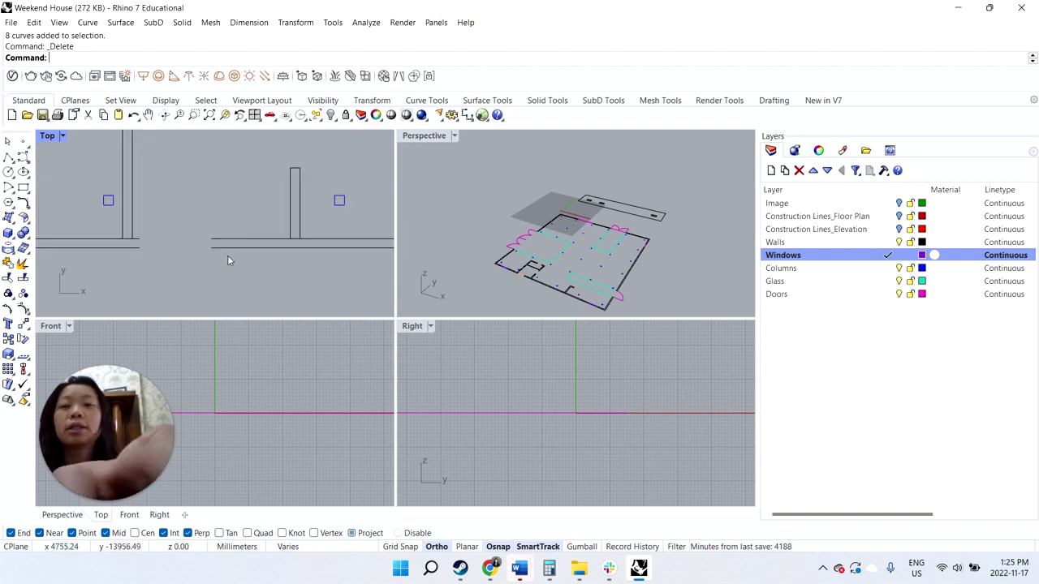
{"action": "scroll", "coordinate": [118, 253], "scroll_direction": "down", "scroll_amount": 2}
{"action": "key", "text": "ctrl+z"}
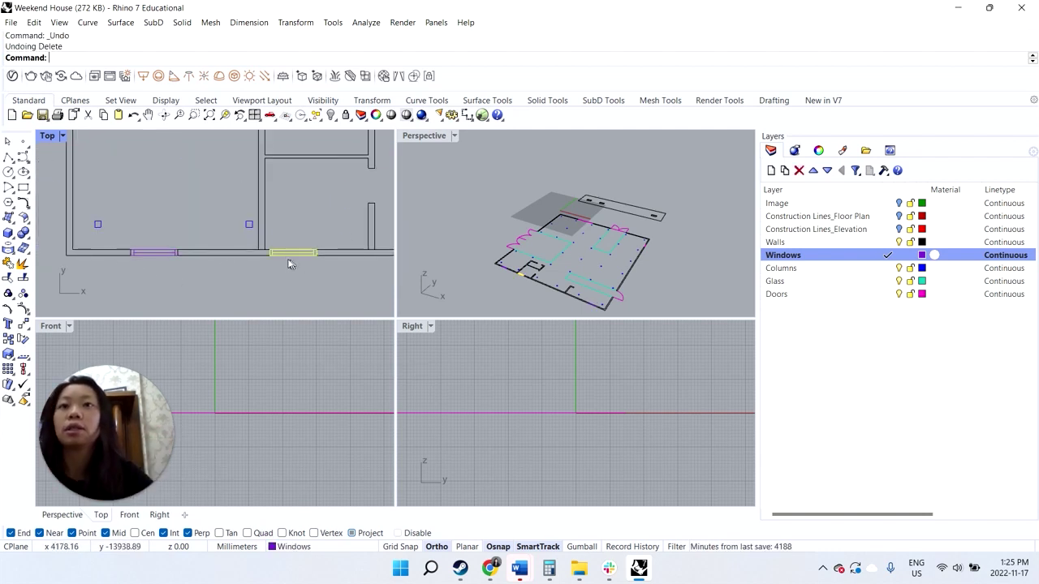
- Delete the loose window curves in the second and leftmost openings, leaving the wall end lines in place
{"action": "scroll", "coordinate": [292, 268], "scroll_direction": "up", "scroll_amount": 2}
{"action": "left_click_drag", "start_coordinate": [248, 228], "coordinate": [248, 229]}
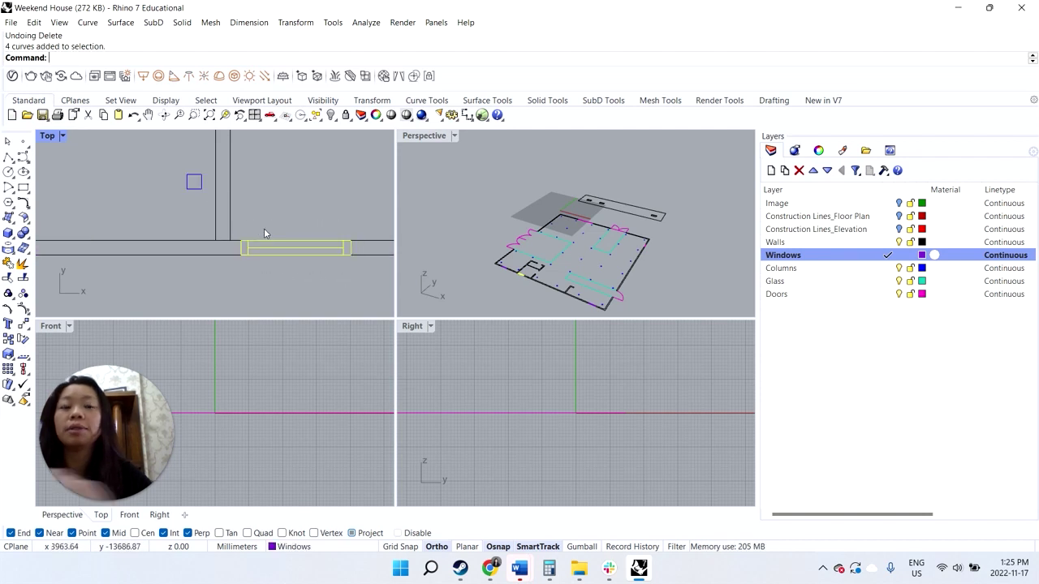
{"action": "key", "text": "Delete"}
{"action": "scroll", "coordinate": [155, 273], "scroll_direction": "down", "scroll_amount": 2}
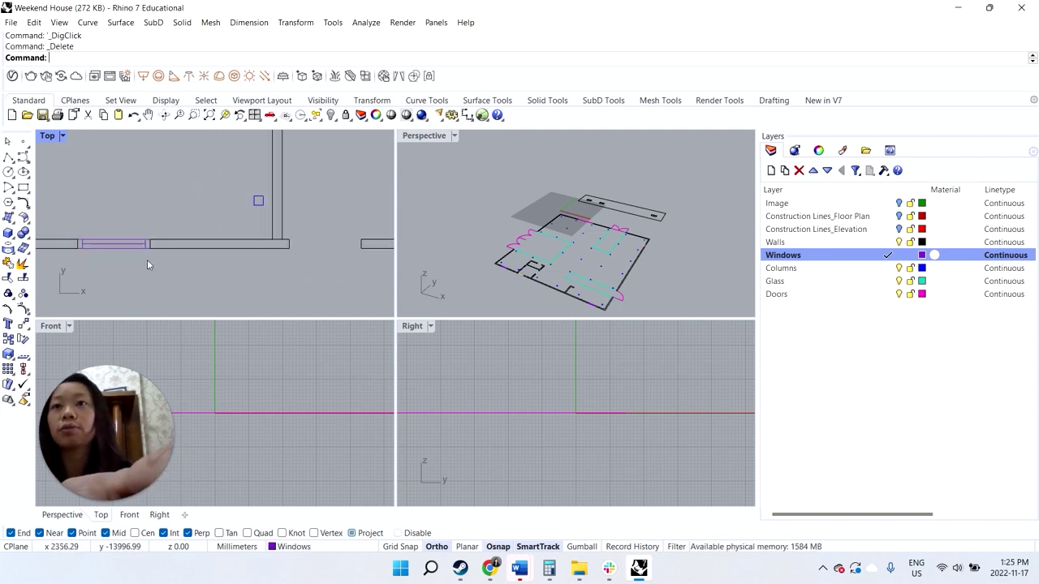
{"action": "left_click_drag", "start_coordinate": [84, 221], "coordinate": [84, 221]}
{"action": "scroll", "coordinate": [128, 233], "scroll_direction": "down", "scroll_amount": 2}
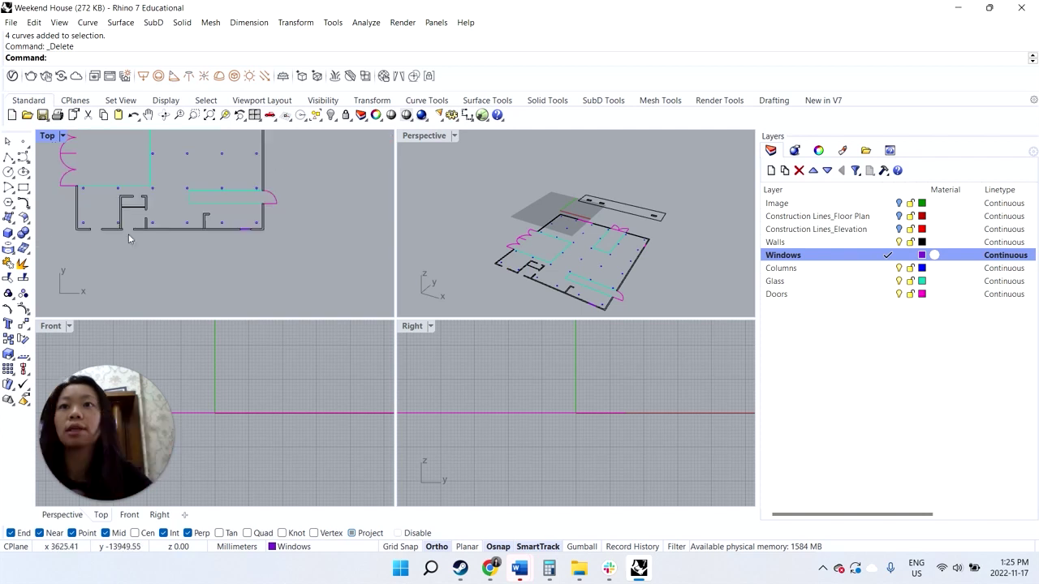
- Copy the Window block from the rightmost opening into the second and leftmost openings of the bottom wall, snapping by its lower-left corner
{"action": "left_click", "coordinate": [263, 228]}
{"action": "type", "text": "copy"}
{"action": "key", "text": "Return"}
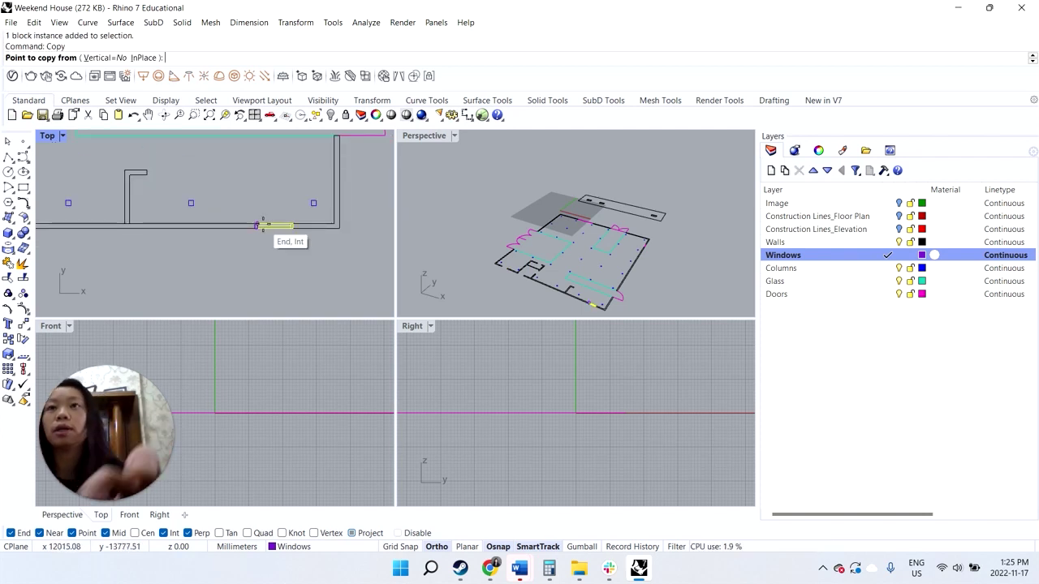
{"action": "scroll", "coordinate": [252, 228], "scroll_direction": "up", "scroll_amount": 2}
{"action": "left_click", "coordinate": [255, 222]}
{"action": "scroll", "coordinate": [256, 226], "scroll_direction": "down", "scroll_amount": 3}
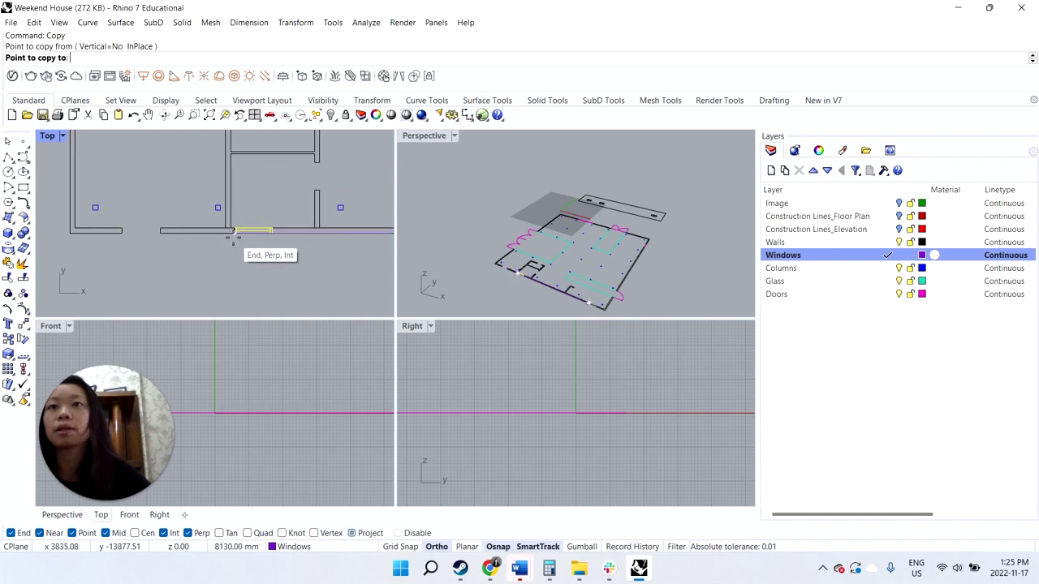
{"action": "left_click", "coordinate": [235, 232]}
{"action": "left_click", "coordinate": [122, 233]}
{"action": "scroll", "coordinate": [123, 237], "scroll_direction": "up", "scroll_amount": 3}
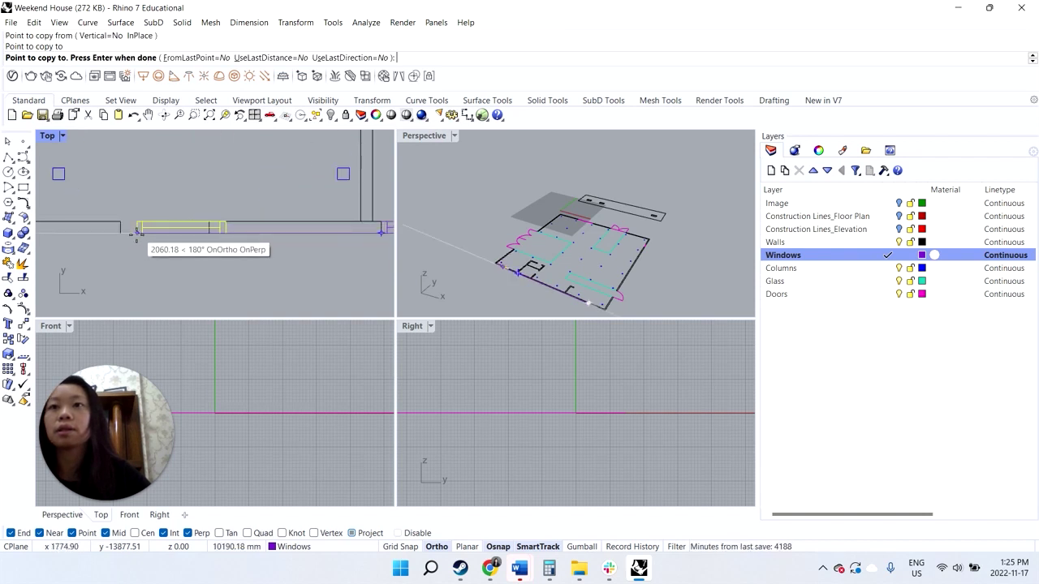
{"action": "key", "text": "Return"}
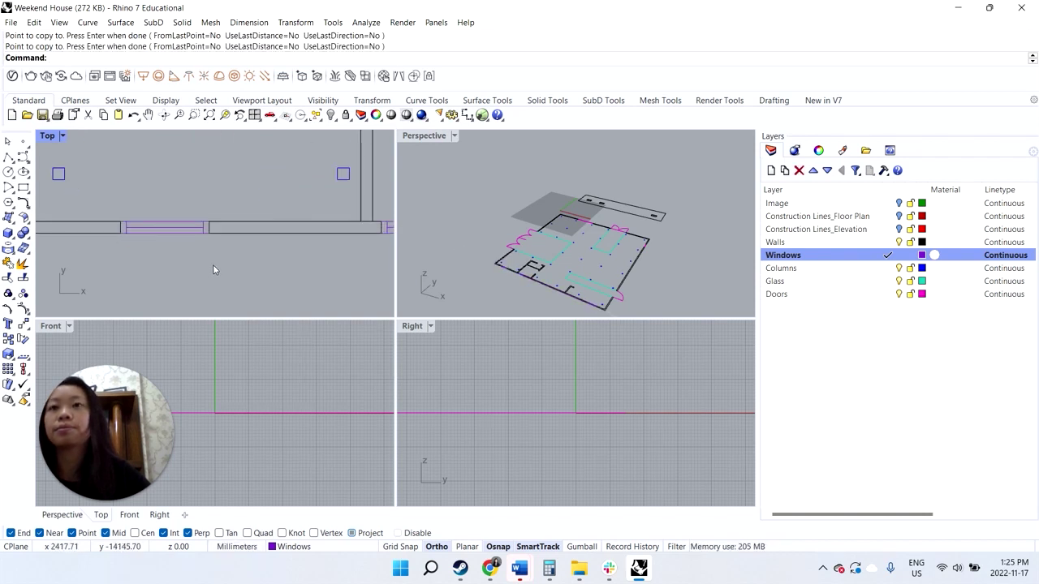
{"action": "scroll", "coordinate": [216, 273], "scroll_direction": "down", "scroll_amount": 5}
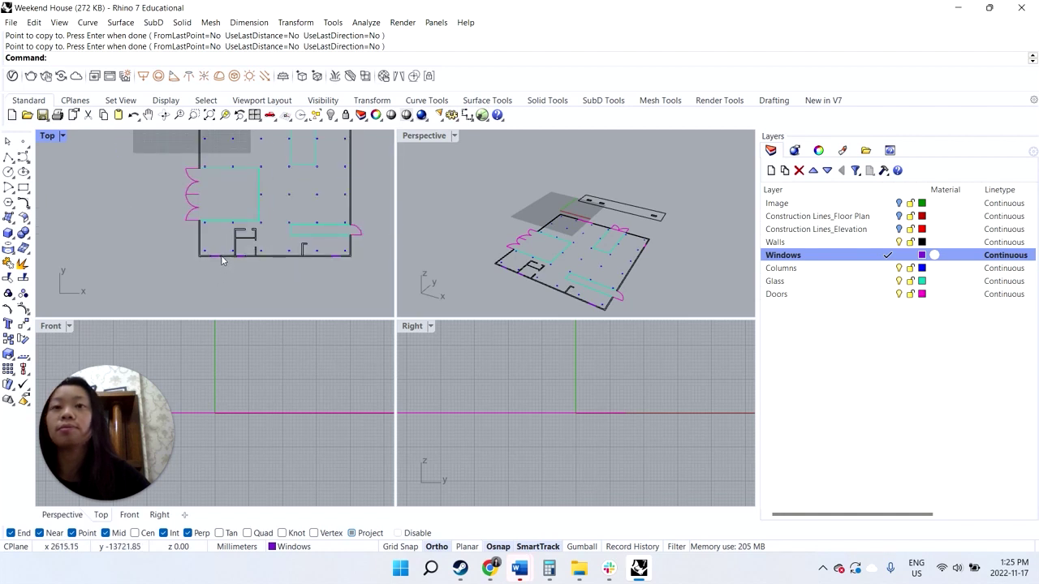
- Turn the Image layer back on and examine the elevations on the reference drawing
{"action": "scroll", "coordinate": [239, 254], "scroll_direction": "down", "scroll_amount": 2}
{"action": "scroll", "coordinate": [244, 171], "scroll_direction": "up", "scroll_amount": 3}
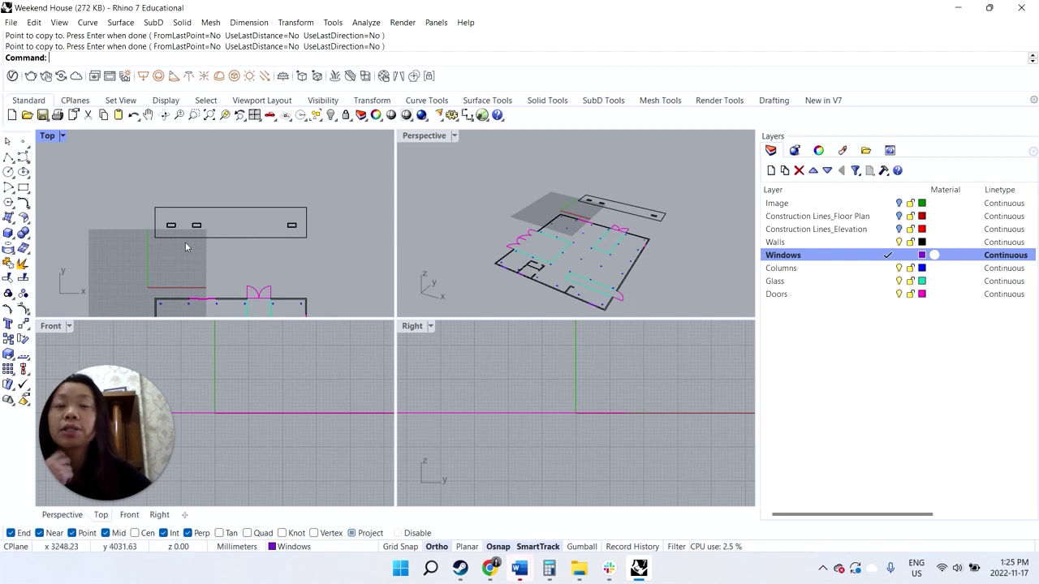
{"action": "scroll", "coordinate": [187, 257], "scroll_direction": "down", "scroll_amount": 8}
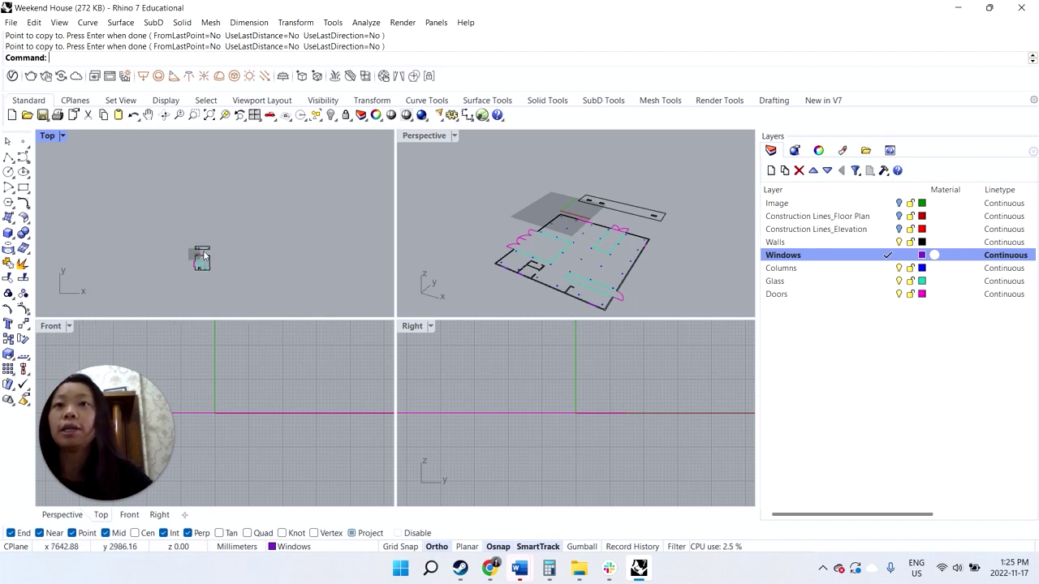
{"action": "left_click", "coordinate": [899, 203]}
{"action": "scroll", "coordinate": [245, 215], "scroll_direction": "up", "scroll_amount": 3}
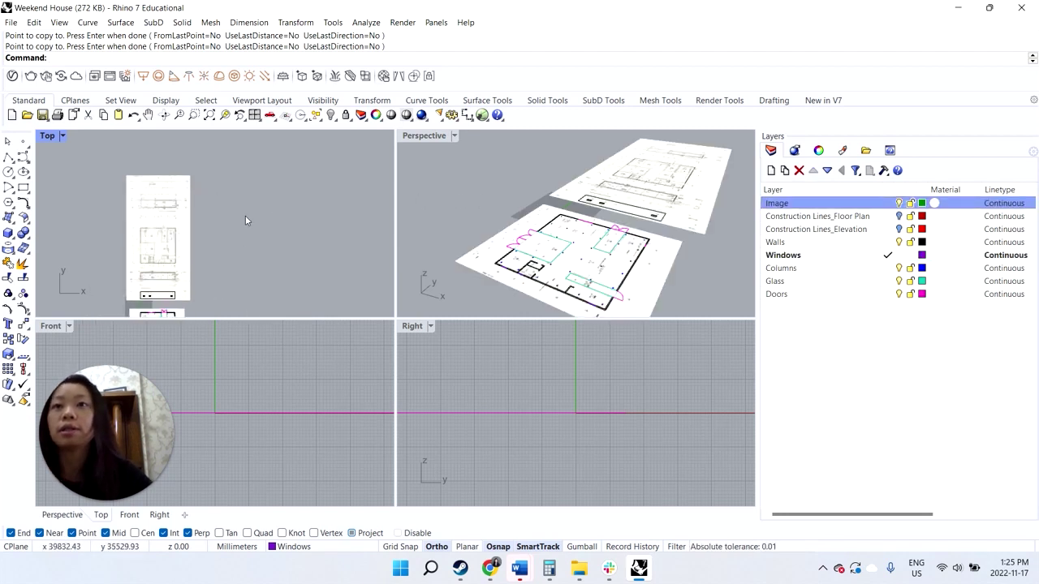
{"action": "scroll", "coordinate": [148, 296], "scroll_direction": "up", "scroll_amount": 2}
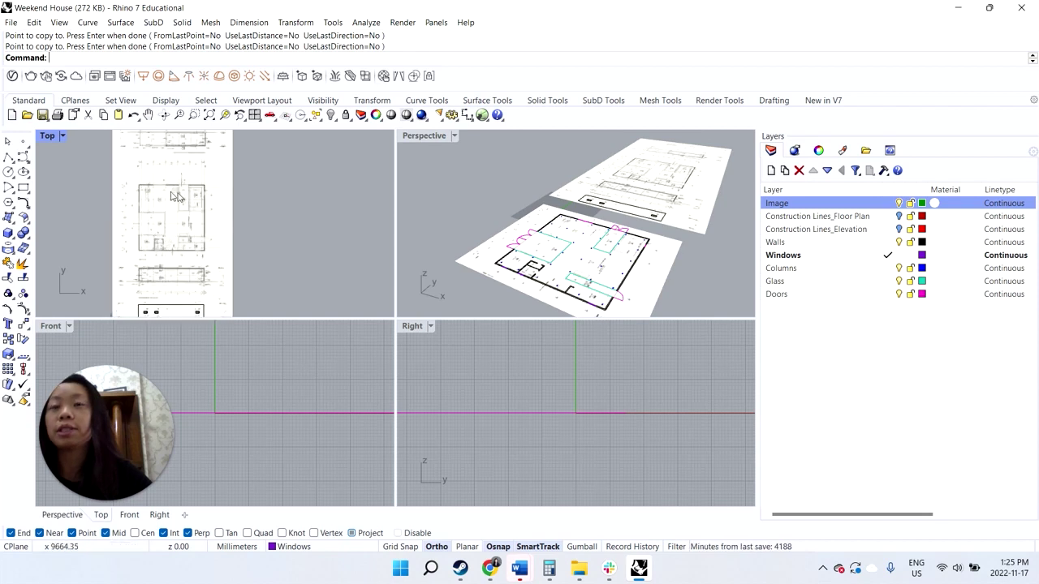
{"action": "scroll", "coordinate": [173, 203], "scroll_direction": "down", "scroll_amount": 2}
{"action": "scroll", "coordinate": [130, 166], "scroll_direction": "up", "scroll_amount": 5}
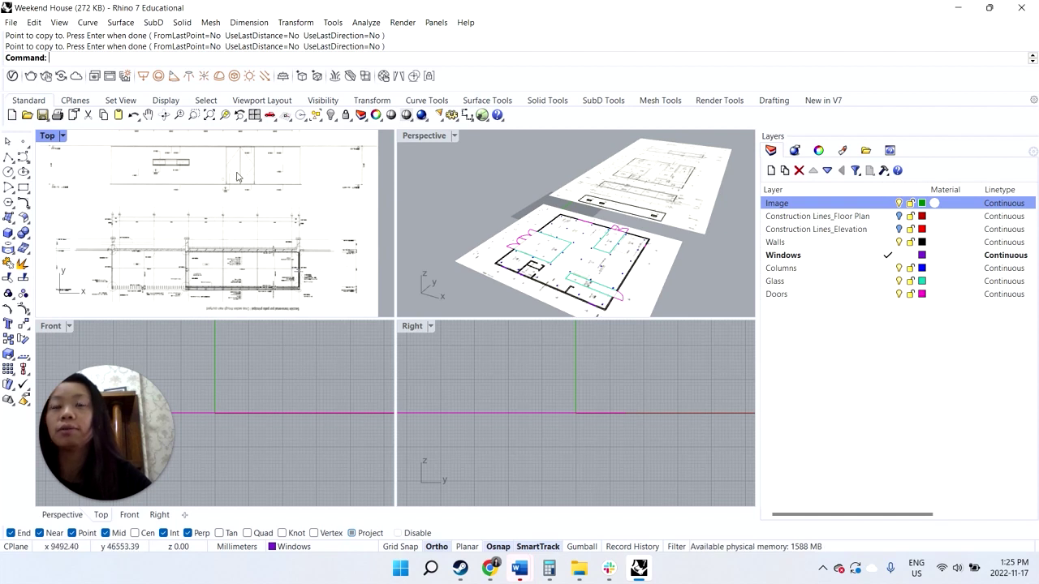
{"action": "scroll", "coordinate": [237, 177], "scroll_direction": "down", "scroll_amount": 3}
{"action": "scroll", "coordinate": [237, 177], "scroll_direction": "down", "scroll_amount": 4}
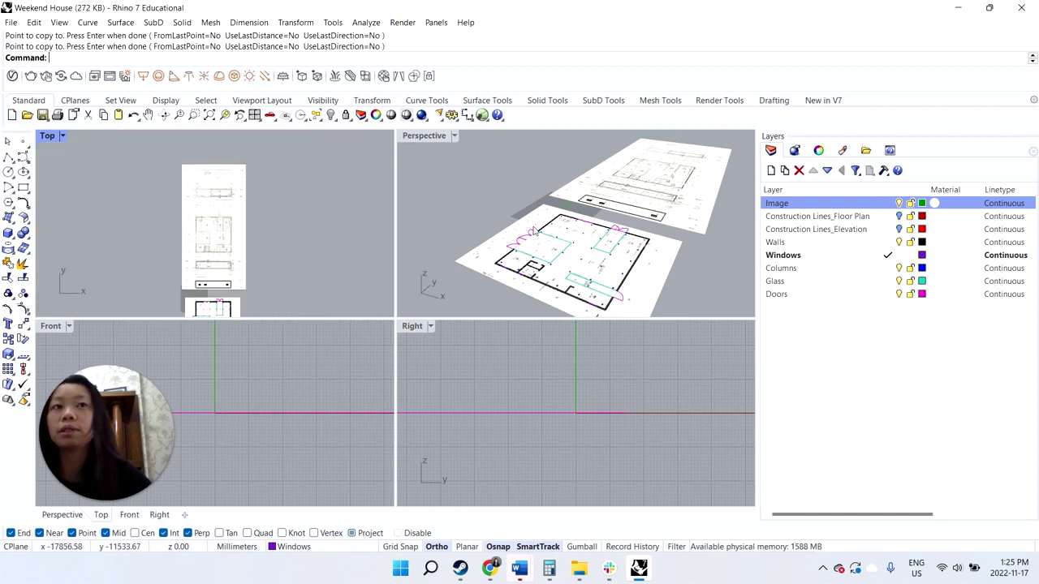
- Copy the traced elevation's rectangular outline onto the topmost elevation of the reference image, aligning their upper-right corners
{"action": "left_click", "coordinate": [217, 286]}
{"action": "left_click", "coordinate": [265, 313]}
{"action": "scroll", "coordinate": [217, 279], "scroll_direction": "up", "scroll_amount": 3}
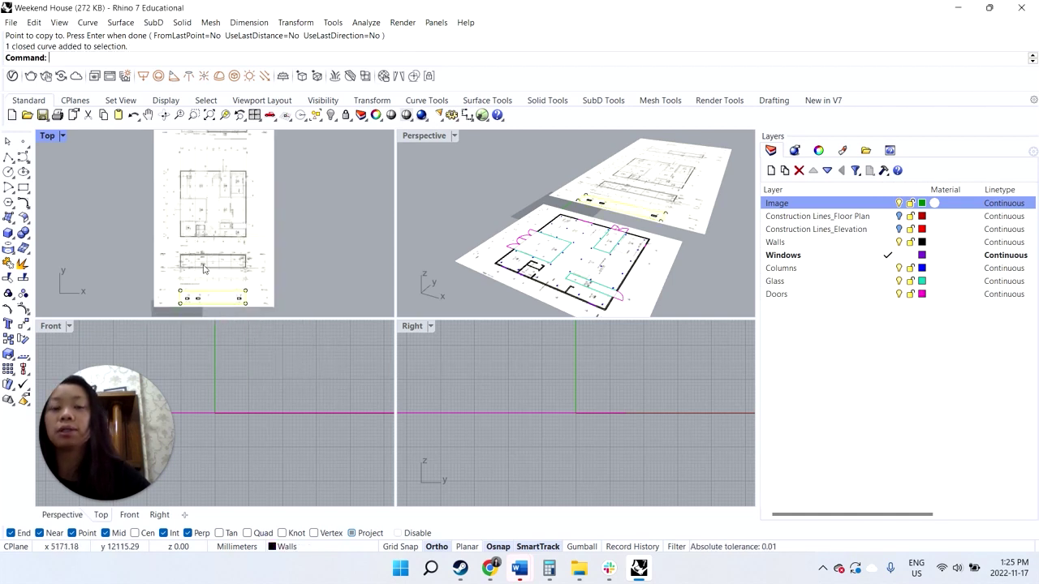
{"action": "key", "text": "Return"}
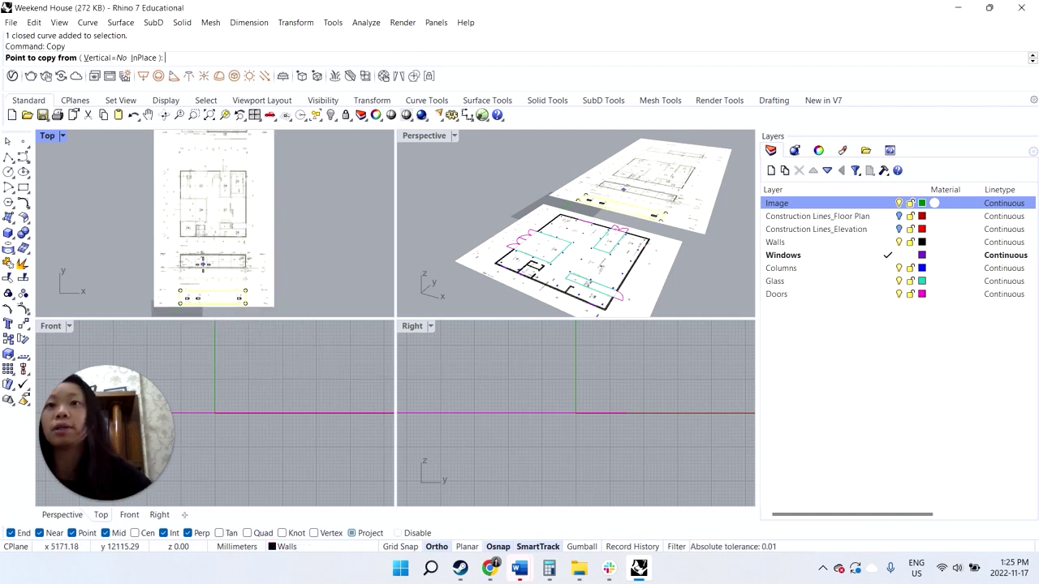
{"action": "left_click", "coordinate": [246, 290]}
{"action": "scroll", "coordinate": [240, 206], "scroll_direction": "up", "scroll_amount": 5}
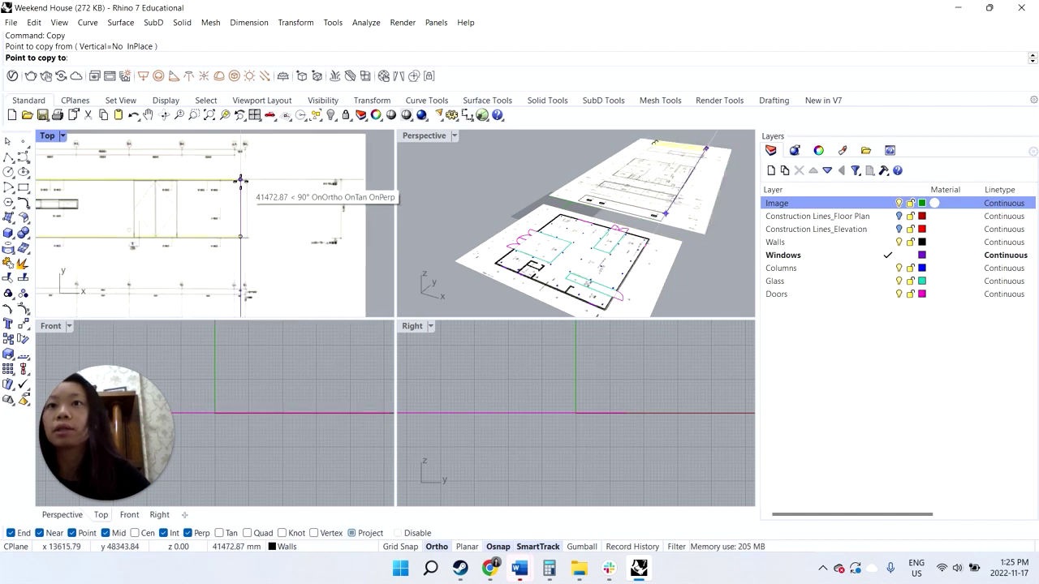
{"action": "left_click", "coordinate": [242, 180]}
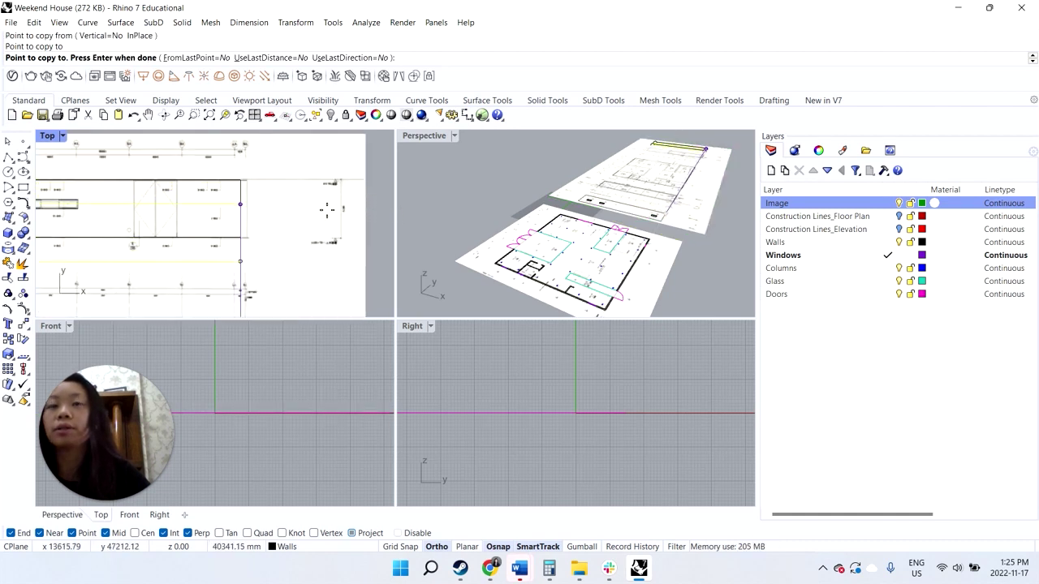
{"action": "key", "text": "Return"}
{"action": "scroll", "coordinate": [282, 215], "scroll_direction": "down", "scroll_amount": 5}
{"action": "scroll", "coordinate": [186, 234], "scroll_direction": "down", "scroll_amount": 5}
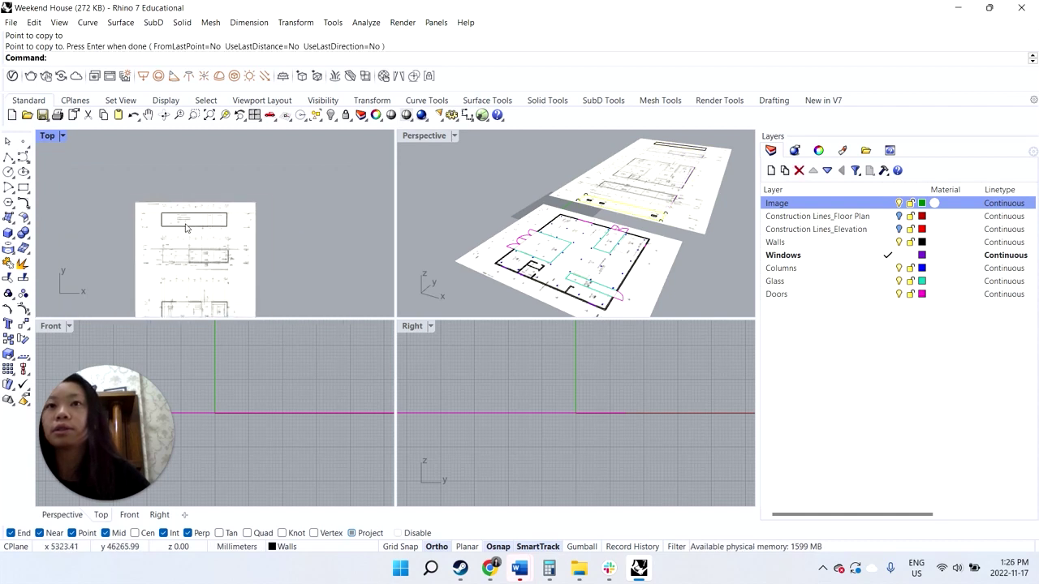
- Show the Construction Lines_Elevation layer and make it the current layer
{"action": "scroll", "coordinate": [170, 277], "scroll_direction": "down", "scroll_amount": 6}
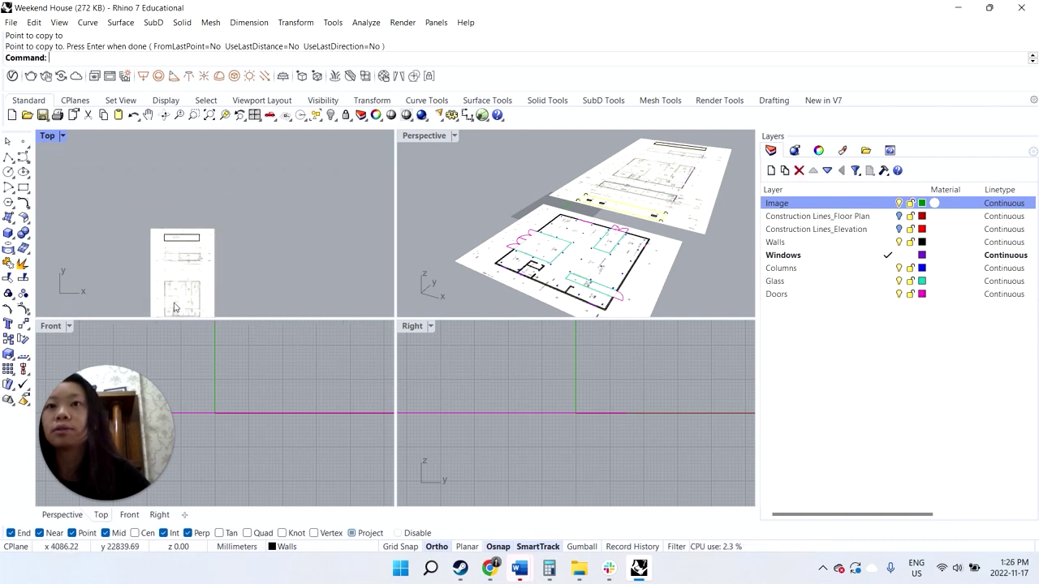
{"action": "scroll", "coordinate": [174, 294], "scroll_direction": "up", "scroll_amount": 11}
{"action": "scroll", "coordinate": [148, 240], "scroll_direction": "down", "scroll_amount": 9}
{"action": "scroll", "coordinate": [151, 191], "scroll_direction": "up", "scroll_amount": 5}
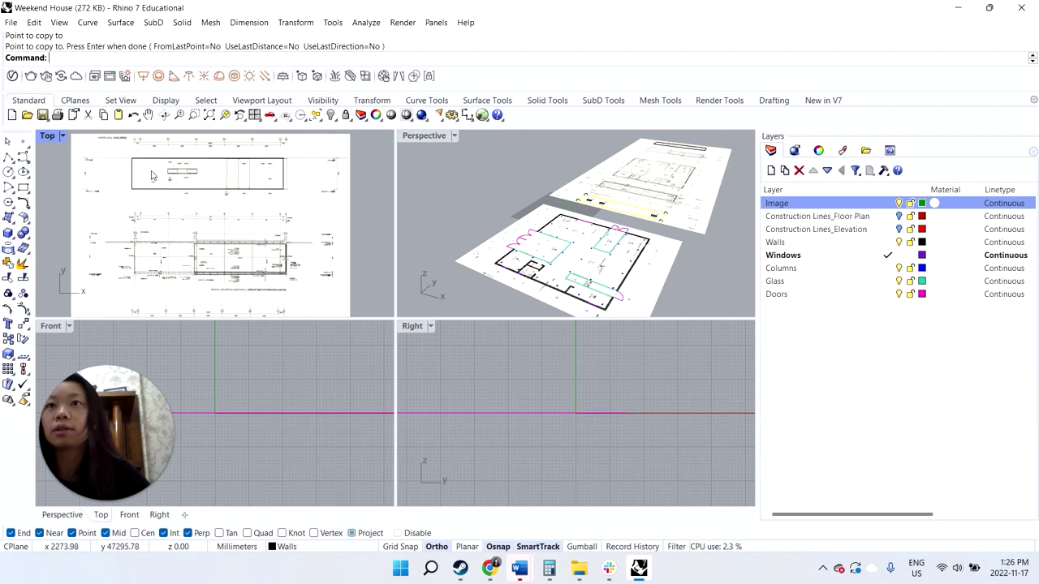
{"action": "scroll", "coordinate": [151, 175], "scroll_direction": "down", "scroll_amount": 8}
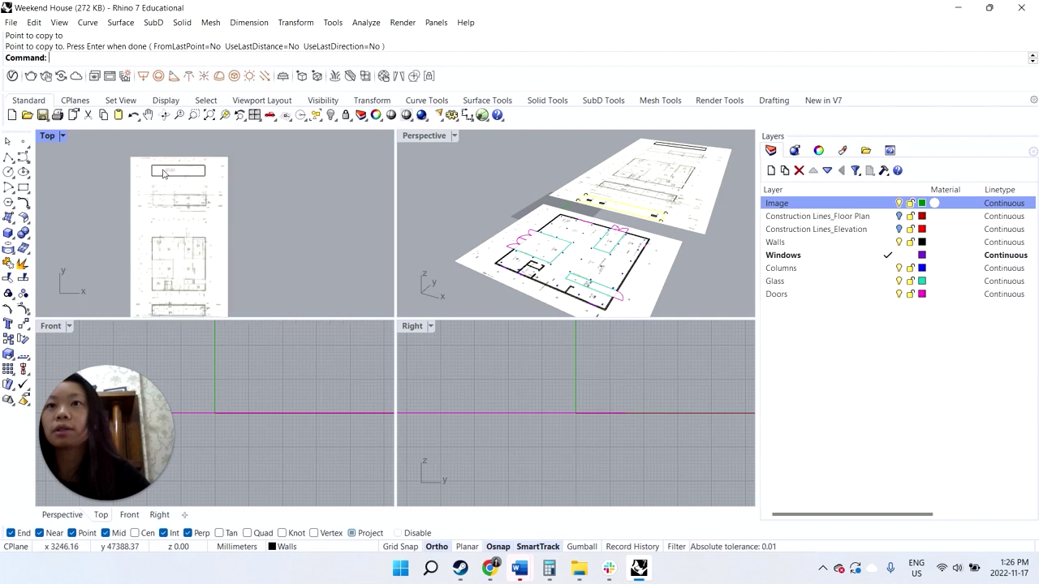
{"action": "left_click", "coordinate": [899, 229]}
{"action": "left_click", "coordinate": [844, 229]}
{"action": "scroll", "coordinate": [202, 272], "scroll_direction": "down", "scroll_amount": 3}
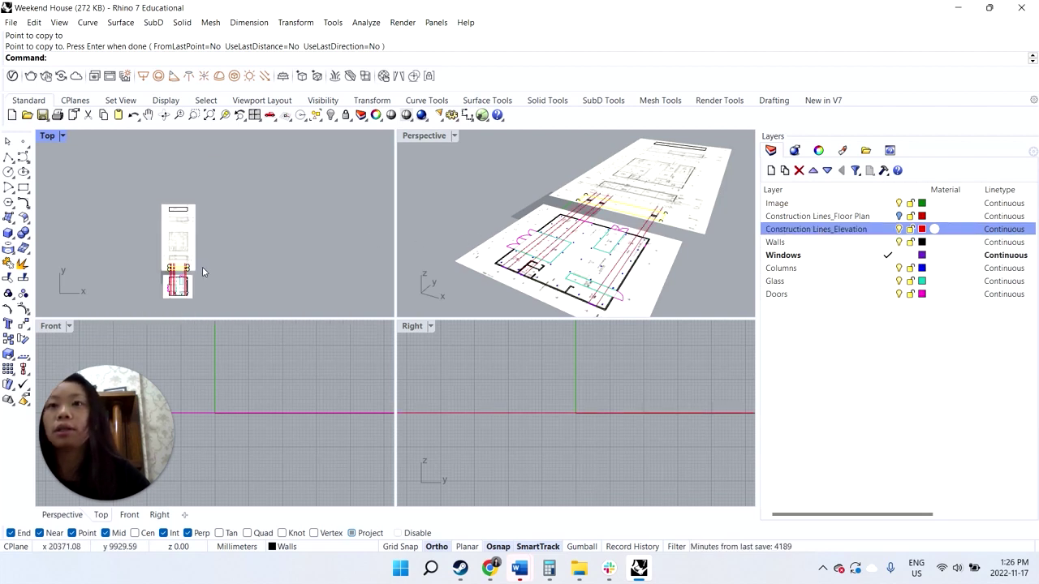
{"action": "scroll", "coordinate": [202, 266], "scroll_direction": "up", "scroll_amount": 3}
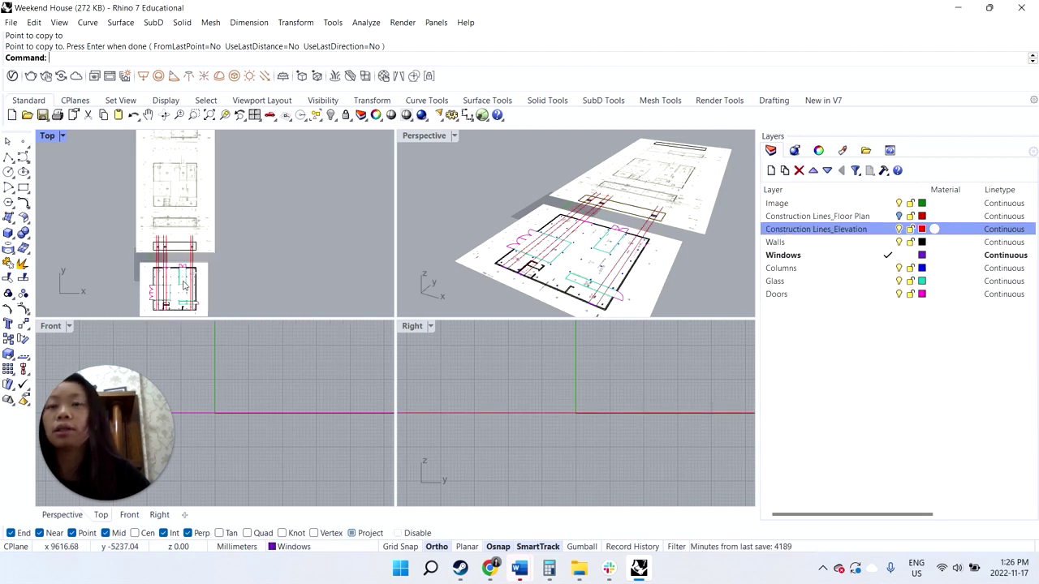
{"action": "left_click", "coordinate": [899, 229]}
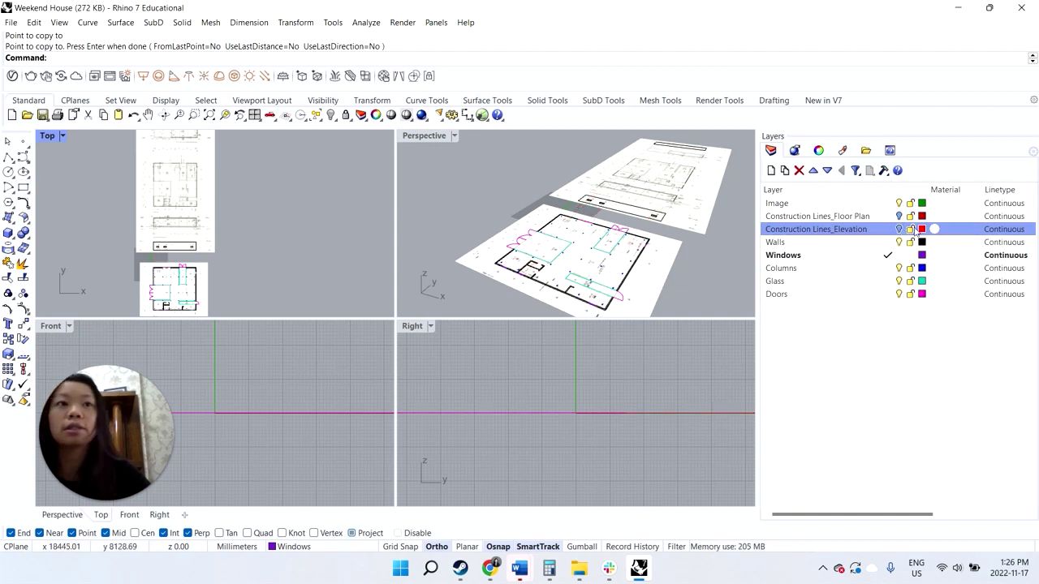
{"action": "left_click", "coordinate": [888, 229]}
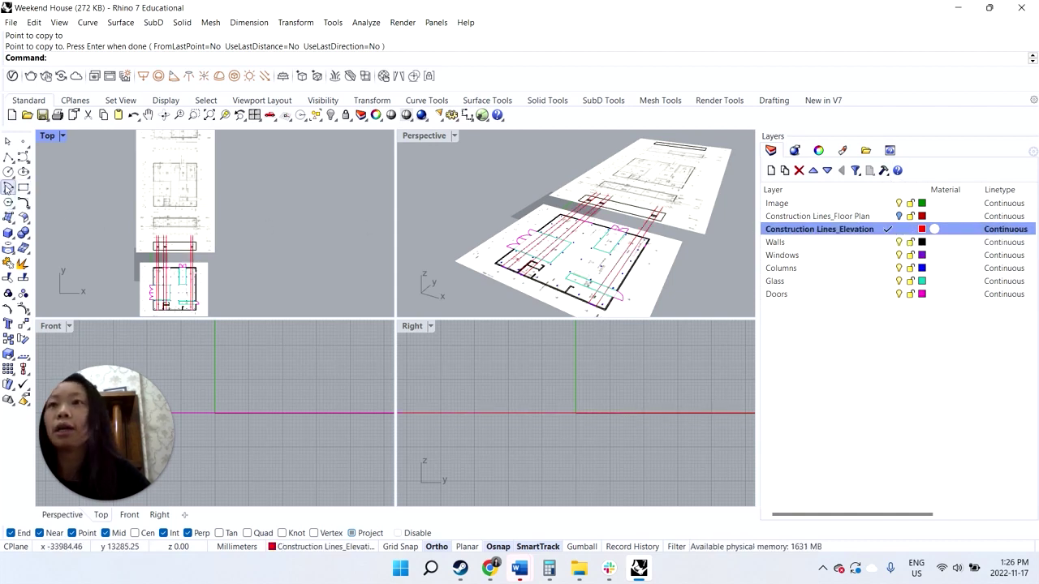
- Try drawing a vertical construction line from the top wall's double door up past the topmost elevation
{"action": "left_click", "coordinate": [8, 158]}
{"action": "scroll", "coordinate": [321, 292], "scroll_direction": "up", "scroll_amount": 5}
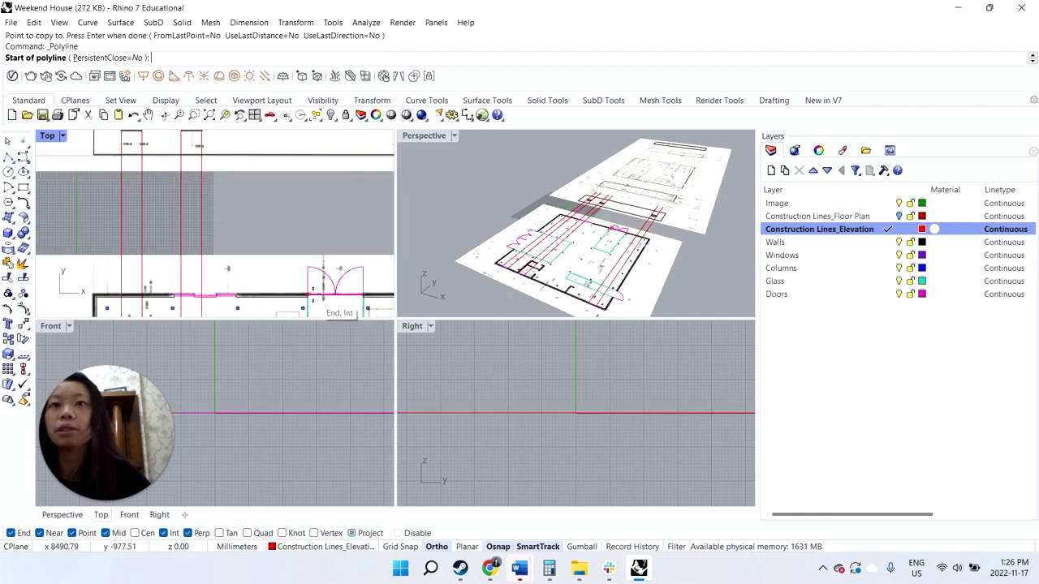
{"action": "left_click", "coordinate": [316, 293]}
{"action": "scroll", "coordinate": [316, 293], "scroll_direction": "down", "scroll_amount": 5}
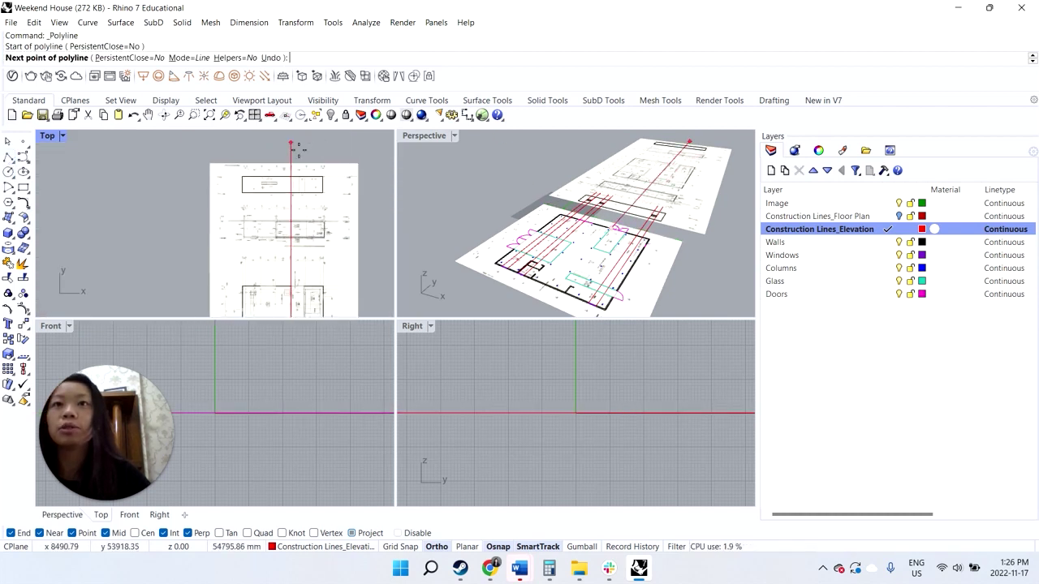
{"action": "left_click", "coordinate": [291, 153]}
{"action": "key", "text": "Return"}
{"action": "scroll", "coordinate": [294, 219], "scroll_direction": "down", "scroll_amount": 5}
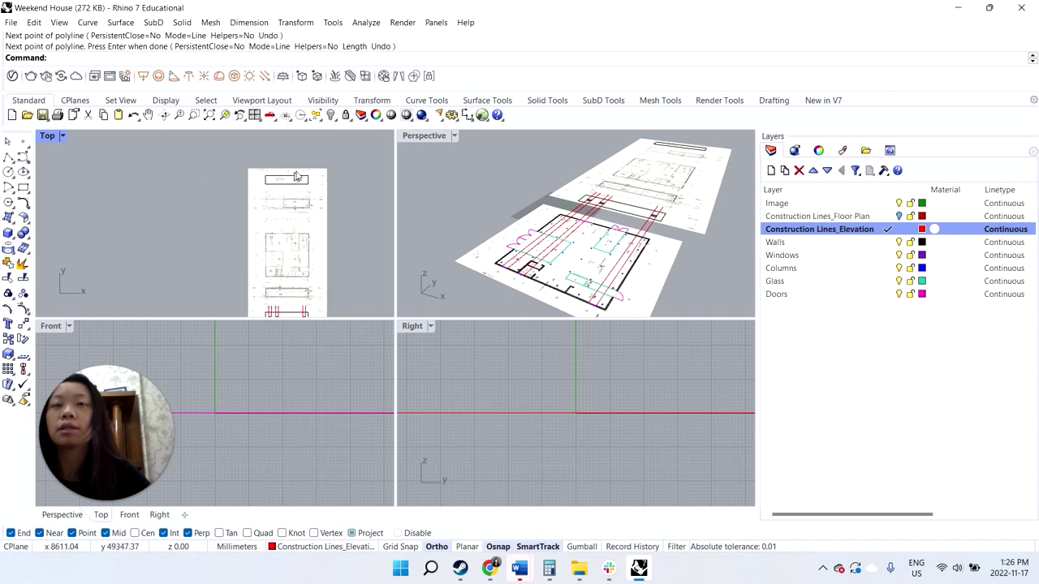
{"action": "scroll", "coordinate": [293, 221], "scroll_direction": "up", "scroll_amount": 5}
- Draw a vertical construction line from the outer corner of the double door's left jamb up past the topmost elevation
{"action": "left_click", "coordinate": [8, 158]}
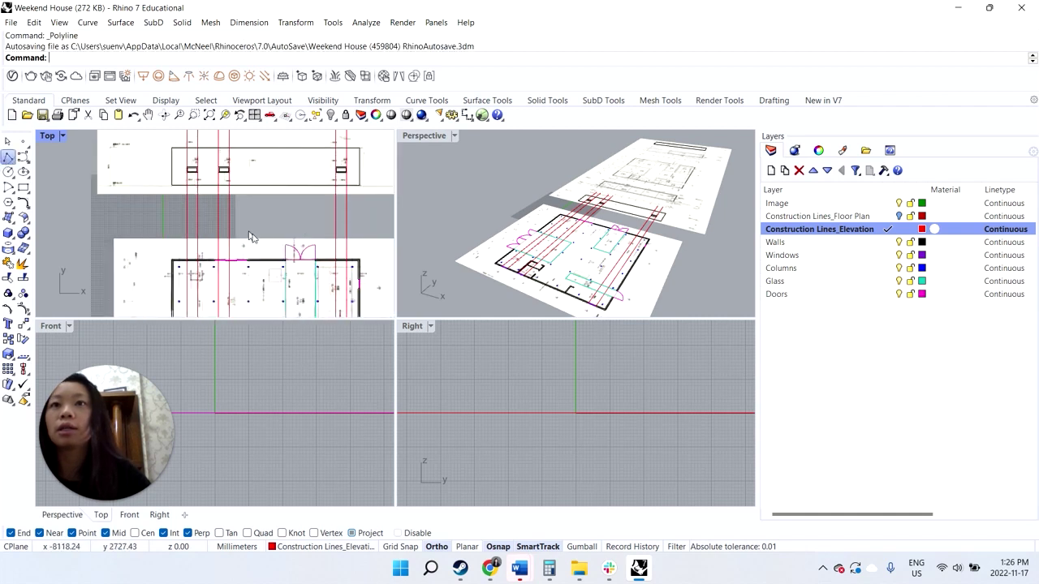
{"action": "scroll", "coordinate": [278, 264], "scroll_direction": "up", "scroll_amount": 2}
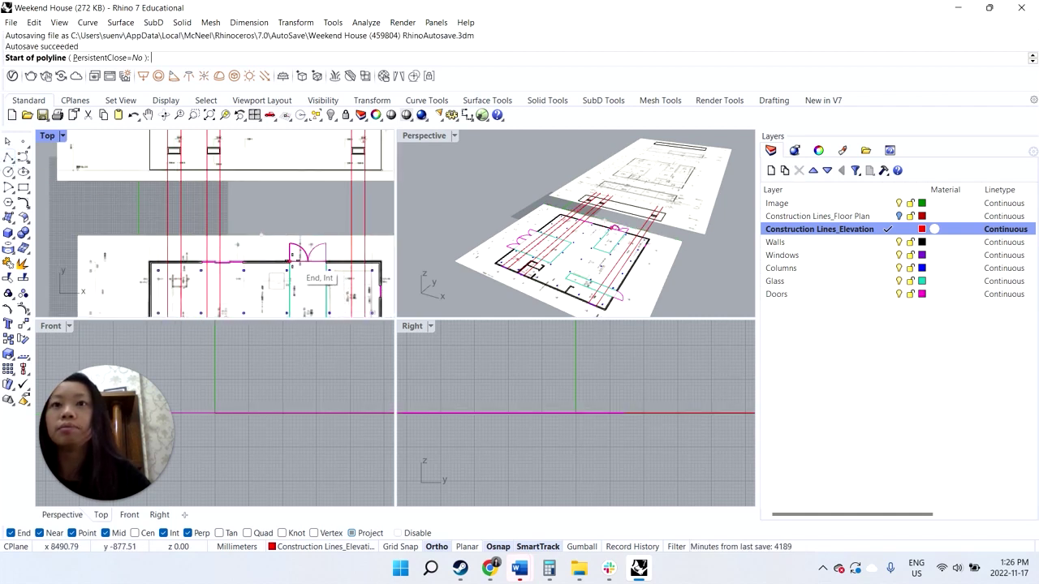
{"action": "left_click", "coordinate": [290, 261]}
{"action": "scroll", "coordinate": [289, 265], "scroll_direction": "down", "scroll_amount": 6}
{"action": "scroll", "coordinate": [285, 244], "scroll_direction": "down", "scroll_amount": 4}
{"action": "scroll", "coordinate": [285, 162], "scroll_direction": "up", "scroll_amount": 3}
{"action": "left_click", "coordinate": [285, 149]}
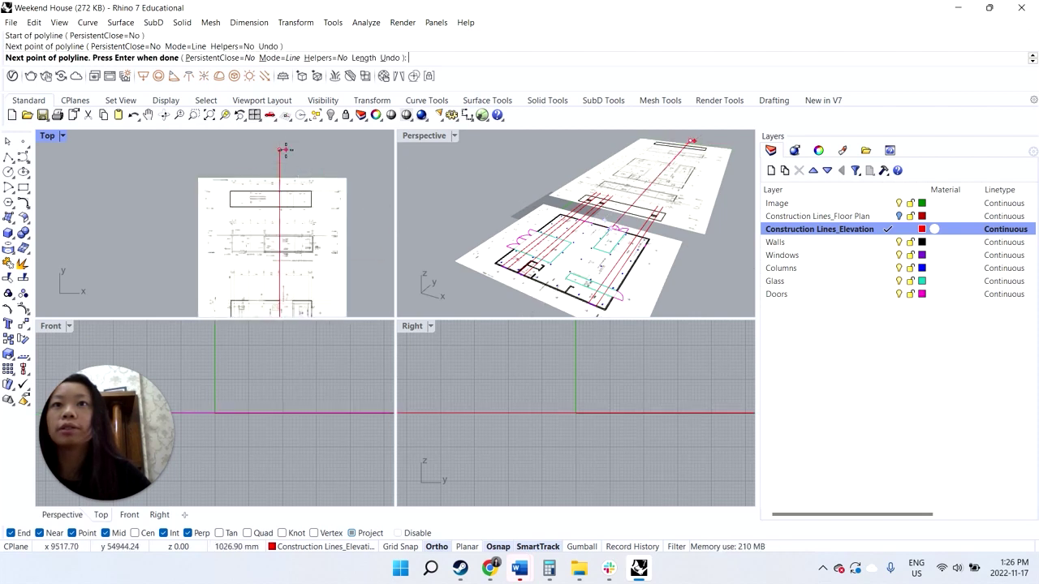
{"action": "key", "text": "Return"}
- Copy the construction line at the double door's left jamb to the outer corner of its right jamb
{"action": "left_click", "coordinate": [280, 166]}
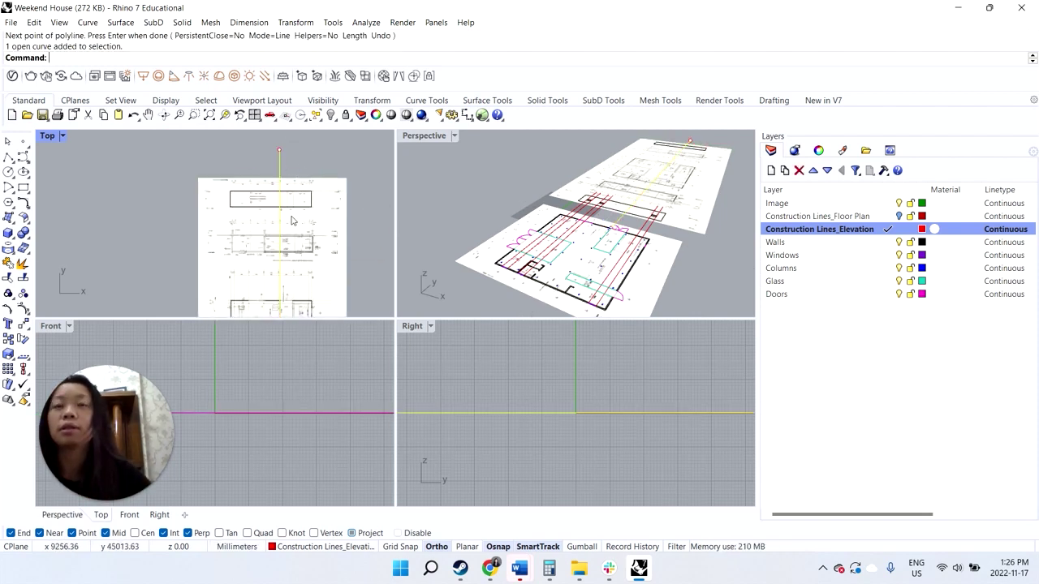
{"action": "scroll", "coordinate": [284, 213], "scroll_direction": "down", "scroll_amount": 5}
{"action": "scroll", "coordinate": [286, 268], "scroll_direction": "up", "scroll_amount": 5}
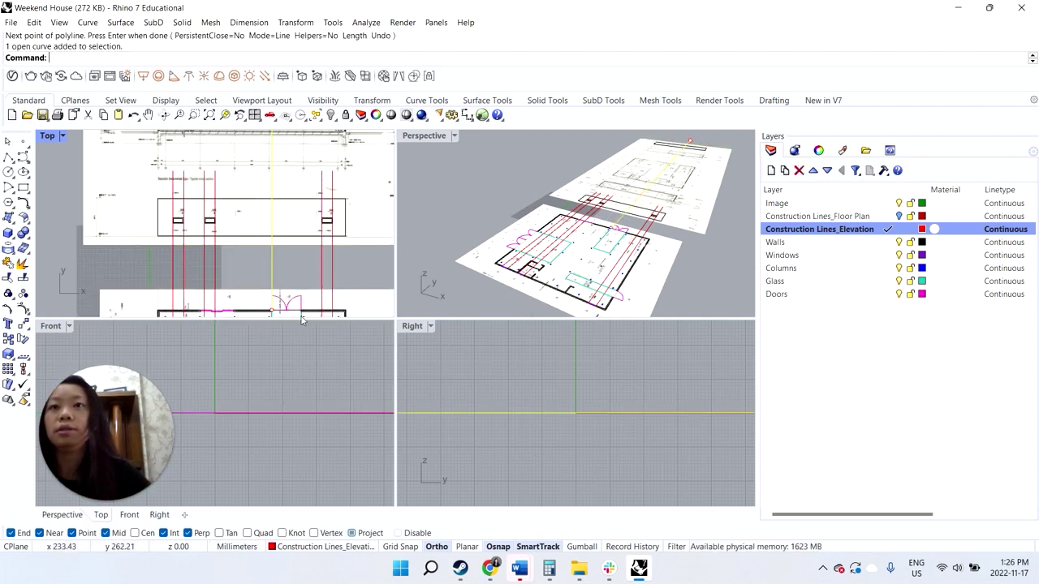
{"action": "type", "text": "co"}
{"action": "key", "text": "Return"}
{"action": "scroll", "coordinate": [276, 308], "scroll_direction": "up", "scroll_amount": 4}
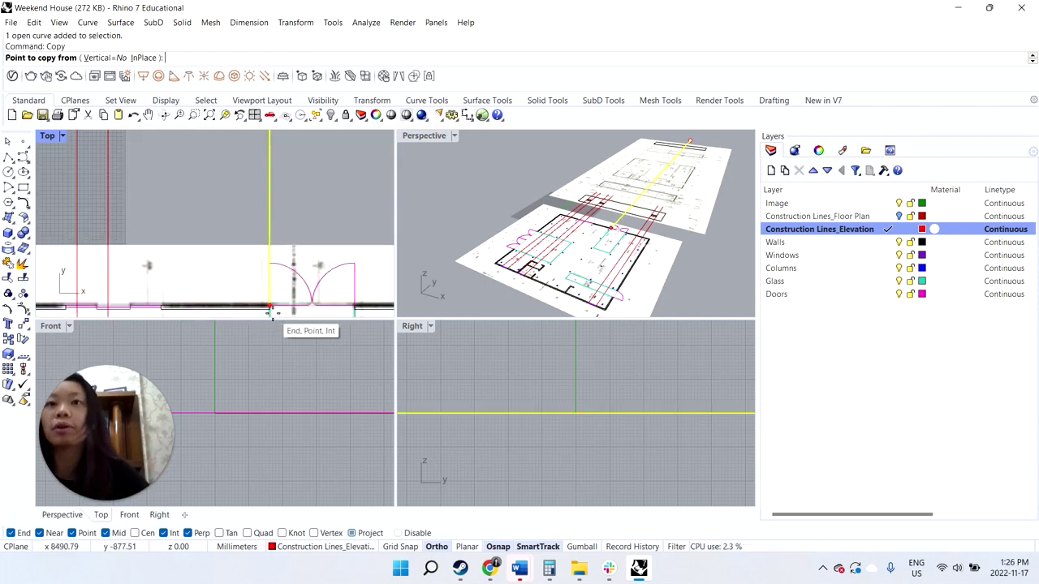
{"action": "left_click", "coordinate": [269, 297]}
{"action": "scroll", "coordinate": [269, 297], "scroll_direction": "down", "scroll_amount": 2}
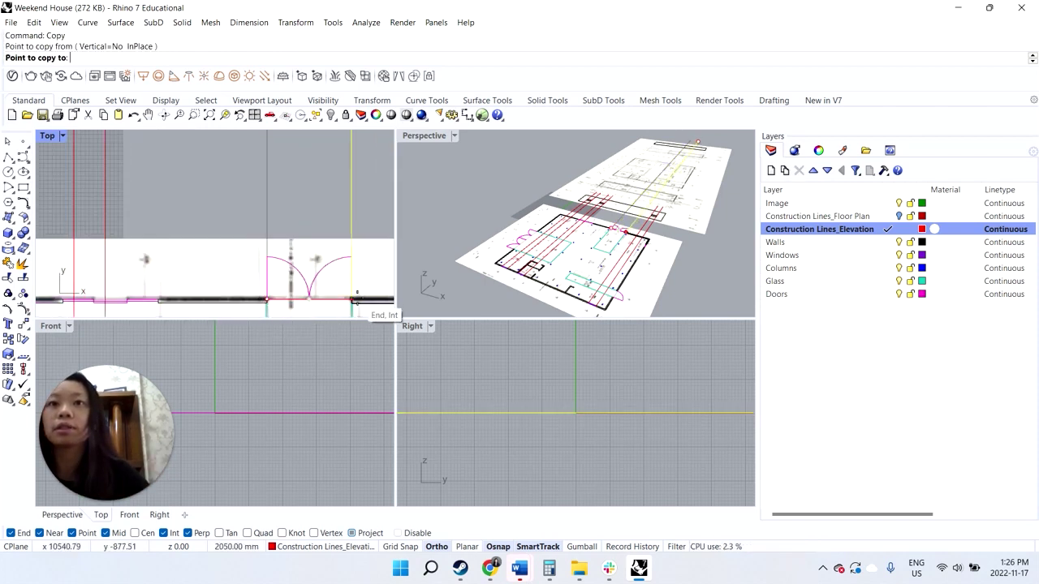
{"action": "scroll", "coordinate": [316, 291], "scroll_direction": "down", "scroll_amount": 1}
{"action": "scroll", "coordinate": [162, 292], "scroll_direction": "up", "scroll_amount": 1}
- Copy the same construction line to both ends and the two intermediate divisions of the window left of the double door
{"action": "left_click", "coordinate": [207, 297]}
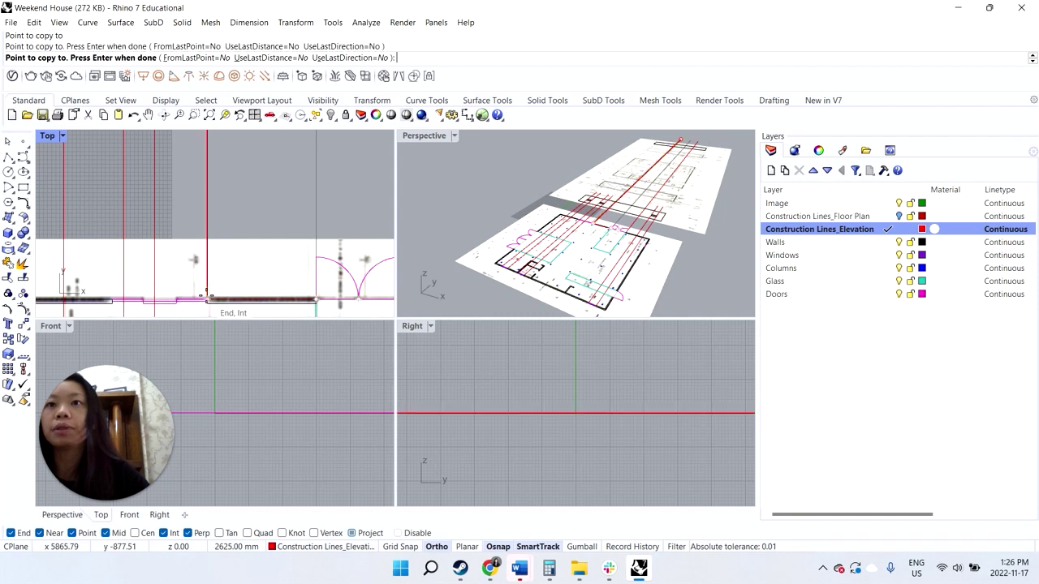
{"action": "left_click", "coordinate": [177, 297]}
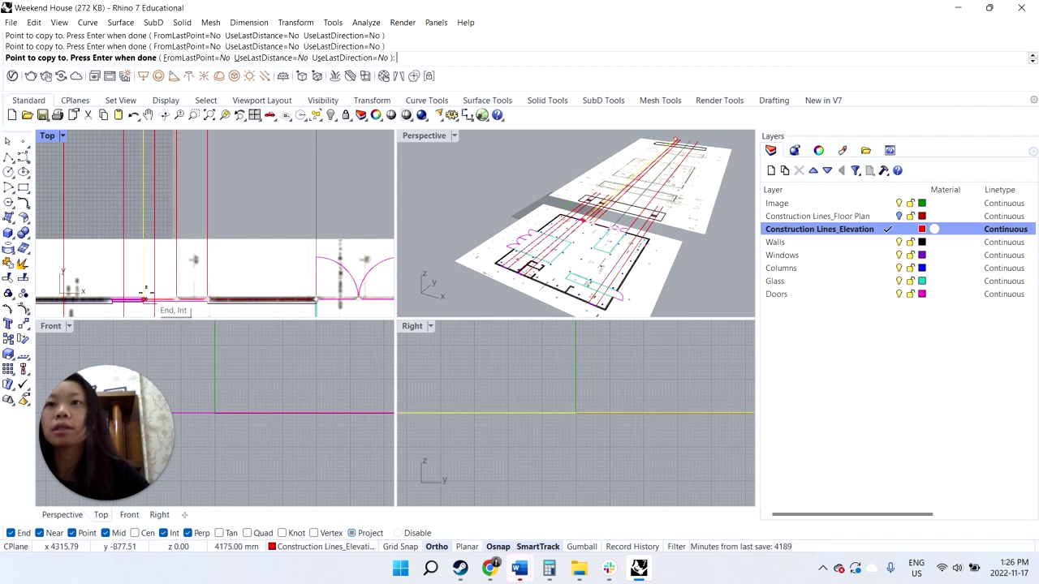
{"action": "key", "text": "Return"}
{"action": "scroll", "coordinate": [198, 237], "scroll_direction": "down", "scroll_amount": 4}
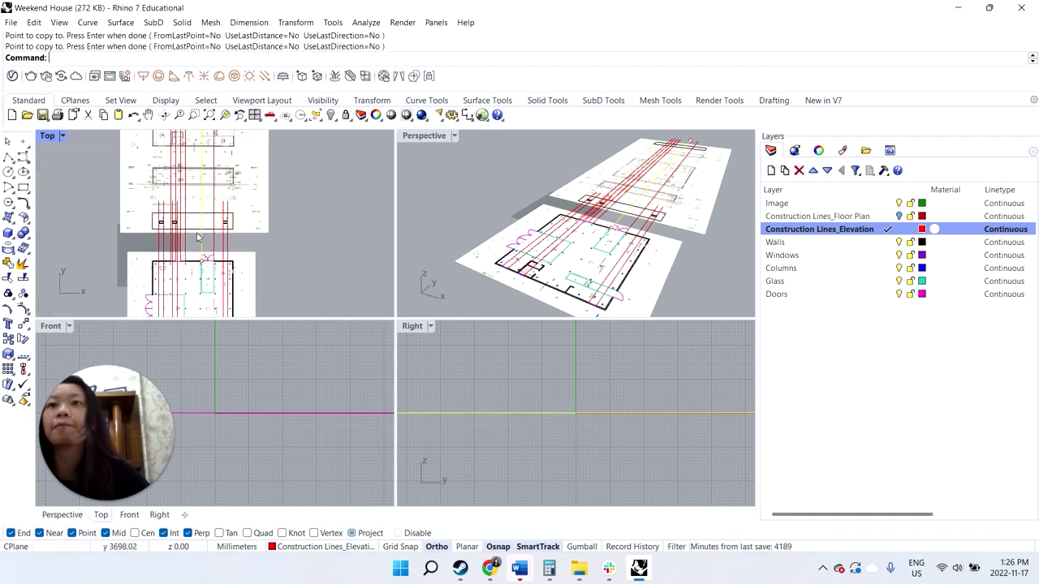
{"action": "scroll", "coordinate": [215, 215], "scroll_direction": "down", "scroll_amount": 2}
{"action": "middle_click", "coordinate": [175, 254]}
{"action": "left_click", "coordinate": [269, 206]}
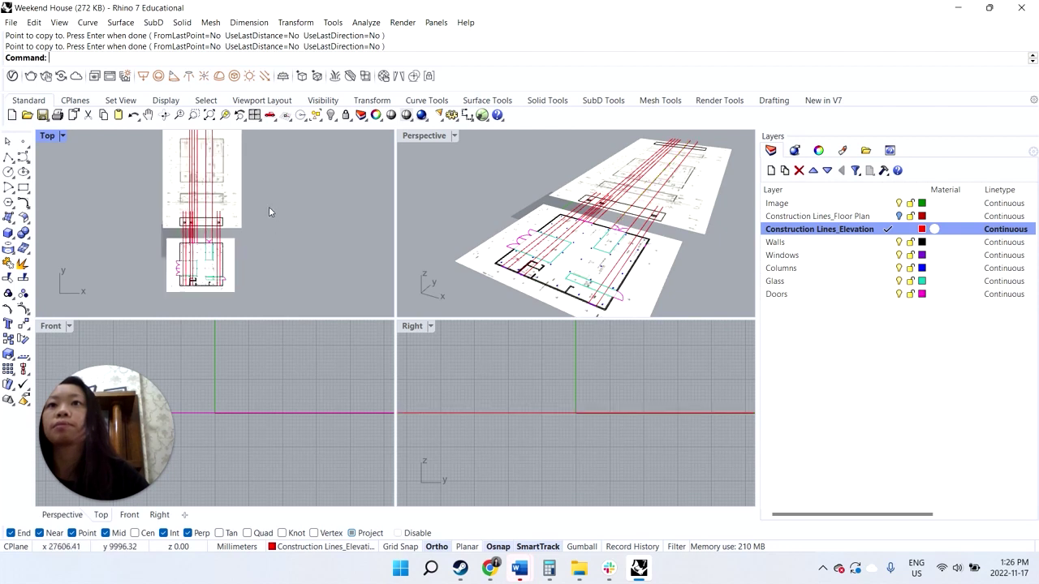
- Make Walls the current layer and draw vertical lines spanning the topmost elevation's outline along both double-door jamb construction lines
{"action": "scroll", "coordinate": [246, 177], "scroll_direction": "down", "scroll_amount": 2}
{"action": "scroll", "coordinate": [243, 176], "scroll_direction": "up", "scroll_amount": 5}
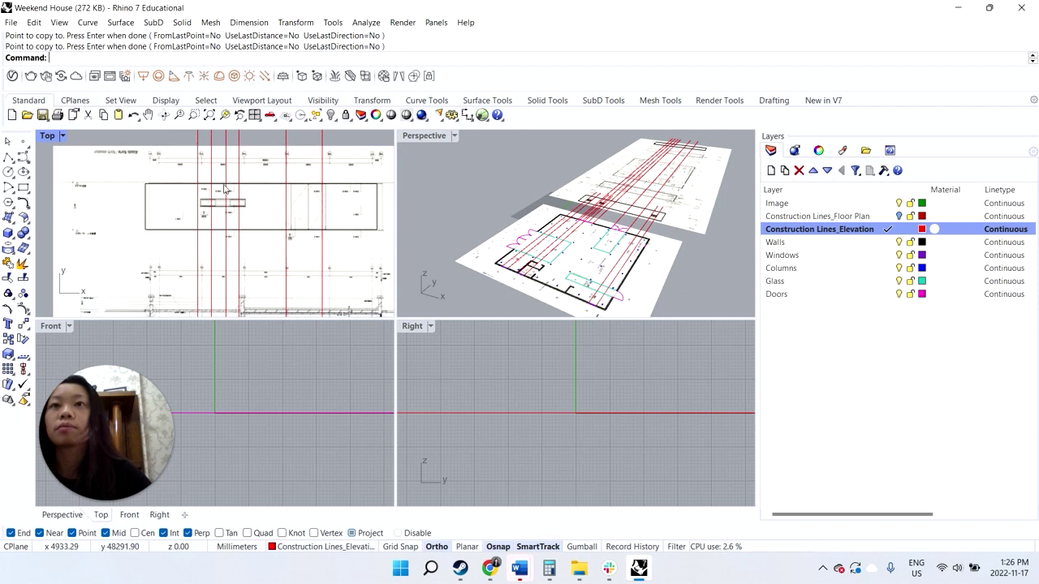
{"action": "scroll", "coordinate": [226, 190], "scroll_direction": "up", "scroll_amount": 3}
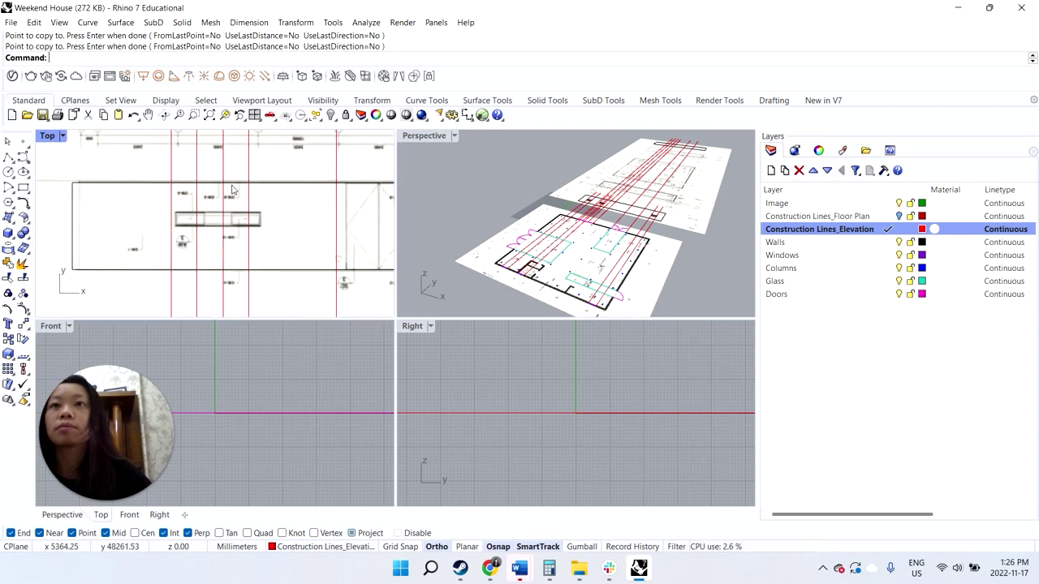
{"action": "left_click", "coordinate": [889, 242]}
{"action": "scroll", "coordinate": [138, 191], "scroll_direction": "down", "scroll_amount": 2}
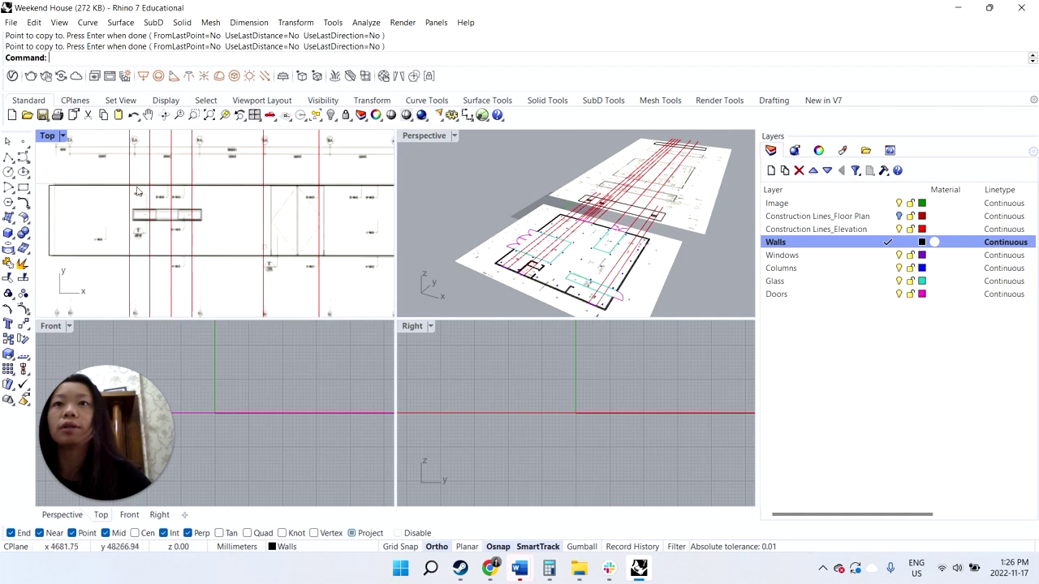
{"action": "left_click", "coordinate": [8, 157]}
{"action": "left_click", "coordinate": [263, 186]}
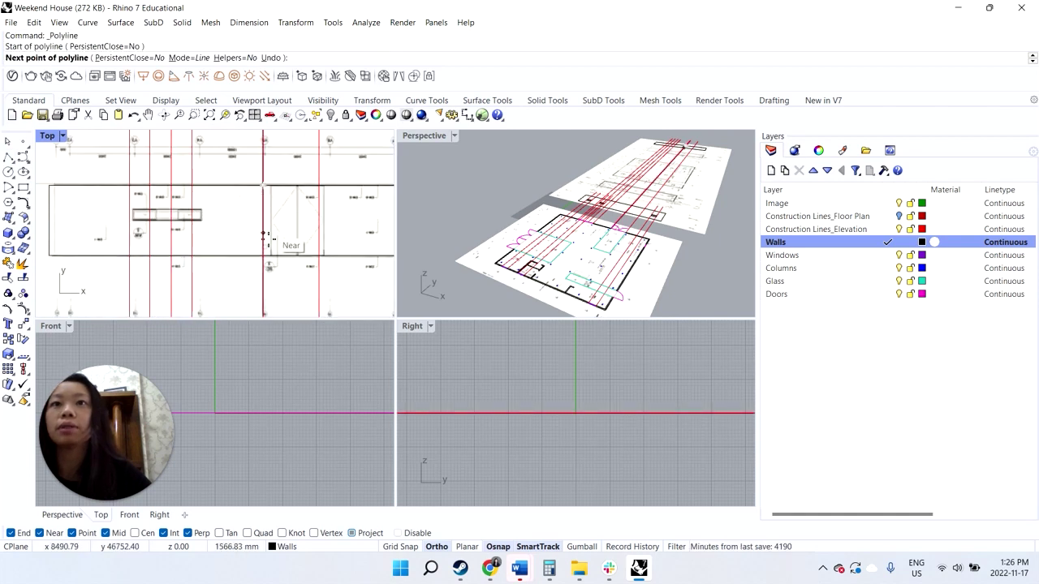
{"action": "left_click", "coordinate": [313, 257]}
{"action": "key", "text": "Return"}
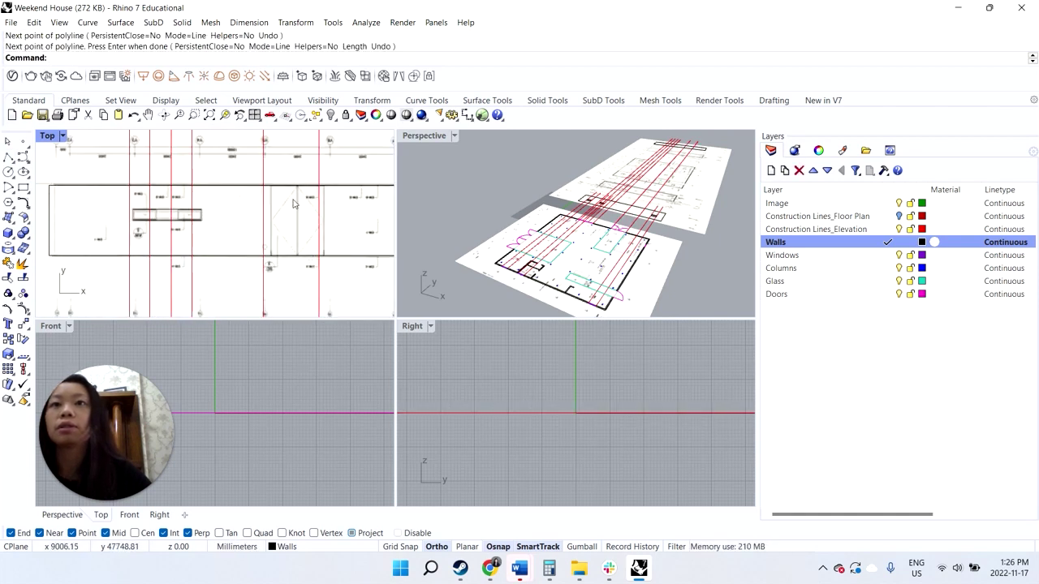
{"action": "key", "text": "Return"}
{"action": "left_click", "coordinate": [318, 186]}
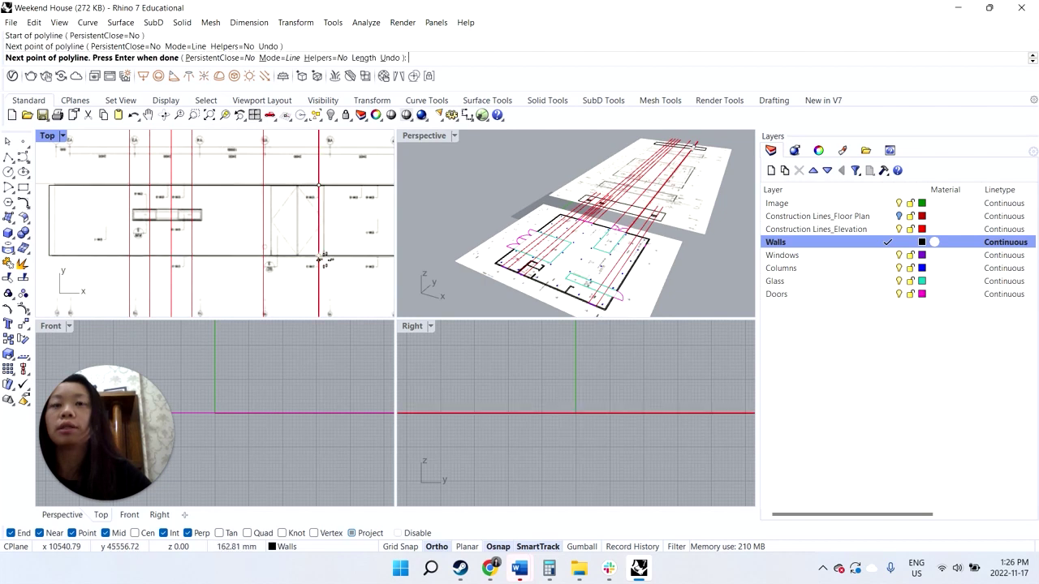
{"action": "key", "text": "Return"}
- Draw the window's closed rectangle, 2300 mm wide, between the outermost window construction lines at the reference window's height on the topmost elevation
{"action": "key", "text": "Return"}
{"action": "scroll", "coordinate": [130, 215], "scroll_direction": "up", "scroll_amount": 3}
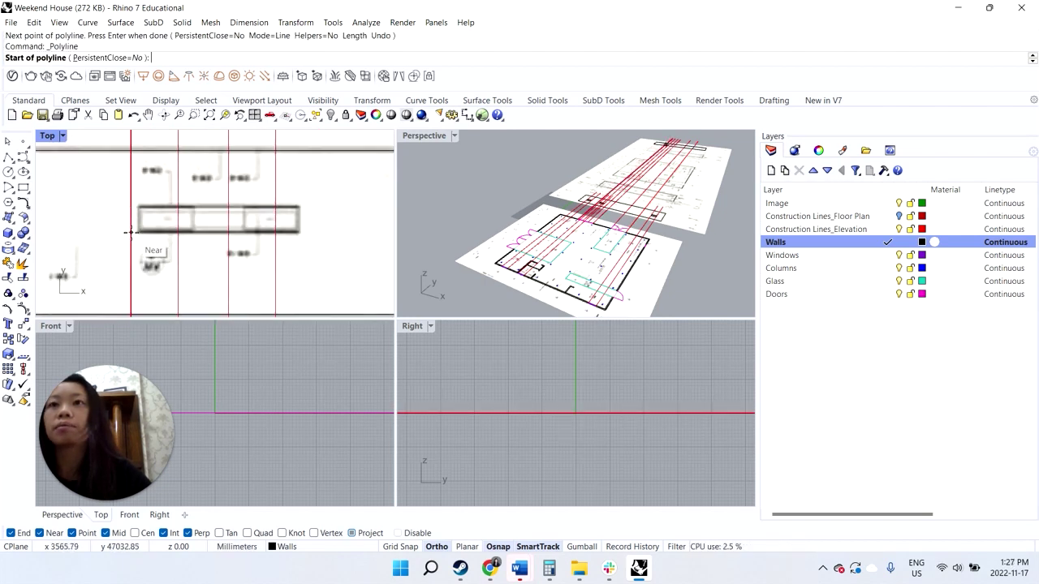
{"action": "left_click", "coordinate": [130, 232]}
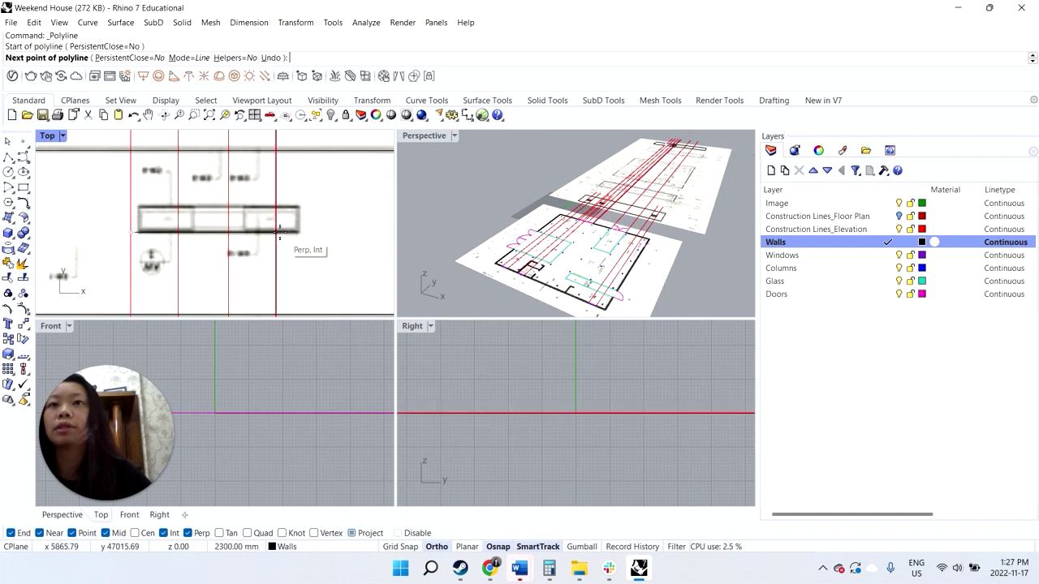
{"action": "left_click", "coordinate": [276, 232]}
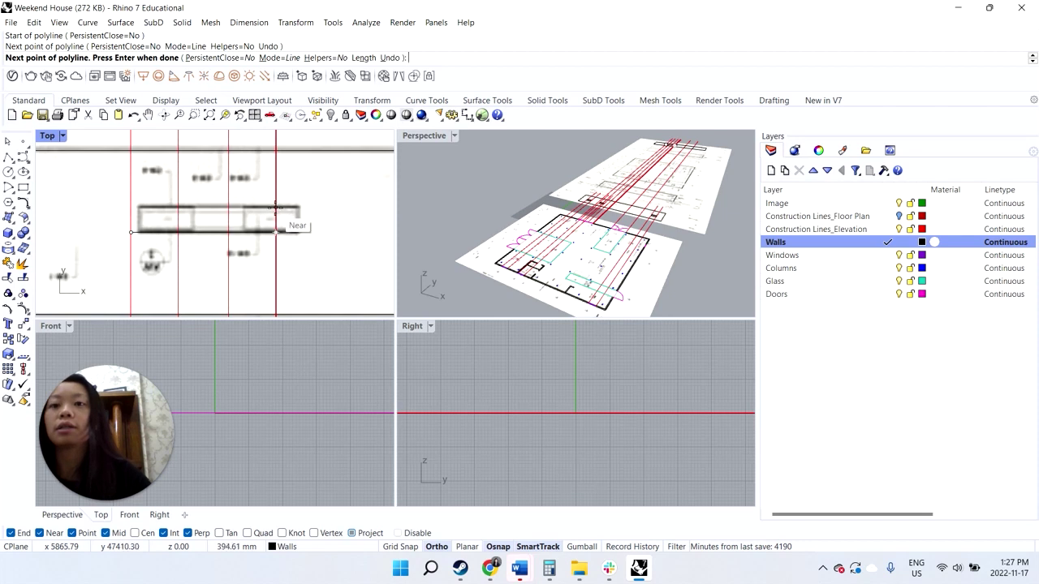
{"action": "left_click", "coordinate": [276, 204]}
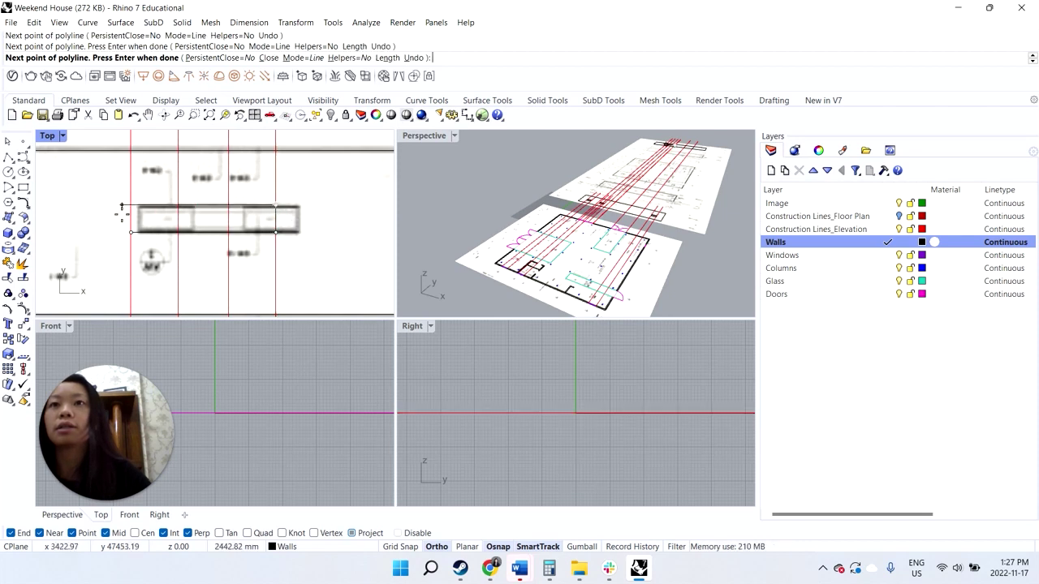
{"action": "left_click", "coordinate": [129, 207]}
{"action": "left_click", "coordinate": [131, 234]}
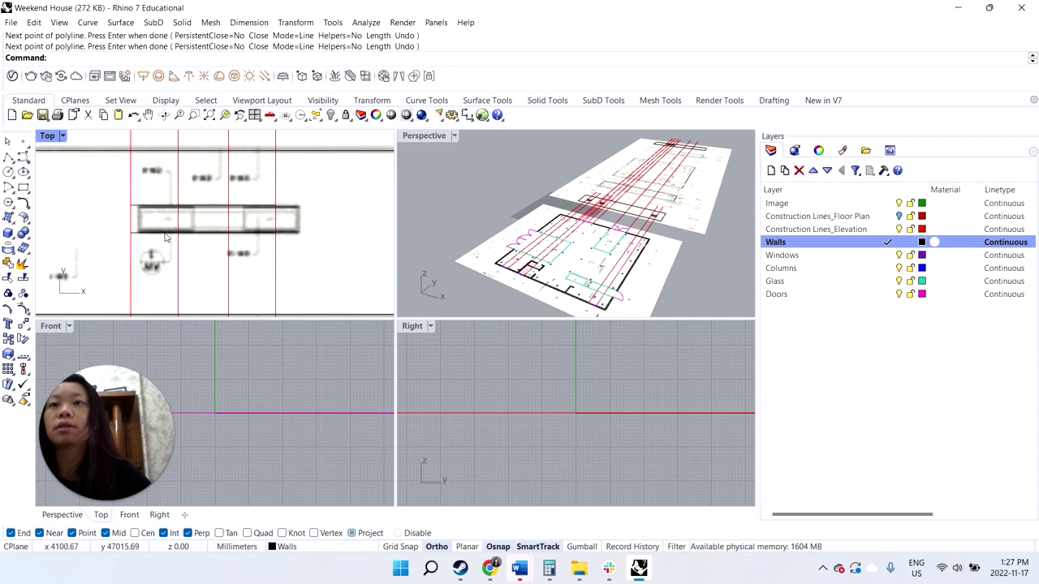
- Offset the window rectangle 50 mm inward to form the outer frame
{"action": "left_click", "coordinate": [160, 237]}
{"action": "left_click", "coordinate": [199, 266]}
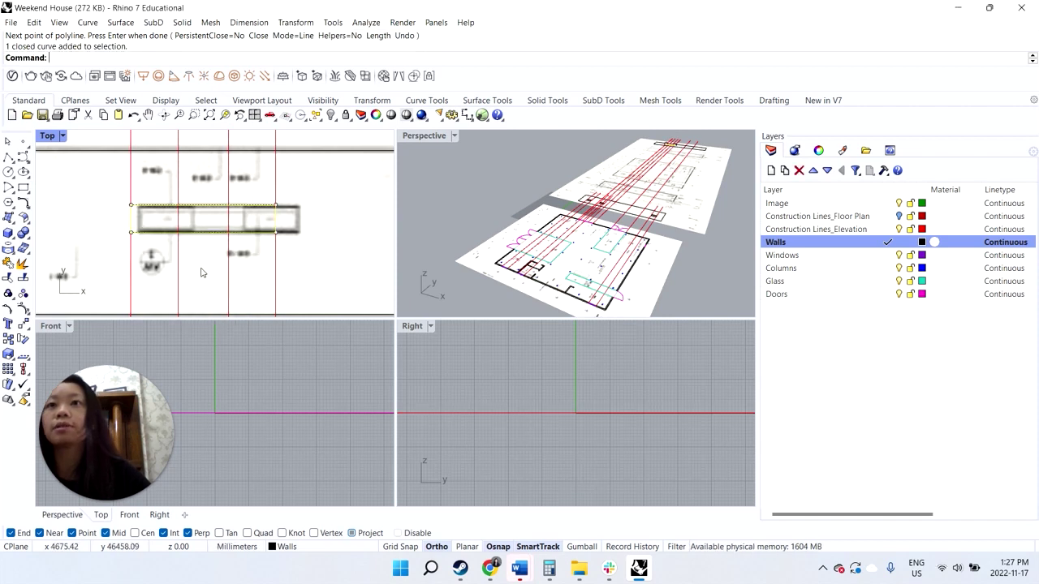
{"action": "type", "text": "offset"}
{"action": "key", "text": "Return"}
{"action": "type", "text": "25"}
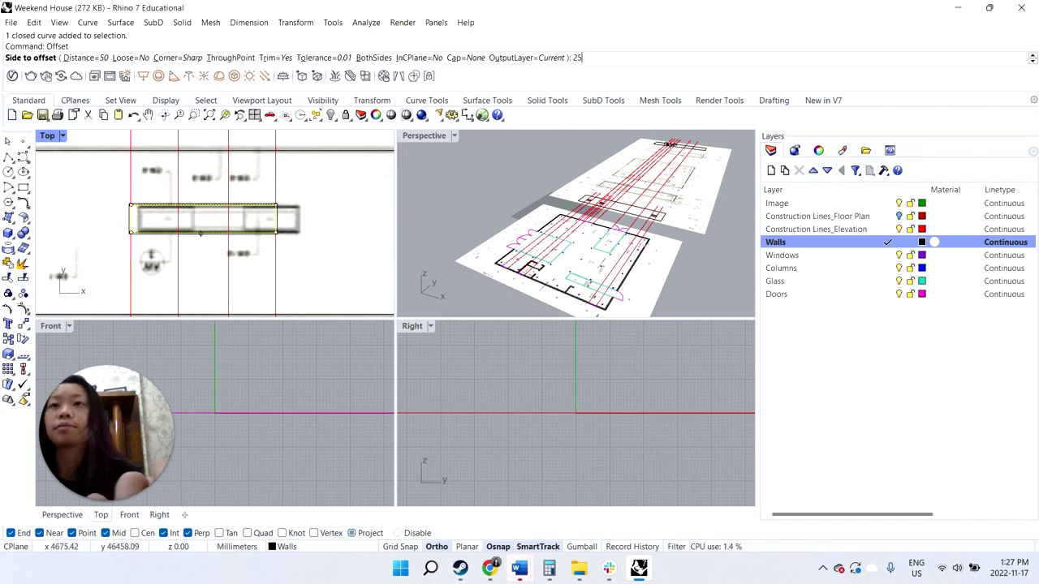
{"action": "key", "text": "BackSpace"}
{"action": "key", "text": "BackSpace"}
{"action": "type", "text": "50"}
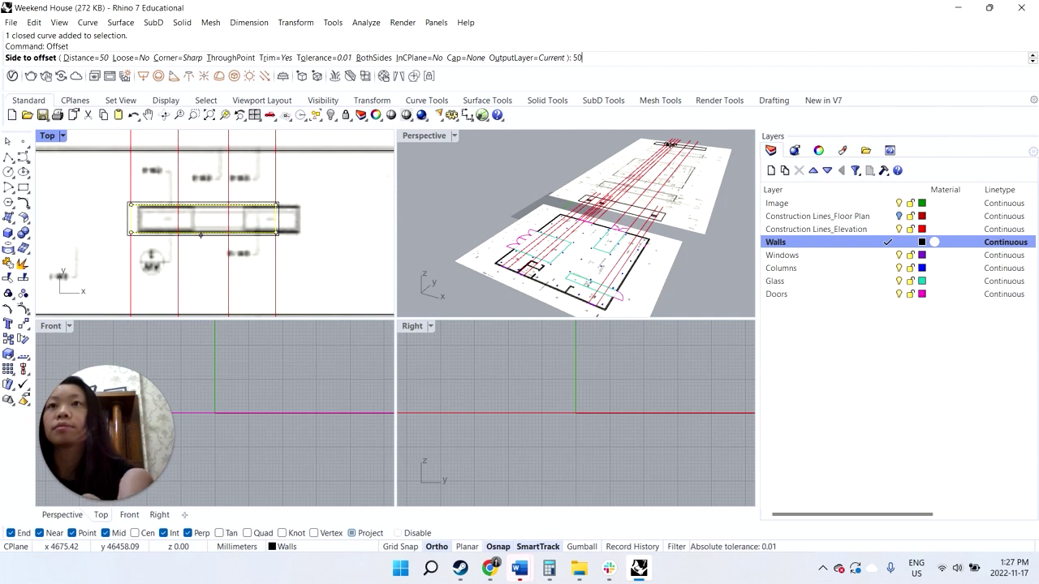
{"action": "key", "text": "Return"}
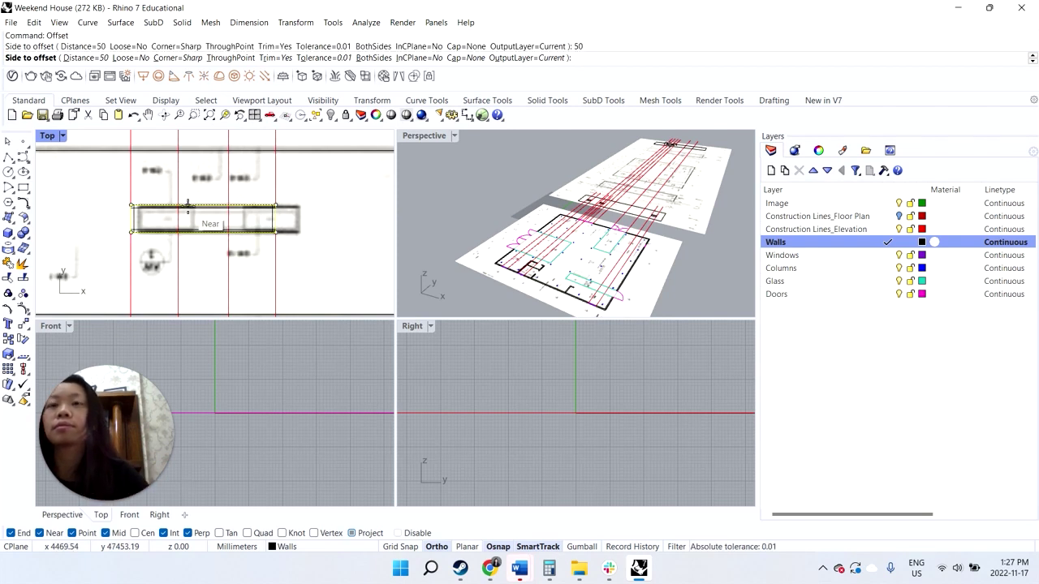
{"action": "left_click", "coordinate": [188, 206]}
- Draw two vertical divider lines inside the window's inner rectangle along the two intermediate construction lines
{"action": "left_click", "coordinate": [8, 157]}
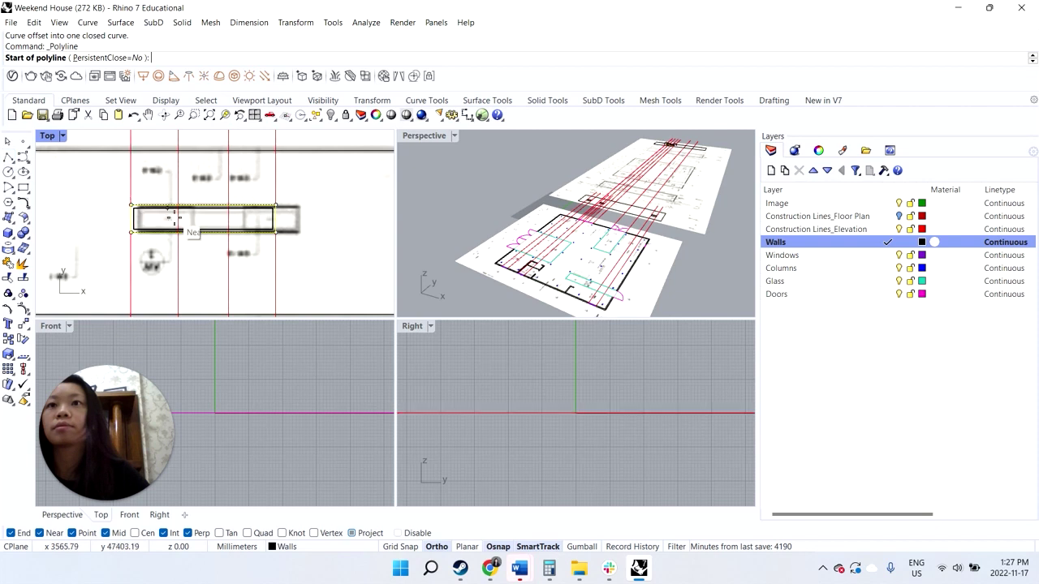
{"action": "scroll", "coordinate": [213, 229], "scroll_direction": "up", "scroll_amount": 2}
{"action": "left_click", "coordinate": [240, 197]}
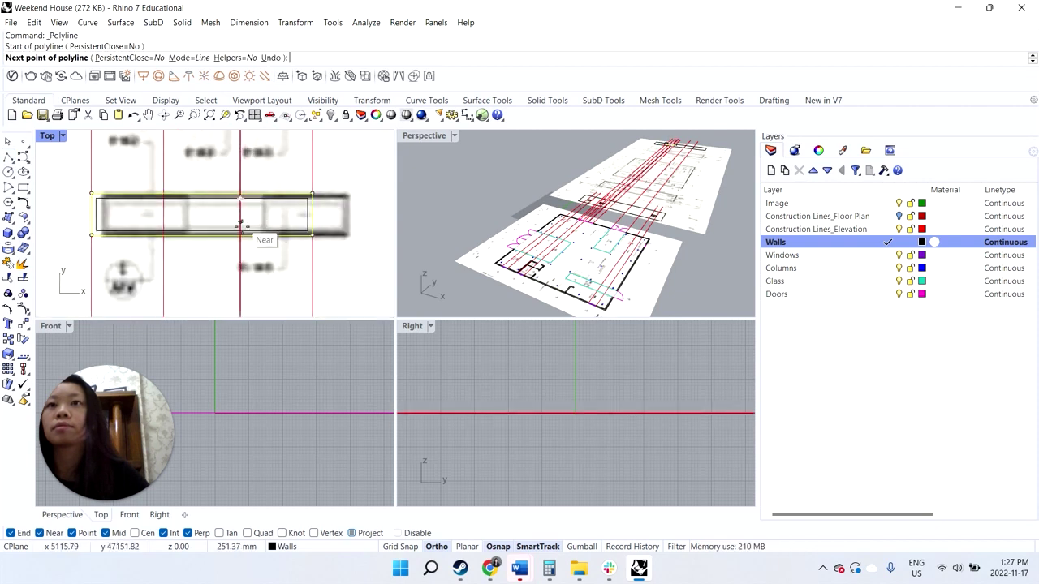
{"action": "left_click", "coordinate": [240, 230]}
{"action": "right_click", "coordinate": [248, 228]}
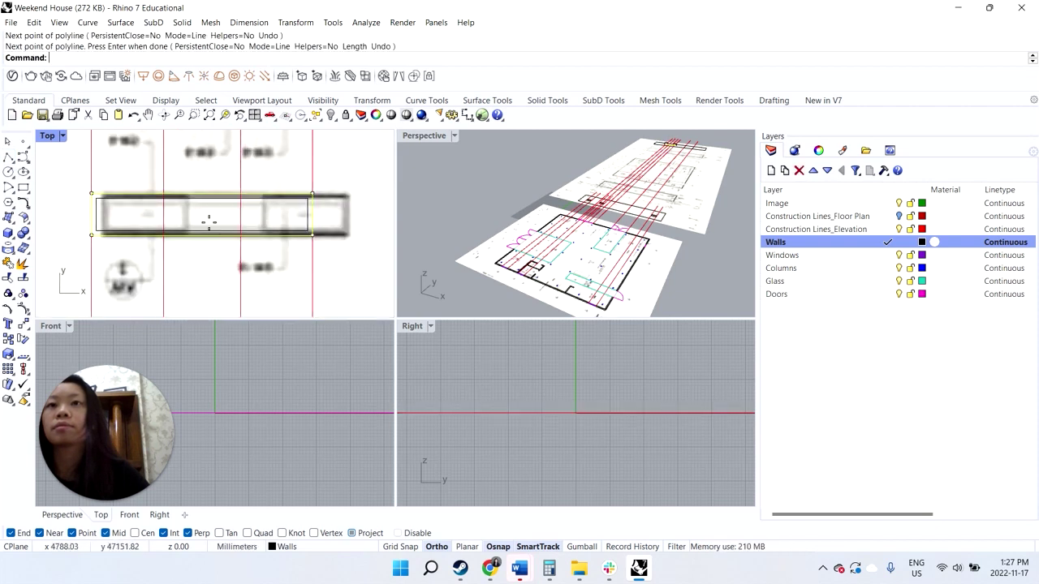
{"action": "right_click", "coordinate": [209, 225]}
{"action": "left_click", "coordinate": [163, 197]}
{"action": "left_click", "coordinate": [163, 231]}
{"action": "right_click", "coordinate": [168, 227]}
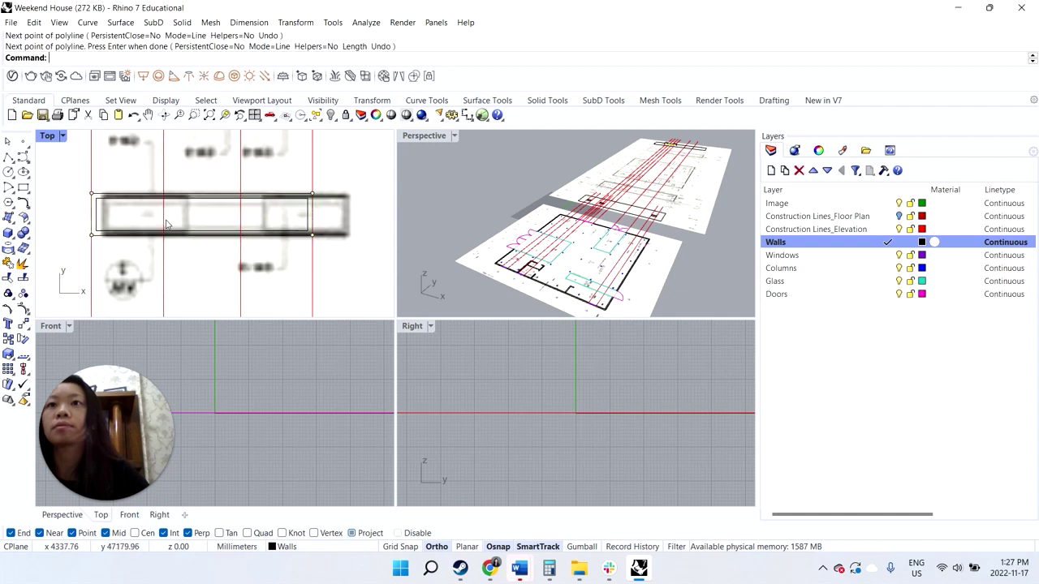
- Offset the window's left divider line 50 mm to the right
{"action": "left_click", "coordinate": [168, 226]}
{"action": "left_click", "coordinate": [199, 258]}
{"action": "type", "text": "offset"}
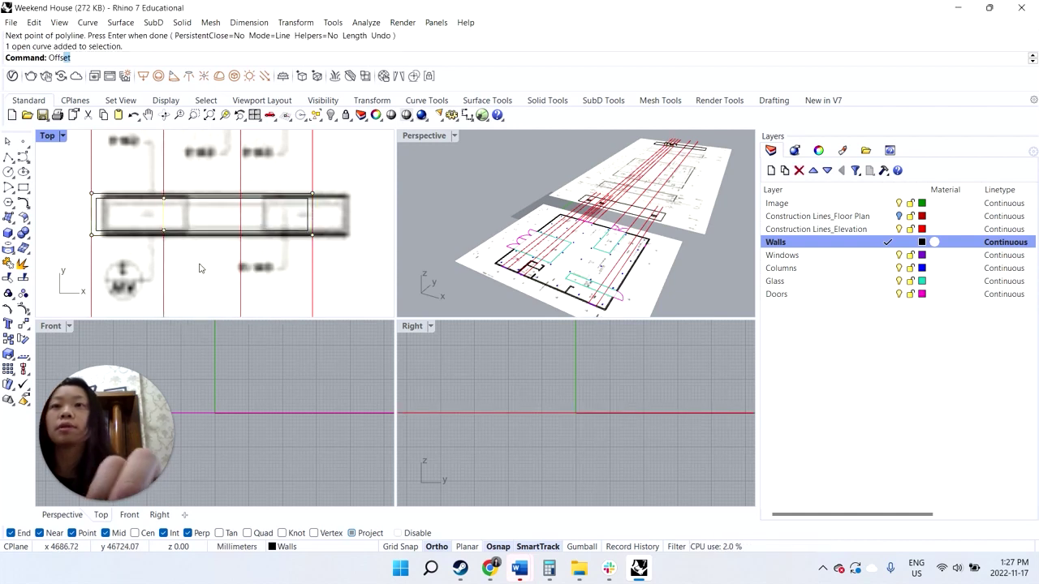
{"action": "key", "text": "Return"}
{"action": "type", "text": "50"}
{"action": "key", "text": "Return"}
{"action": "left_click", "coordinate": [180, 250]}
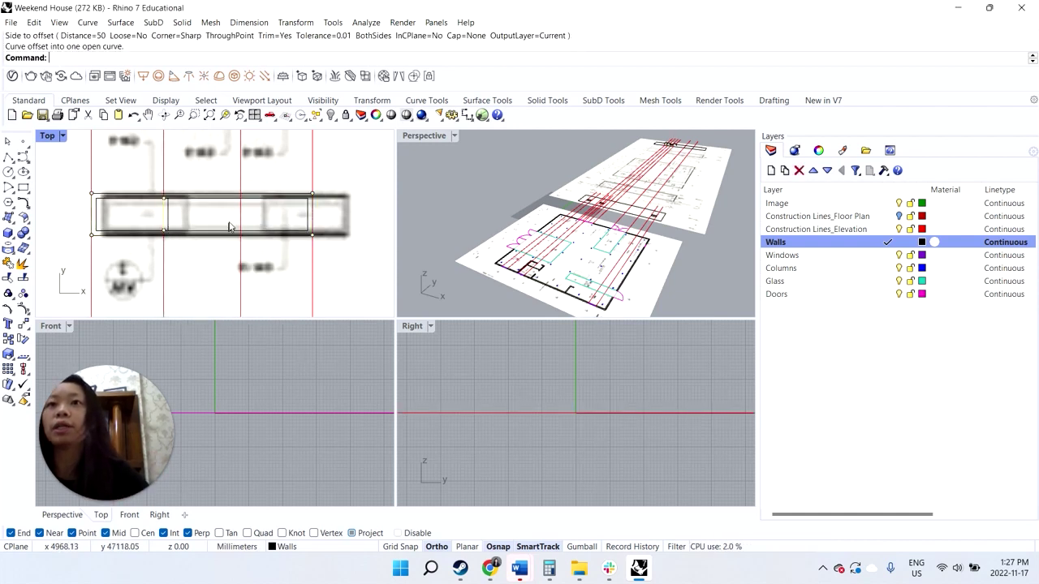
- Offset the window's right divider line 50 mm to the left
{"action": "left_click", "coordinate": [241, 219]}
{"action": "left_click", "coordinate": [280, 258]}
{"action": "key", "text": "Return"}
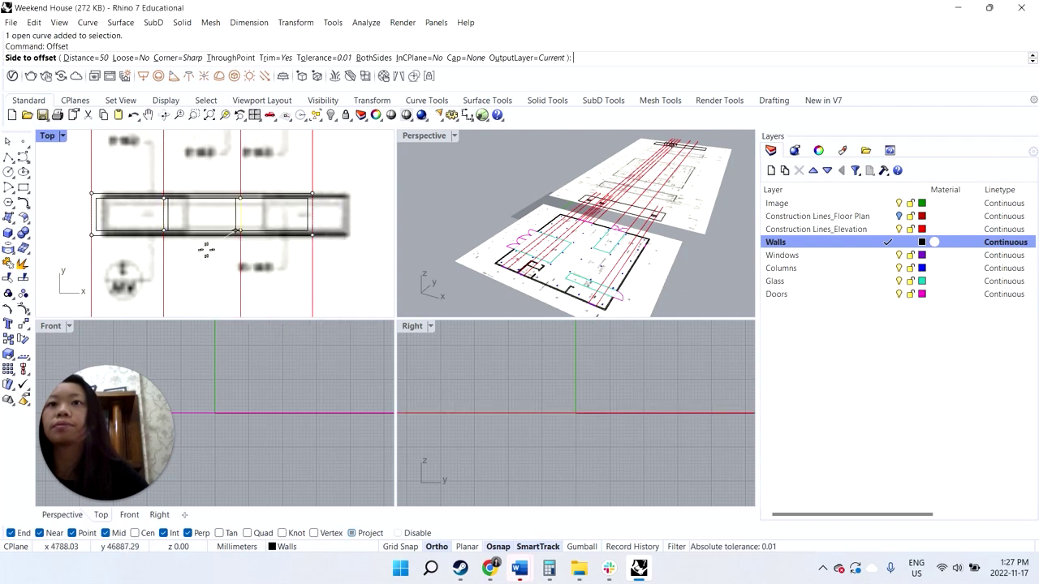
{"action": "scroll", "coordinate": [270, 252], "scroll_direction": "down", "scroll_amount": 5}
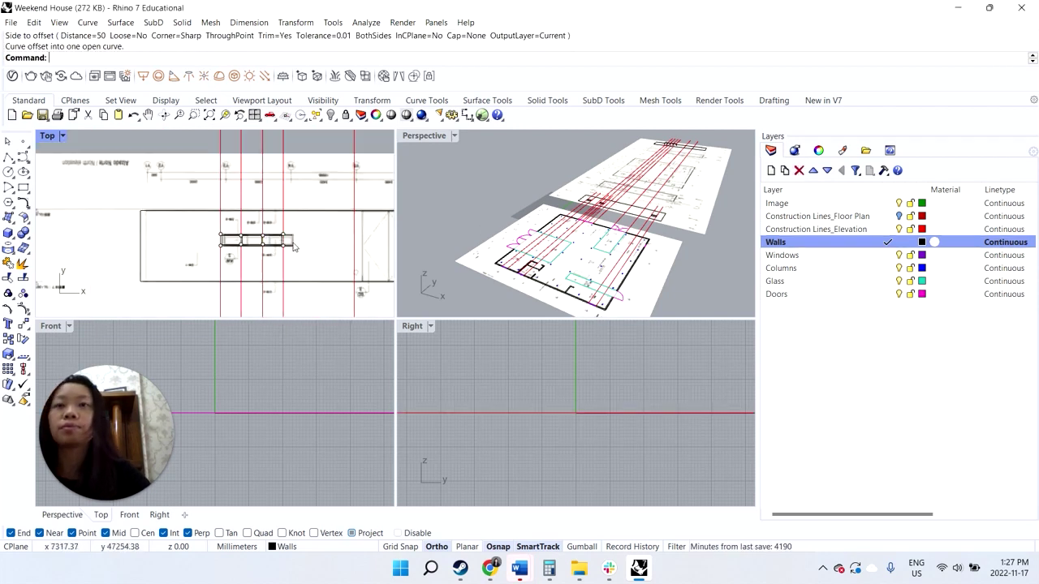
- Copy the double door's left-jamb construction line to the middle of the door opening, where the two leaves meet
{"action": "scroll", "coordinate": [233, 248], "scroll_direction": "down", "scroll_amount": 5}
{"action": "scroll", "coordinate": [278, 218], "scroll_direction": "up", "scroll_amount": 6}
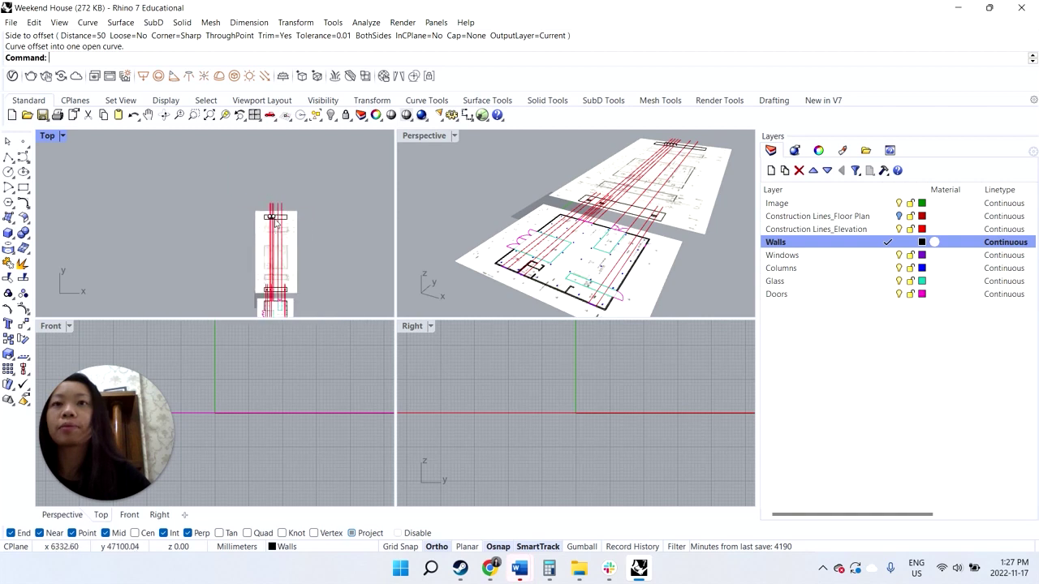
{"action": "left_click", "coordinate": [264, 240]}
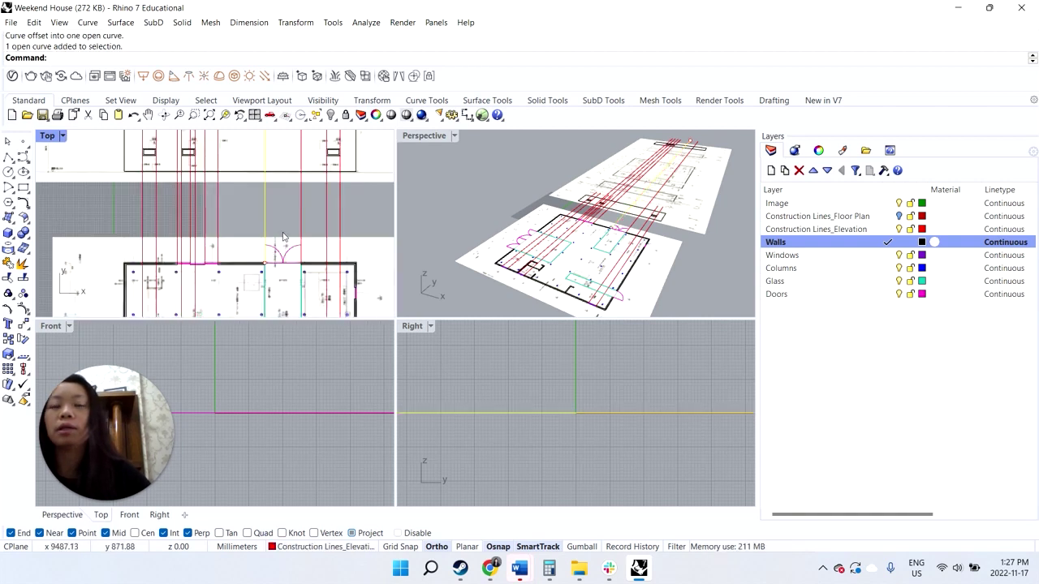
{"action": "type", "text": "Copy"}
{"action": "key", "text": "Return"}
{"action": "scroll", "coordinate": [302, 265], "scroll_direction": "up", "scroll_amount": 5}
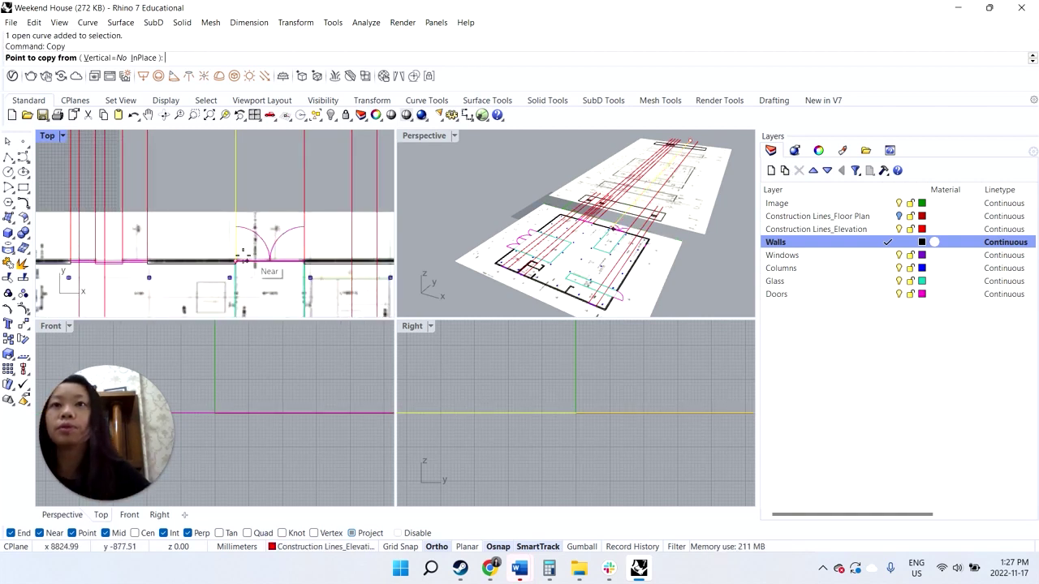
{"action": "left_click", "coordinate": [302, 262]}
{"action": "left_click", "coordinate": [302, 279]}
{"action": "key", "text": "Return"}
{"action": "scroll", "coordinate": [302, 278], "scroll_direction": "down", "scroll_amount": 8}
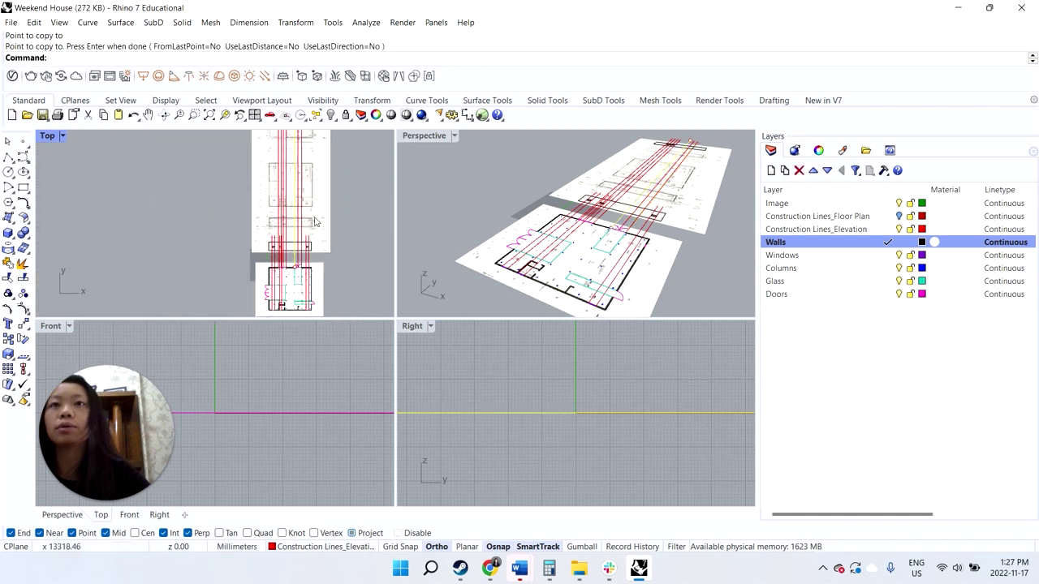
- Draw a vertical line for the double door's meeting edge along the middle construction line, from the topmost elevation's base to its upper edge
{"action": "scroll", "coordinate": [299, 149], "scroll_direction": "up", "scroll_amount": 10}
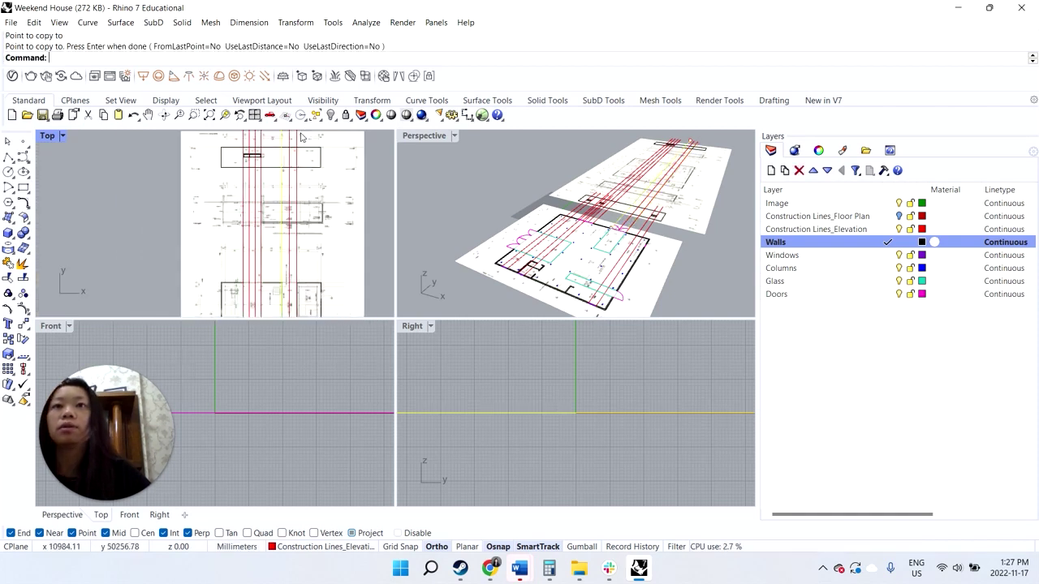
{"action": "scroll", "coordinate": [285, 195], "scroll_direction": "down", "scroll_amount": 3}
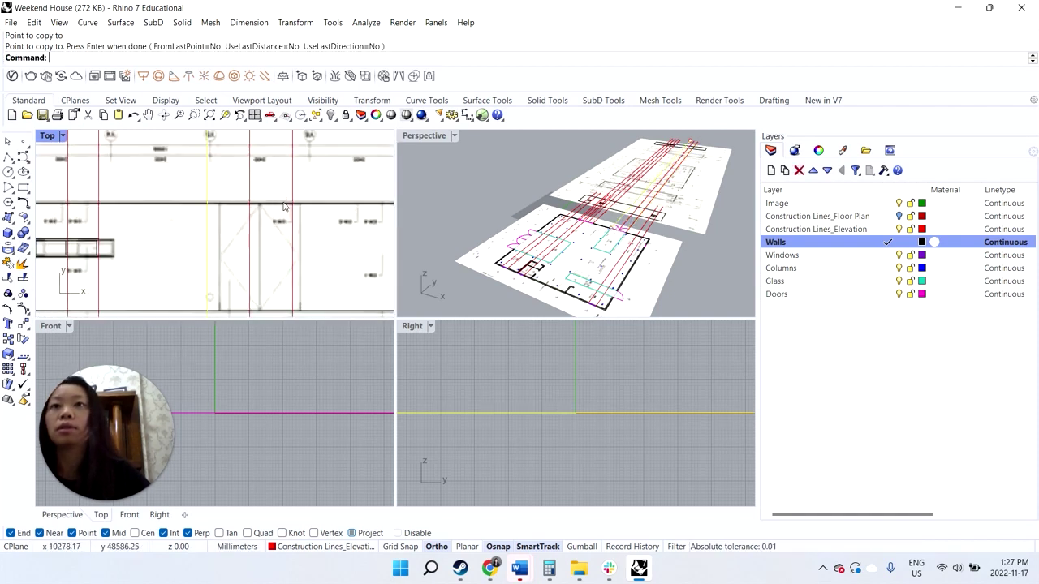
{"action": "left_click", "coordinate": [8, 157]}
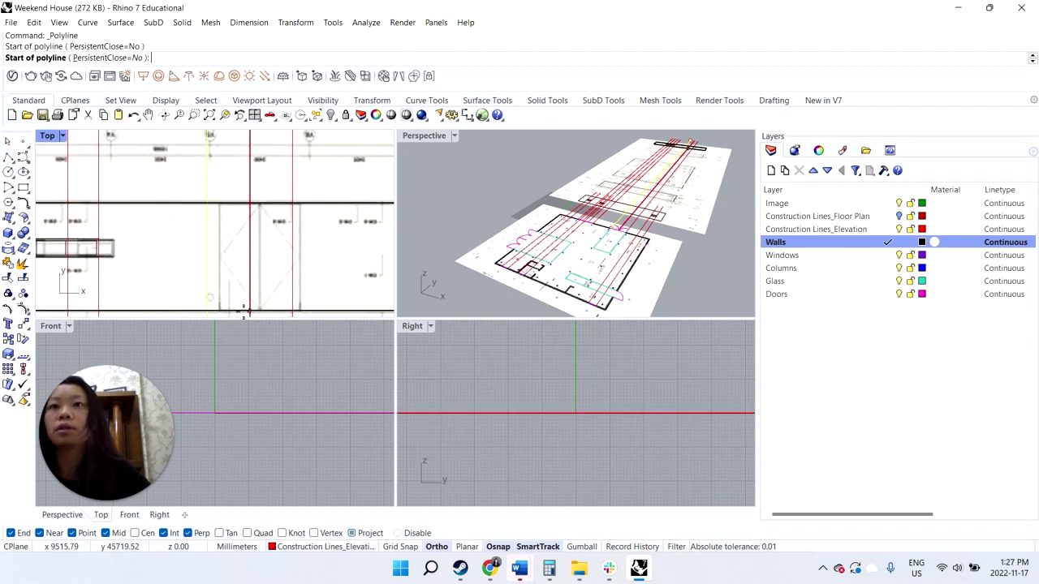
{"action": "left_click", "coordinate": [250, 311]}
{"action": "left_click", "coordinate": [250, 198]}
{"action": "key", "text": "Return"}
- Hide the Construction Lines_Elevation layer
{"action": "scroll", "coordinate": [236, 227], "scroll_direction": "down", "scroll_amount": 5}
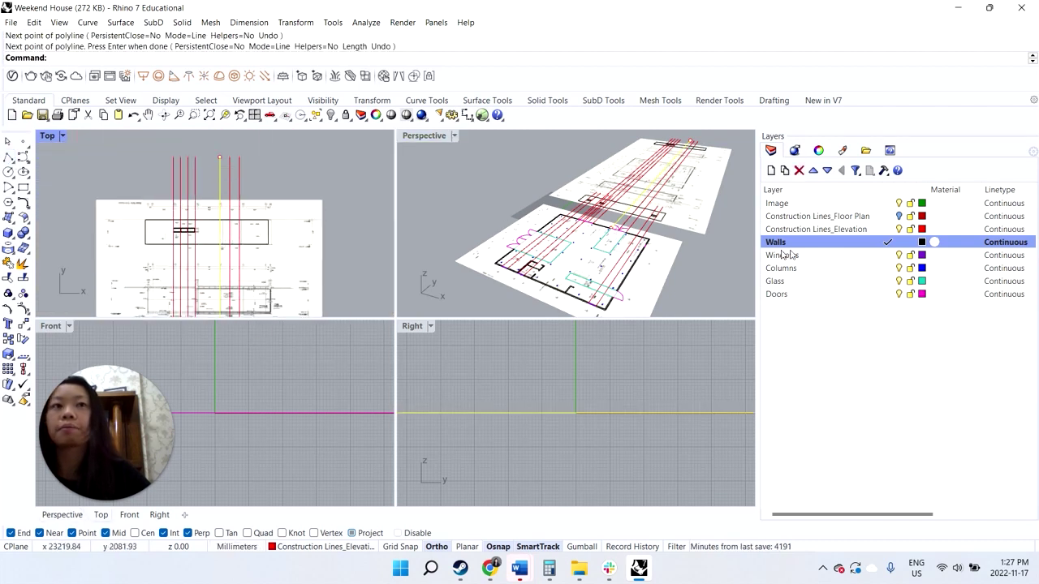
{"action": "left_click", "coordinate": [886, 229]}
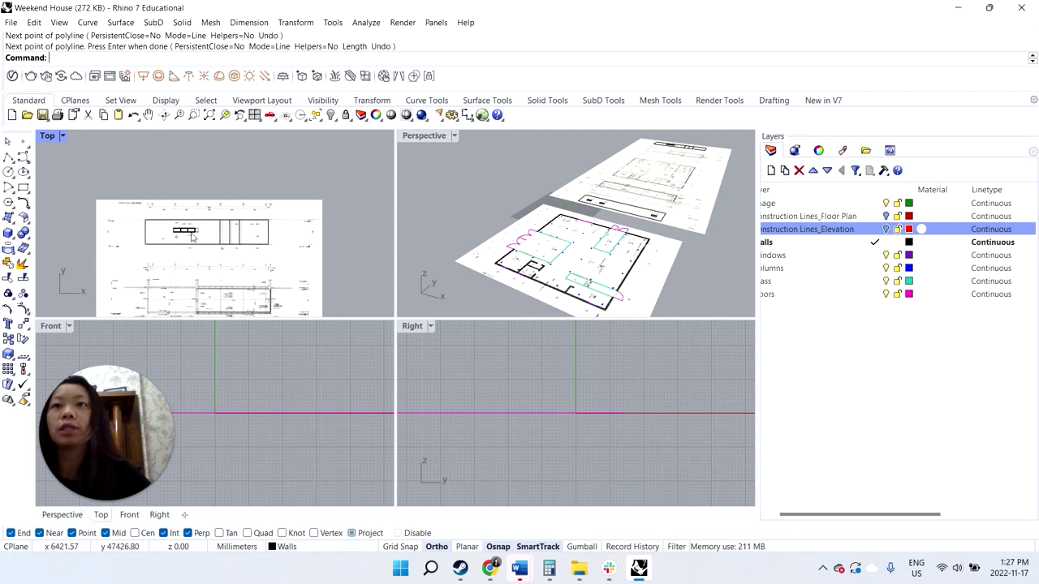
{"action": "scroll", "coordinate": [192, 237], "scroll_direction": "up", "scroll_amount": 3}
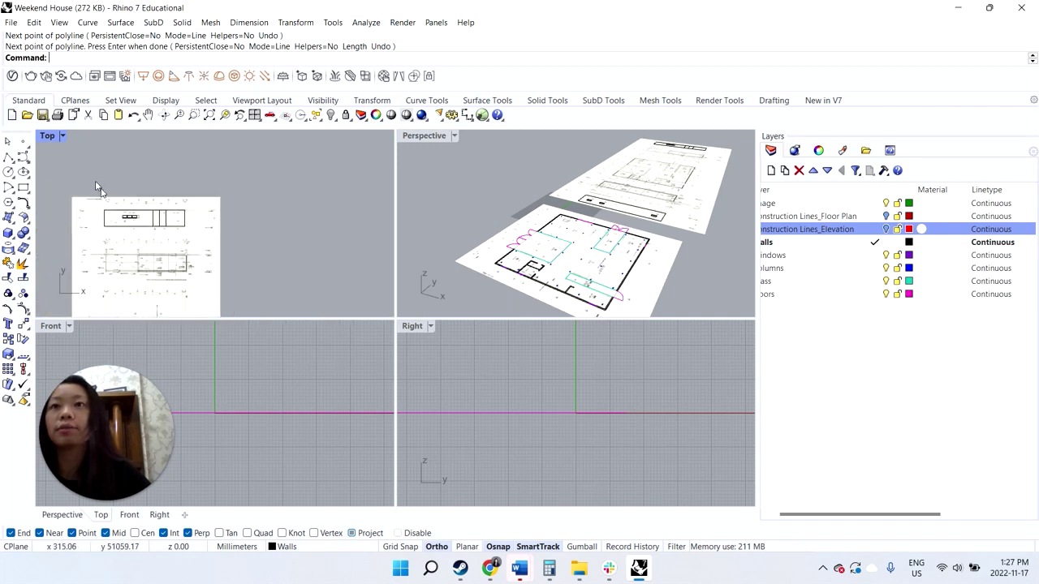
- Examine the topmost elevation's traced curves against the other drawings and the floor plan's openings
{"action": "left_click_drag", "start_coordinate": [95, 181], "coordinate": [160, 228]}
{"action": "scroll", "coordinate": [200, 227], "scroll_direction": "down", "scroll_amount": 8}
{"action": "scroll", "coordinate": [180, 244], "scroll_direction": "up", "scroll_amount": 3}
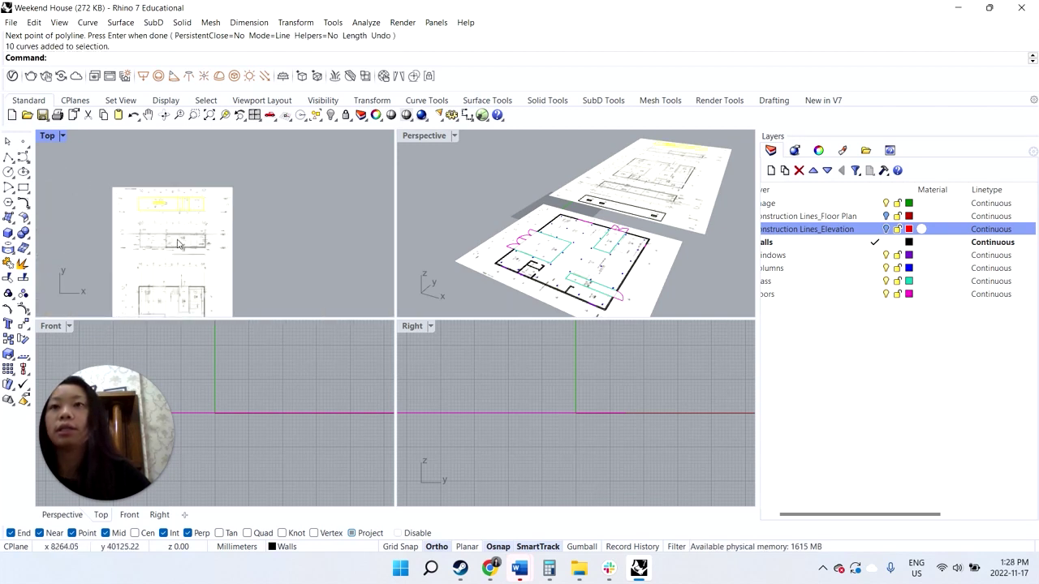
{"action": "scroll", "coordinate": [138, 209], "scroll_direction": "up", "scroll_amount": 3}
{"action": "scroll", "coordinate": [163, 223], "scroll_direction": "down", "scroll_amount": 8}
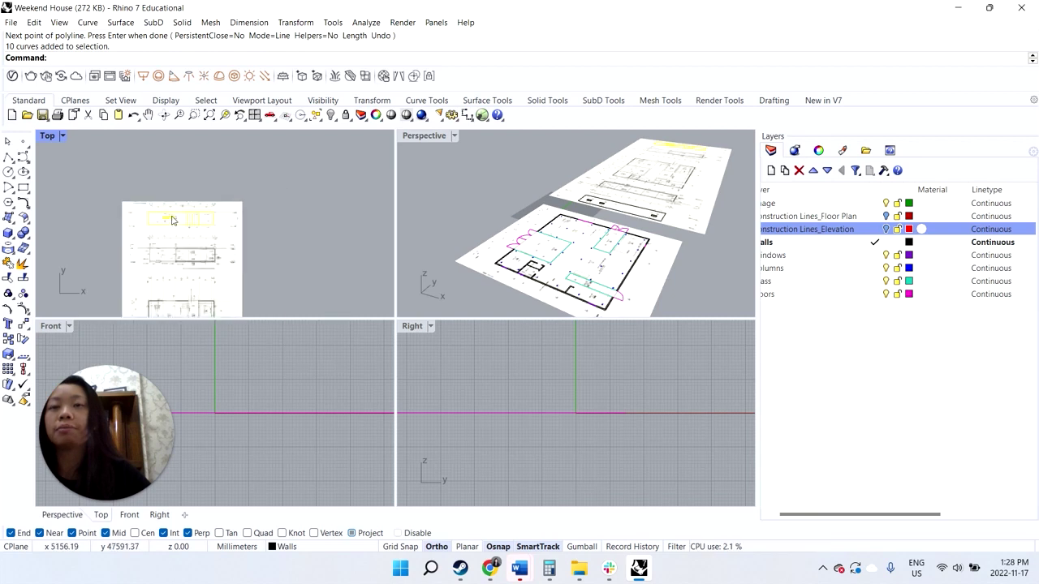
{"action": "scroll", "coordinate": [170, 307], "scroll_direction": "up", "scroll_amount": 3}
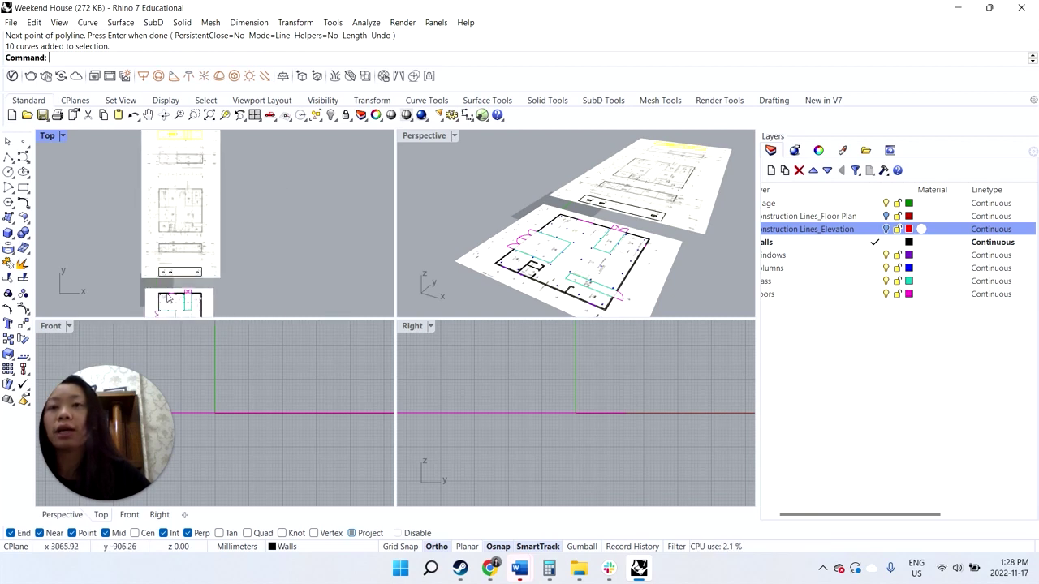
{"action": "scroll", "coordinate": [207, 281], "scroll_direction": "down", "scroll_amount": 4}
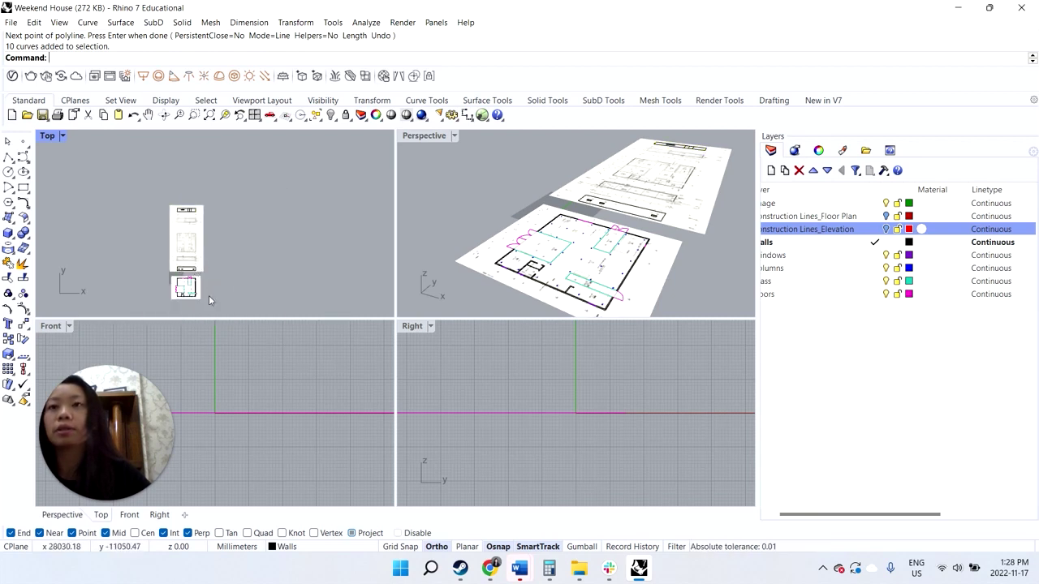
{"action": "scroll", "coordinate": [209, 299], "scroll_direction": "up", "scroll_amount": 8}
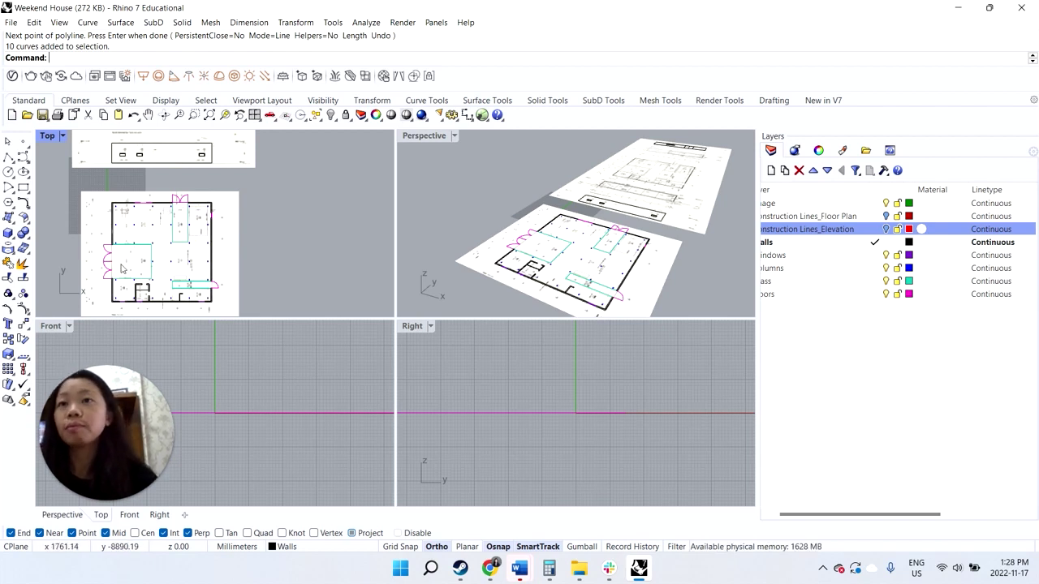
{"action": "scroll", "coordinate": [225, 253], "scroll_direction": "down", "scroll_amount": 4}
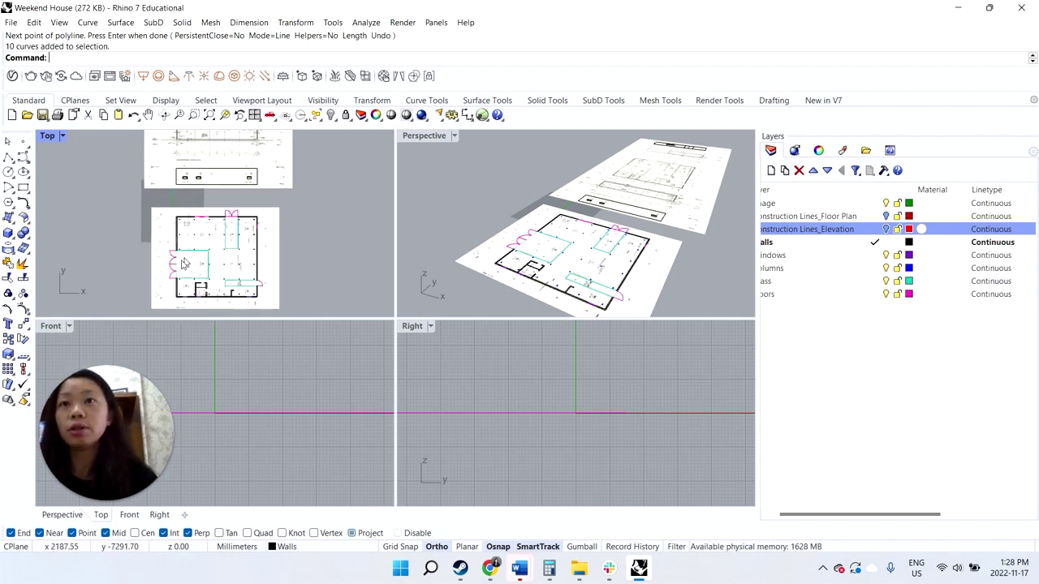
{"action": "scroll", "coordinate": [175, 268], "scroll_direction": "up", "scroll_amount": 3}
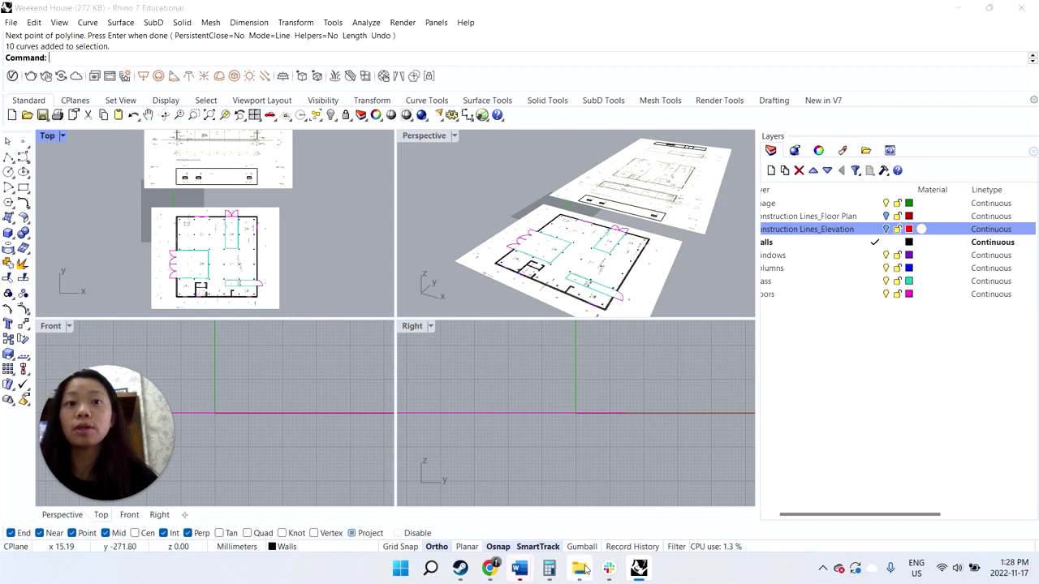
- Switch to File Explorer, compare the facade openings in the weekend house_elevation and weekend house_elevation2 photos, and return to Rhino
{"action": "left_click", "coordinate": [578, 568]}
{"action": "double_click", "coordinate": [316, 271]}
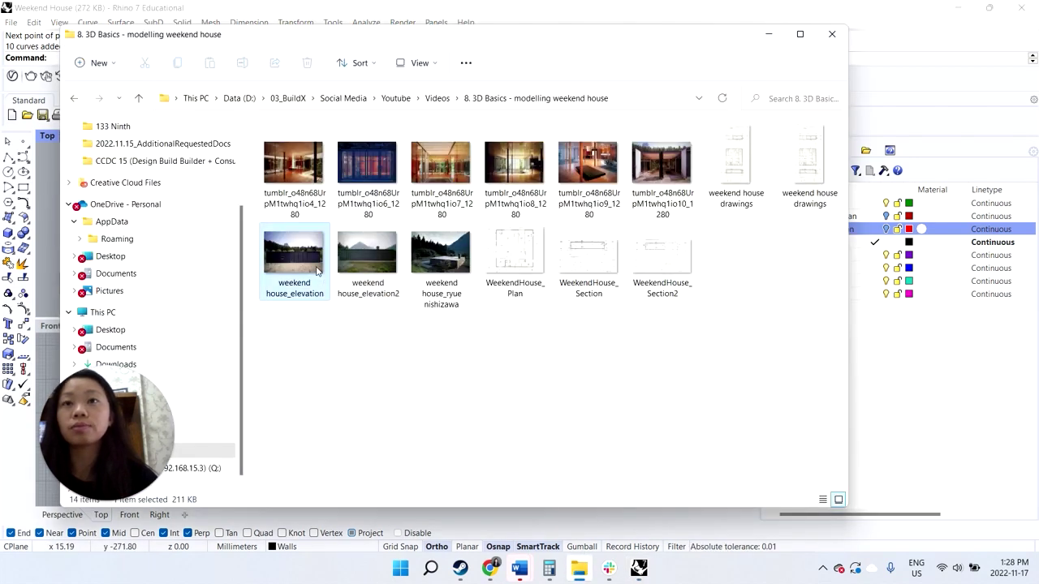
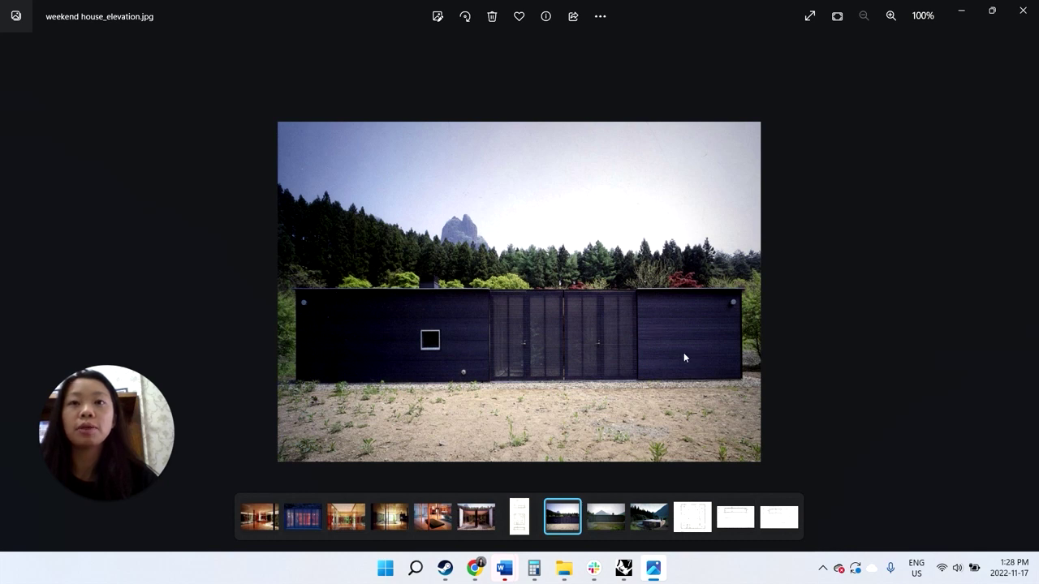
{"action": "left_click", "coordinate": [961, 10]}
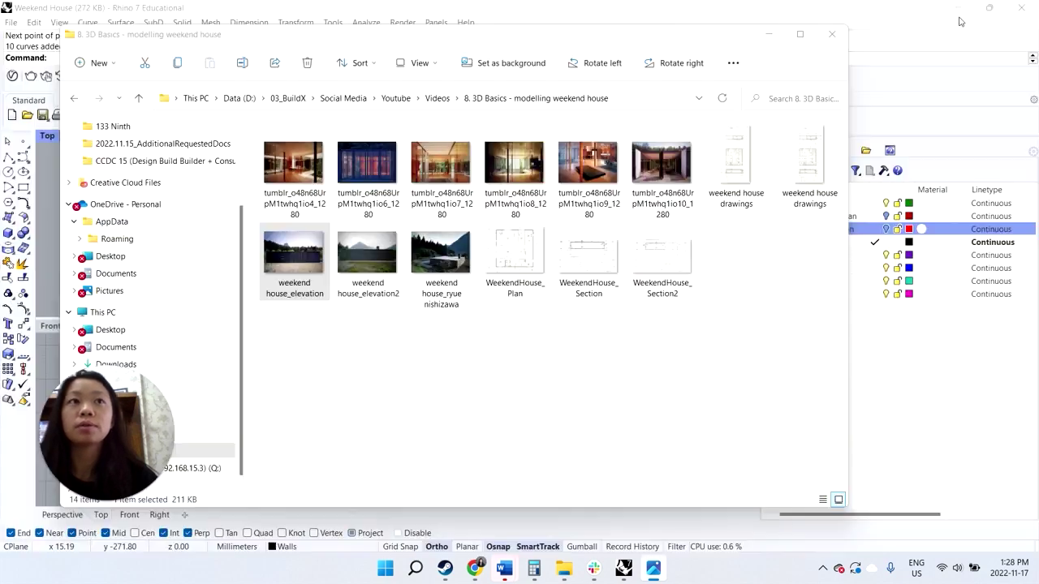
{"action": "left_click", "coordinate": [386, 271]}
{"action": "double_click", "coordinate": [387, 272]}
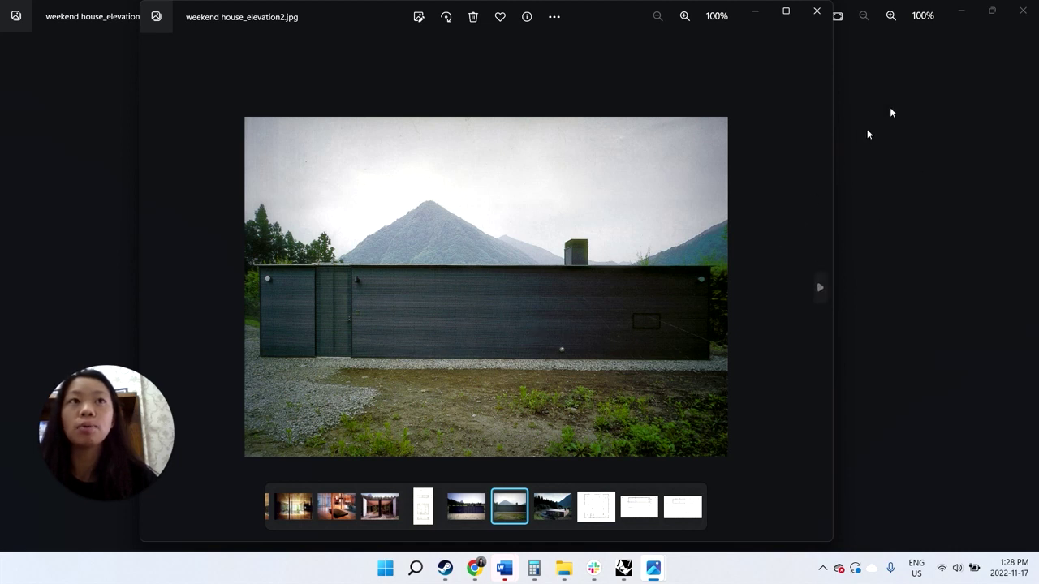
{"action": "left_click", "coordinate": [956, 11]}
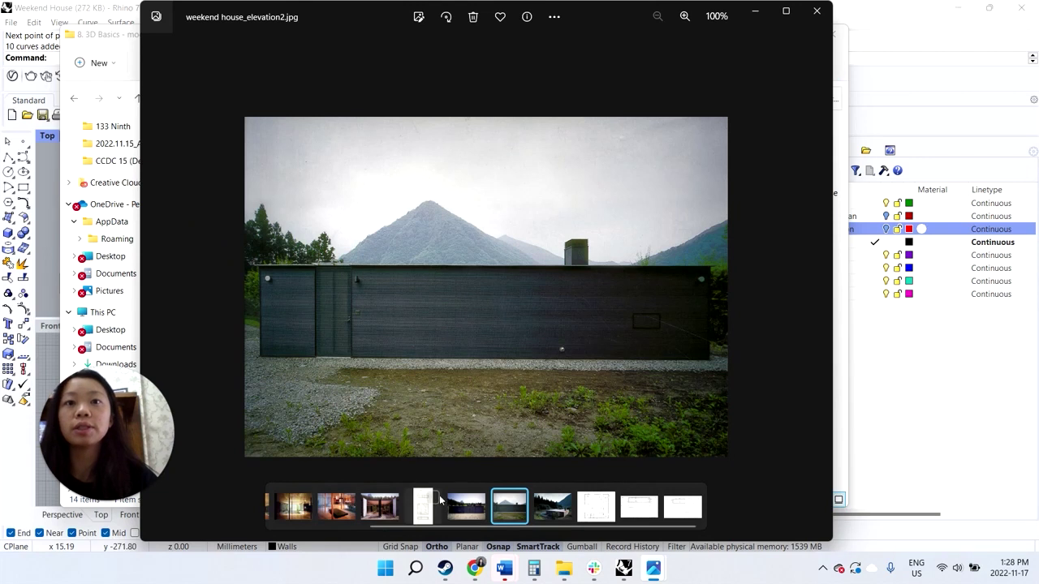
{"action": "left_click", "coordinate": [464, 508]}
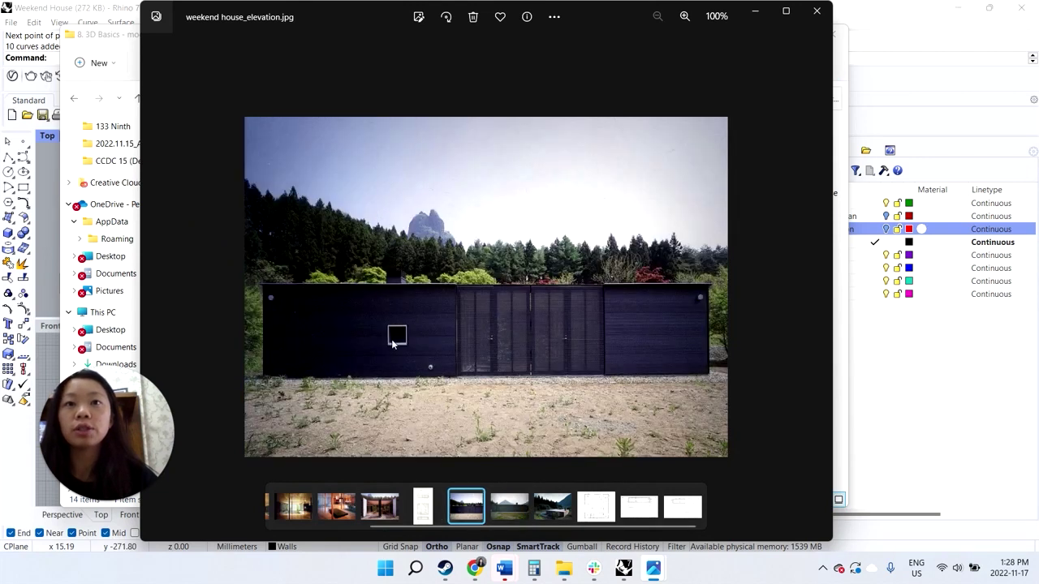
{"action": "left_click", "coordinate": [754, 17]}
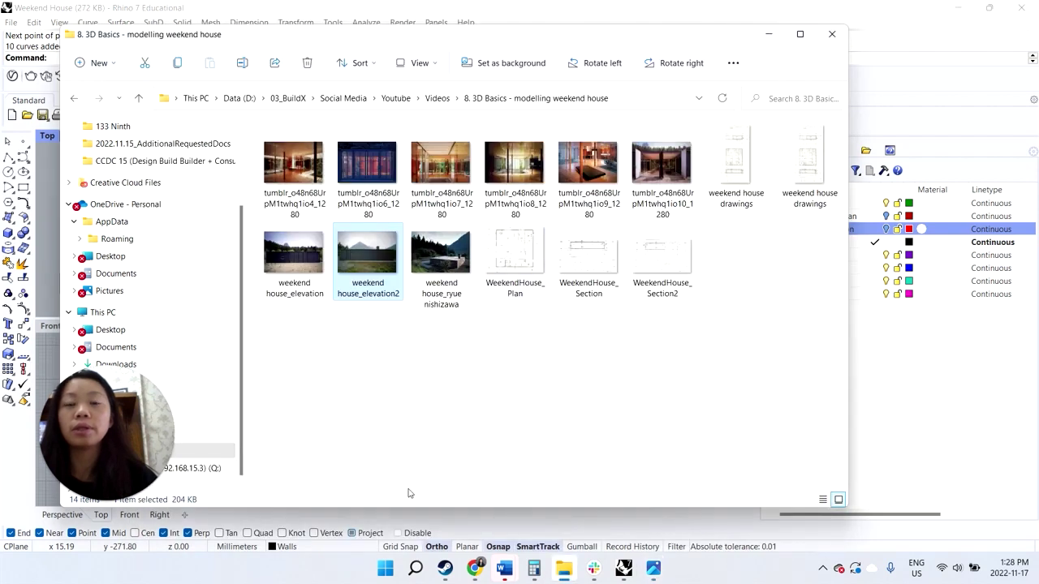
{"action": "left_click", "coordinate": [65, 327]}
- Examine the floor plan's left exterior wall above the door opening for the openings shown in the photos
{"action": "scroll", "coordinate": [207, 280], "scroll_direction": "up", "scroll_amount": 3}
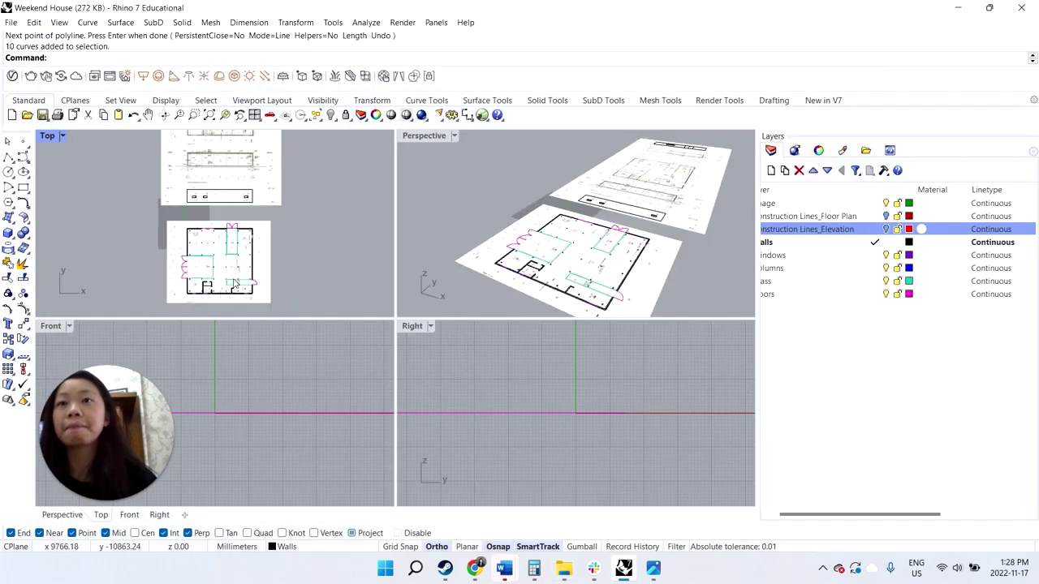
{"action": "scroll", "coordinate": [207, 280], "scroll_direction": "up", "scroll_amount": 3}
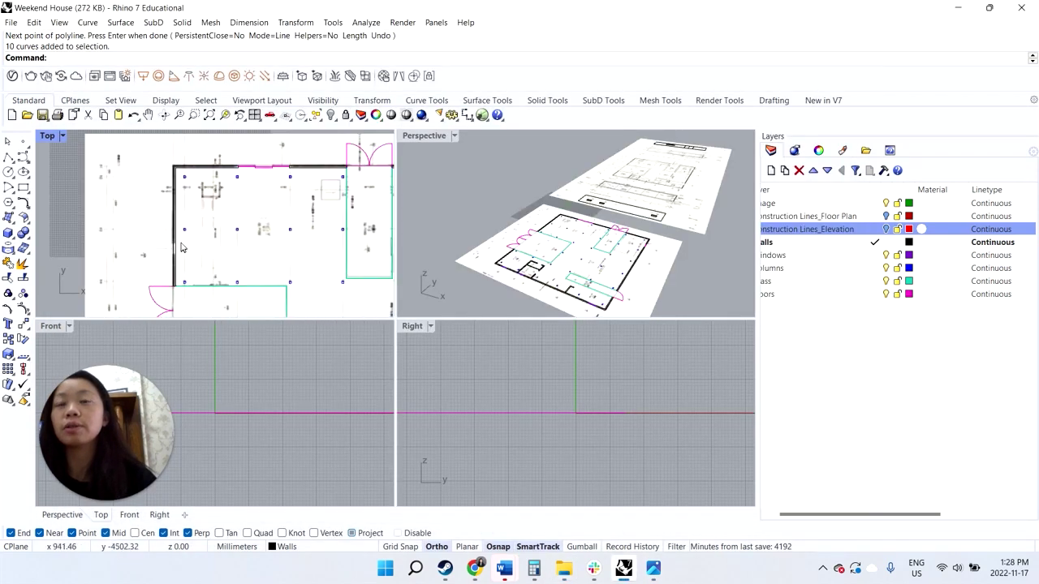
{"action": "scroll", "coordinate": [190, 256], "scroll_direction": "up", "scroll_amount": 2}
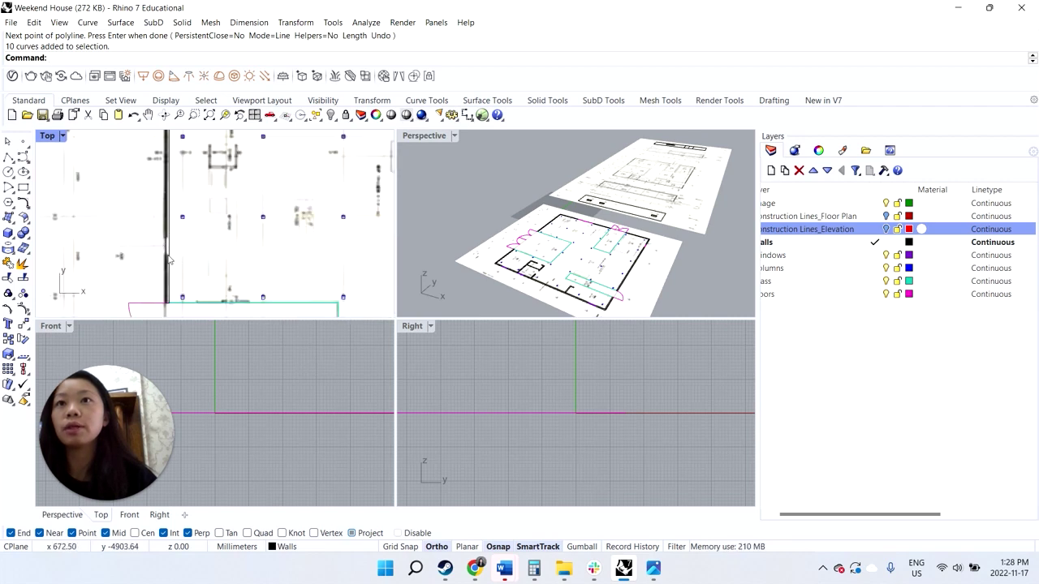
{"action": "scroll", "coordinate": [169, 258], "scroll_direction": "down", "scroll_amount": 6}
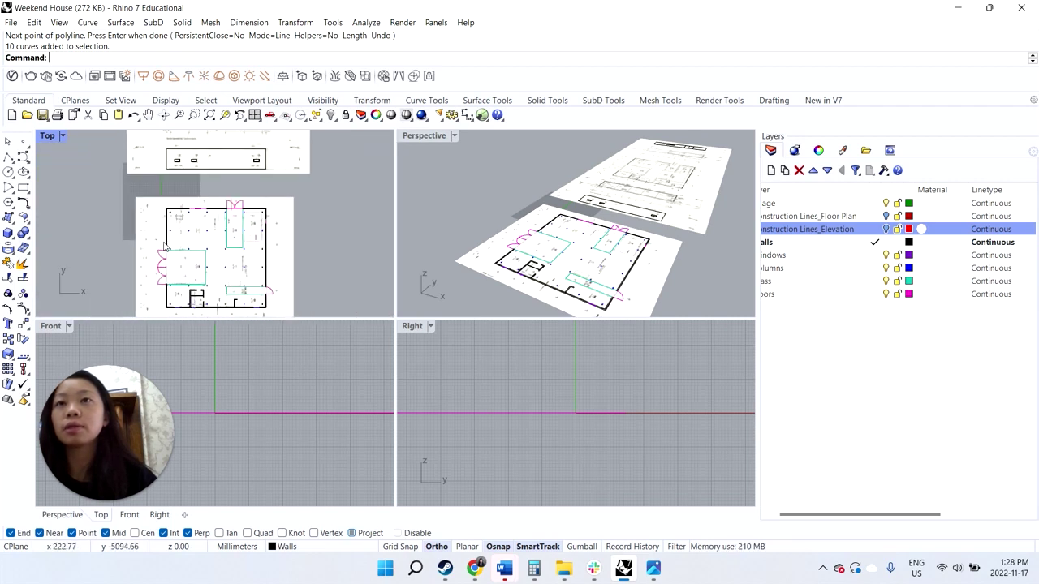
{"action": "scroll", "coordinate": [166, 243], "scroll_direction": "up", "scroll_amount": 6}
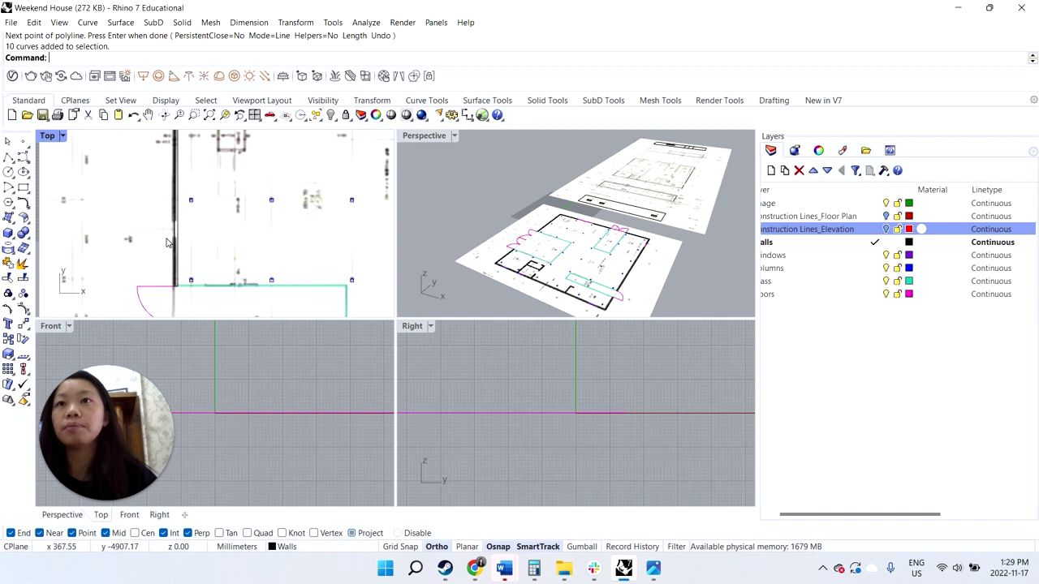
{"action": "scroll", "coordinate": [166, 242], "scroll_direction": "down", "scroll_amount": 7}
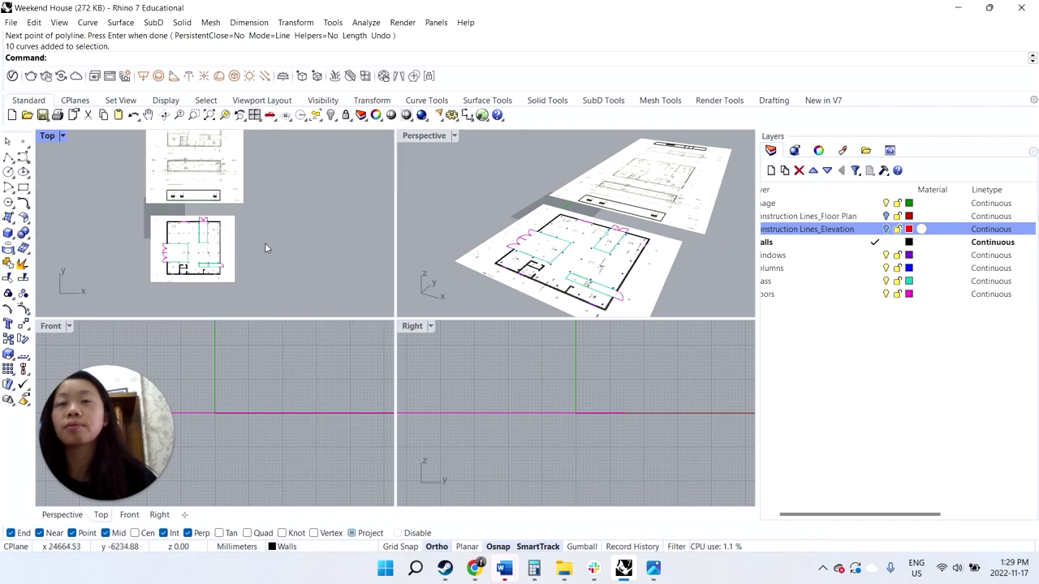
{"action": "scroll", "coordinate": [188, 265], "scroll_direction": "up", "scroll_amount": 1}
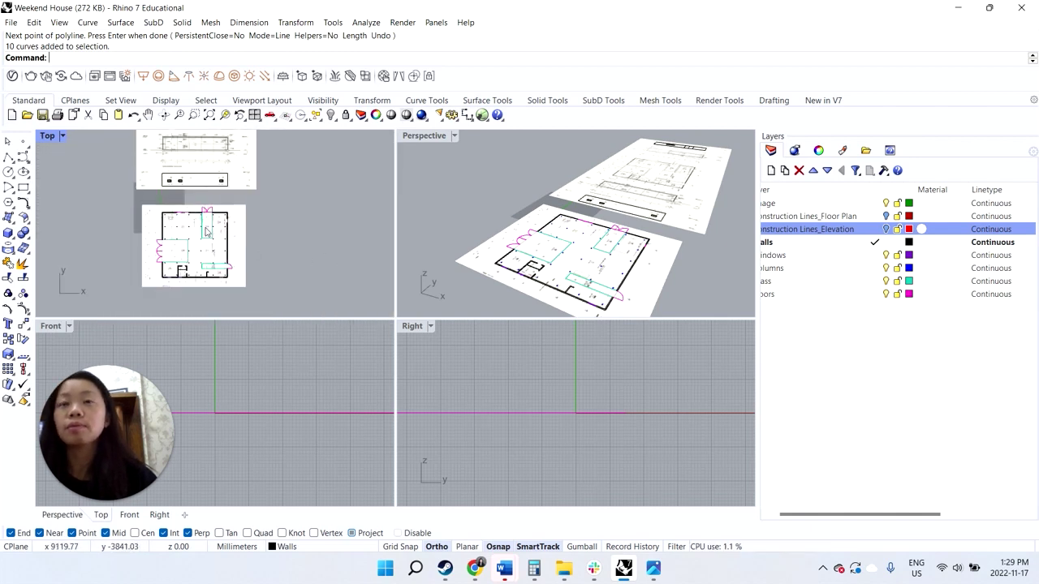
{"action": "scroll", "coordinate": [207, 233], "scroll_direction": "down", "scroll_amount": 2}
- Hide the Image layer and group all curves of the elevation just above the floor plan
{"action": "left_click", "coordinate": [885, 203]}
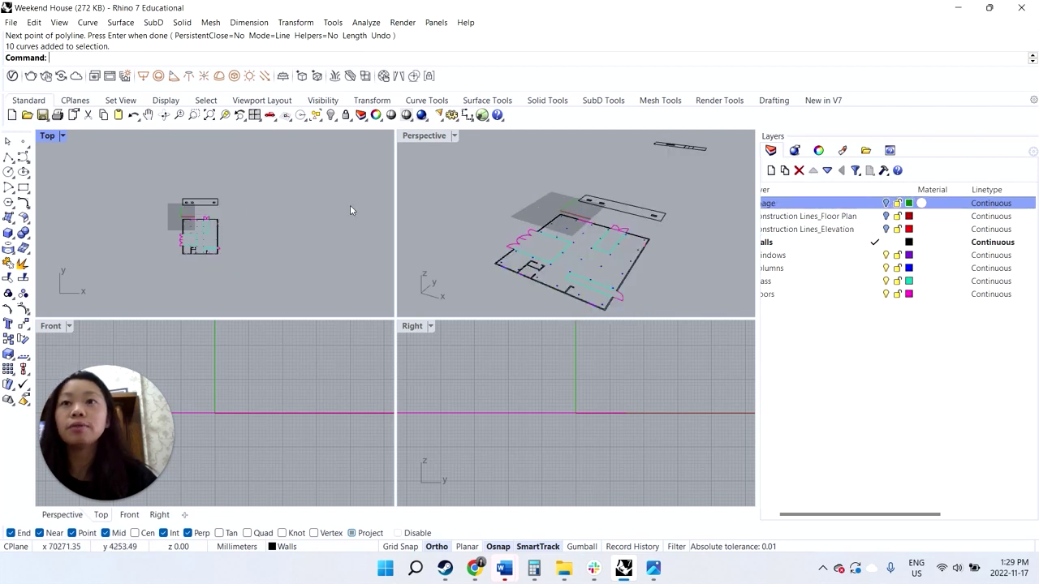
{"action": "scroll", "coordinate": [258, 211], "scroll_direction": "up", "scroll_amount": 2}
{"action": "scroll", "coordinate": [217, 222], "scroll_direction": "up", "scroll_amount": 2}
{"action": "left_click_drag", "start_coordinate": [237, 239], "coordinate": [357, 286]}
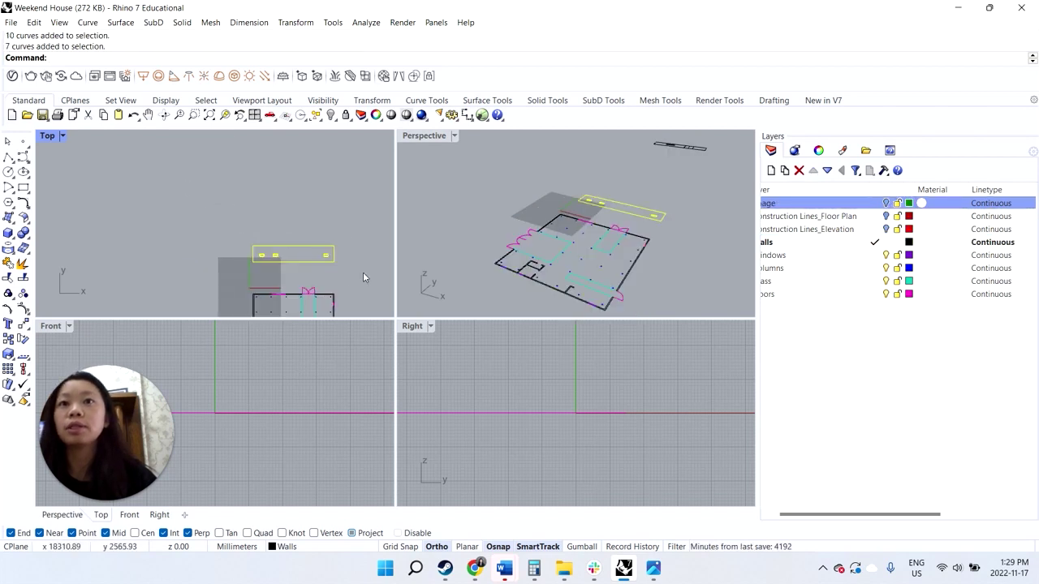
{"action": "type", "text": "Group"}
{"action": "key", "text": "Return"}
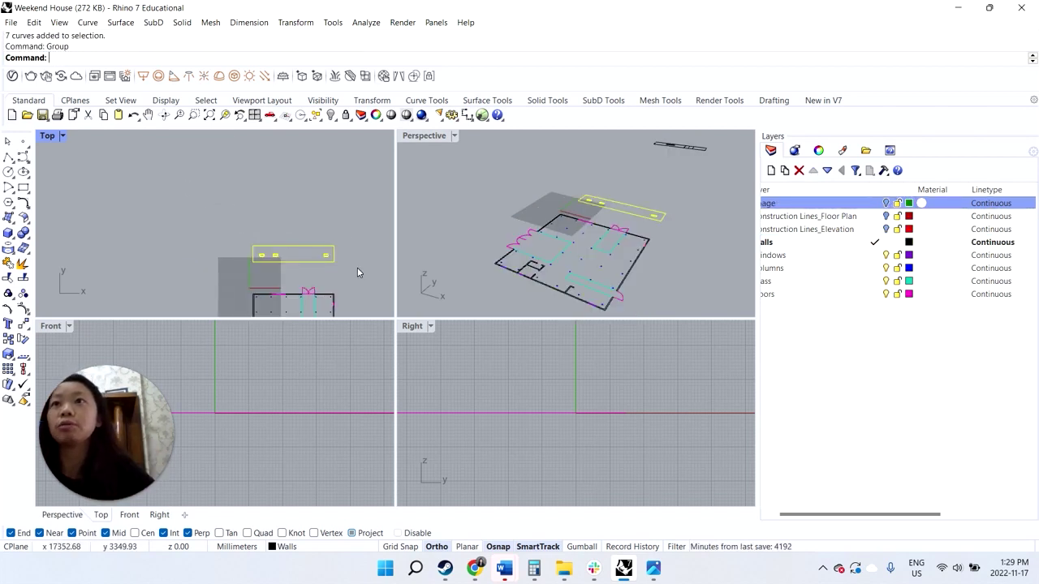
{"action": "key", "text": "Escape"}
{"action": "left_click", "coordinate": [322, 253]}
- Group all curves of the topmost elevation, including its window and double door
{"action": "scroll", "coordinate": [288, 225], "scroll_direction": "down", "scroll_amount": 4}
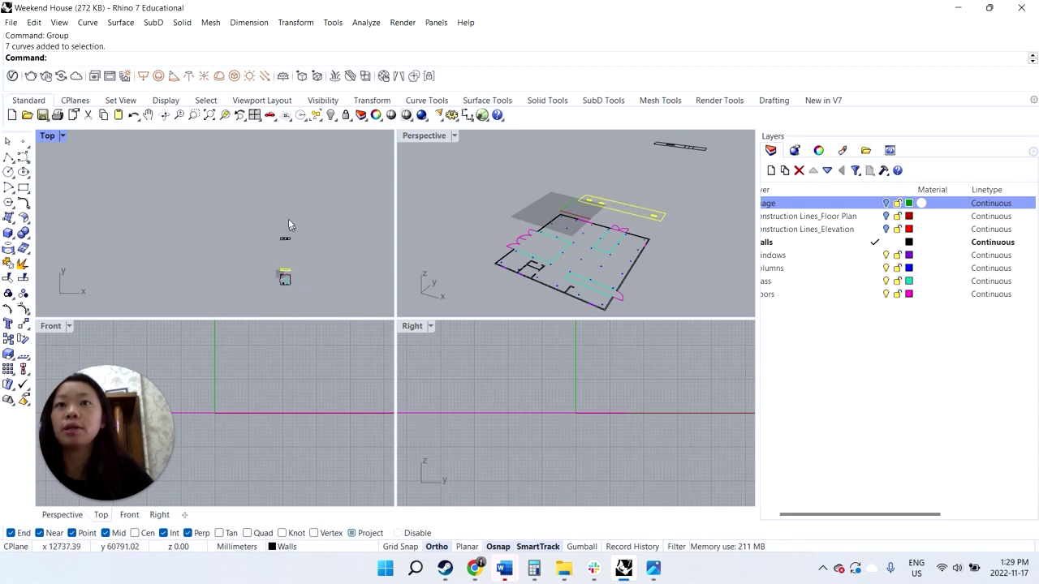
{"action": "left_click_drag", "start_coordinate": [241, 263], "coordinate": [323, 307]}
{"action": "type", "text": "Gropu"}
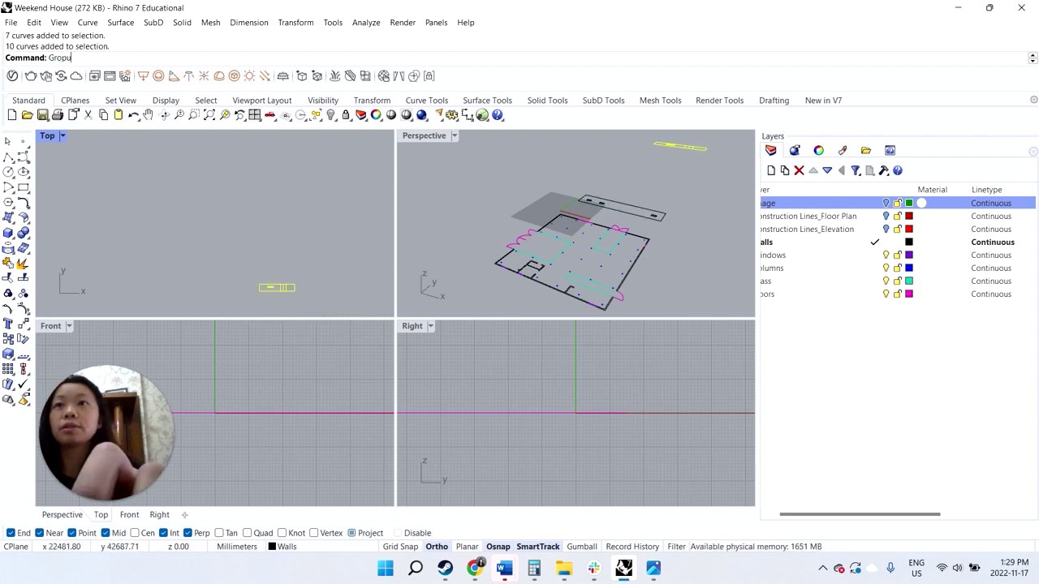
{"action": "key", "text": "BackSpace"}
{"action": "key", "text": "BackSpace"}
{"action": "type", "text": "up"}
{"action": "key", "text": "Return"}
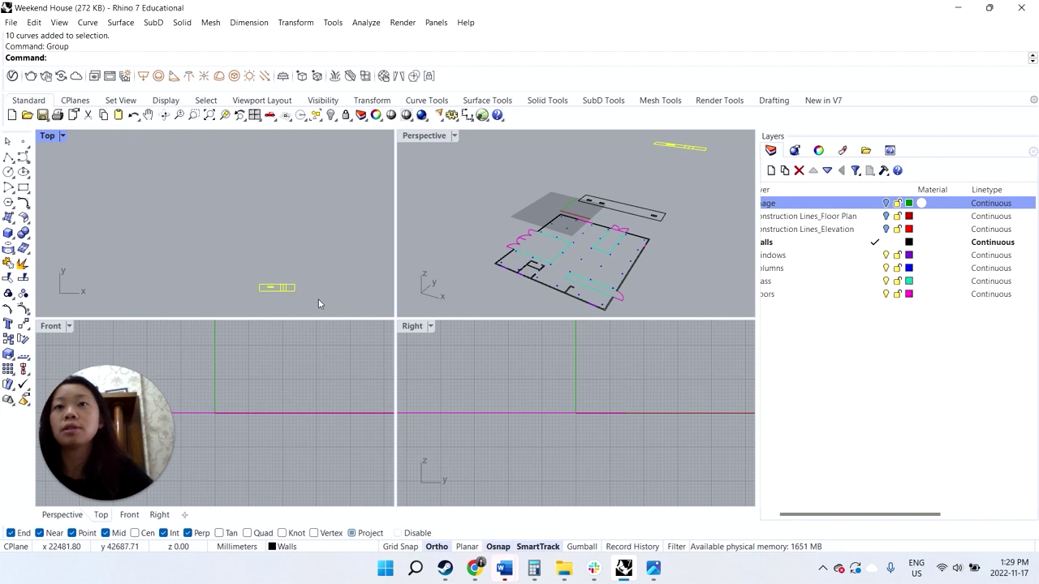
- Move the grouped topmost elevation by its upper corner onto the outer corner of the floor plan's upper exterior wall
{"action": "scroll", "coordinate": [318, 303], "scroll_direction": "down", "scroll_amount": 3}
{"action": "right_click_drag", "start_coordinate": [297, 267], "coordinate": [286, 247]}
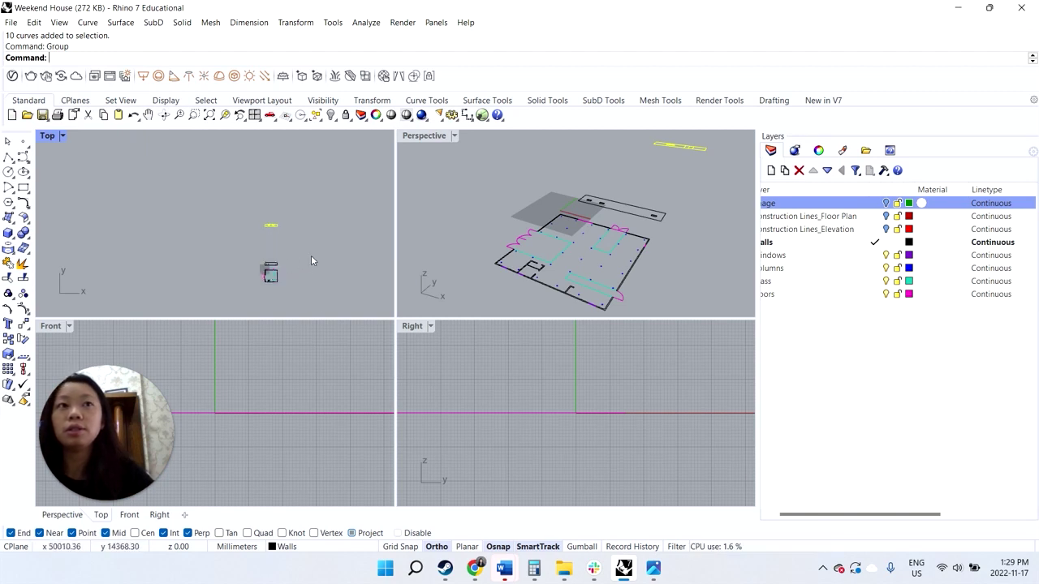
{"action": "type", "text": "move"}
{"action": "key", "text": "Return"}
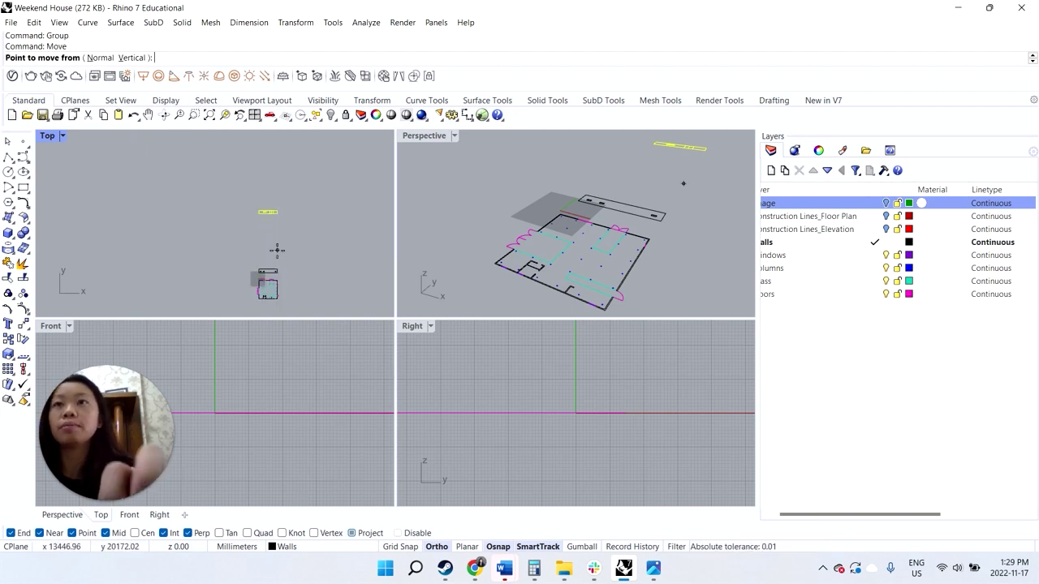
{"action": "left_click", "coordinate": [281, 207]}
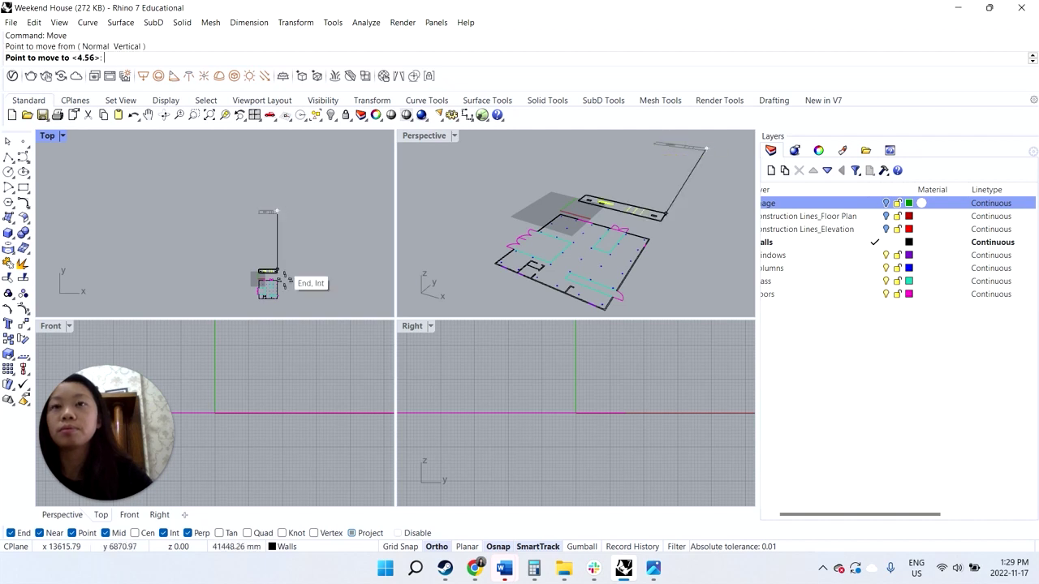
{"action": "scroll", "coordinate": [283, 280], "scroll_direction": "up", "scroll_amount": 5}
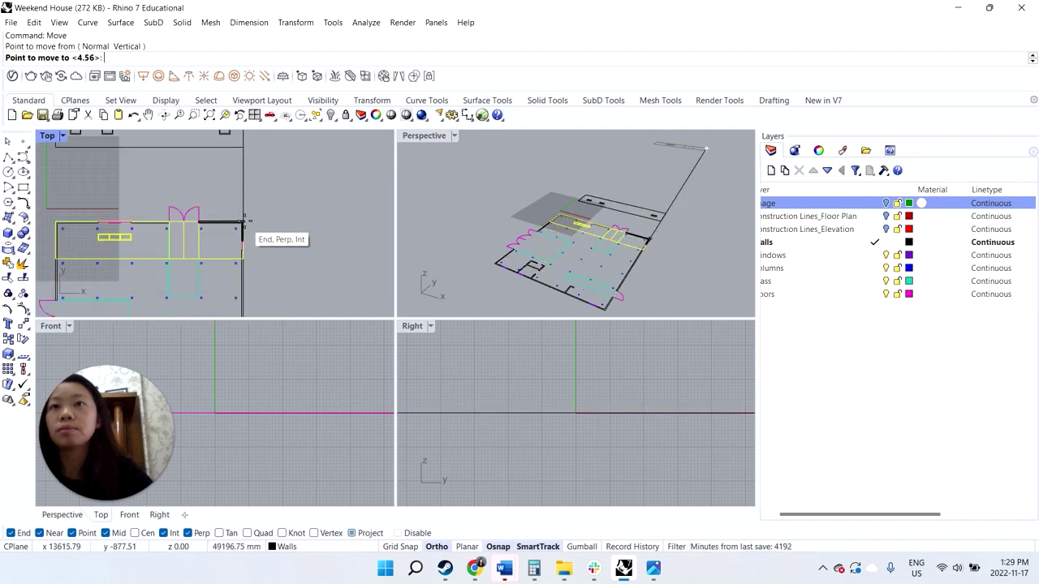
{"action": "left_click", "coordinate": [242, 222]}
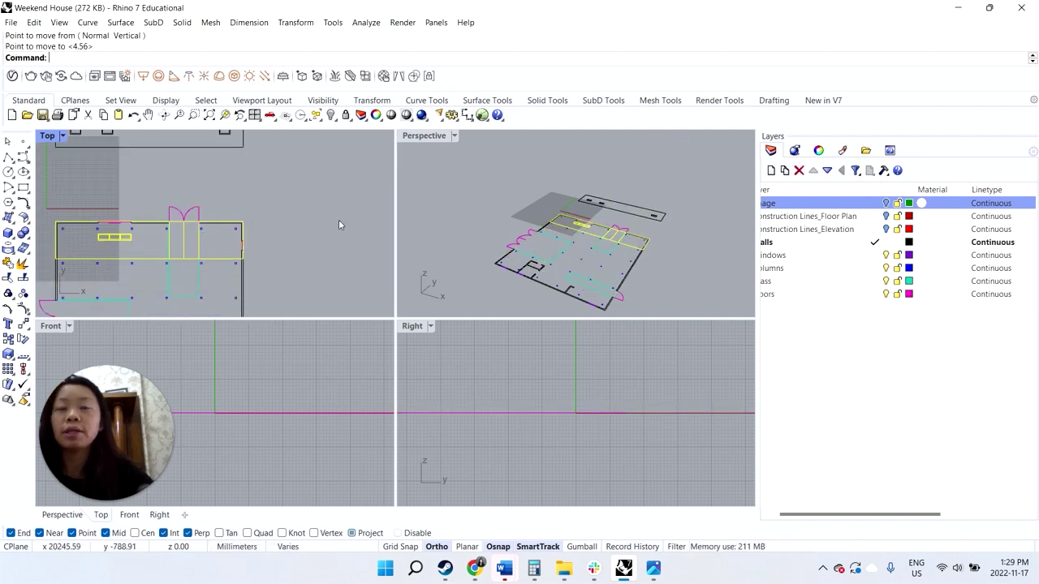
- Rotate the moved elevation 90 degrees upright in the Right view about the outer edge of the floor plan's upper wall
{"action": "type", "text": "rotate"}
{"action": "key", "text": "Return"}
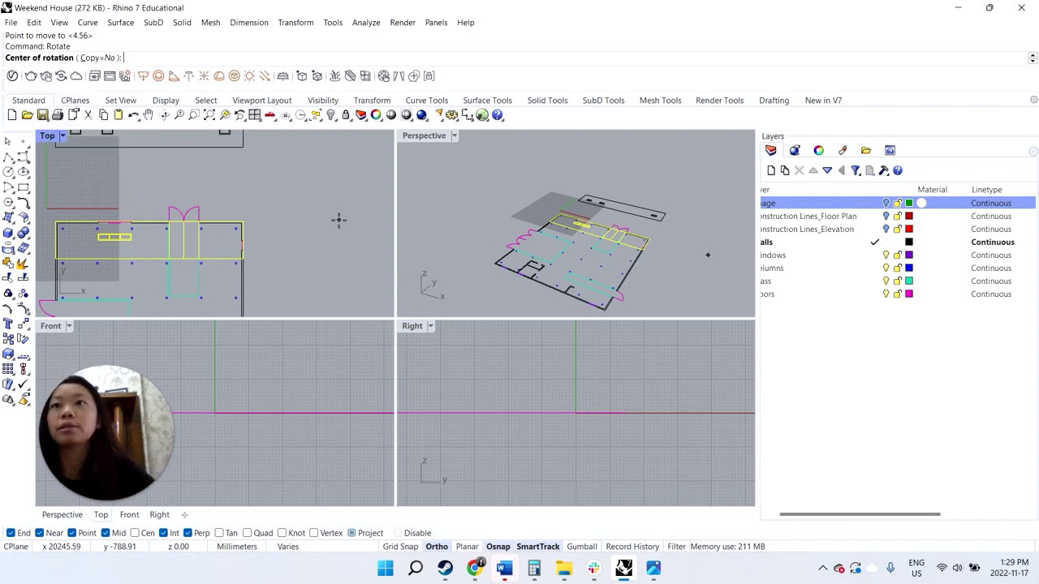
{"action": "scroll", "coordinate": [277, 369], "scroll_direction": "down", "scroll_amount": 1}
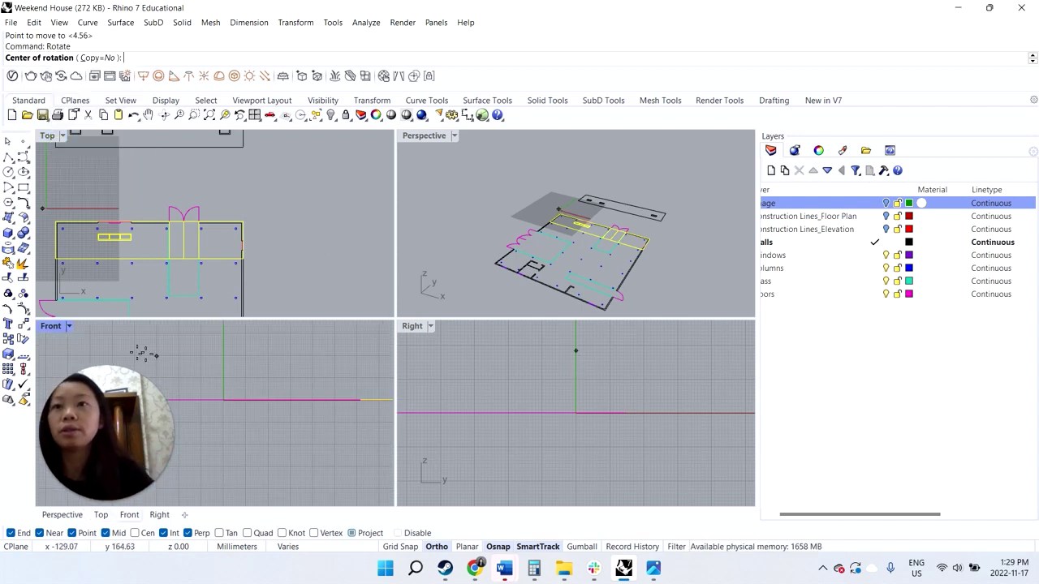
{"action": "scroll", "coordinate": [315, 402], "scroll_direction": "down", "scroll_amount": 4}
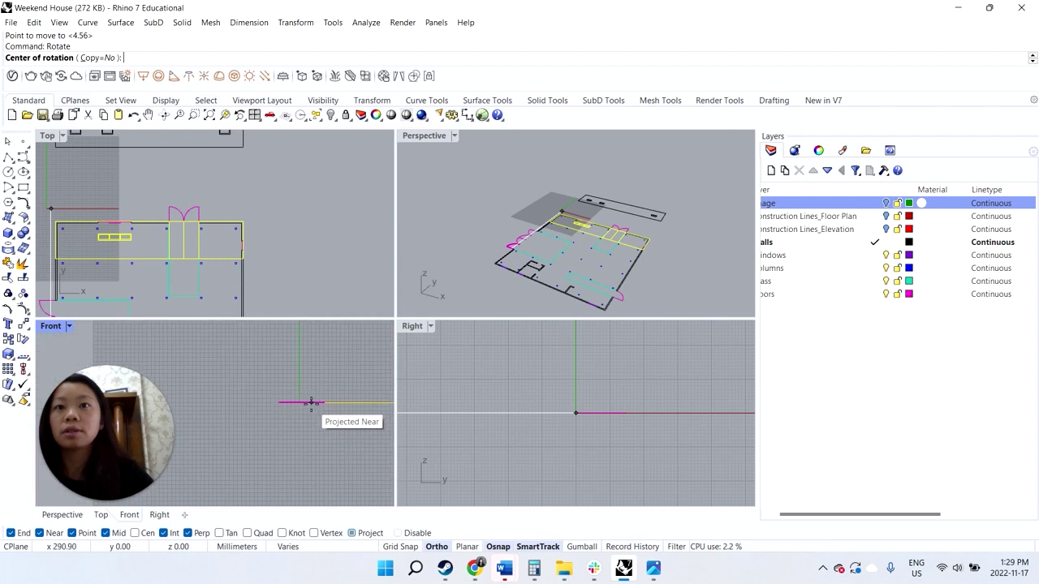
{"action": "scroll", "coordinate": [298, 411], "scroll_direction": "down", "scroll_amount": 3}
{"action": "scroll", "coordinate": [498, 418], "scroll_direction": "down", "scroll_amount": 3}
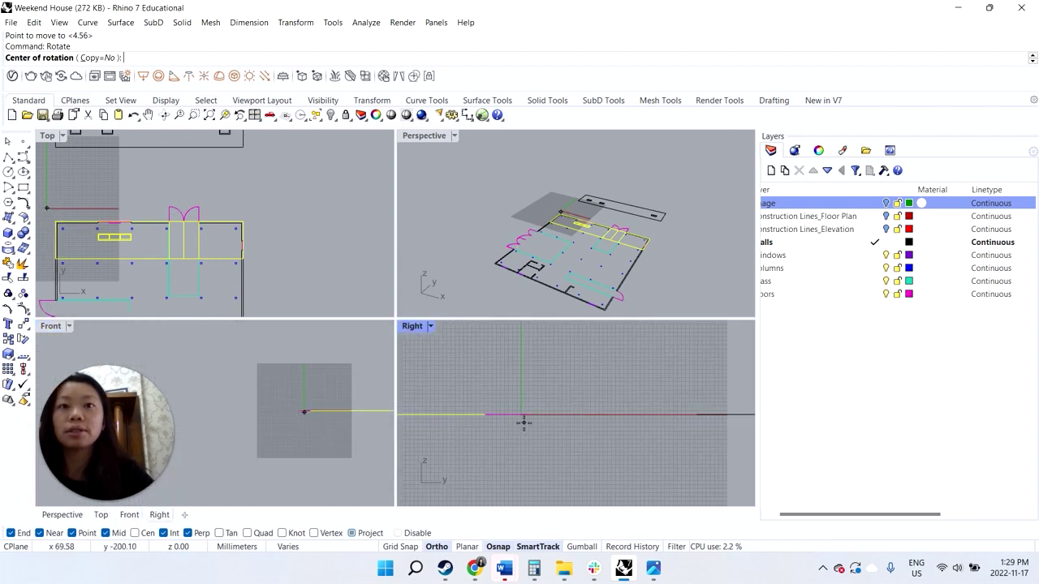
{"action": "scroll", "coordinate": [523, 423], "scroll_direction": "down", "scroll_amount": 5}
{"action": "scroll", "coordinate": [475, 425], "scroll_direction": "up", "scroll_amount": 7}
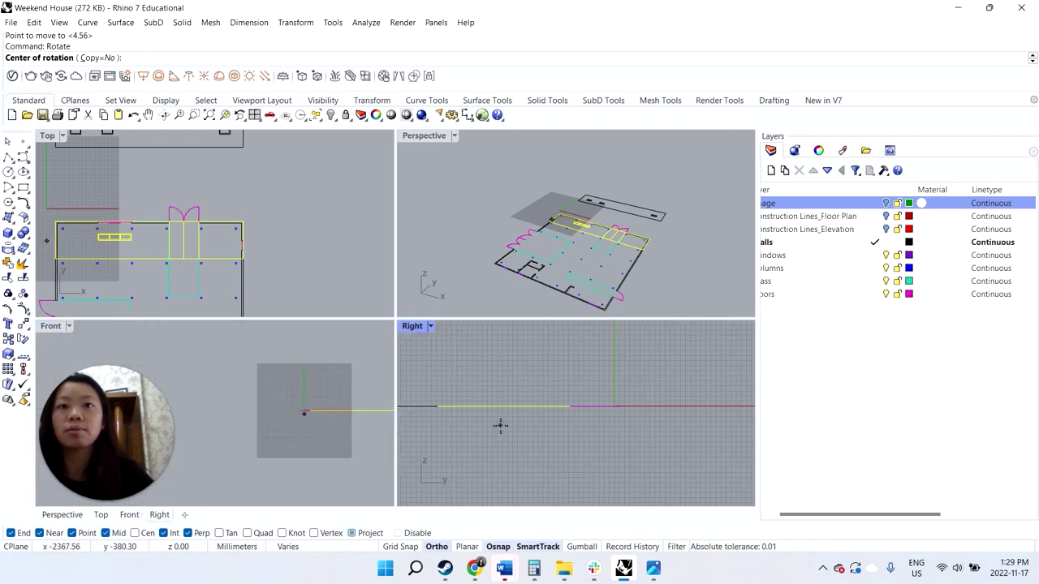
{"action": "left_click", "coordinate": [568, 407]}
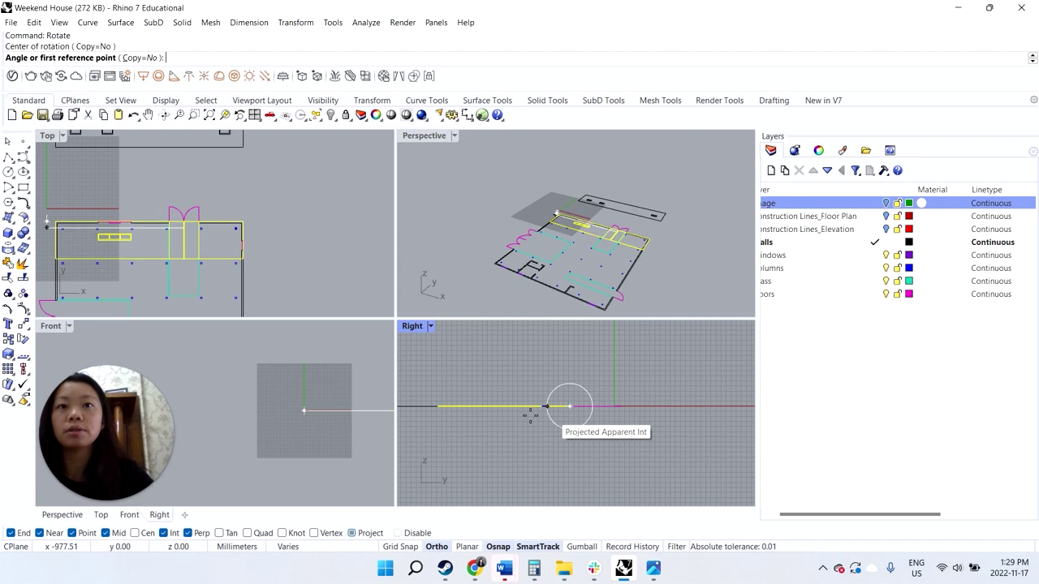
{"action": "left_click", "coordinate": [439, 406]}
{"action": "left_click", "coordinate": [571, 348]}
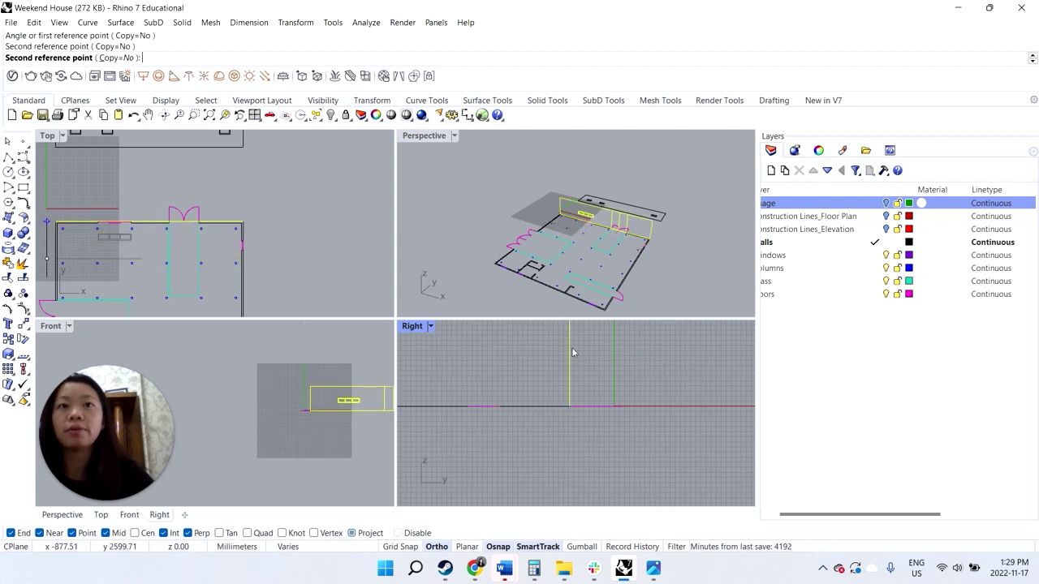
{"action": "left_click", "coordinate": [669, 231]}
{"action": "scroll", "coordinate": [564, 238], "scroll_direction": "up", "scroll_amount": 5}
{"action": "scroll", "coordinate": [564, 239], "scroll_direction": "down", "scroll_amount": 6}
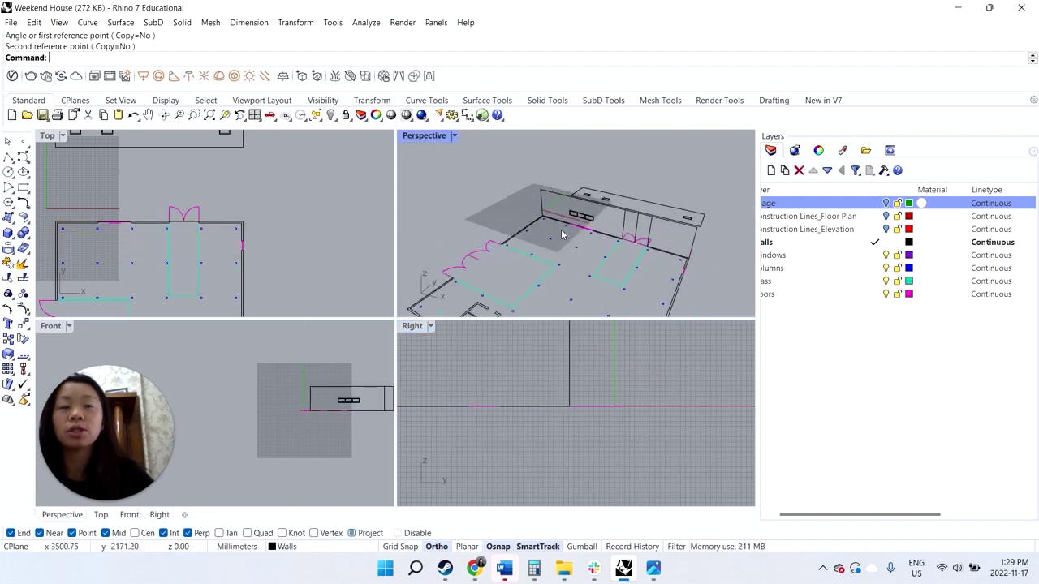
{"action": "left_click", "coordinate": [622, 230]}
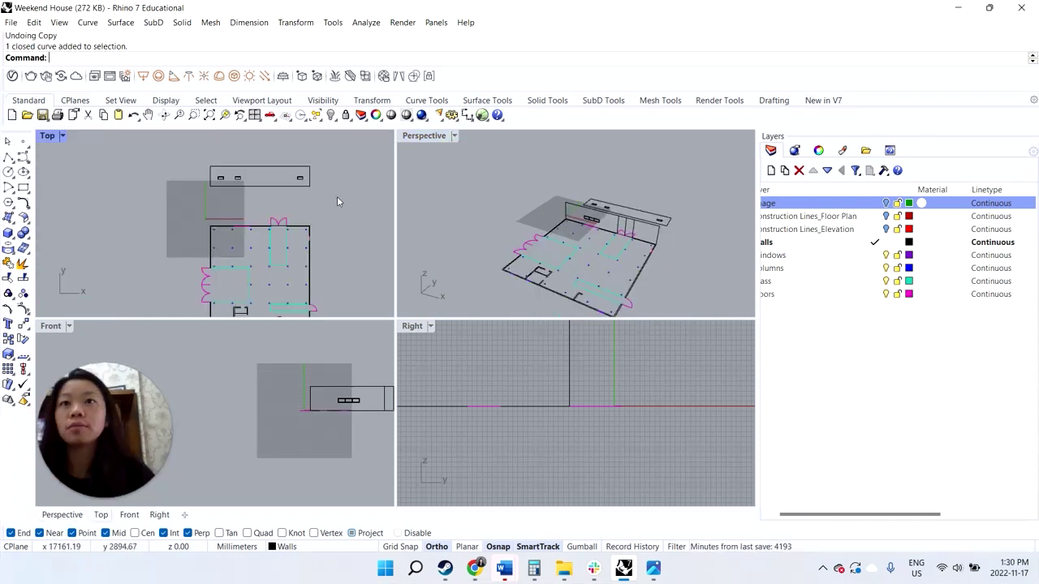
{"action": "type", "text": "copy"}
{"action": "key", "text": "Return"}
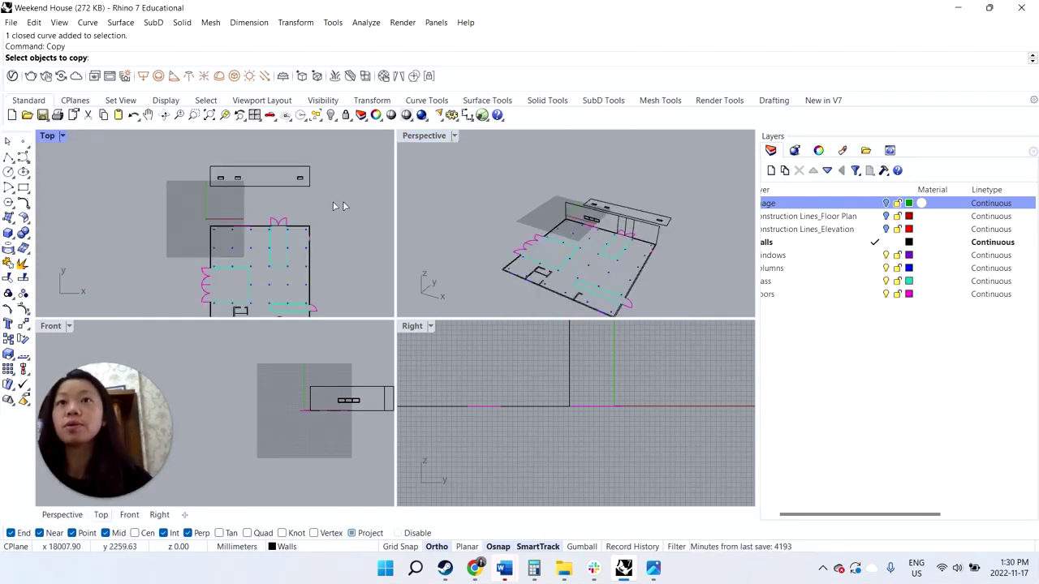
{"action": "left_click", "coordinate": [294, 187]}
{"action": "type", "text": "move"}
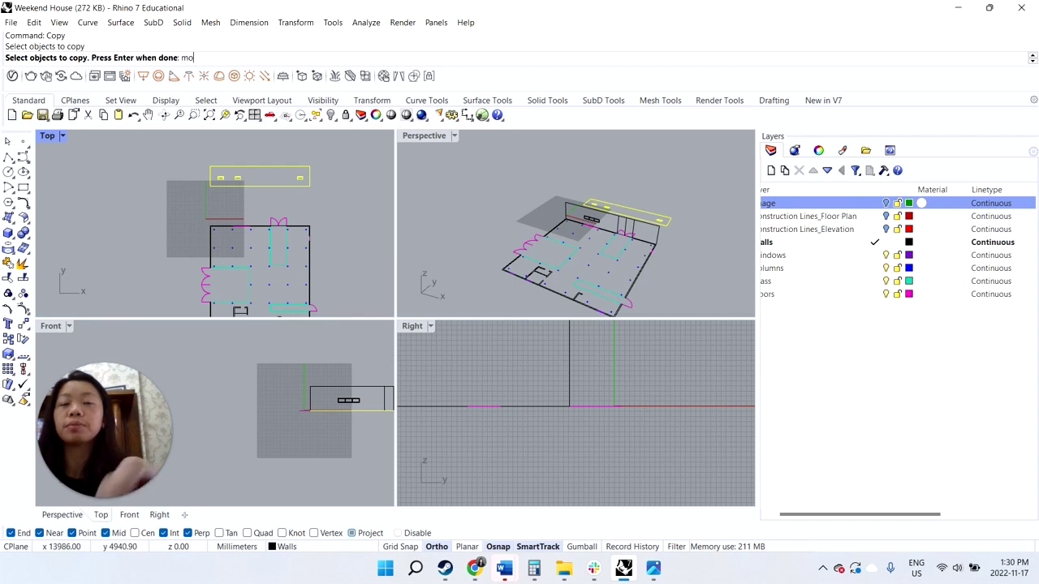
{"action": "key", "text": "Return"}
{"action": "key", "text": "Escape"}
- Move the remaining elevation by its lower corner onto the outer corner of the floor plan's lower exterior wall
{"action": "type", "text": "mo"}
{"action": "key", "text": "Return"}
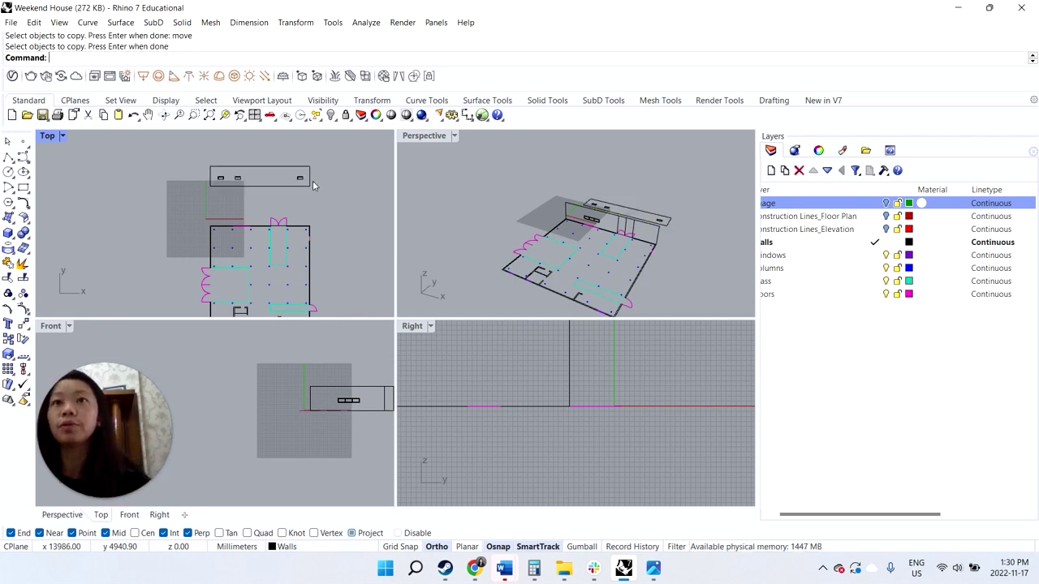
{"action": "left_click", "coordinate": [299, 186]}
{"action": "key", "text": "Return"}
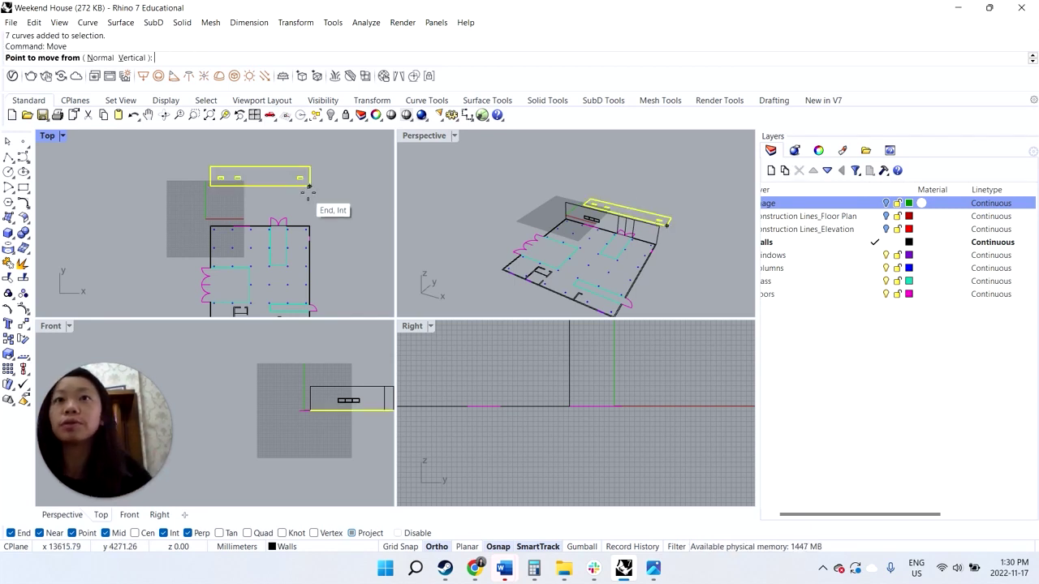
{"action": "left_click", "coordinate": [300, 186]}
{"action": "scroll", "coordinate": [296, 203], "scroll_direction": "up", "scroll_amount": 2}
{"action": "left_click", "coordinate": [291, 231]}
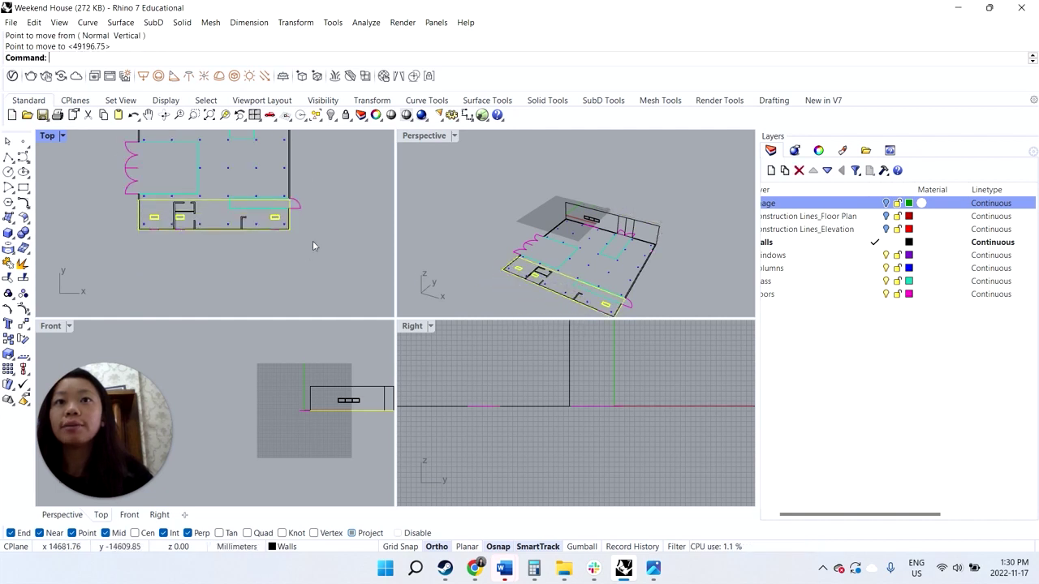
- Rotate the second elevation 90 degrees upright in the Right view about the outer edge of the floor plan's lower wall
{"action": "scroll", "coordinate": [443, 378], "scroll_direction": "down", "scroll_amount": 5}
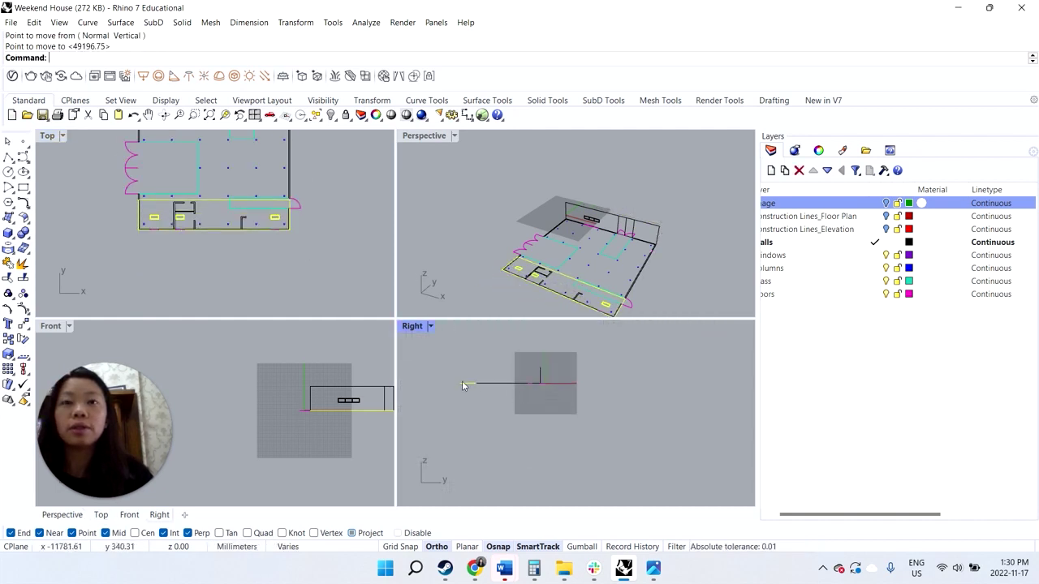
{"action": "scroll", "coordinate": [524, 395], "scroll_direction": "up", "scroll_amount": 2}
{"action": "type", "text": "rotate"}
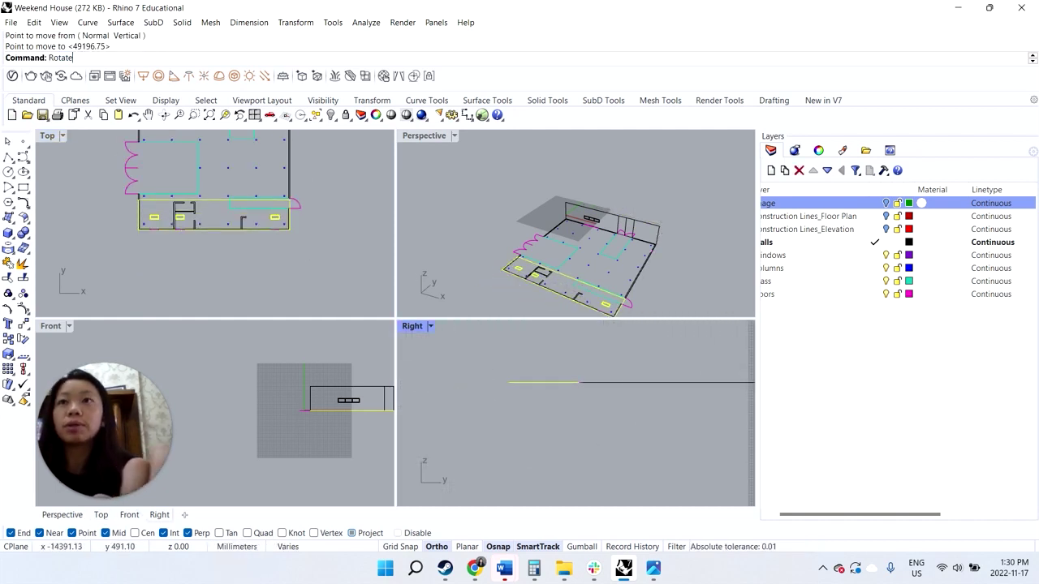
{"action": "key", "text": "Return"}
{"action": "left_click", "coordinate": [509, 383]}
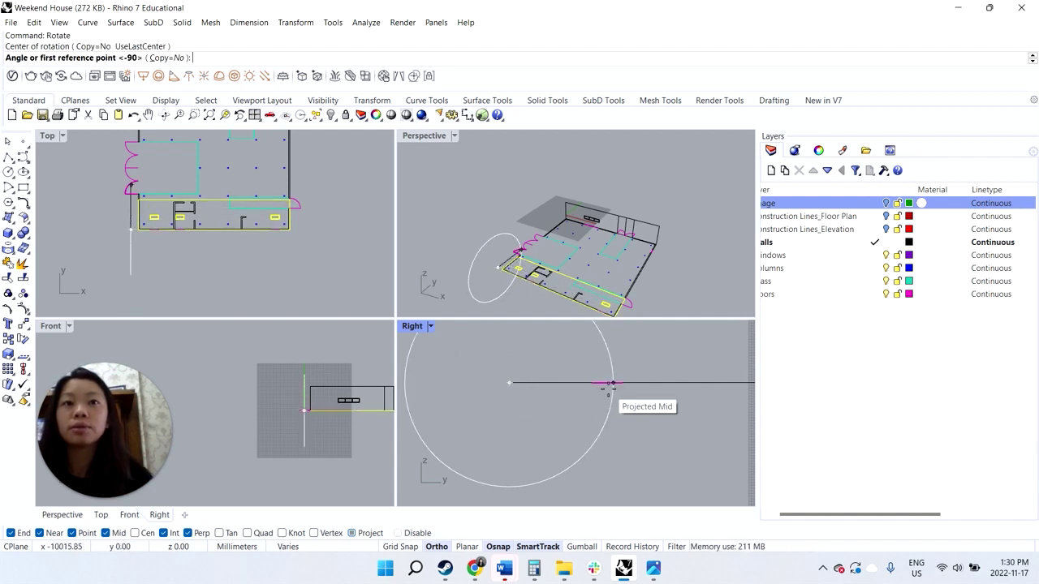
{"action": "left_click", "coordinate": [607, 385]}
{"action": "left_click", "coordinate": [522, 347]}
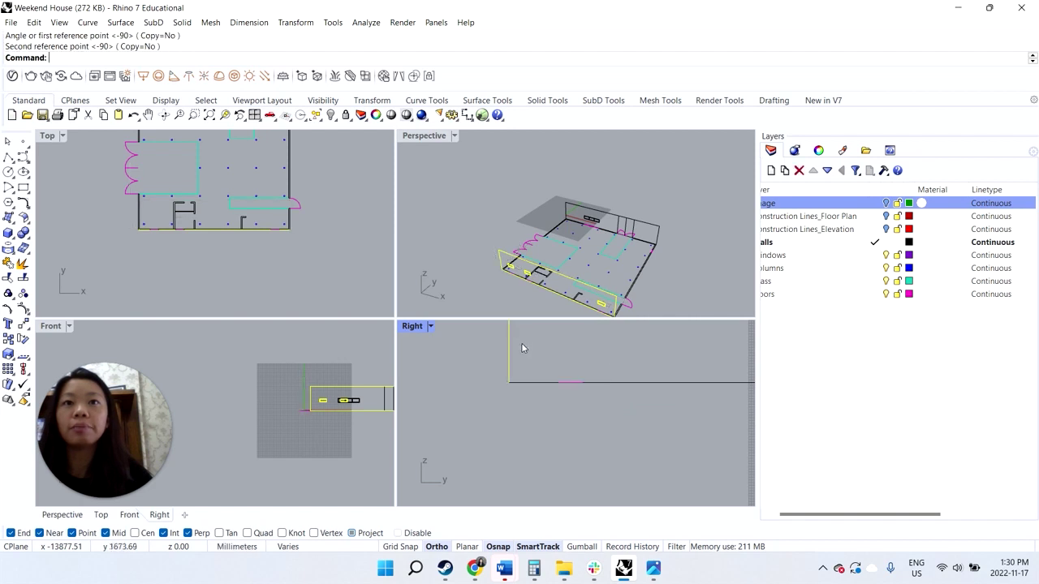
{"action": "right_click_drag", "start_coordinate": [675, 273], "coordinate": [550, 256]}
{"action": "right_click_drag", "start_coordinate": [618, 274], "coordinate": [581, 299]}
{"action": "left_click", "coordinate": [647, 287]}
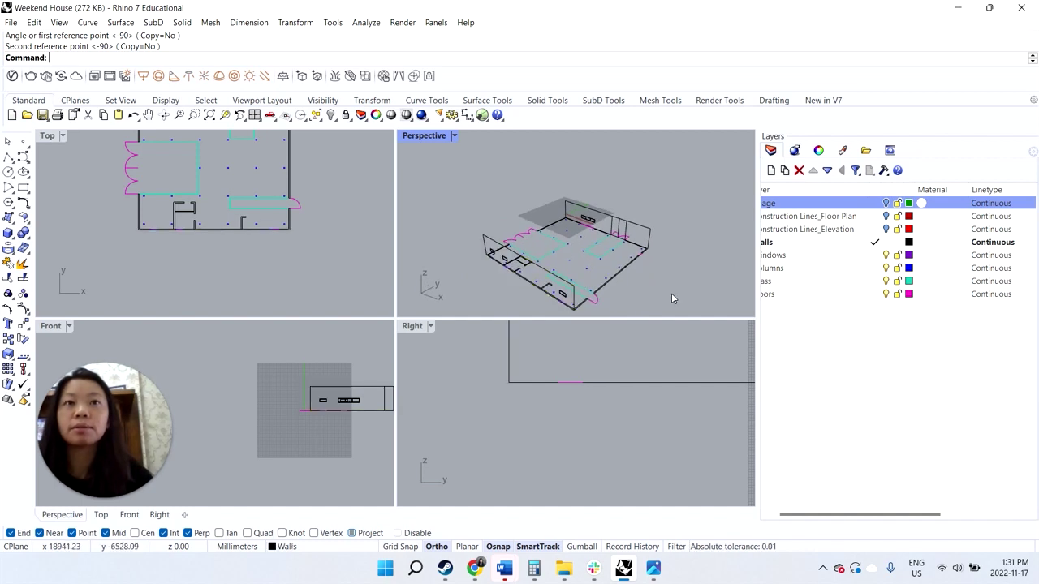
{"action": "right_click_drag", "start_coordinate": [671, 294], "coordinate": [586, 225]}
{"action": "scroll", "coordinate": [603, 264], "scroll_direction": "up", "scroll_amount": 8}
{"action": "scroll", "coordinate": [637, 216], "scroll_direction": "down", "scroll_amount": 8}
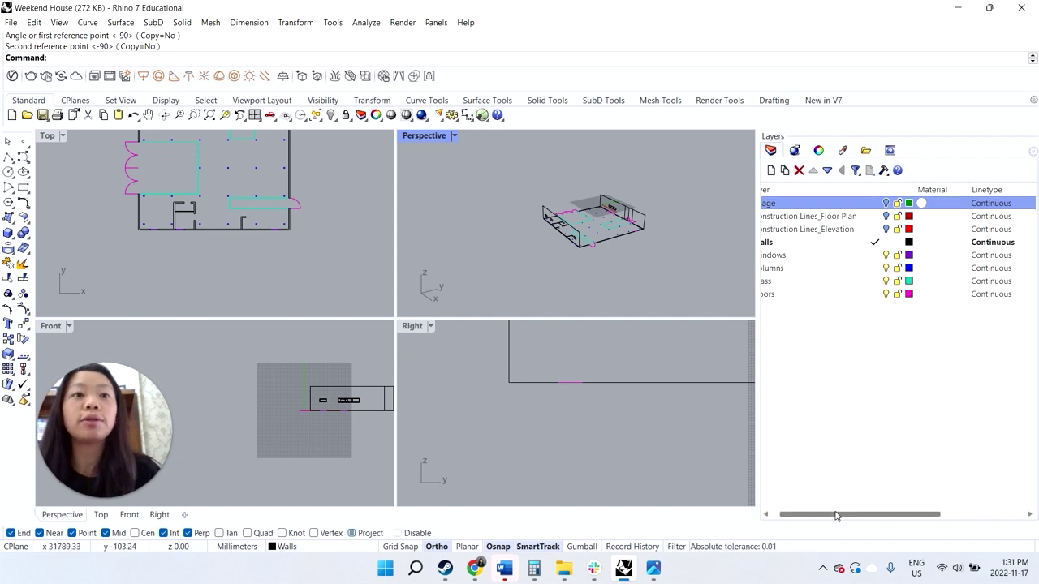
- Add a new layer named 3D below the Doors layer
{"action": "left_click_drag", "start_coordinate": [828, 516], "coordinate": [821, 516]}
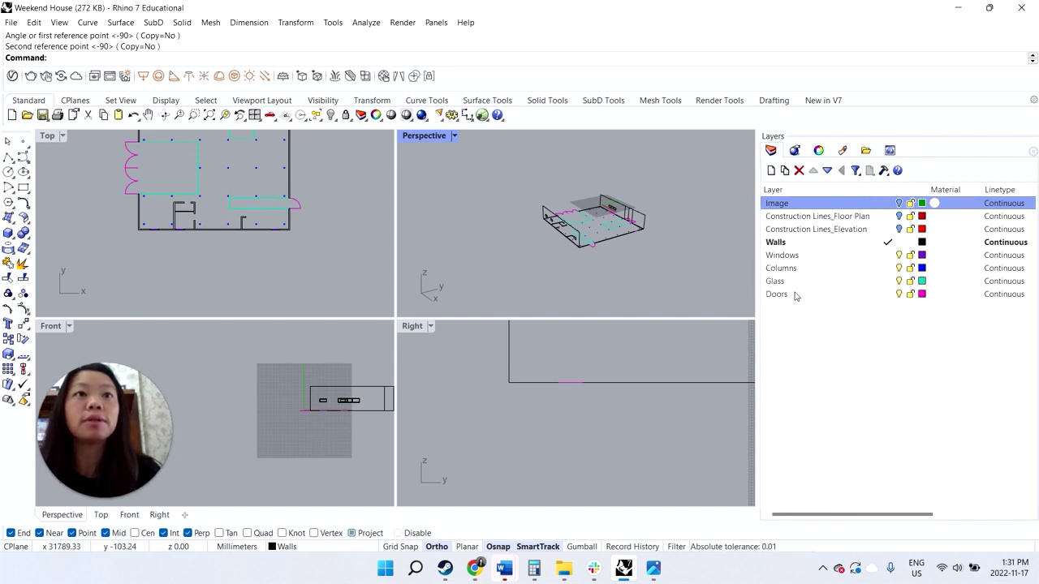
{"action": "left_click", "coordinate": [787, 294]}
{"action": "left_click", "coordinate": [771, 170]}
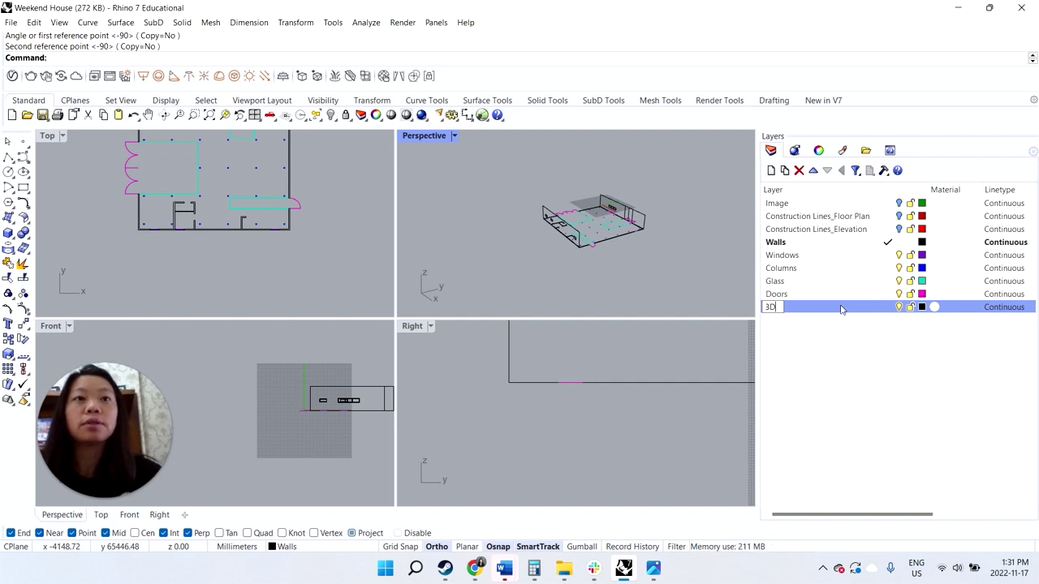
{"action": "key", "text": "Return"}
- Create a sublayer named 3D_Walls under the 3D layer and set its colour to blue
{"action": "left_click", "coordinate": [784, 170]}
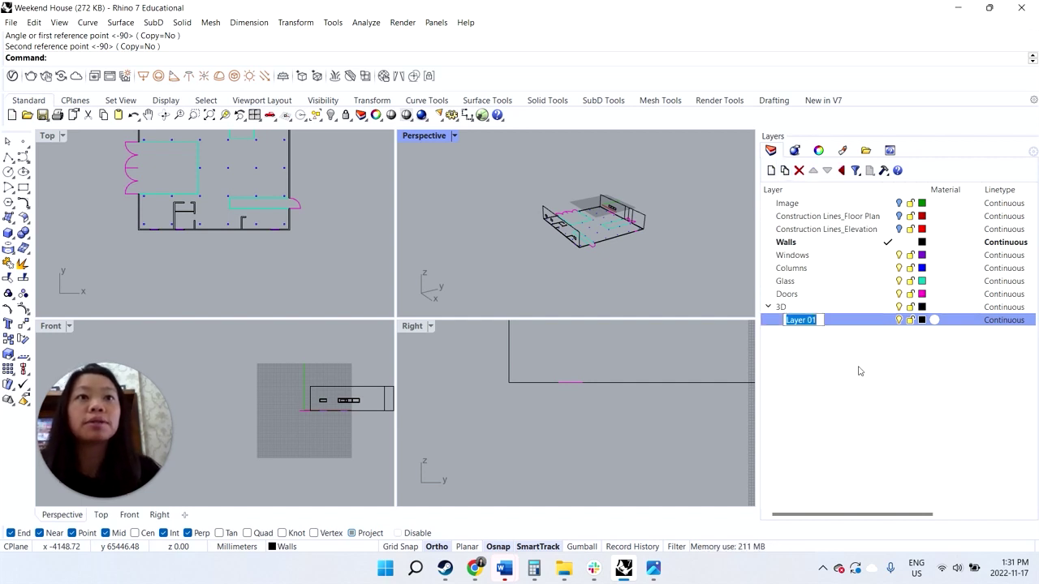
{"action": "type", "text": "3D_Wall"}
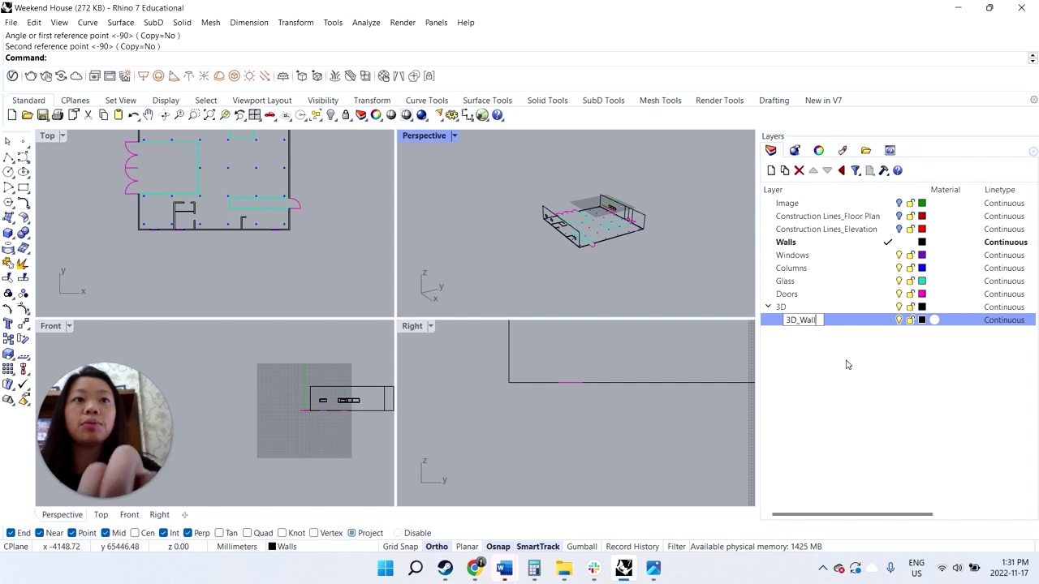
{"action": "type", "text": "s"}
{"action": "key", "text": "Return"}
{"action": "left_click", "coordinate": [922, 321]}
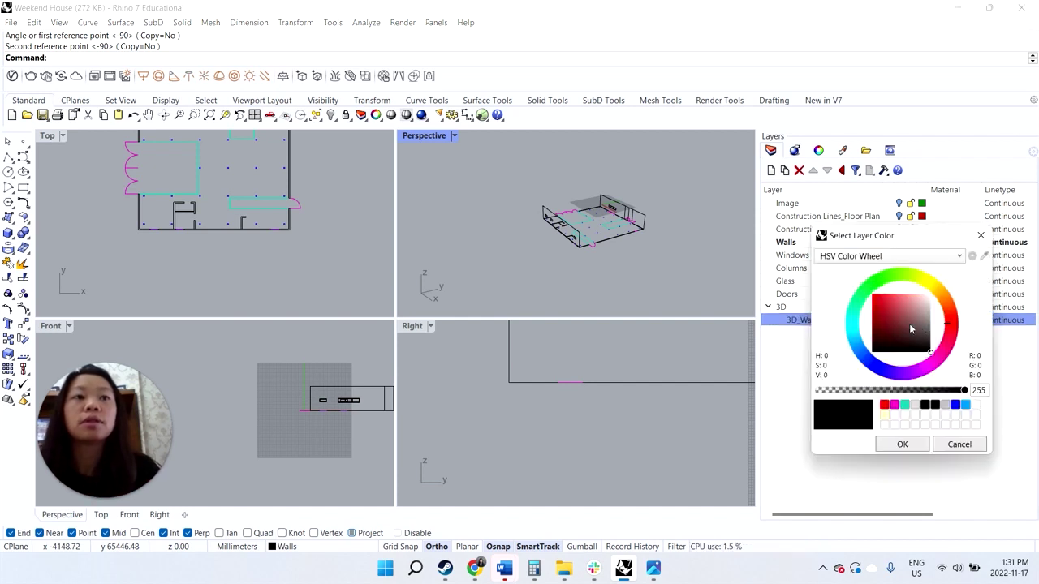
{"action": "left_click", "coordinate": [955, 405]}
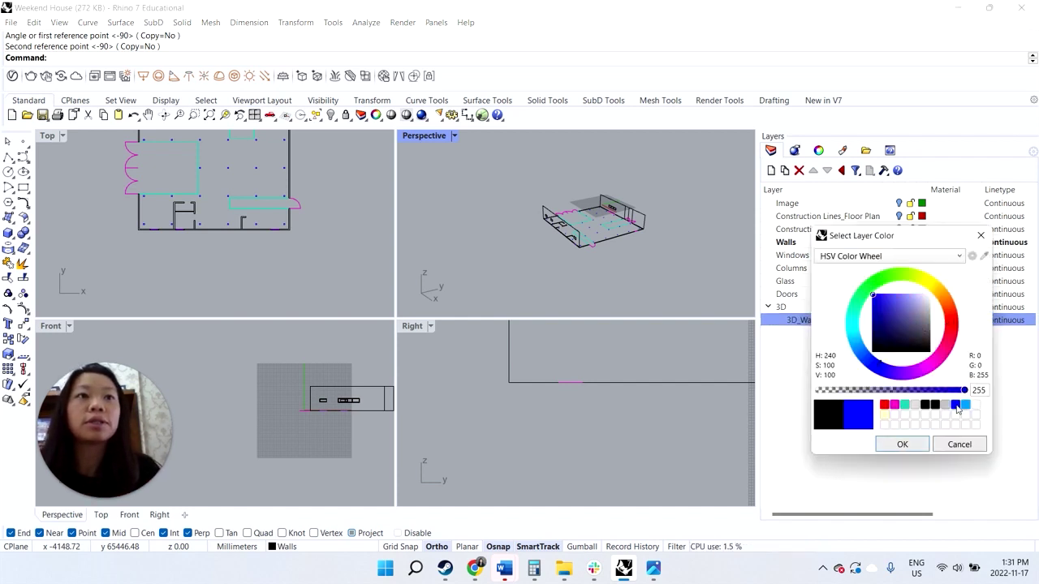
{"action": "left_click", "coordinate": [922, 443]}
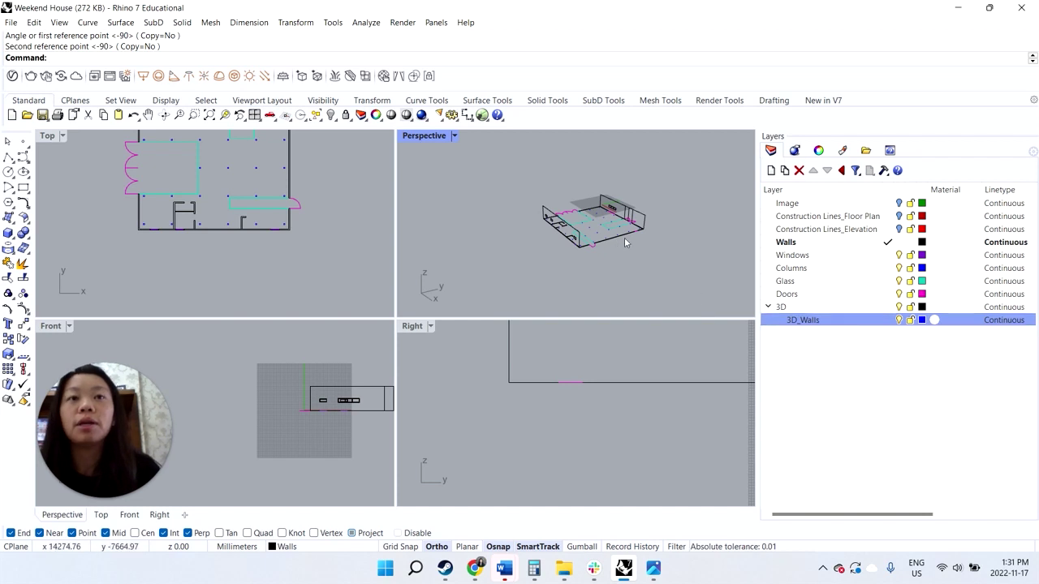
- Select all objects on the Walls layer, covering the floor plan walls and both upright elevations
{"action": "scroll", "coordinate": [584, 279], "scroll_direction": "up", "scroll_amount": 8}
{"action": "left_click", "coordinate": [592, 271]}
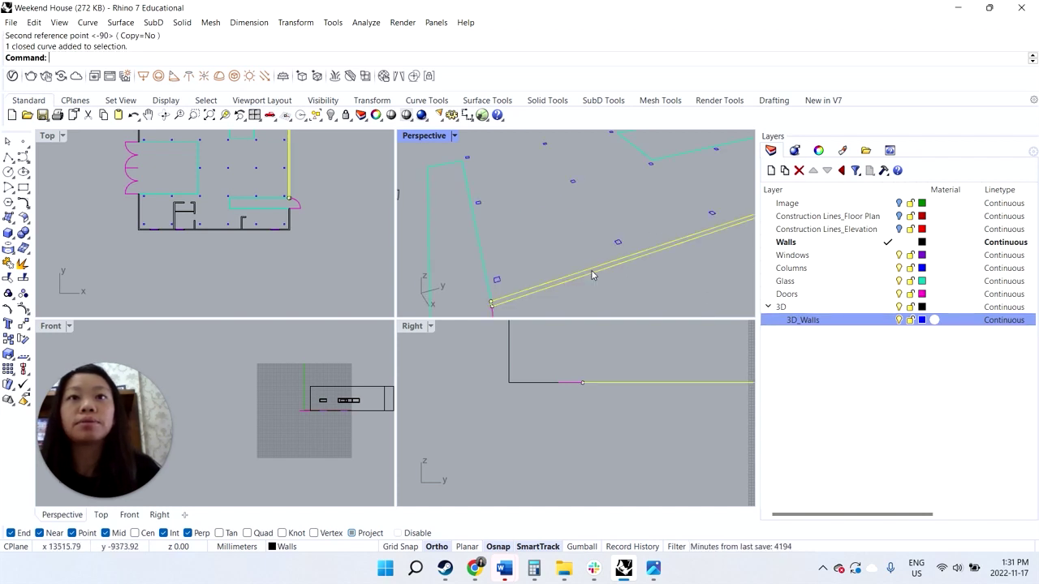
{"action": "left_click", "coordinate": [804, 244]}
{"action": "right_click", "coordinate": [804, 244]}
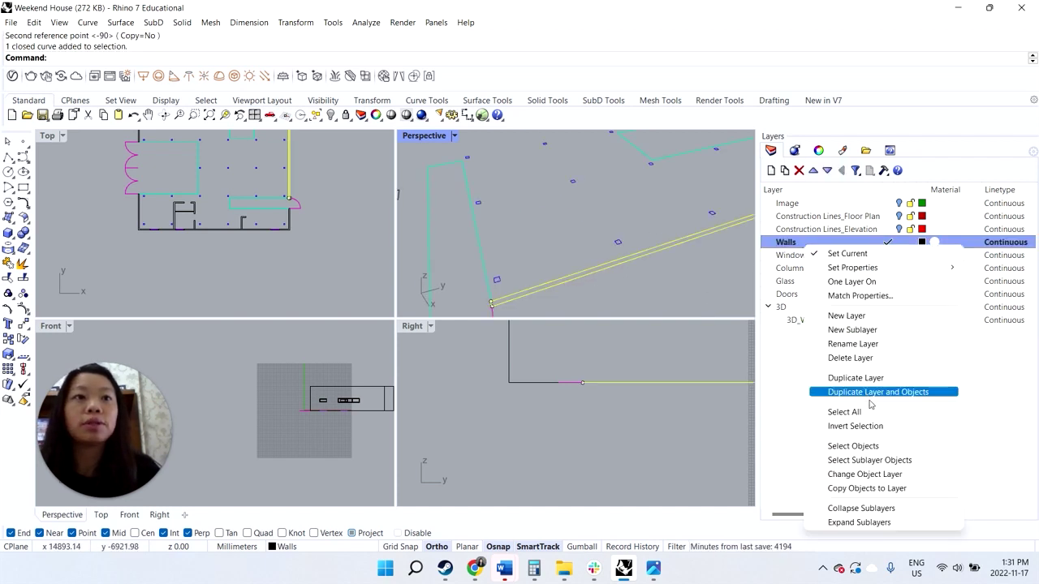
{"action": "left_click", "coordinate": [853, 446]}
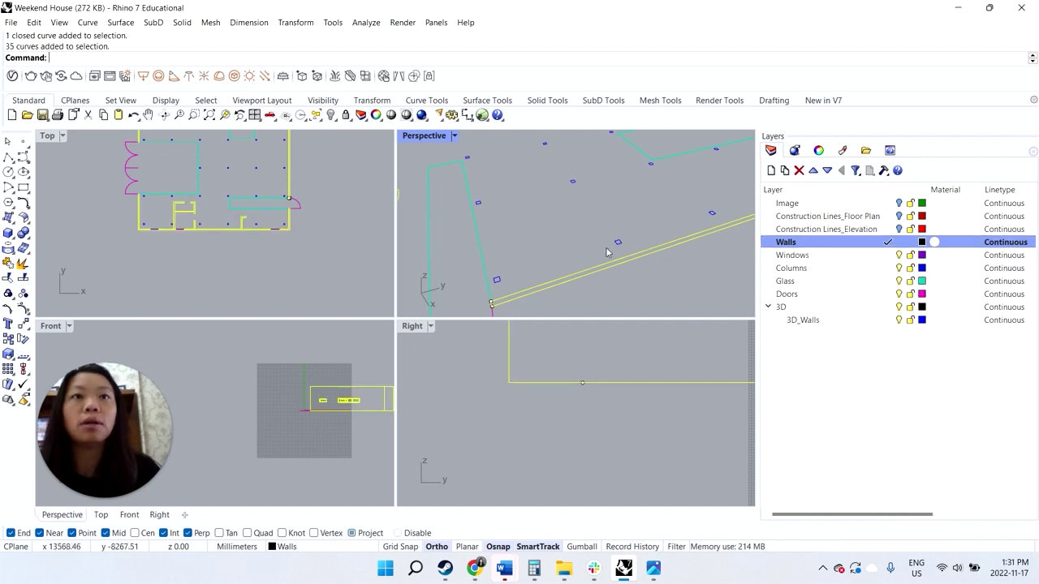
{"action": "scroll", "coordinate": [579, 266], "scroll_direction": "down", "scroll_amount": 8}
{"action": "scroll", "coordinate": [636, 230], "scroll_direction": "up", "scroll_amount": 4}
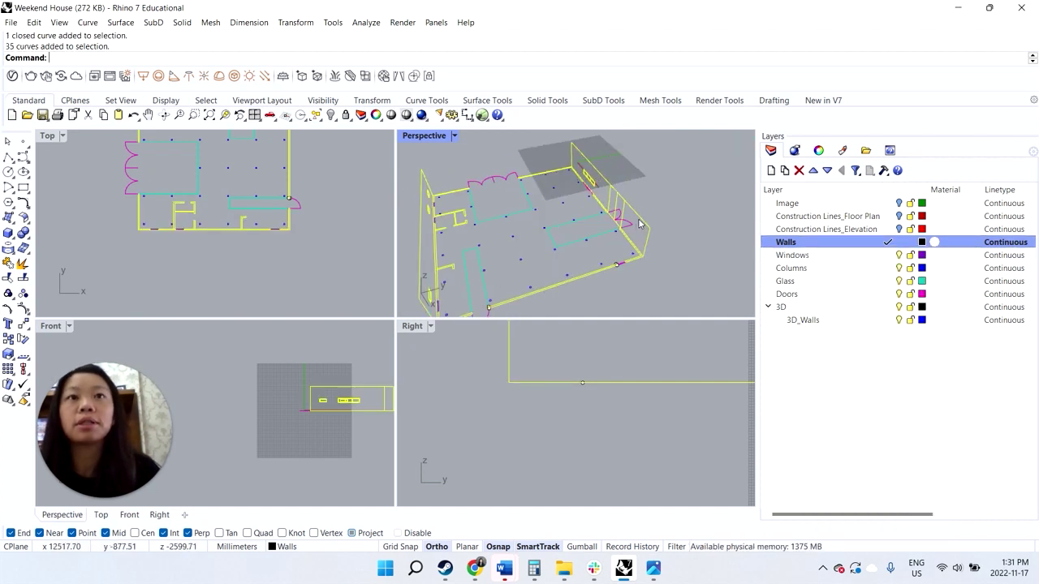
- Remove the upright elevation curves from the selection and join the remaining floor-plan wall curves
{"action": "left_click_drag", "start_coordinate": [630, 208], "coordinate": [568, 145], "text": "ctrl"}
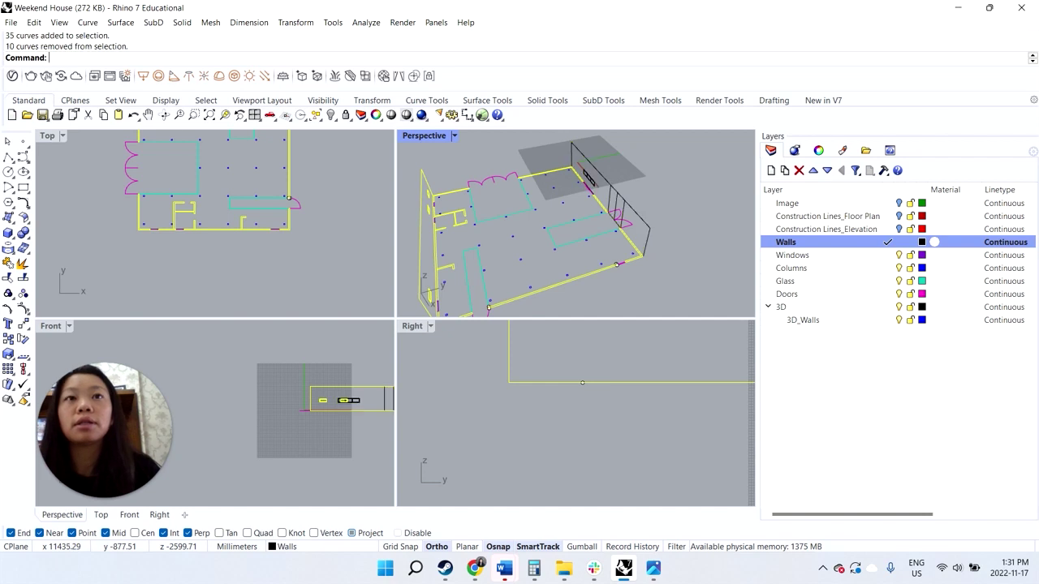
{"action": "left_click_drag", "start_coordinate": [470, 203], "coordinate": [437, 191], "text": "ctrl"}
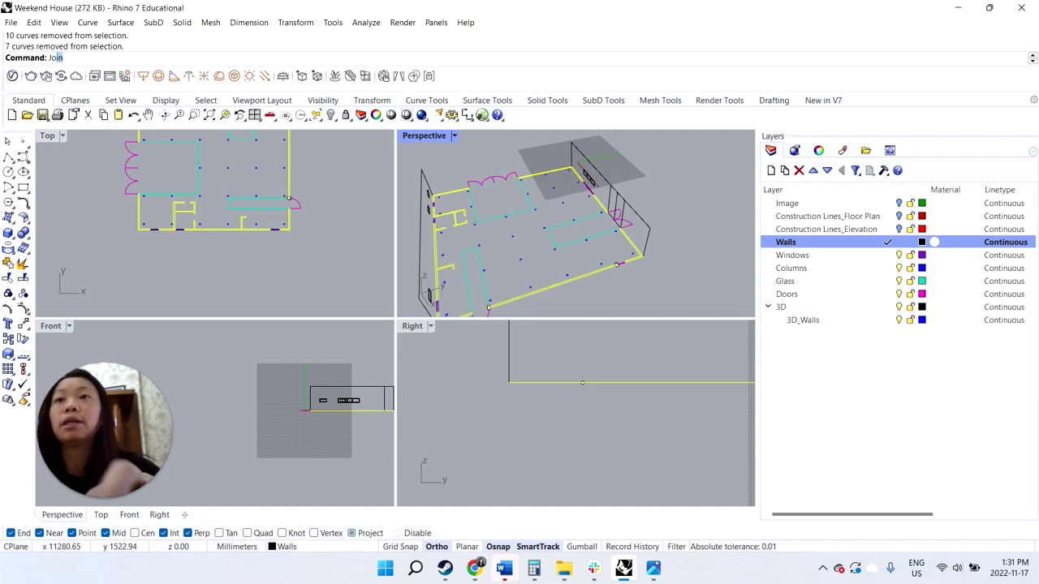
{"action": "key", "text": "ctrl+j"}
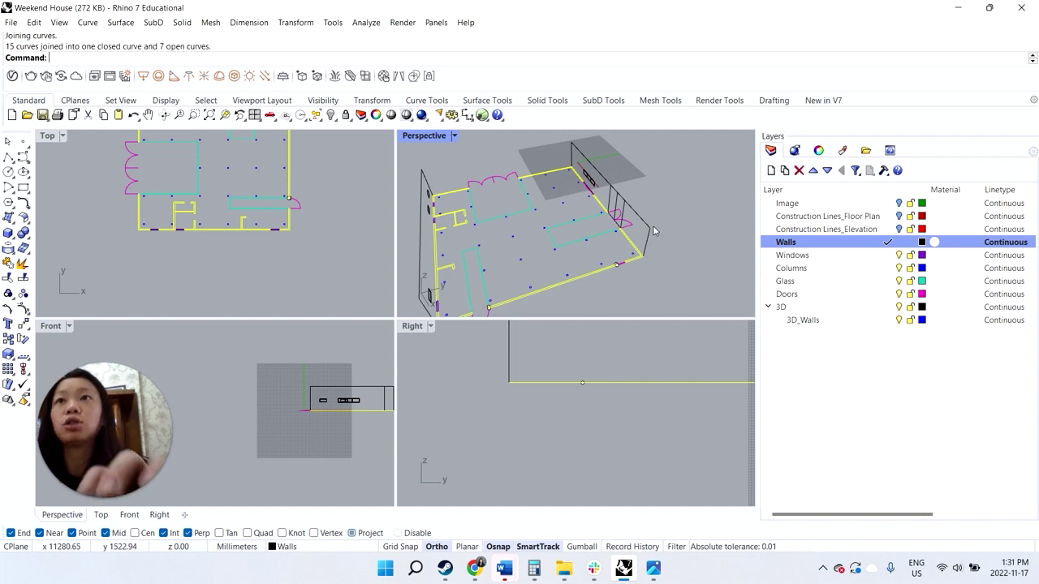
- Select the long closed wall outline between the two door openings and make 3D_Walls the current layer
{"action": "left_click", "coordinate": [586, 302]}
{"action": "left_click", "coordinate": [571, 276]}
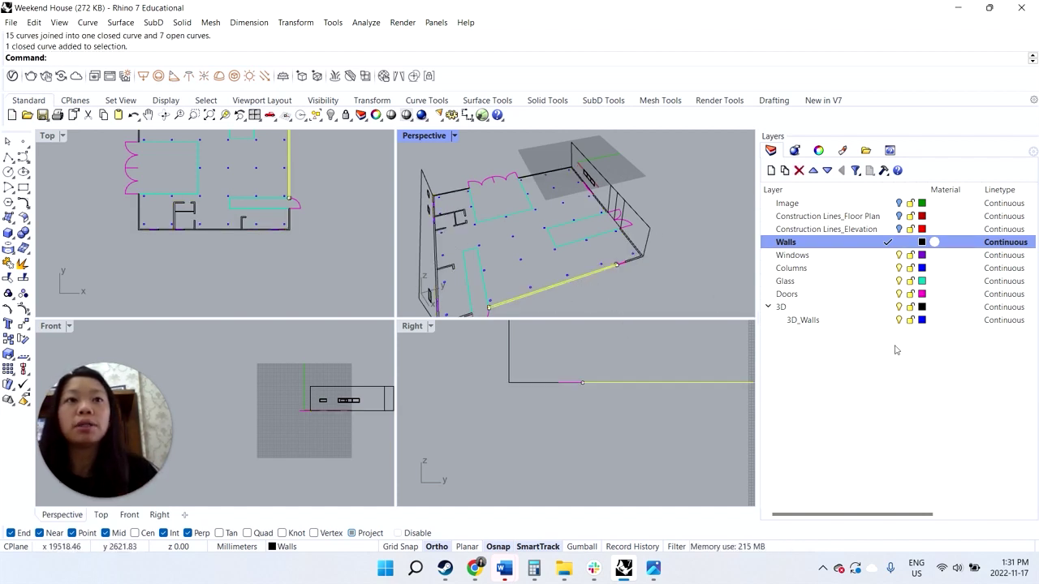
{"action": "scroll", "coordinate": [487, 292], "scroll_direction": "up", "scroll_amount": 3}
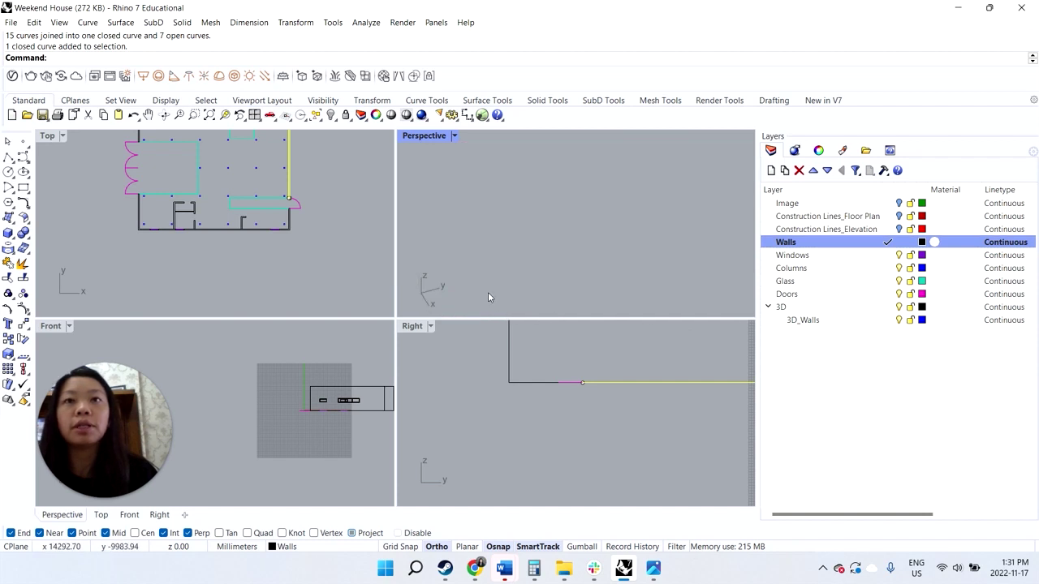
{"action": "left_click", "coordinate": [888, 320]}
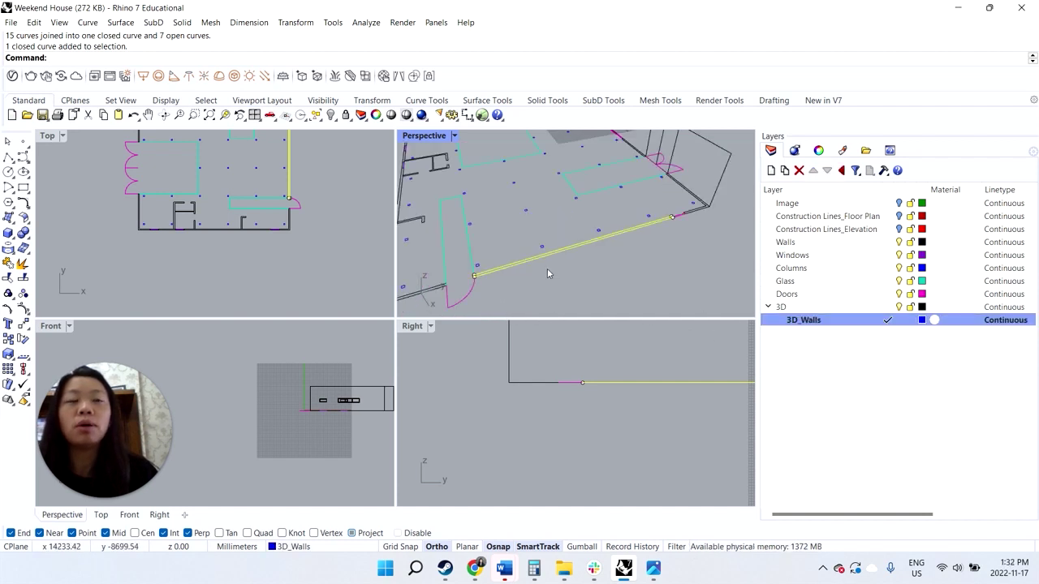
- Extrude the long wall outline into a solid up to the elevation's top corner, about 2600 mm, with Project snapping off
{"action": "scroll", "coordinate": [549, 268], "scroll_direction": "down", "scroll_amount": 4}
{"action": "type", "text": "ExtrudeCrv"}
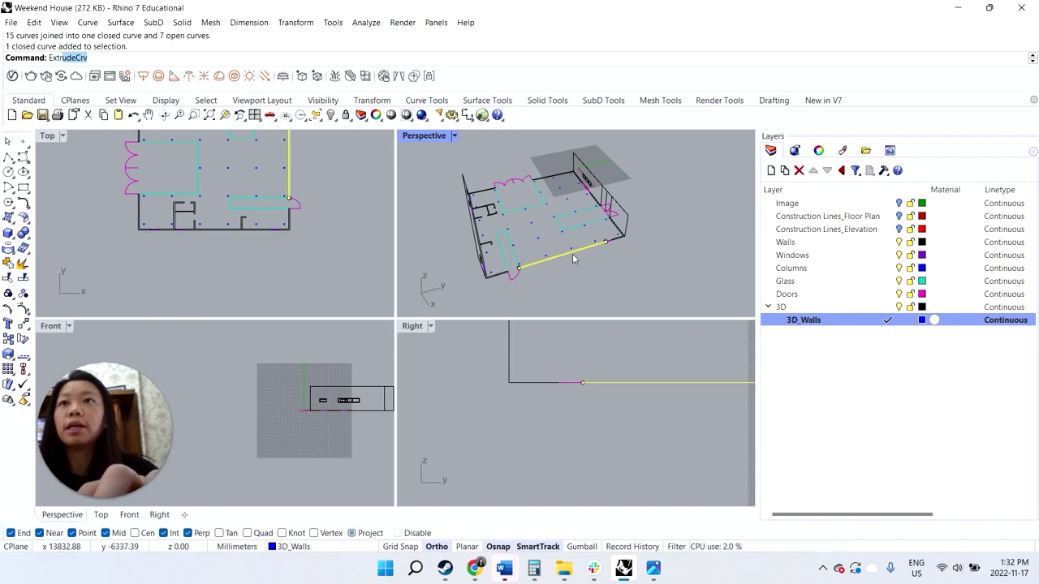
{"action": "key", "text": "Return"}
{"action": "scroll", "coordinate": [641, 215], "scroll_direction": "up", "scroll_amount": 5}
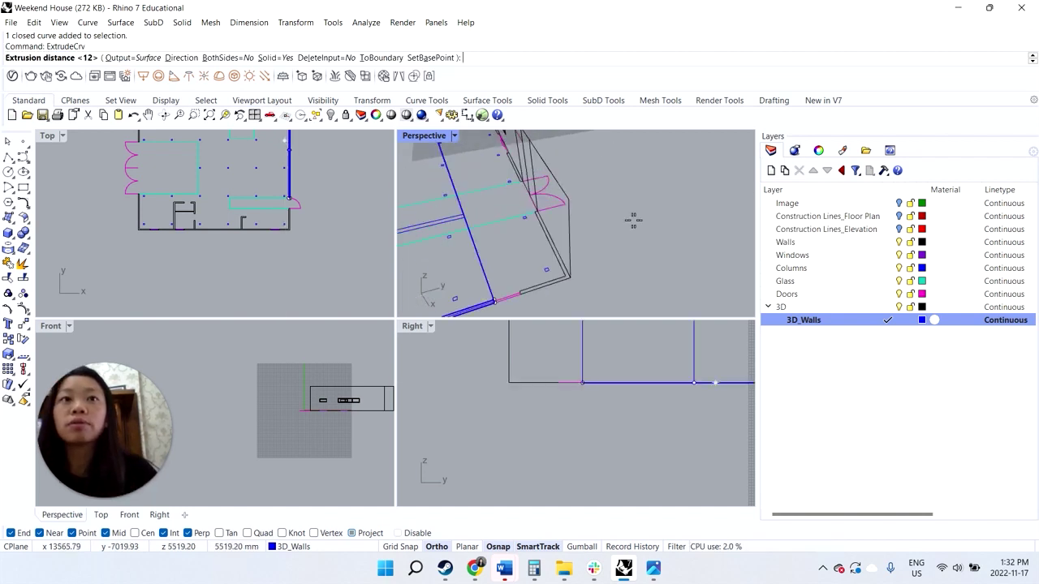
{"action": "scroll", "coordinate": [573, 200], "scroll_direction": "down", "scroll_amount": 5}
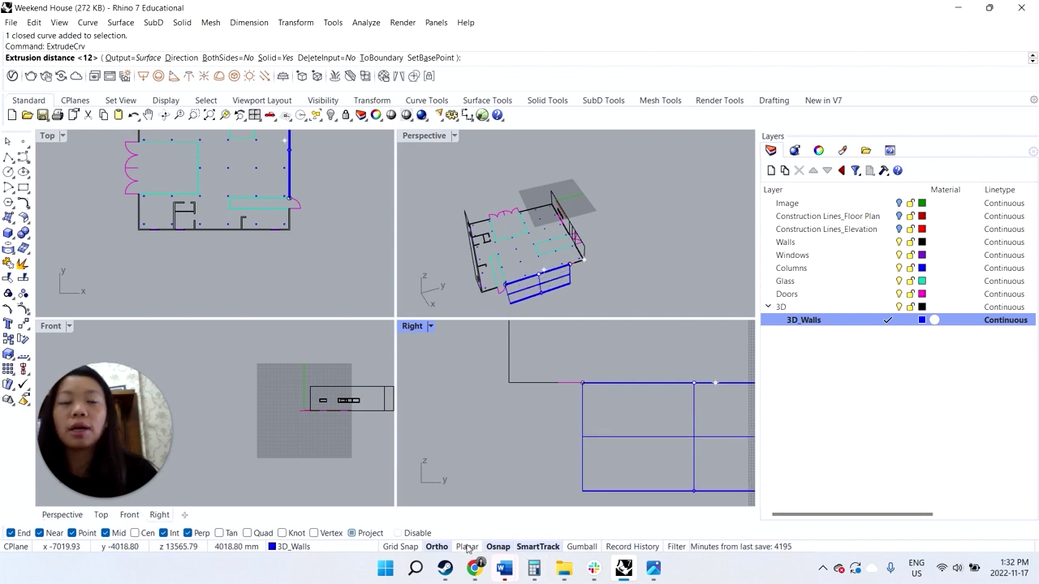
{"action": "left_click", "coordinate": [353, 534]}
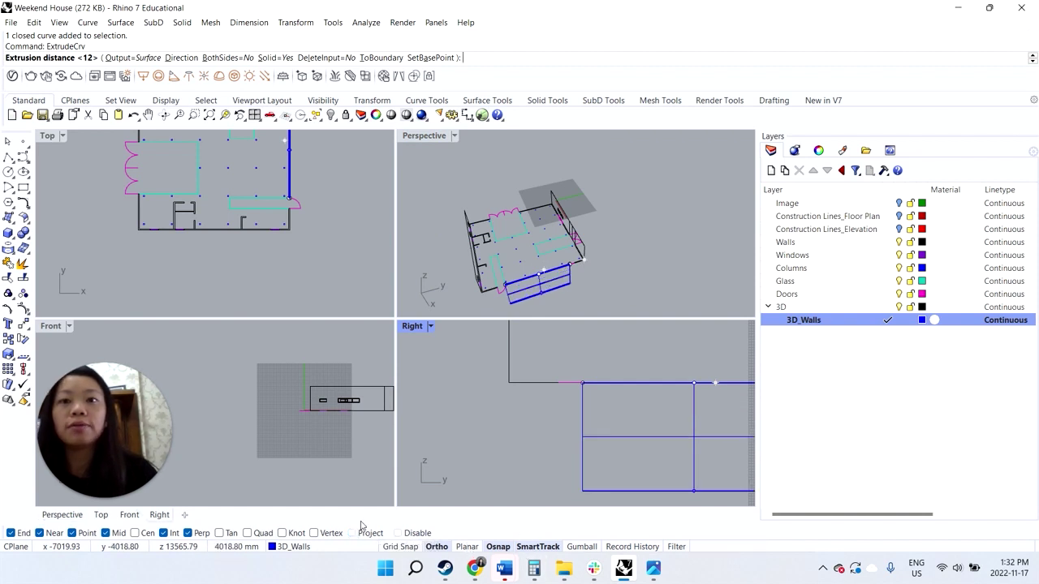
{"action": "scroll", "coordinate": [576, 280], "scroll_direction": "up", "scroll_amount": 8}
{"action": "scroll", "coordinate": [610, 226], "scroll_direction": "down", "scroll_amount": 4}
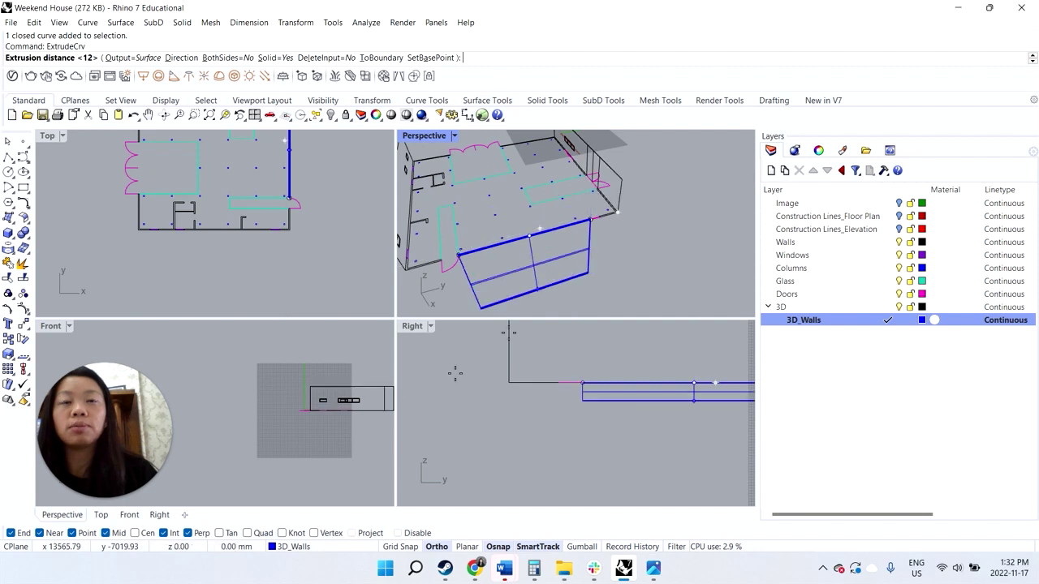
{"action": "left_click", "coordinate": [352, 534]}
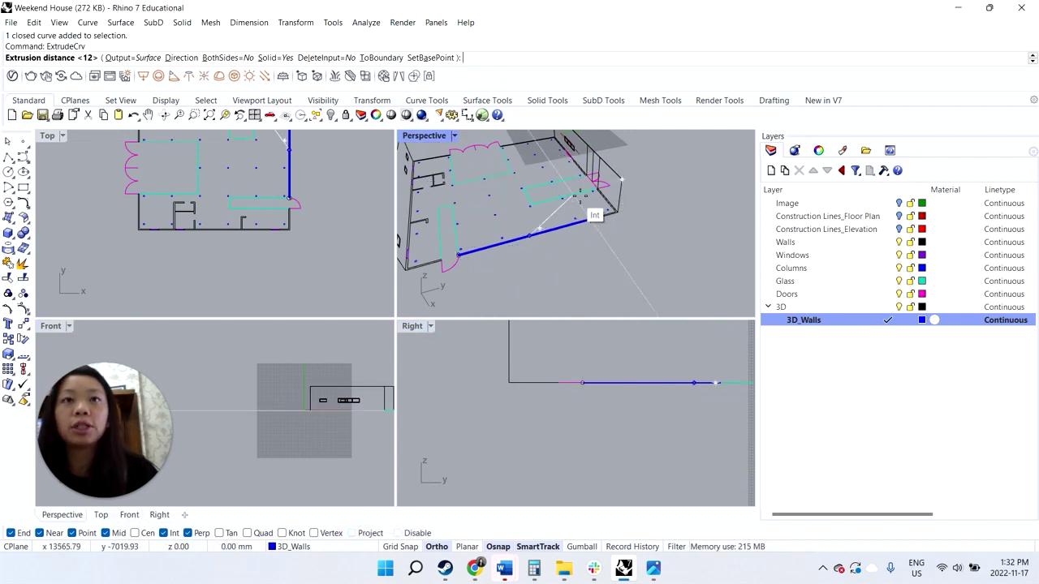
{"action": "left_click", "coordinate": [624, 180]}
- Set the Perspective viewport to Shaded display and view the extruded wall from another angle
{"action": "right_click_drag", "start_coordinate": [612, 246], "coordinate": [577, 231]}
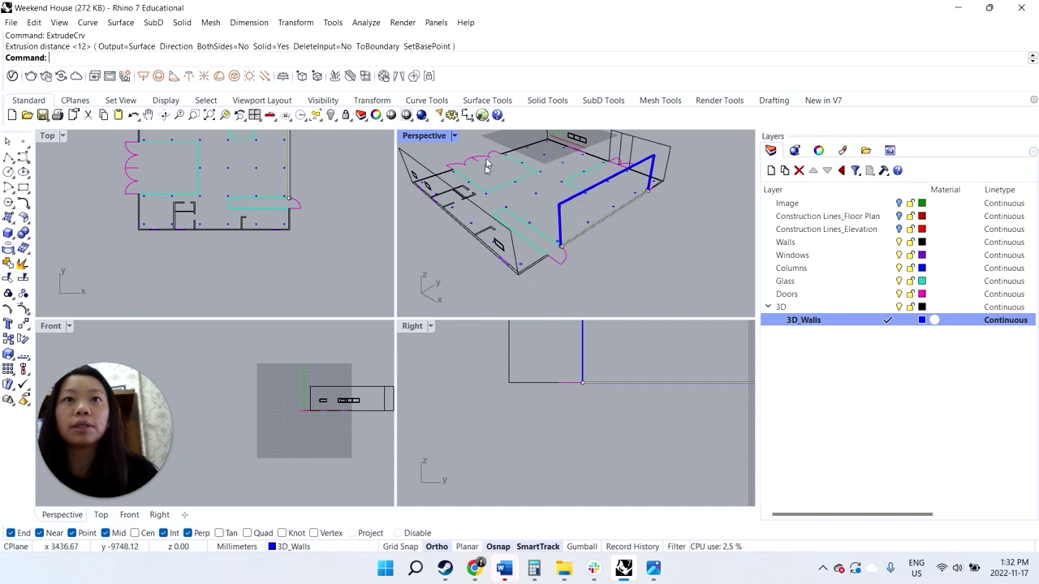
{"action": "left_click", "coordinate": [456, 136]}
{"action": "left_click", "coordinate": [504, 138]}
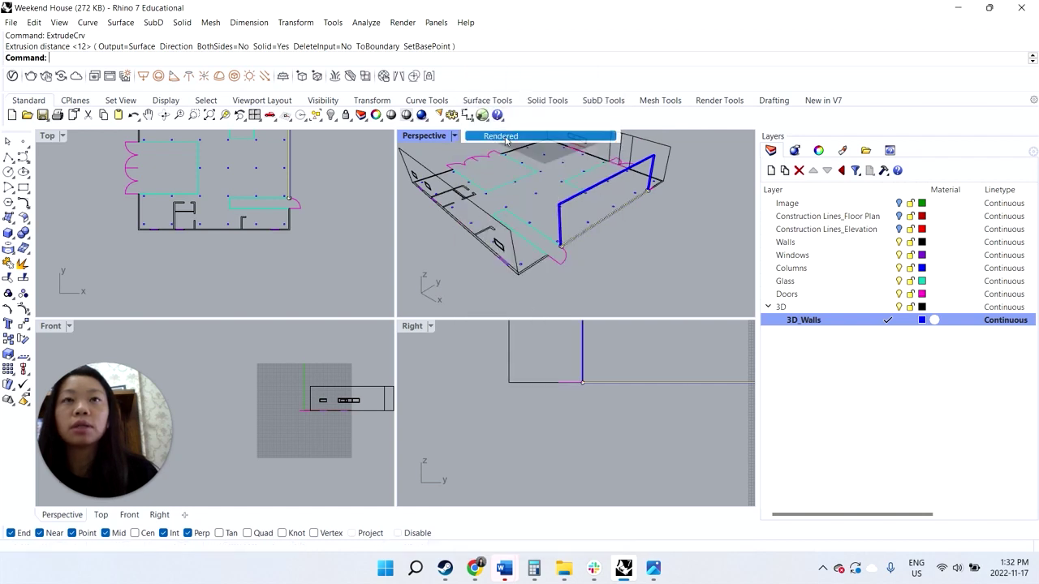
{"action": "left_click", "coordinate": [456, 137]}
{"action": "left_click", "coordinate": [520, 124]}
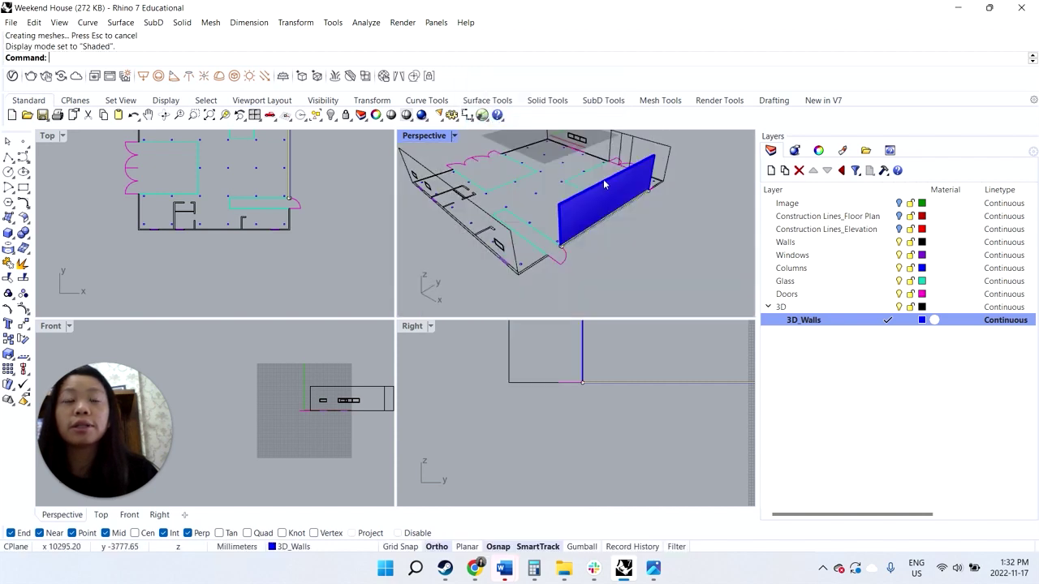
{"action": "mouse_move", "coordinate": [623, 220]}
{"action": "right_mouse_down"}
{"action": "mouse_move", "coordinate": [497, 220]}
{"action": "mouse_move", "coordinate": [608, 260]}
{"action": "mouse_move", "coordinate": [519, 221]}
{"action": "right_mouse_up"}
- Compare the extruded wall in Wireframe and Shaded display and inspect it from several angles
{"action": "left_click", "coordinate": [455, 136]}
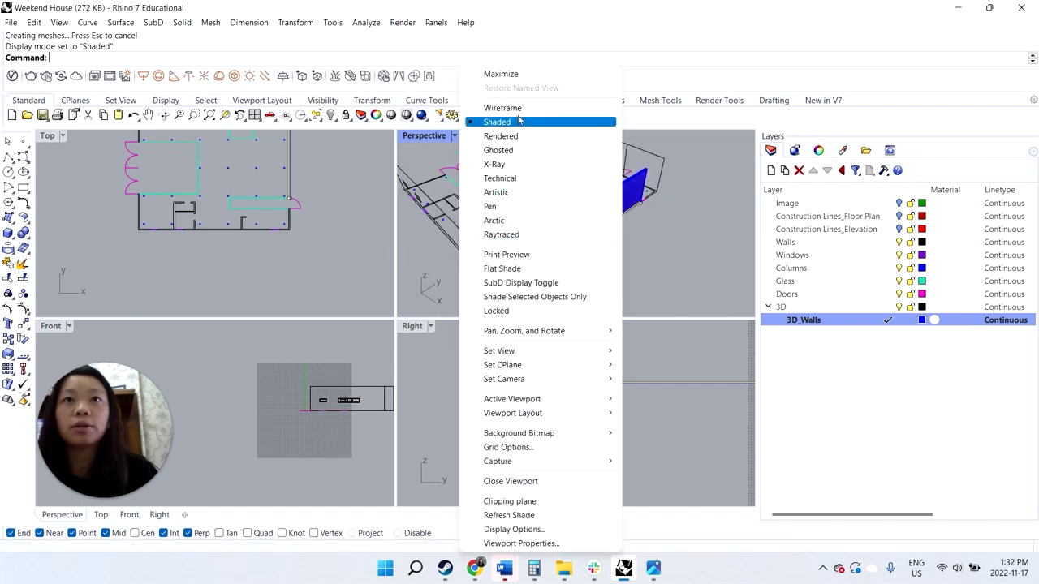
{"action": "left_click", "coordinate": [502, 108]}
{"action": "scroll", "coordinate": [548, 256], "scroll_direction": "up", "scroll_amount": 3}
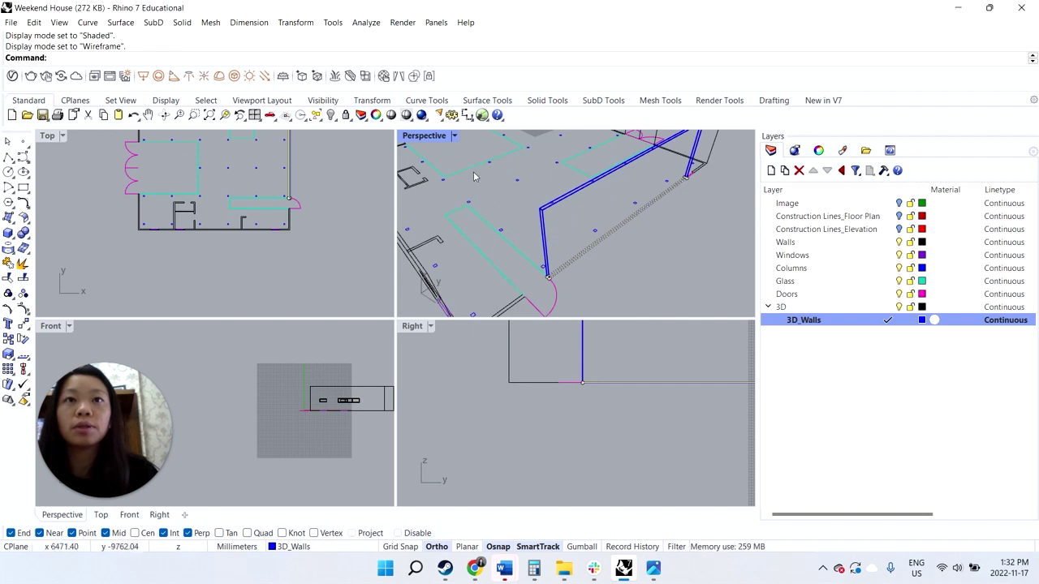
{"action": "left_click", "coordinate": [454, 135]}
{"action": "left_click", "coordinate": [499, 119]}
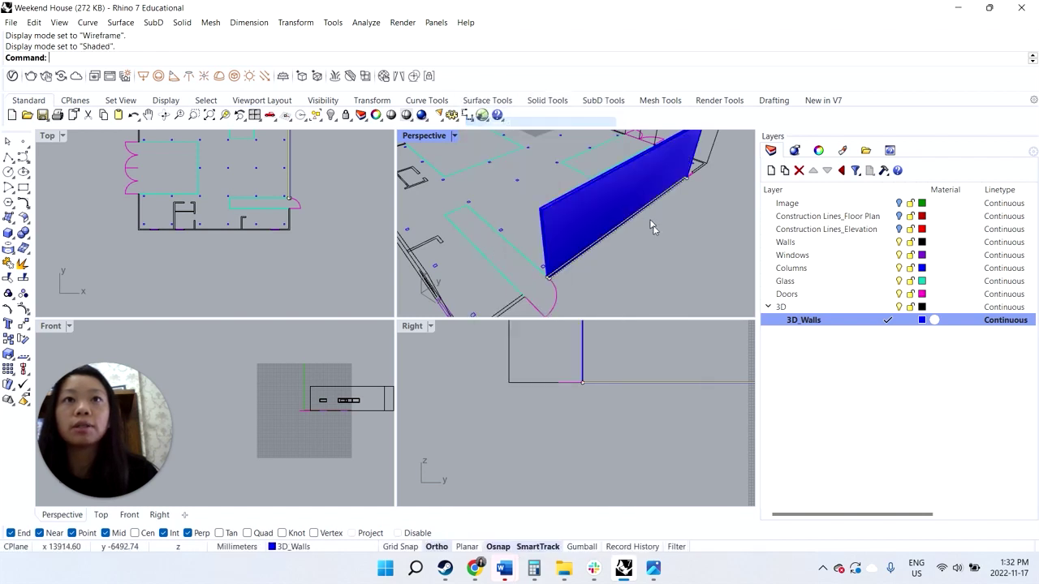
{"action": "scroll", "coordinate": [625, 248], "scroll_direction": "down", "scroll_amount": 5}
{"action": "scroll", "coordinate": [624, 247], "scroll_direction": "up", "scroll_amount": 5}
{"action": "left_click", "coordinate": [563, 209]}
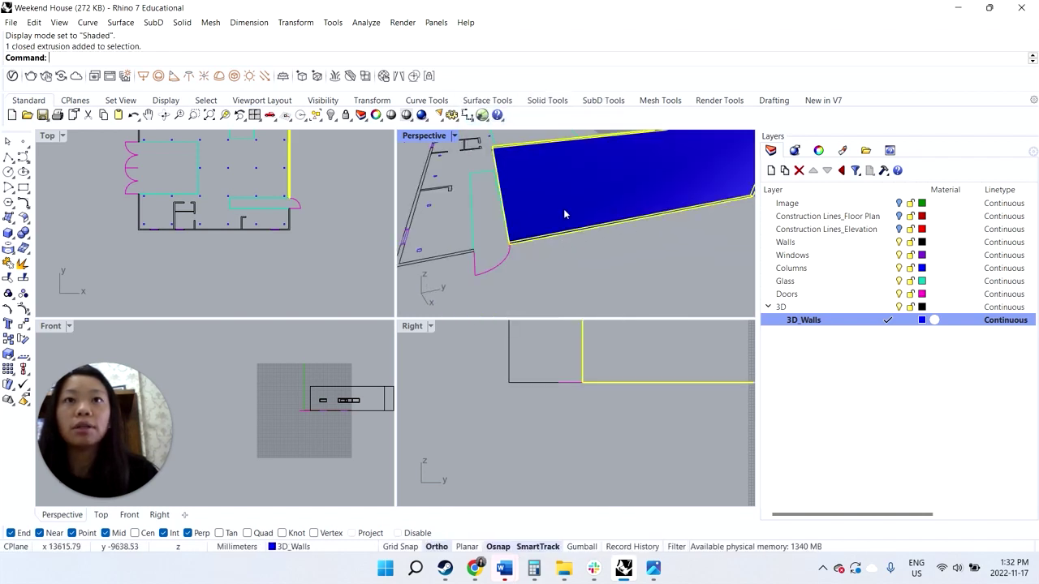
{"action": "scroll", "coordinate": [548, 221], "scroll_direction": "down", "scroll_amount": 2}
{"action": "right_click_drag", "start_coordinate": [549, 221], "coordinate": [673, 236]}
{"action": "key", "text": "Escape"}
- Try to extrude the open L-shaped corner wall curve to the height of the existing wall, about 2600 mm
{"action": "scroll", "coordinate": [605, 247], "scroll_direction": "up", "scroll_amount": 5}
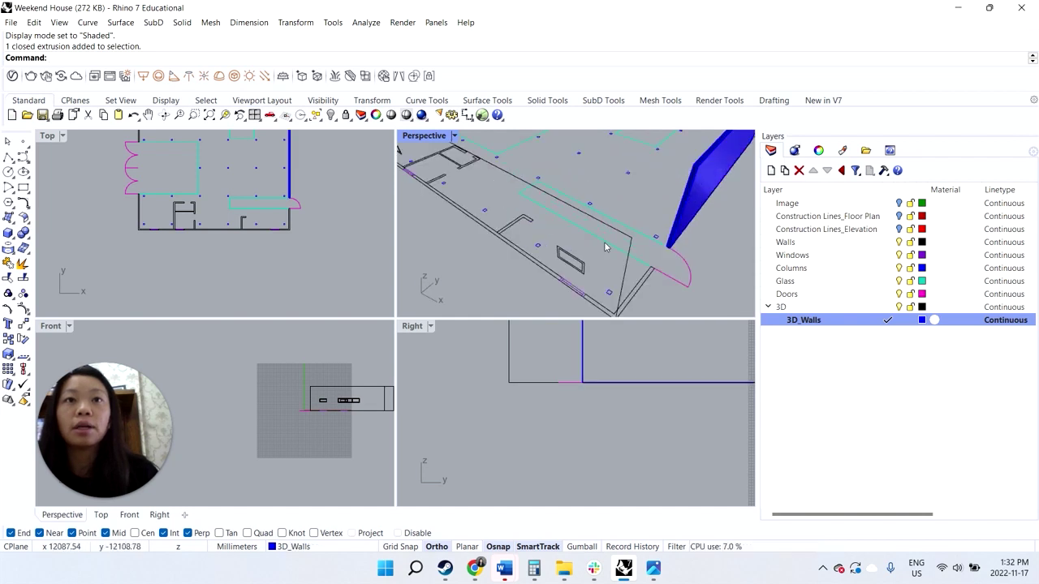
{"action": "left_click", "coordinate": [630, 291]}
{"action": "type", "text": "ExtrudeCrv"}
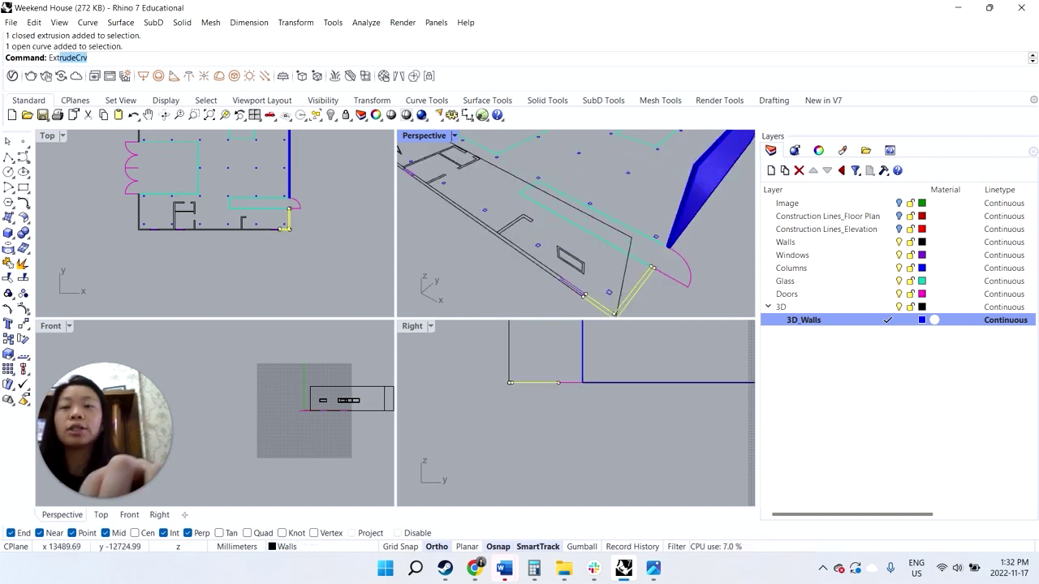
{"action": "key", "text": "Return"}
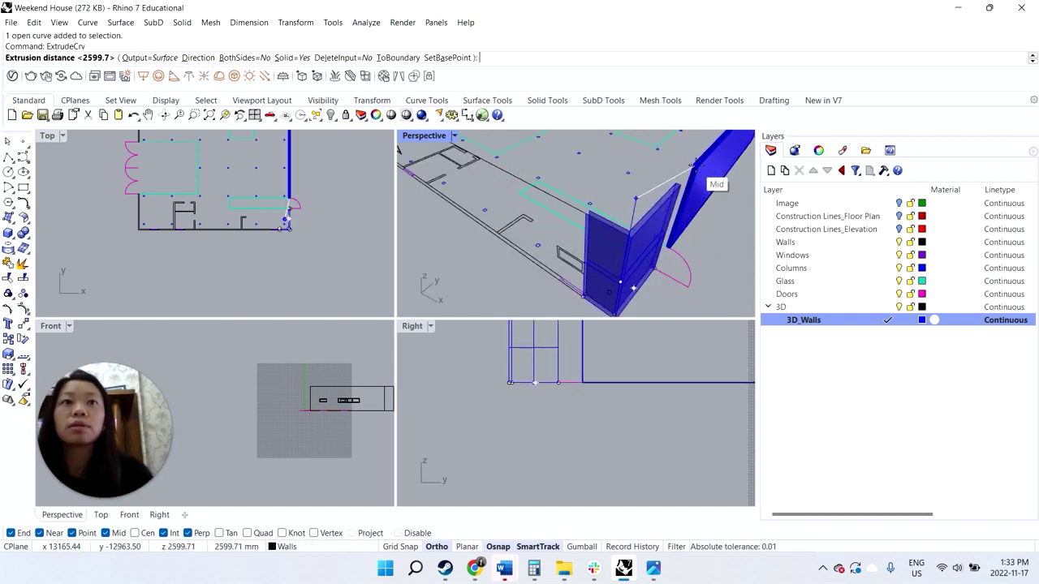
{"action": "left_click", "coordinate": [698, 166]}
- Try to extrude the adjacent open wall curve beyond the window to the corner wall's height, about 2600 mm
{"action": "left_click", "coordinate": [521, 255]}
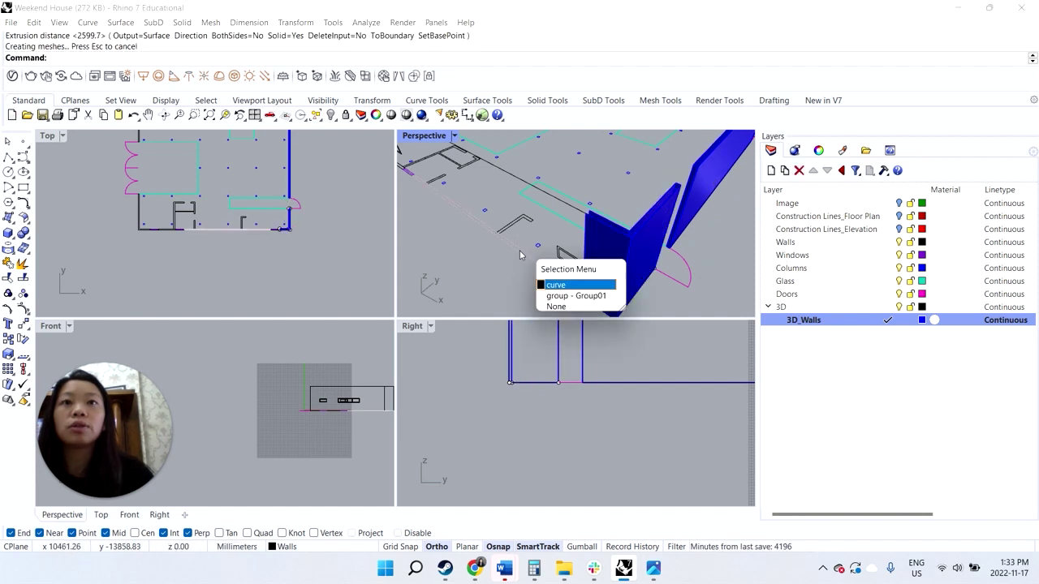
{"action": "left_click", "coordinate": [555, 284]}
{"action": "key", "text": "Return"}
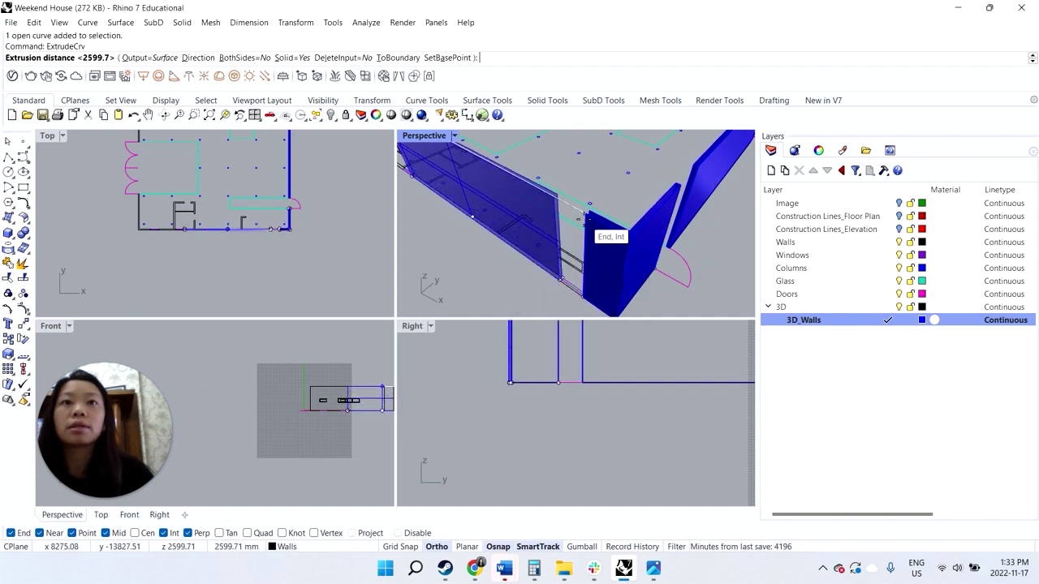
{"action": "left_click", "coordinate": [588, 213]}
- Undo the last extrusion, the wall next to the window
{"action": "right_click_drag", "start_coordinate": [587, 213], "coordinate": [559, 226]}
{"action": "left_click", "coordinate": [572, 254]}
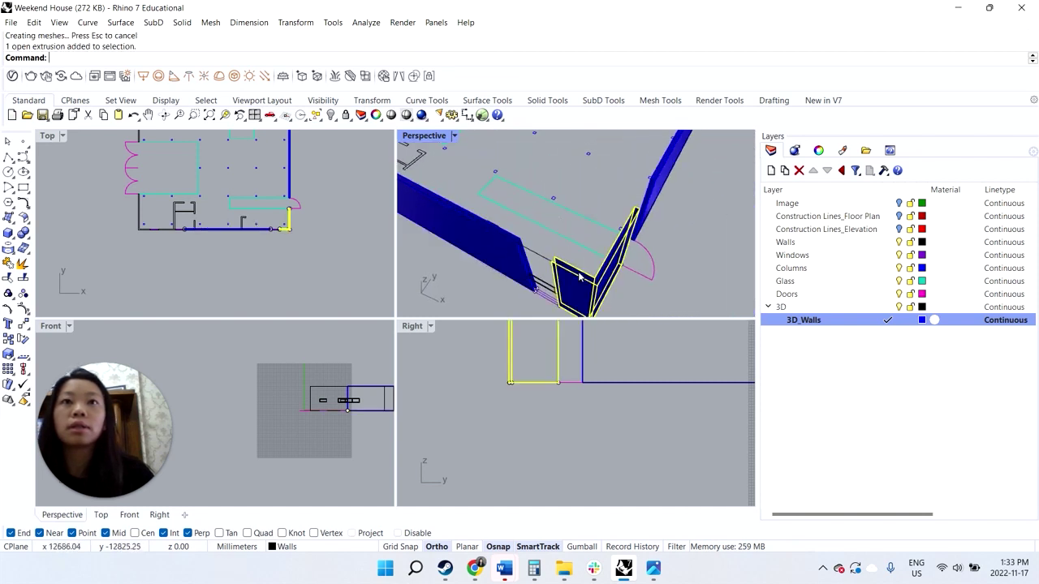
{"action": "scroll", "coordinate": [524, 257], "scroll_direction": "up", "scroll_amount": 3}
{"action": "key", "text": "ctrl+z"}
{"action": "scroll", "coordinate": [540, 294], "scroll_direction": "up", "scroll_amount": 3}
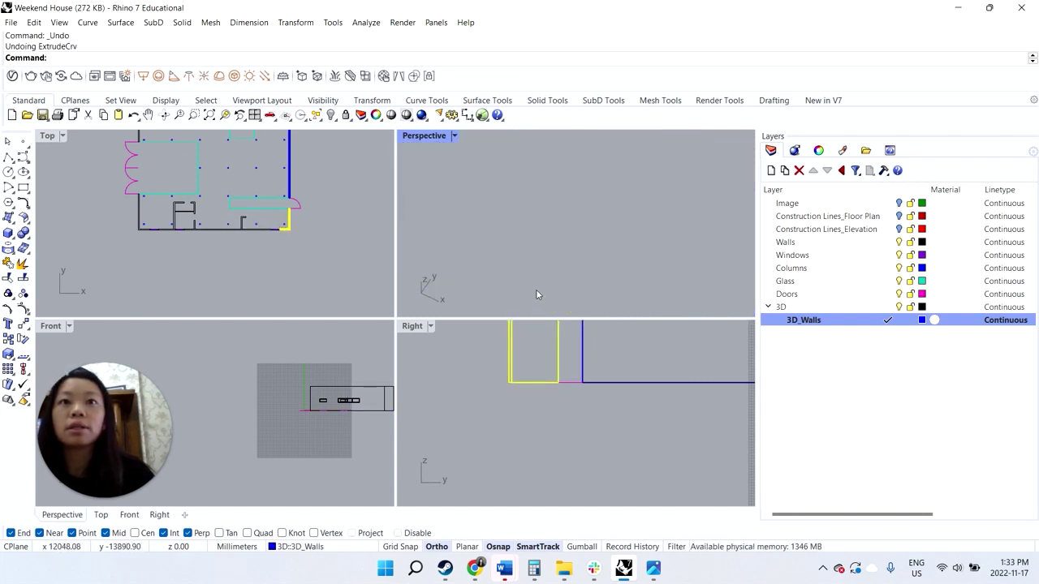
{"action": "left_click", "coordinate": [552, 283]}
{"action": "key", "text": "Delete"}
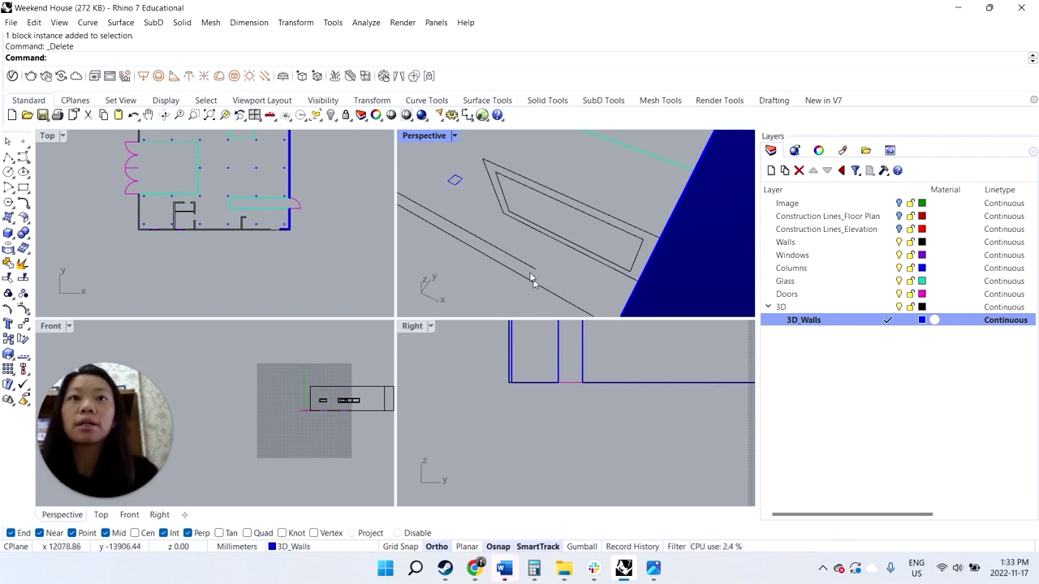
{"action": "scroll", "coordinate": [529, 274], "scroll_direction": "down", "scroll_amount": 5}
{"action": "key", "text": "ctrl+z"}
{"action": "left_click", "coordinate": [529, 272]}
{"action": "scroll", "coordinate": [529, 268], "scroll_direction": "up", "scroll_amount": 5}
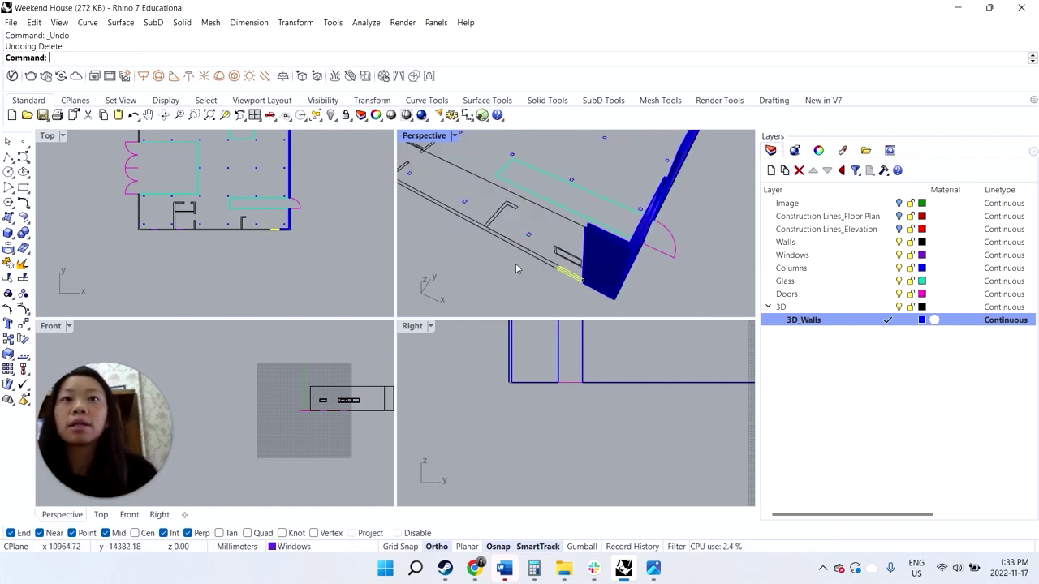
- Delete the open extrusion of the L-shaped corner wall
{"action": "scroll", "coordinate": [538, 268], "scroll_direction": "up", "scroll_amount": 4}
{"action": "left_click", "coordinate": [580, 262]}
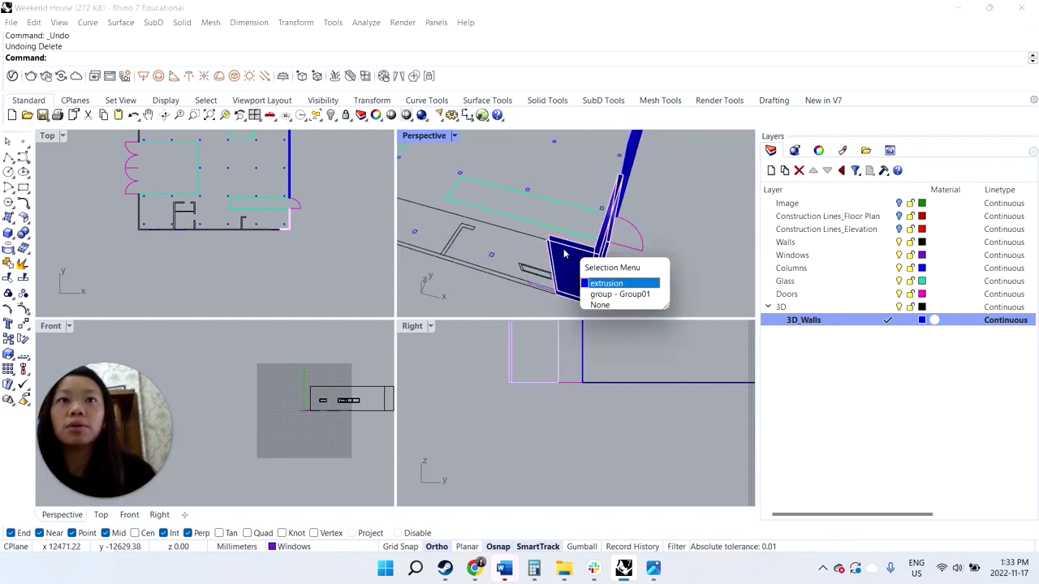
{"action": "left_click", "coordinate": [607, 282]}
{"action": "key", "text": "Delete"}
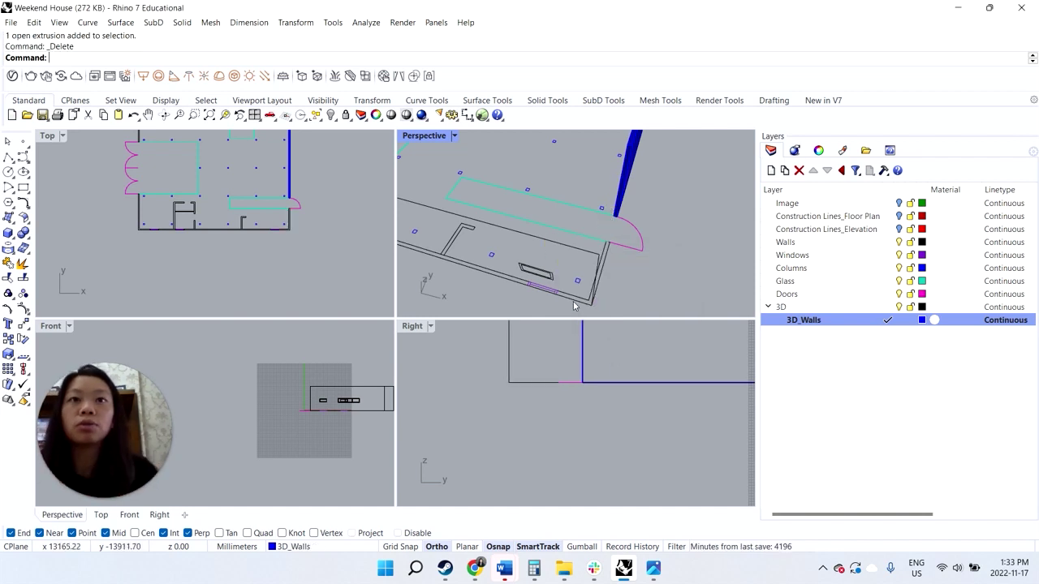
- Close the open L-shaped corner wall curve with CloseCrv
{"action": "left_click", "coordinate": [570, 305]}
{"action": "left_click", "coordinate": [610, 335]}
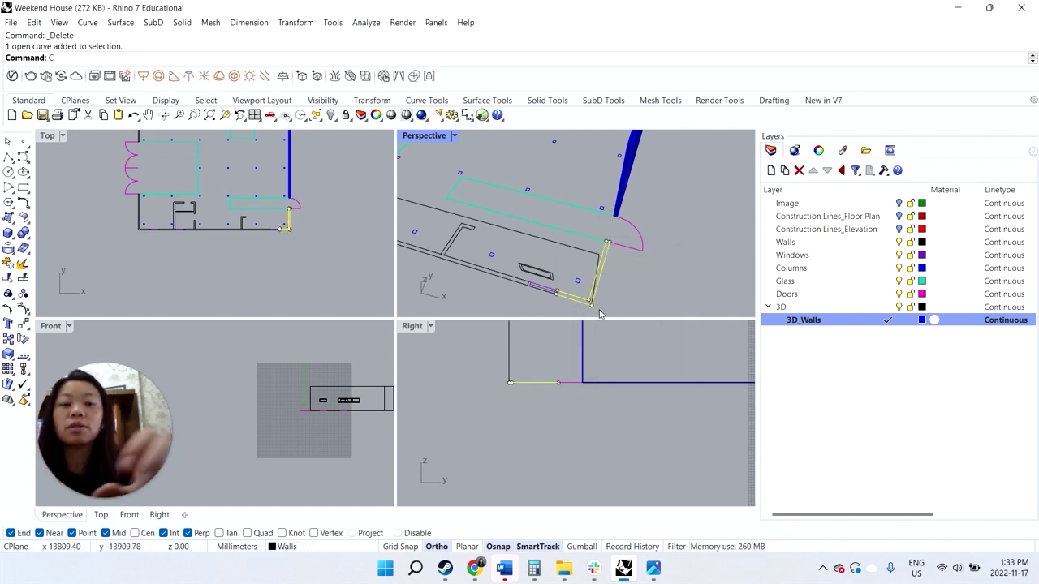
{"action": "type", "text": "CloseCrv"}
{"action": "key", "text": "Return"}
{"action": "key", "text": "Escape"}
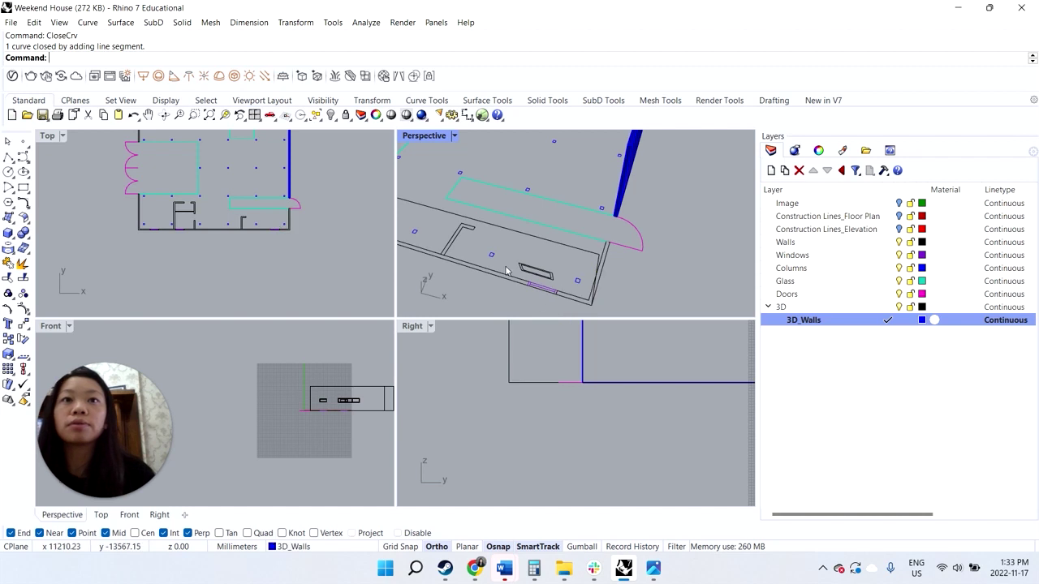
{"action": "left_click", "coordinate": [508, 275]}
{"action": "left_click", "coordinate": [542, 317]}
{"action": "scroll", "coordinate": [532, 293], "scroll_direction": "up", "scroll_amount": 5}
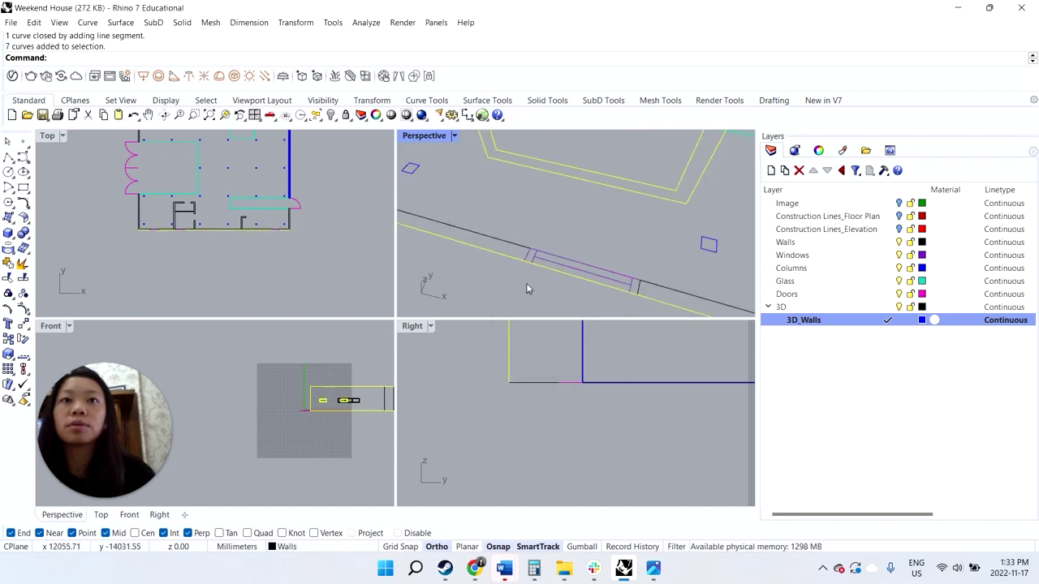
{"action": "left_click", "coordinate": [520, 254]}
{"action": "left_click", "coordinate": [638, 284]}
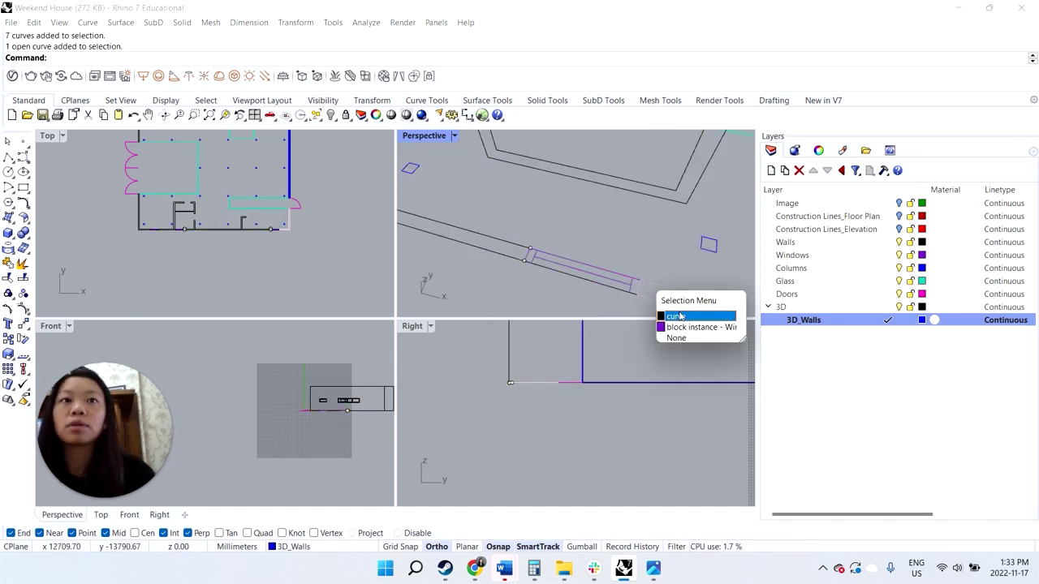
{"action": "left_click", "coordinate": [586, 284]}
{"action": "left_click", "coordinate": [593, 284]}
{"action": "key", "text": "Escape"}
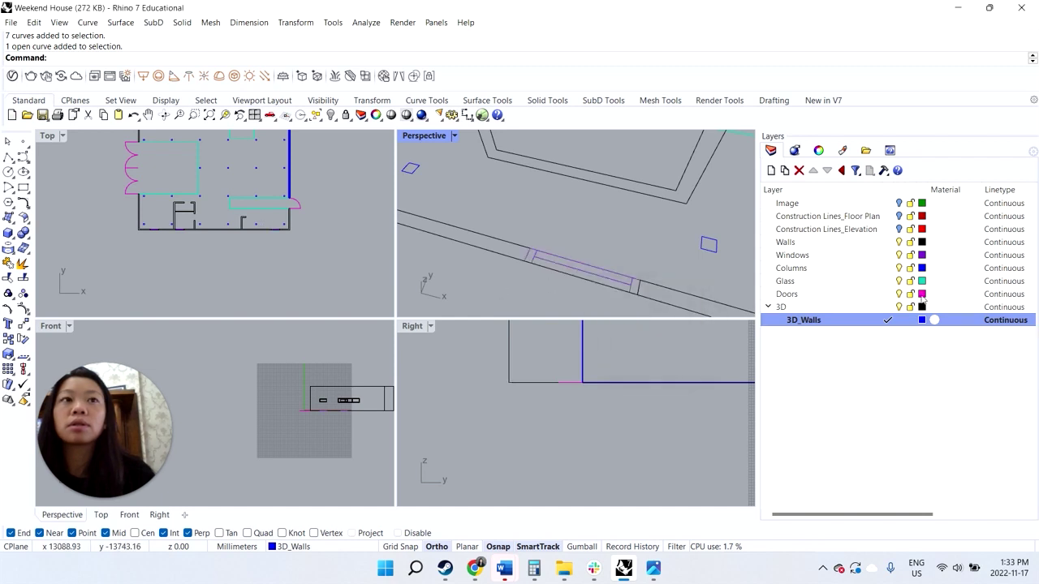
- Make the Walls layer current and draw a polyline across the long wall's open end at the window near the corner
{"action": "left_click", "coordinate": [898, 242]}
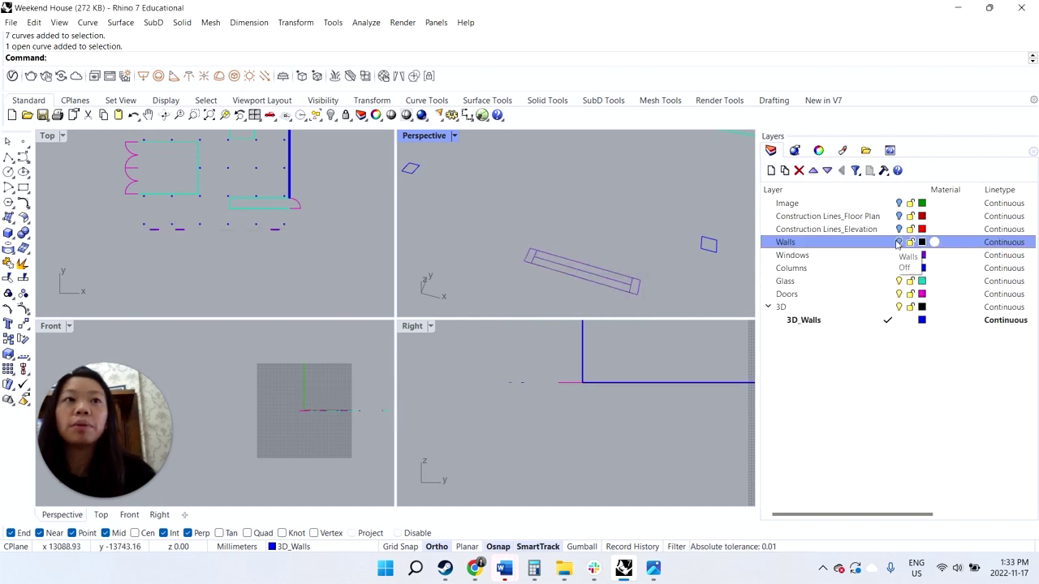
{"action": "left_click", "coordinate": [898, 242]}
{"action": "left_click", "coordinate": [888, 242]}
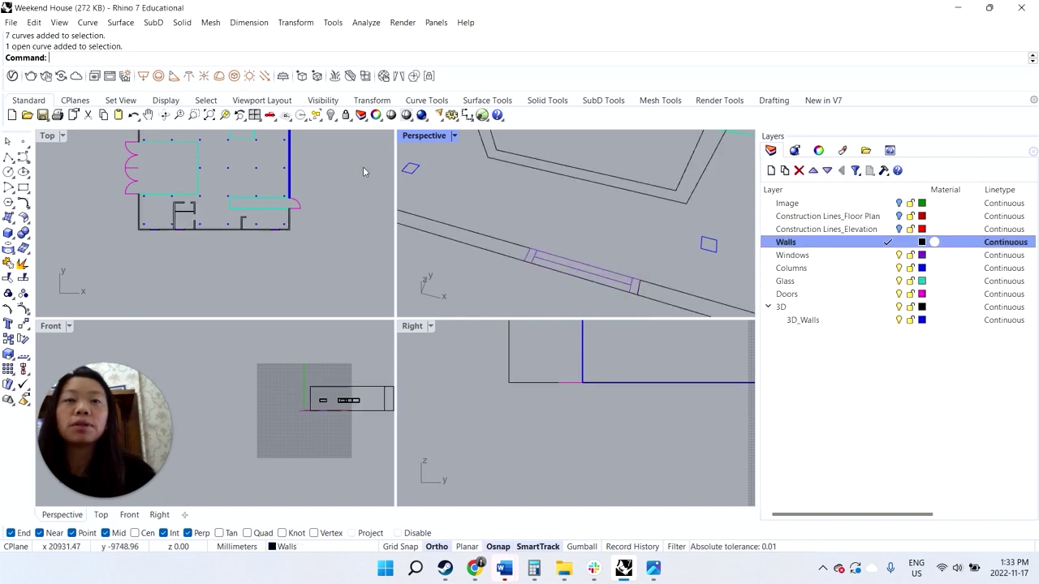
{"action": "left_click", "coordinate": [6, 157]}
{"action": "left_click", "coordinate": [529, 250]}
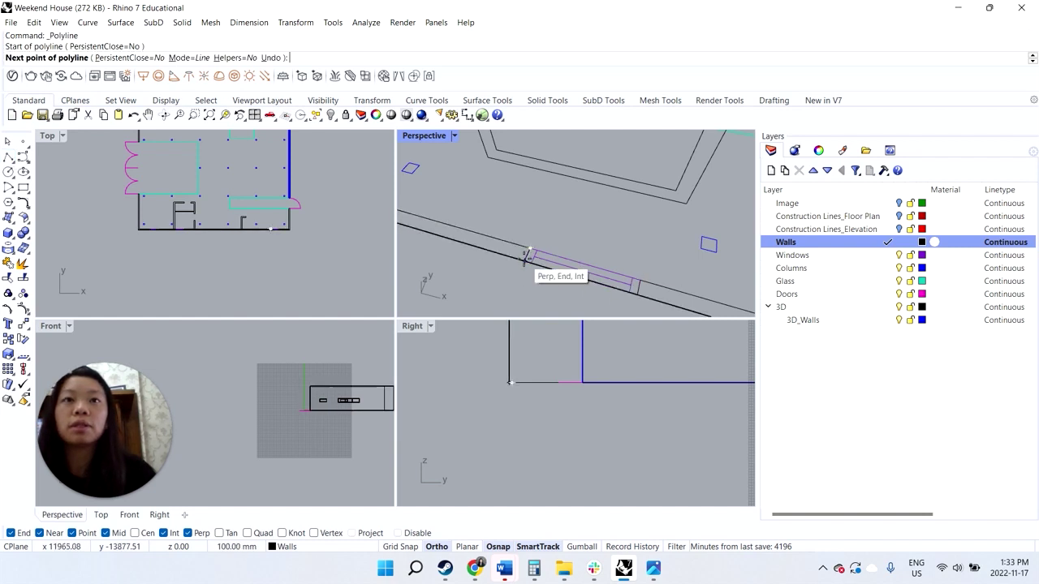
{"action": "left_click", "coordinate": [526, 257]}
{"action": "key", "text": "Return"}
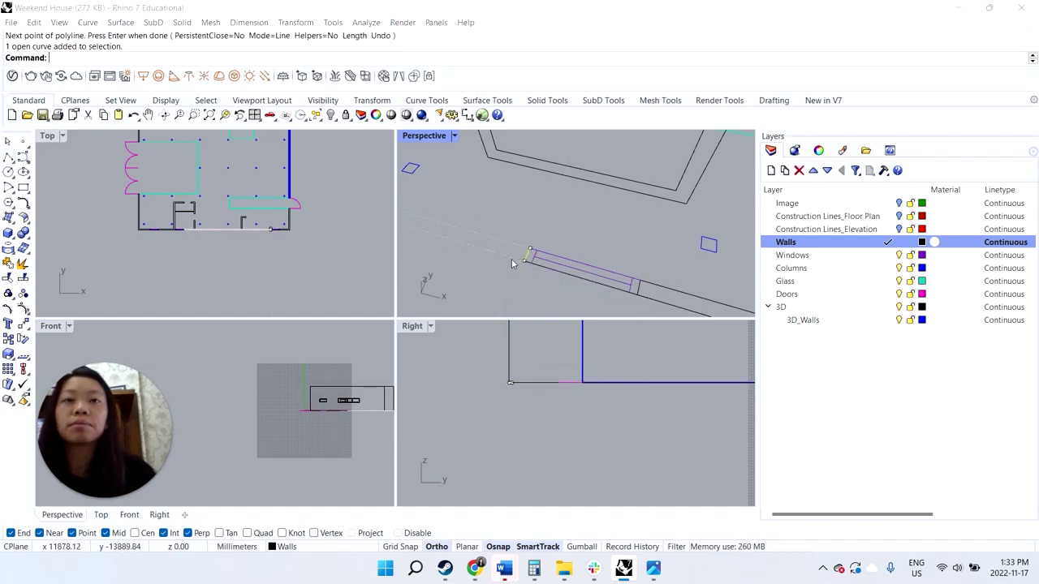
- Join the new end line with the long wall's open curve
{"action": "left_click", "coordinate": [513, 262]}
{"action": "left_click", "coordinate": [549, 297]}
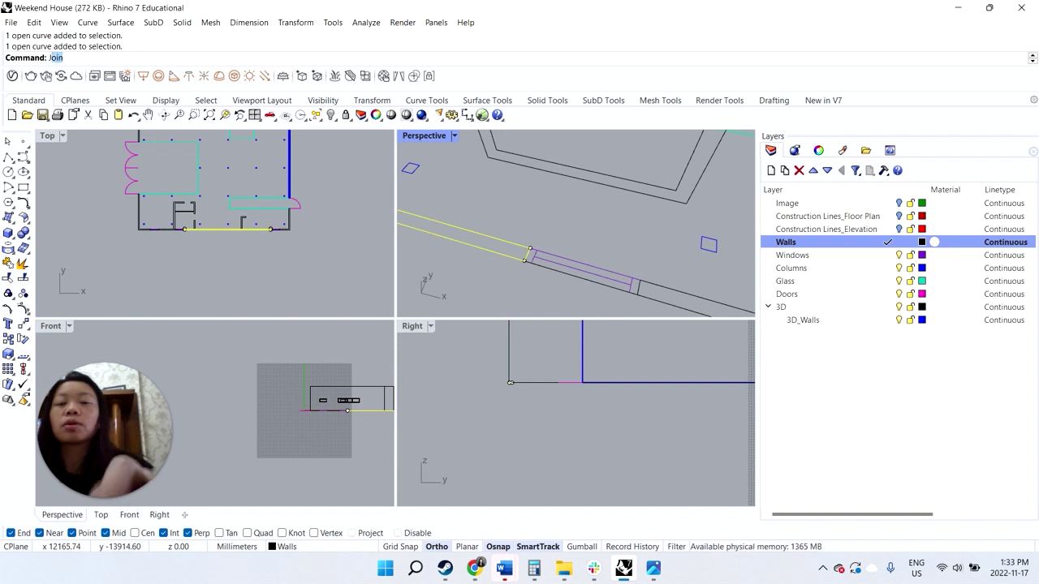
{"action": "key", "text": "ctrl+j"}
{"action": "scroll", "coordinate": [544, 276], "scroll_direction": "down", "scroll_amount": 10}
{"action": "scroll", "coordinate": [533, 270], "scroll_direction": "up", "scroll_amount": 10}
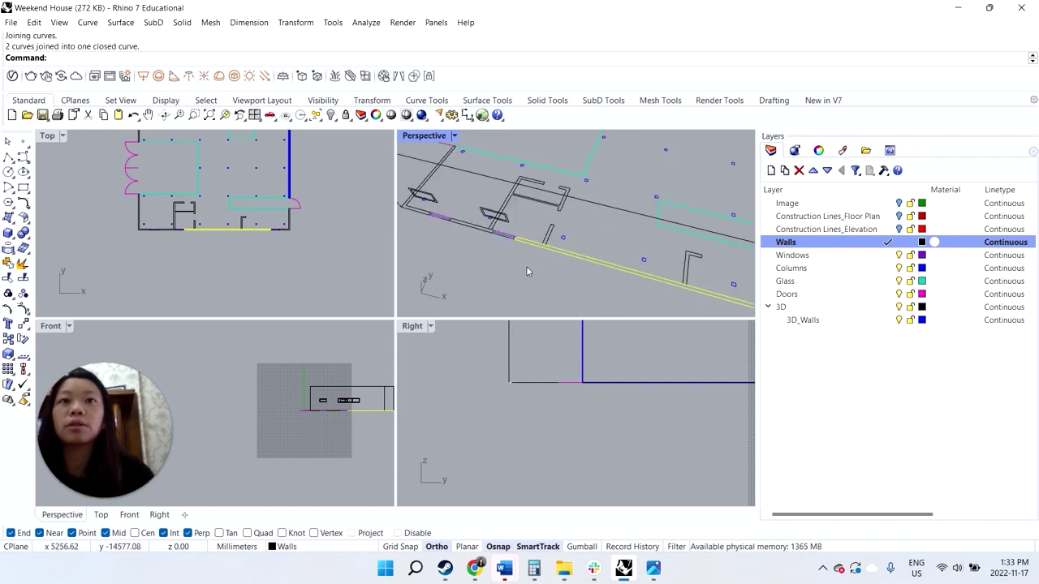
{"action": "left_click", "coordinate": [481, 234]}
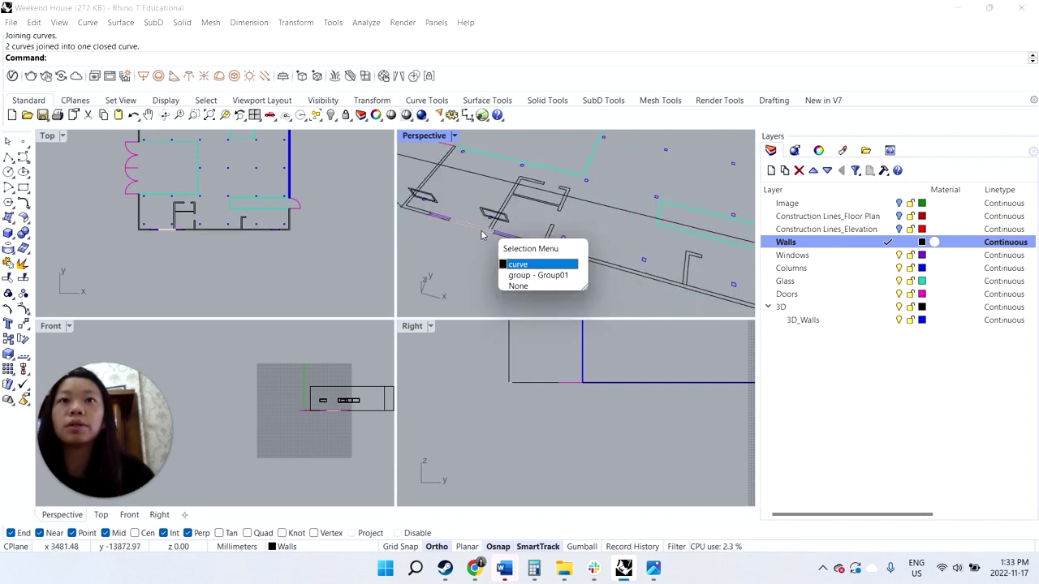
{"action": "left_click", "coordinate": [517, 265]}
- Make the 3D_Walls layer current and extrude the closed L-shaped corner wall curve as a solid, 2599.7 mm high
{"action": "left_click", "coordinate": [888, 320]}
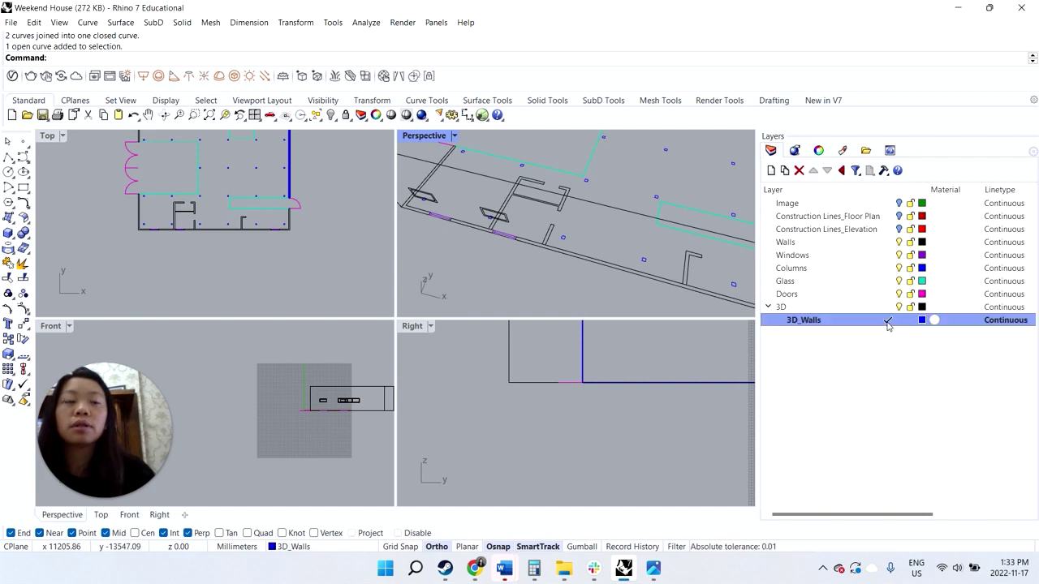
{"action": "scroll", "coordinate": [549, 266], "scroll_direction": "down", "scroll_amount": 10}
{"action": "scroll", "coordinate": [607, 283], "scroll_direction": "up", "scroll_amount": 10}
{"action": "left_click", "coordinate": [661, 294]}
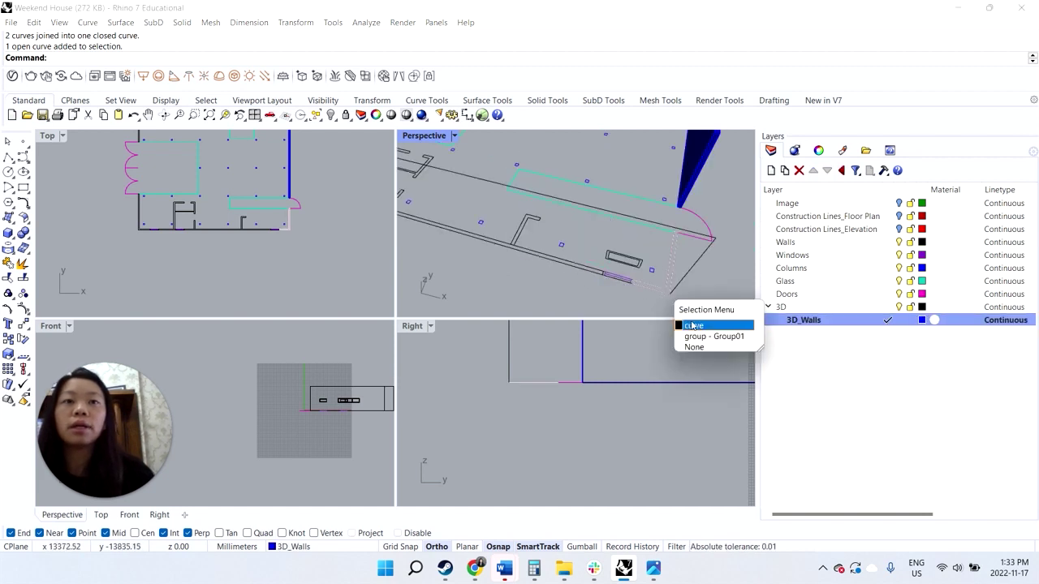
{"action": "left_click", "coordinate": [694, 325]}
{"action": "type", "text": "Extruder"}
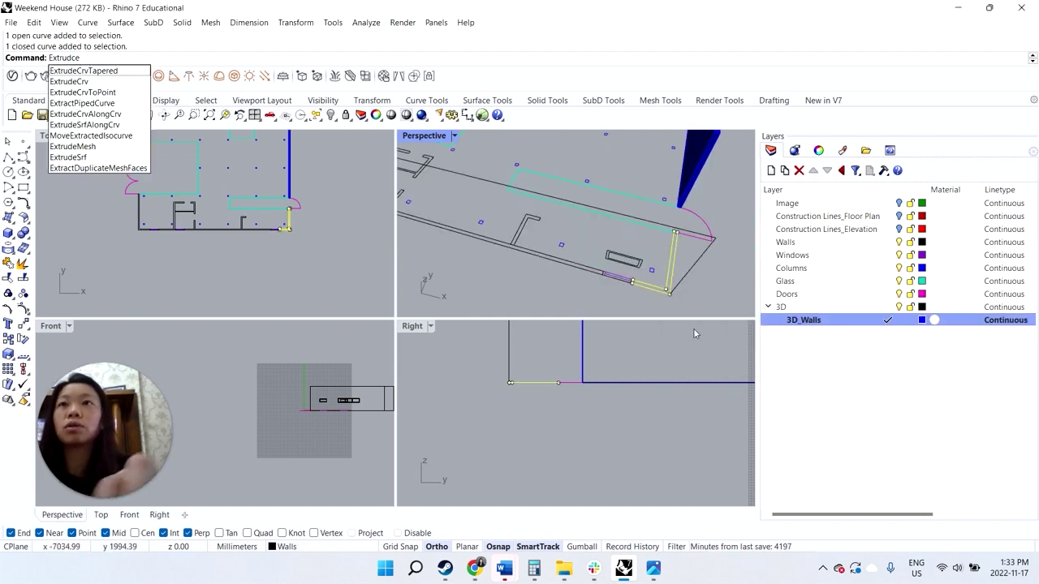
{"action": "key", "text": "Return"}
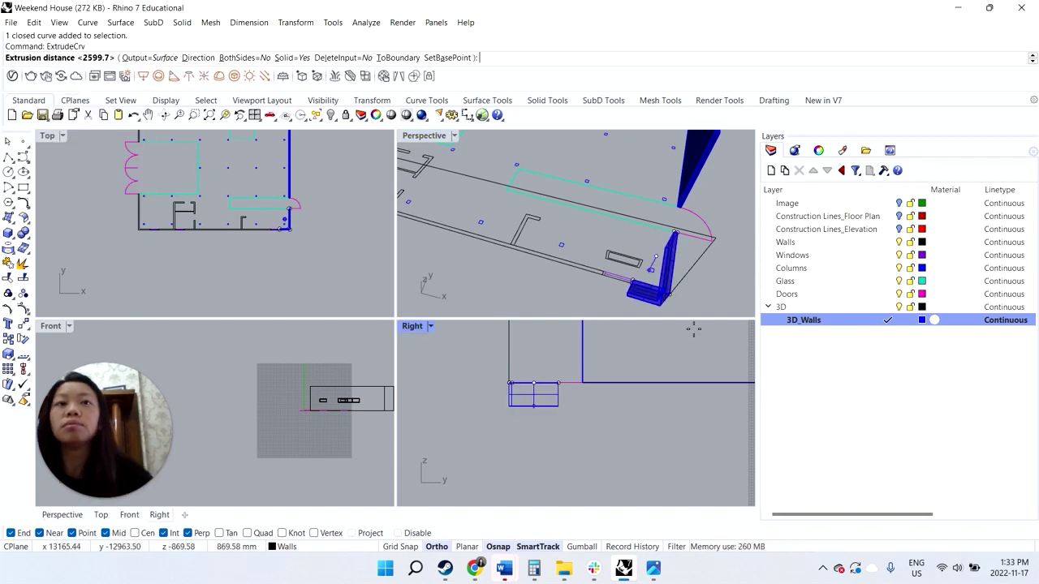
{"action": "scroll", "coordinate": [696, 261], "scroll_direction": "down", "scroll_amount": 8}
{"action": "key", "text": "Return"}
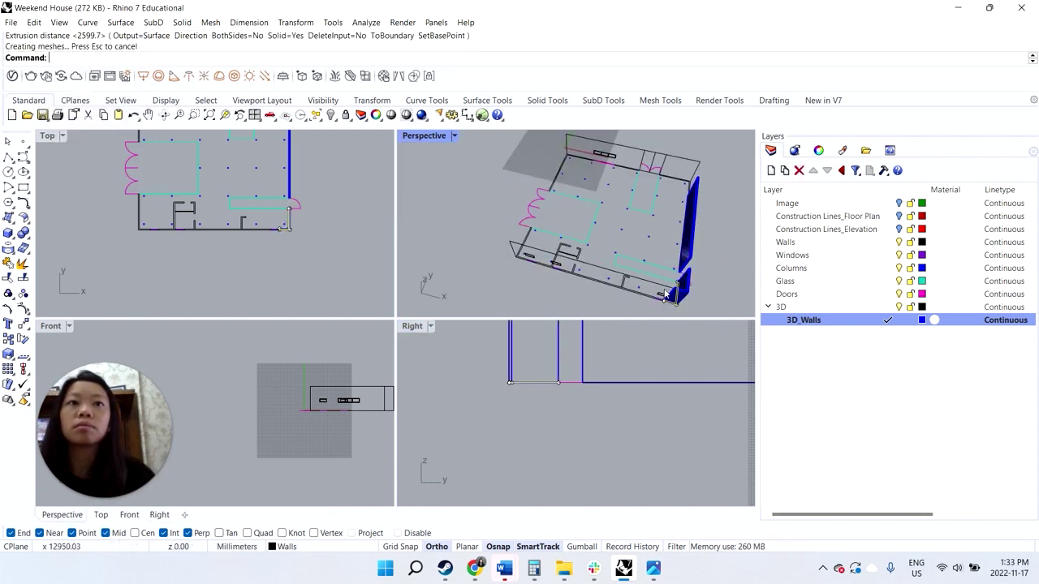
- Extrude the closed long wall curve as a solid up to the corner wall's height, about 2599.7 mm
{"action": "scroll", "coordinate": [633, 294], "scroll_direction": "up", "scroll_amount": 5}
{"action": "scroll", "coordinate": [633, 294], "scroll_direction": "down", "scroll_amount": 5}
{"action": "left_click", "coordinate": [611, 295]}
{"action": "left_click", "coordinate": [647, 330]}
{"action": "key", "text": "Return"}
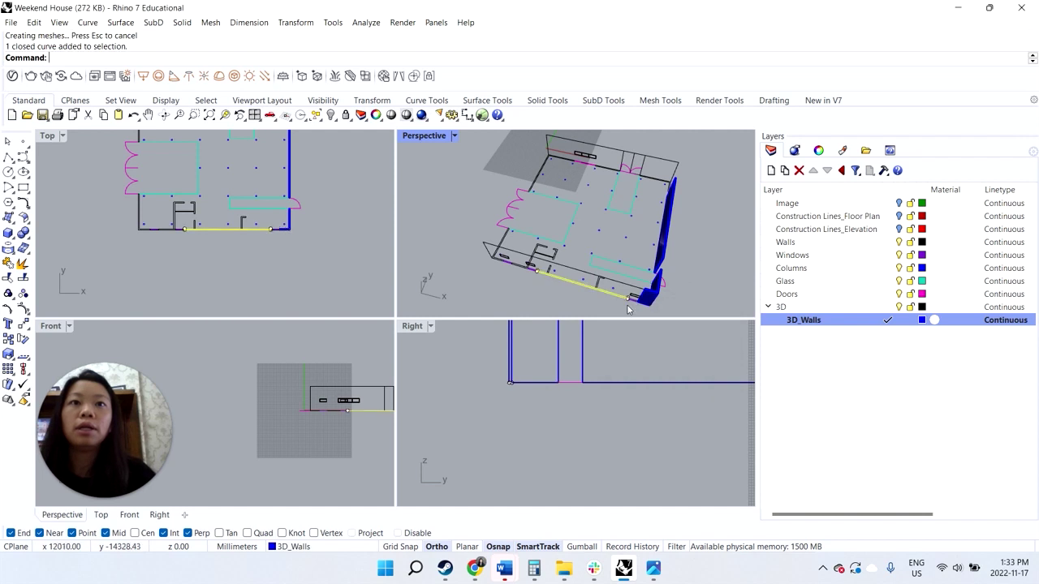
{"action": "scroll", "coordinate": [653, 294], "scroll_direction": "up", "scroll_amount": 5}
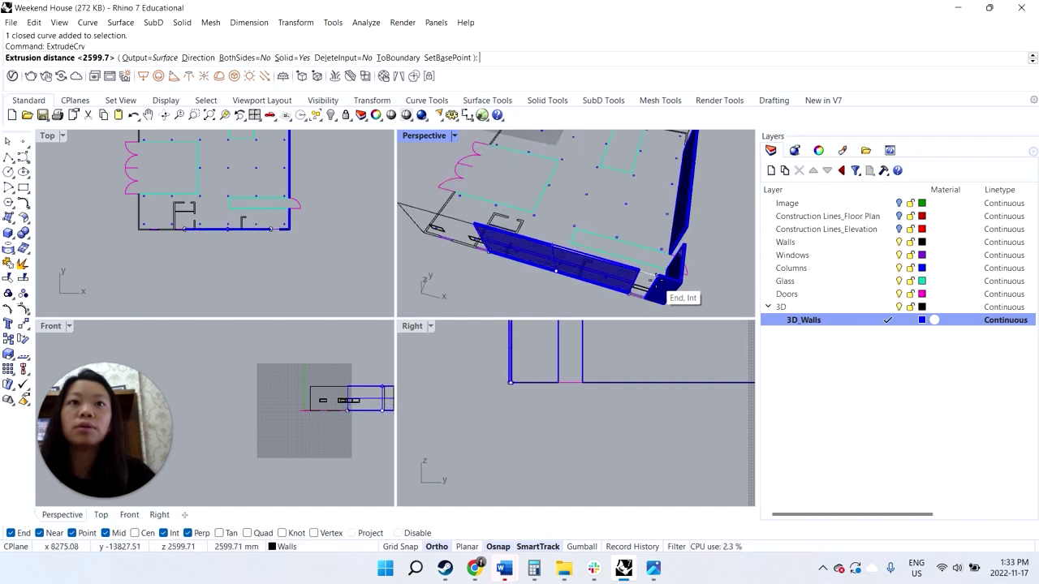
{"action": "left_click", "coordinate": [658, 283]}
{"action": "scroll", "coordinate": [475, 236], "scroll_direction": "up", "scroll_amount": 5}
{"action": "left_click", "coordinate": [465, 252]}
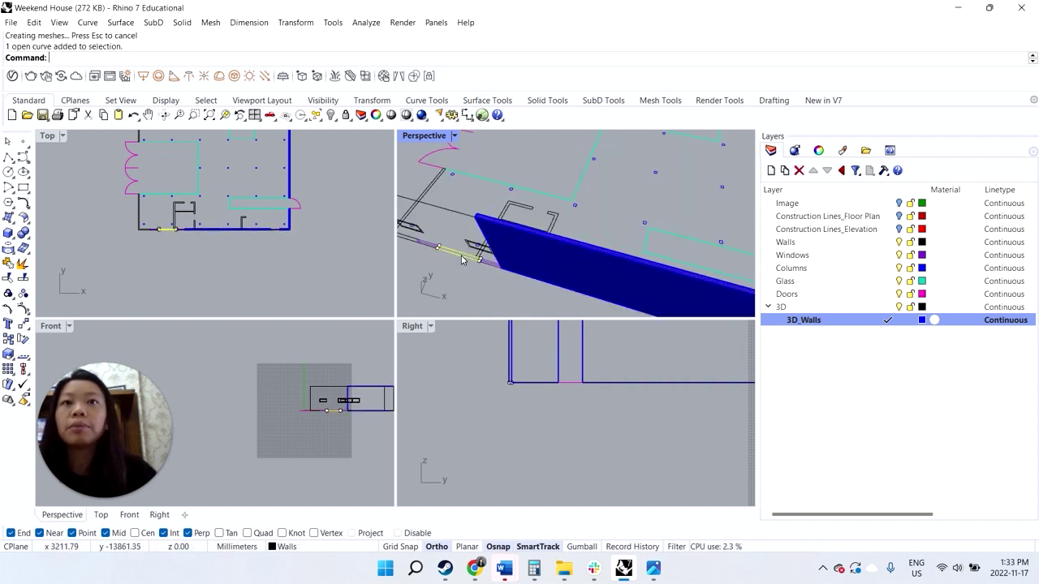
{"action": "key", "text": "Return"}
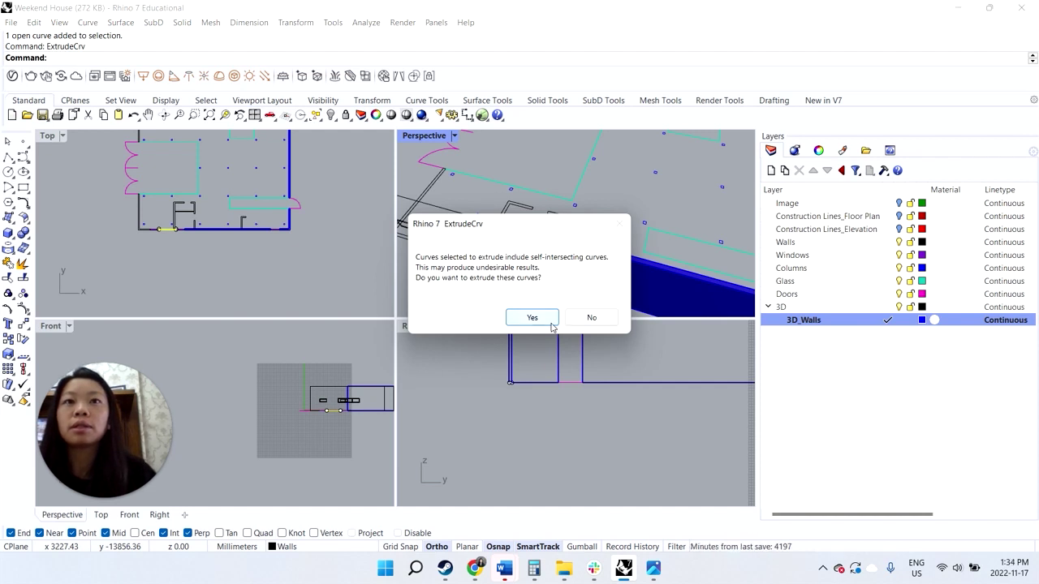
{"action": "left_click", "coordinate": [593, 317]}
{"action": "scroll", "coordinate": [455, 261], "scroll_direction": "down", "scroll_amount": 4}
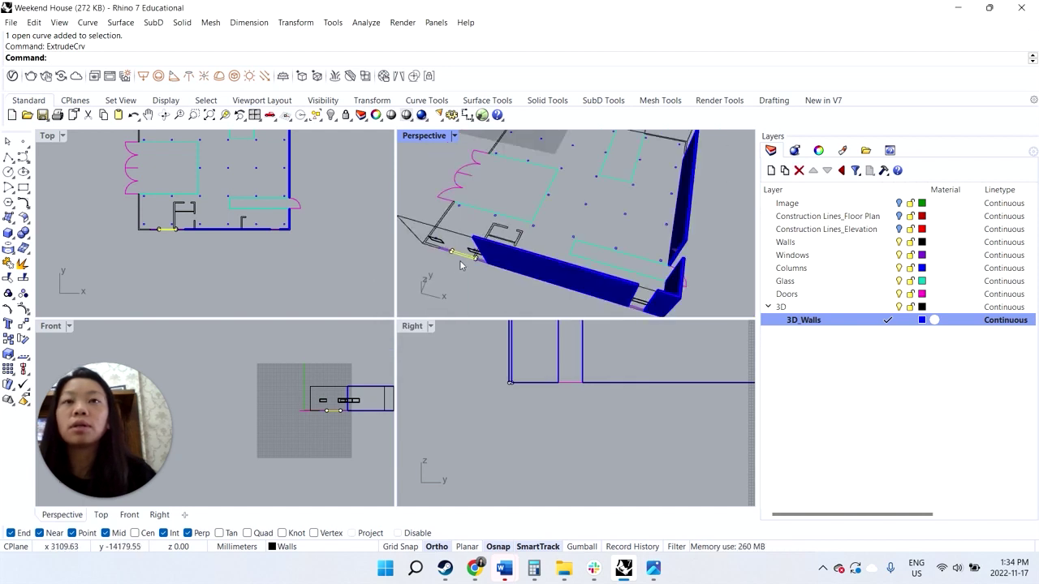
- Try to extrude the short wall curve between the two windows to the long wall's height, and undo the extrusion
{"action": "scroll", "coordinate": [460, 266], "scroll_direction": "up", "scroll_amount": 4}
{"action": "key", "text": "Return"}
{"action": "left_click", "coordinate": [536, 317]}
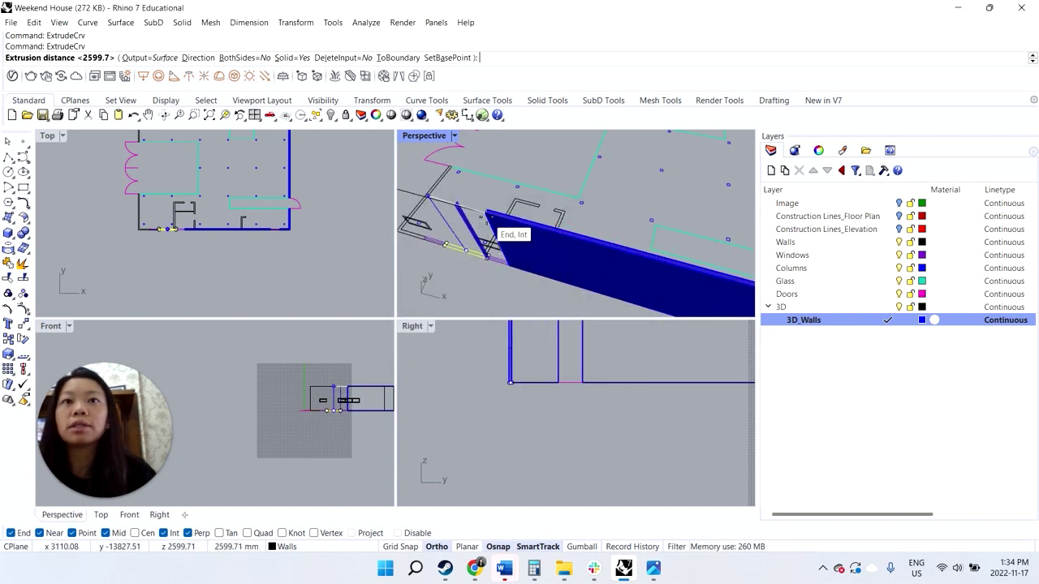
{"action": "left_click", "coordinate": [487, 231]}
{"action": "scroll", "coordinate": [487, 235], "scroll_direction": "down", "scroll_amount": 3}
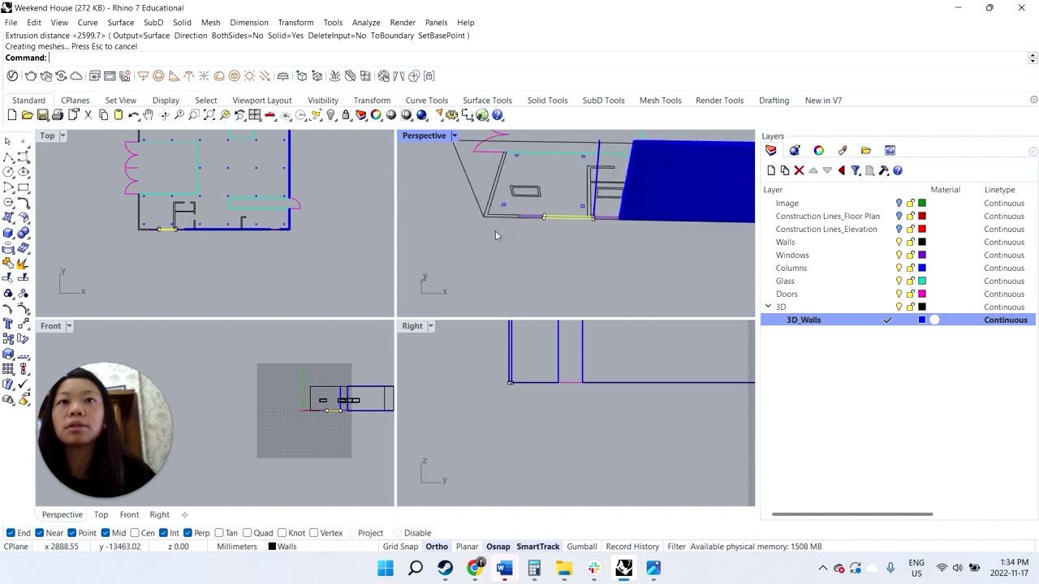
{"action": "key", "text": "ctrl+z"}
- Explode the short wall curve between the two windows and make the Walls layer current
{"action": "scroll", "coordinate": [578, 223], "scroll_direction": "up", "scroll_amount": 2}
{"action": "scroll", "coordinate": [582, 212], "scroll_direction": "up", "scroll_amount": 5}
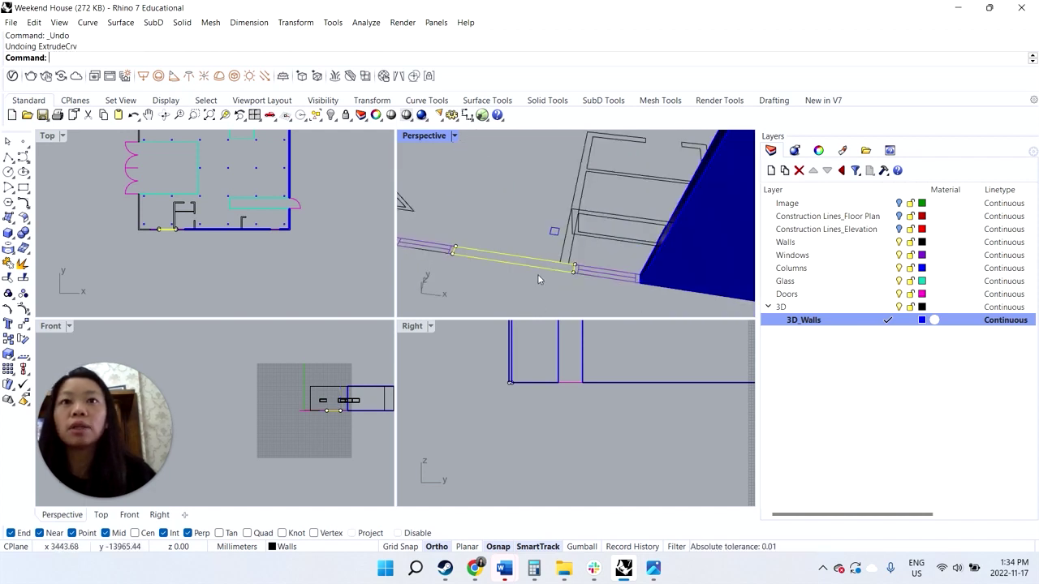
{"action": "type", "text": "explode"}
{"action": "key", "text": "Return"}
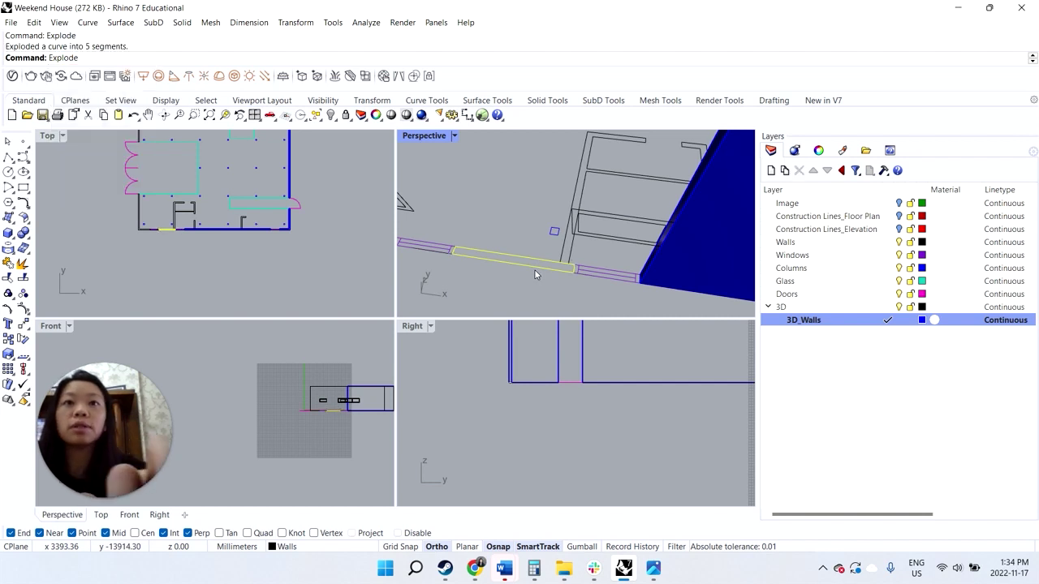
{"action": "left_click", "coordinate": [899, 243]}
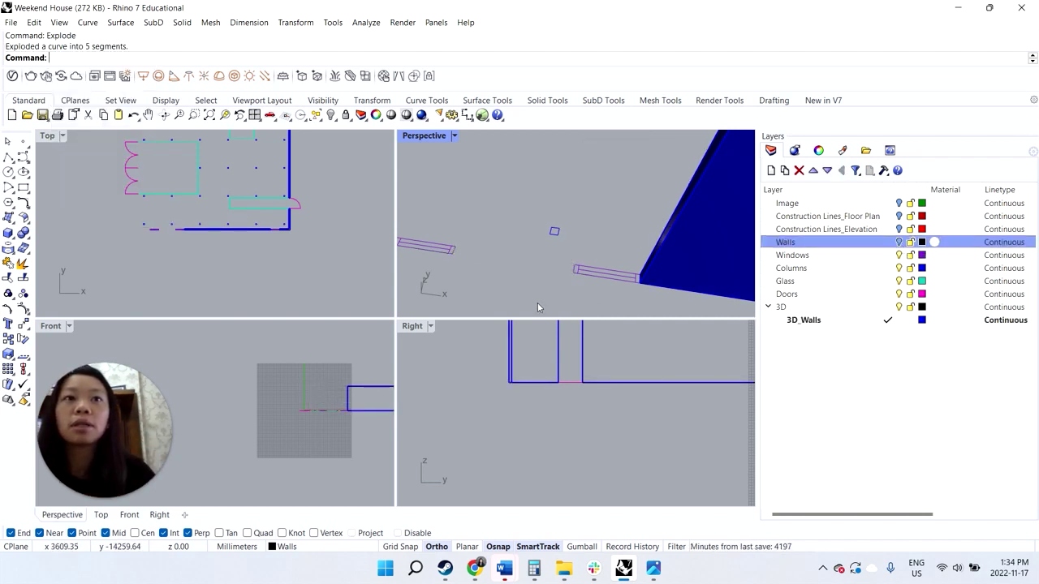
{"action": "left_click", "coordinate": [888, 242]}
- Try deleting the outer segment of the exploded short wall, and undo the deletion
{"action": "left_click", "coordinate": [521, 262]}
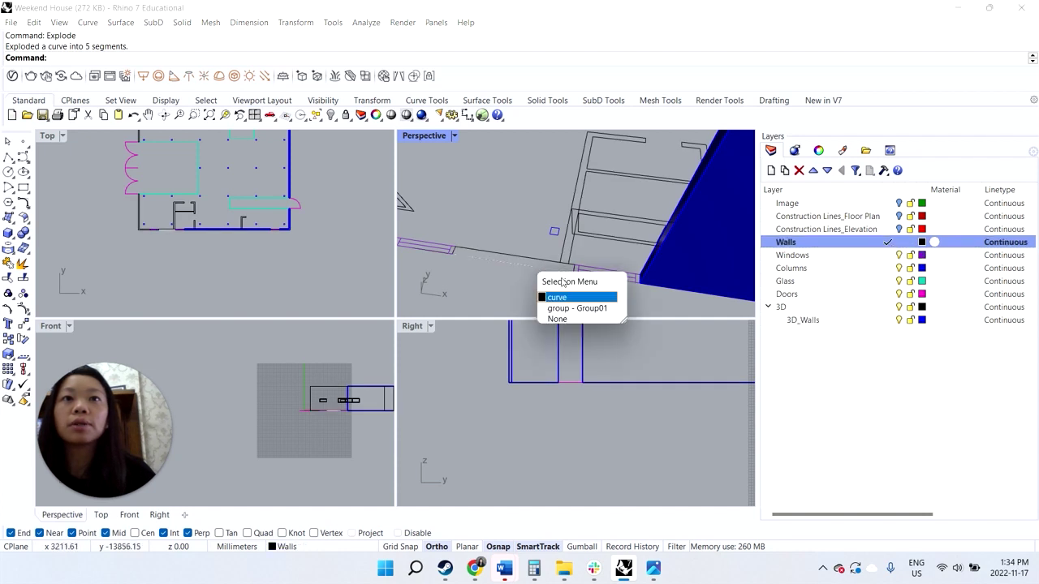
{"action": "left_click", "coordinate": [572, 299]}
{"action": "key", "text": "Delete"}
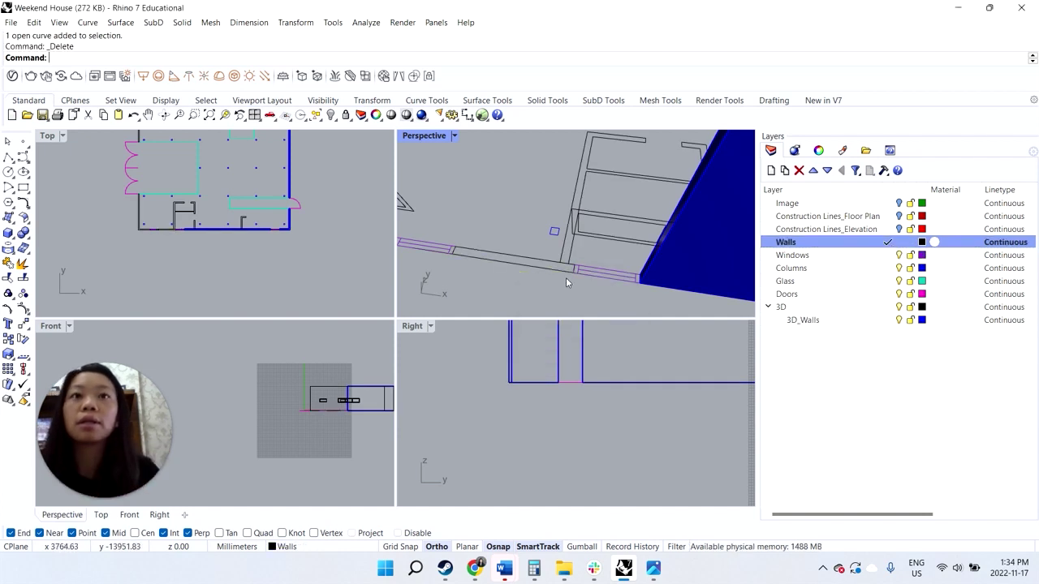
{"action": "left_click_drag", "start_coordinate": [565, 278], "coordinate": [547, 266]}
{"action": "scroll", "coordinate": [547, 268], "scroll_direction": "down", "scroll_amount": 5}
{"action": "scroll", "coordinate": [547, 268], "scroll_direction": "up", "scroll_amount": 3}
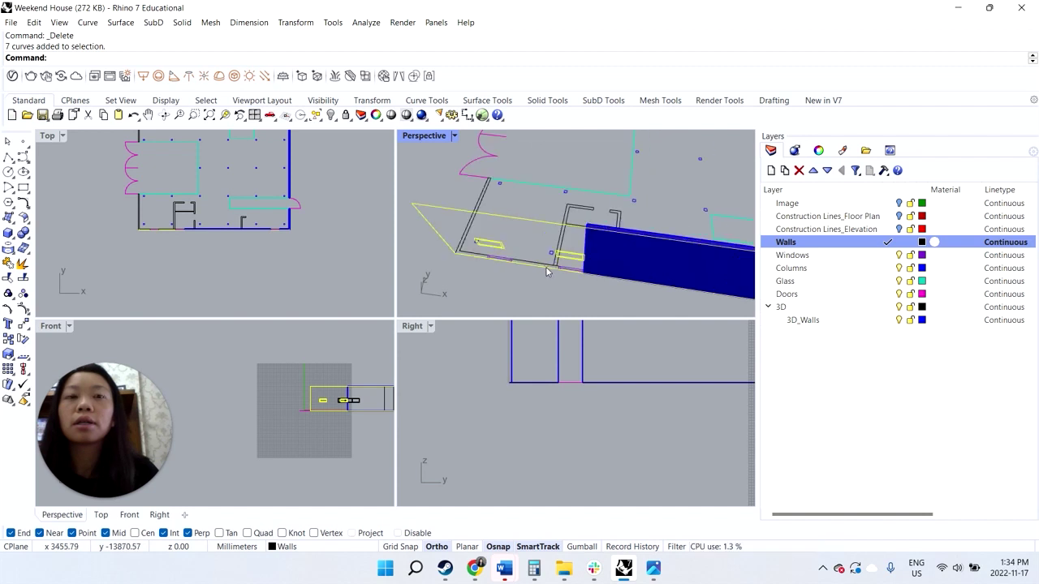
{"action": "scroll", "coordinate": [520, 260], "scroll_direction": "up", "scroll_amount": 5}
{"action": "key", "text": "Escape"}
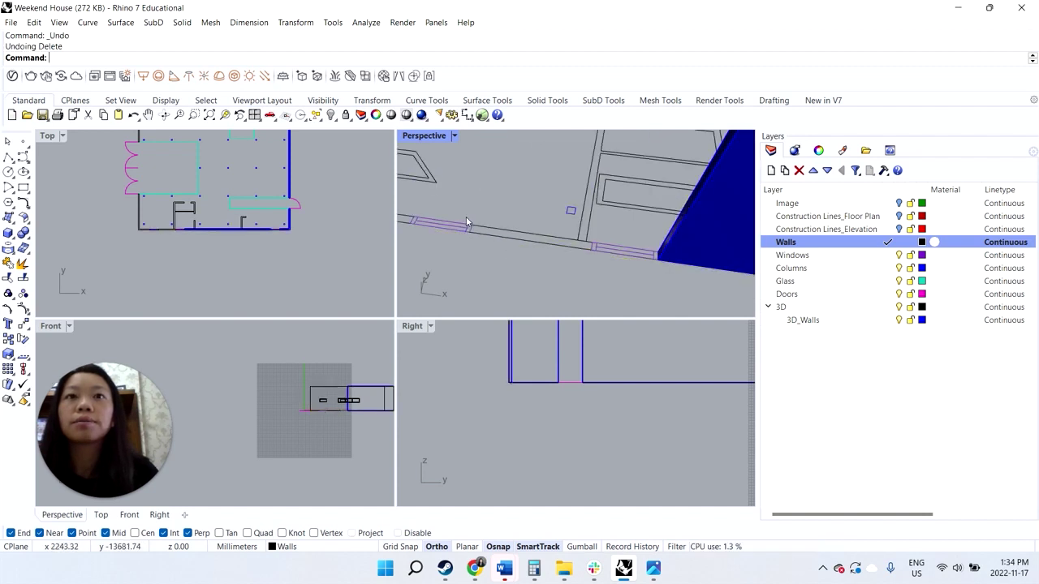
- Try to join the exploded short wall segments into one curve, and undo the join
{"action": "left_click_drag", "start_coordinate": [604, 284], "coordinate": [605, 281]}
{"action": "key", "text": "ctrl+j"}
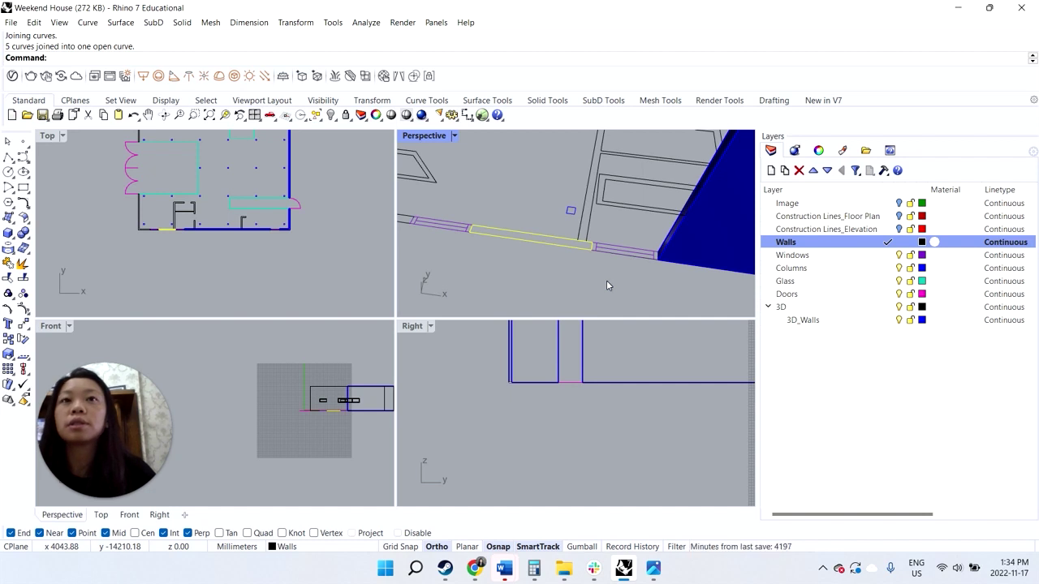
{"action": "key", "text": "ctrl+z"}
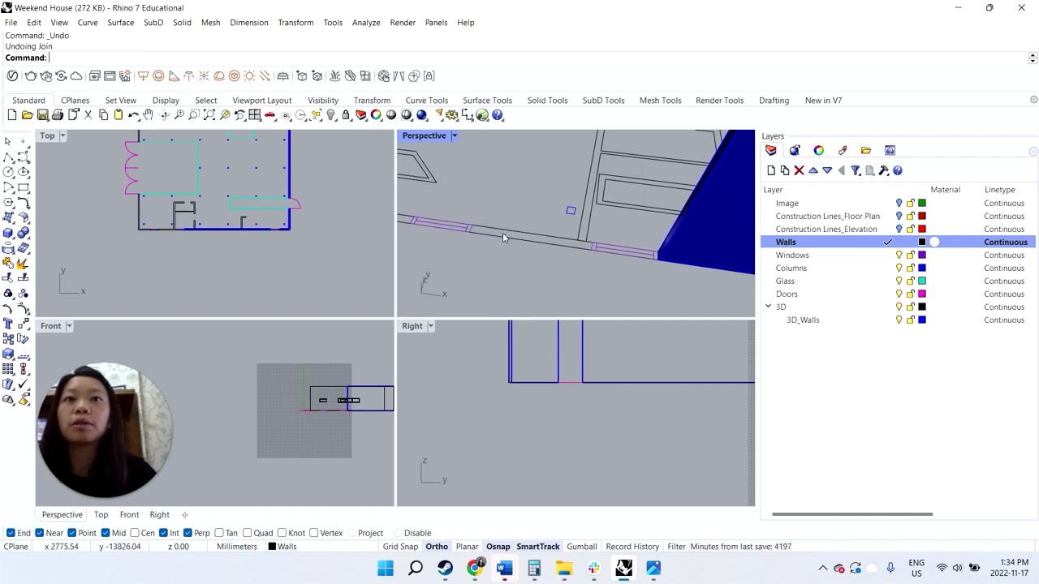
- Delete the window blocks on both sides of the short wall, undoing a trial deletion of its end segment
{"action": "left_click", "coordinate": [463, 228]}
{"action": "key", "text": "Delete"}
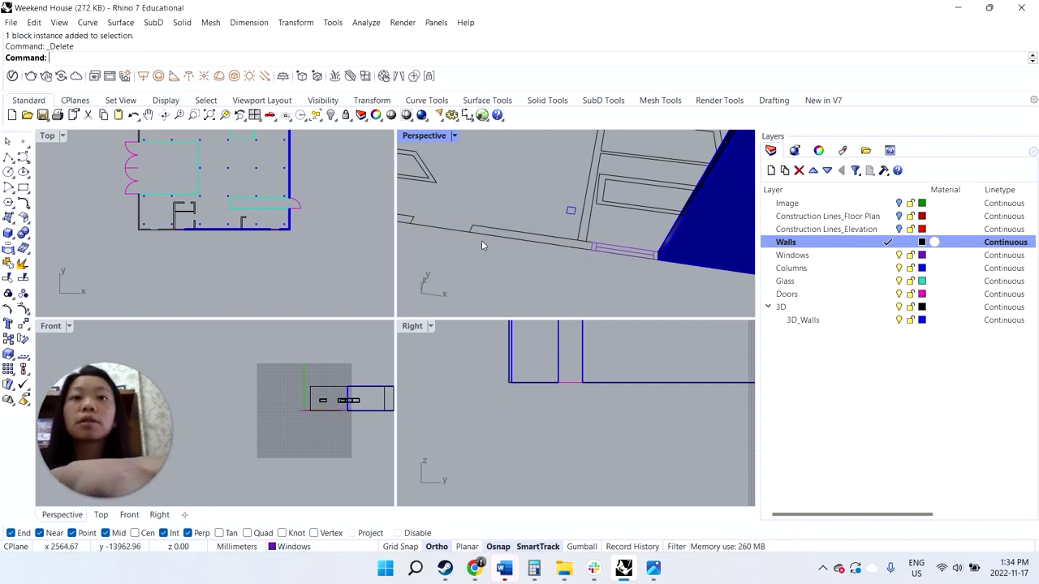
{"action": "left_click", "coordinate": [472, 228]}
{"action": "key", "text": "Delete"}
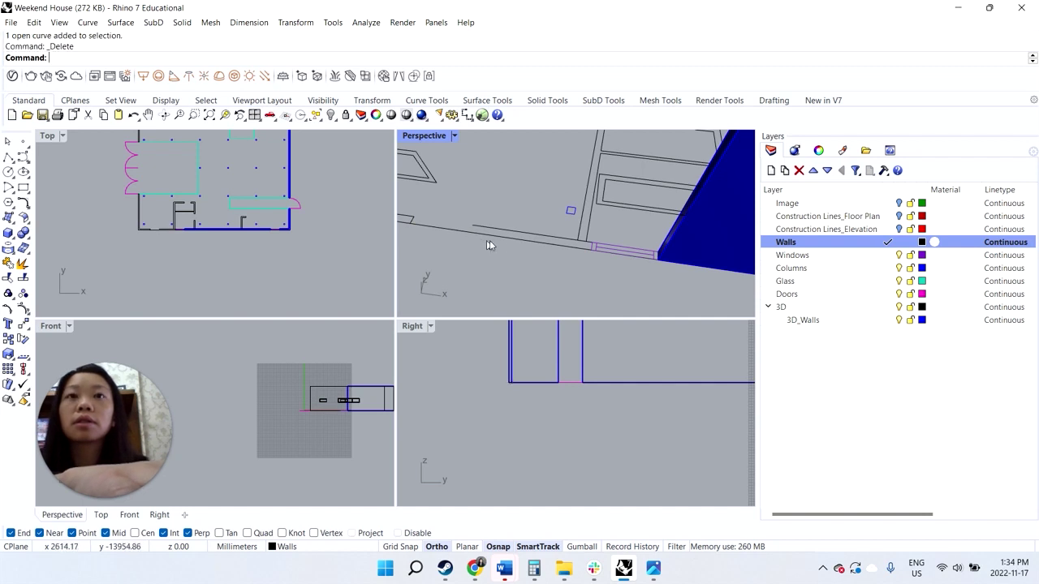
{"action": "key", "text": "ctrl+z"}
{"action": "left_click", "coordinate": [598, 245]}
{"action": "key", "text": "Delete"}
- Try moving the interior partition curve that meets the short wall, and undo the move
{"action": "left_click", "coordinate": [595, 246]}
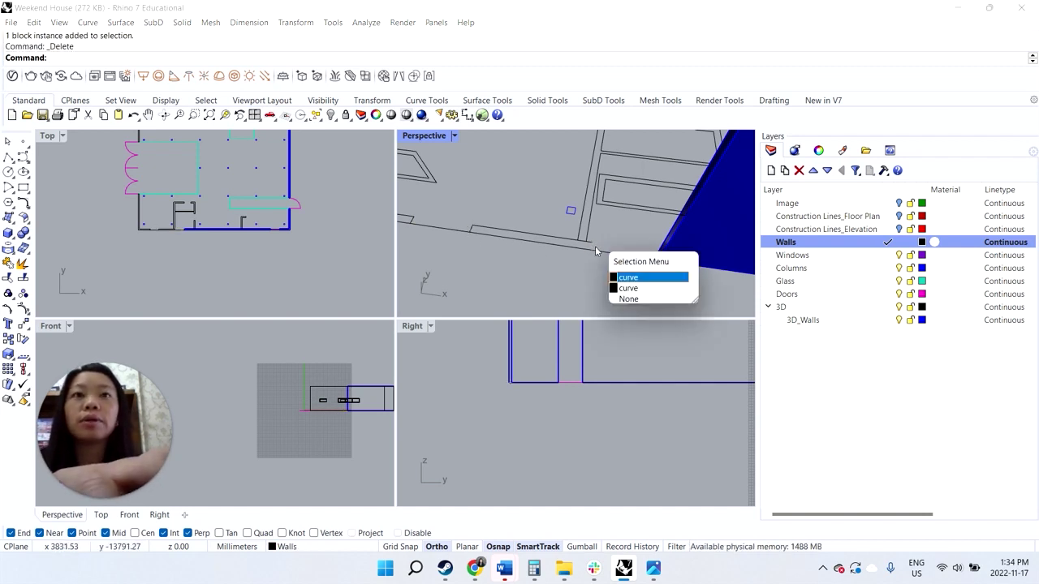
{"action": "left_click", "coordinate": [631, 277]}
{"action": "left_click_drag", "start_coordinate": [597, 255], "coordinate": [597, 249]}
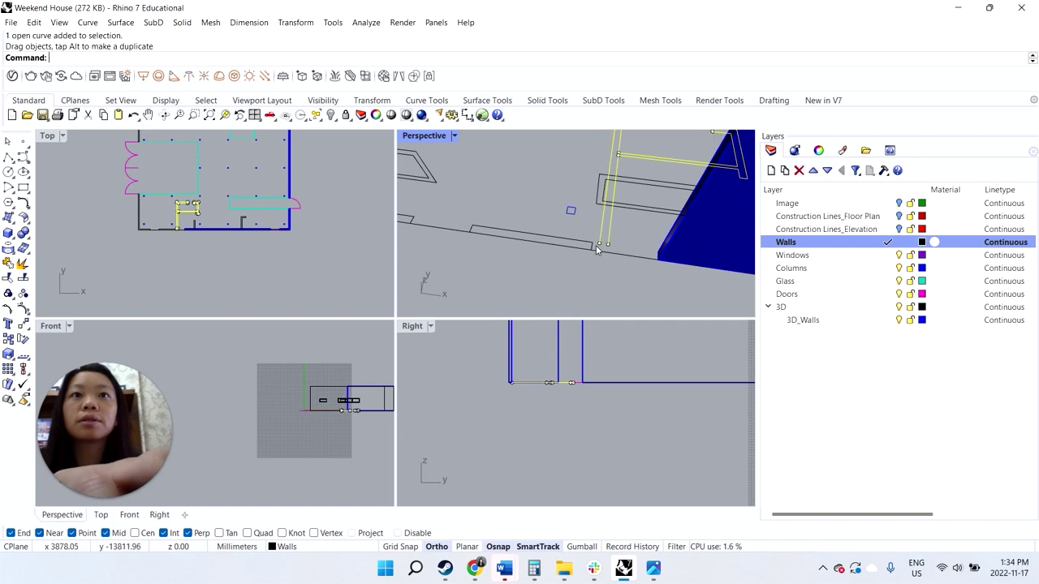
{"action": "key", "text": "ctrl+z"}
- Try deleting the inner segment of the short wall, and undo the deletions back to the restored window blocks
{"action": "left_click", "coordinate": [538, 235]}
{"action": "key", "text": "Delete"}
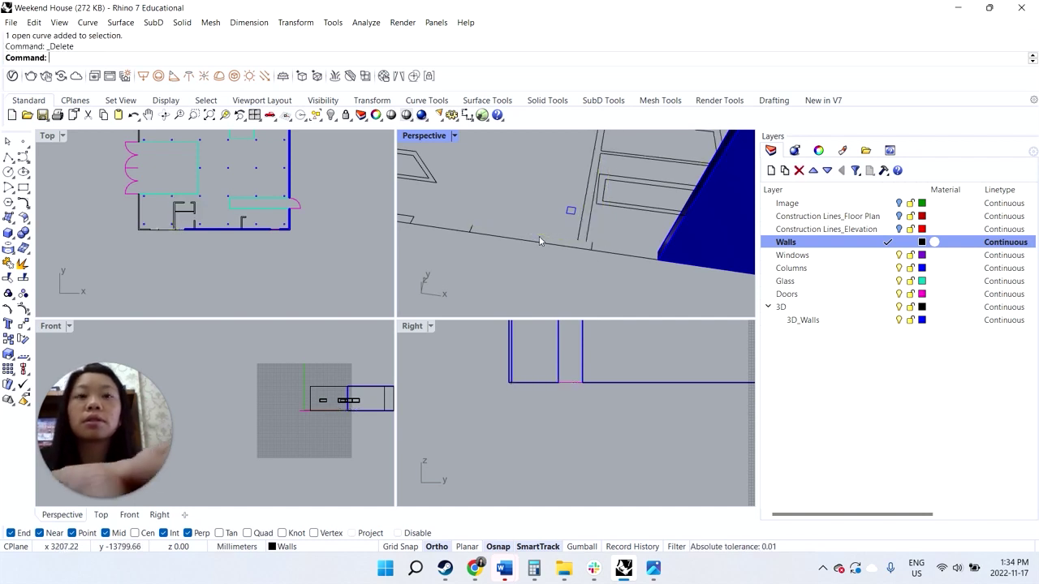
{"action": "key", "text": "ctrl+z"}
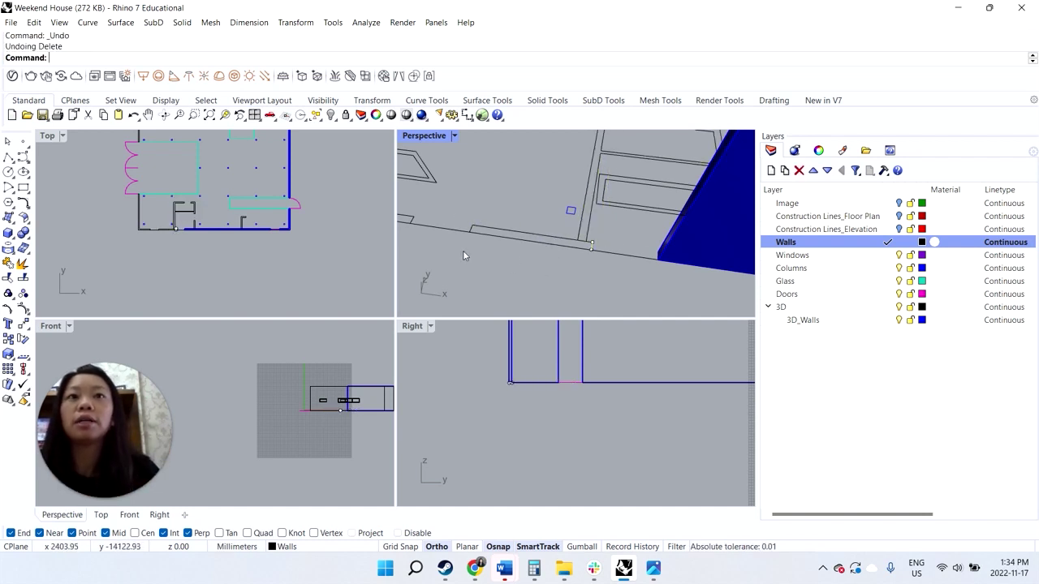
{"action": "left_click", "coordinate": [585, 245]}
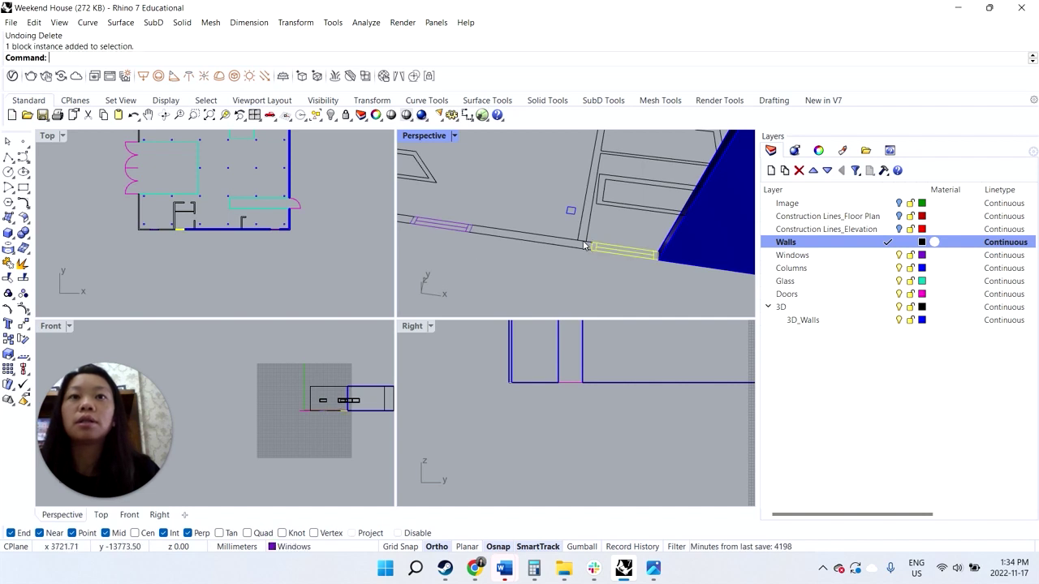
- Delete the redundant open curve at the short wall's end and join its four remaining curves into one closed outline
{"action": "left_click", "coordinate": [572, 233]}
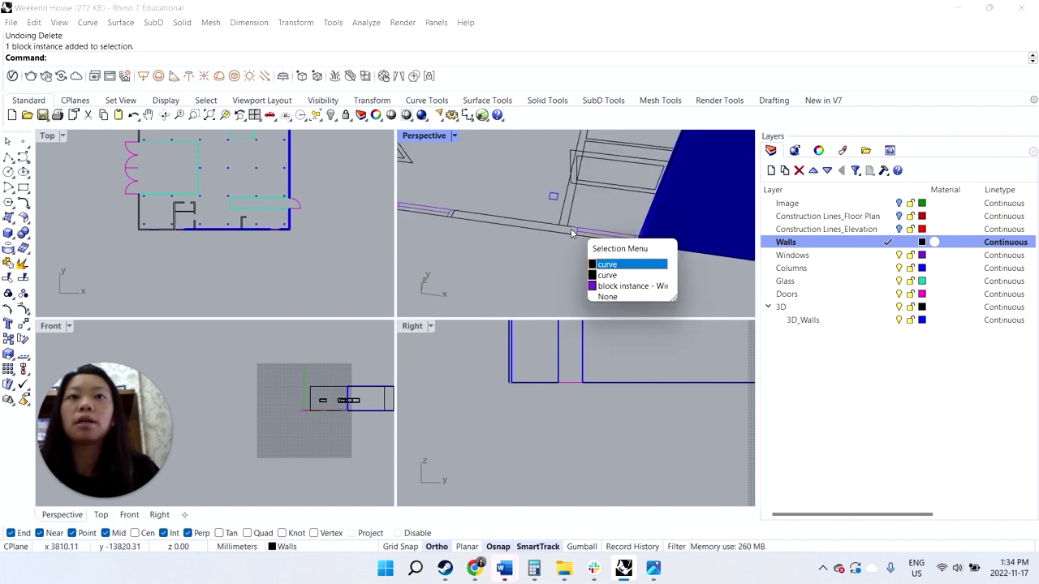
{"action": "left_click", "coordinate": [608, 264]}
{"action": "key", "text": "Delete"}
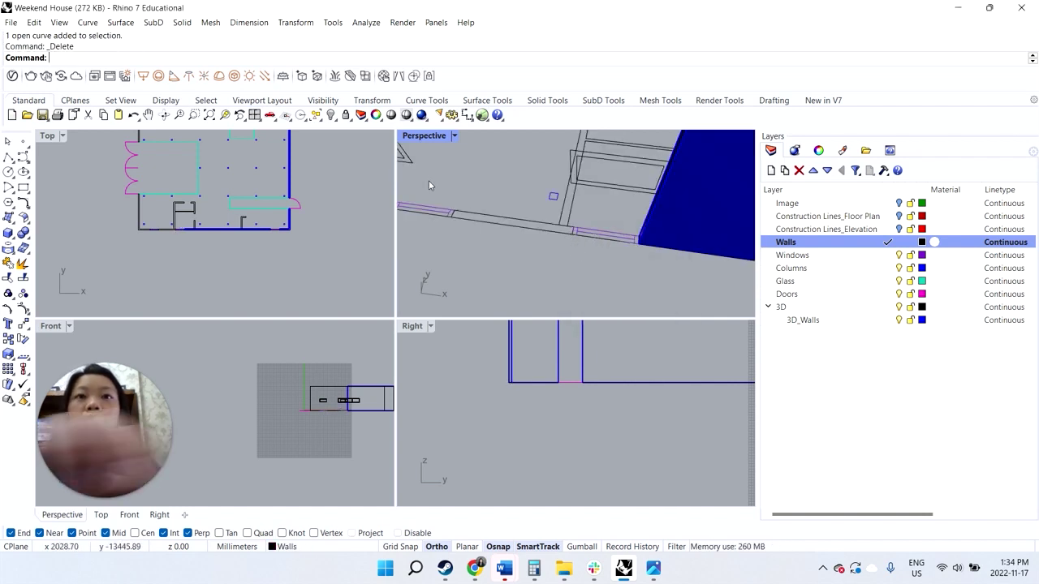
{"action": "left_click_drag", "start_coordinate": [442, 200], "coordinate": [594, 263]}
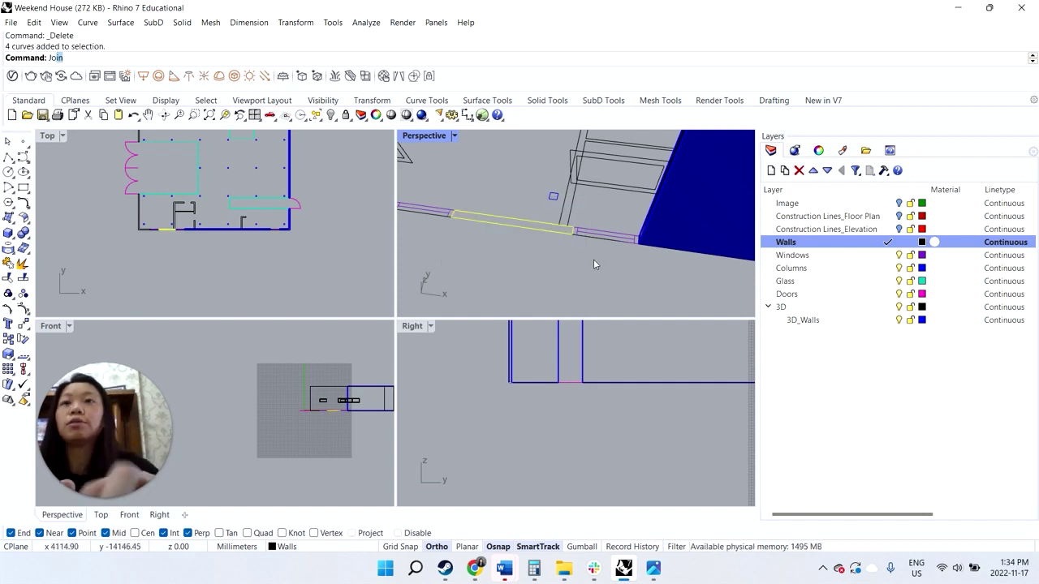
{"action": "key", "text": "Return"}
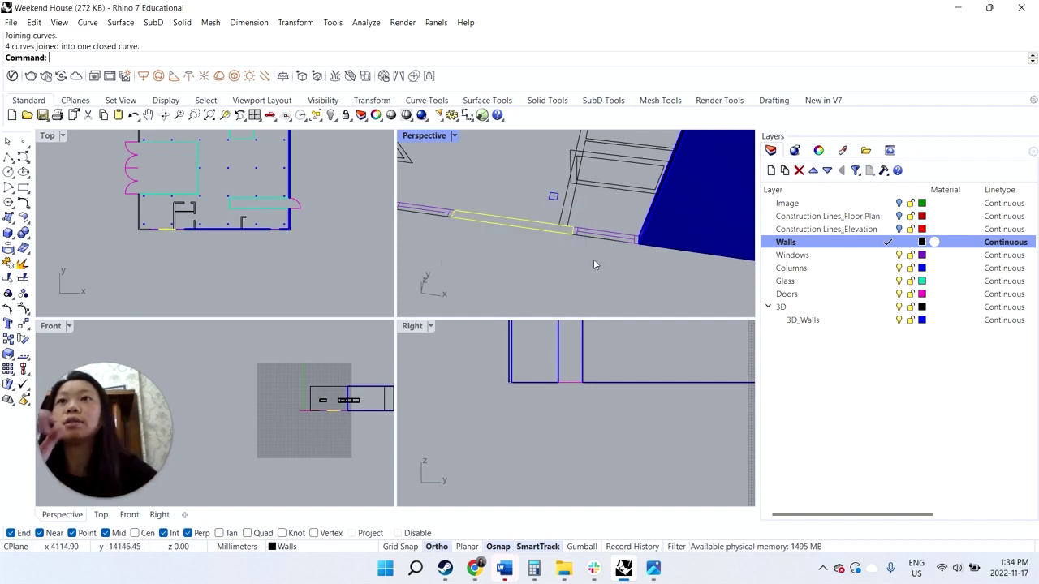
- Make 3D_Walls the current layer and extrude the closed short wall outline as a solid 2599.7 mm high
{"action": "left_click", "coordinate": [901, 321]}
{"action": "left_click", "coordinate": [899, 320]}
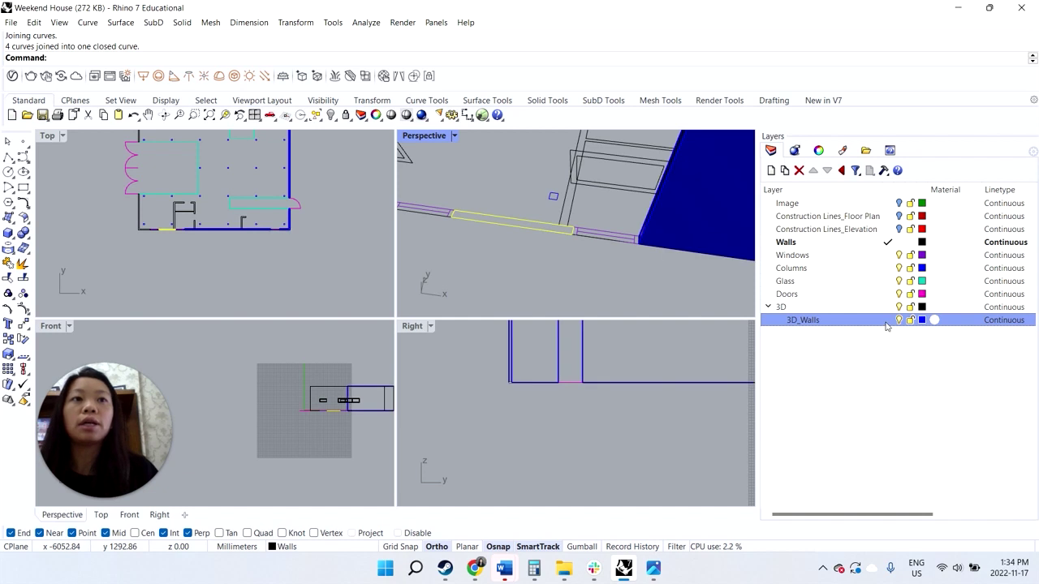
{"action": "double_click", "coordinate": [807, 321]}
{"action": "type", "text": "Extrudce"}
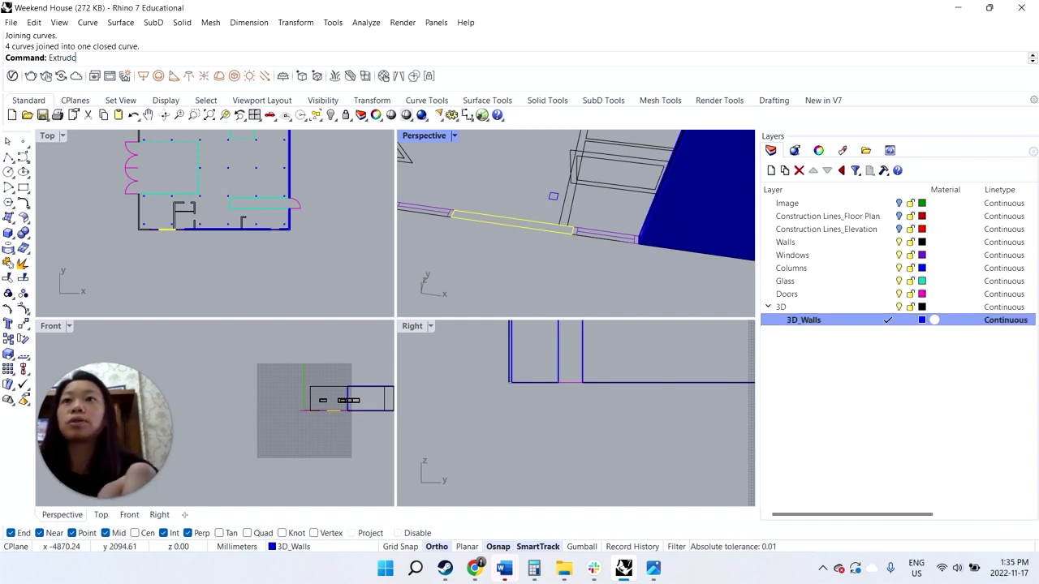
{"action": "key", "text": "Return"}
{"action": "type", "text": "ExtrudeCrv"}
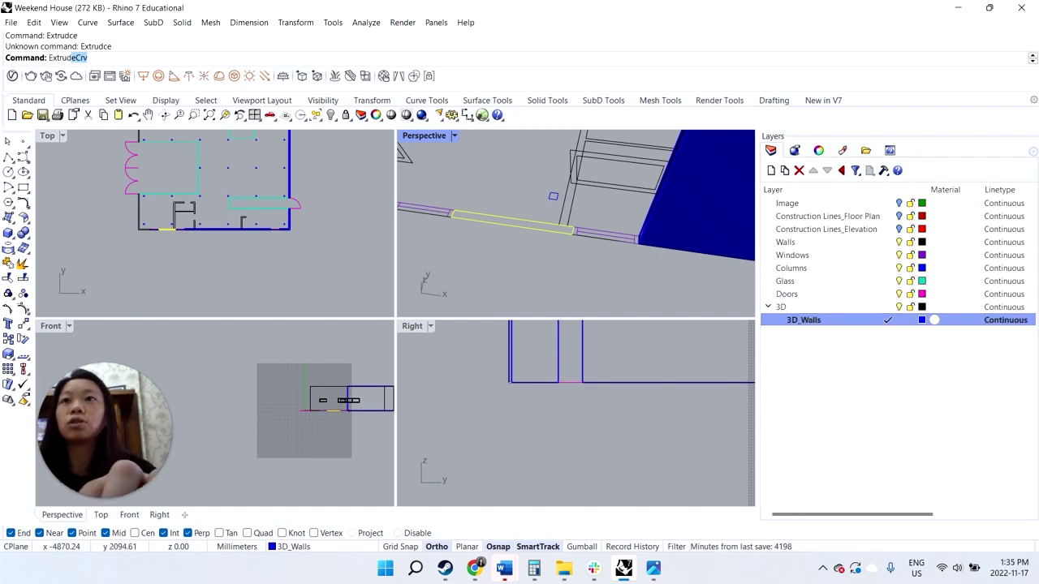
{"action": "key", "text": "Return"}
{"action": "scroll", "coordinate": [874, 350], "scroll_direction": "right", "scroll_amount": 1}
{"action": "scroll", "coordinate": [590, 267], "scroll_direction": "up", "scroll_amount": 3}
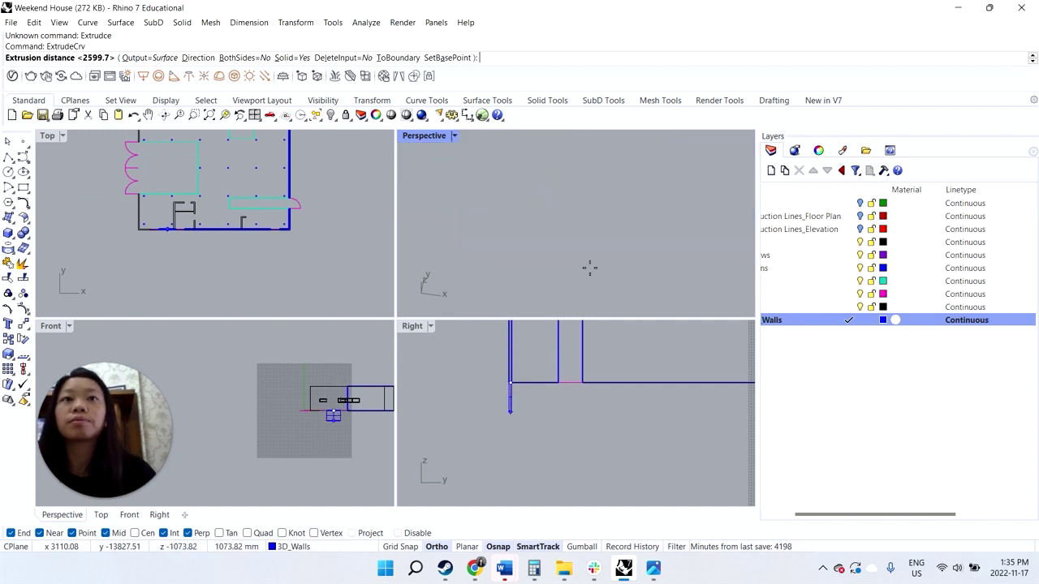
{"action": "scroll", "coordinate": [589, 267], "scroll_direction": "down", "scroll_amount": 7}
{"action": "scroll", "coordinate": [618, 228], "scroll_direction": "up", "scroll_amount": 5}
{"action": "scroll", "coordinate": [618, 228], "scroll_direction": "down", "scroll_amount": 5}
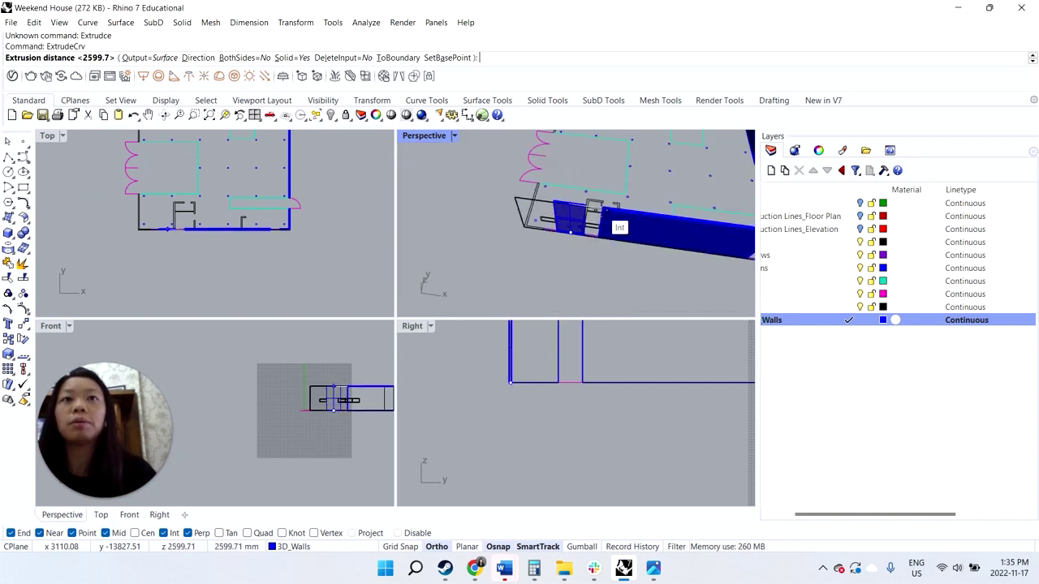
{"action": "key", "text": "Return"}
- Extrude the L-shaped wall outline at the plan's lower-left corner 2599.7 mm as a solid
{"action": "scroll", "coordinate": [532, 225], "scroll_direction": "up", "scroll_amount": 2}
{"action": "left_click", "coordinate": [523, 221]}
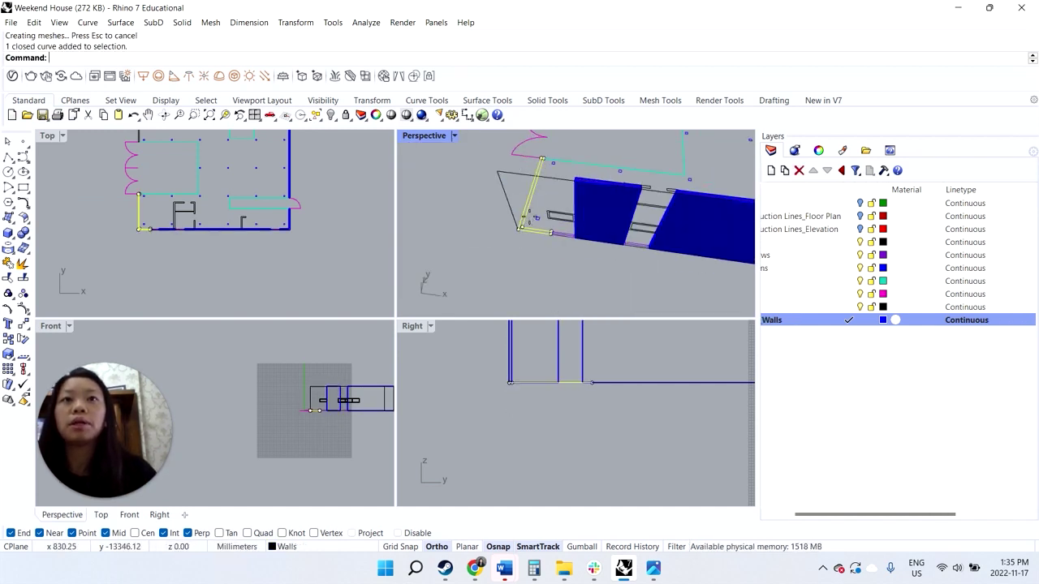
{"action": "key", "text": "Return"}
{"action": "left_click", "coordinate": [576, 186]}
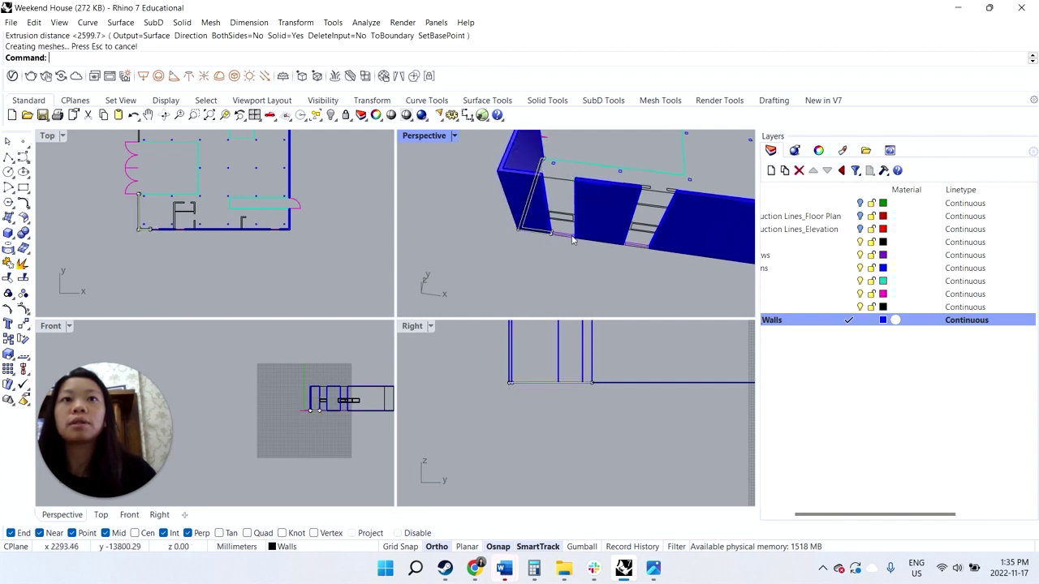
{"action": "scroll", "coordinate": [537, 224], "scroll_direction": "down", "scroll_amount": 6}
{"action": "key", "text": "Escape"}
- Extrude the closed wall outline at the plan's upper-left corner 2599.7 mm as a solid
{"action": "right_click_drag", "start_coordinate": [573, 170], "coordinate": [653, 180]}
{"action": "scroll", "coordinate": [557, 163], "scroll_direction": "up", "scroll_amount": 5}
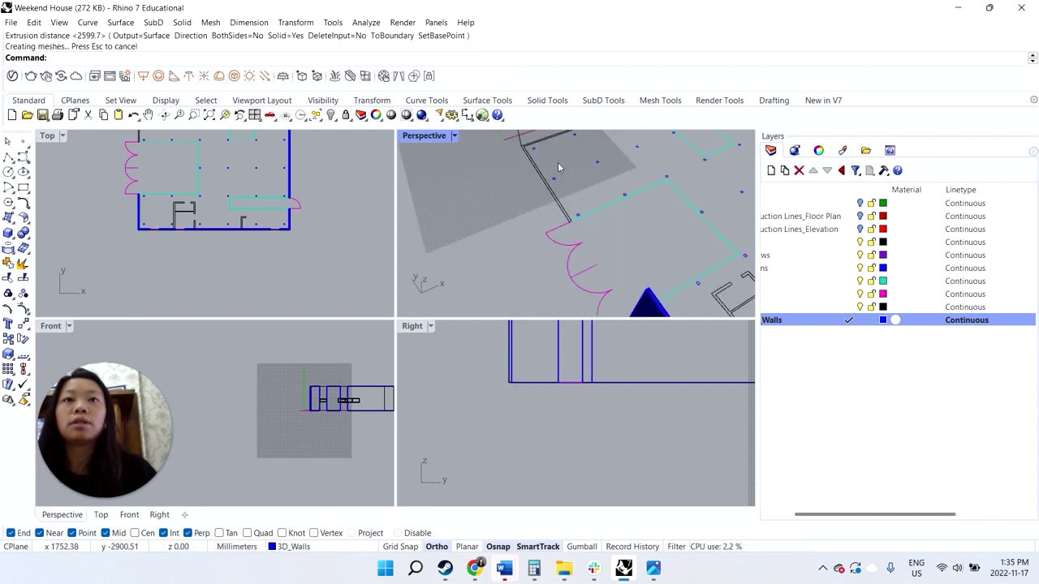
{"action": "left_click", "coordinate": [557, 209]}
{"action": "scroll", "coordinate": [557, 213], "scroll_direction": "down", "scroll_amount": 5}
{"action": "key", "text": "Return"}
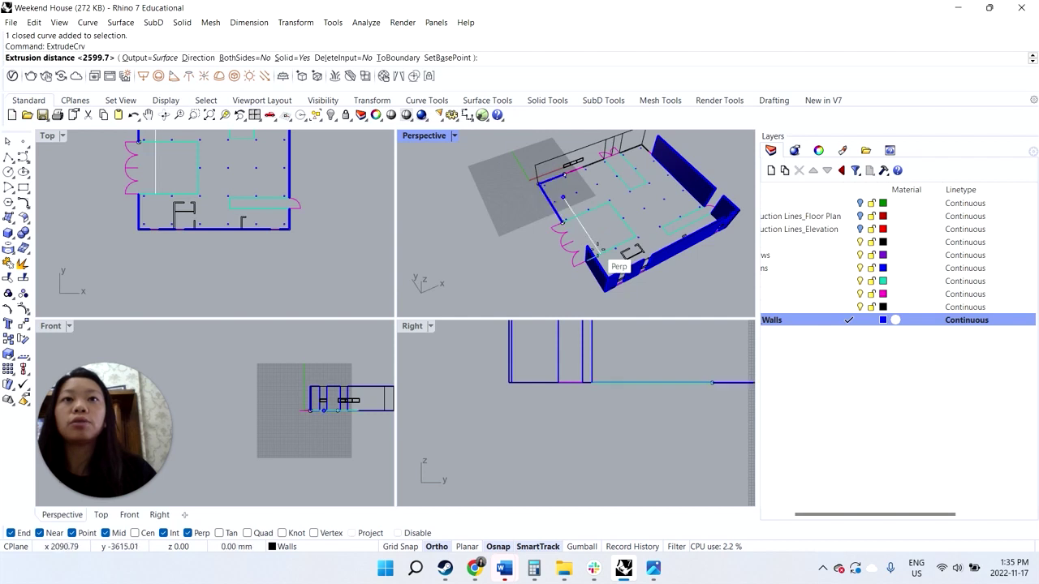
{"action": "key", "text": "Return"}
- Delete the extruded wall solid at the plan's upper-left corner, keeping its outline curve
{"action": "right_click_drag", "start_coordinate": [622, 196], "coordinate": [528, 192]}
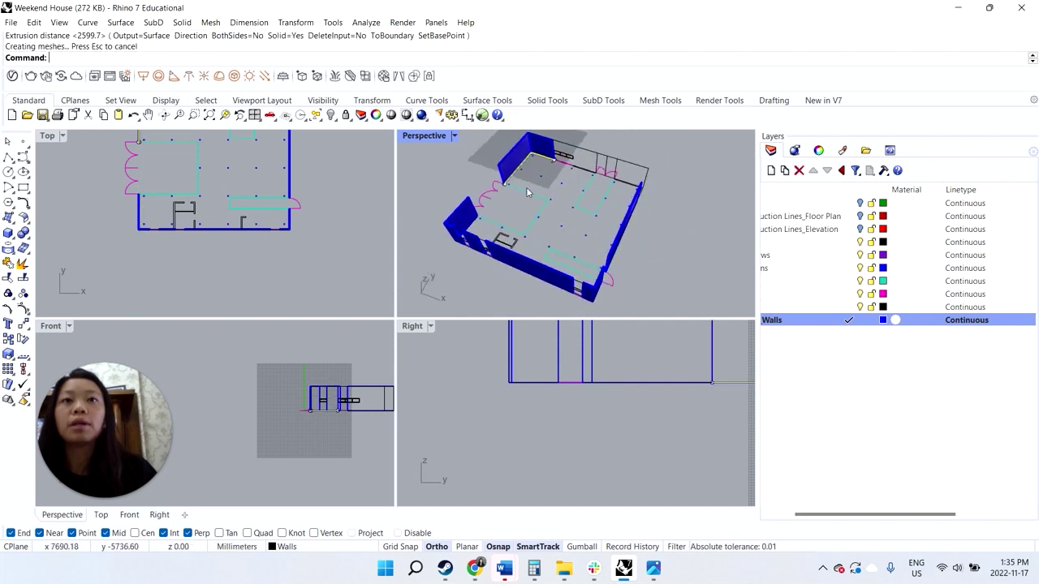
{"action": "scroll", "coordinate": [608, 146], "scroll_direction": "up", "scroll_amount": 2}
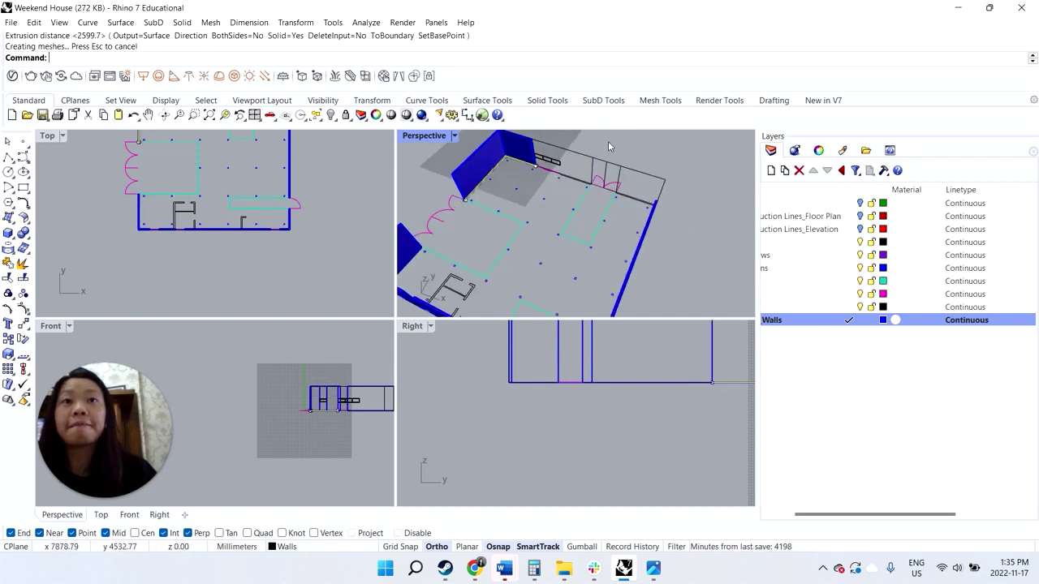
{"action": "right_click_drag", "start_coordinate": [558, 173], "coordinate": [538, 165]}
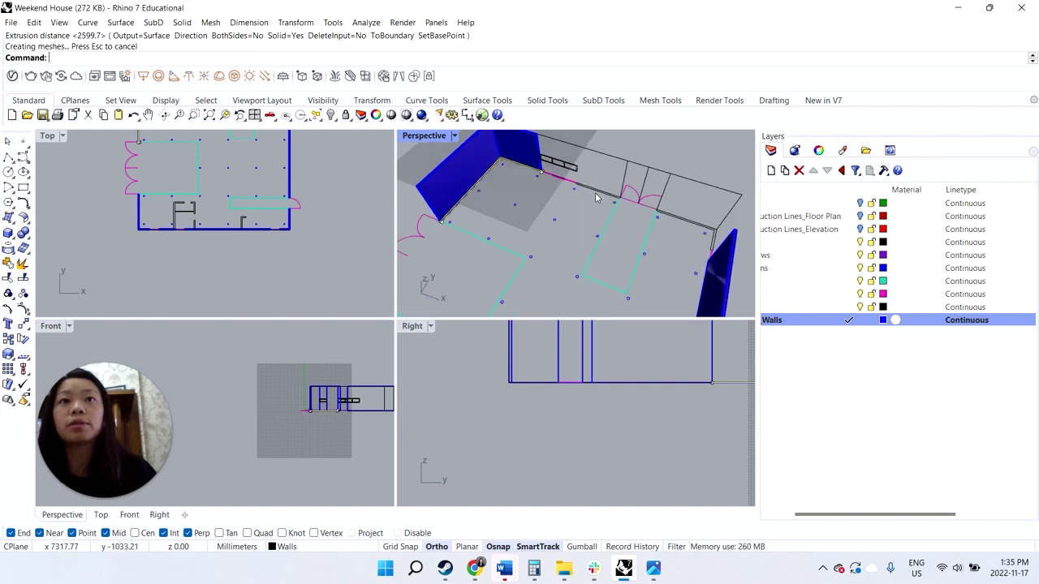
{"action": "left_click", "coordinate": [536, 159]}
{"action": "right_click_drag", "start_coordinate": [535, 162], "coordinate": [536, 203]}
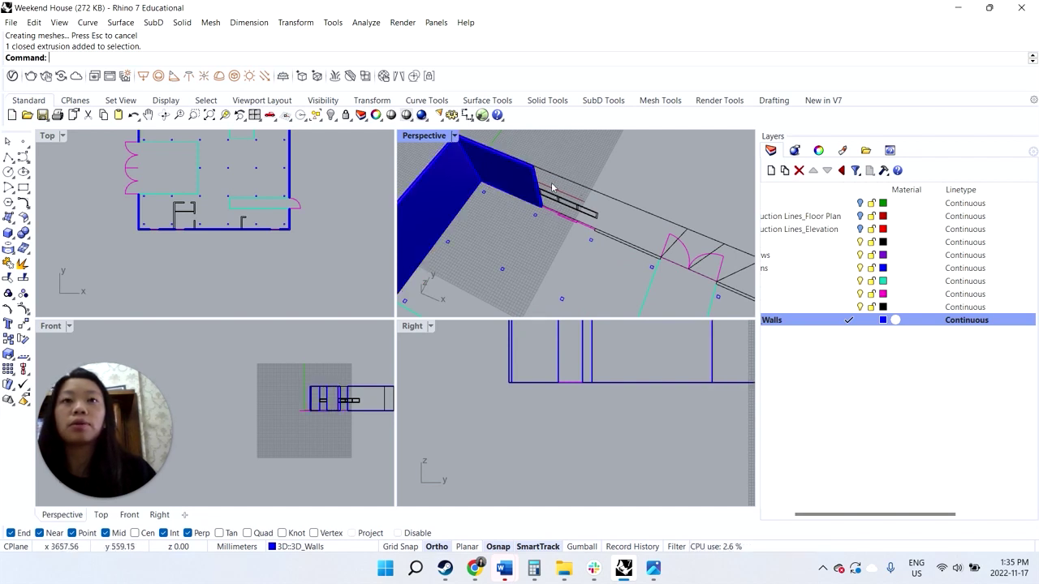
{"action": "left_click", "coordinate": [568, 207]}
{"action": "scroll", "coordinate": [548, 190], "scroll_direction": "down", "scroll_amount": 3}
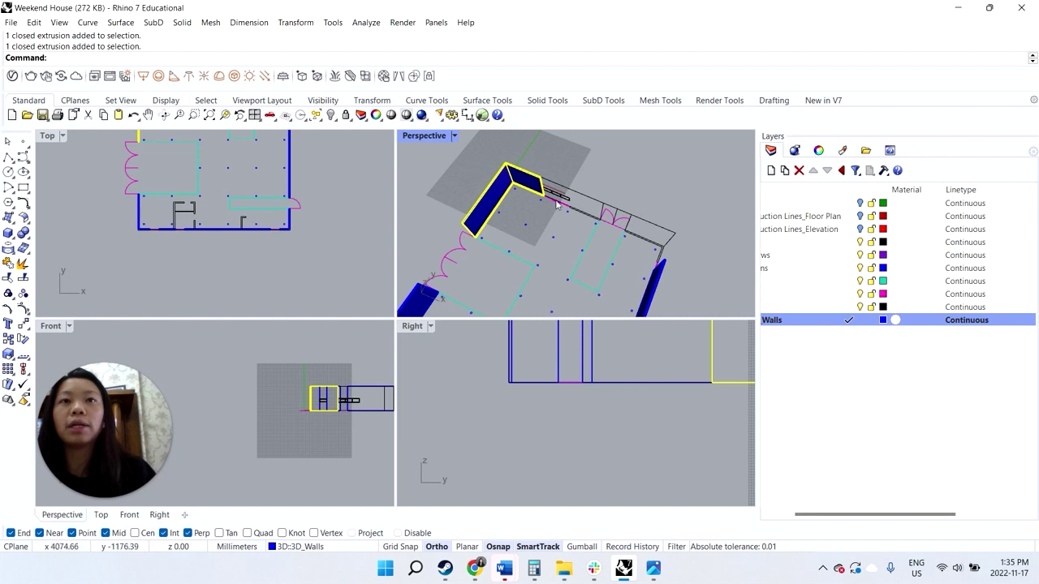
{"action": "scroll", "coordinate": [552, 198], "scroll_direction": "up", "scroll_amount": 2}
{"action": "scroll", "coordinate": [595, 218], "scroll_direction": "down", "scroll_amount": 2}
{"action": "scroll", "coordinate": [560, 201], "scroll_direction": "up", "scroll_amount": 2}
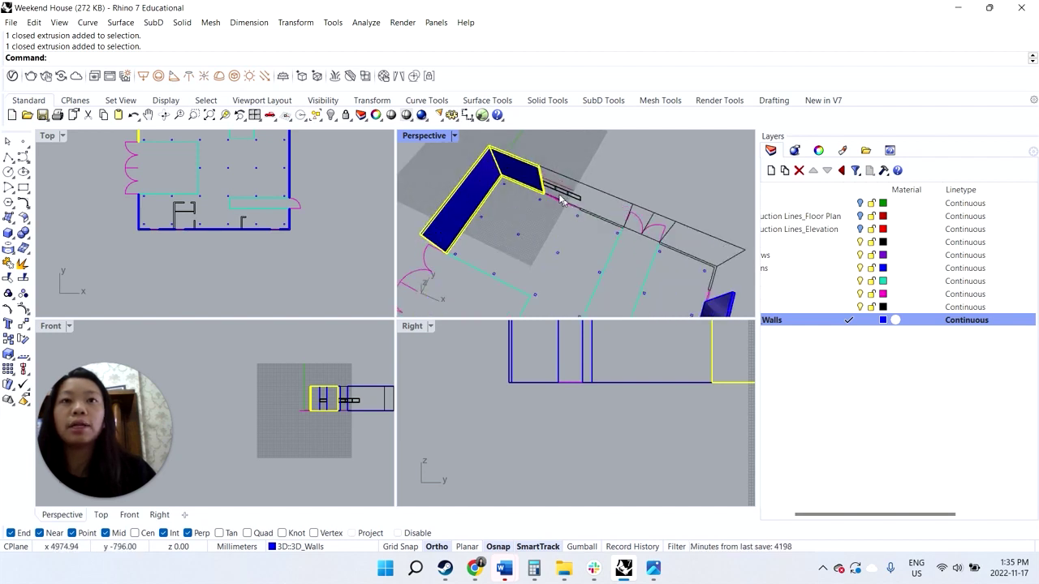
{"action": "scroll", "coordinate": [556, 199], "scroll_direction": "up", "scroll_amount": 2}
{"action": "scroll", "coordinate": [559, 223], "scroll_direction": "down", "scroll_amount": 3}
{"action": "scroll", "coordinate": [544, 244], "scroll_direction": "up", "scroll_amount": 3}
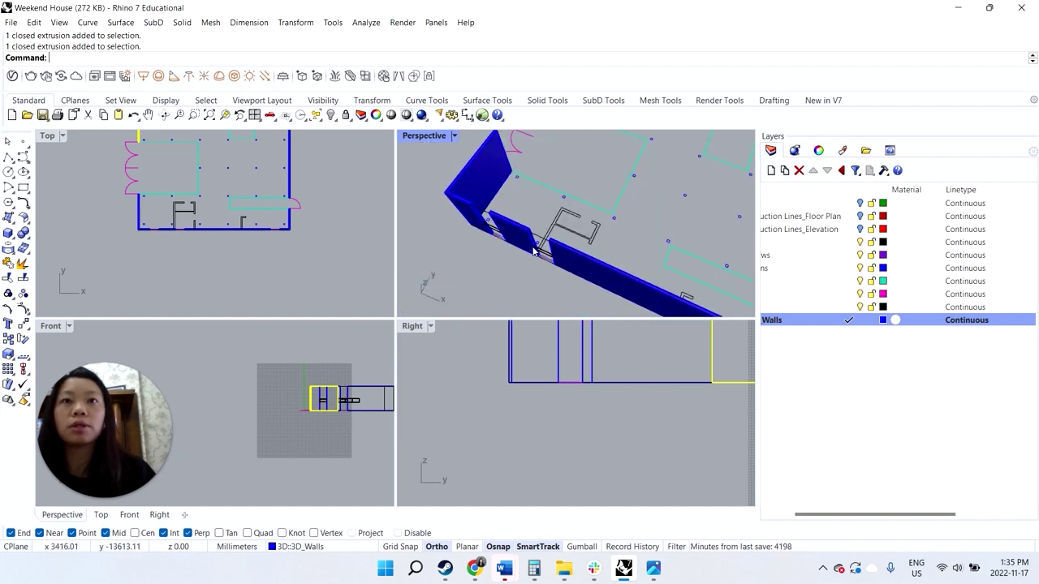
{"action": "scroll", "coordinate": [540, 252], "scroll_direction": "down", "scroll_amount": 2}
{"action": "scroll", "coordinate": [541, 253], "scroll_direction": "down", "scroll_amount": 2}
{"action": "key", "text": "Delete"}
{"action": "scroll", "coordinate": [465, 217], "scroll_direction": "up", "scroll_amount": 4}
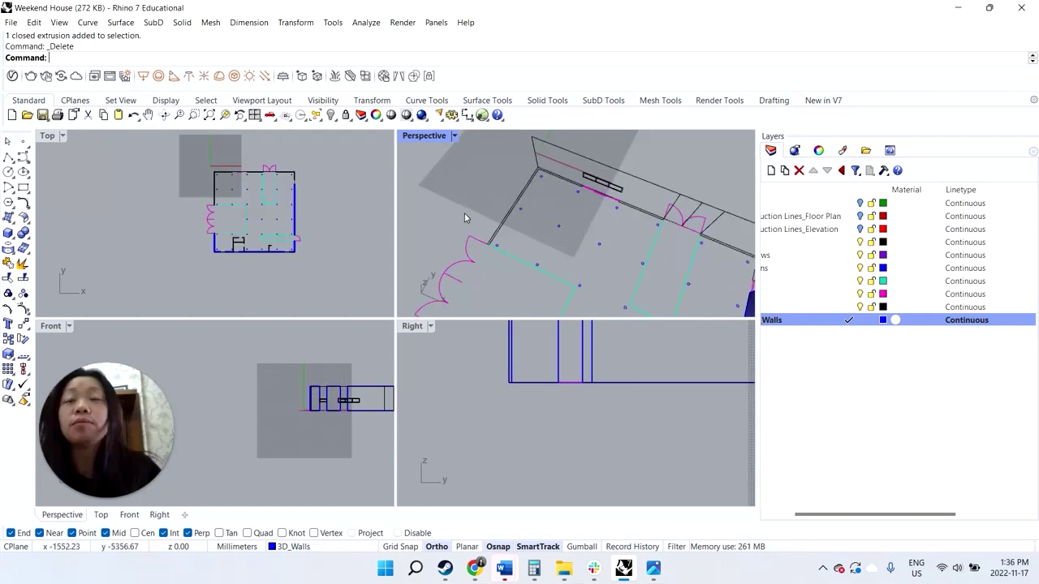
- Draw a box over the upper-left side wall, from its inner door-side end to the outer plan corner, 2599.71 mm high
{"action": "left_click", "coordinate": [8, 233]}
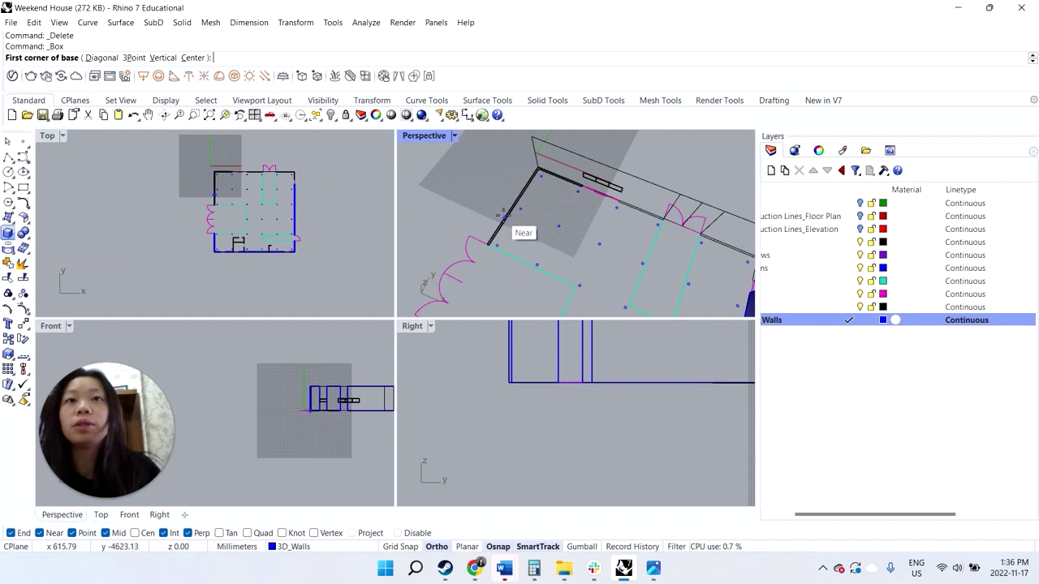
{"action": "scroll", "coordinate": [537, 173], "scroll_direction": "up", "scroll_amount": 3}
{"action": "scroll", "coordinate": [537, 173], "scroll_direction": "down", "scroll_amount": 5}
{"action": "scroll", "coordinate": [452, 285], "scroll_direction": "up", "scroll_amount": 10}
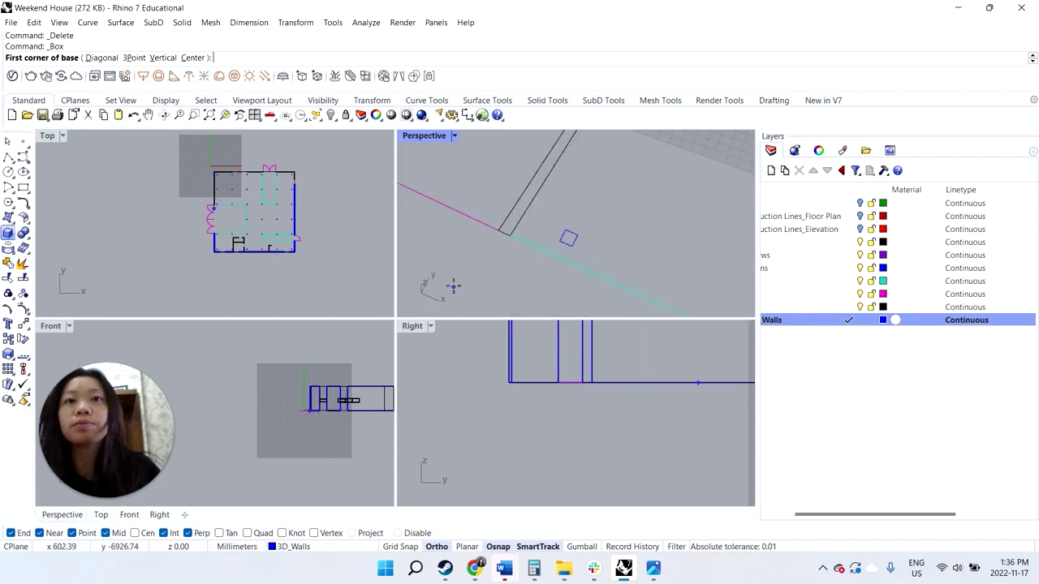
{"action": "scroll", "coordinate": [552, 244], "scroll_direction": "down", "scroll_amount": 4}
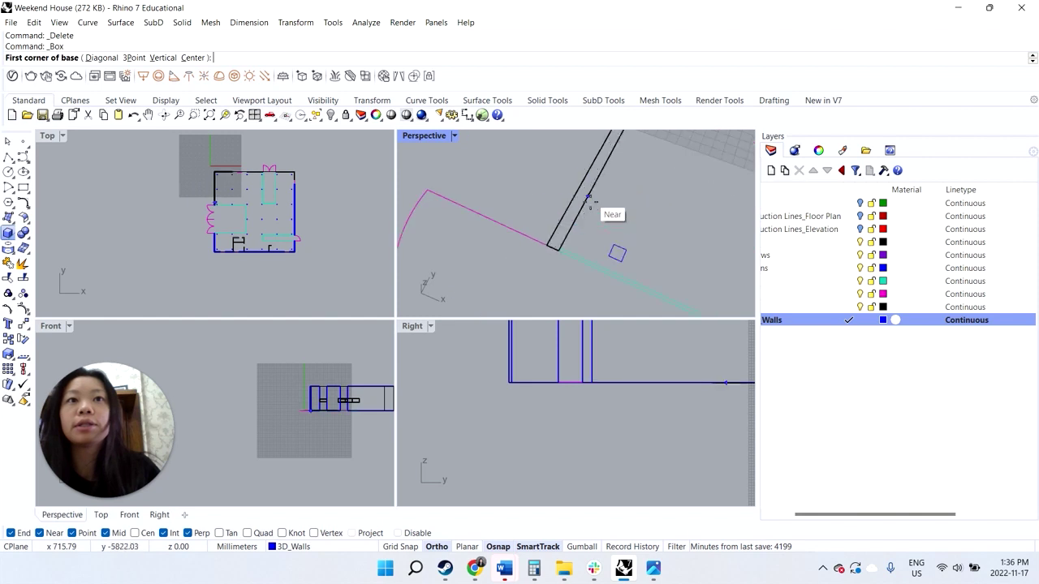
{"action": "left_click", "coordinate": [559, 251]}
{"action": "scroll", "coordinate": [559, 252], "scroll_direction": "down", "scroll_amount": 8}
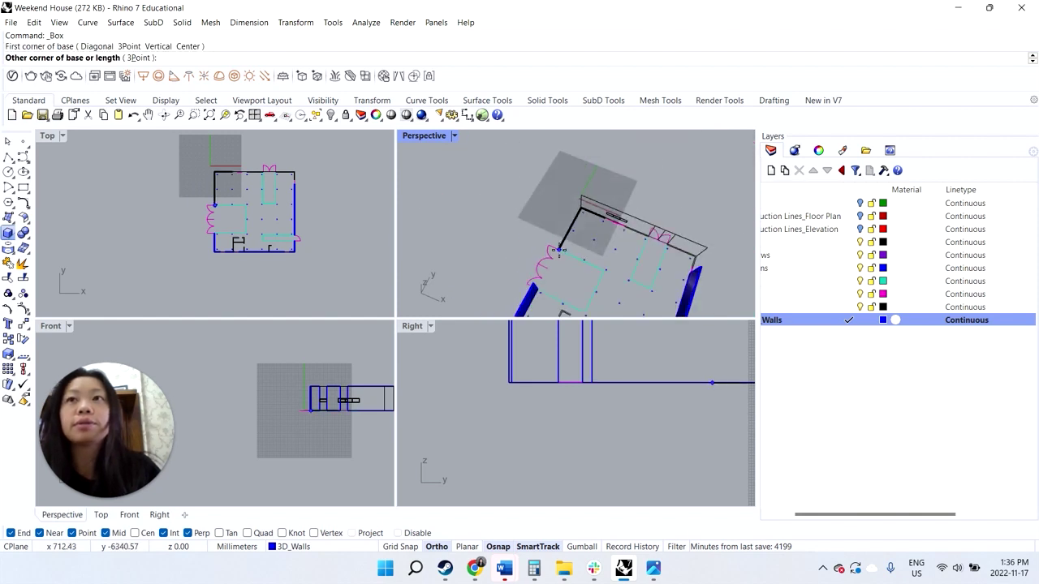
{"action": "scroll", "coordinate": [592, 192], "scroll_direction": "up", "scroll_amount": 5}
{"action": "scroll", "coordinate": [560, 223], "scroll_direction": "up", "scroll_amount": 3}
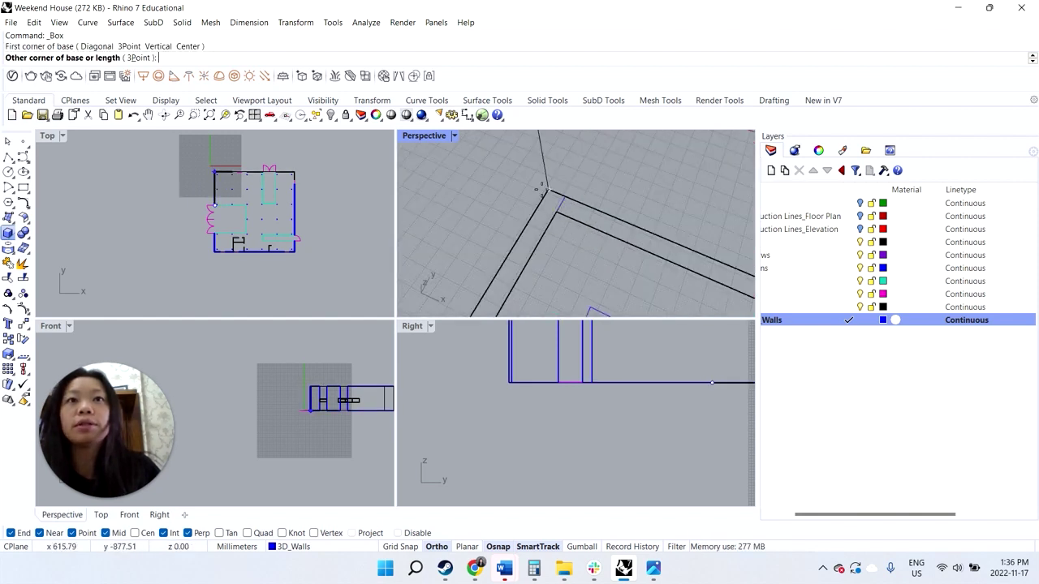
{"action": "left_click", "coordinate": [540, 193]}
{"action": "scroll", "coordinate": [541, 193], "scroll_direction": "down", "scroll_amount": 6}
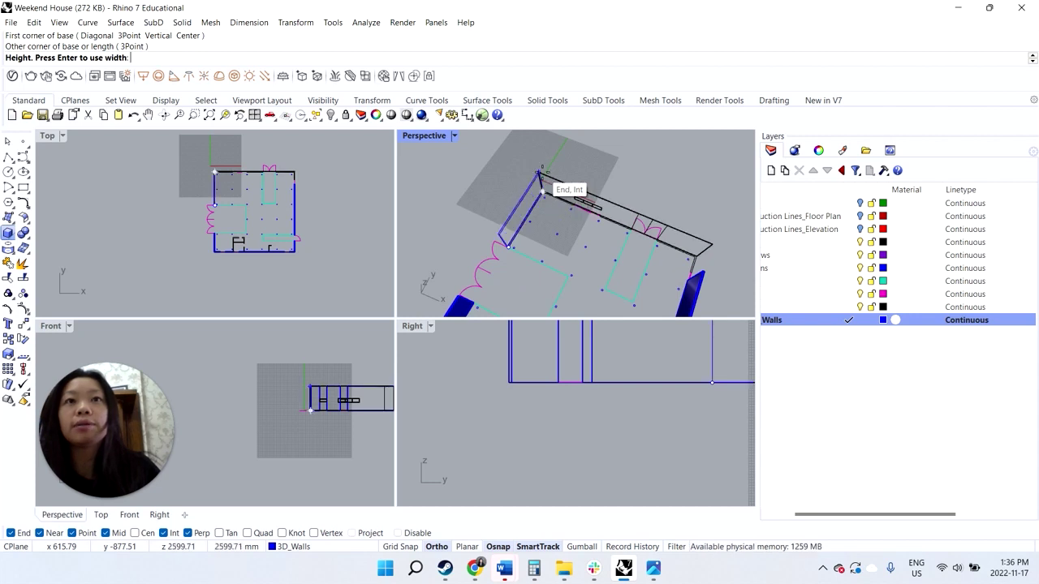
{"action": "left_click", "coordinate": [543, 189]}
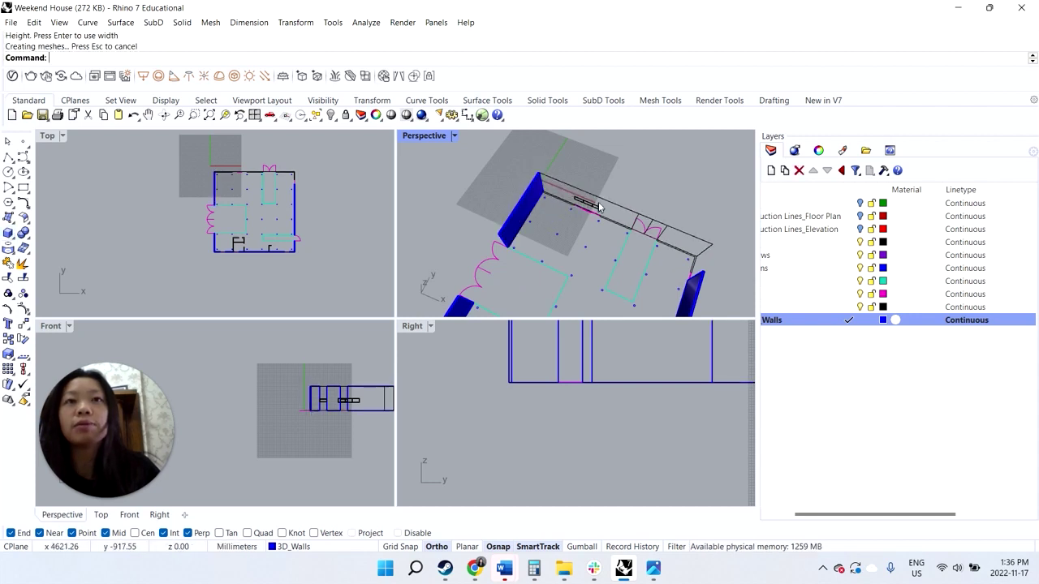
- Draw a 2599.71 mm high box along the plan's upper wall, from the inner upper-left corner to the double door
{"action": "scroll", "coordinate": [598, 208], "scroll_direction": "up", "scroll_amount": 3}
{"action": "key", "text": "Return"}
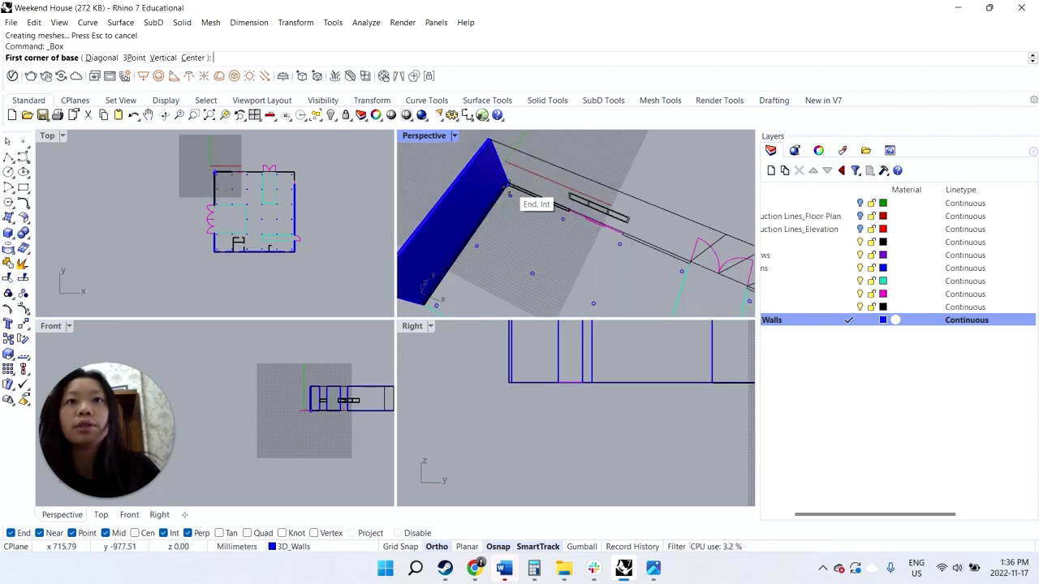
{"action": "left_click", "coordinate": [509, 187]}
{"action": "scroll", "coordinate": [509, 186], "scroll_direction": "down", "scroll_amount": 4}
{"action": "scroll", "coordinate": [581, 212], "scroll_direction": "up", "scroll_amount": 5}
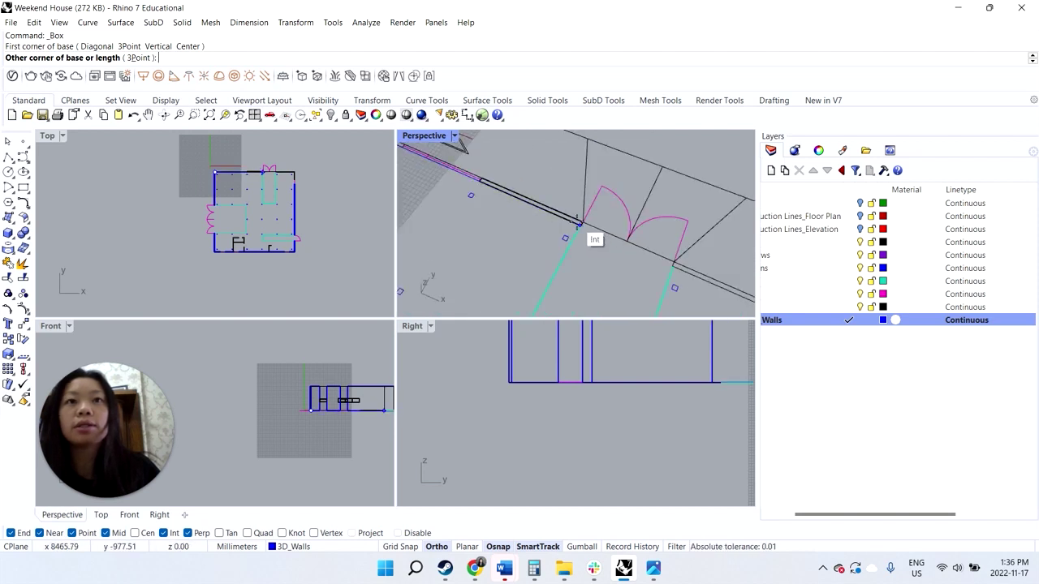
{"action": "left_click", "coordinate": [592, 220]}
{"action": "scroll", "coordinate": [568, 207], "scroll_direction": "down", "scroll_amount": 3}
{"action": "scroll", "coordinate": [536, 193], "scroll_direction": "up", "scroll_amount": 5}
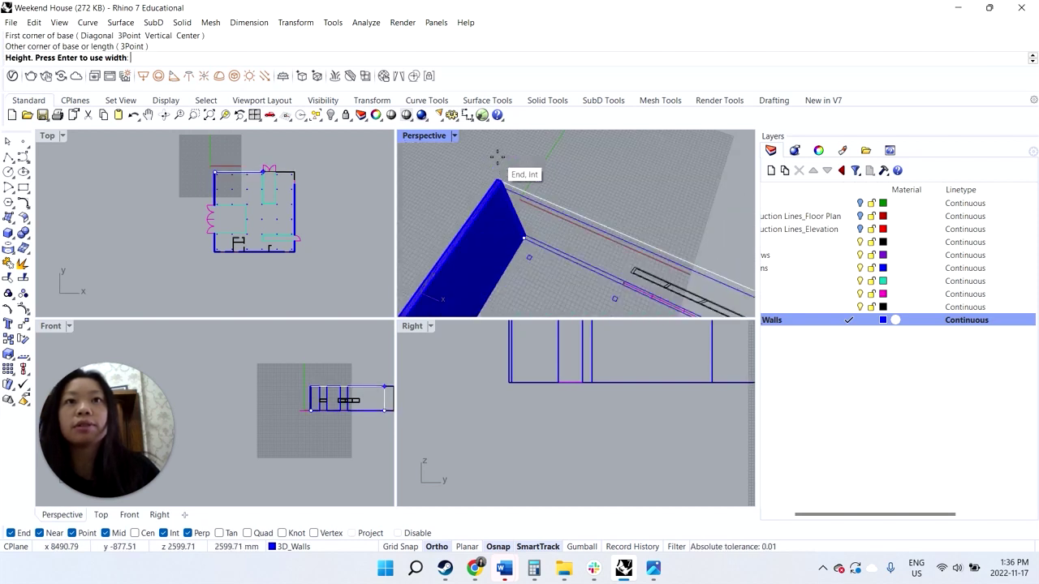
{"action": "left_click", "coordinate": [503, 185]}
{"action": "scroll", "coordinate": [502, 168], "scroll_direction": "down", "scroll_amount": 3}
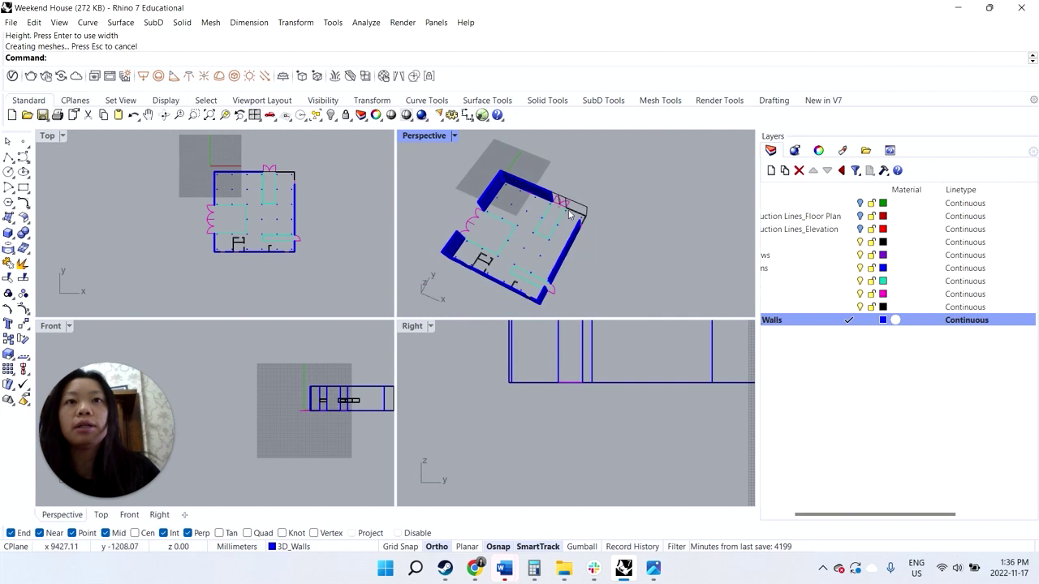
- Draw a full-height box over the plan's upper wall, from the double door's inner corner to the outer upper-right corner
{"action": "scroll", "coordinate": [568, 212], "scroll_direction": "up", "scroll_amount": 6}
{"action": "key", "text": "Return"}
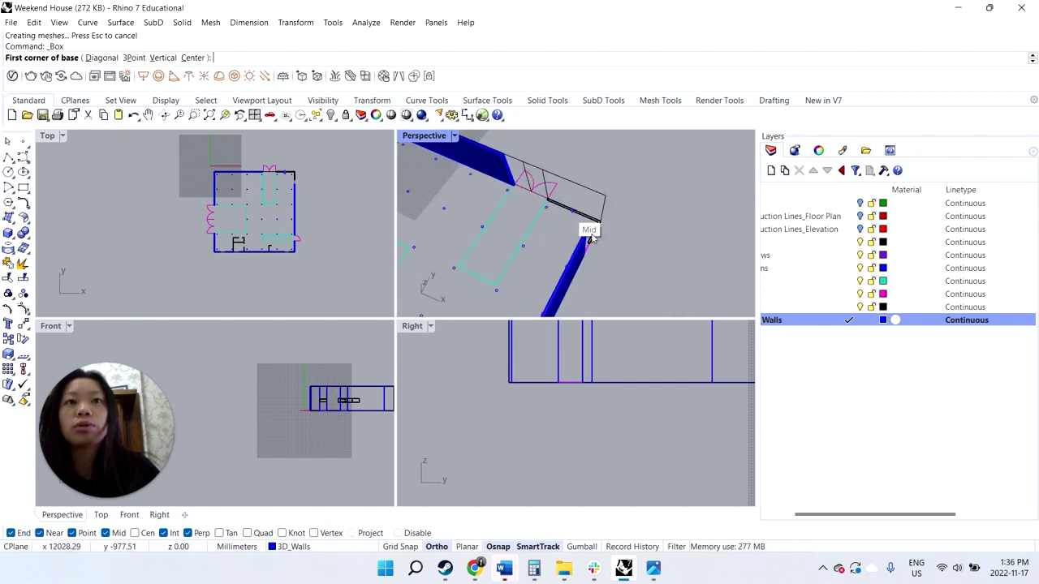
{"action": "key", "text": "Escape"}
{"action": "scroll", "coordinate": [598, 233], "scroll_direction": "up", "scroll_amount": 2}
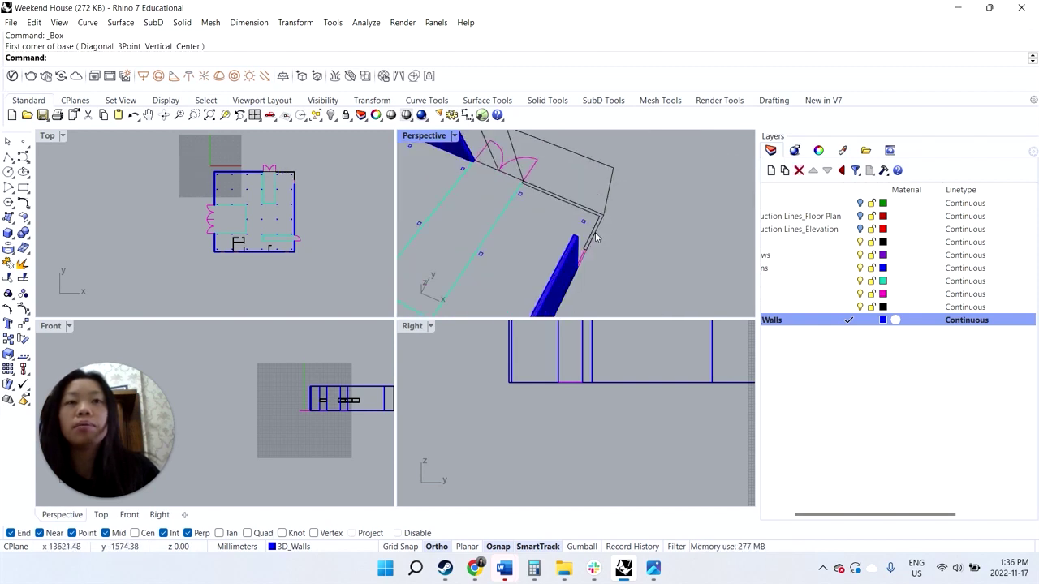
{"action": "key", "text": "Return"}
{"action": "left_click", "coordinate": [523, 183]}
{"action": "scroll", "coordinate": [599, 216], "scroll_direction": "up", "scroll_amount": 3}
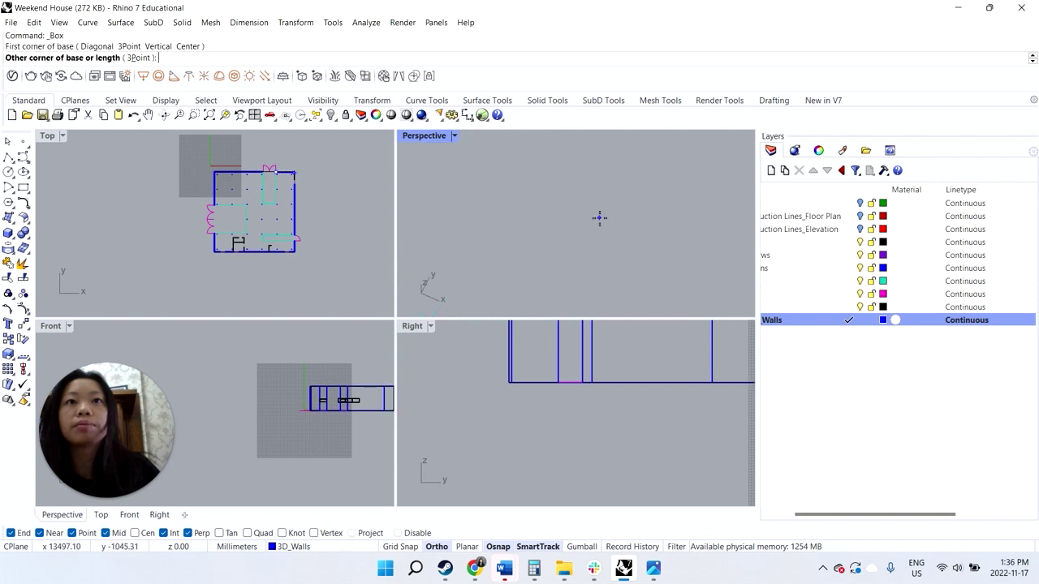
{"action": "left_click", "coordinate": [622, 205]}
{"action": "scroll", "coordinate": [637, 199], "scroll_direction": "down", "scroll_amount": 3}
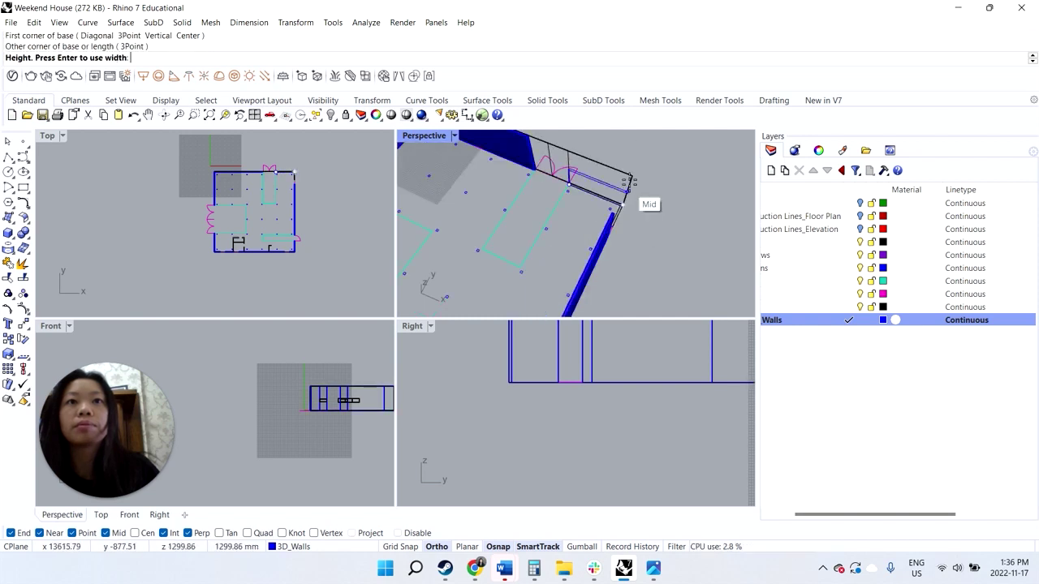
{"action": "left_click", "coordinate": [640, 194]}
- Delete the extruded solid of the plan's right side wall between the upper-right corner and the single door
{"action": "scroll", "coordinate": [618, 258], "scroll_direction": "down", "scroll_amount": 3}
{"action": "scroll", "coordinate": [618, 258], "scroll_direction": "down", "scroll_amount": 3}
{"action": "right_click_drag", "start_coordinate": [617, 258], "coordinate": [568, 235]}
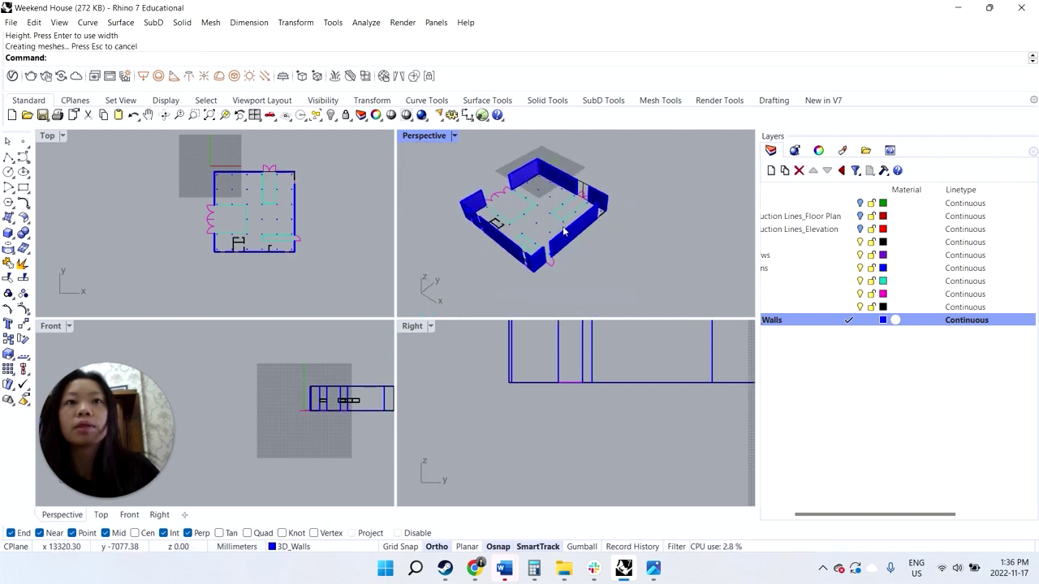
{"action": "left_click", "coordinate": [570, 234]}
{"action": "left_click", "coordinate": [586, 252]}
{"action": "key", "text": "Delete"}
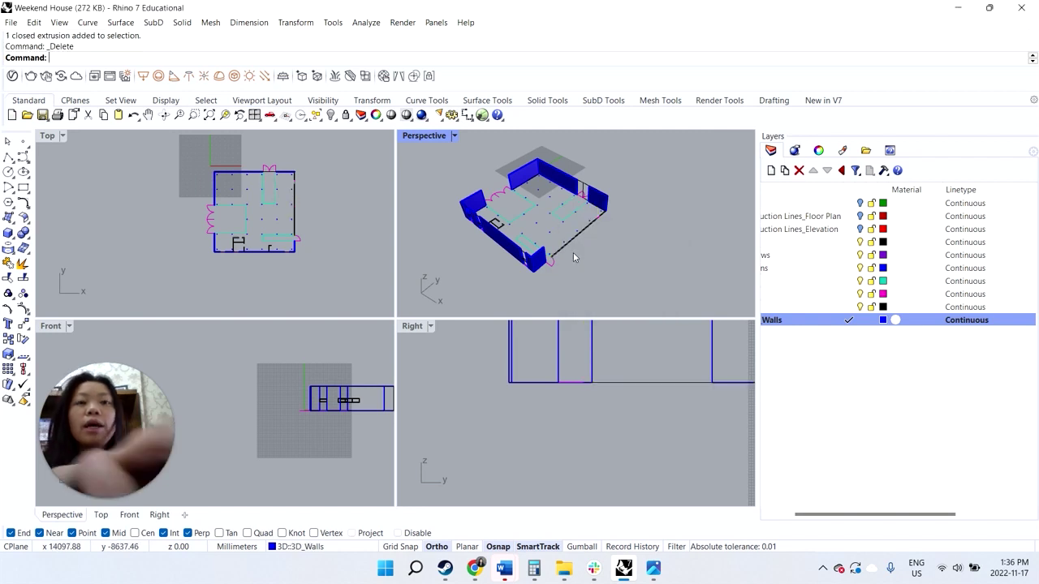
- Draw a full-height box over the right side wall, from its inner door-side end up to the box on the upper wall
{"action": "scroll", "coordinate": [642, 187], "scroll_direction": "up", "scroll_amount": 5}
{"action": "scroll", "coordinate": [543, 283], "scroll_direction": "down", "scroll_amount": 3}
{"action": "scroll", "coordinate": [516, 279], "scroll_direction": "up", "scroll_amount": 2}
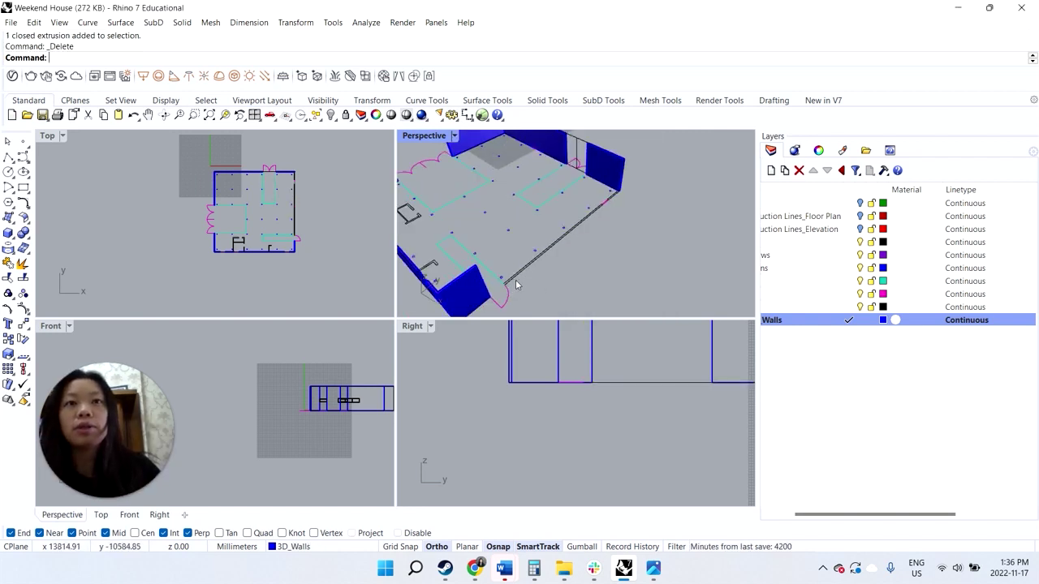
{"action": "right_click", "coordinate": [516, 279]}
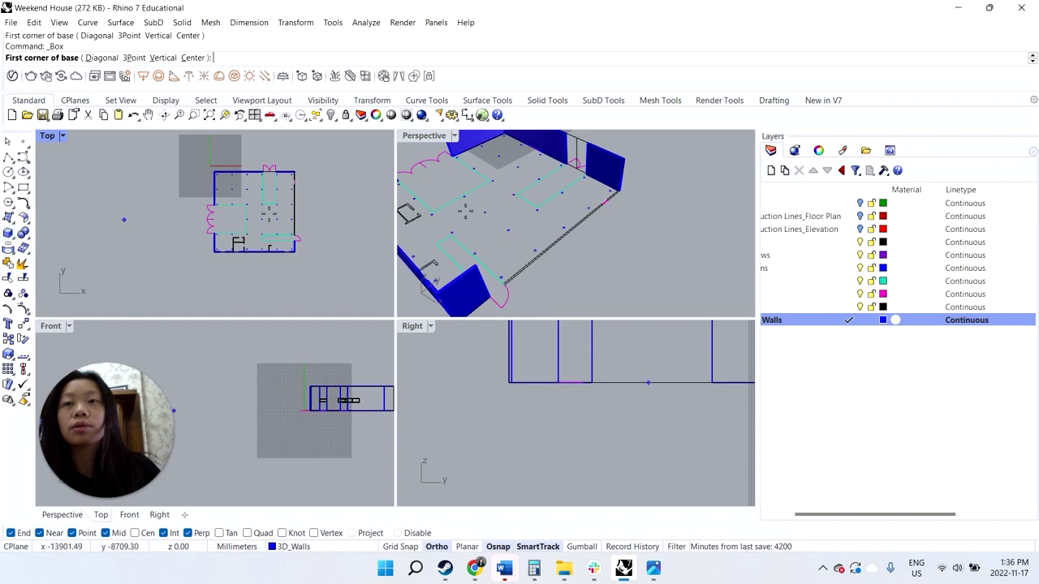
{"action": "left_click", "coordinate": [653, 202]}
{"action": "scroll", "coordinate": [501, 277], "scroll_direction": "up", "scroll_amount": 2}
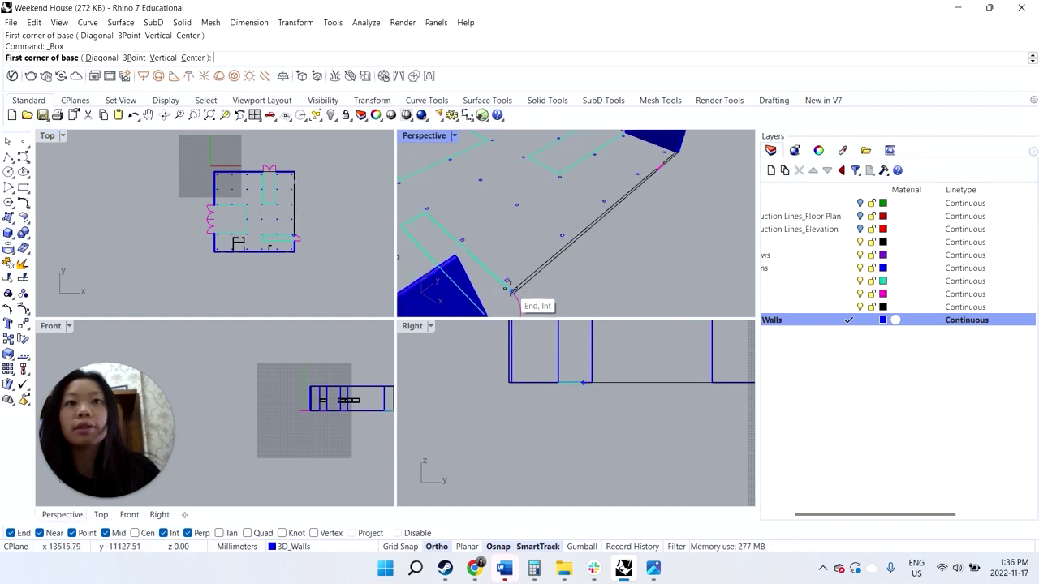
{"action": "left_click", "coordinate": [512, 290]}
{"action": "scroll", "coordinate": [615, 215], "scroll_direction": "down", "scroll_amount": 3}
{"action": "scroll", "coordinate": [568, 248], "scroll_direction": "up", "scroll_amount": 5}
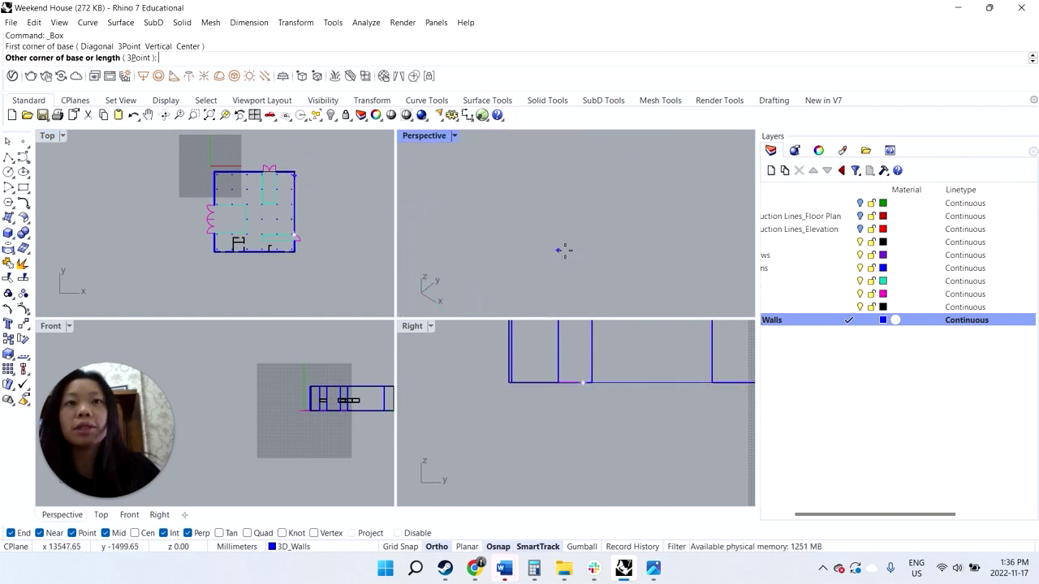
{"action": "scroll", "coordinate": [565, 250], "scroll_direction": "down", "scroll_amount": 4}
{"action": "left_click", "coordinate": [632, 218]}
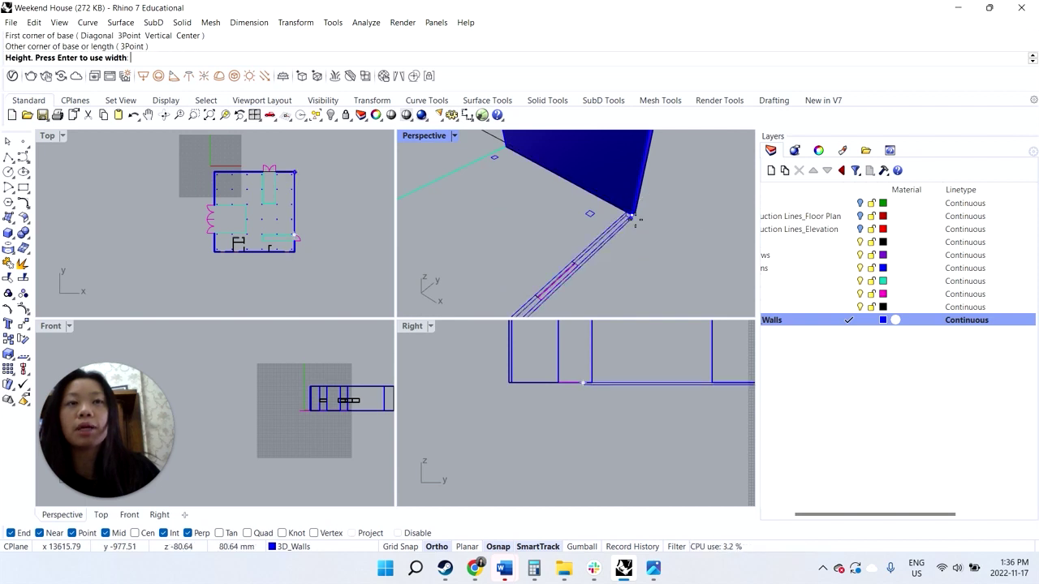
{"action": "left_click", "coordinate": [661, 168]}
{"action": "scroll", "coordinate": [635, 207], "scroll_direction": "down", "scroll_amount": 5}
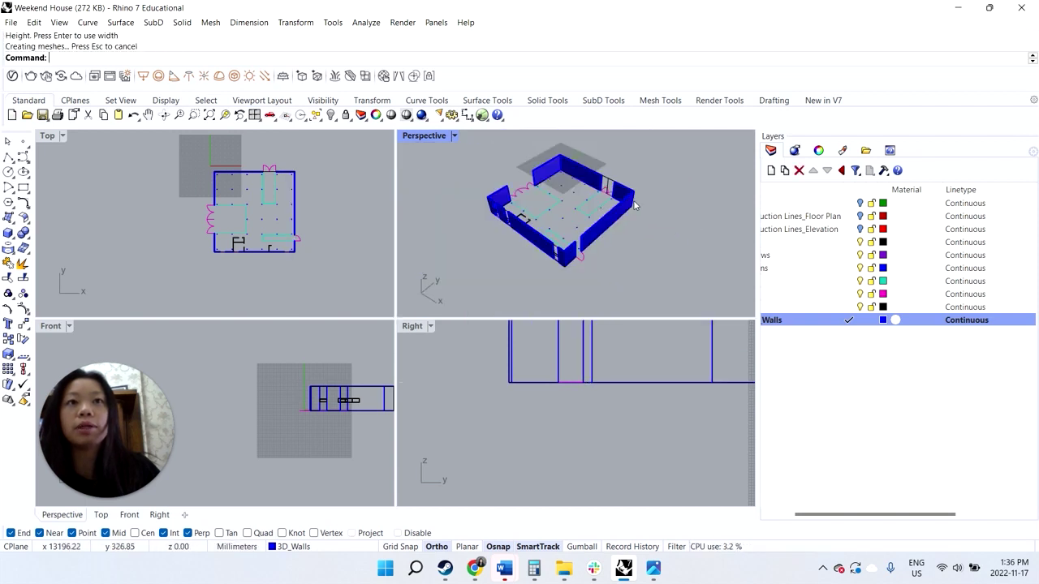
- Delete the extruded wall solids along the plan's lower wall and at both lower corners, keeping their outline curves
{"action": "scroll", "coordinate": [603, 241], "scroll_direction": "up", "scroll_amount": 5}
{"action": "scroll", "coordinate": [592, 241], "scroll_direction": "down", "scroll_amount": 4}
{"action": "scroll", "coordinate": [526, 264], "scroll_direction": "up", "scroll_amount": 5}
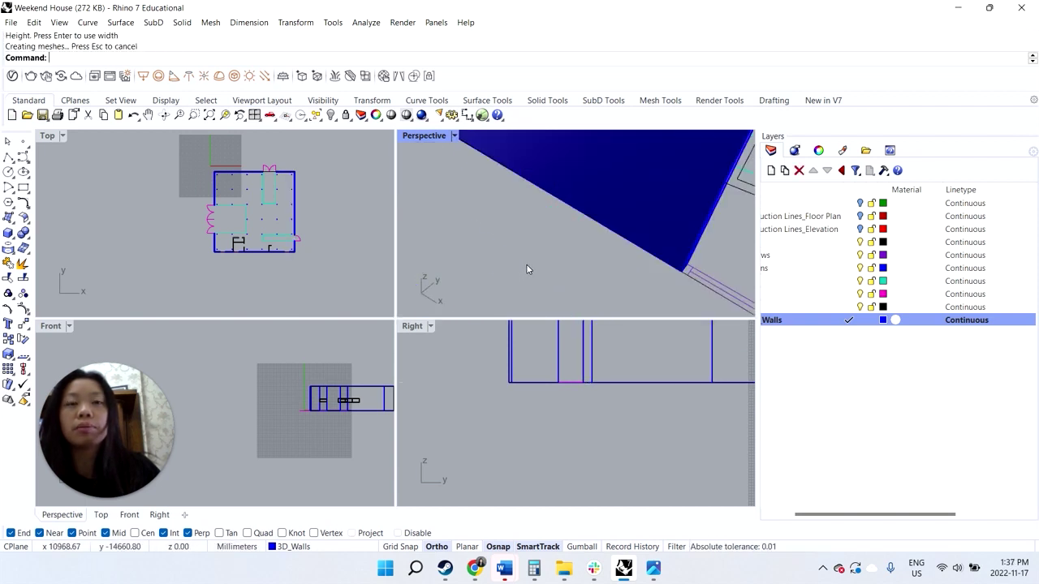
{"action": "scroll", "coordinate": [526, 264], "scroll_direction": "down", "scroll_amount": 5}
{"action": "left_click", "coordinate": [563, 238]}
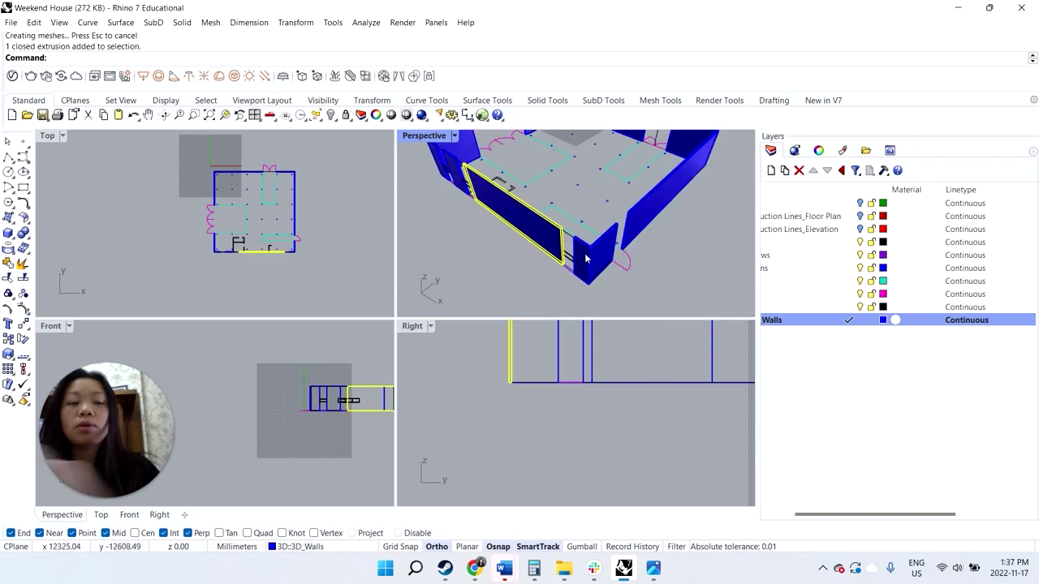
{"action": "key", "text": "Delete"}
{"action": "scroll", "coordinate": [489, 224], "scroll_direction": "down", "scroll_amount": 3}
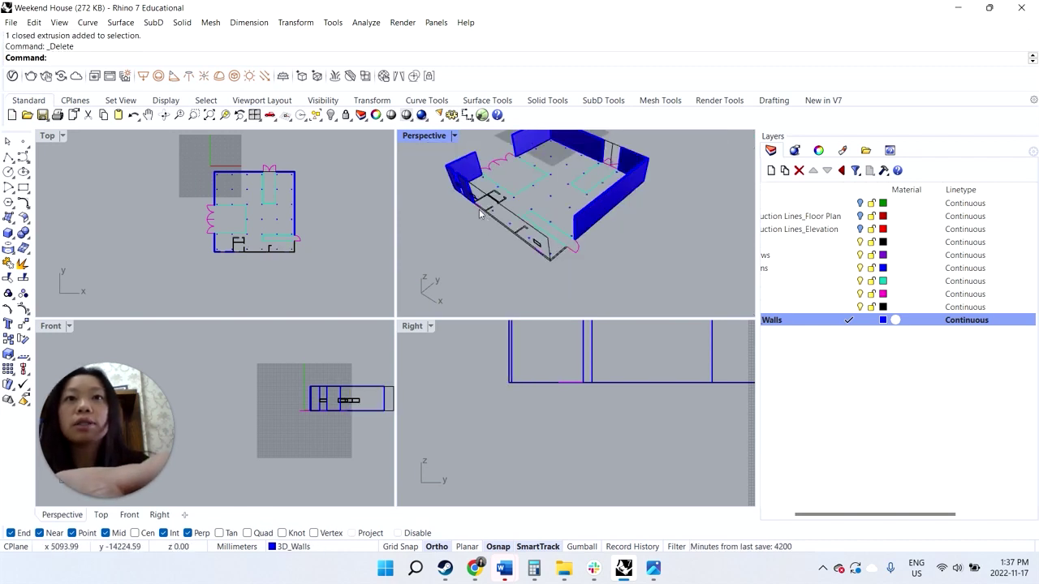
{"action": "scroll", "coordinate": [480, 213], "scroll_direction": "up", "scroll_amount": 6}
{"action": "left_click", "coordinate": [452, 188]}
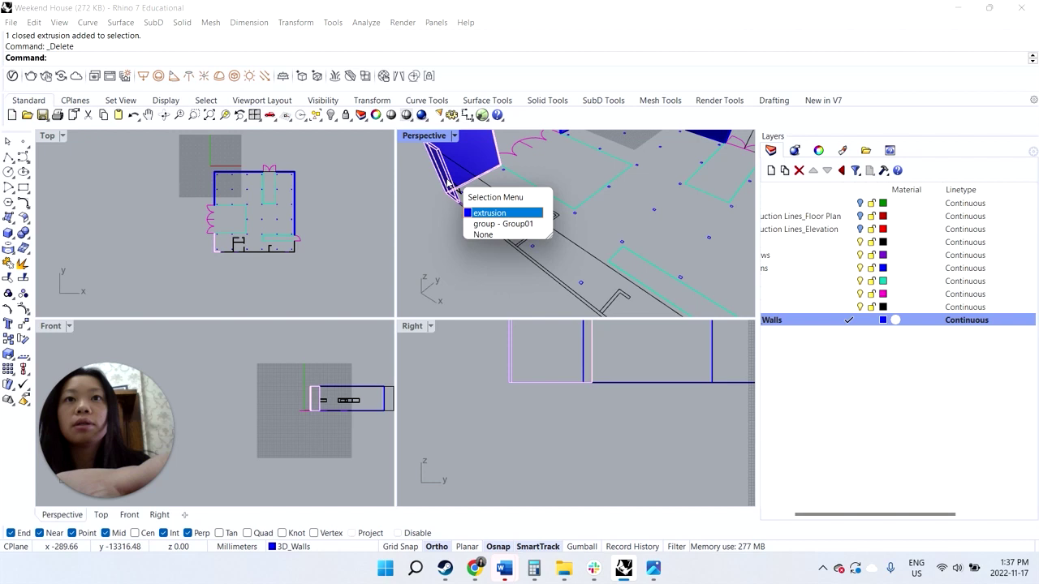
{"action": "left_click", "coordinate": [477, 214]}
{"action": "key", "text": "Delete"}
{"action": "scroll", "coordinate": [487, 214], "scroll_direction": "down", "scroll_amount": 4}
{"action": "left_click", "coordinate": [8, 233]}
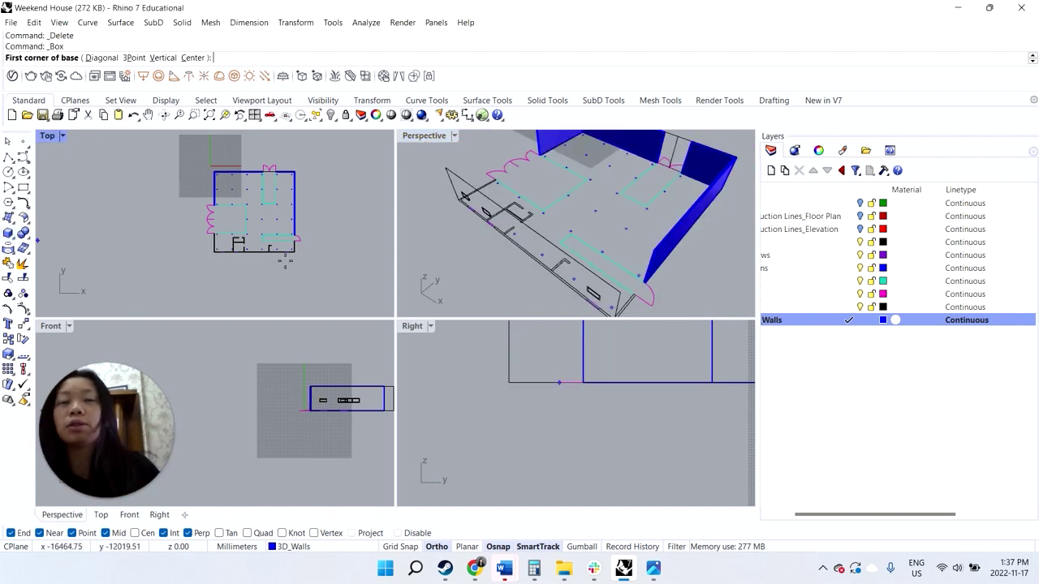
{"action": "scroll", "coordinate": [625, 313], "scroll_direction": "down", "scroll_amount": 3}
{"action": "scroll", "coordinate": [622, 309], "scroll_direction": "up", "scroll_amount": 6}
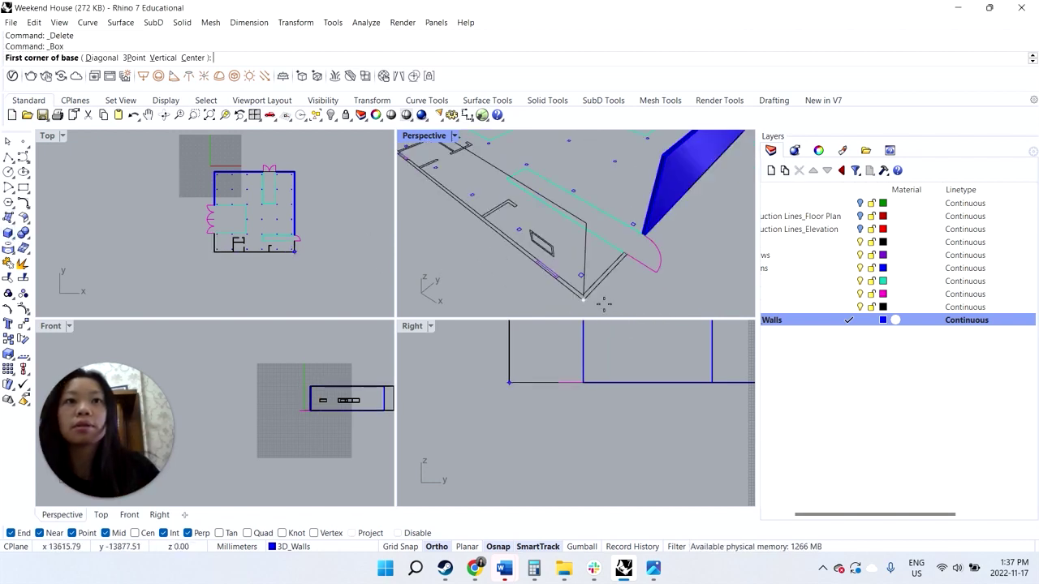
{"action": "left_click", "coordinate": [624, 254]}
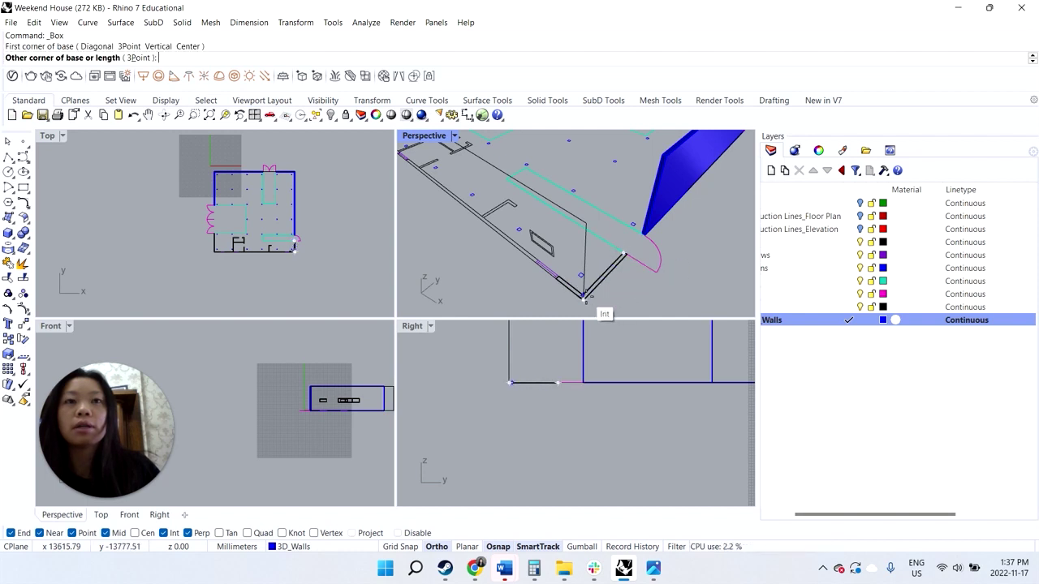
{"action": "scroll", "coordinate": [585, 300], "scroll_direction": "up", "scroll_amount": 3}
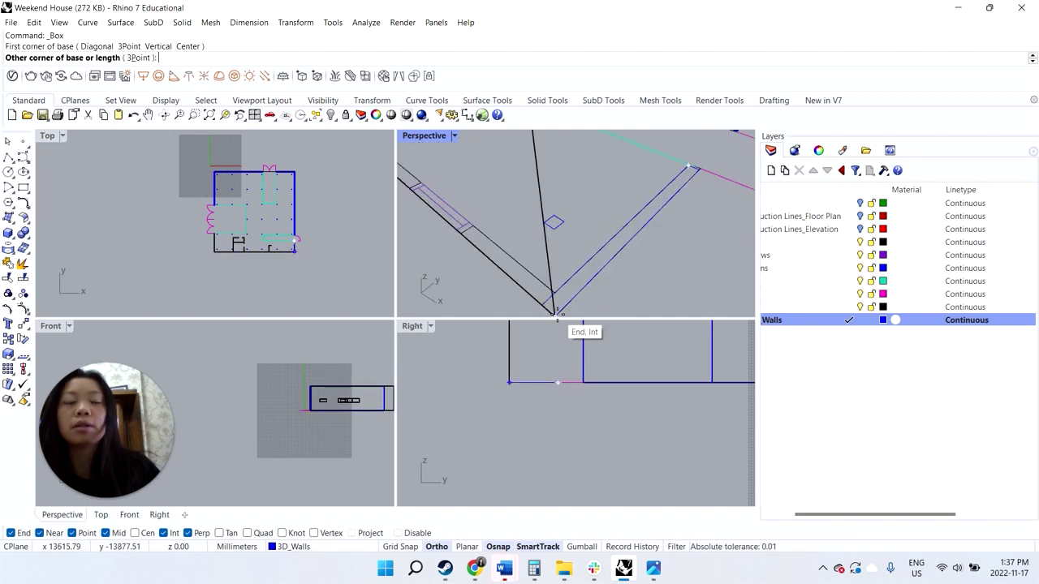
{"action": "key", "text": "Escape"}
- Draw a full-height box over the short lower-right side wall, from the inner lower-right corner to its outer door-side end
{"action": "right_click", "coordinate": [559, 297]}
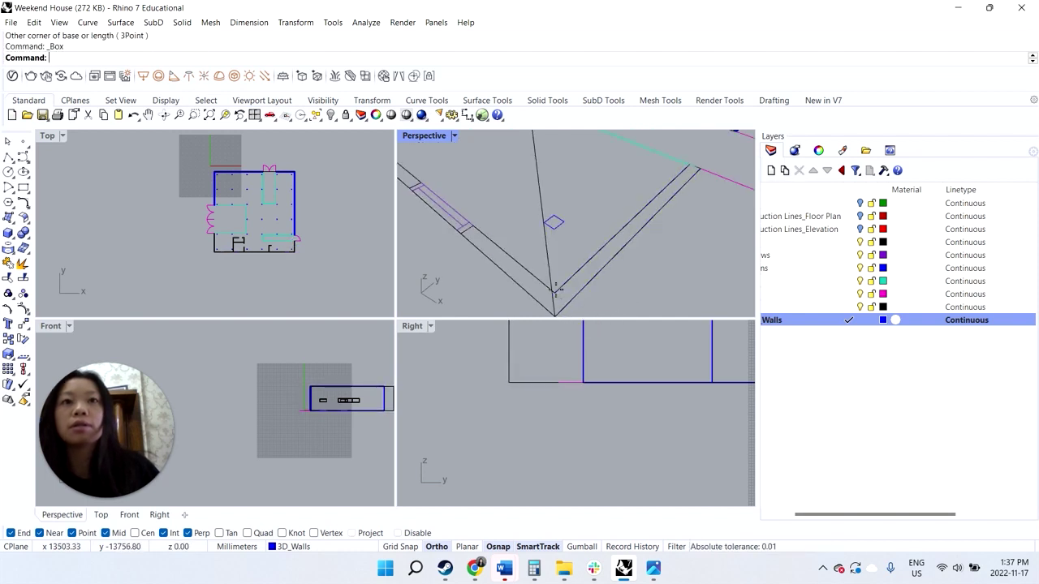
{"action": "left_click", "coordinate": [556, 293]}
{"action": "left_click", "coordinate": [700, 168]}
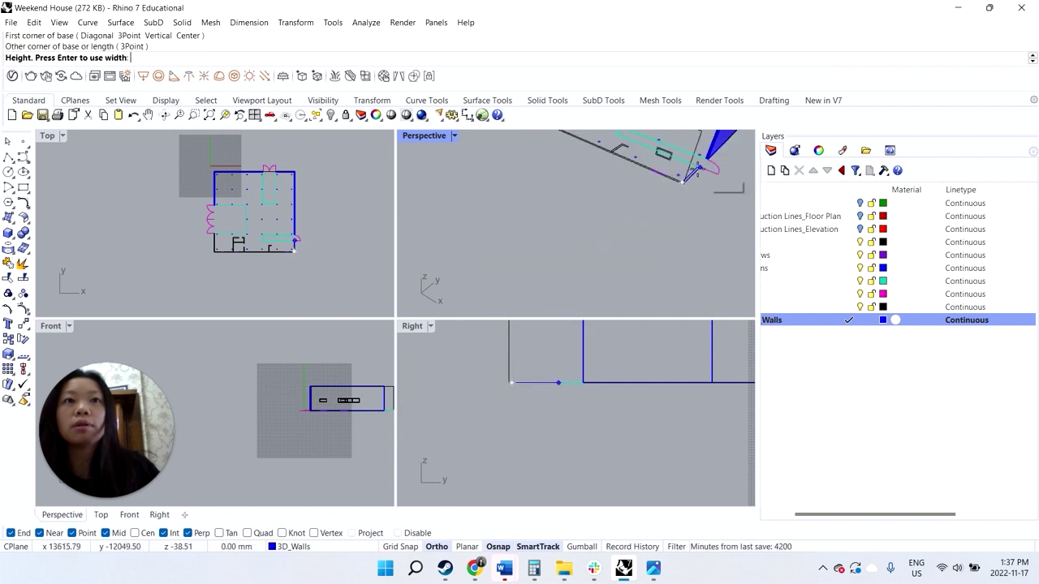
{"action": "left_click", "coordinate": [669, 186]}
{"action": "scroll", "coordinate": [668, 186], "scroll_direction": "down", "scroll_amount": 3}
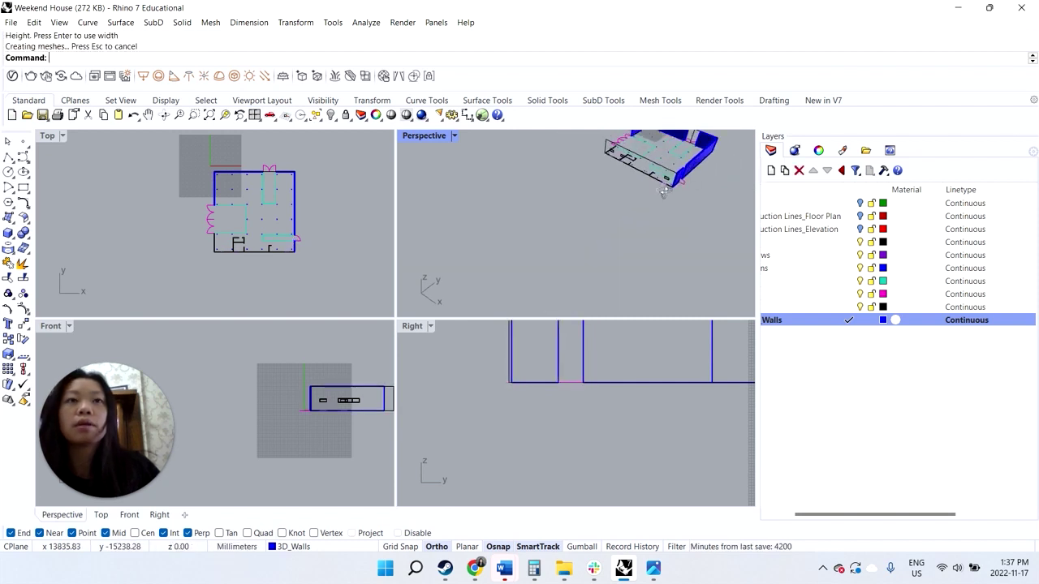
- Draw a 2599.71 mm high box along the whole lower wall, from the outer lower-right corner to the lower-left corner
{"action": "scroll", "coordinate": [659, 276], "scroll_direction": "up", "scroll_amount": 6}
{"action": "right_click", "coordinate": [654, 274]}
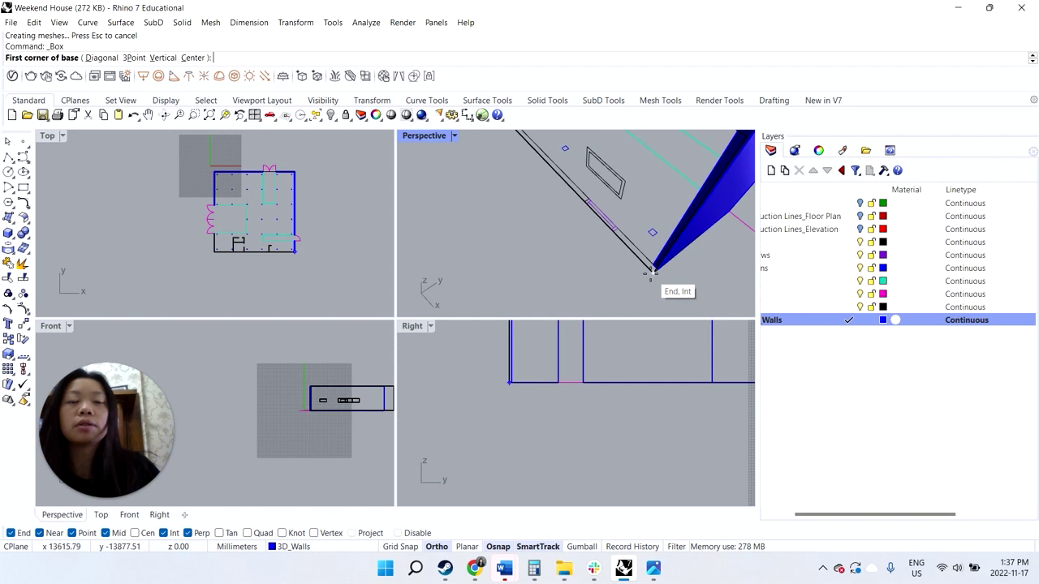
{"action": "left_click", "coordinate": [653, 272]}
{"action": "scroll", "coordinate": [653, 272], "scroll_direction": "down", "scroll_amount": 3}
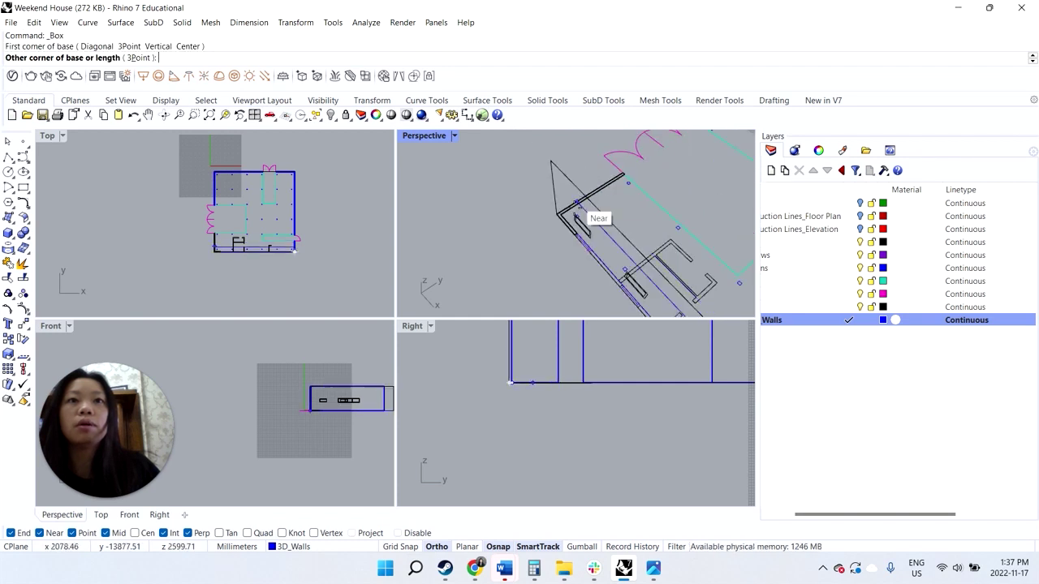
{"action": "left_click", "coordinate": [568, 228]}
{"action": "left_click", "coordinate": [555, 165]}
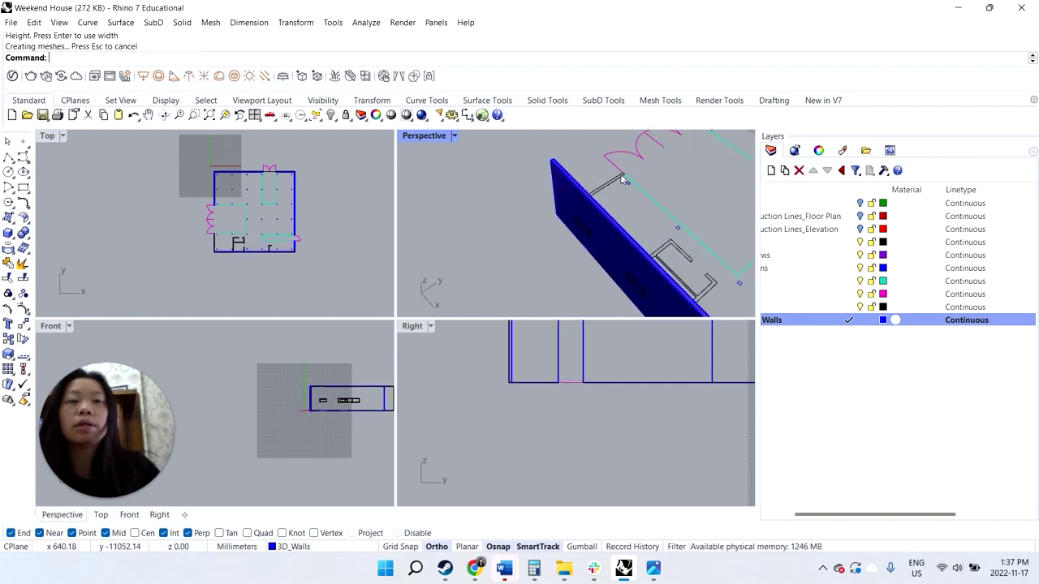
- Draw a full-height box over the lower-left side wall, from its door-side end to the inner lower-left corner
{"action": "right_click", "coordinate": [624, 179]}
{"action": "left_click", "coordinate": [624, 180]}
{"action": "scroll", "coordinate": [569, 224], "scroll_direction": "down", "scroll_amount": 3}
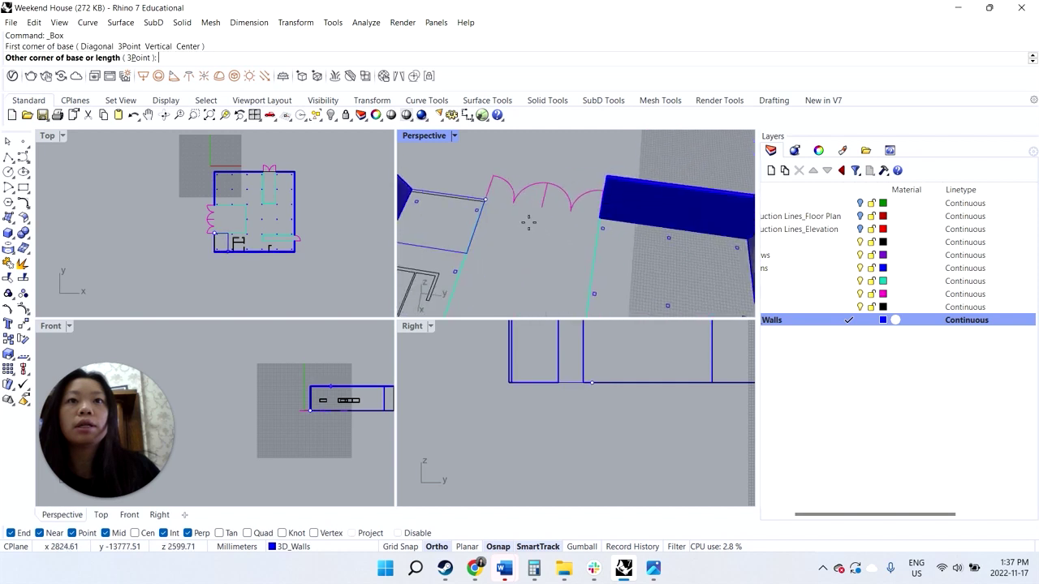
{"action": "left_click", "coordinate": [418, 193]}
{"action": "scroll", "coordinate": [418, 193], "scroll_direction": "down", "scroll_amount": 3}
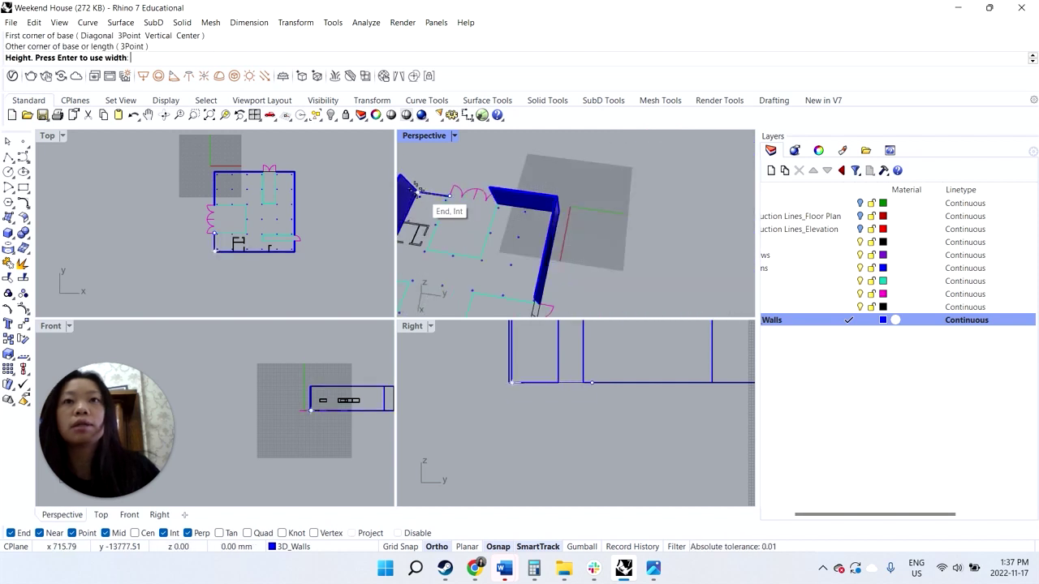
{"action": "left_click", "coordinate": [423, 193]}
{"action": "right_click_drag", "start_coordinate": [449, 169], "coordinate": [569, 159]}
{"action": "right_click_drag", "start_coordinate": [612, 187], "coordinate": [541, 260], "text": "shift"}
{"action": "right_click", "coordinate": [596, 209]}
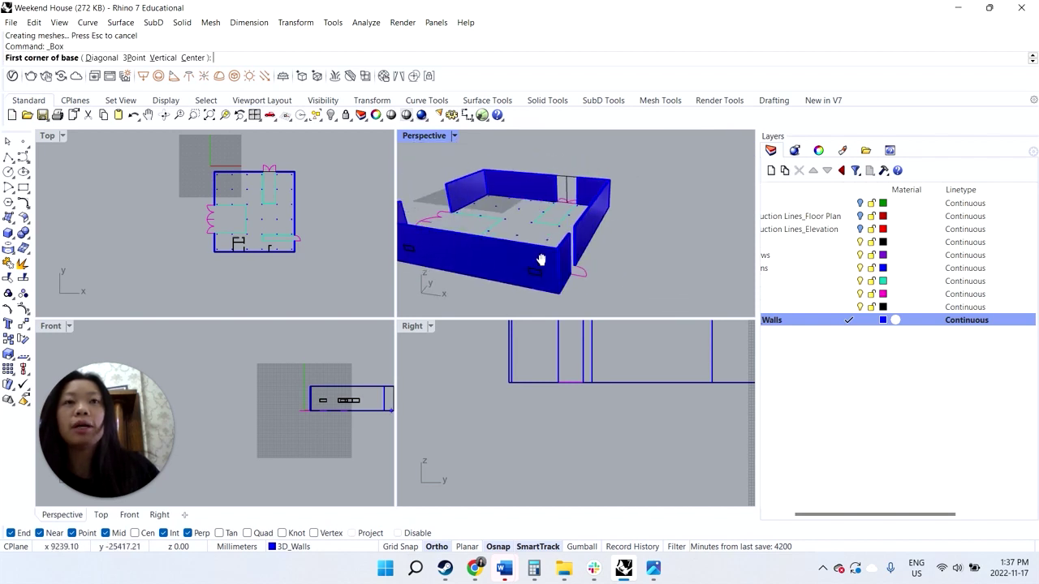
{"action": "scroll", "coordinate": [542, 259], "scroll_direction": "up", "scroll_amount": 5}
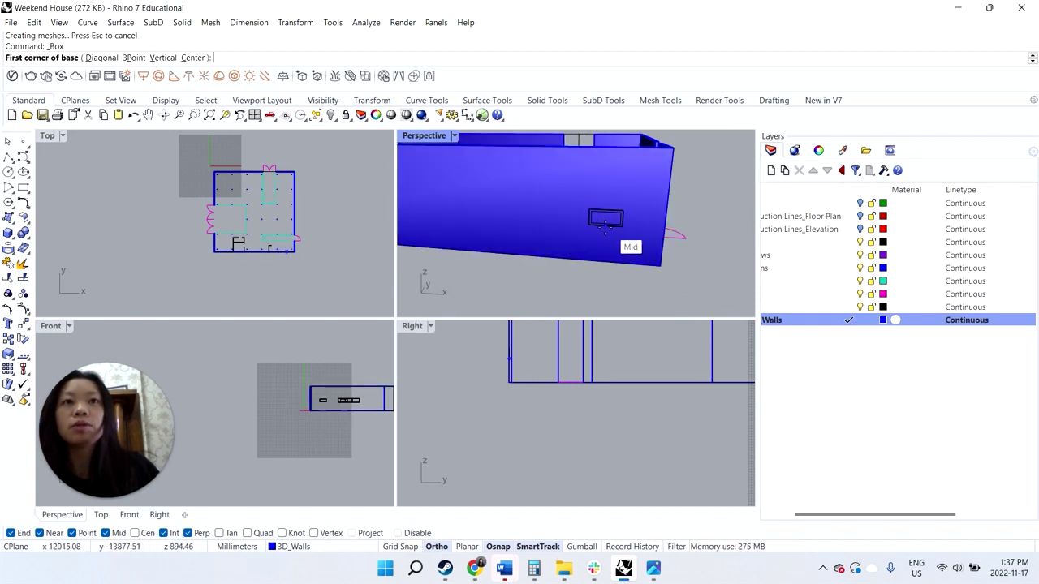
{"action": "scroll", "coordinate": [605, 229], "scroll_direction": "down", "scroll_amount": 5}
{"action": "scroll", "coordinate": [609, 231], "scroll_direction": "up", "scroll_amount": 1}
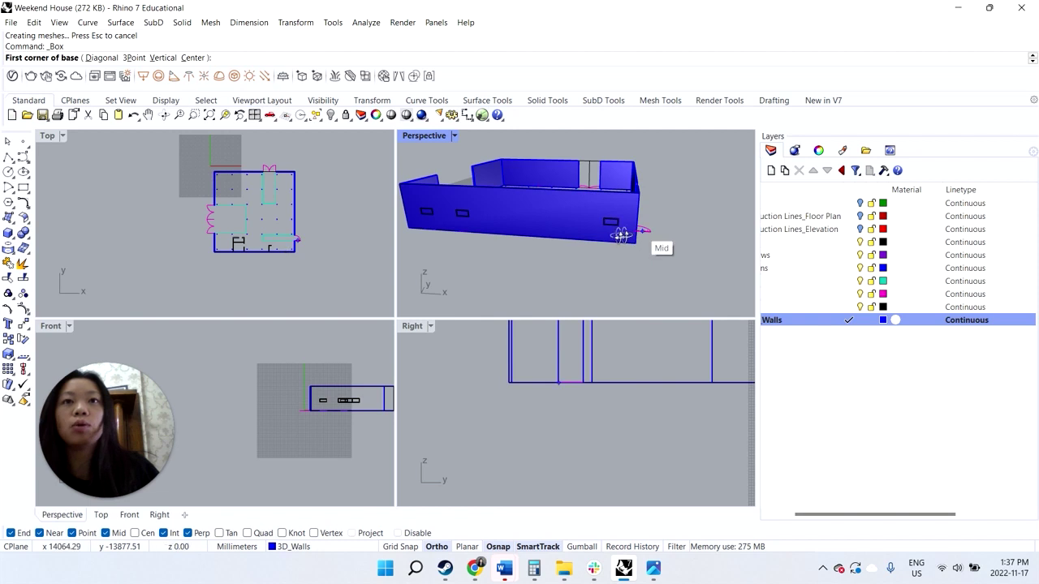
{"action": "right_click_drag", "start_coordinate": [621, 235], "coordinate": [655, 228]}
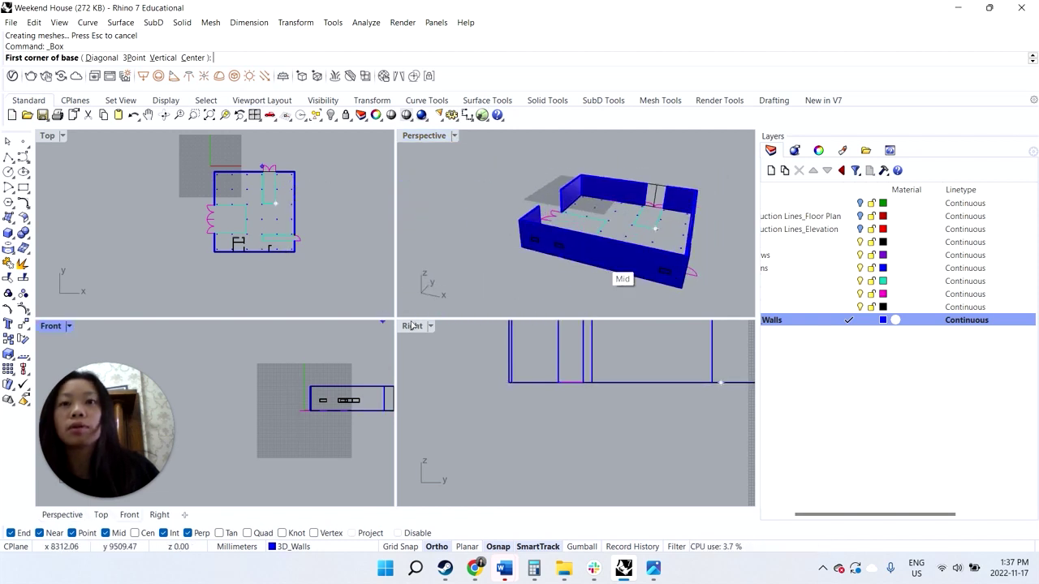
{"action": "scroll", "coordinate": [685, 283], "scroll_direction": "up", "scroll_amount": 2}
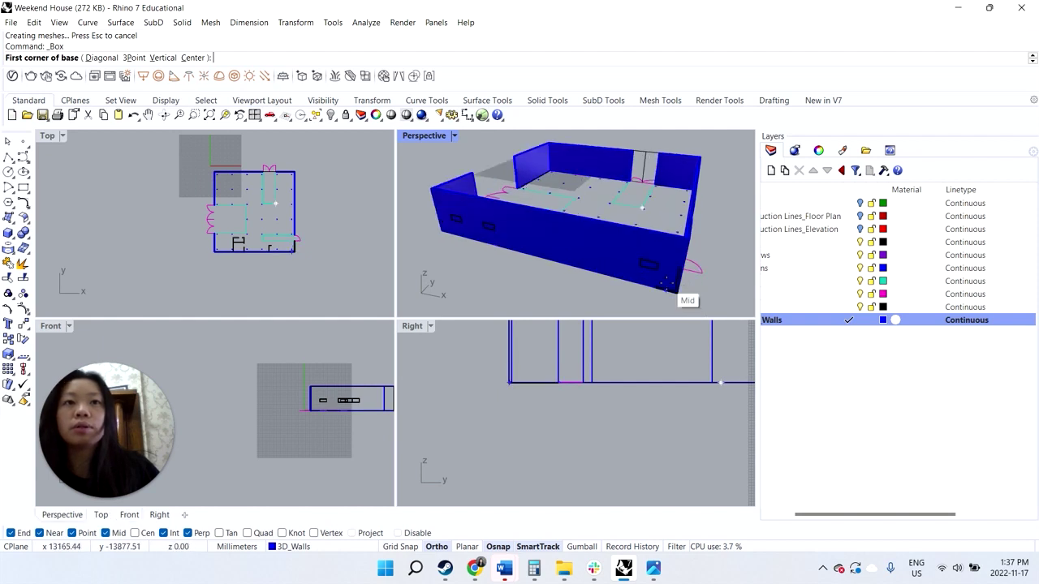
{"action": "scroll", "coordinate": [664, 283], "scroll_direction": "up", "scroll_amount": 3}
{"action": "left_click", "coordinate": [608, 230]}
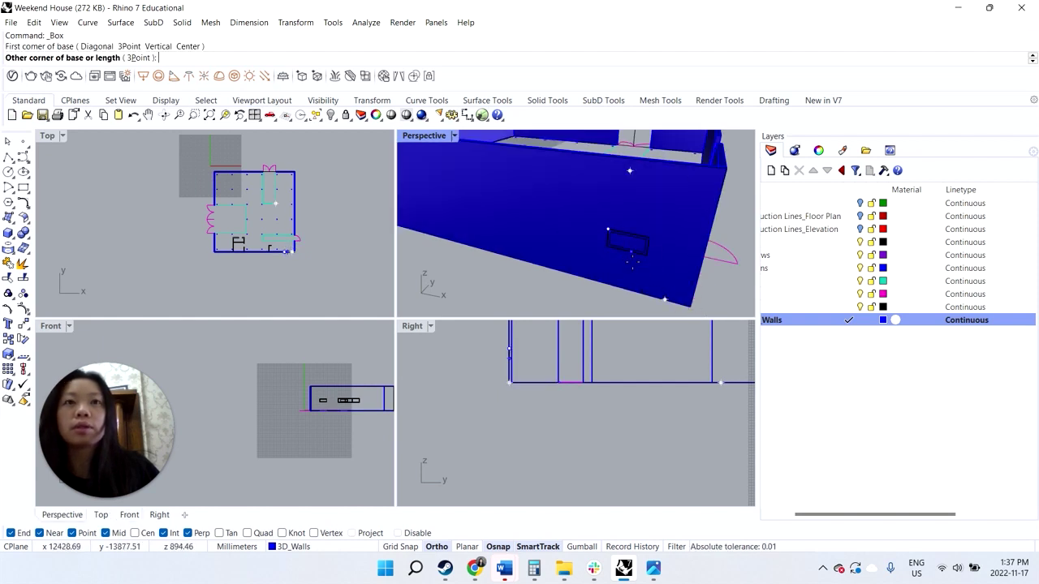
{"action": "left_click", "coordinate": [647, 257]}
{"action": "scroll", "coordinate": [647, 250], "scroll_direction": "down", "scroll_amount": 4}
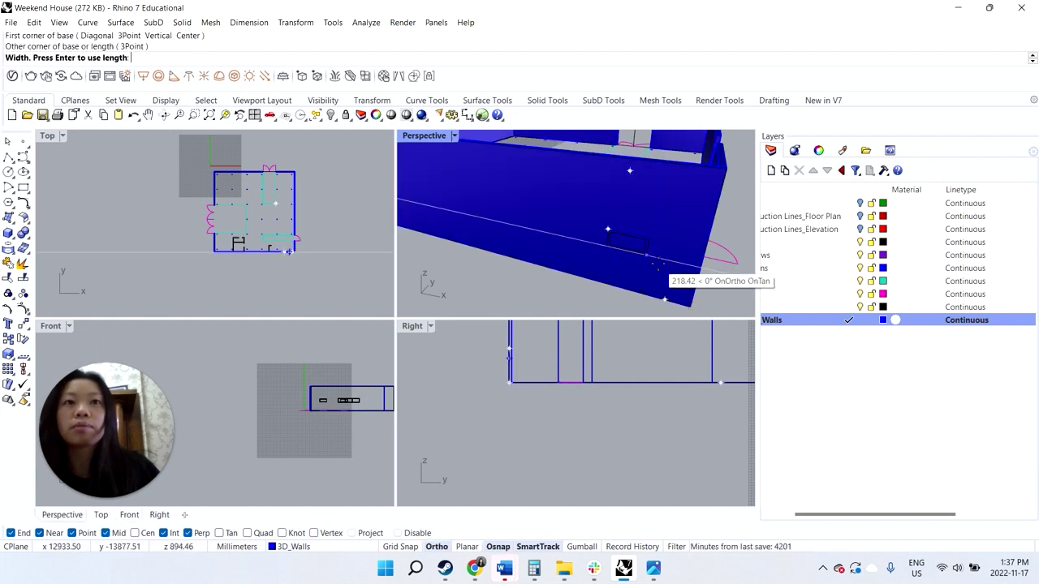
{"action": "scroll", "coordinate": [656, 258], "scroll_direction": "up", "scroll_amount": 4}
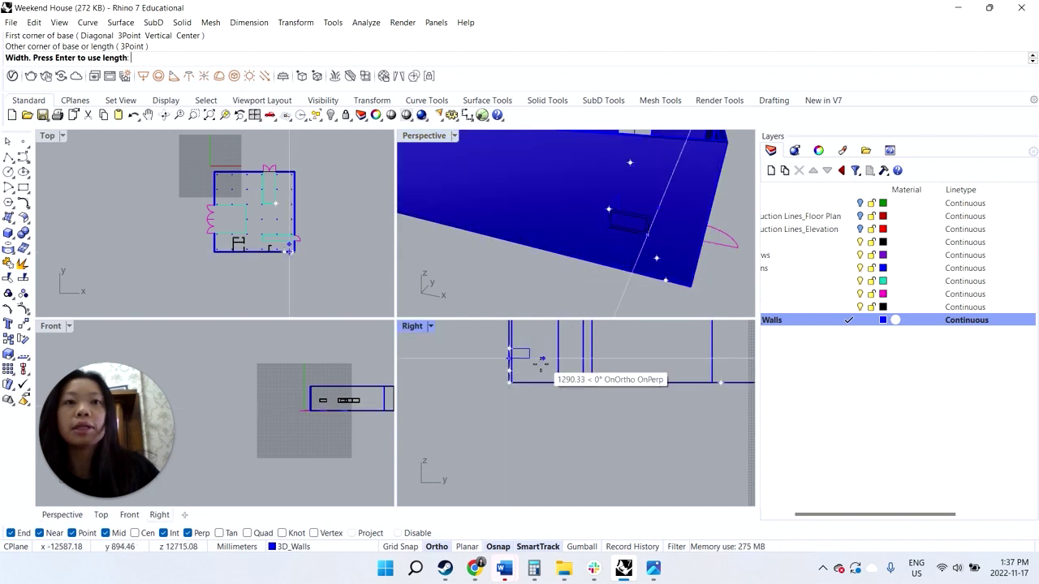
{"action": "scroll", "coordinate": [527, 358], "scroll_direction": "up", "scroll_amount": 3}
{"action": "scroll", "coordinate": [517, 358], "scroll_direction": "up", "scroll_amount": 2}
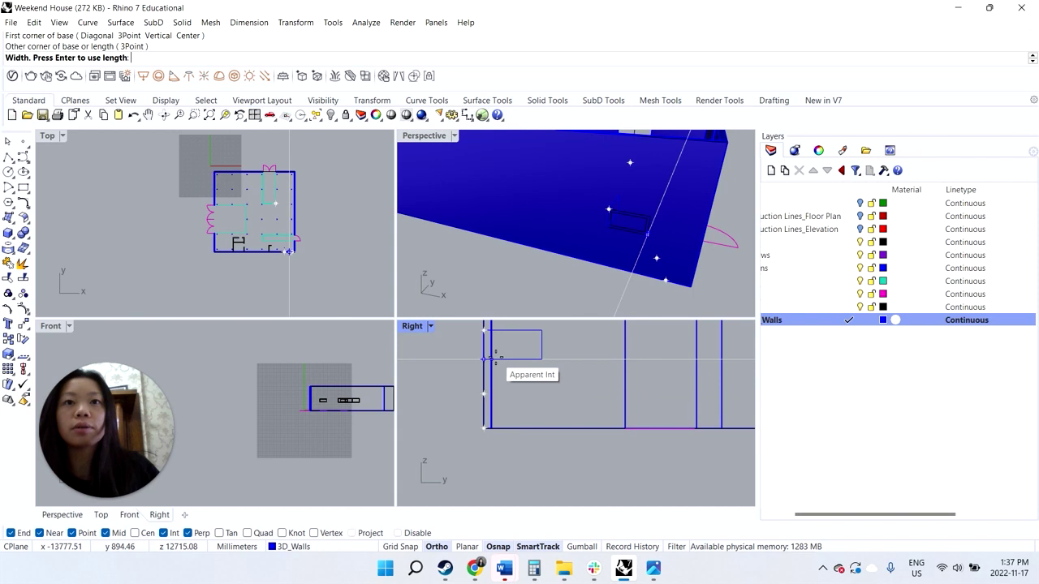
{"action": "left_click", "coordinate": [554, 359]}
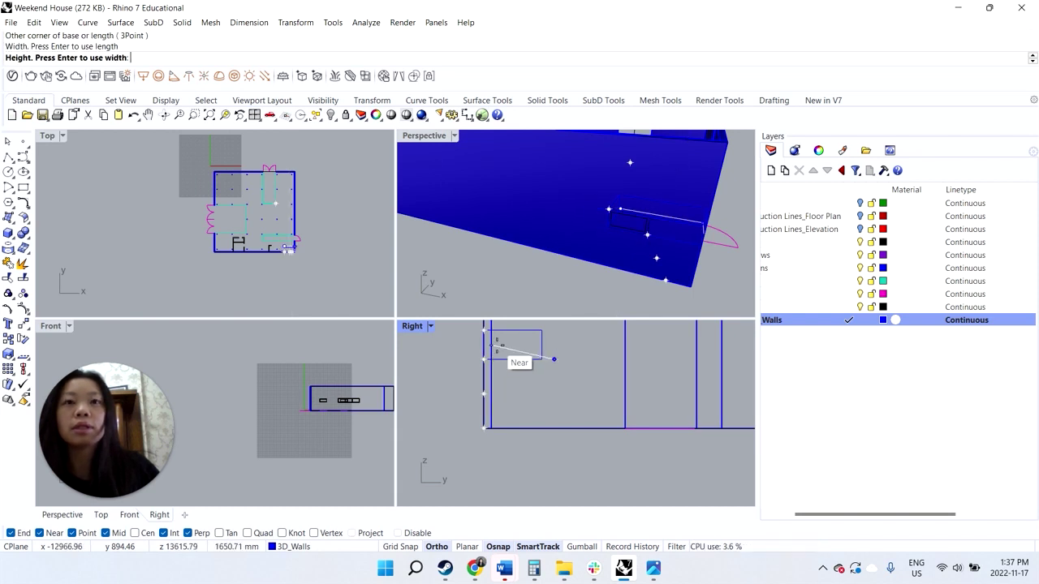
{"action": "scroll", "coordinate": [522, 370], "scroll_direction": "down", "scroll_amount": 2}
{"action": "left_click", "coordinate": [541, 371]}
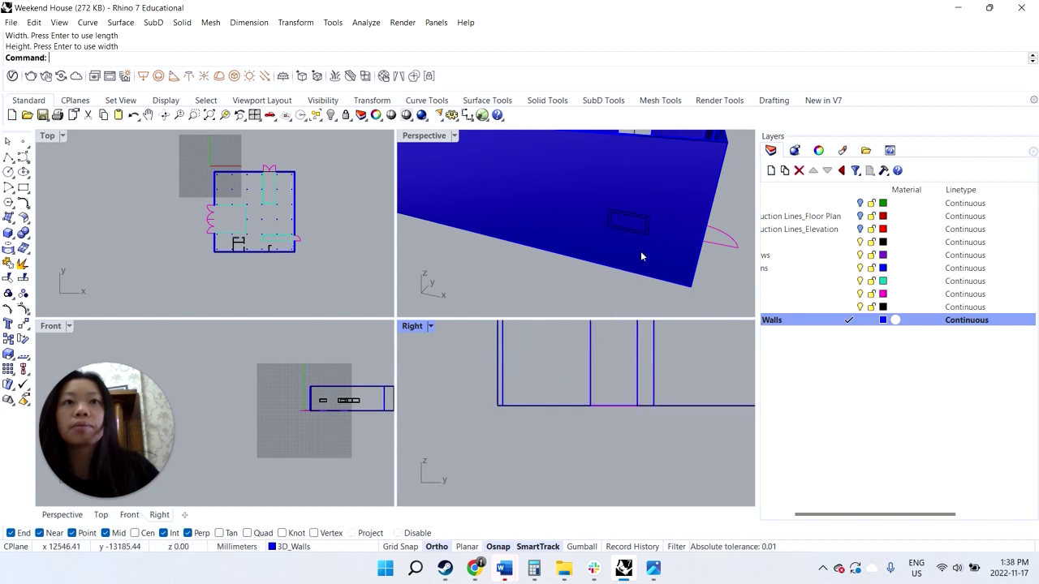
- Draw a 375 mm high box over the window outline near the lower wall's right end, extending through the wall into the room
{"action": "left_click", "coordinate": [10, 219]}
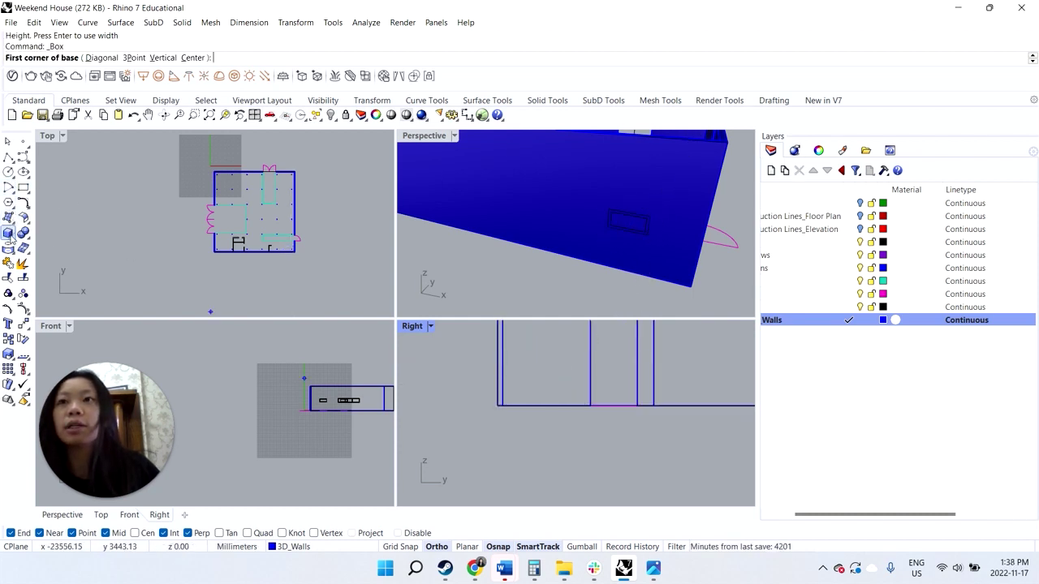
{"action": "left_click", "coordinate": [608, 209]}
{"action": "left_click", "coordinate": [654, 235]}
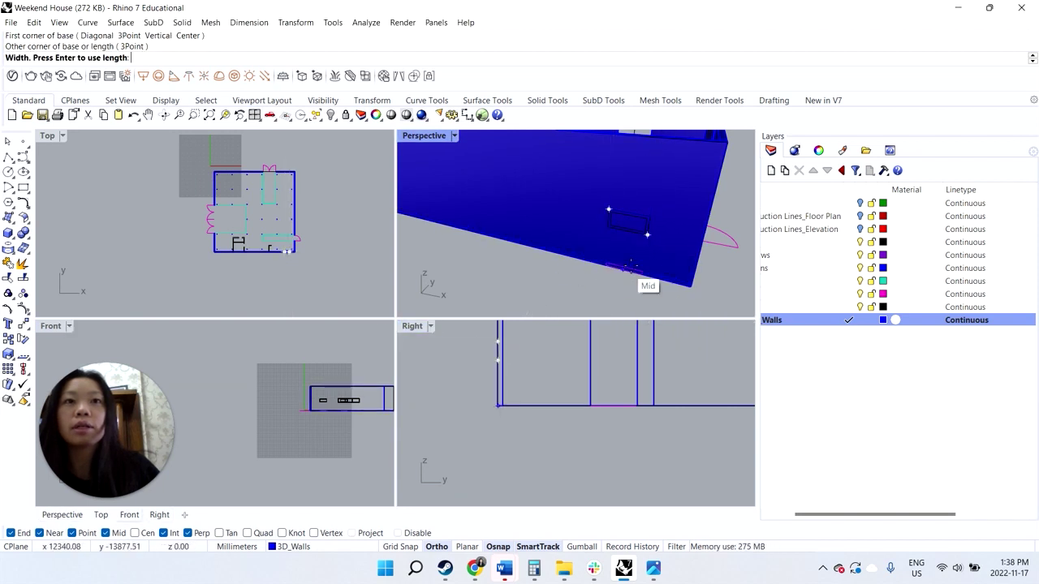
{"action": "left_click", "coordinate": [650, 235]}
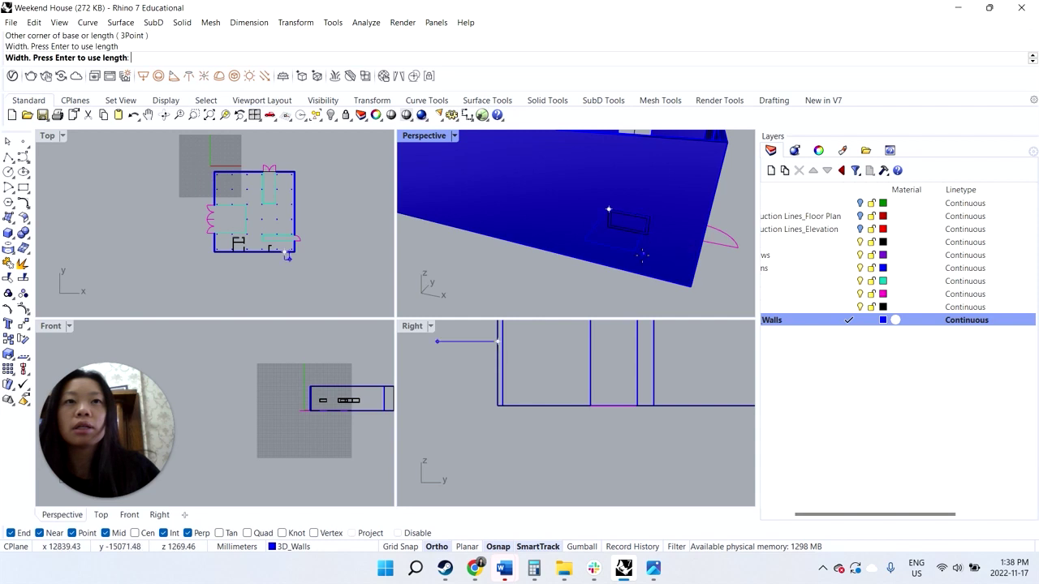
{"action": "left_click", "coordinate": [647, 234]}
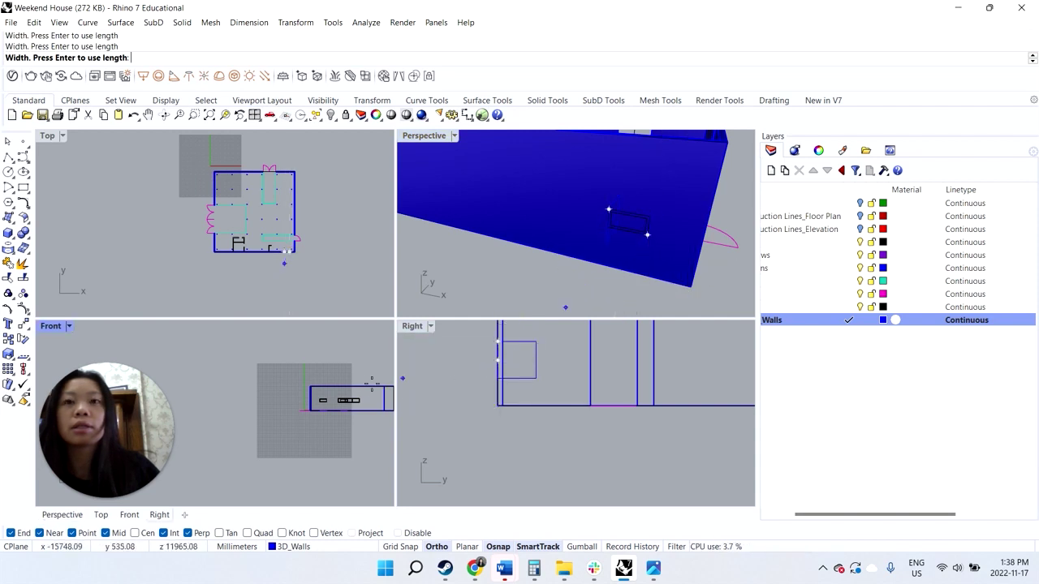
{"action": "scroll", "coordinate": [292, 258], "scroll_direction": "up", "scroll_amount": 5}
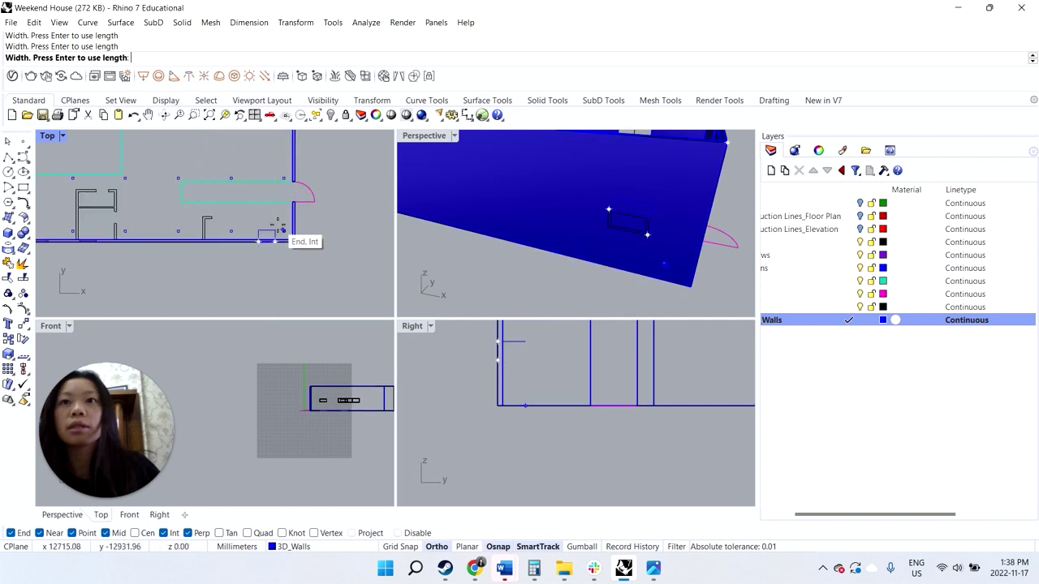
{"action": "scroll", "coordinate": [279, 227], "scroll_direction": "up", "scroll_amount": 3}
{"action": "left_click", "coordinate": [271, 258]}
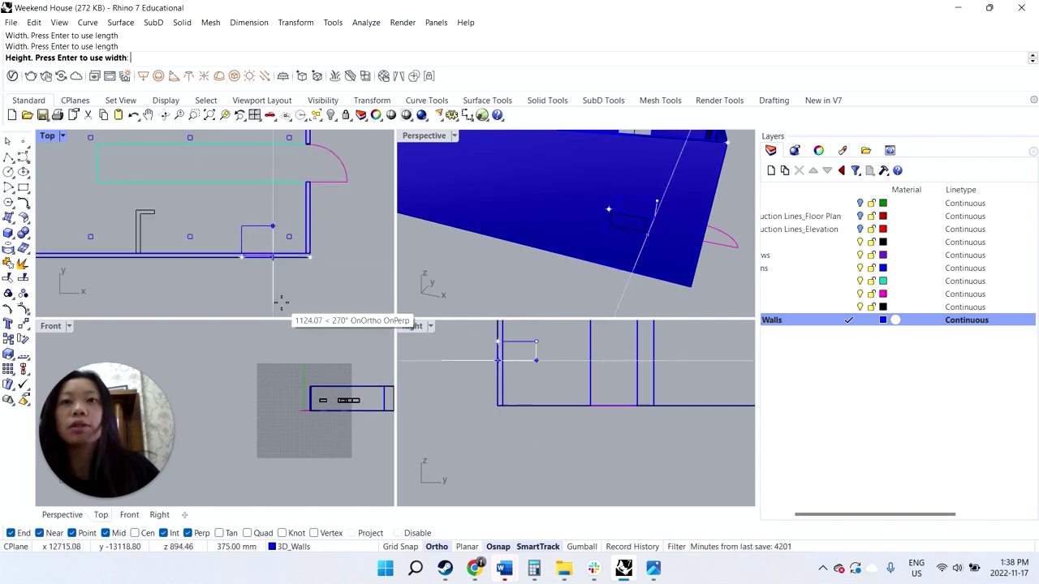
{"action": "left_click", "coordinate": [273, 290]}
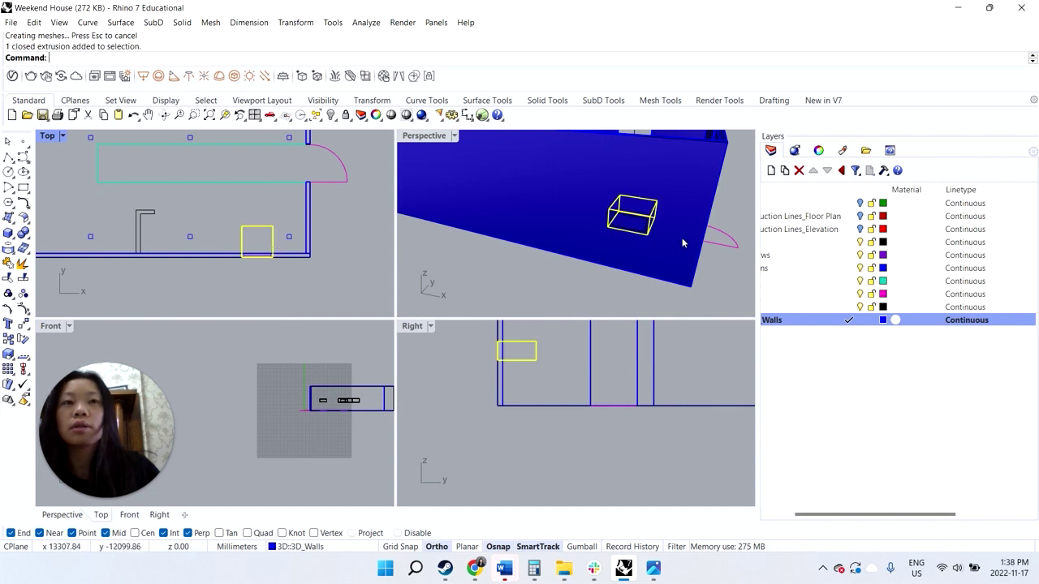
- Try to copy the window box from its outer corner onto the two window outlines near the lower wall's left end
{"action": "scroll", "coordinate": [679, 244], "scroll_direction": "down", "scroll_amount": 8}
{"action": "type", "text": "Copy"}
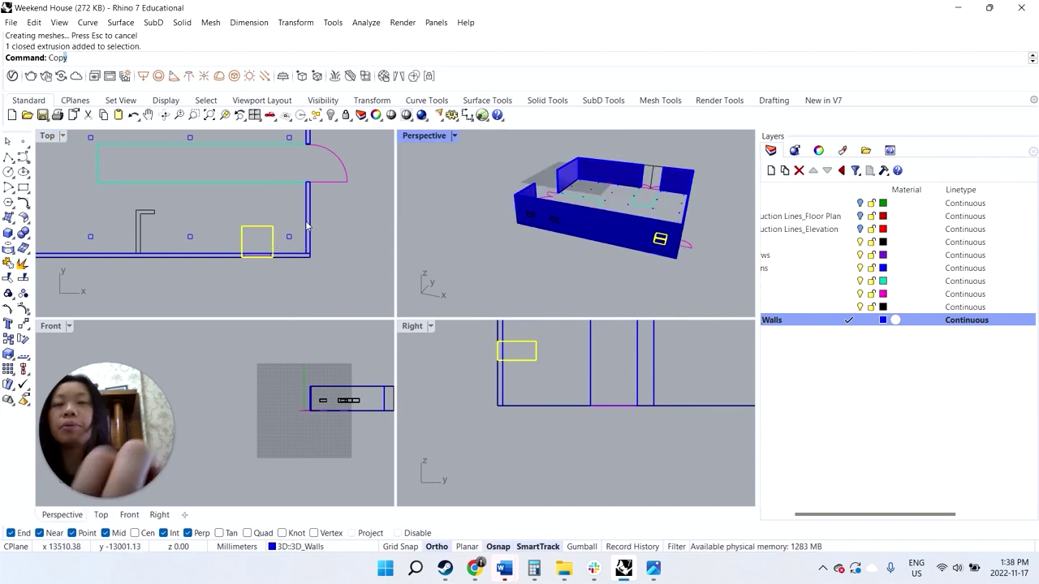
{"action": "key", "text": "Return"}
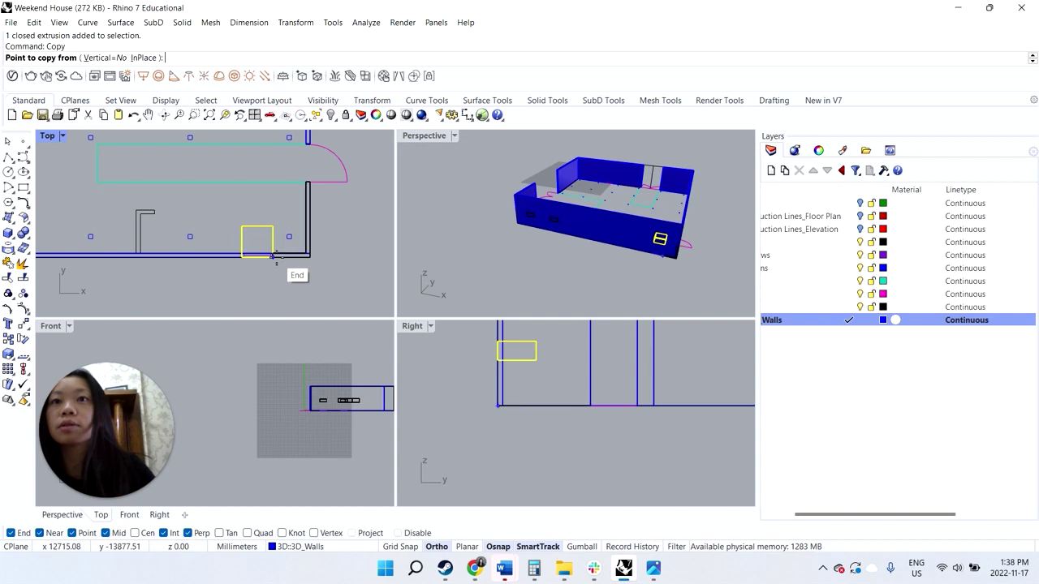
{"action": "left_click", "coordinate": [274, 258]}
{"action": "scroll", "coordinate": [273, 260], "scroll_direction": "down", "scroll_amount": 3}
{"action": "scroll", "coordinate": [98, 262], "scroll_direction": "down", "scroll_amount": 2}
{"action": "scroll", "coordinate": [44, 263], "scroll_direction": "up", "scroll_amount": 2}
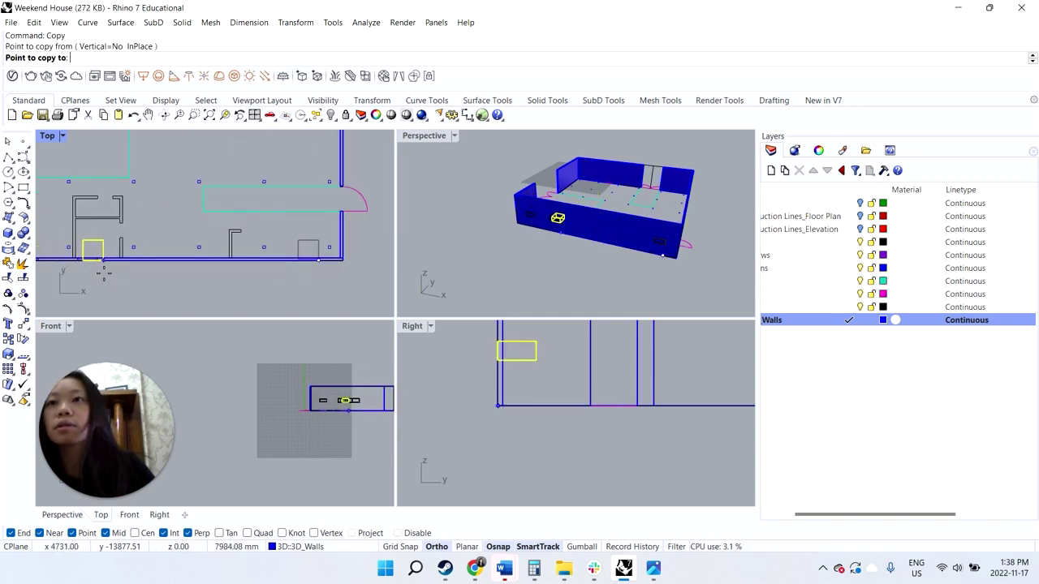
{"action": "scroll", "coordinate": [99, 261], "scroll_direction": "up", "scroll_amount": 2}
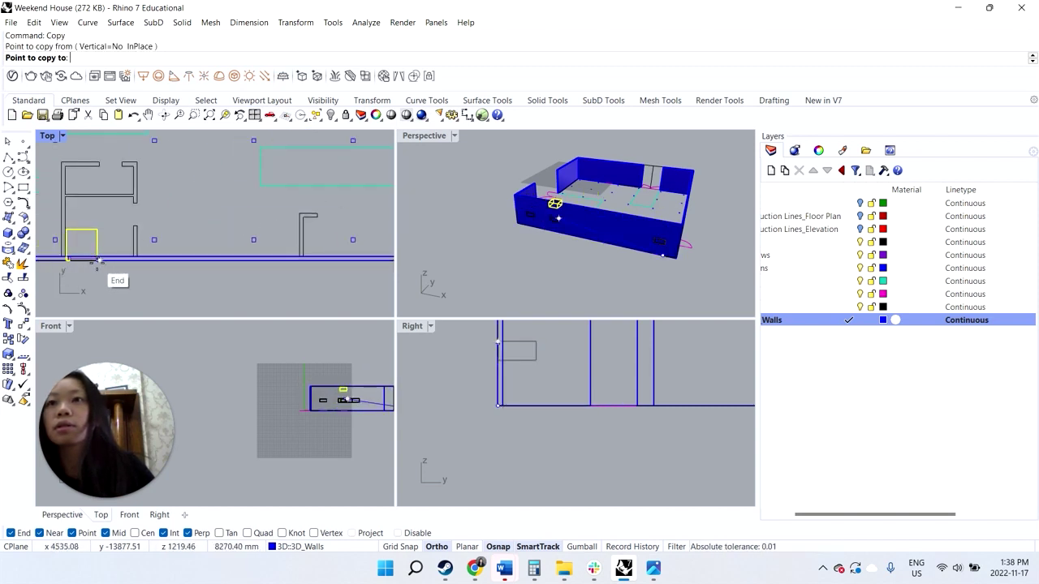
{"action": "left_click", "coordinate": [99, 260]}
{"action": "scroll", "coordinate": [106, 260], "scroll_direction": "down", "scroll_amount": 2}
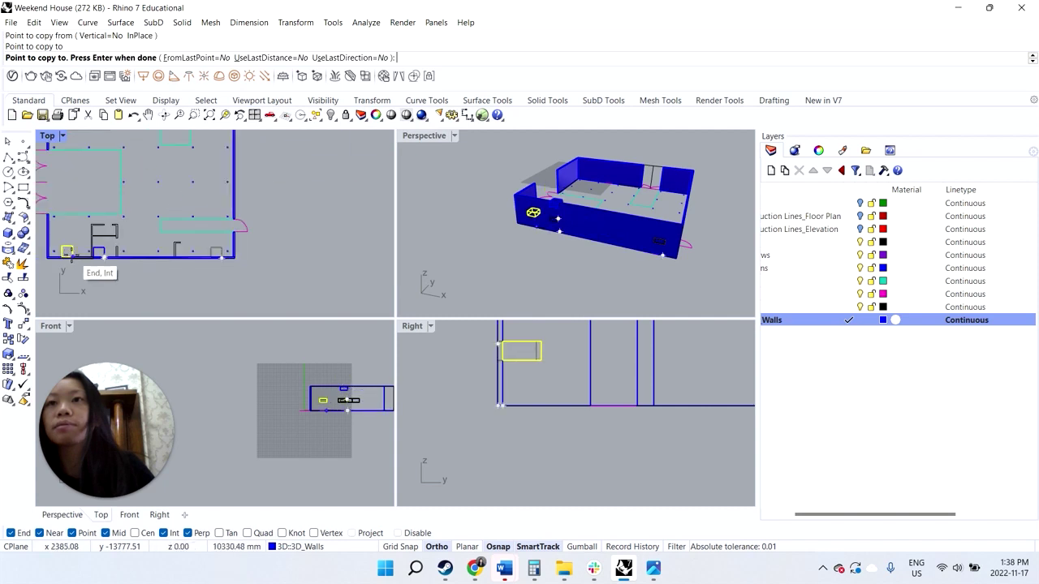
{"action": "scroll", "coordinate": [74, 261], "scroll_direction": "down", "scroll_amount": 1}
{"action": "left_click", "coordinate": [74, 262]}
{"action": "key", "text": "Return"}
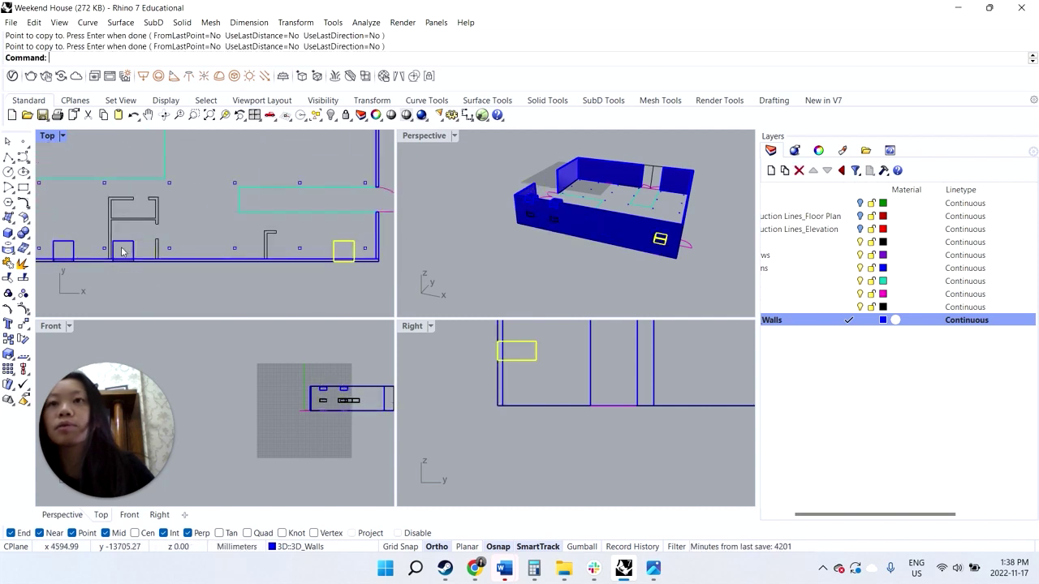
- Undo the copying of the window box
{"action": "left_click", "coordinate": [604, 235]}
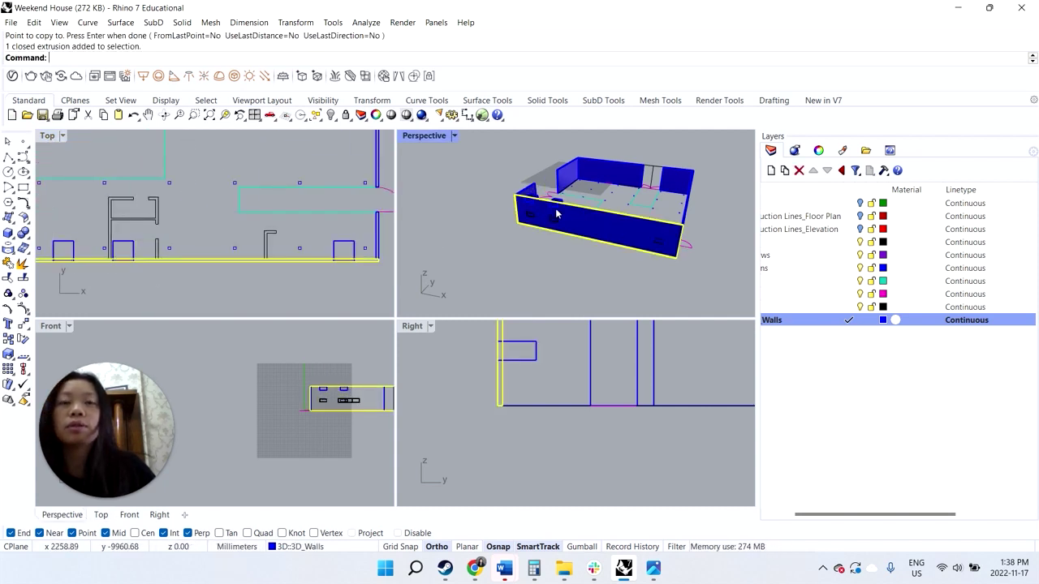
{"action": "scroll", "coordinate": [566, 223], "scroll_direction": "up", "scroll_amount": 4}
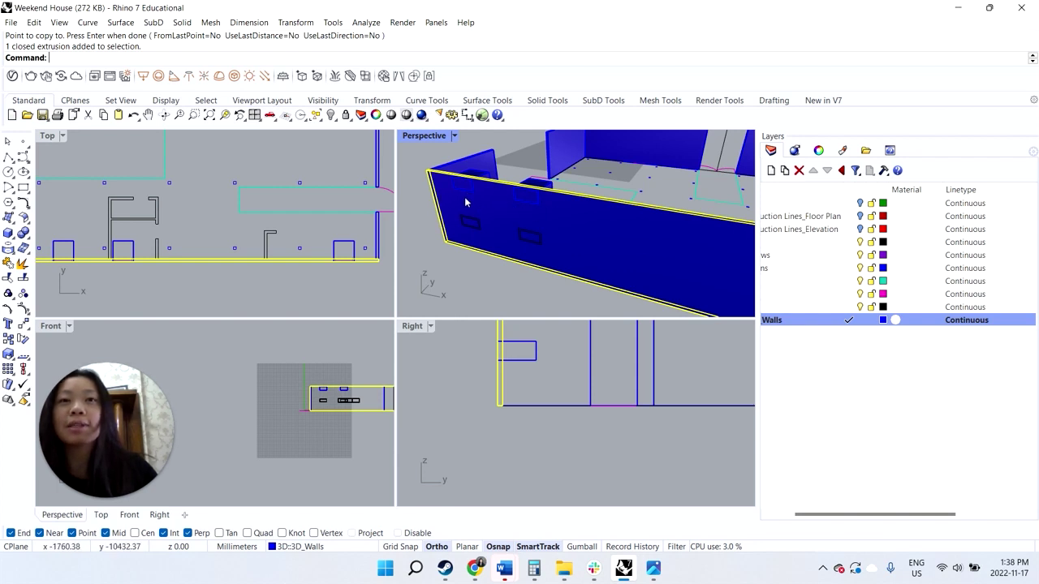
{"action": "key", "text": "ctrl+z"}
- Copy the window box onto the two window outlines near the lower wall's left end, using projected object snaps to keep its elevation
{"action": "left_click", "coordinate": [347, 247]}
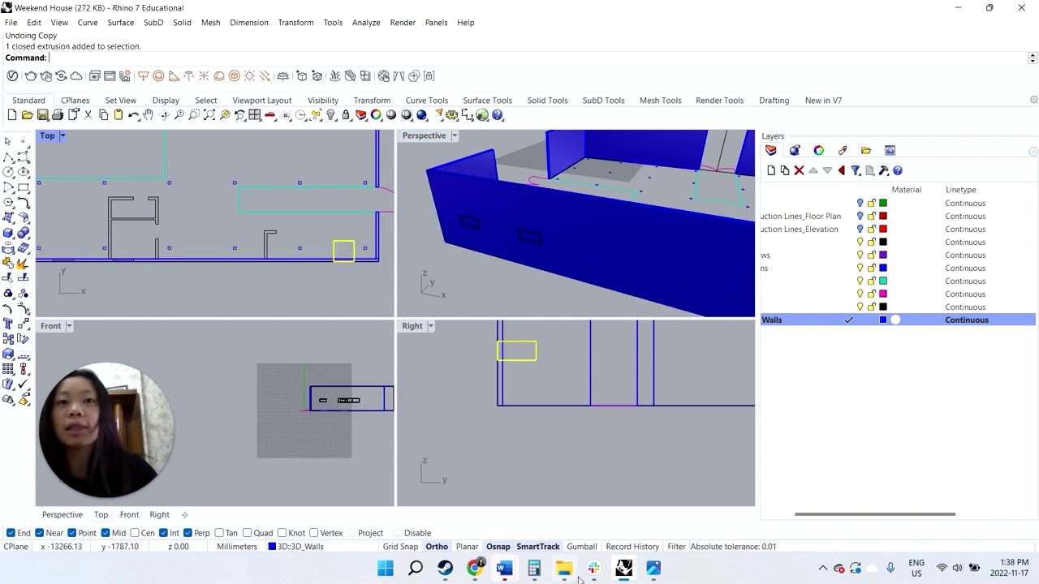
{"action": "type", "text": "copy"}
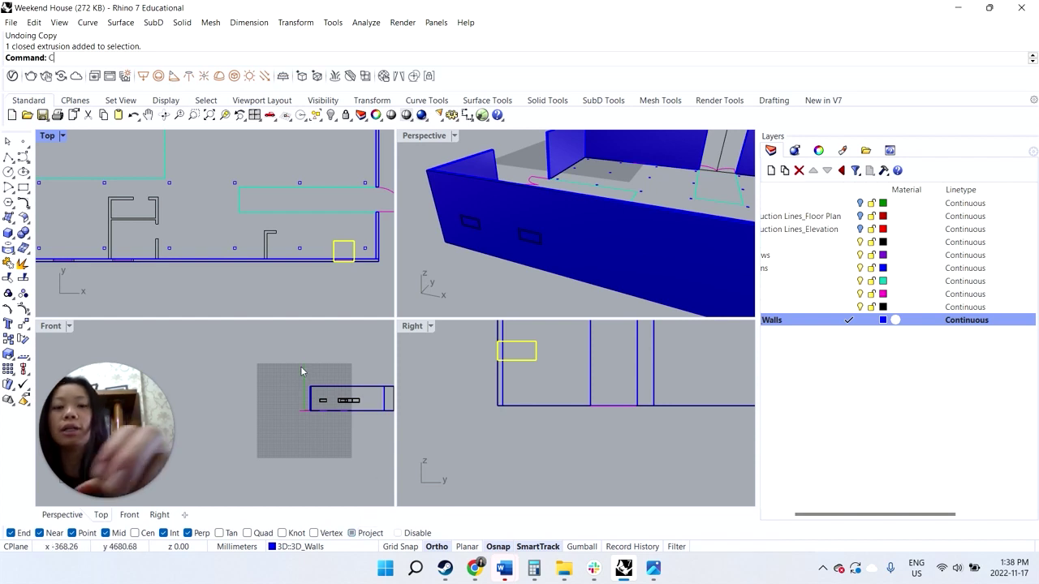
{"action": "key", "text": "Return"}
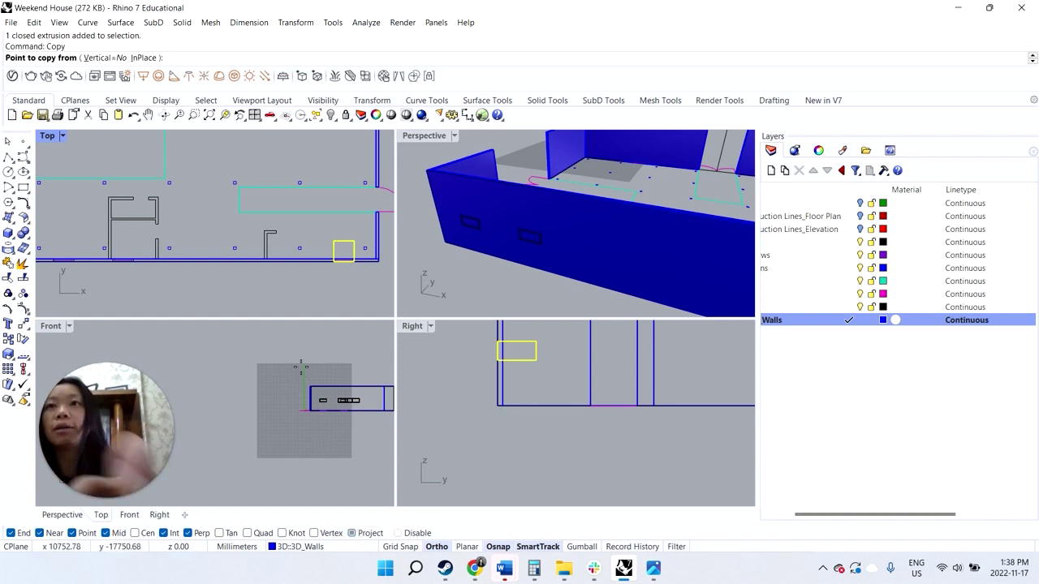
{"action": "left_click", "coordinate": [354, 261]}
{"action": "scroll", "coordinate": [349, 261], "scroll_direction": "down", "scroll_amount": 9}
{"action": "scroll", "coordinate": [275, 265], "scroll_direction": "up", "scroll_amount": 9}
{"action": "scroll", "coordinate": [239, 258], "scroll_direction": "up", "scroll_amount": 3}
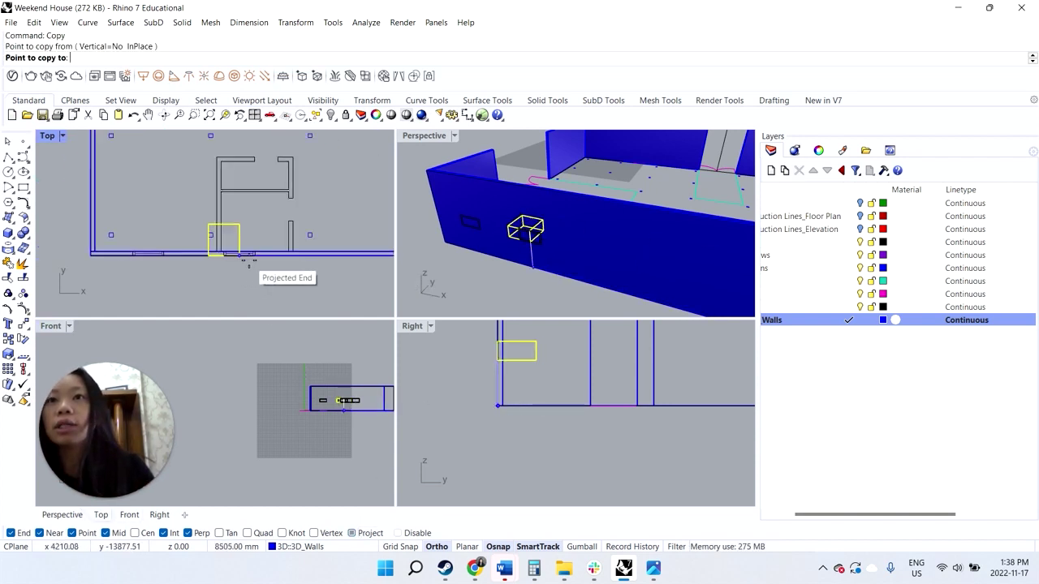
{"action": "left_click", "coordinate": [251, 255]}
{"action": "left_click", "coordinate": [162, 259]}
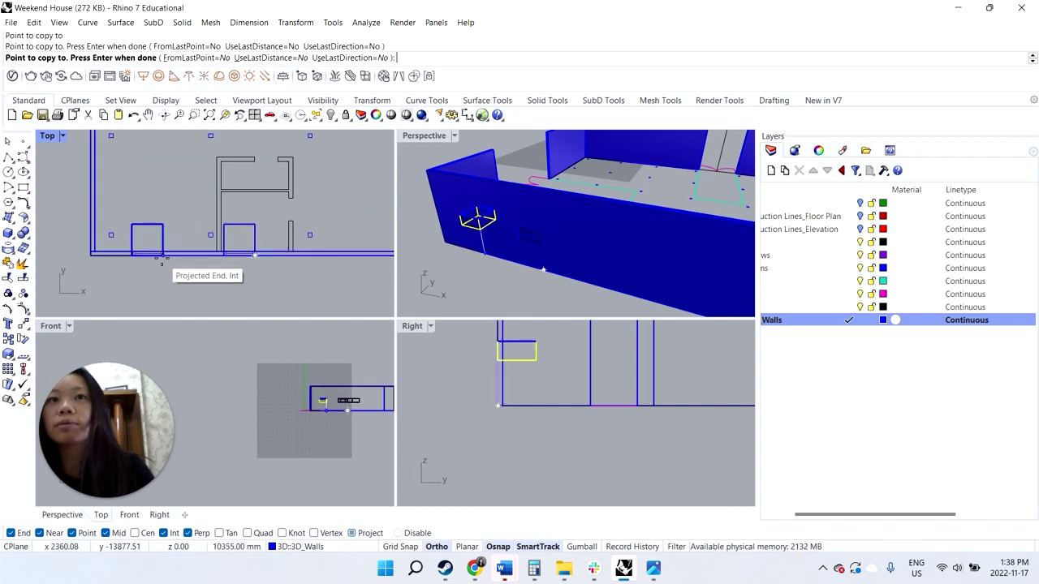
{"action": "scroll", "coordinate": [164, 255], "scroll_direction": "up", "scroll_amount": 3}
{"action": "key", "text": "Return"}
- Move the leftmost window box so its outer right corner snaps to the matching end of the window opening
{"action": "type", "text": "M"}
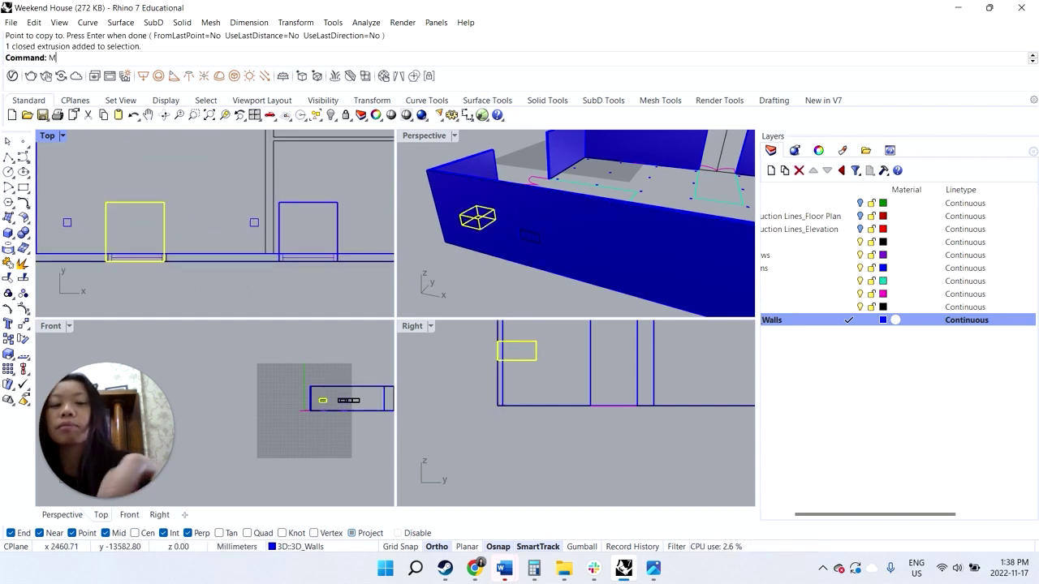
{"action": "type", "text": "ove"}
{"action": "key", "text": "Return"}
{"action": "scroll", "coordinate": [166, 258], "scroll_direction": "up", "scroll_amount": 2}
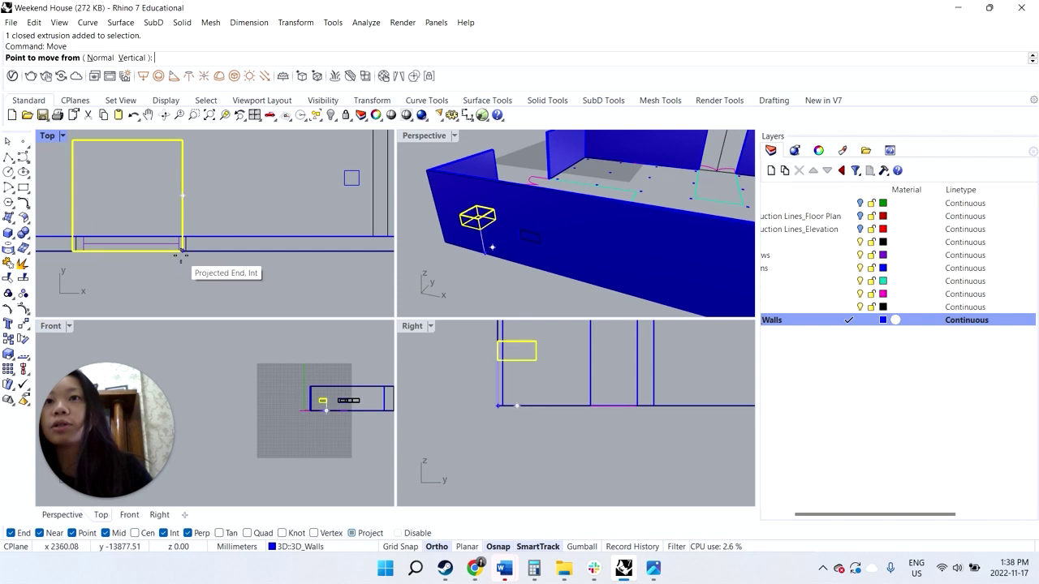
{"action": "scroll", "coordinate": [181, 250], "scroll_direction": "up", "scroll_amount": 1}
{"action": "left_click", "coordinate": [182, 250]}
{"action": "left_click", "coordinate": [187, 251]}
{"action": "left_click", "coordinate": [203, 274]}
- Cut the window openings out of the lower wall by Boolean-subtracting the three window boxes, with DeleteInput set to Yes
{"action": "scroll", "coordinate": [235, 241], "scroll_direction": "down", "scroll_amount": 4}
{"action": "scroll", "coordinate": [451, 236], "scroll_direction": "down", "scroll_amount": 4}
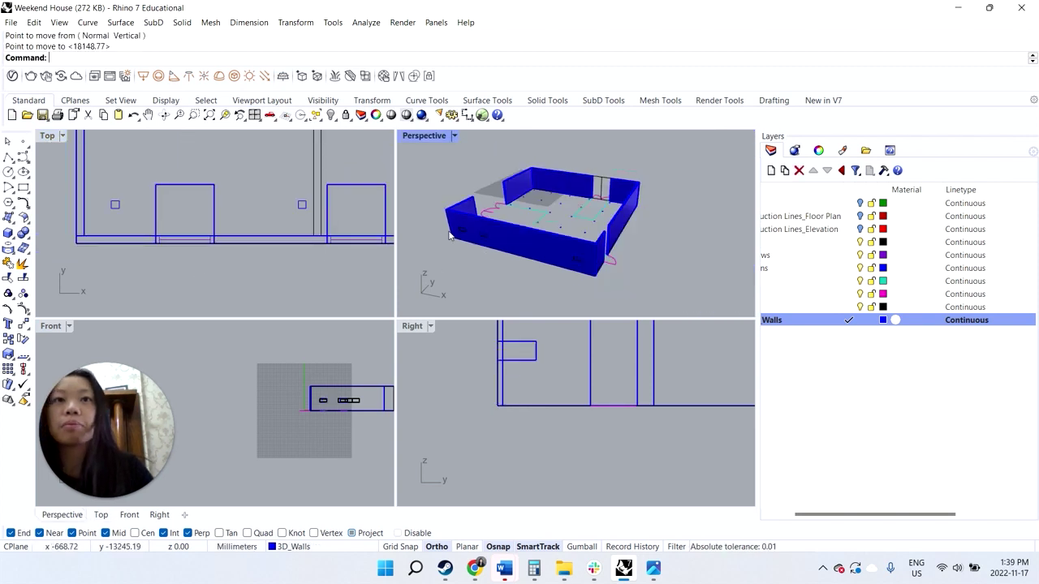
{"action": "left_click", "coordinate": [526, 248]}
{"action": "scroll", "coordinate": [524, 250], "scroll_direction": "up", "scroll_amount": 3}
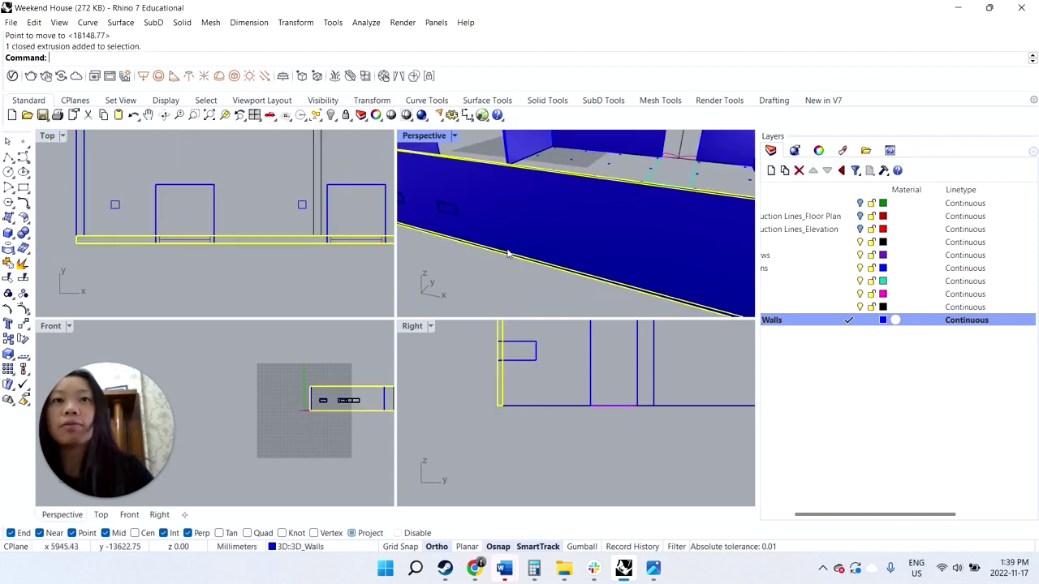
{"action": "scroll", "coordinate": [521, 250], "scroll_direction": "down", "scroll_amount": 3}
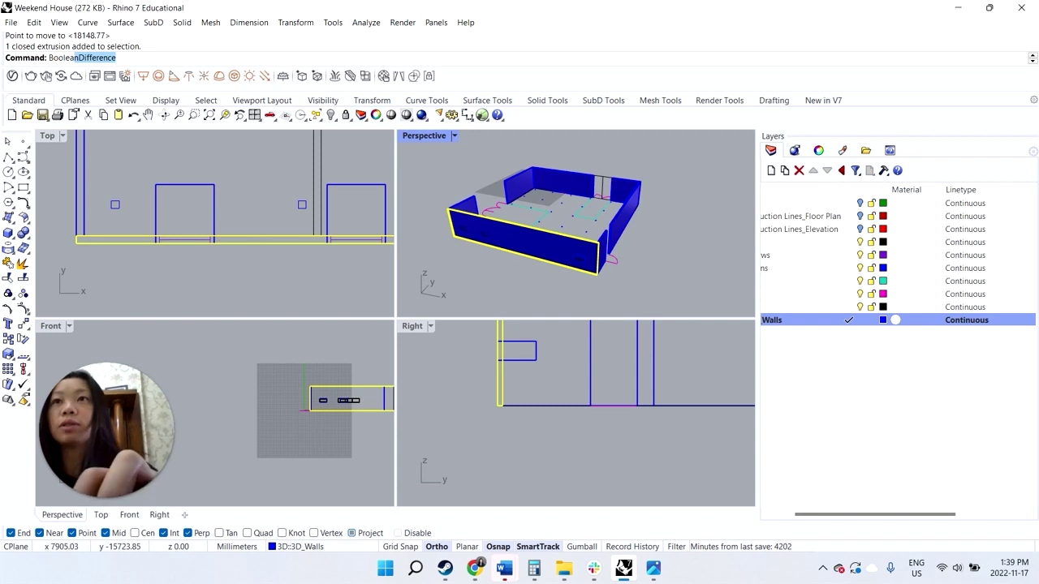
{"action": "key", "text": "Return"}
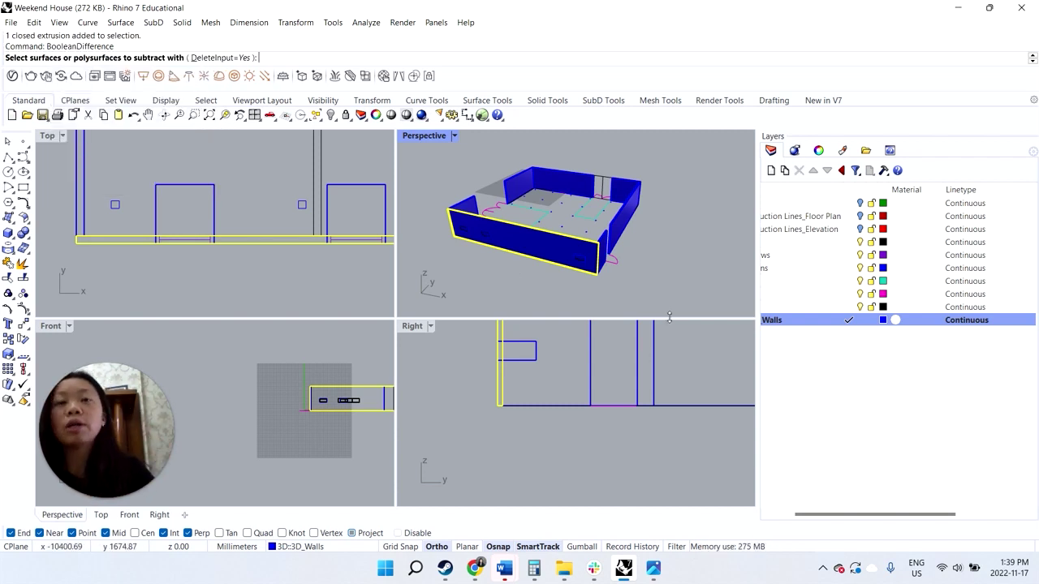
{"action": "scroll", "coordinate": [202, 218], "scroll_direction": "down", "scroll_amount": 3}
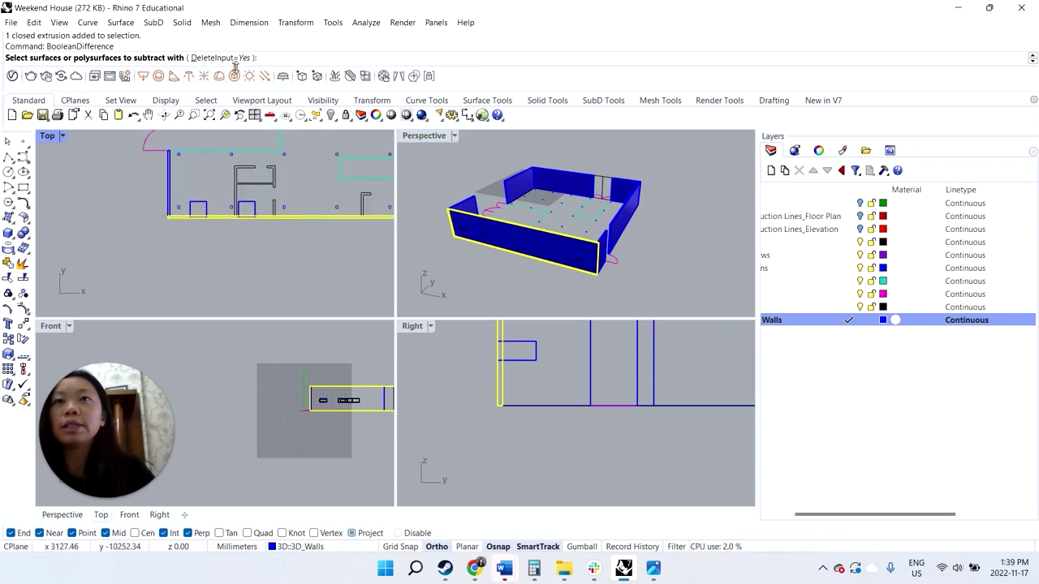
{"action": "left_click", "coordinate": [206, 209]}
{"action": "left_click", "coordinate": [255, 210]}
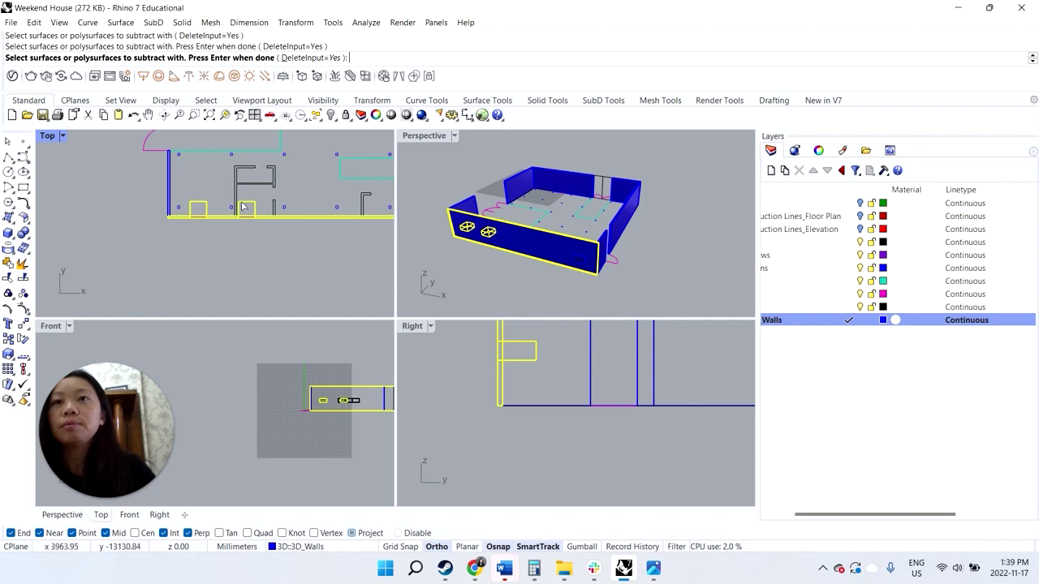
{"action": "scroll", "coordinate": [255, 210], "scroll_direction": "down", "scroll_amount": 2}
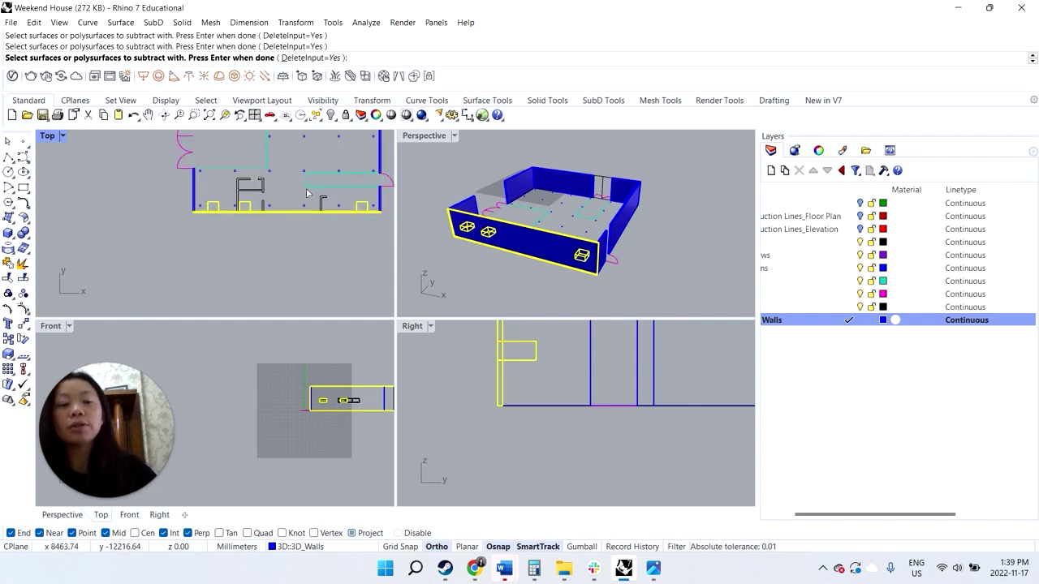
{"action": "key", "text": "Return"}
- Examine the cut window openings in the lower wall and compare them with the elevation window outlines
{"action": "scroll", "coordinate": [549, 258], "scroll_direction": "up", "scroll_amount": 5}
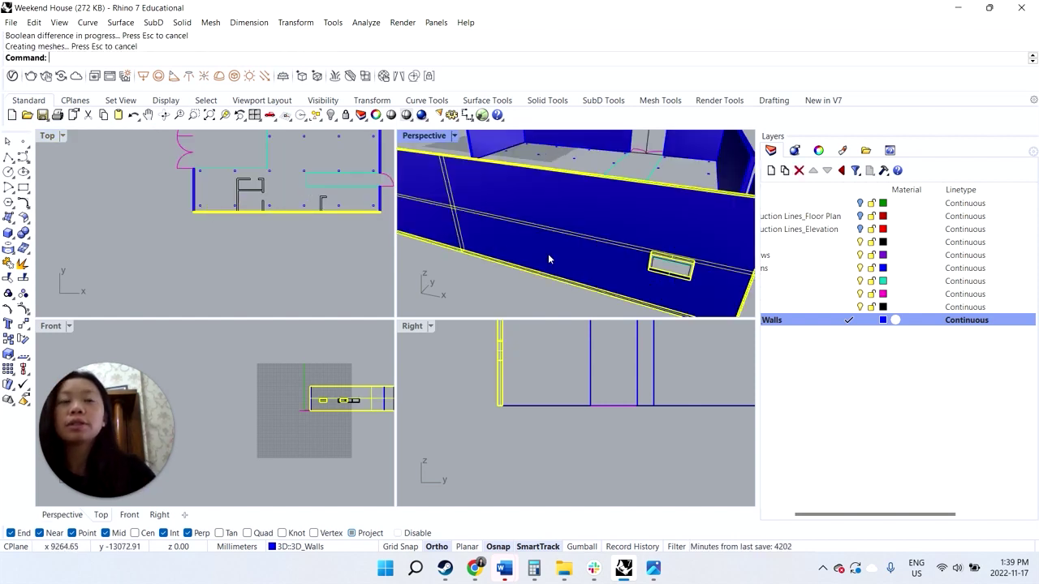
{"action": "left_click", "coordinate": [495, 288]}
{"action": "right_click_drag", "start_coordinate": [495, 288], "coordinate": [544, 251]}
{"action": "scroll", "coordinate": [532, 211], "scroll_direction": "down", "scroll_amount": 8}
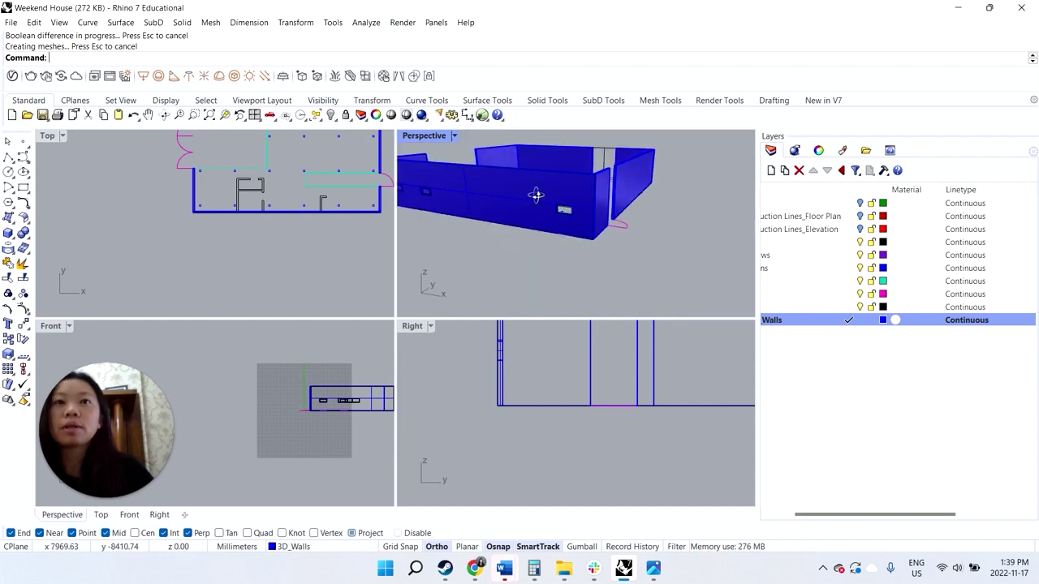
{"action": "scroll", "coordinate": [605, 219], "scroll_direction": "up", "scroll_amount": 3}
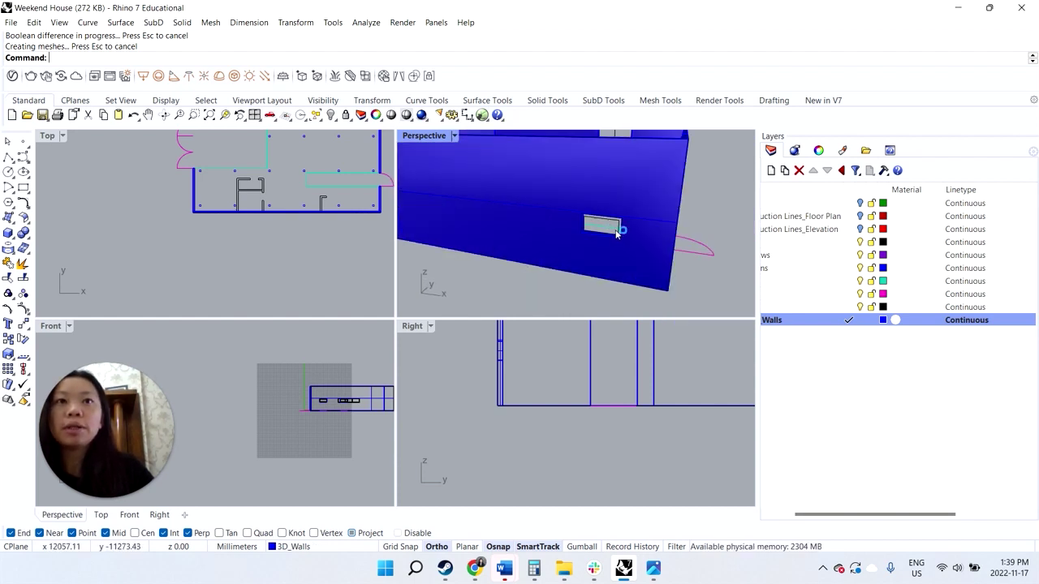
{"action": "right_click_drag", "start_coordinate": [617, 231], "coordinate": [578, 251]}
{"action": "left_click", "coordinate": [539, 280]}
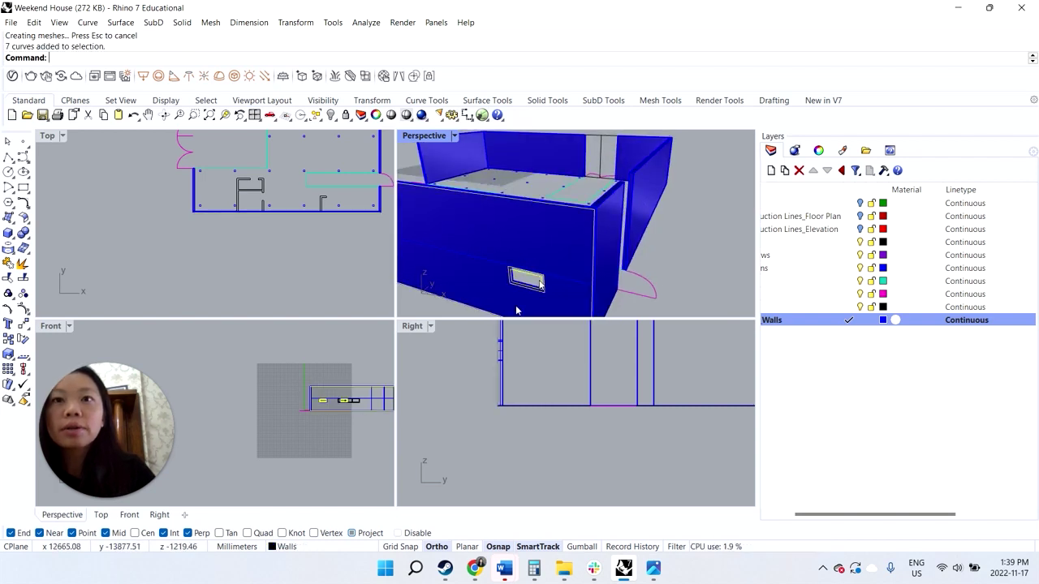
{"action": "scroll", "coordinate": [320, 402], "scroll_direction": "down", "scroll_amount": 4}
{"action": "right_click_drag", "start_coordinate": [390, 416], "coordinate": [358, 414]}
{"action": "scroll", "coordinate": [353, 397], "scroll_direction": "up", "scroll_amount": 10}
{"action": "scroll", "coordinate": [355, 398], "scroll_direction": "up", "scroll_amount": 5}
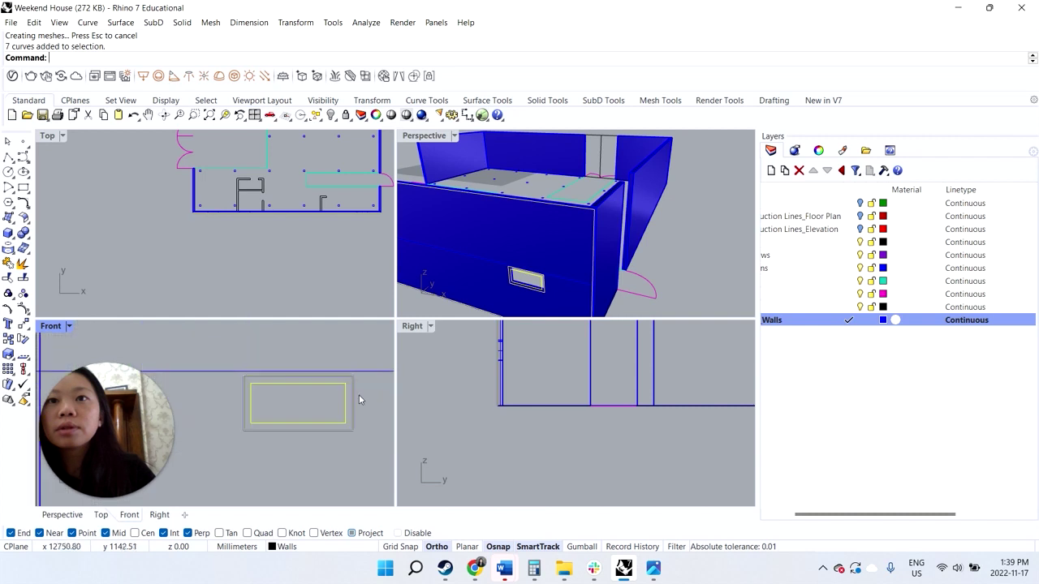
{"action": "scroll", "coordinate": [358, 398], "scroll_direction": "down", "scroll_amount": 5}
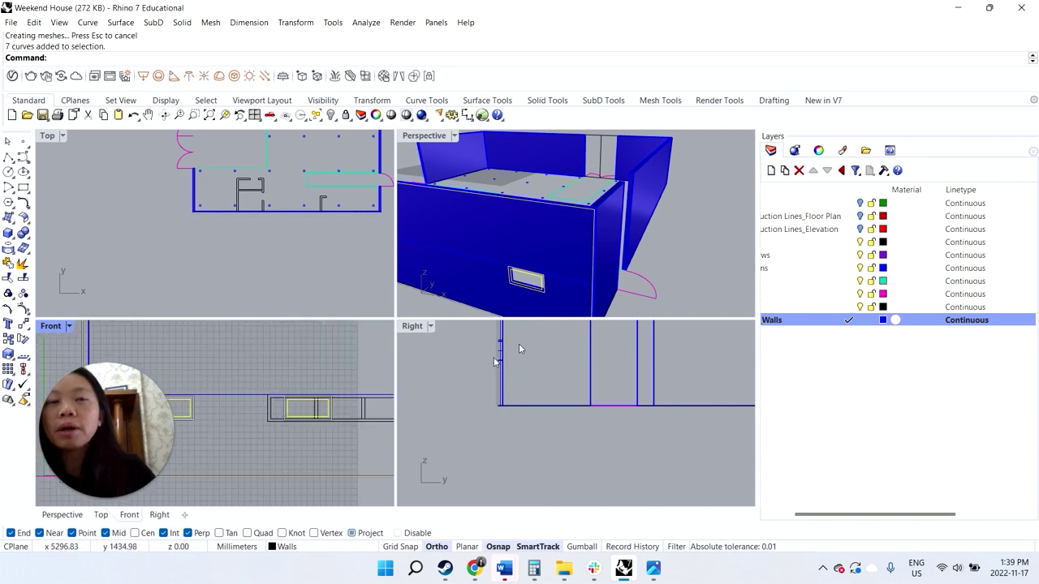
{"action": "scroll", "coordinate": [707, 272], "scroll_direction": "down", "scroll_amount": 5}
{"action": "left_click", "coordinate": [711, 267]}
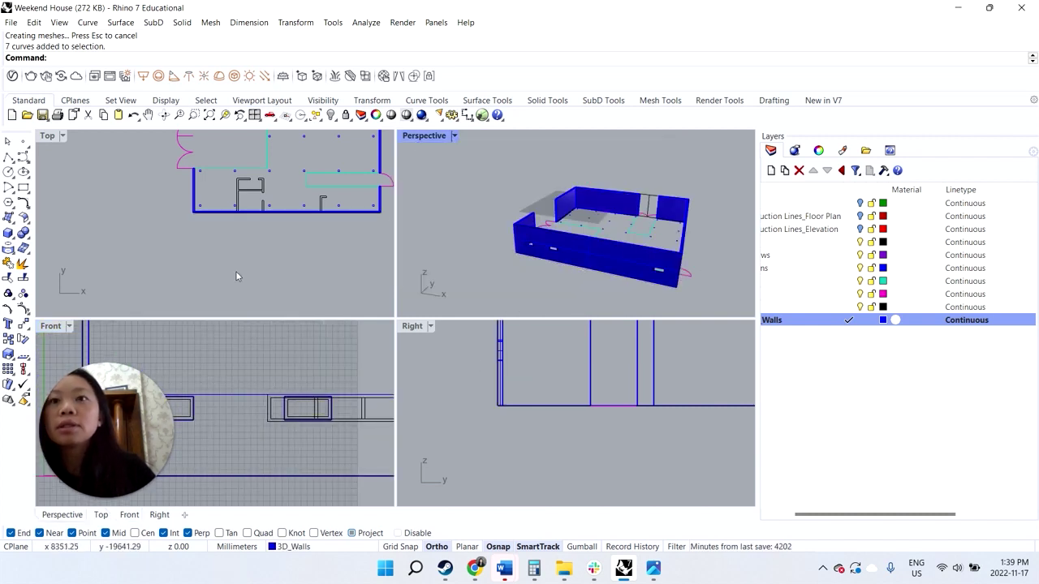
- Draw a box deeper than the upper wall, sized from the three-pane window outline's corners, with object-snap projection turned off
{"action": "left_click", "coordinate": [8, 233]}
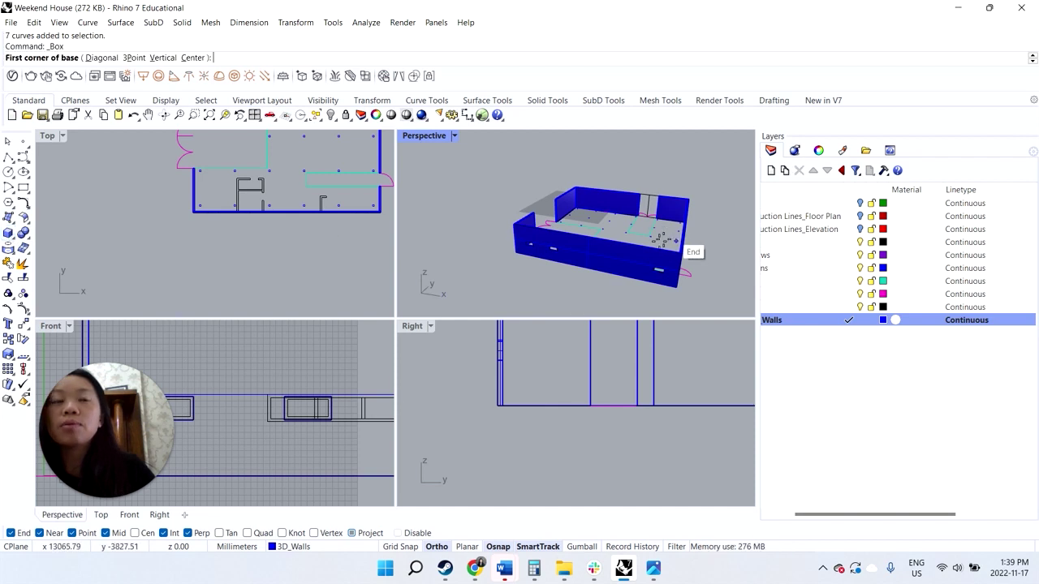
{"action": "right_click_drag", "start_coordinate": [650, 231], "coordinate": [406, 232]}
{"action": "scroll", "coordinate": [494, 204], "scroll_direction": "up", "scroll_amount": 10}
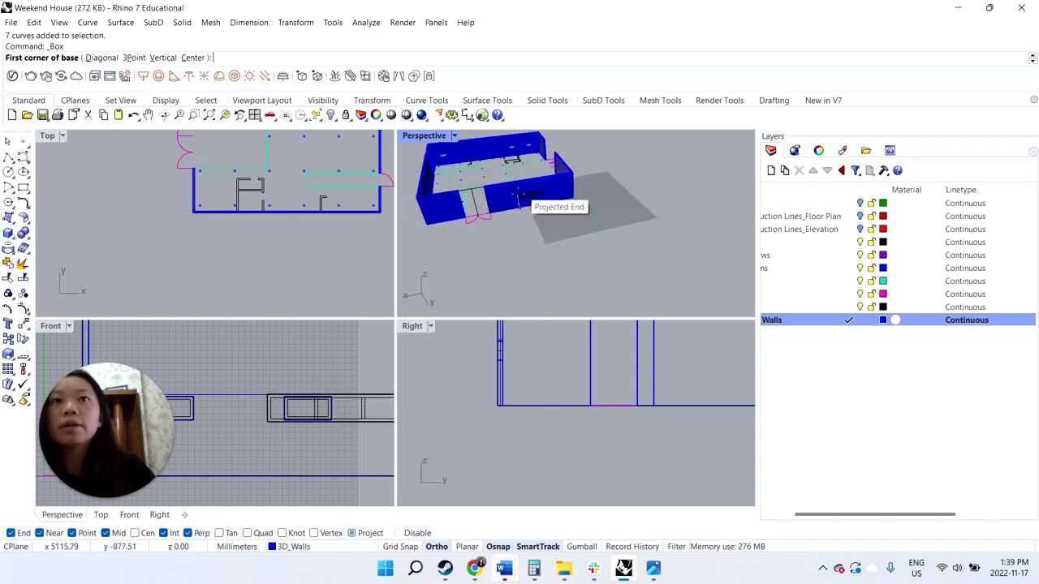
{"action": "scroll", "coordinate": [557, 211], "scroll_direction": "up", "scroll_amount": 2}
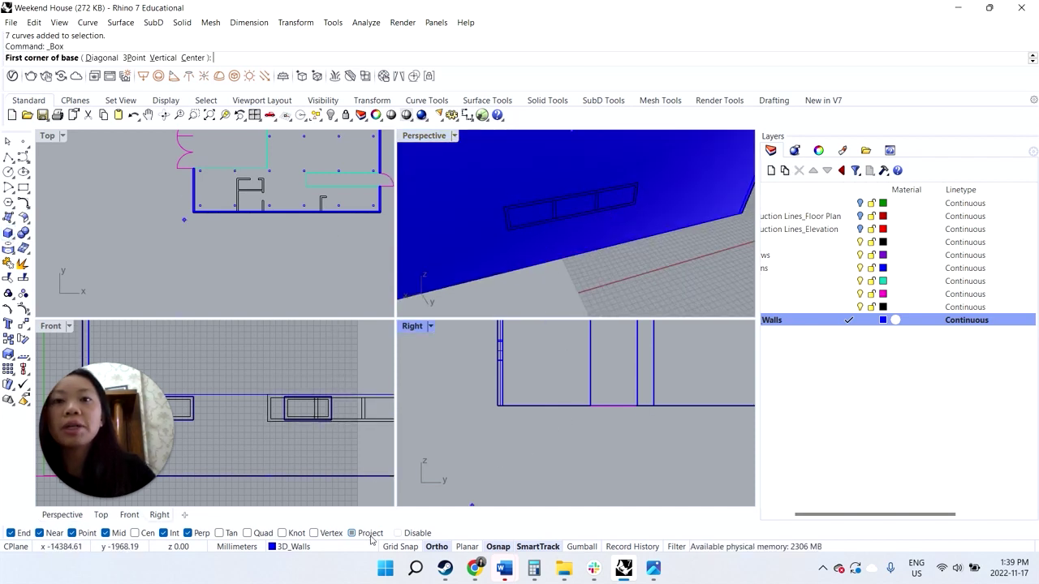
{"action": "left_click", "coordinate": [503, 207]}
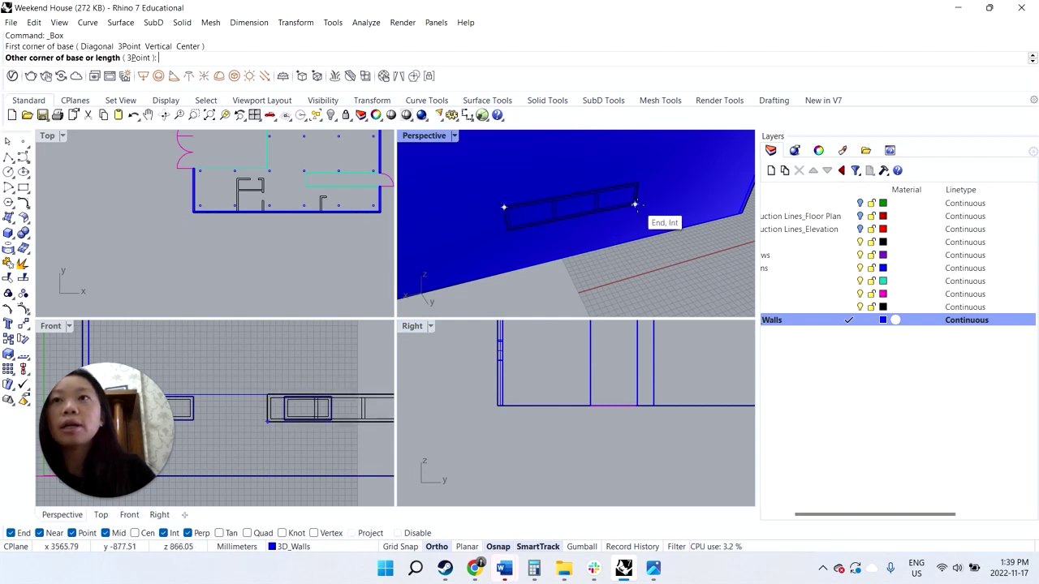
{"action": "left_click", "coordinate": [635, 204]}
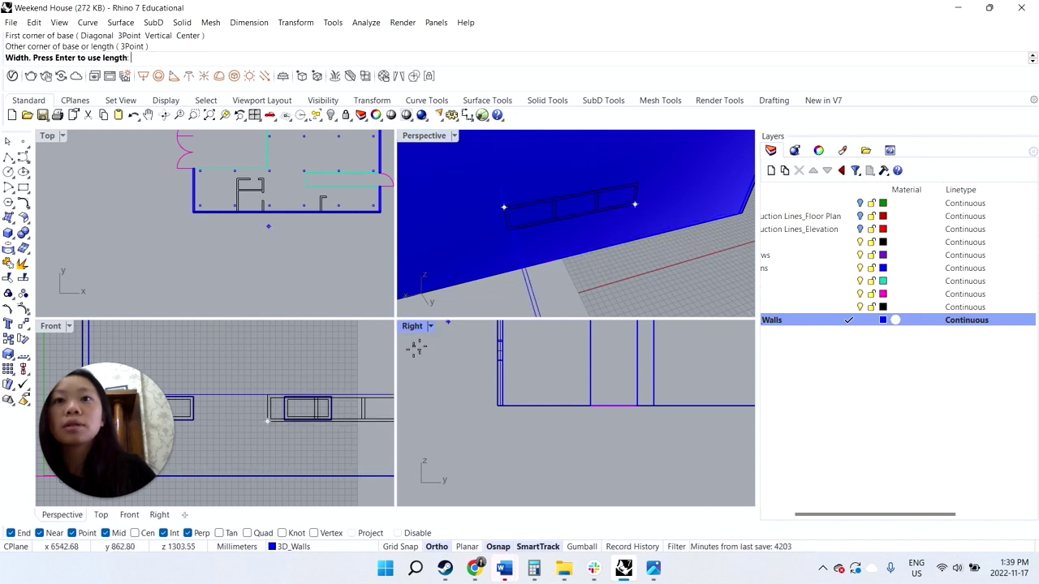
{"action": "scroll", "coordinate": [273, 228], "scroll_direction": "down", "scroll_amount": 5}
{"action": "scroll", "coordinate": [292, 174], "scroll_direction": "up", "scroll_amount": 8}
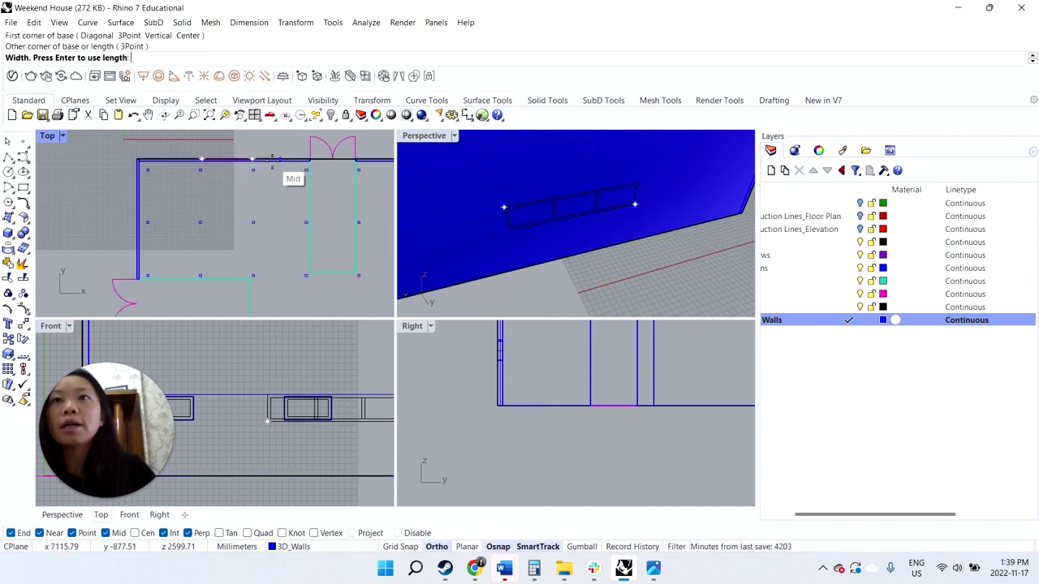
{"action": "left_click", "coordinate": [240, 183]}
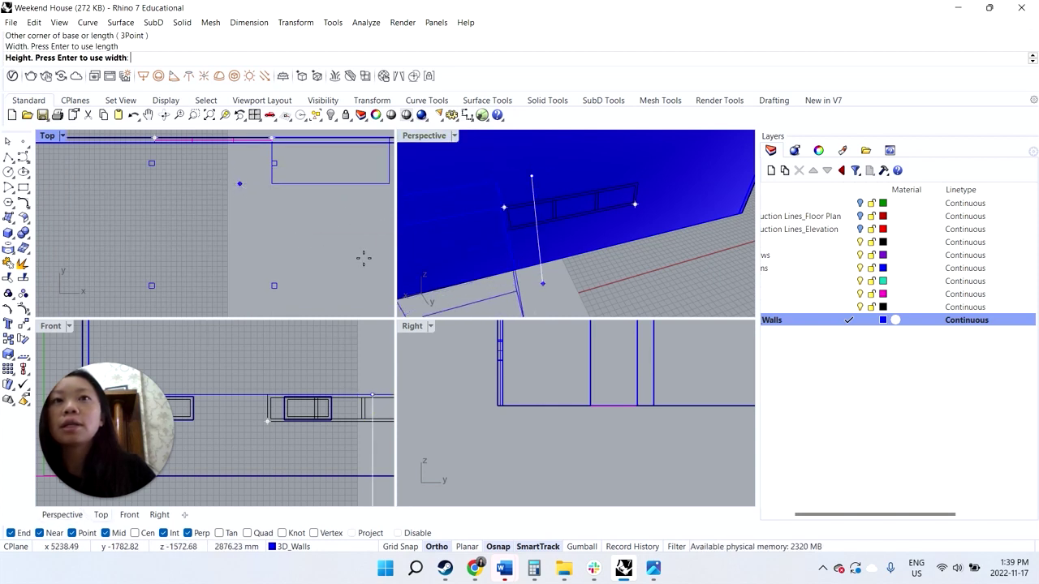
{"action": "scroll", "coordinate": [255, 402], "scroll_direction": "down", "scroll_amount": 2}
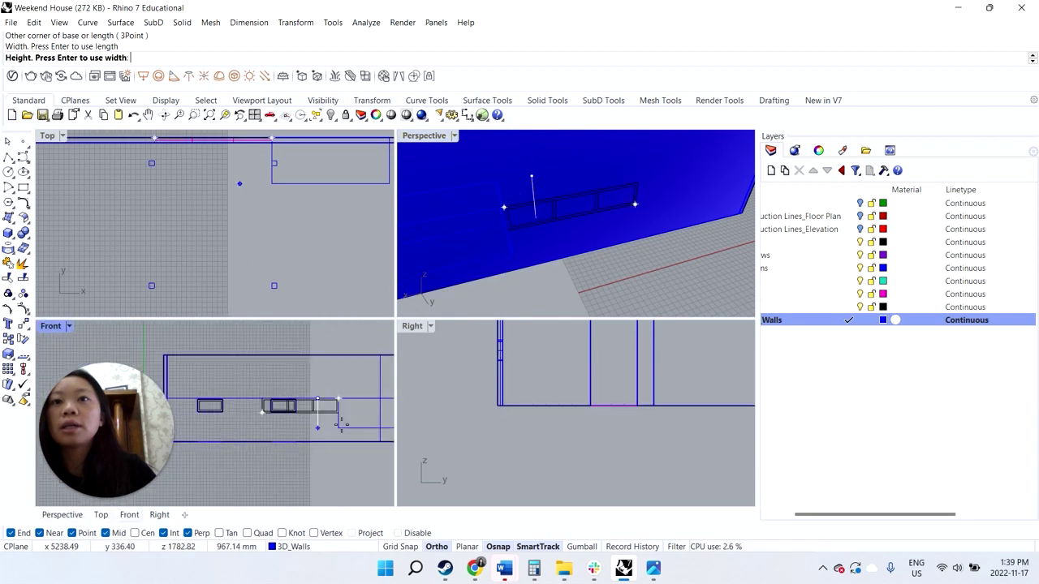
{"action": "scroll", "coordinate": [341, 409], "scroll_direction": "up", "scroll_amount": 2}
{"action": "left_click", "coordinate": [349, 410]}
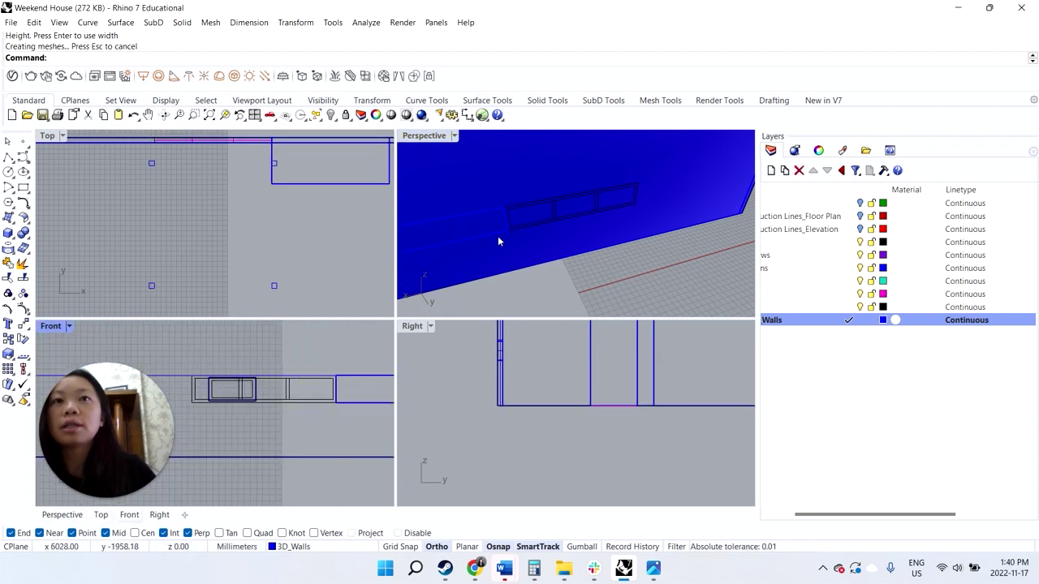
- Try to move the new box by its upper corner onto the upper corner of the three-pane window outline in front view
{"action": "left_click", "coordinate": [497, 234]}
{"action": "left_click", "coordinate": [499, 231]}
{"action": "left_click", "coordinate": [539, 276]}
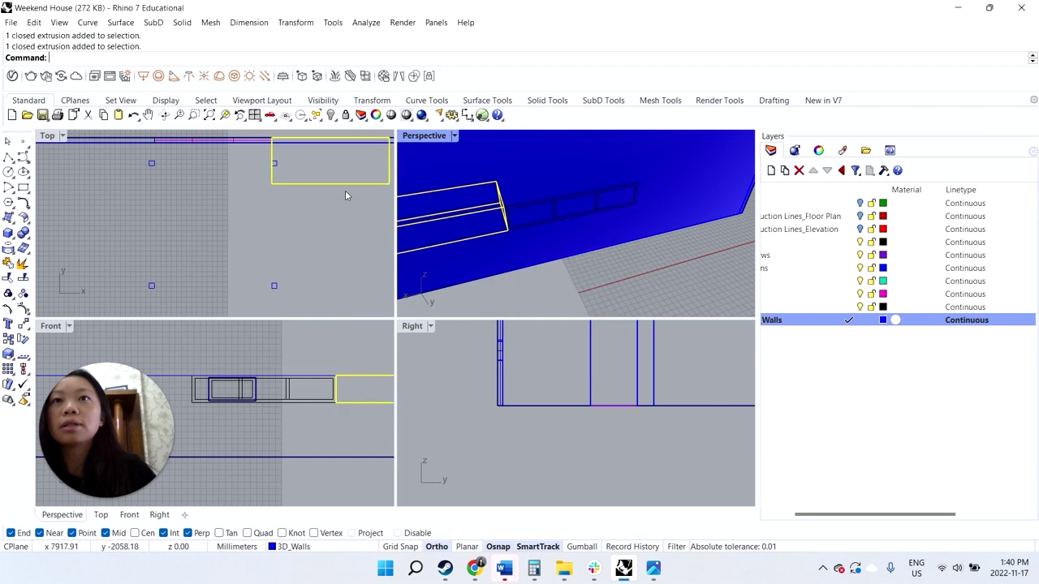
{"action": "scroll", "coordinate": [499, 242], "scroll_direction": "down", "scroll_amount": 5}
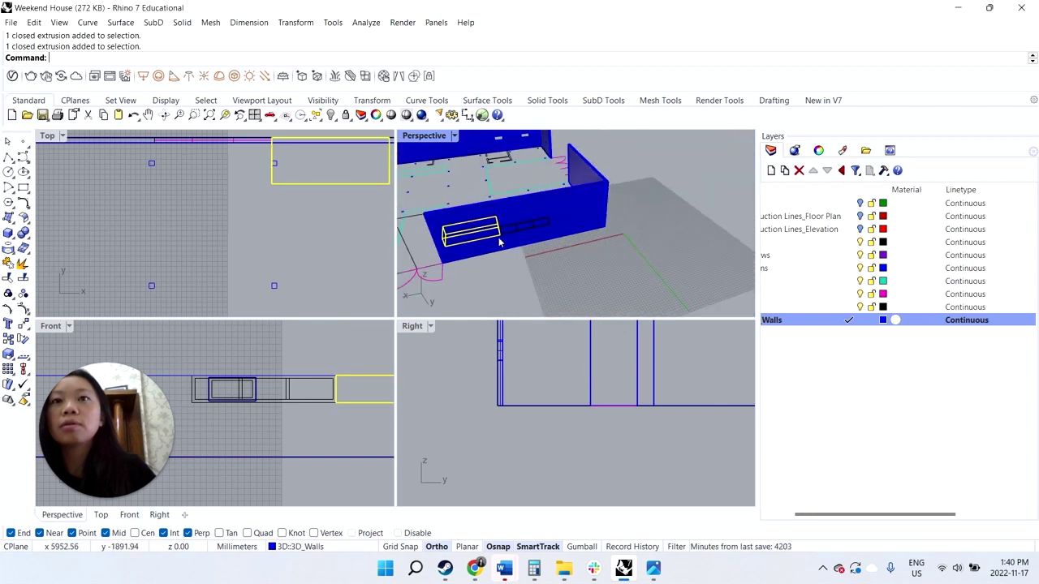
{"action": "scroll", "coordinate": [237, 358], "scroll_direction": "down", "scroll_amount": 3}
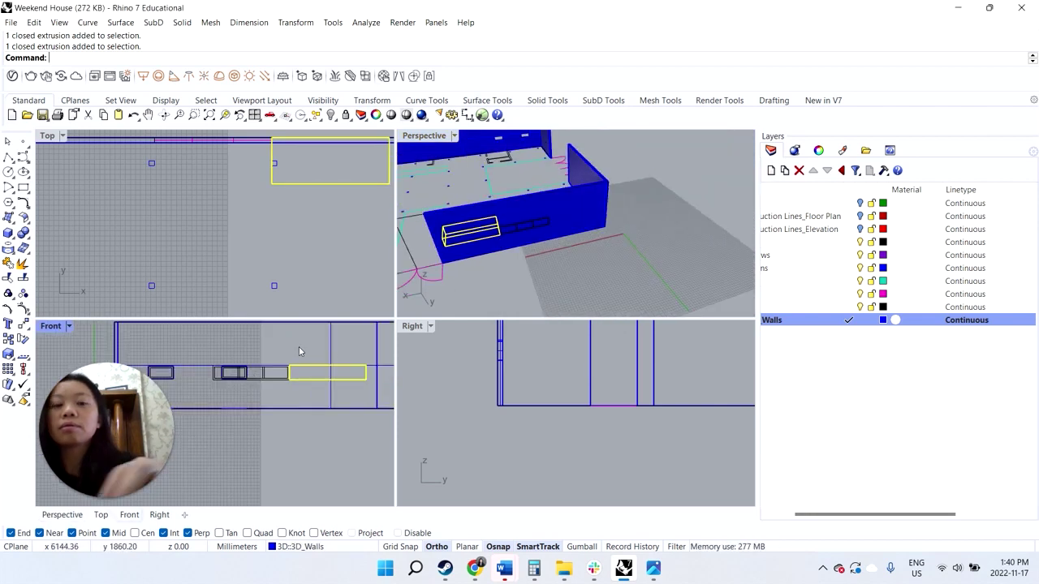
{"action": "type", "text": "move"}
{"action": "key", "text": "Return"}
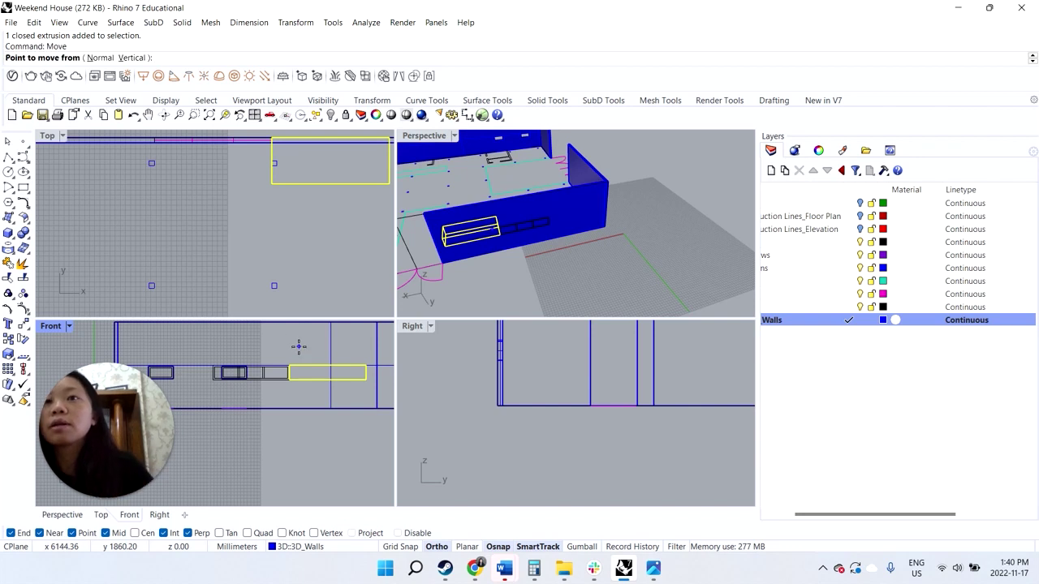
{"action": "left_click", "coordinate": [289, 365]}
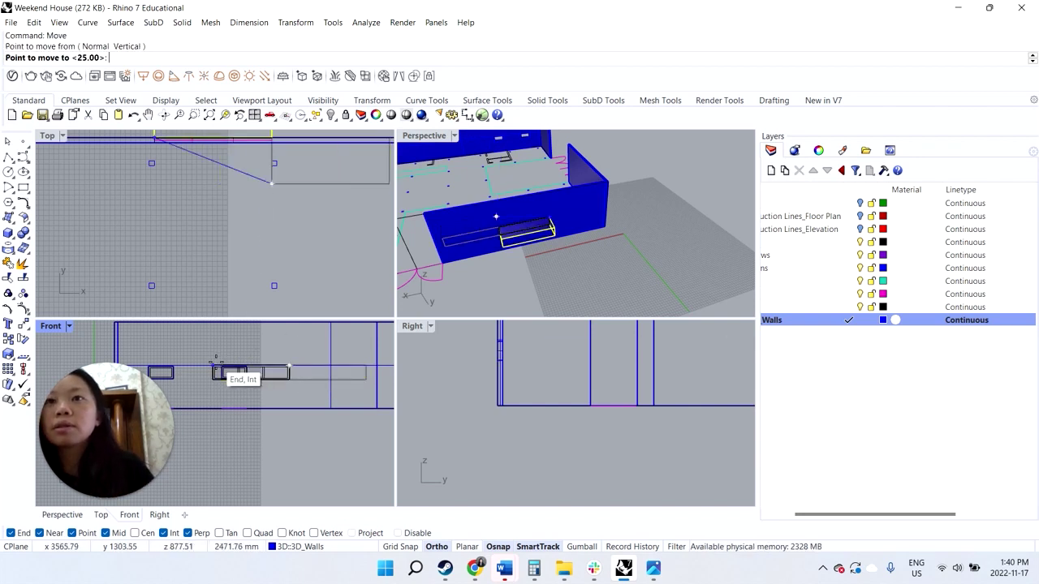
{"action": "left_click", "coordinate": [214, 367]}
- Try to move the box in plan so that it straddles the upper wall at the three-pane window
{"action": "scroll", "coordinate": [523, 236], "scroll_direction": "up", "scroll_amount": 2}
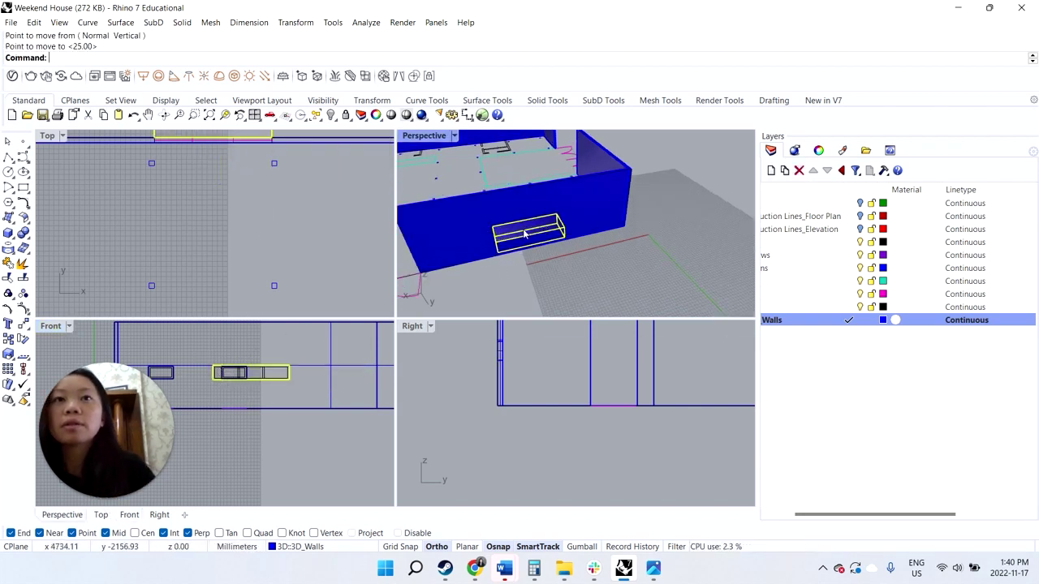
{"action": "scroll", "coordinate": [353, 211], "scroll_direction": "up", "scroll_amount": 3}
{"action": "right_click_drag", "start_coordinate": [276, 146], "coordinate": [265, 173]}
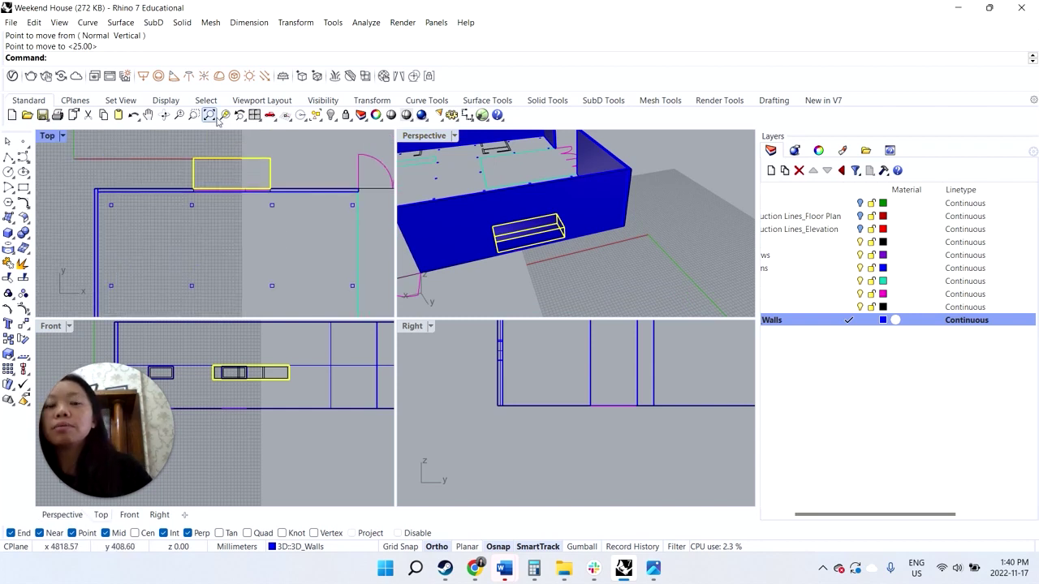
{"action": "key", "text": "Return"}
{"action": "left_click", "coordinate": [270, 189]}
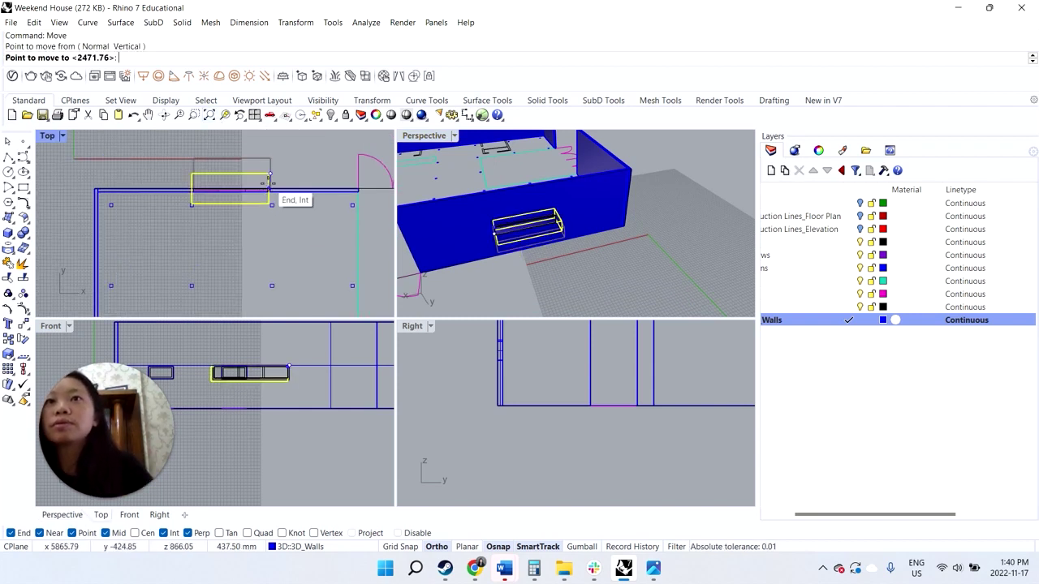
{"action": "key", "text": "Escape"}
{"action": "scroll", "coordinate": [236, 178], "scroll_direction": "up", "scroll_amount": 4}
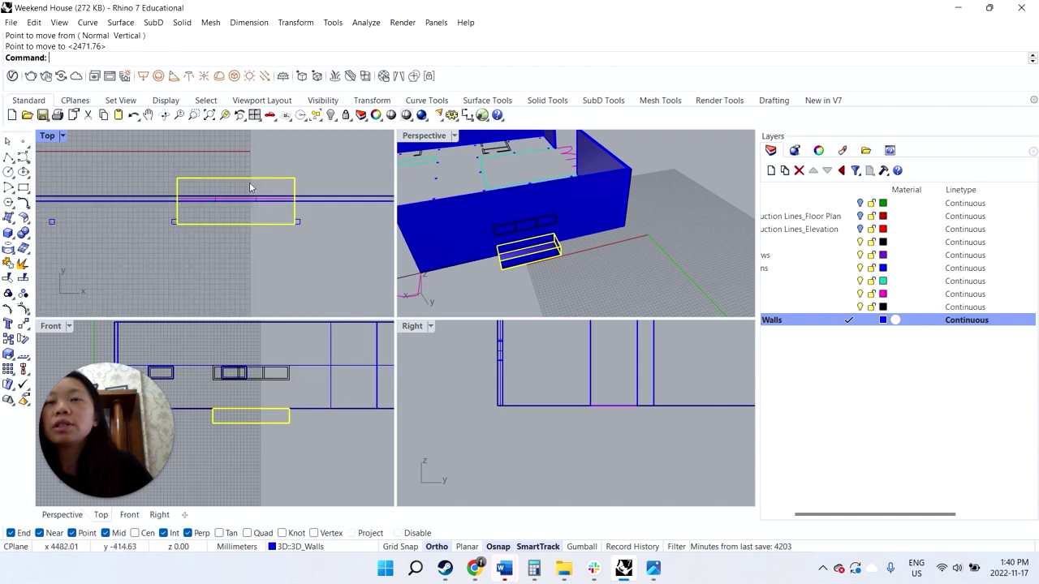
{"action": "scroll", "coordinate": [210, 216], "scroll_direction": "down", "scroll_amount": 2}
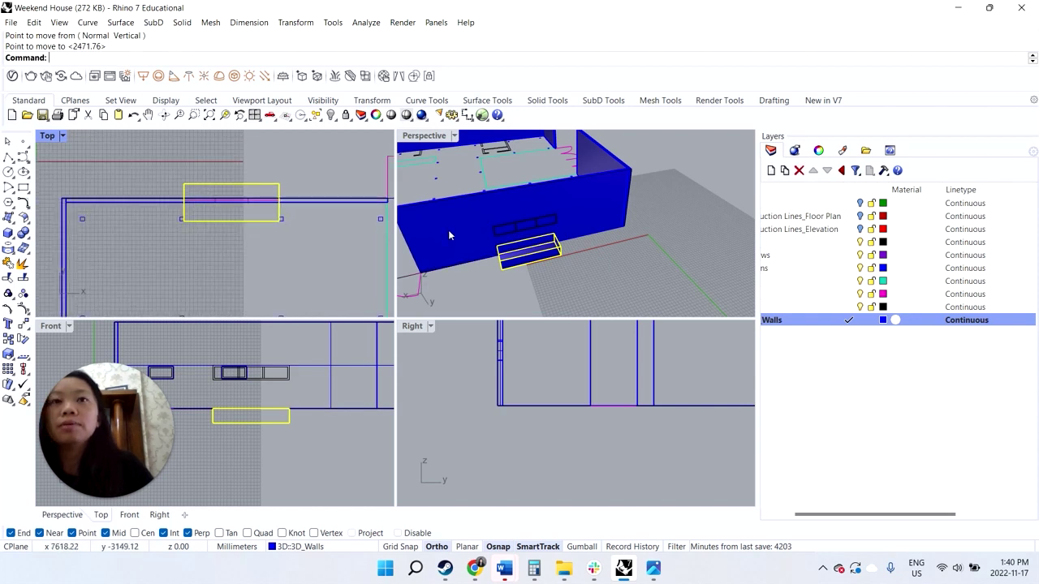
- Undo the two moves of the three-pane window box
{"action": "key", "text": "ctrl+z"}
{"action": "key", "text": "ctrl+z"}
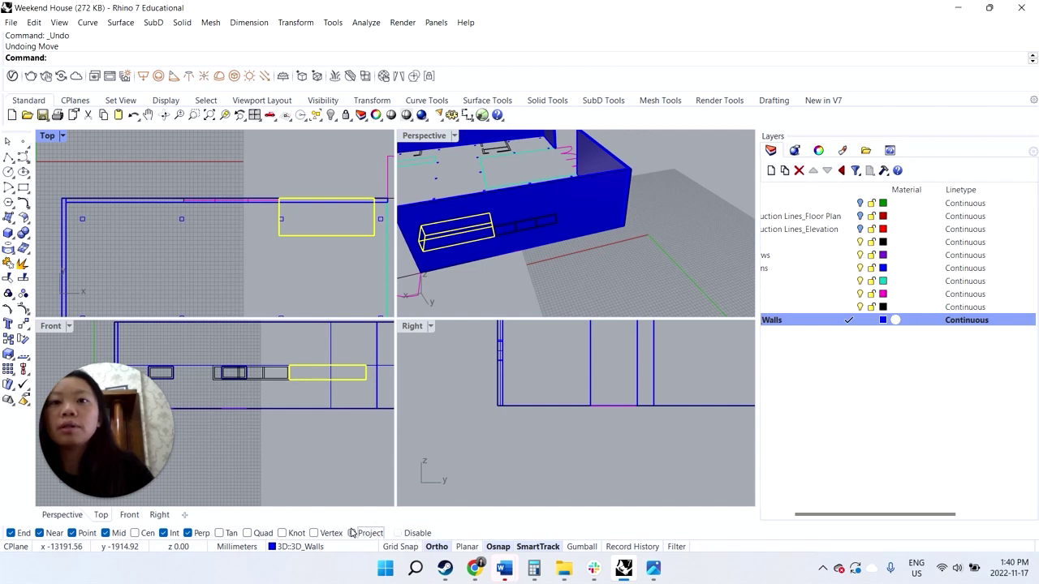
- Move the box in plan from its upper corner onto the three-pane window's corner, and shift it to straddle the upper wall
{"action": "type", "text": "move"}
{"action": "key", "text": "Return"}
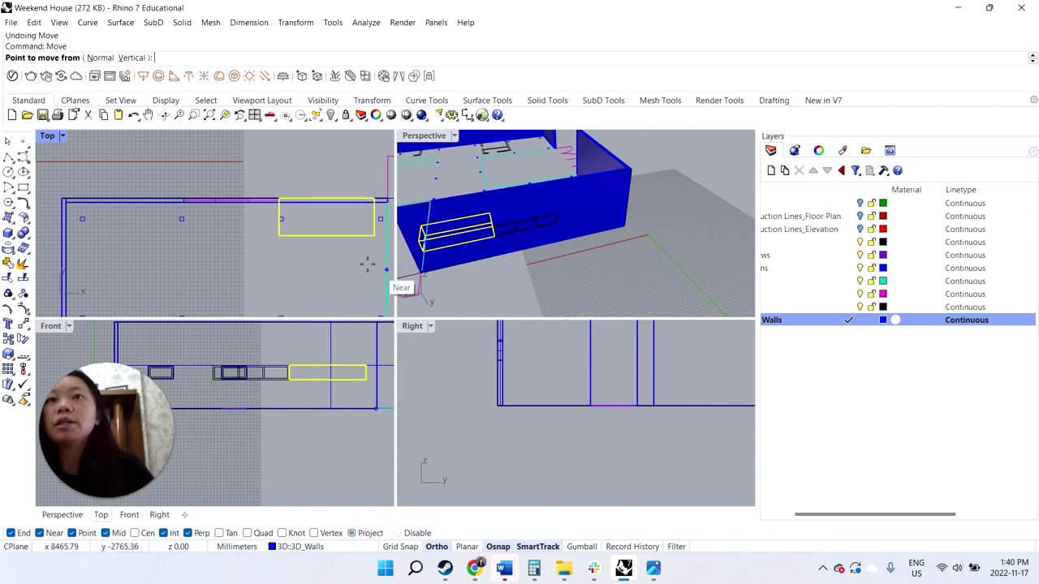
{"action": "left_click", "coordinate": [280, 196]}
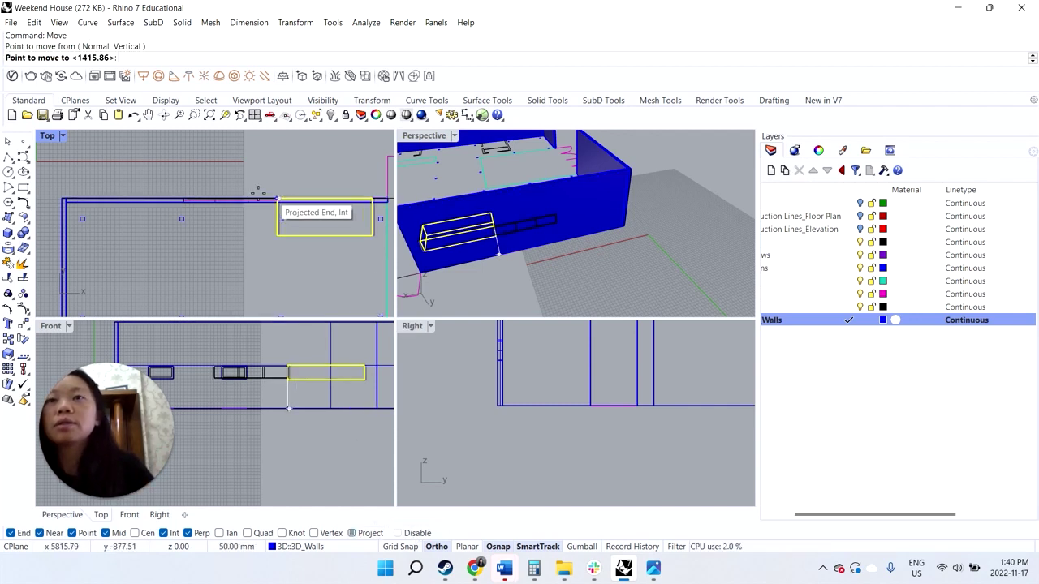
{"action": "left_click", "coordinate": [185, 198]}
{"action": "key", "text": "Return"}
{"action": "left_click", "coordinate": [280, 235]}
{"action": "left_click", "coordinate": [285, 221]}
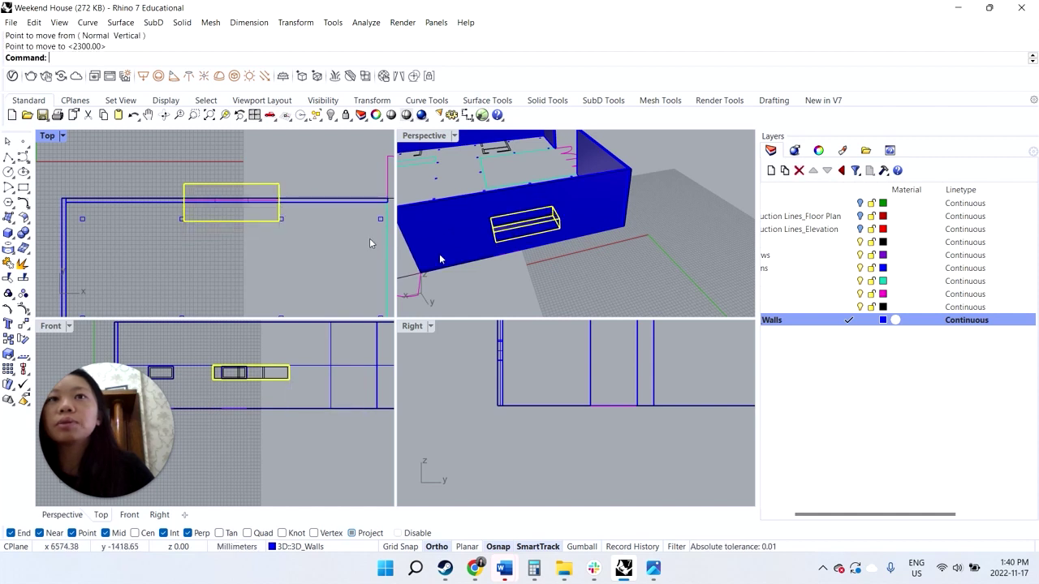
{"action": "key", "text": "Escape"}
- Boolean-subtract the box from the upper wall to cut the three-pane window opening
{"action": "left_click", "coordinate": [610, 205]}
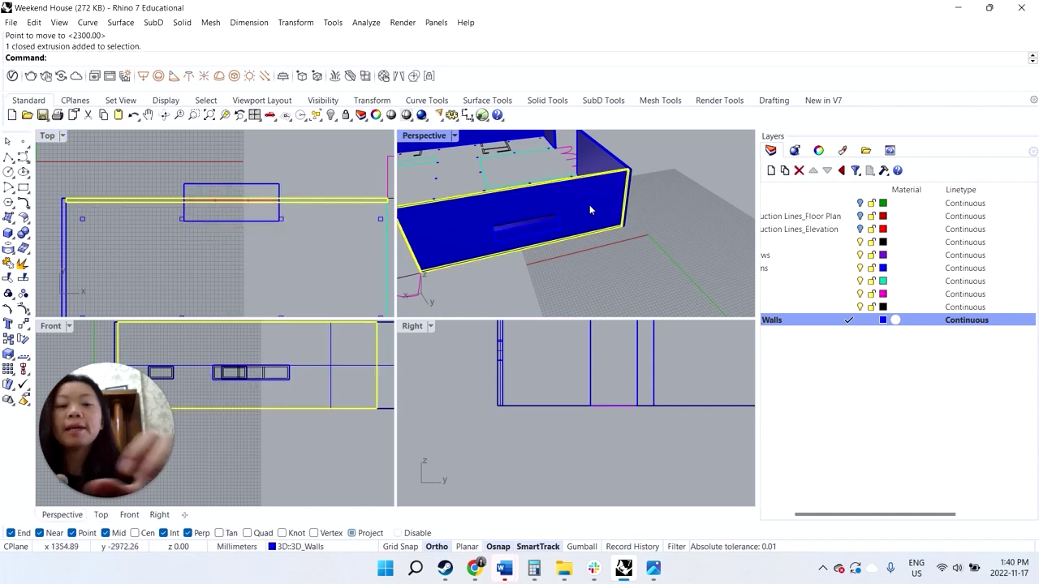
{"action": "type", "text": "BooleanDifference"}
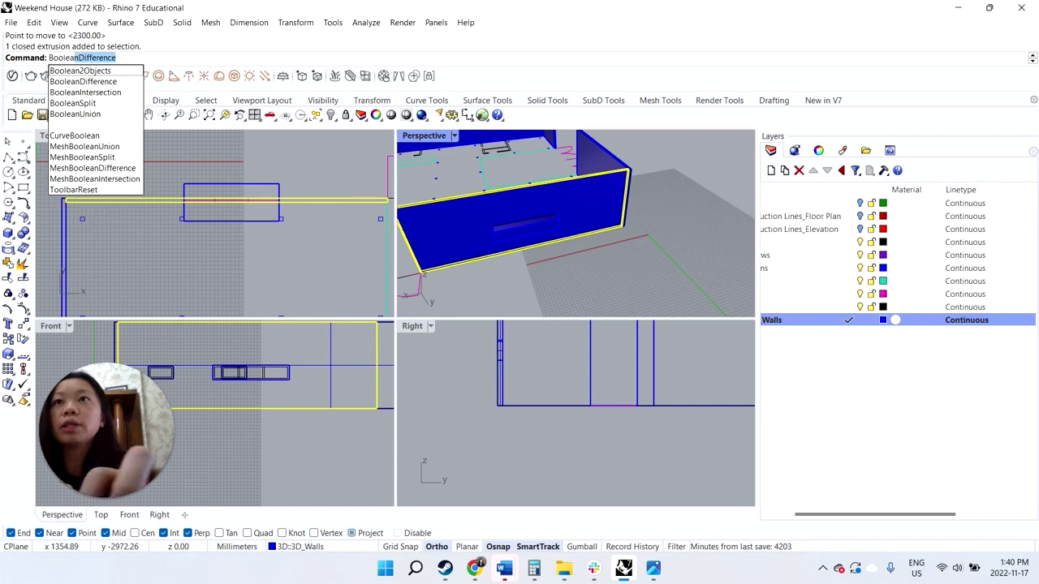
{"action": "key", "text": "Return"}
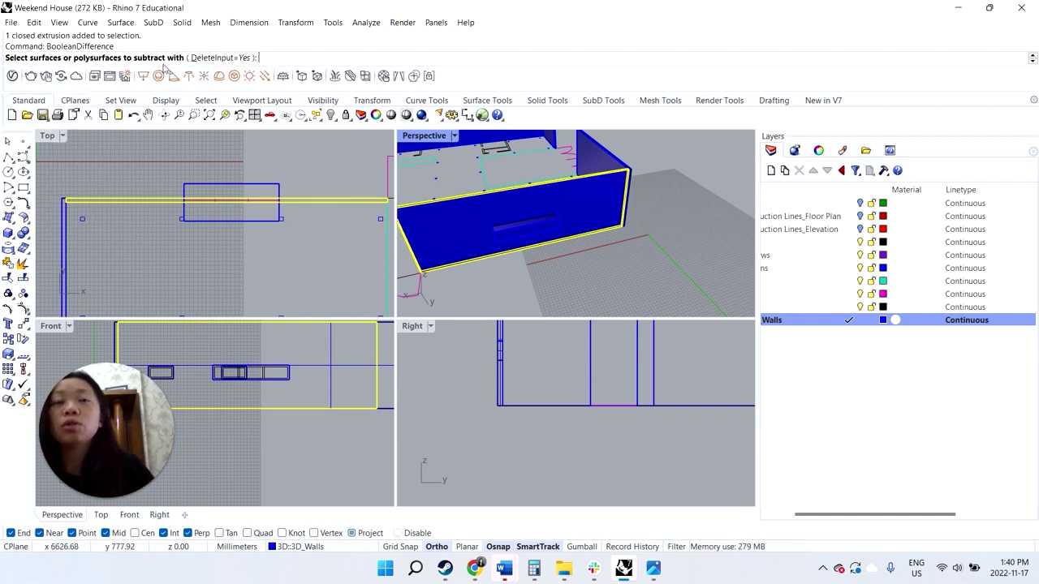
{"action": "left_click", "coordinate": [520, 240]}
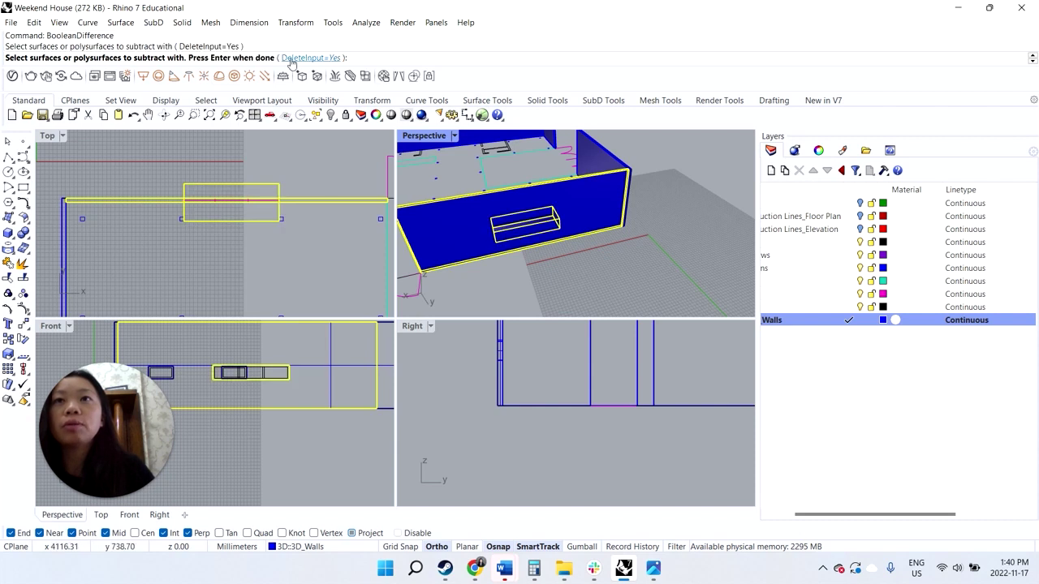
{"action": "key", "text": "Return"}
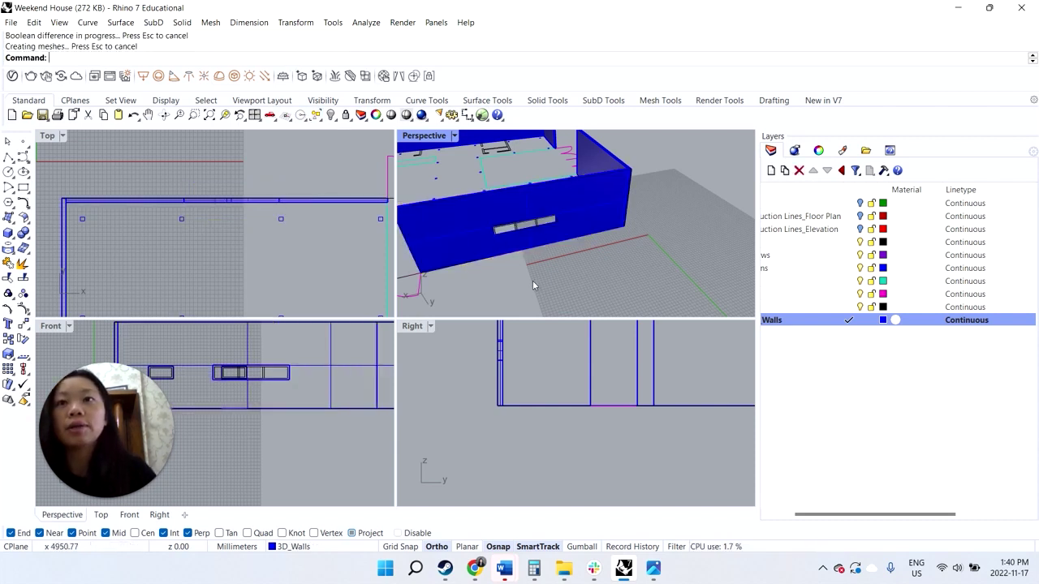
- Add a new layer alongside 3D_Walls inside the 3D parent layer
{"action": "right_click_drag", "start_coordinate": [536, 275], "coordinate": [459, 209]}
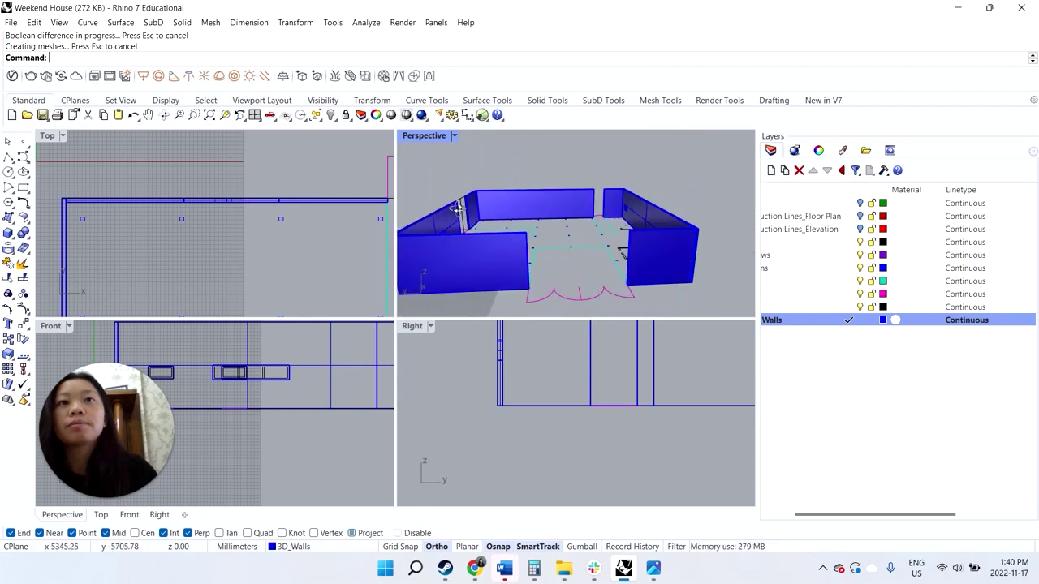
{"action": "left_click_drag", "start_coordinate": [820, 515], "coordinate": [797, 515]}
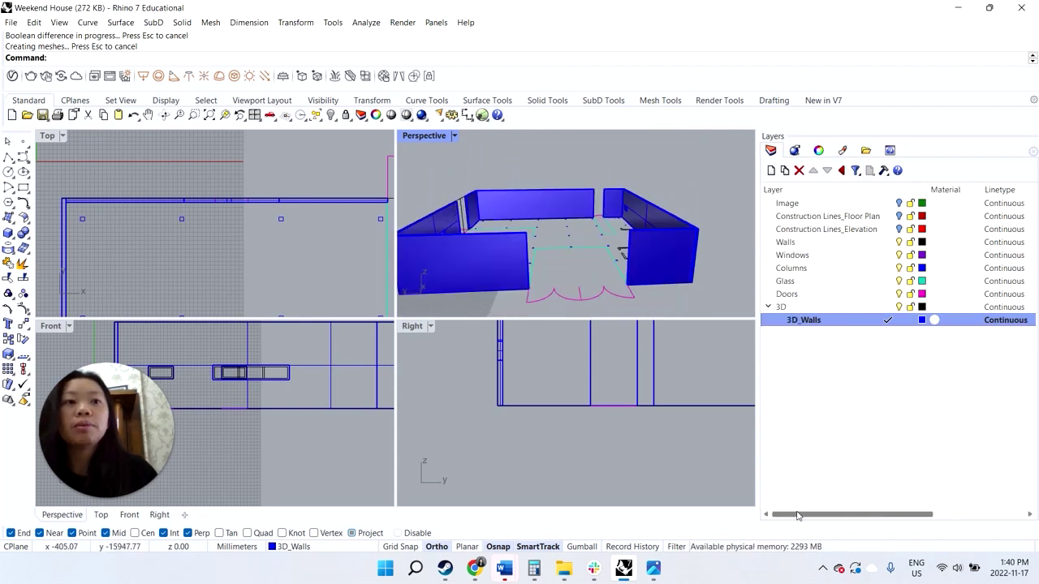
{"action": "left_click", "coordinate": [784, 169]}
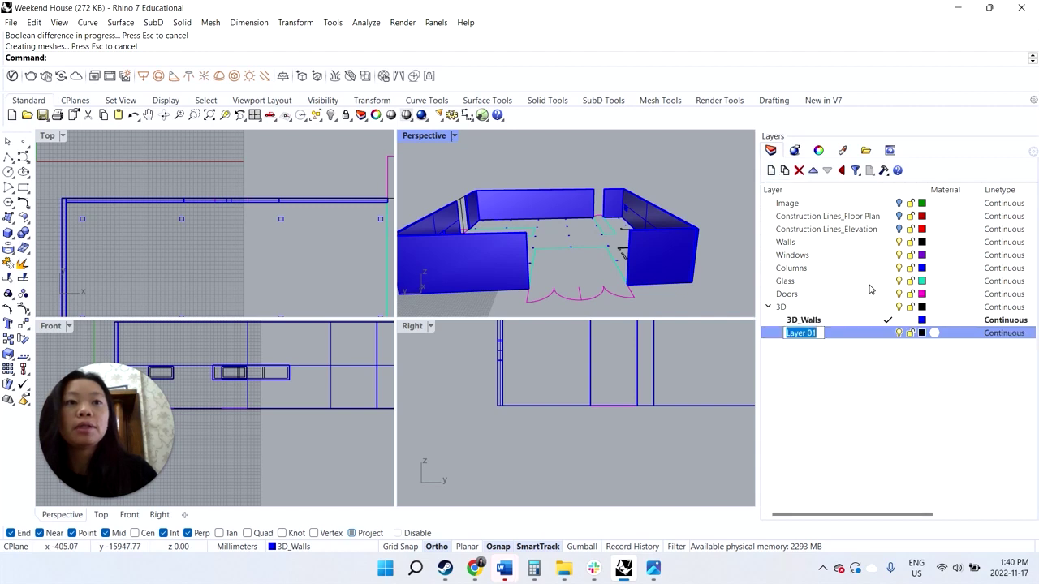
{"action": "type", "text": "E"}
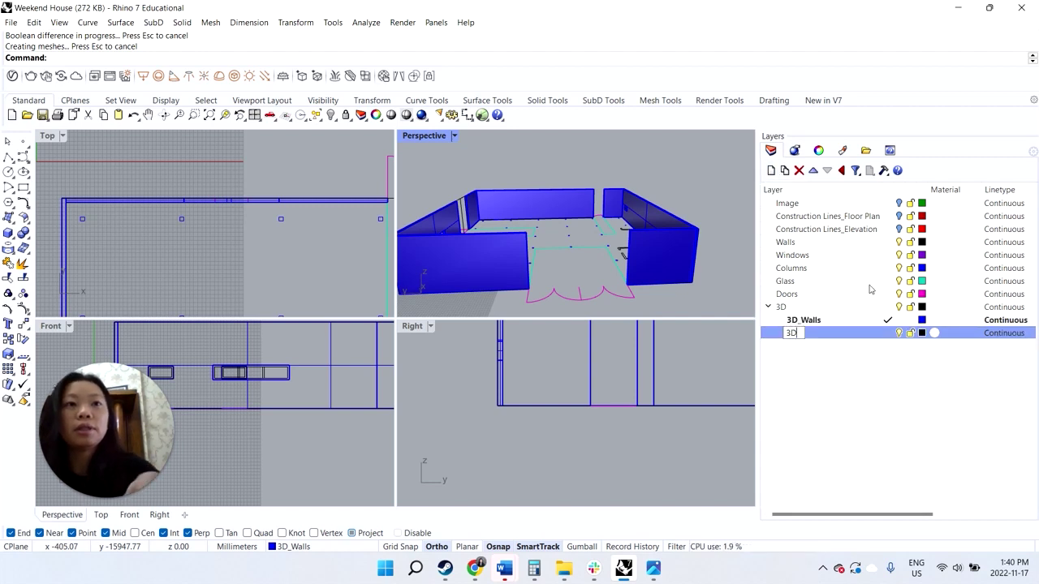
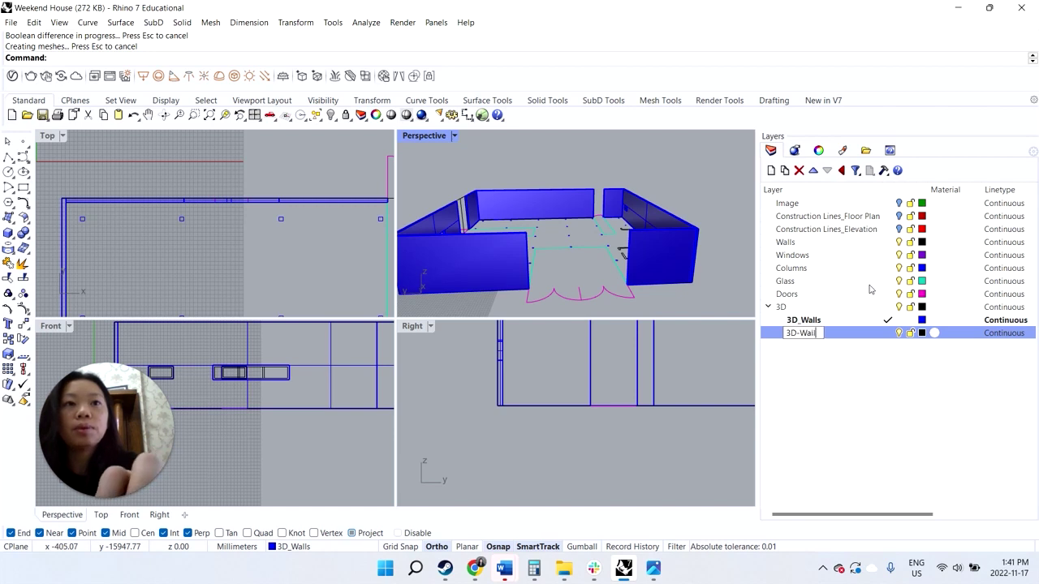
{"action": "key", "text": "BackSpace"}
{"action": "key", "text": "BackSpace"}
{"action": "key", "text": "BackSpace"}
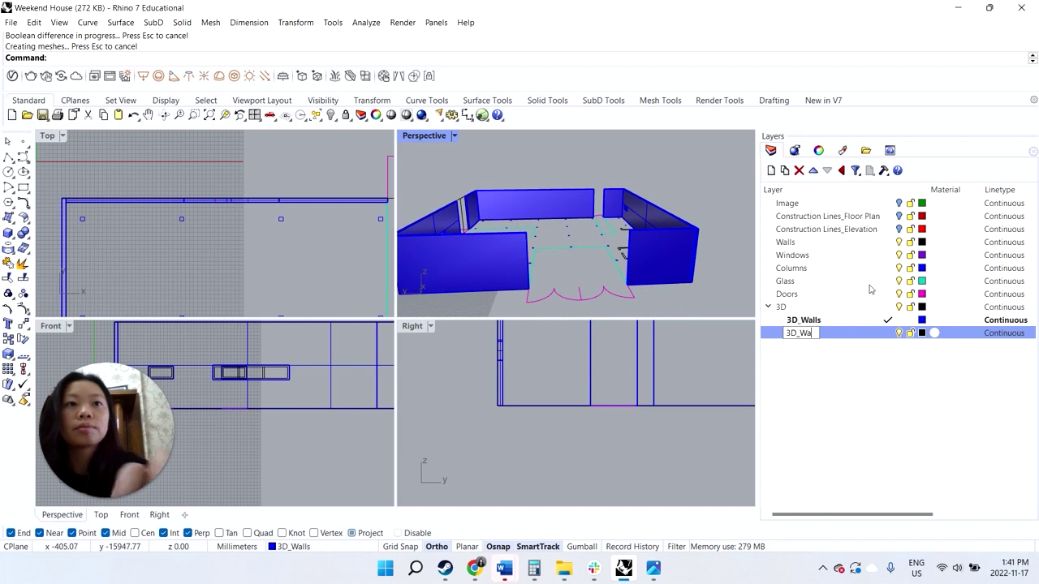
{"action": "key", "text": "Return"}
{"action": "key", "text": "Return"}
- Rename the new layer under 3D as 3D_Doors
{"action": "right_click", "coordinate": [817, 333]}
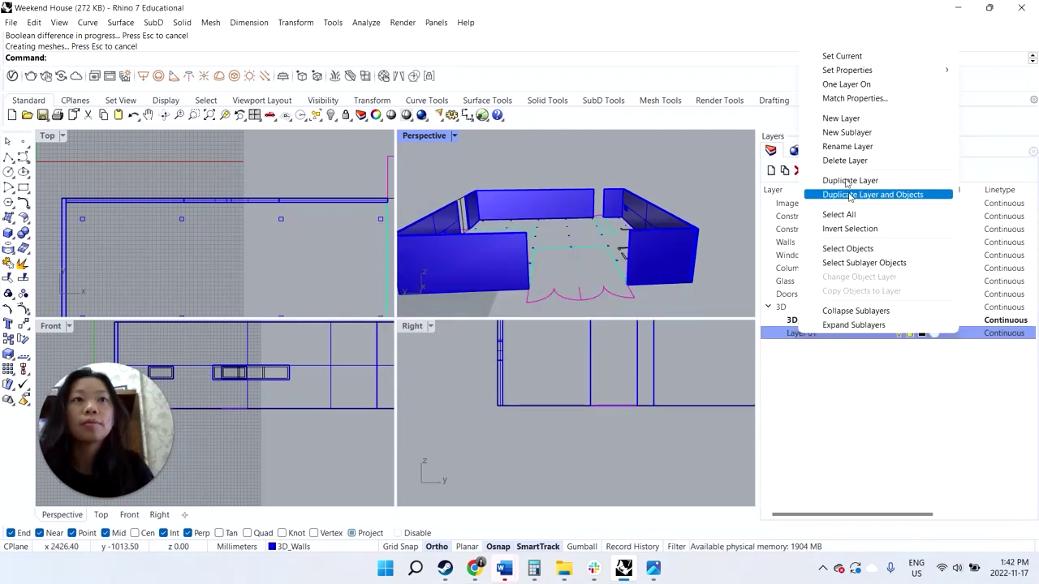
{"action": "left_click", "coordinate": [841, 147]}
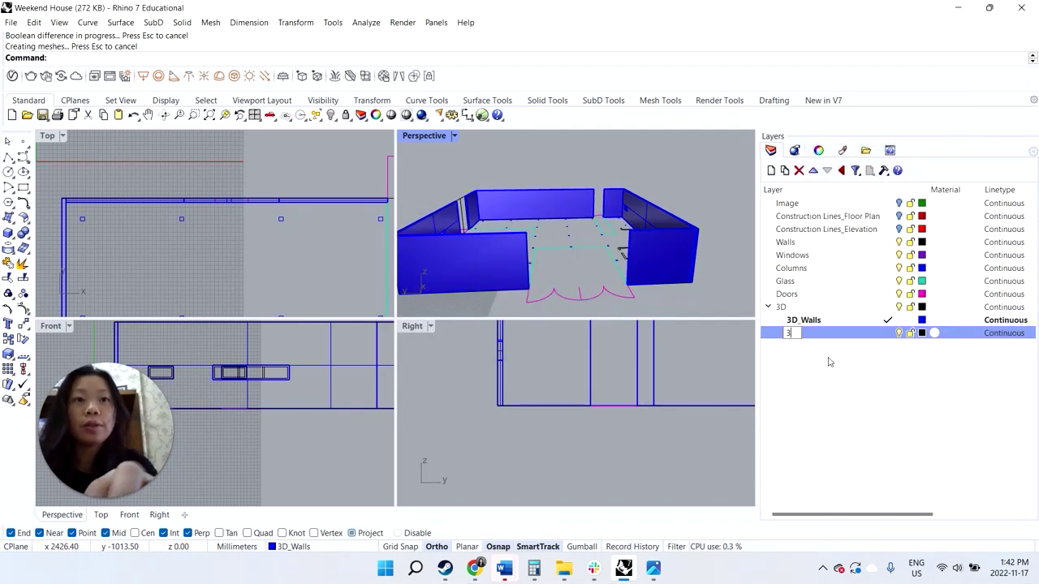
{"action": "type", "text": "3D_D"}
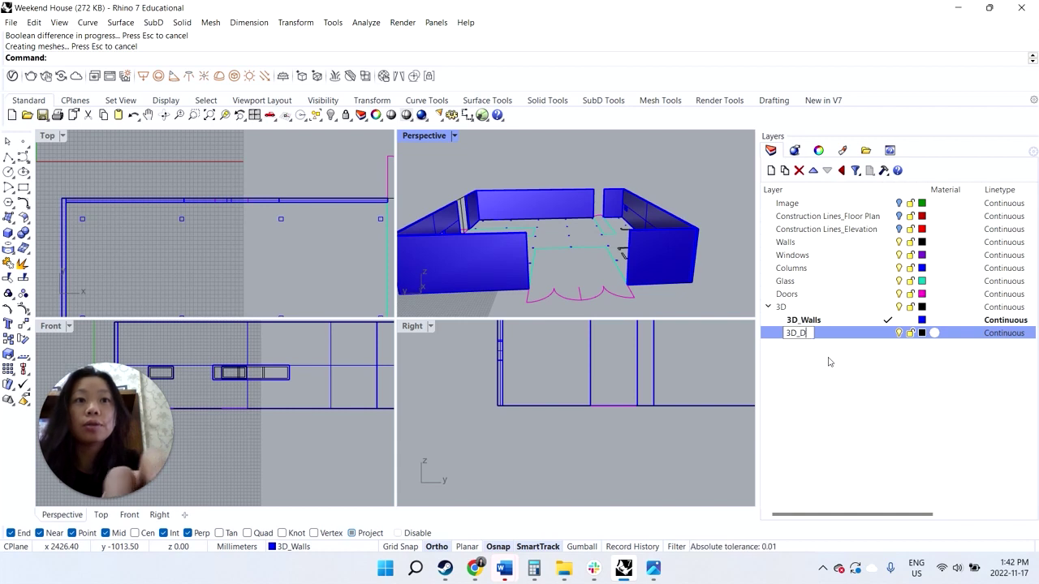
{"action": "type", "text": "oors"}
{"action": "key", "text": "Return"}
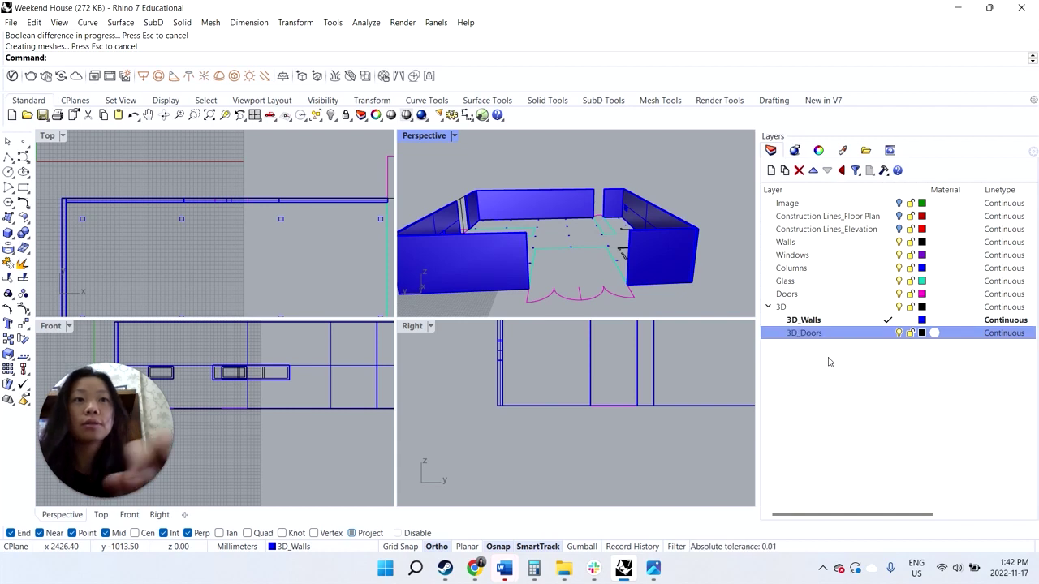
- Set the 3D_Doors layer colour to a purplish magenta
{"action": "left_click", "coordinate": [922, 333]}
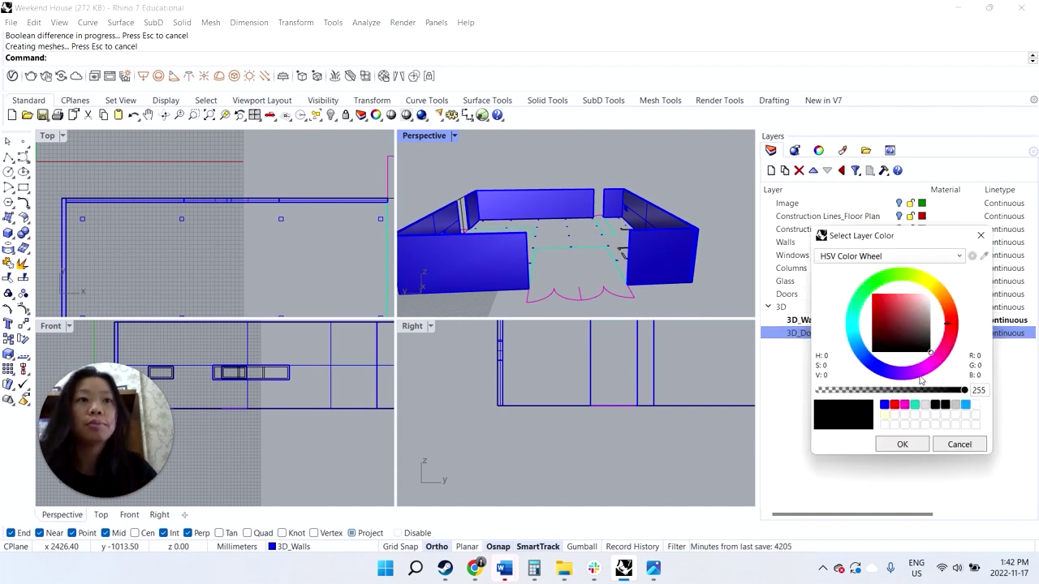
{"action": "left_click", "coordinate": [922, 379]}
{"action": "left_click", "coordinate": [916, 379]}
{"action": "left_click", "coordinate": [902, 444]}
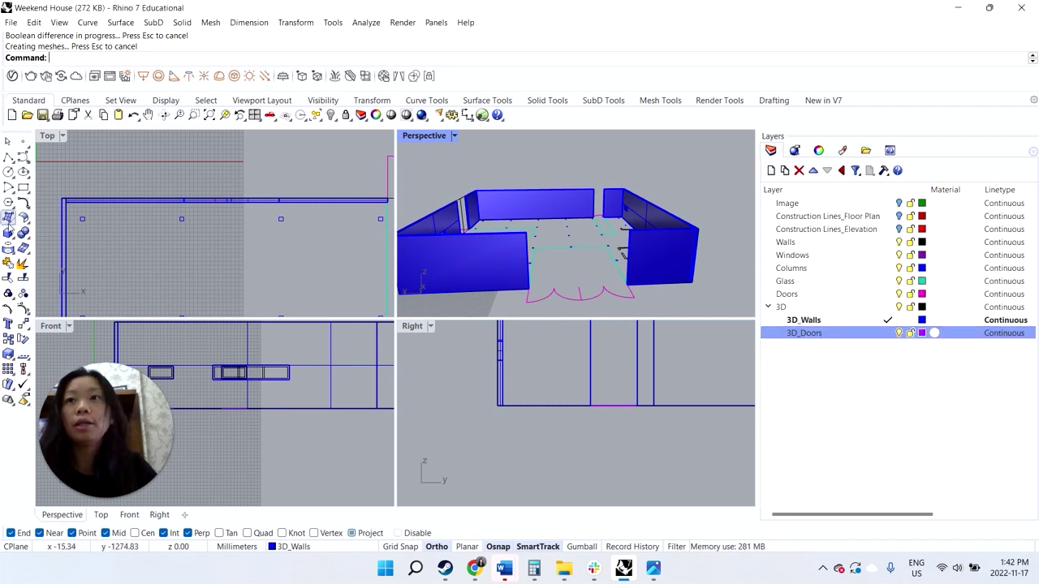
{"action": "scroll", "coordinate": [328, 374], "scroll_direction": "down", "scroll_amount": 3}
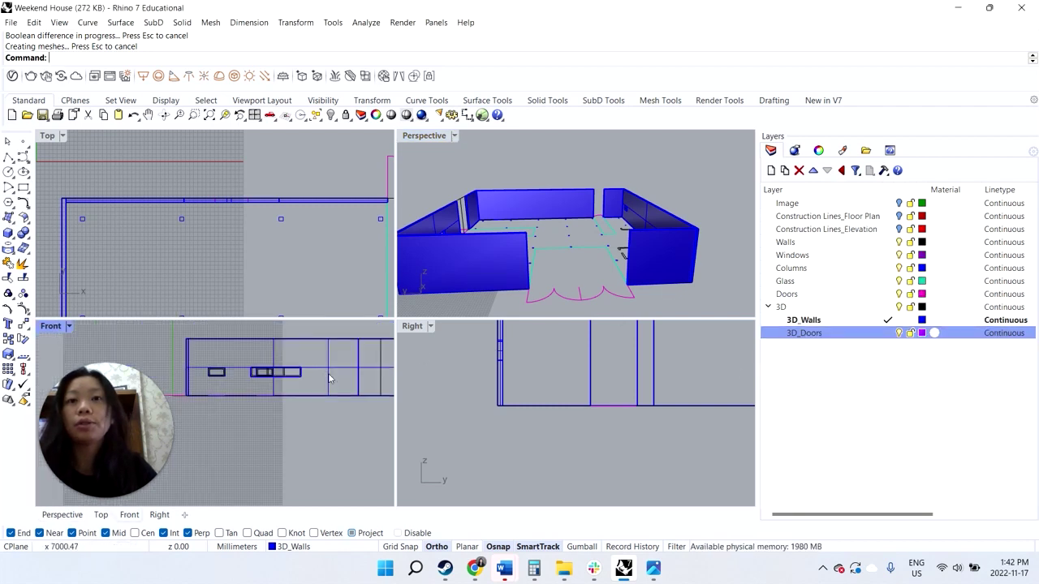
{"action": "left_click", "coordinate": [507, 281]}
{"action": "scroll", "coordinate": [673, 420], "scroll_direction": "down", "scroll_amount": 3}
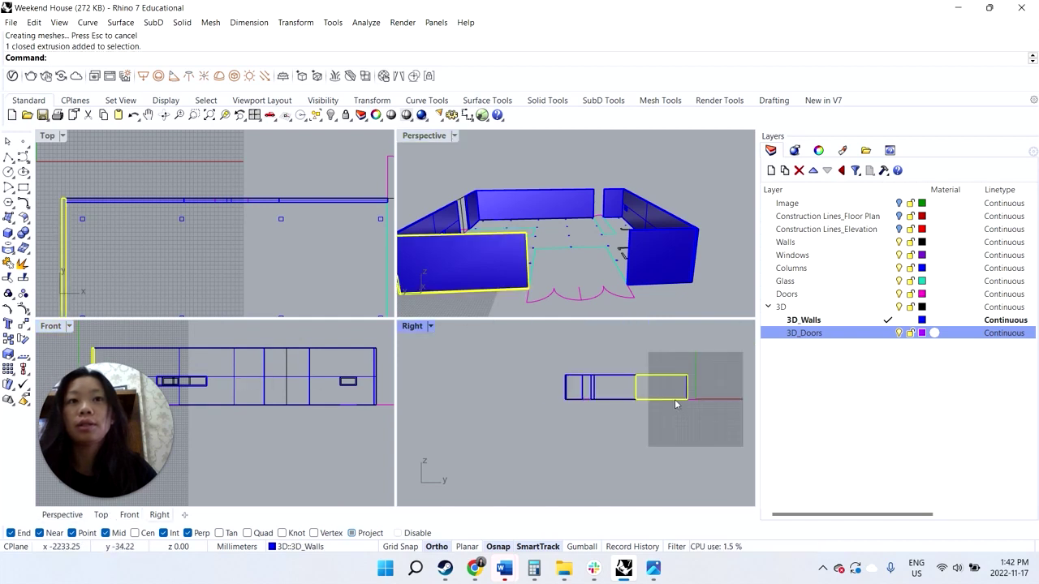
{"action": "left_click", "coordinate": [583, 303]}
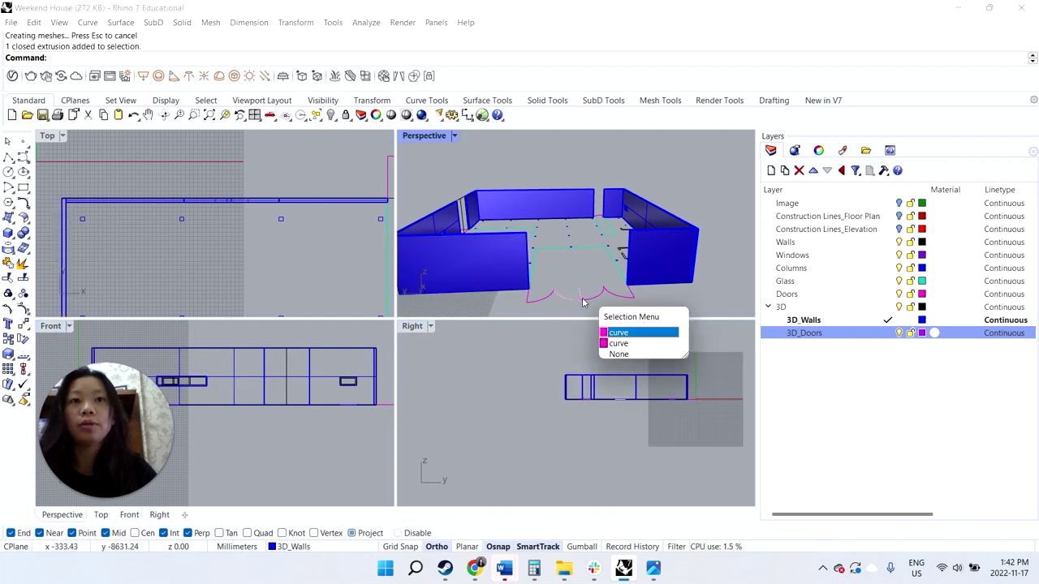
{"action": "left_click", "coordinate": [573, 311]}
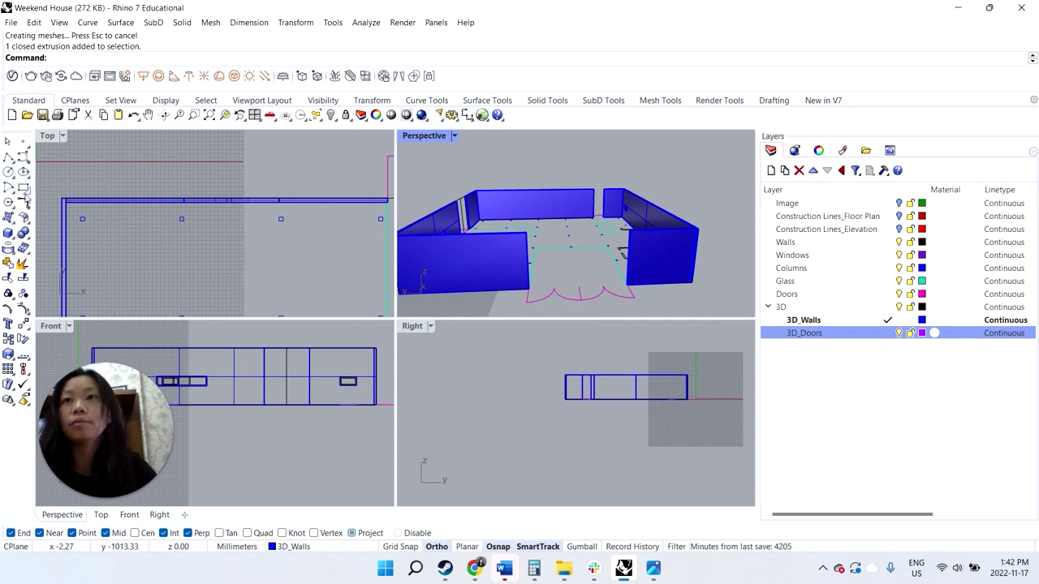
{"action": "left_click", "coordinate": [9, 158]}
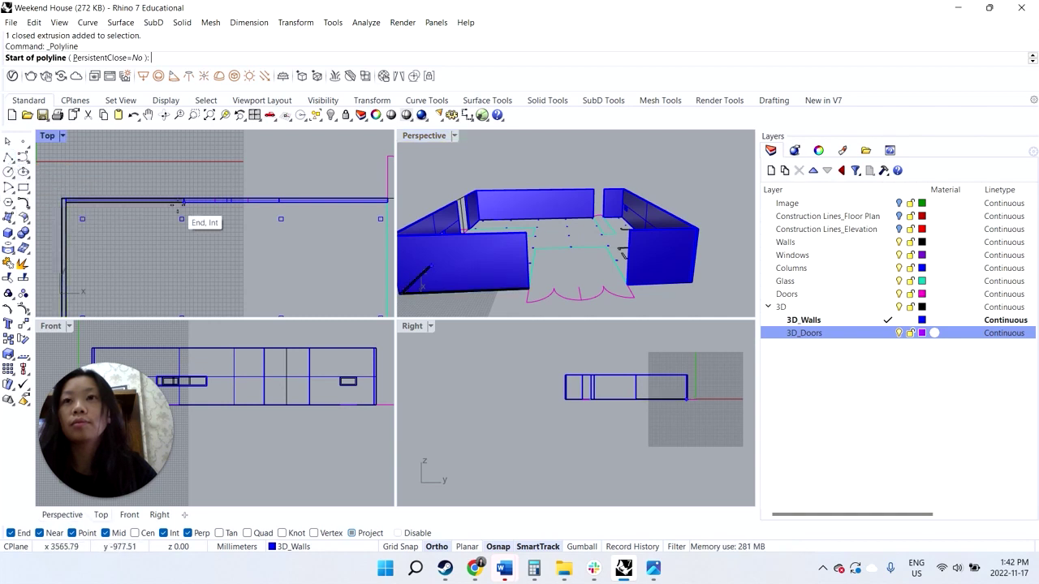
{"action": "scroll", "coordinate": [199, 208], "scroll_direction": "down", "scroll_amount": 2}
{"action": "scroll", "coordinate": [199, 208], "scroll_direction": "down", "scroll_amount": 2}
{"action": "scroll", "coordinate": [573, 288], "scroll_direction": "up", "scroll_amount": 3}
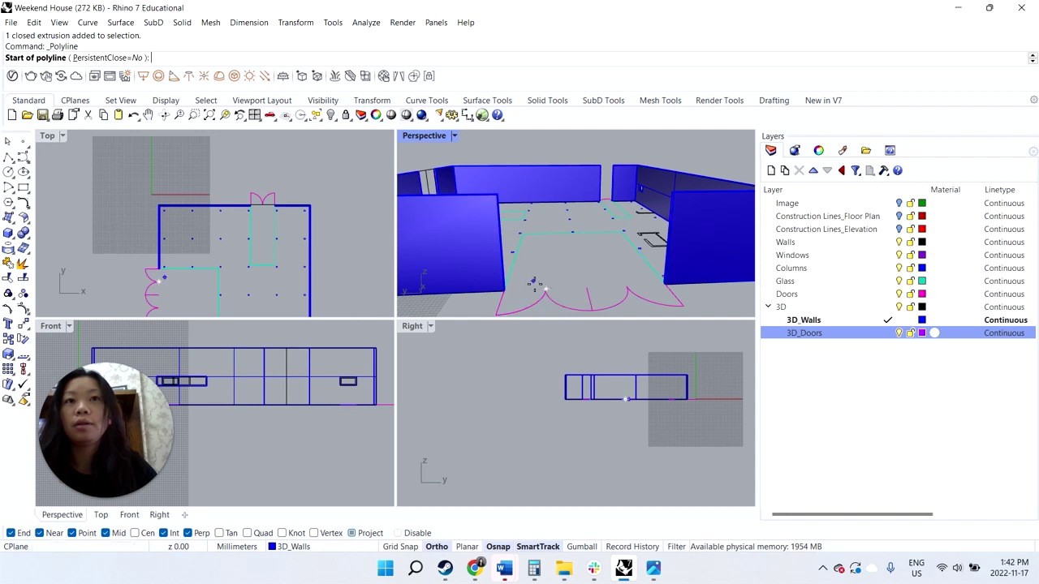
{"action": "left_click", "coordinate": [545, 289]}
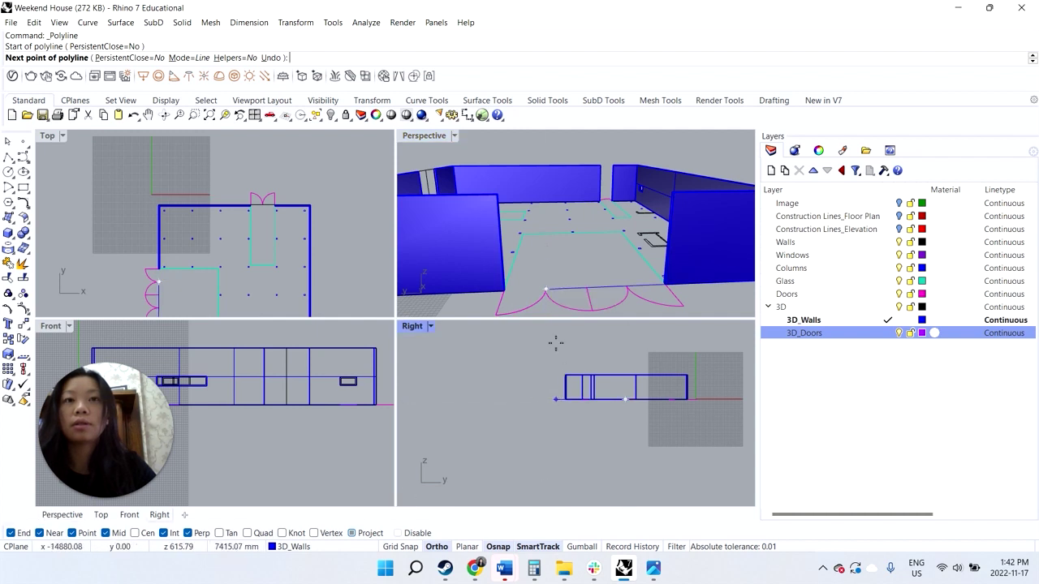
{"action": "scroll", "coordinate": [649, 386], "scroll_direction": "up", "scroll_amount": 5}
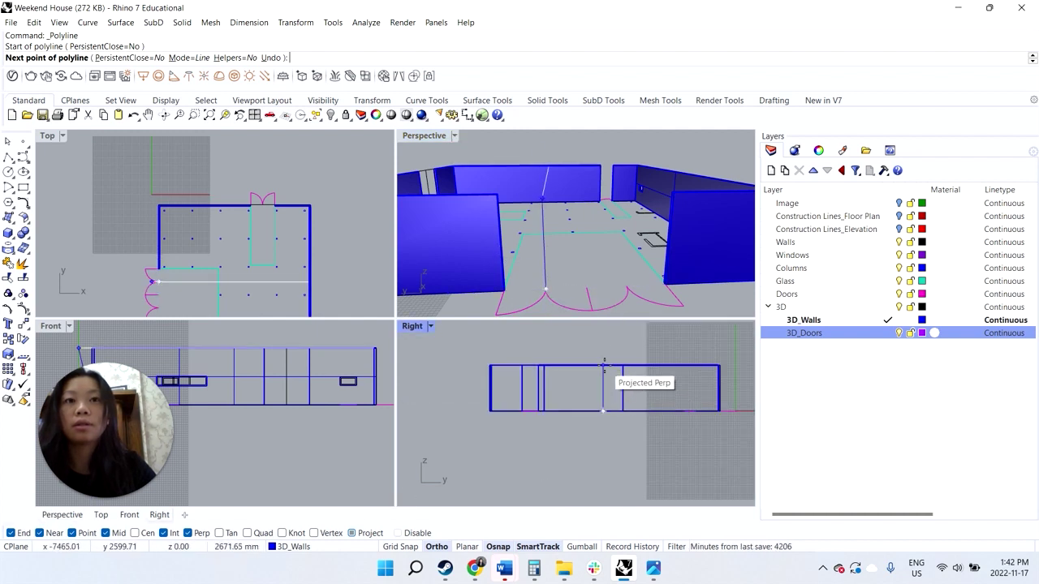
{"action": "left_click", "coordinate": [603, 366]}
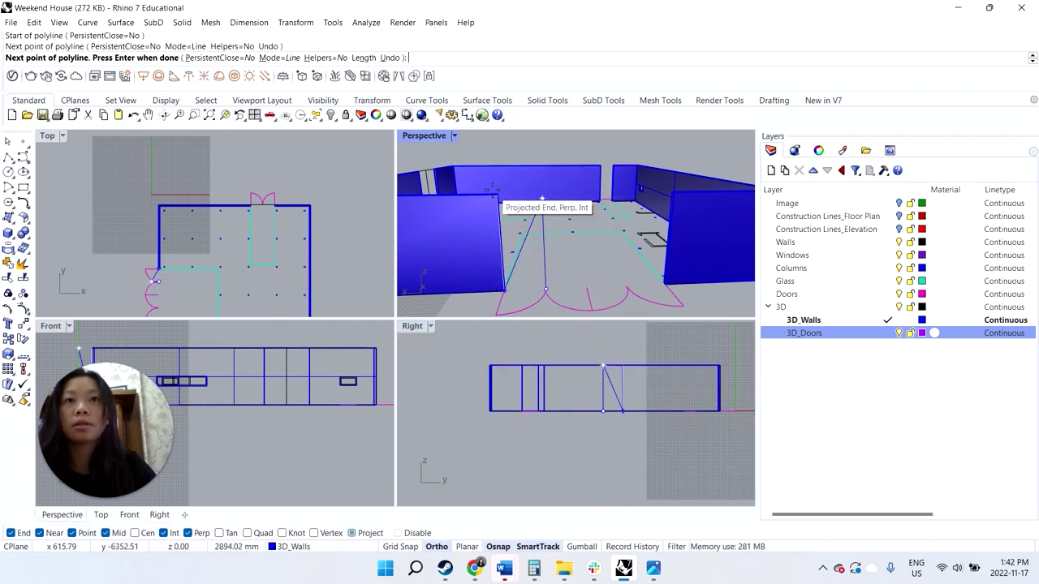
{"action": "key", "text": "ctrl+z"}
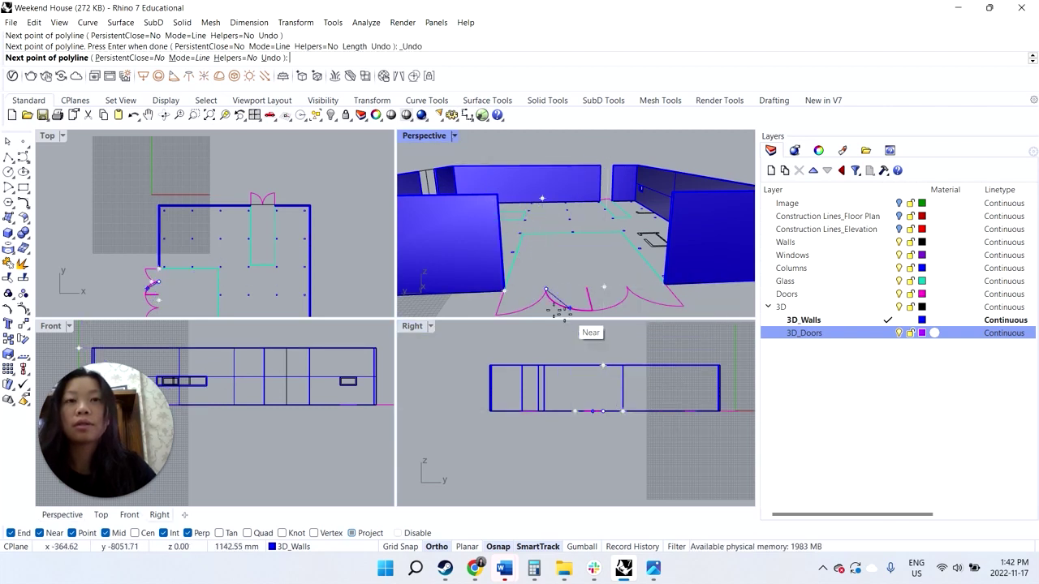
{"action": "right_click", "coordinate": [568, 305]}
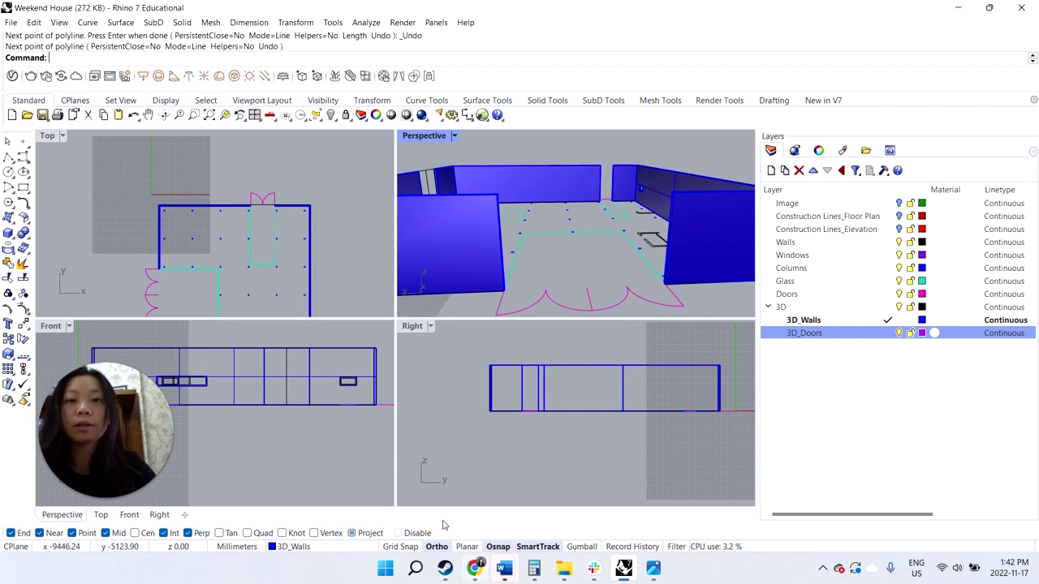
- Make 3D_Doors current and draw a closed full-height rectangular outline over one west-side door leaf in the Right view
{"action": "left_click", "coordinate": [151, 292]}
{"action": "scroll", "coordinate": [155, 271], "scroll_direction": "down", "scroll_amount": 4}
{"action": "right_click_drag", "start_coordinate": [172, 296], "coordinate": [228, 250]}
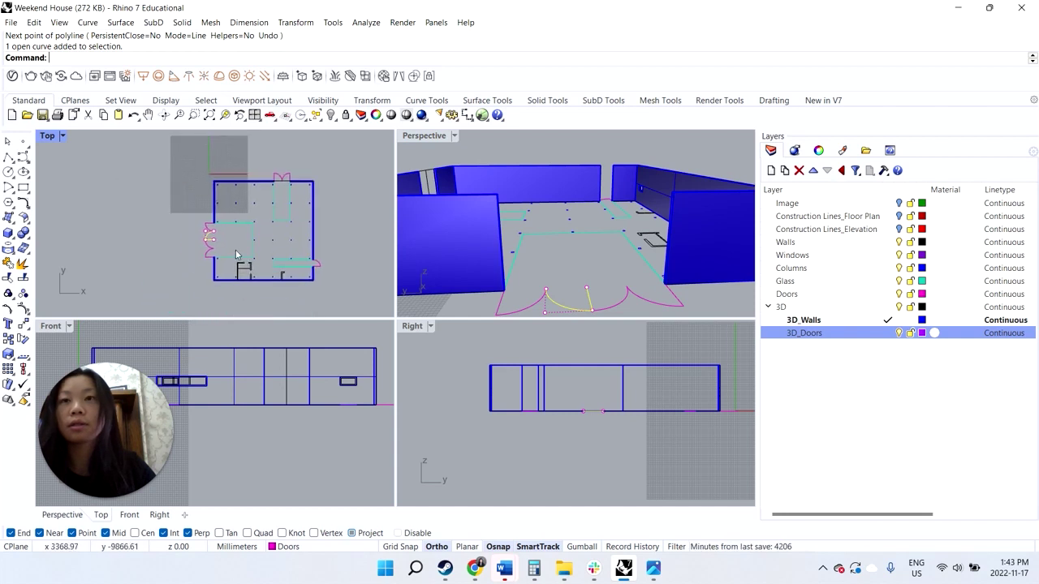
{"action": "scroll", "coordinate": [216, 237], "scroll_direction": "up", "scroll_amount": 4}
{"action": "scroll", "coordinate": [292, 385], "scroll_direction": "down", "scroll_amount": 4}
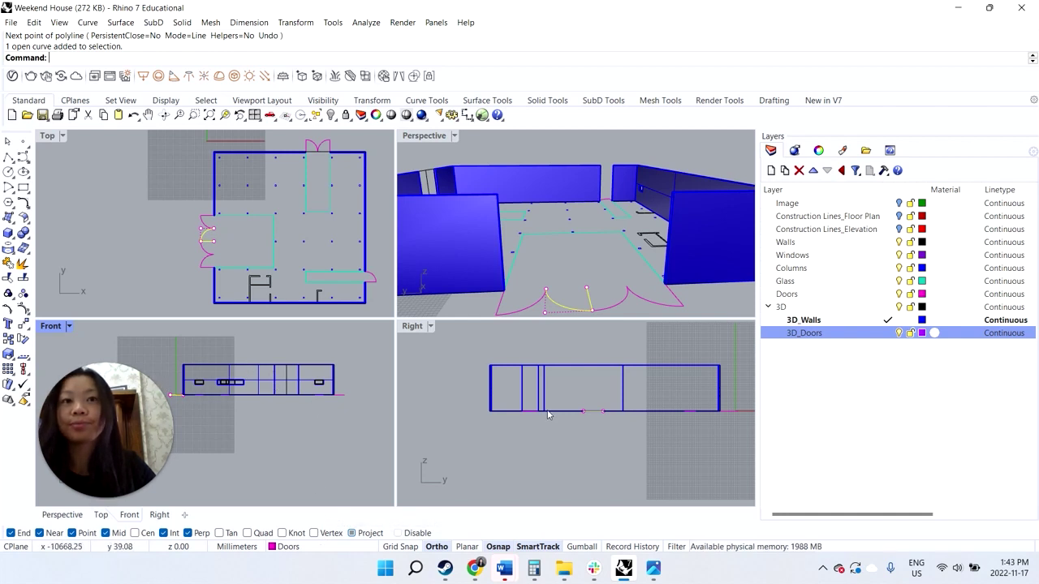
{"action": "scroll", "coordinate": [614, 419], "scroll_direction": "up", "scroll_amount": 2}
{"action": "scroll", "coordinate": [617, 419], "scroll_direction": "up", "scroll_amount": 2}
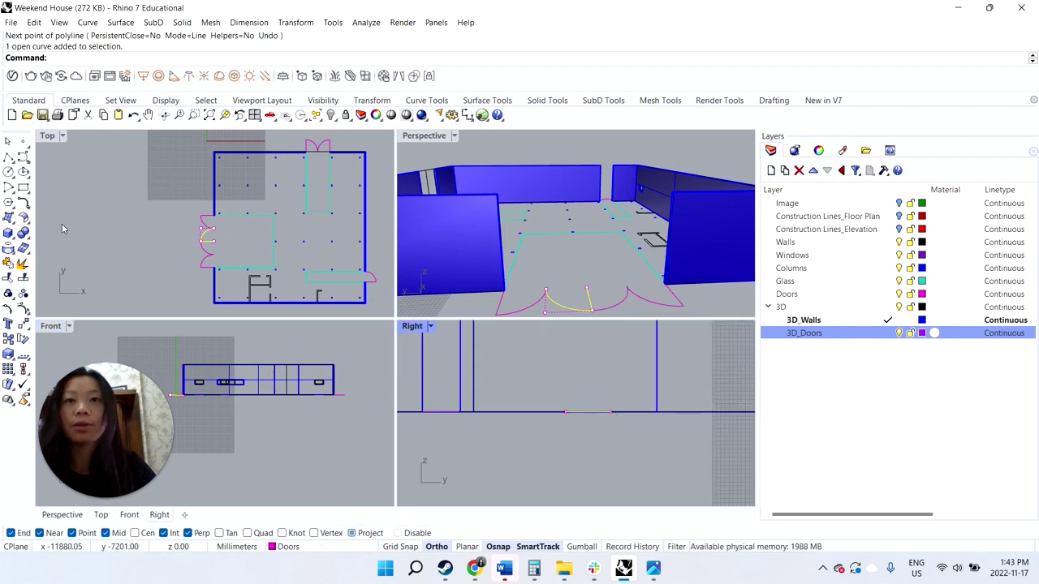
{"action": "left_click", "coordinate": [8, 156]}
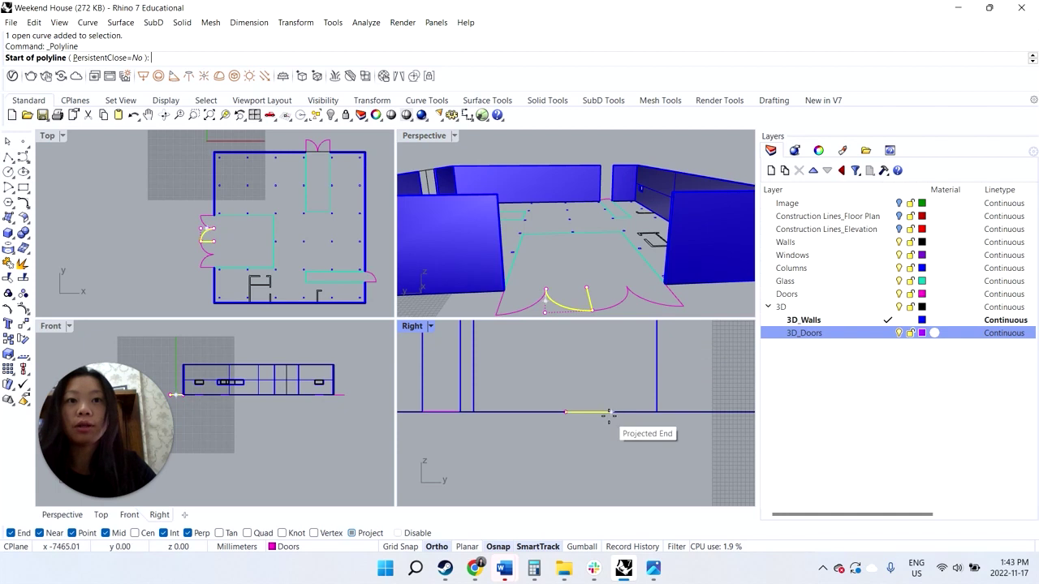
{"action": "scroll", "coordinate": [609, 400], "scroll_direction": "down", "scroll_amount": 2}
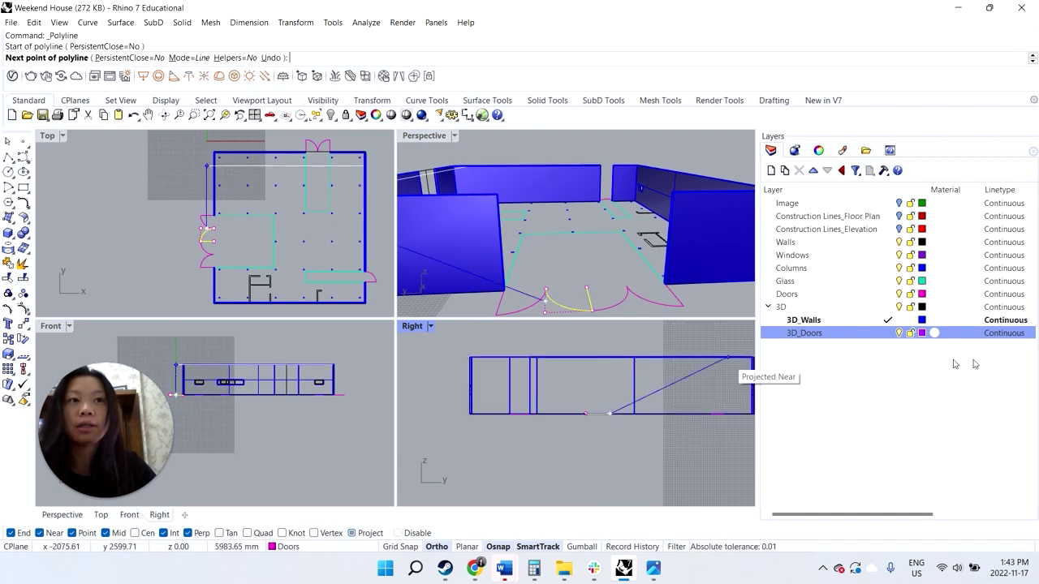
{"action": "left_click", "coordinate": [888, 333]}
{"action": "scroll", "coordinate": [625, 377], "scroll_direction": "up", "scroll_amount": 2}
{"action": "left_click", "coordinate": [604, 348]}
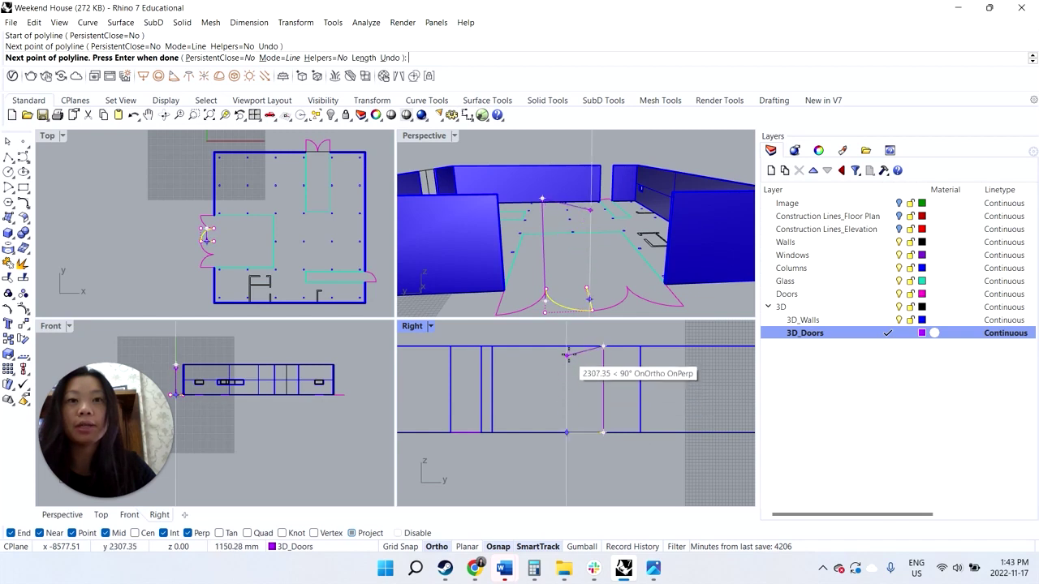
{"action": "left_click", "coordinate": [566, 354]}
{"action": "scroll", "coordinate": [572, 453], "scroll_direction": "up", "scroll_amount": 3}
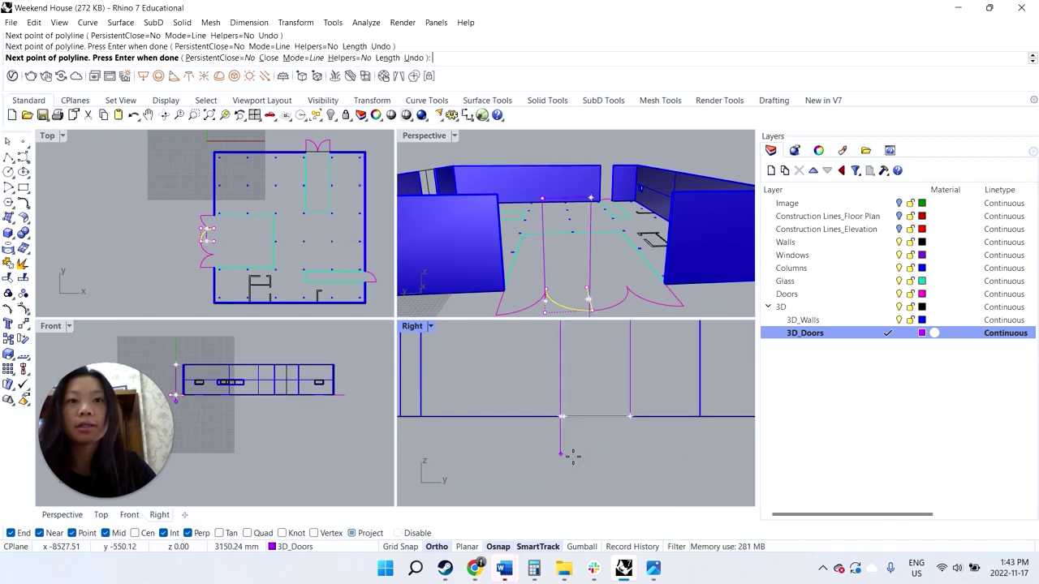
{"action": "left_click", "coordinate": [562, 418]}
{"action": "type", "text": "c"}
{"action": "key", "text": "Return"}
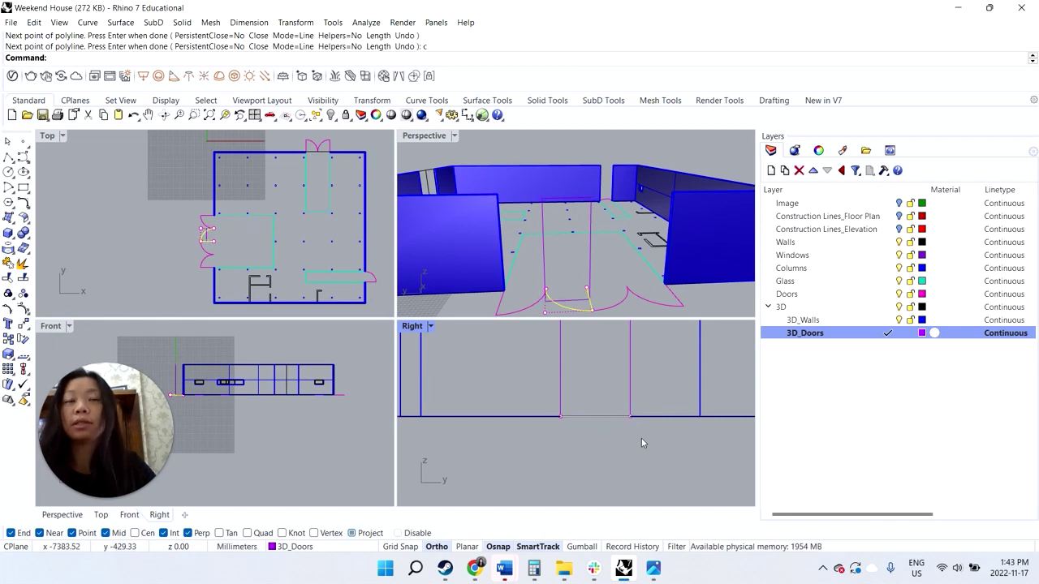
- Move the door outline from its base onto the wall line, snapping to the inner end of the door leaf's plan line
{"action": "left_click", "coordinate": [629, 388]}
{"action": "right_click_drag", "start_coordinate": [573, 295], "coordinate": [537, 305]}
{"action": "type", "text": "move"}
{"action": "key", "text": "Return"}
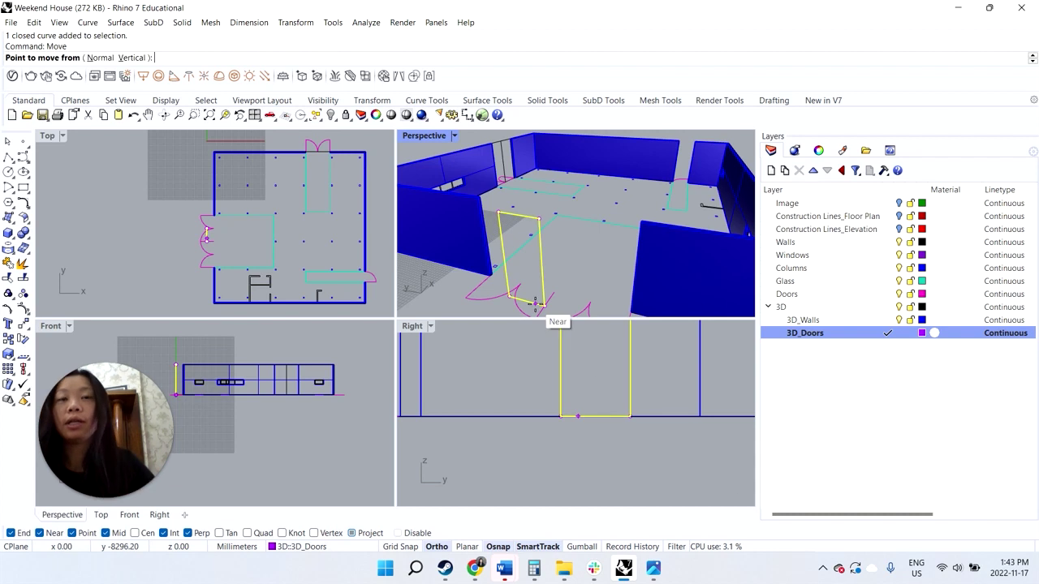
{"action": "left_click", "coordinate": [527, 302]}
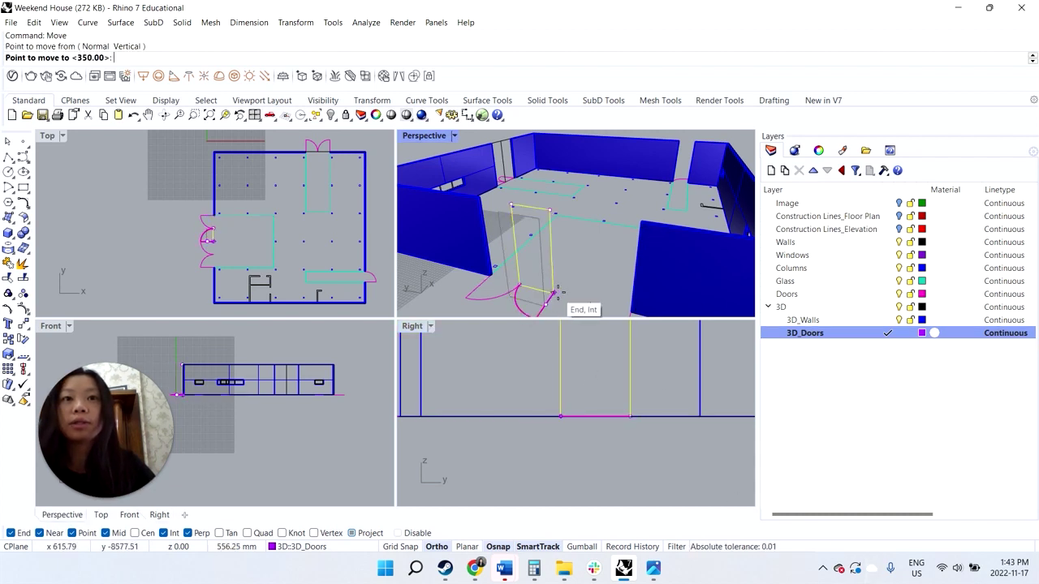
{"action": "left_click", "coordinate": [564, 298]}
- Offset the door outline 50 mm outward
{"action": "right_click_drag", "start_coordinate": [568, 284], "coordinate": [586, 268]}
{"action": "type", "text": "offset"}
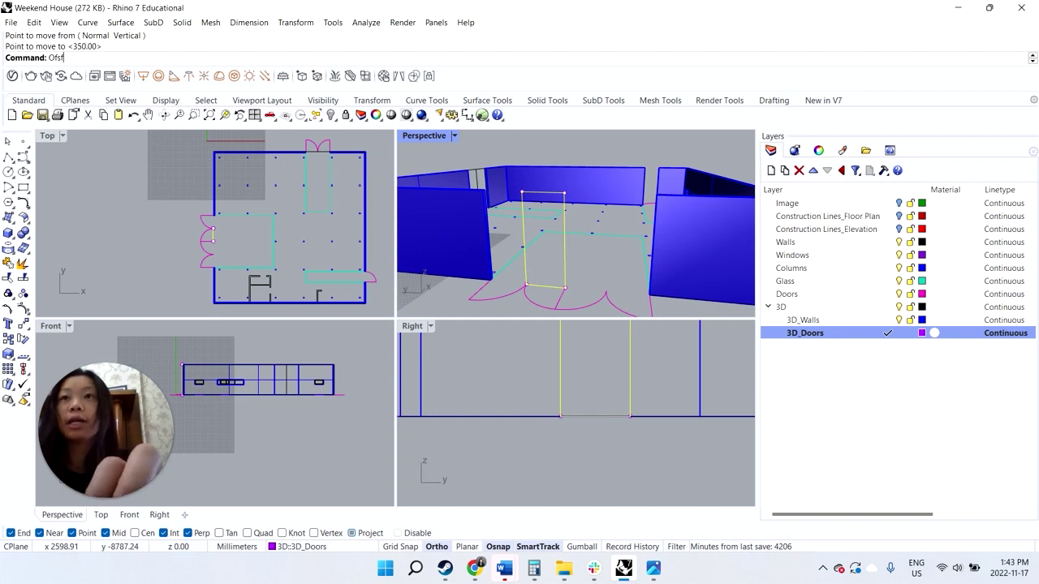
{"action": "key", "text": "Return"}
{"action": "type", "text": "50"}
{"action": "key", "text": "Return"}
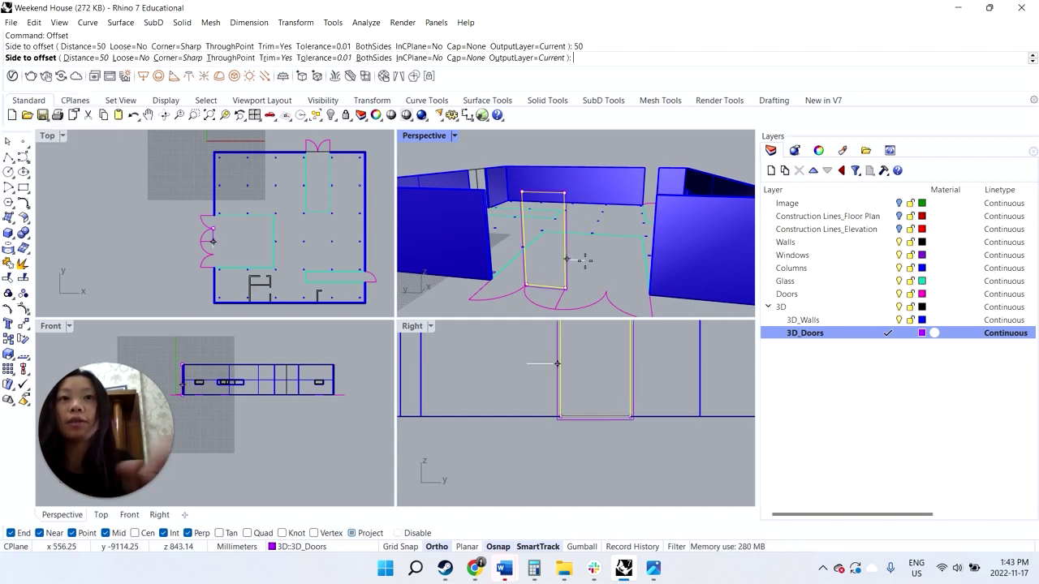
{"action": "left_click", "coordinate": [585, 260]}
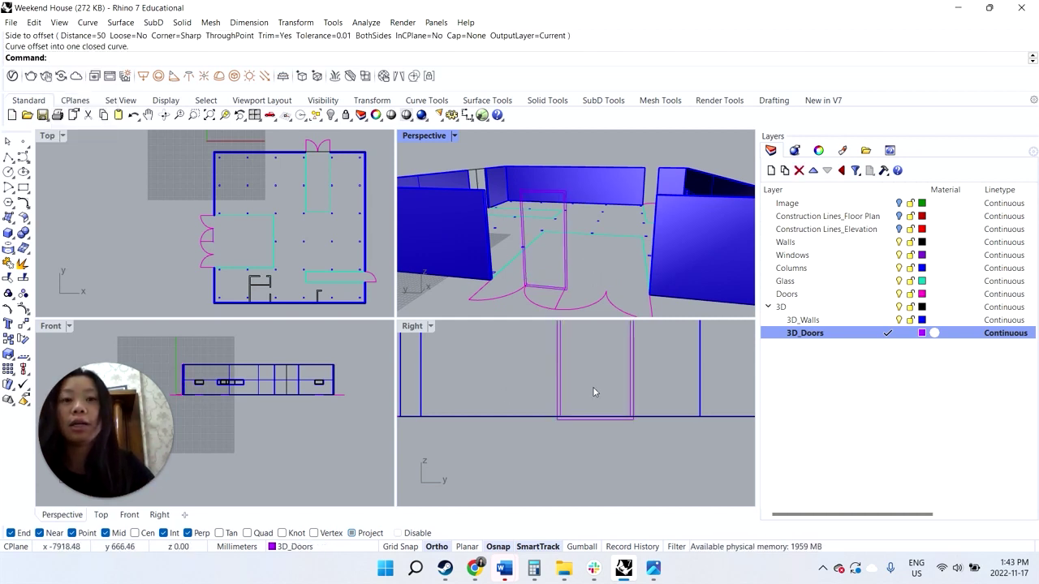
{"action": "right_click_drag", "start_coordinate": [549, 261], "coordinate": [564, 244]}
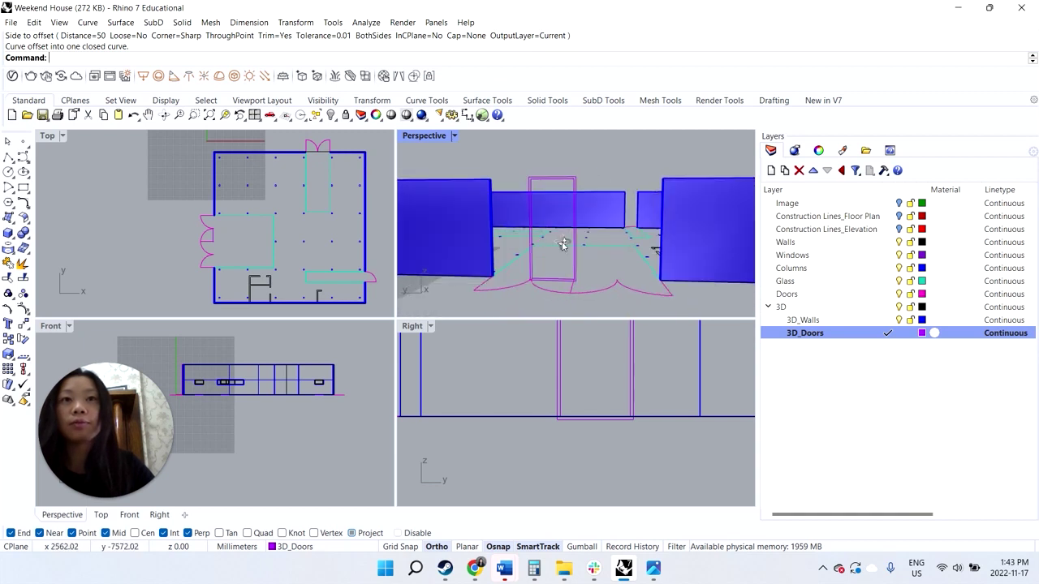
- Examine the doors in the reference photo weekend house_elevation.jpg
{"action": "mouse_move", "coordinate": [653, 568]}
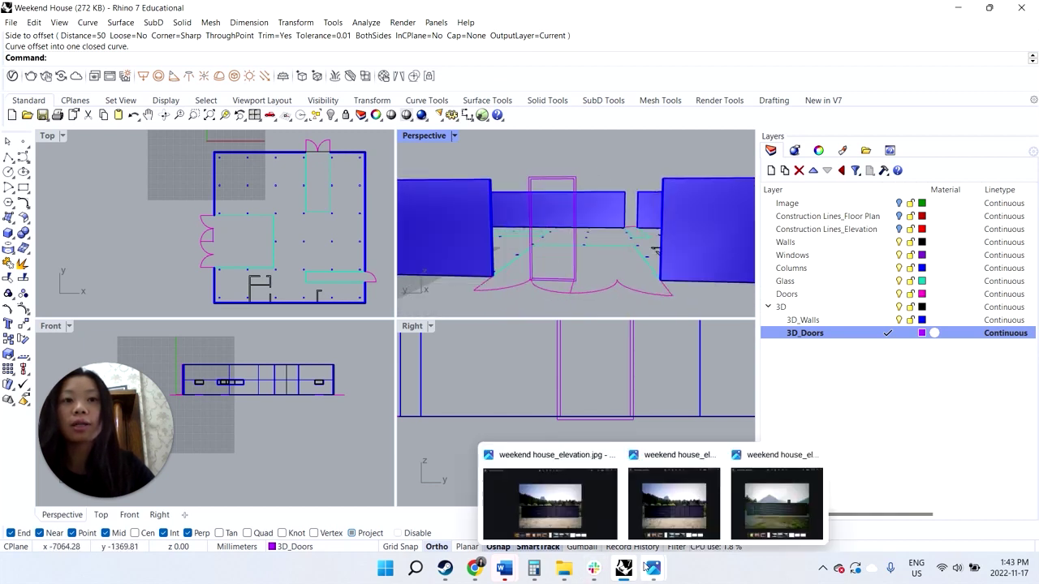
{"action": "left_click", "coordinate": [552, 497]}
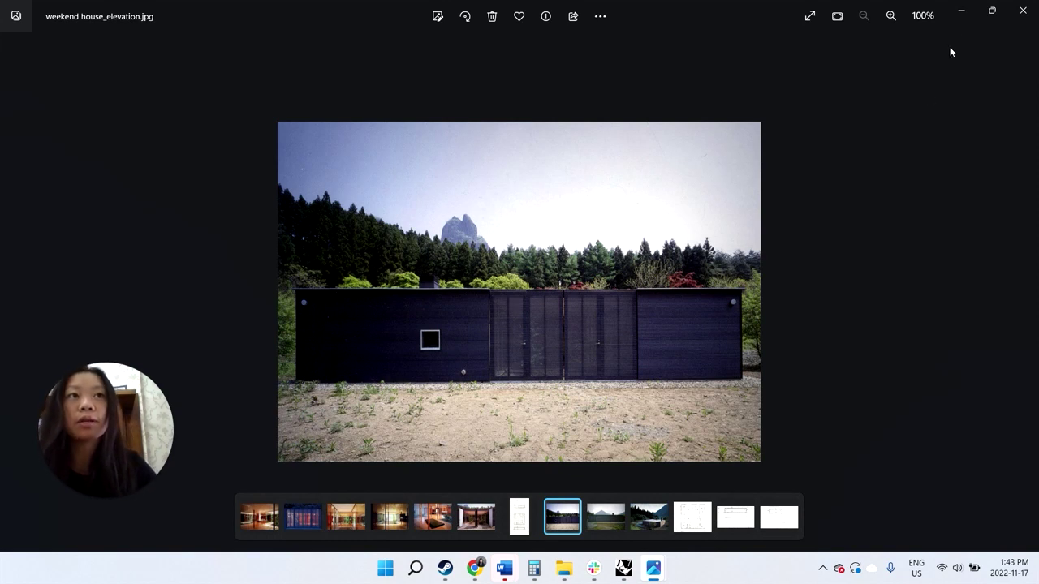
{"action": "left_click", "coordinate": [961, 10]}
{"action": "left_click", "coordinate": [8, 156]}
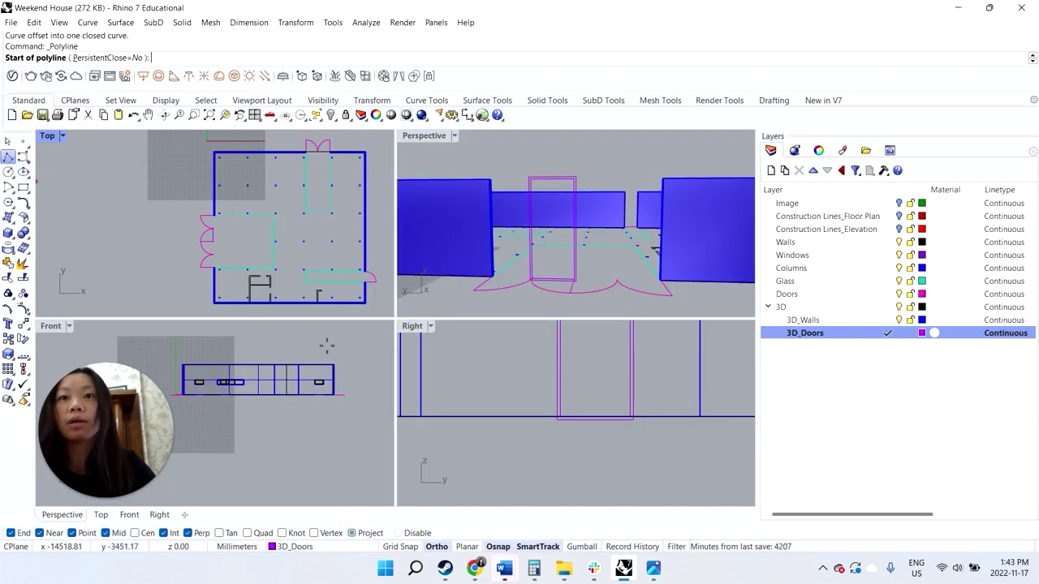
{"action": "scroll", "coordinate": [539, 426], "scroll_direction": "down", "scroll_amount": 5}
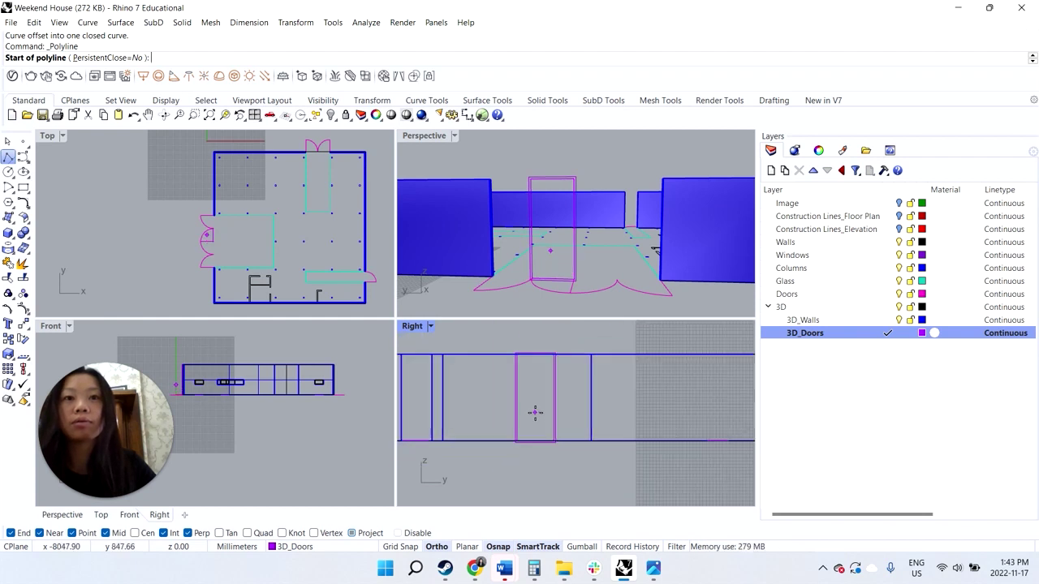
{"action": "key", "text": "Escape"}
{"action": "left_click", "coordinate": [555, 408]}
{"action": "key", "text": "Escape"}
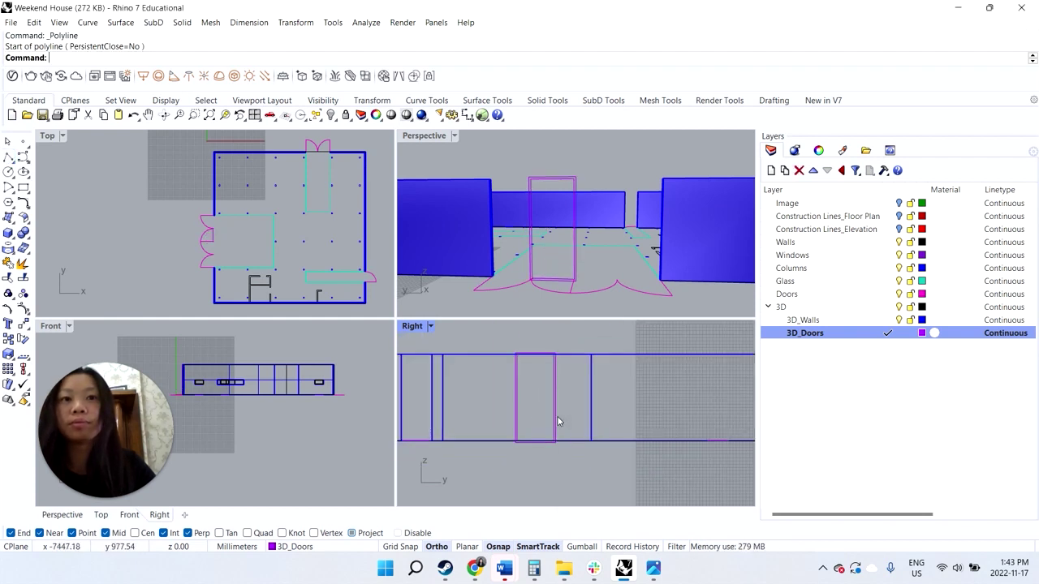
- Delete the outer offset rectangle around the door outline
{"action": "scroll", "coordinate": [556, 421], "scroll_direction": "up", "scroll_amount": 2}
{"action": "left_click", "coordinate": [556, 421]}
{"action": "scroll", "coordinate": [556, 421], "scroll_direction": "up", "scroll_amount": 1}
{"action": "key", "text": "Delete"}
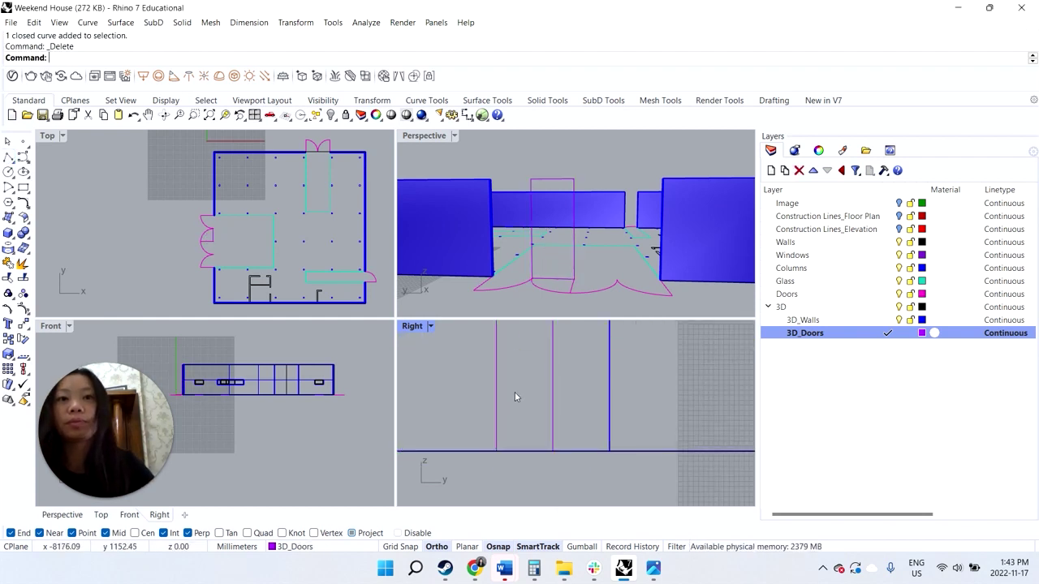
- Offset the door outline 50 mm inward to form the door frame
{"action": "left_click", "coordinate": [554, 435]}
{"action": "type", "text": "offset"}
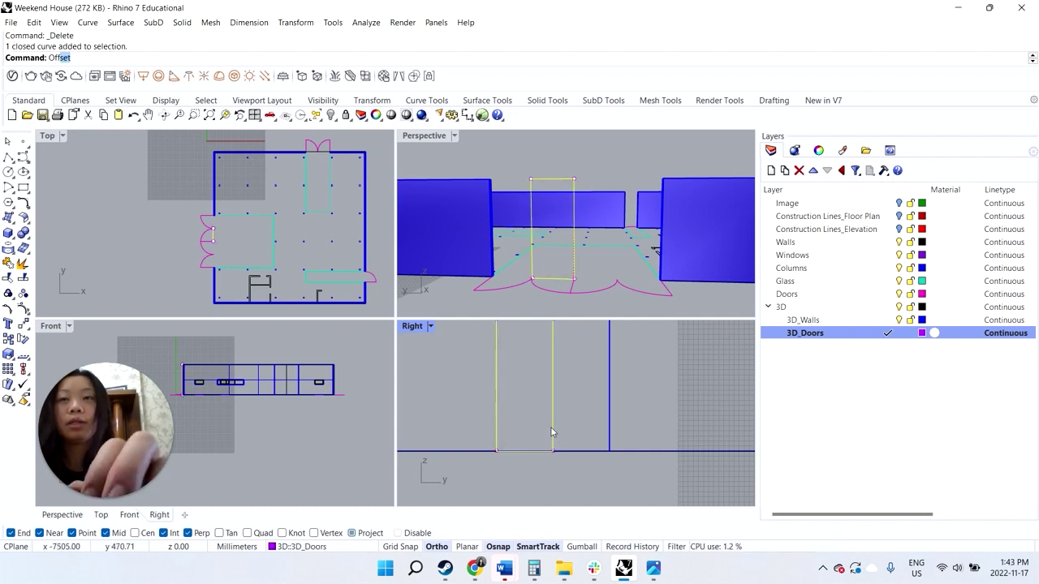
{"action": "key", "text": "Return"}
{"action": "type", "text": "50"}
{"action": "key", "text": "Return"}
{"action": "left_click", "coordinate": [558, 434]}
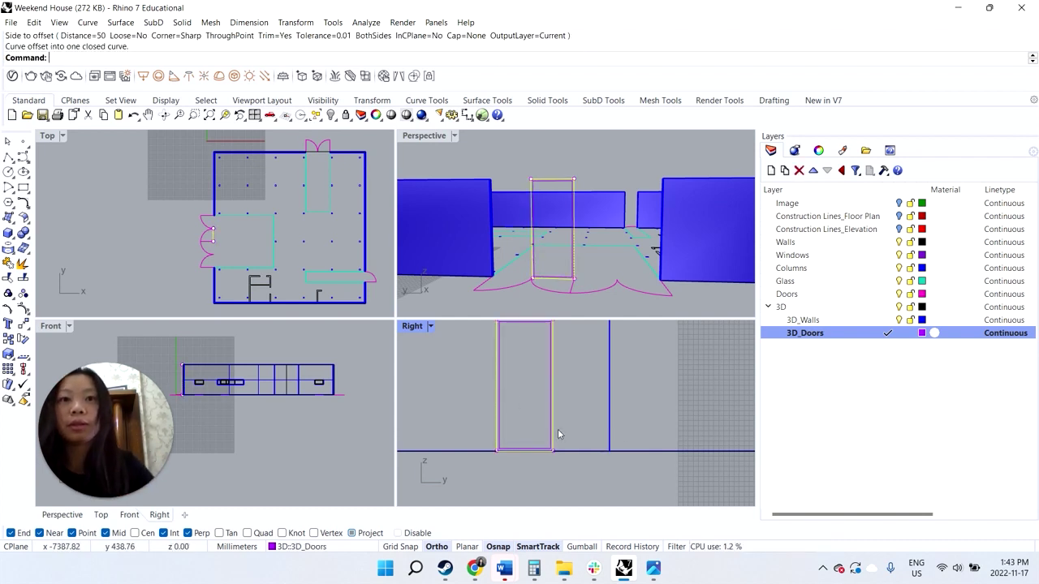
- Draw a vertical polyline about 2500 mm long between the bottom and top midpoints of the inner frame rectangle
{"action": "left_click", "coordinate": [9, 157]}
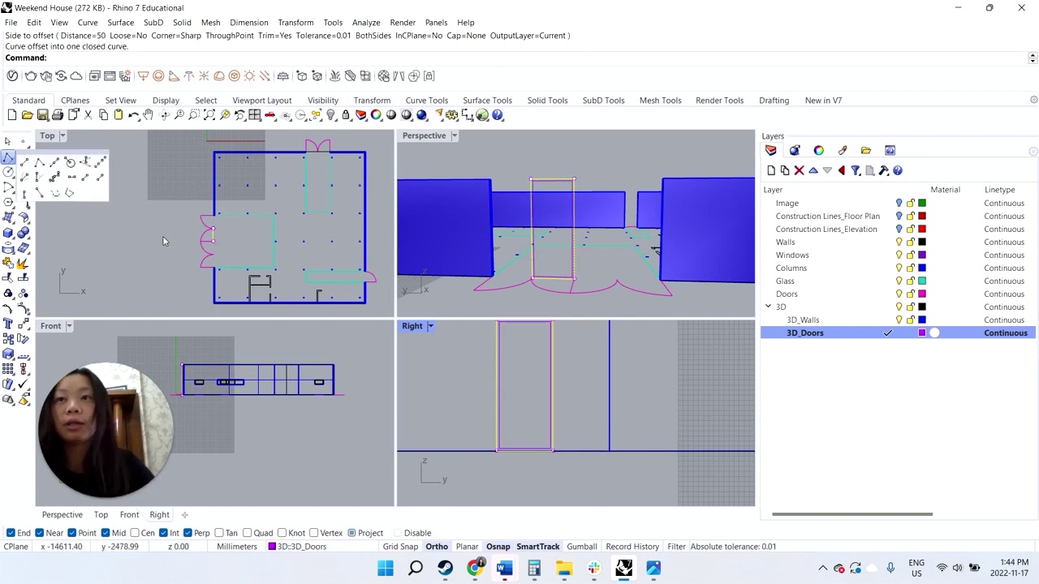
{"action": "left_click", "coordinate": [39, 163]}
{"action": "left_click", "coordinate": [524, 445]}
{"action": "scroll", "coordinate": [525, 438], "scroll_direction": "down", "scroll_amount": 2}
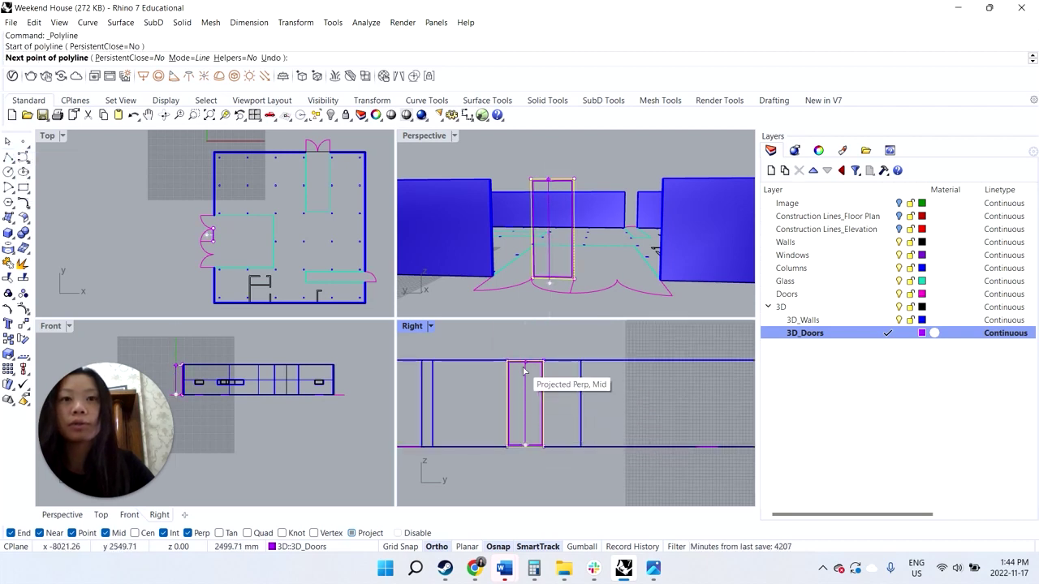
{"action": "left_click", "coordinate": [524, 364]}
{"action": "key", "text": "Return"}
- Offset the door's vertical centre line 25 mm to each side for the mullion
{"action": "scroll", "coordinate": [526, 387], "scroll_direction": "up", "scroll_amount": 2}
{"action": "left_click", "coordinate": [525, 387]}
{"action": "type", "text": "Offset"}
{"action": "key", "text": "Return"}
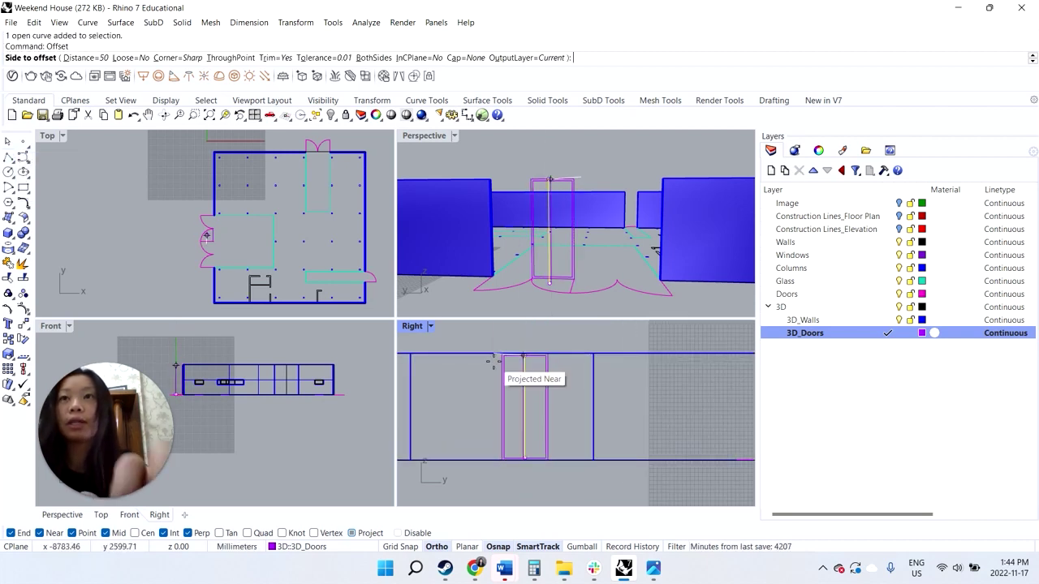
{"action": "type", "text": "25"}
{"action": "key", "text": "Return"}
{"action": "scroll", "coordinate": [504, 367], "scroll_direction": "up", "scroll_amount": 2}
{"action": "left_click", "coordinate": [507, 372]}
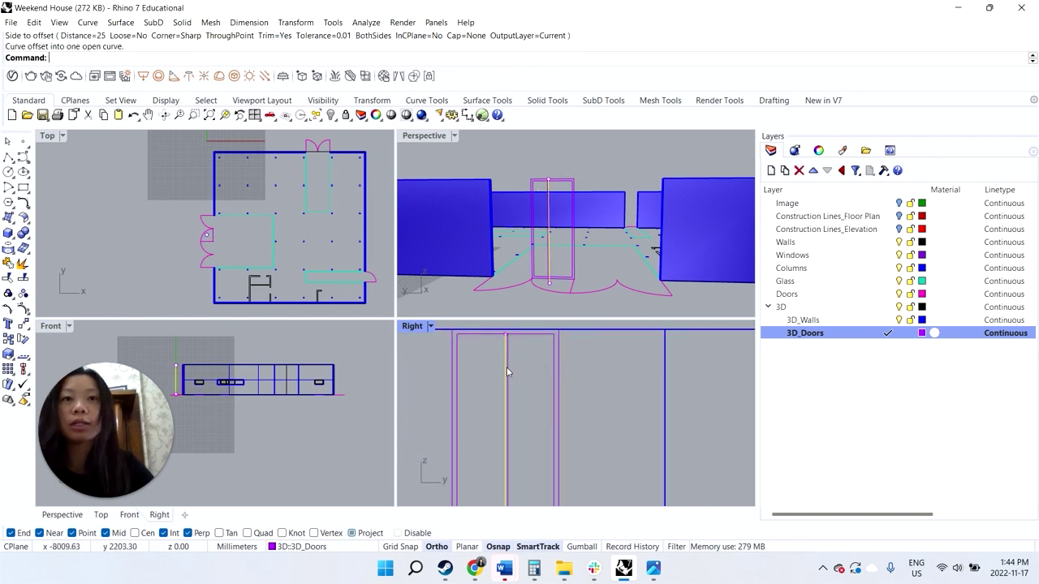
- Delete the original centre line between the two offset mullion lines
{"action": "left_click", "coordinate": [505, 372]}
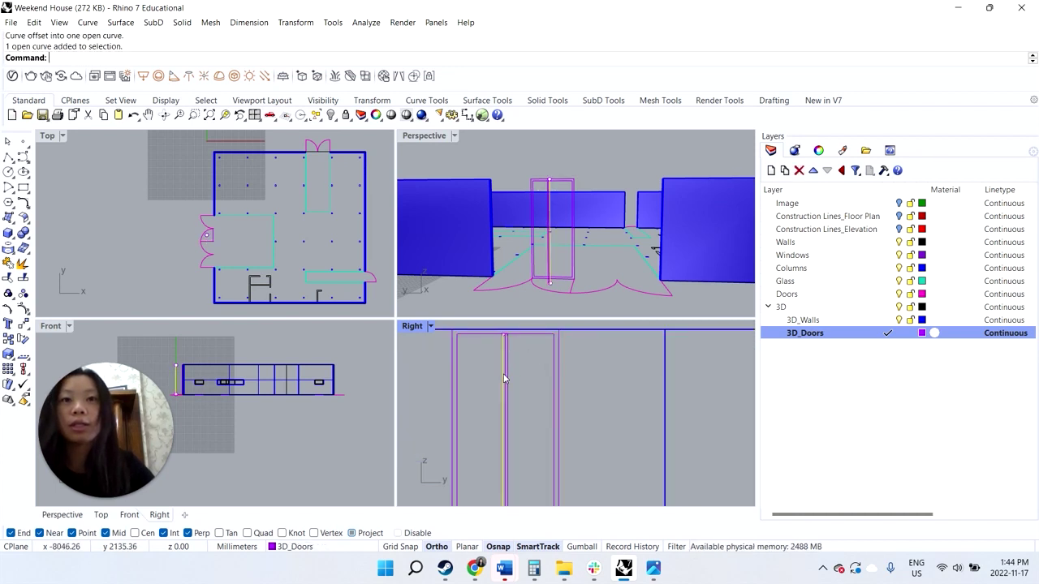
{"action": "scroll", "coordinate": [505, 372], "scroll_direction": "up", "scroll_amount": 1}
{"action": "left_click", "coordinate": [505, 372]}
{"action": "left_click", "coordinate": [543, 403]}
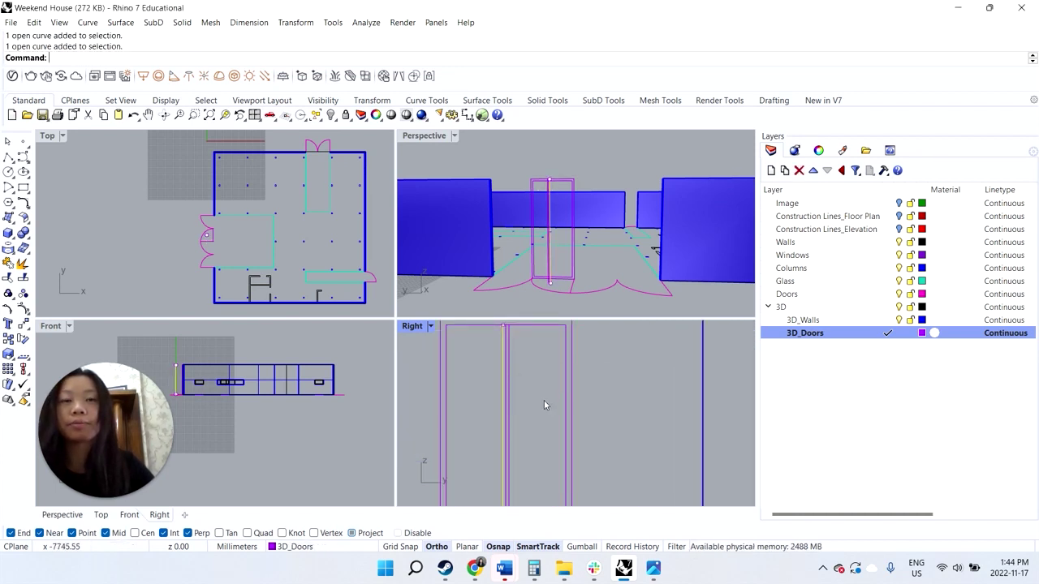
{"action": "key", "text": "Delete"}
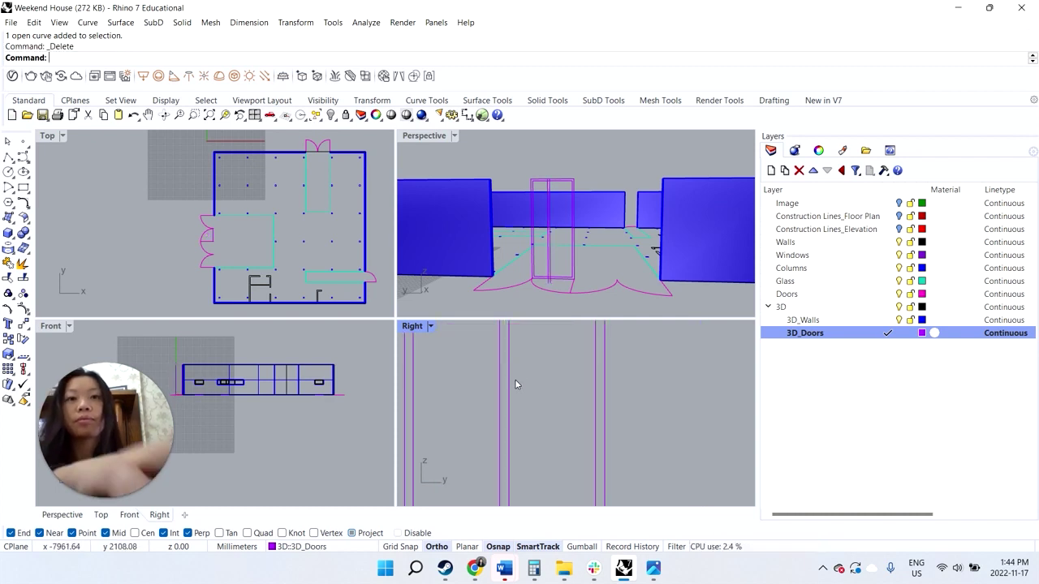
- Extrude the two frame rectangles and two mullion lines by 25 mm with the Solid option on
{"action": "scroll", "coordinate": [523, 379], "scroll_direction": "down", "scroll_amount": 2}
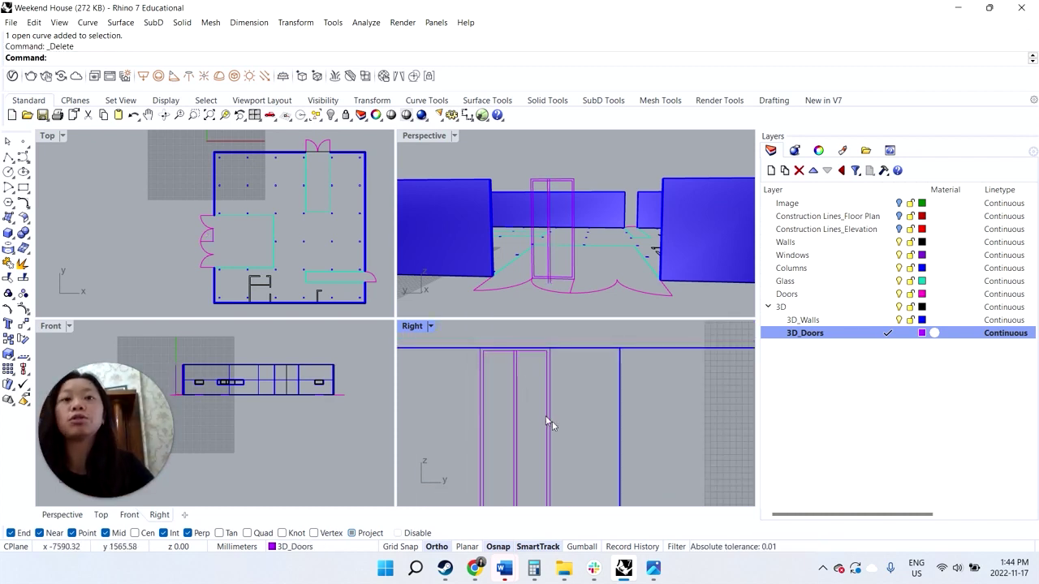
{"action": "left_click_drag", "start_coordinate": [466, 410], "coordinate": [467, 410]}
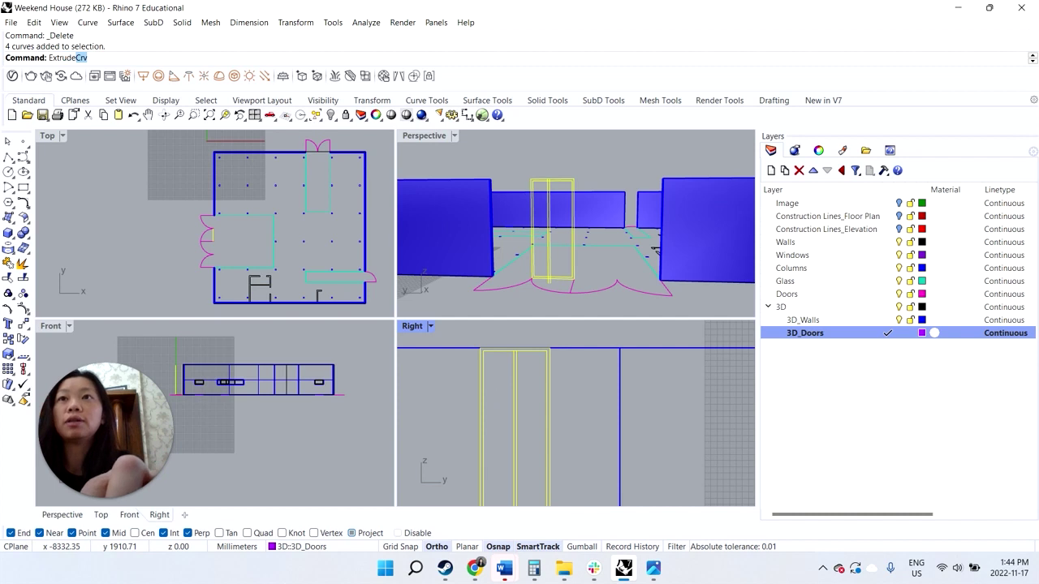
{"action": "key", "text": "Return"}
{"action": "type", "text": "25"}
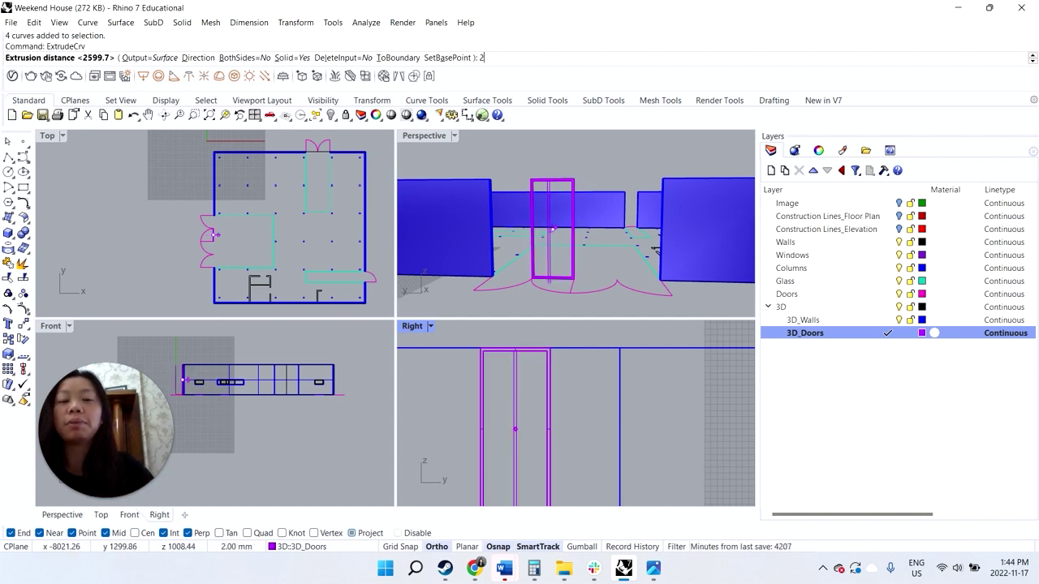
{"action": "key", "text": "Return"}
{"action": "left_click", "coordinate": [562, 227]}
{"action": "right_click_drag", "start_coordinate": [562, 227], "coordinate": [492, 235]}
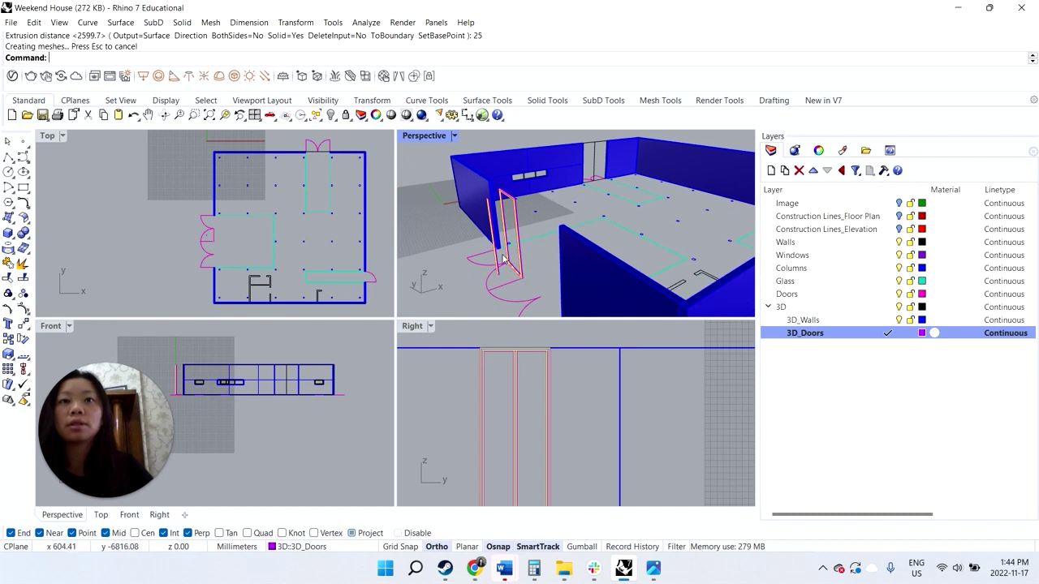
- Move the two mullion lines and their extrusions from the construction position onto the middle of the door frame
{"action": "scroll", "coordinate": [503, 258], "scroll_direction": "up", "scroll_amount": 3}
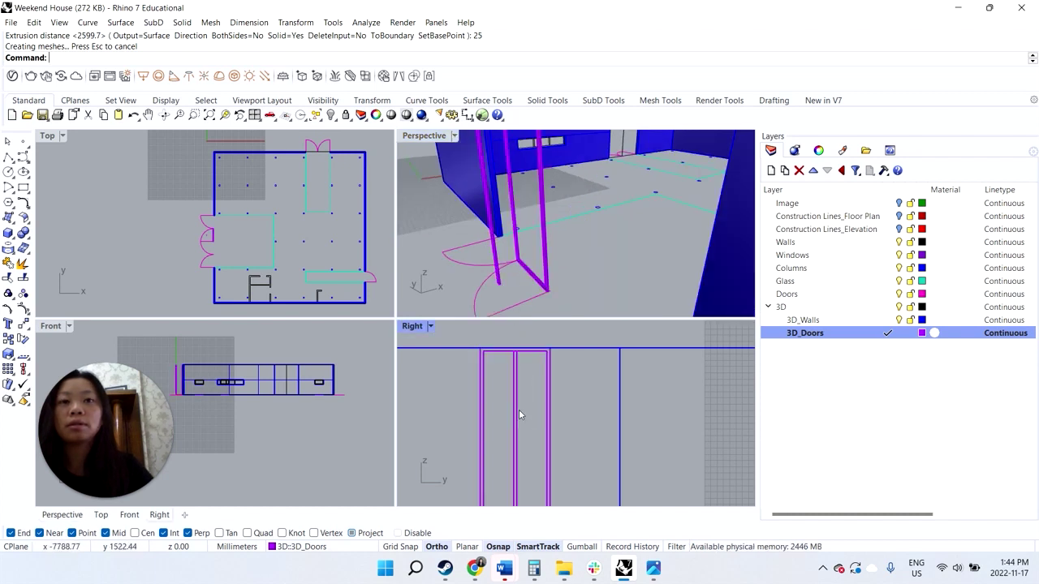
{"action": "left_click_drag", "start_coordinate": [519, 409], "coordinate": [474, 373]}
{"action": "type", "text": "move"}
{"action": "key", "text": "Return"}
{"action": "scroll", "coordinate": [225, 242], "scroll_direction": "up", "scroll_amount": 12}
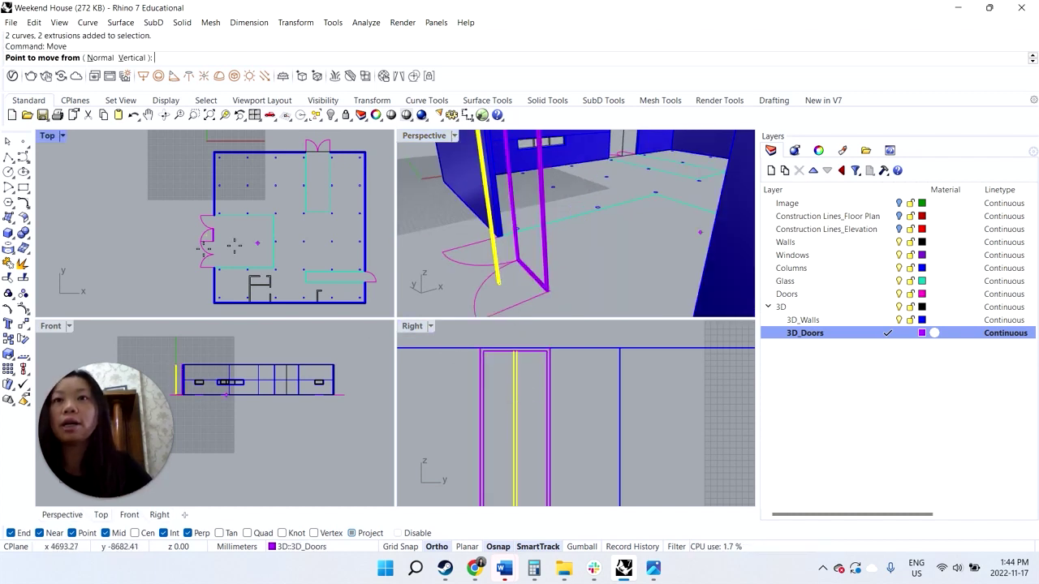
{"action": "left_click", "coordinate": [207, 215]}
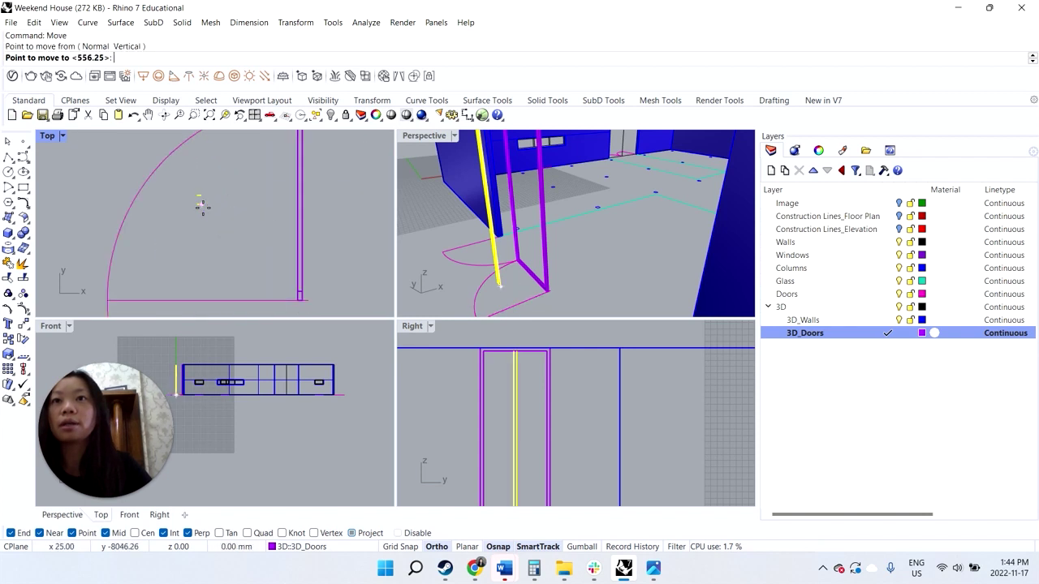
{"action": "left_click", "coordinate": [353, 224]}
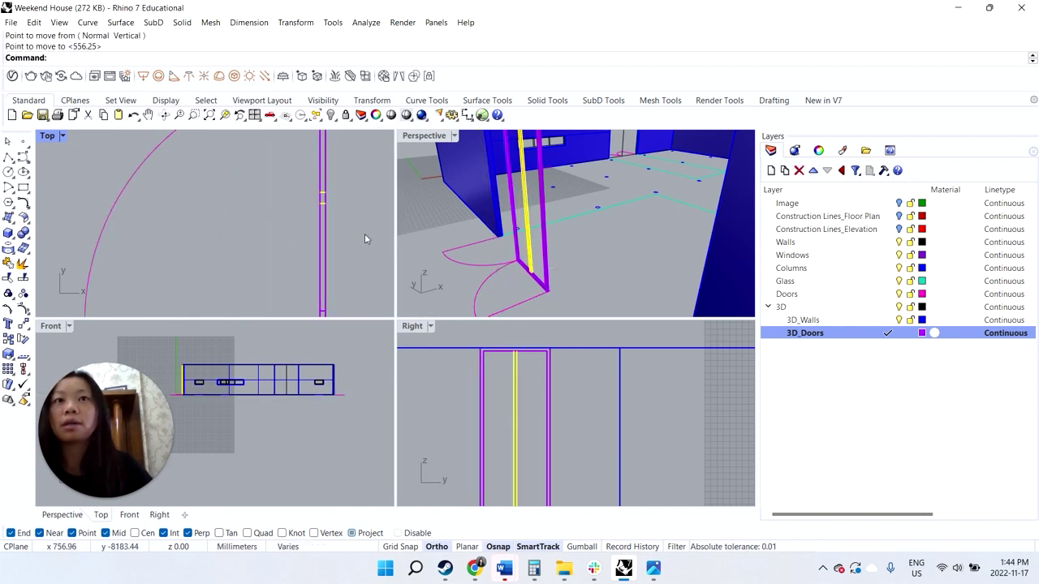
{"action": "key", "text": "Escape"}
- Delete the open mullion extrusions inside the door frame, keeping the two mullion lines
{"action": "scroll", "coordinate": [538, 284], "scroll_direction": "up", "scroll_amount": 8}
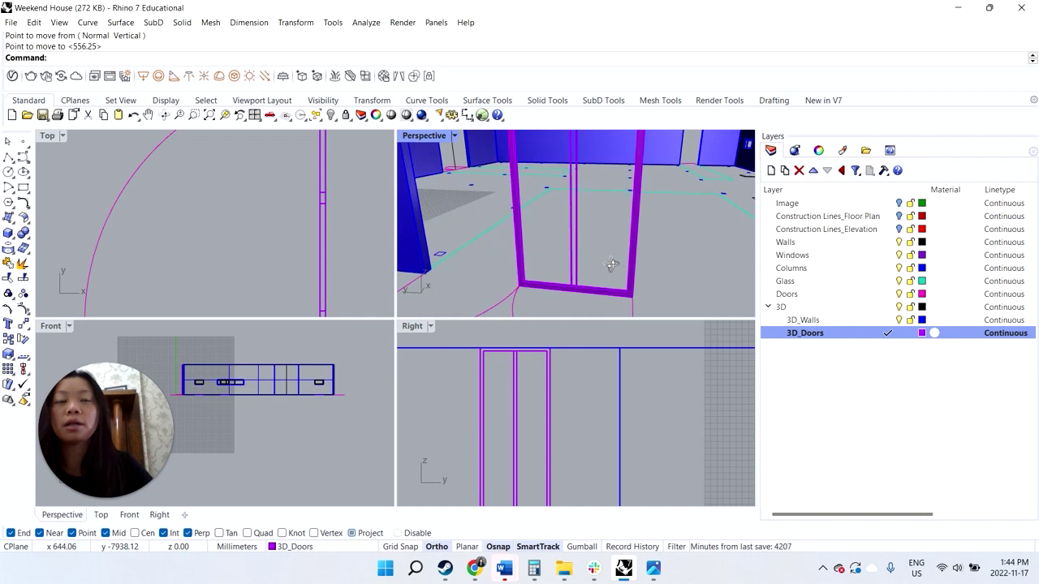
{"action": "right_click_drag", "start_coordinate": [612, 265], "coordinate": [595, 269]}
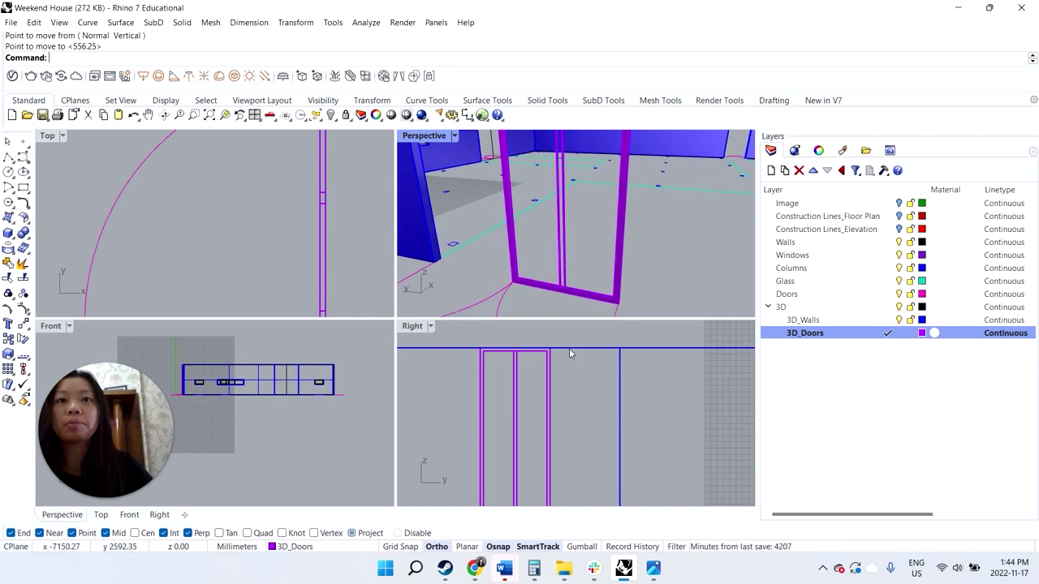
{"action": "left_click", "coordinate": [567, 274]}
{"action": "left_click", "coordinate": [597, 301]}
{"action": "scroll", "coordinate": [570, 272], "scroll_direction": "up", "scroll_amount": 2}
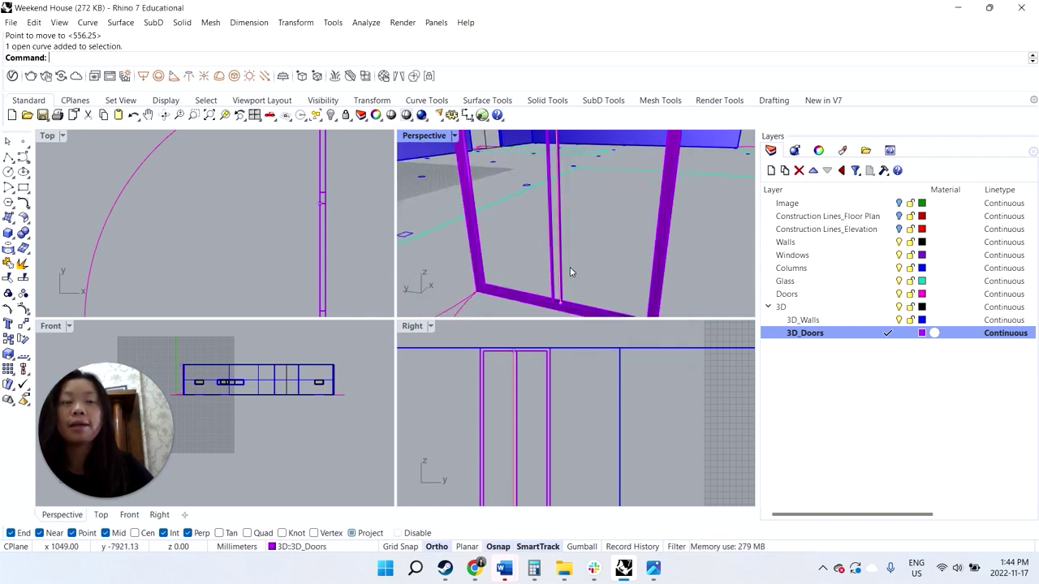
{"action": "scroll", "coordinate": [566, 279], "scroll_direction": "up", "scroll_amount": 2}
{"action": "left_click", "coordinate": [565, 279]}
{"action": "key", "text": "Delete"}
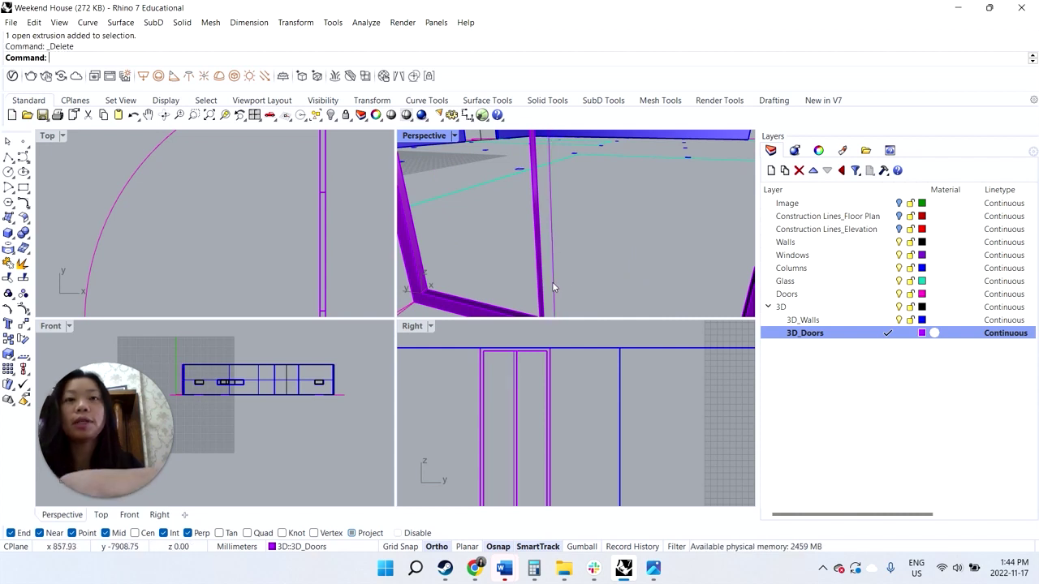
- Draw a closed mullion rectangle between the two centre lines, spanning the inner frame from top to bottom
{"action": "left_click", "coordinate": [24, 188]}
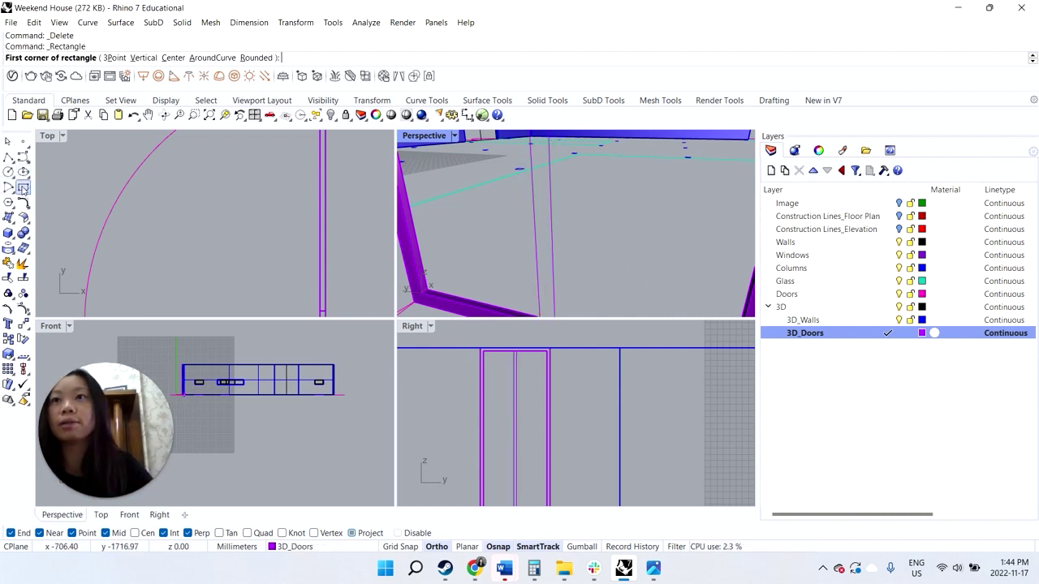
{"action": "left_click", "coordinate": [515, 351]}
{"action": "scroll", "coordinate": [522, 381], "scroll_direction": "down", "scroll_amount": 2}
{"action": "scroll", "coordinate": [522, 381], "scroll_direction": "up", "scroll_amount": 2}
{"action": "left_click", "coordinate": [522, 442]}
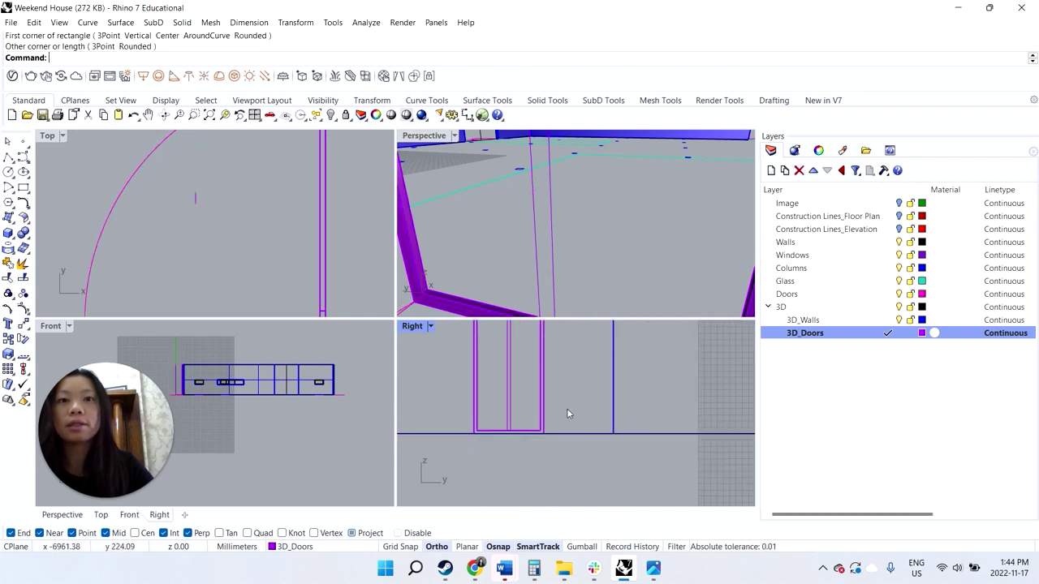
- Move the mullion rectangle from its end point onto the outer face of the door frame in plan
{"action": "left_click", "coordinate": [195, 203]}
{"action": "type", "text": "m"}
{"action": "key", "text": "Return"}
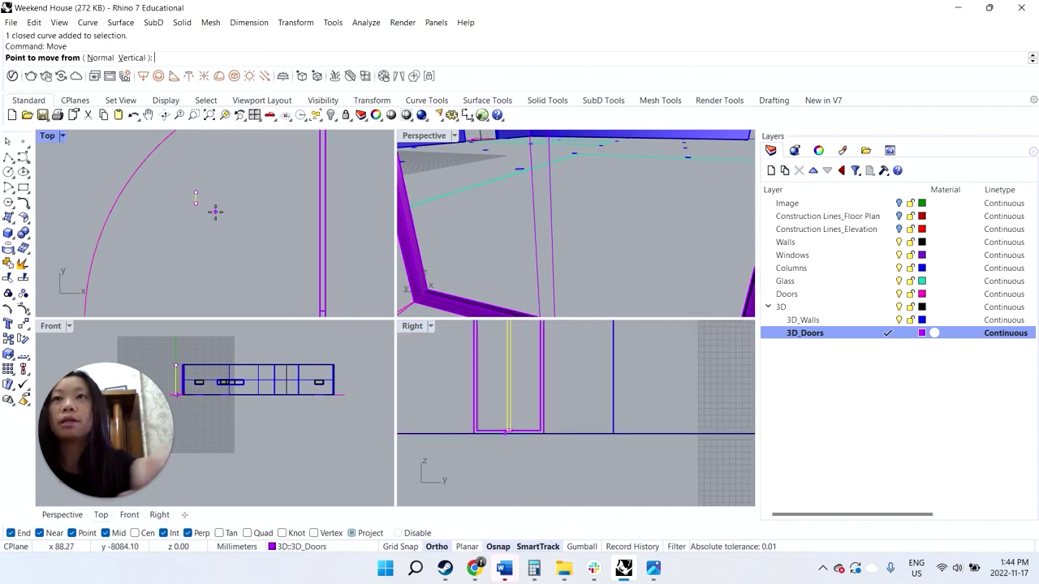
{"action": "left_click", "coordinate": [196, 202]}
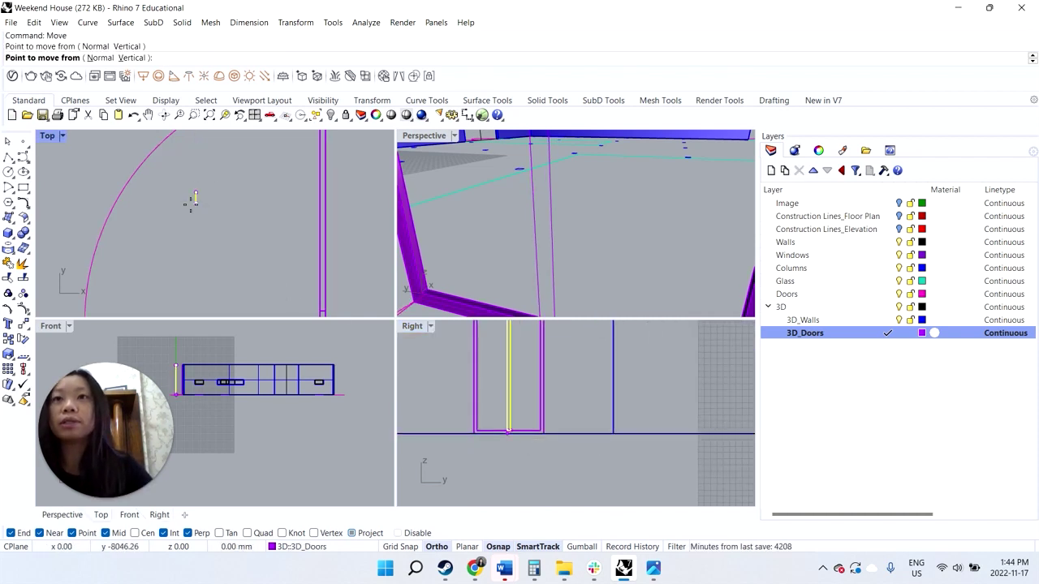
{"action": "left_click", "coordinate": [320, 203]}
- Extrude the mullion rectangle by 25 mm as a solid
{"action": "scroll", "coordinate": [471, 239], "scroll_direction": "down", "scroll_amount": 3}
{"action": "type", "text": "ExtrudeCrv"}
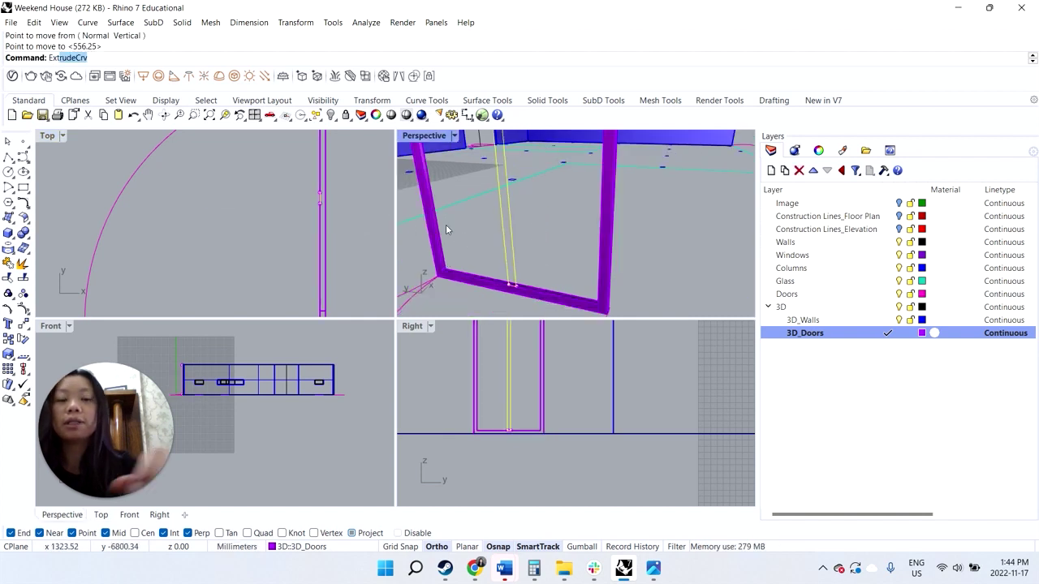
{"action": "key", "text": "Return"}
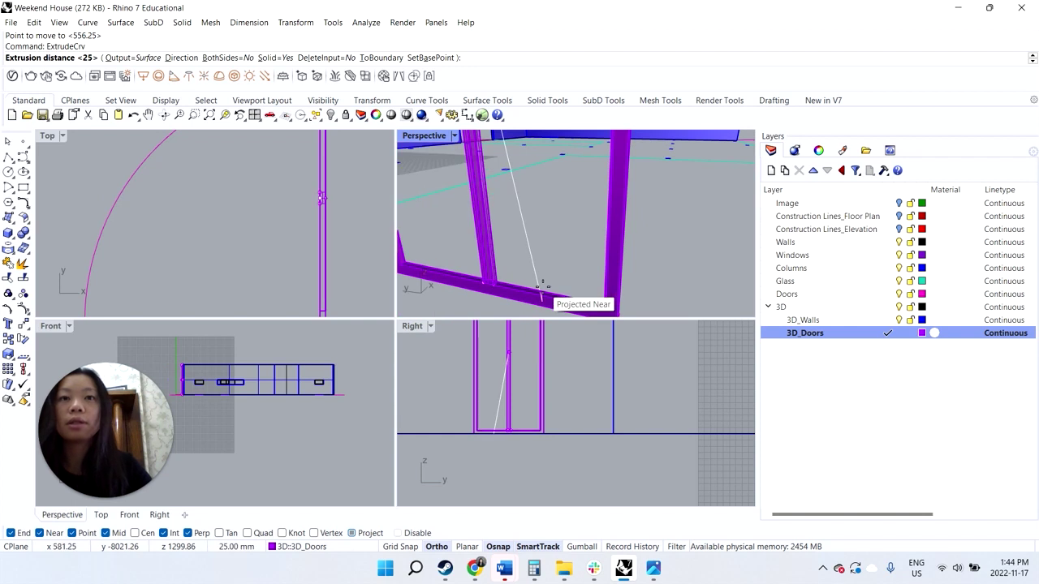
{"action": "type", "text": "25"}
{"action": "key", "text": "Return"}
{"action": "scroll", "coordinate": [546, 249], "scroll_direction": "down", "scroll_amount": 3}
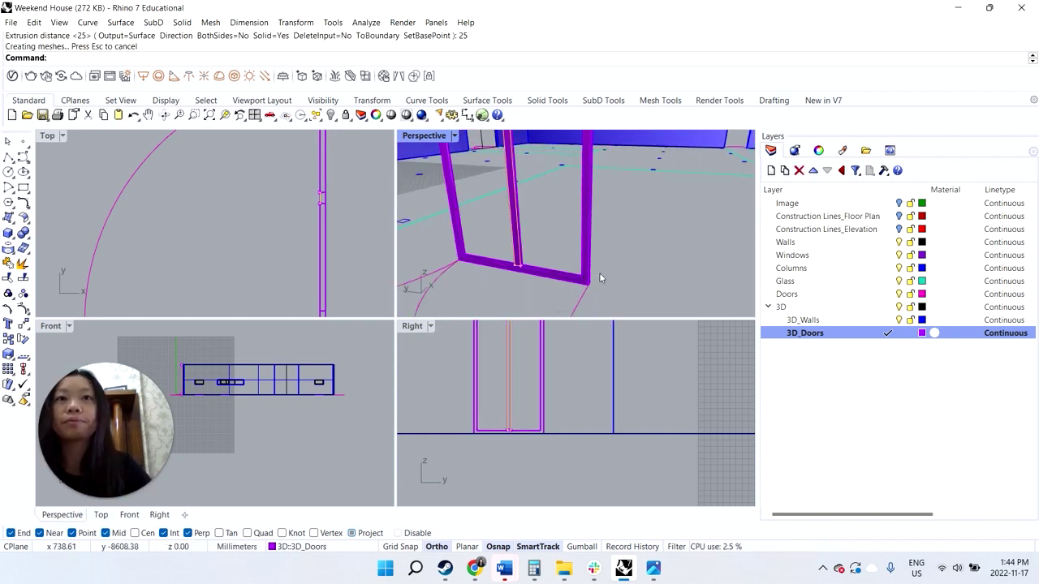
{"action": "left_click", "coordinate": [583, 268]}
{"action": "left_click", "coordinate": [512, 244]}
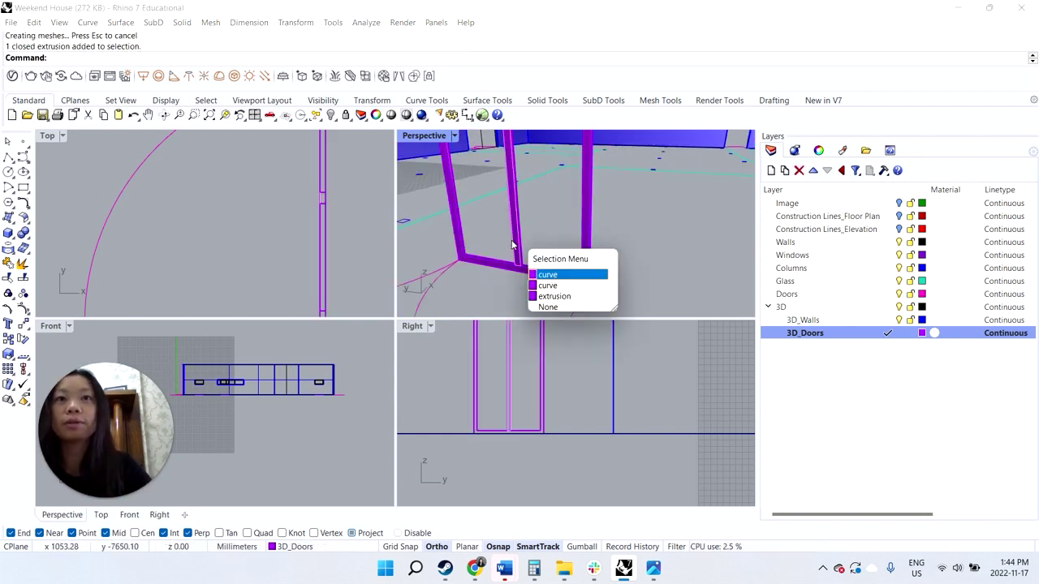
{"action": "left_click", "coordinate": [549, 219]}
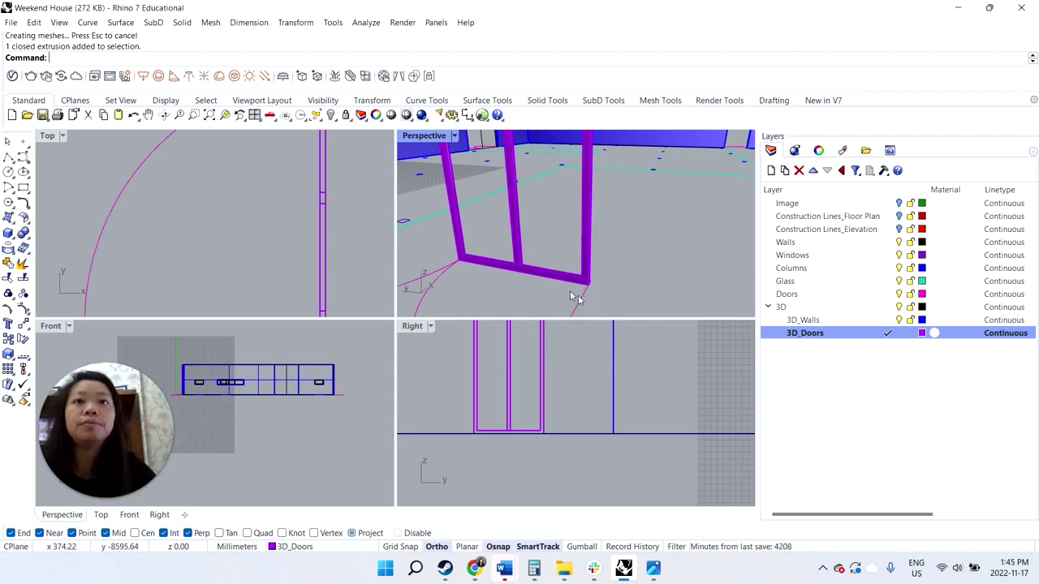
- Rename the 3D_Doors layer to 3D_DoorFrame
{"action": "scroll", "coordinate": [543, 279], "scroll_direction": "down", "scroll_amount": 5}
{"action": "scroll", "coordinate": [536, 249], "scroll_direction": "up", "scroll_amount": 2}
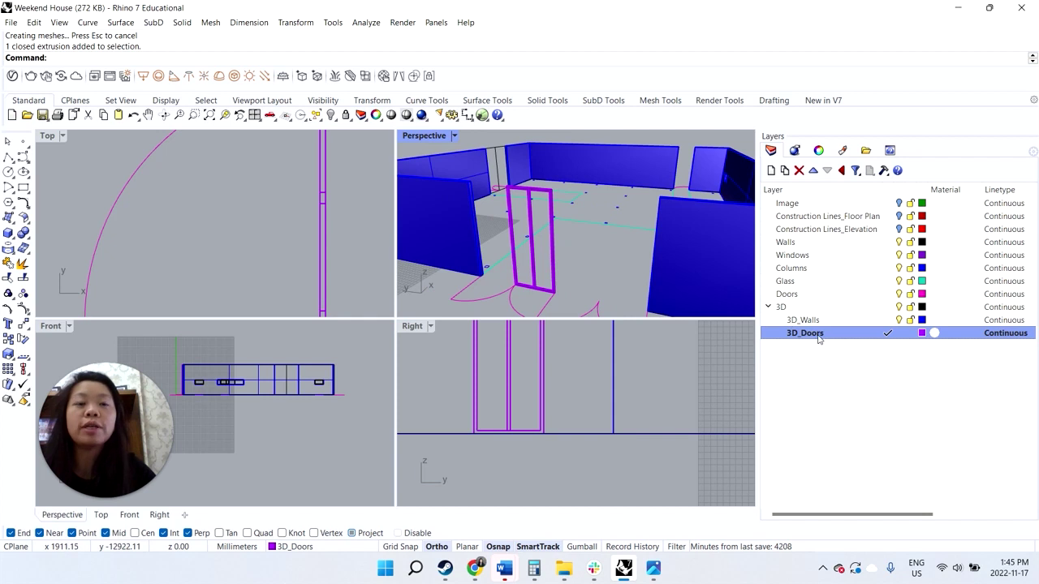
{"action": "right_click", "coordinate": [819, 340]}
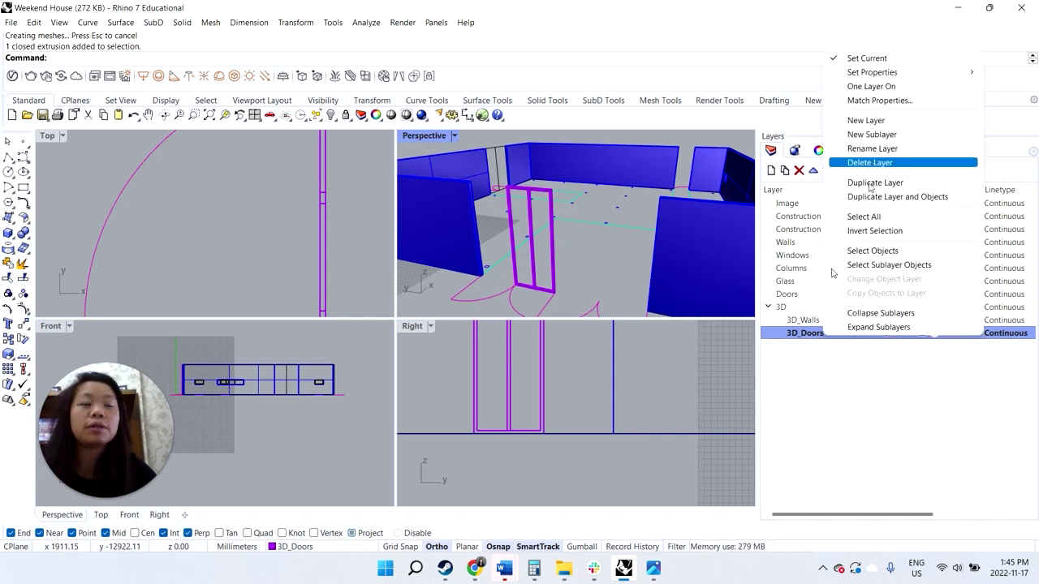
{"action": "left_click", "coordinate": [819, 333]}
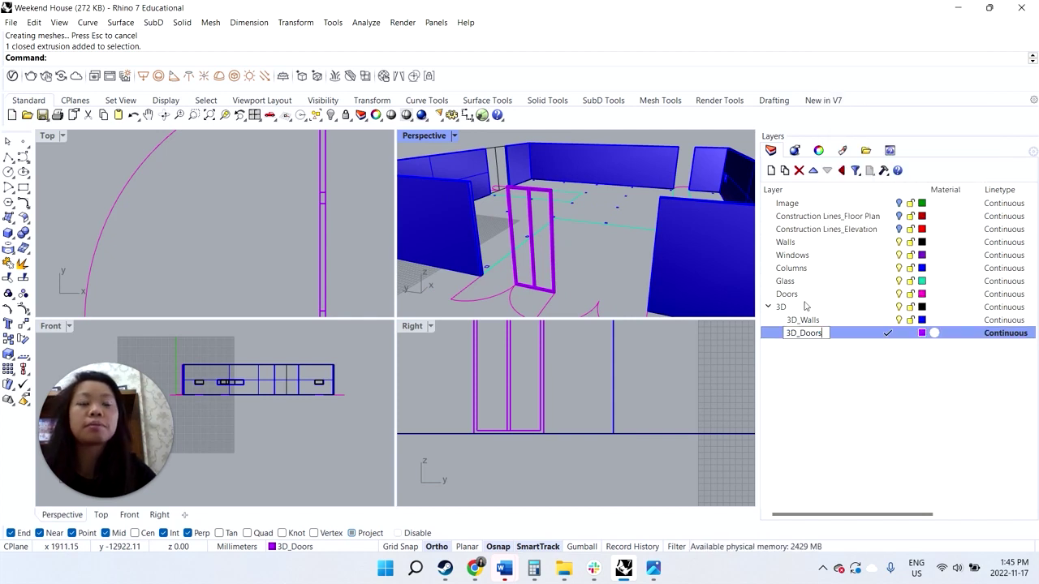
{"action": "type", "text": "Frame"}
{"action": "key", "text": "Return"}
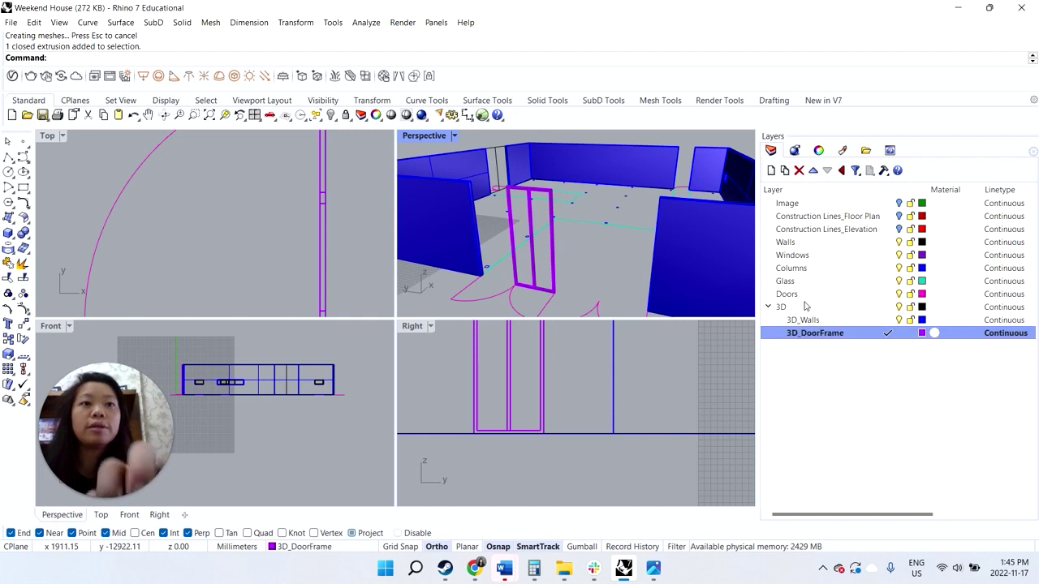
- Add a layer named 3D_DoorPanes directly under the 3D parent layer, beside 3D_DoorFrame
{"action": "left_click", "coordinate": [785, 172]}
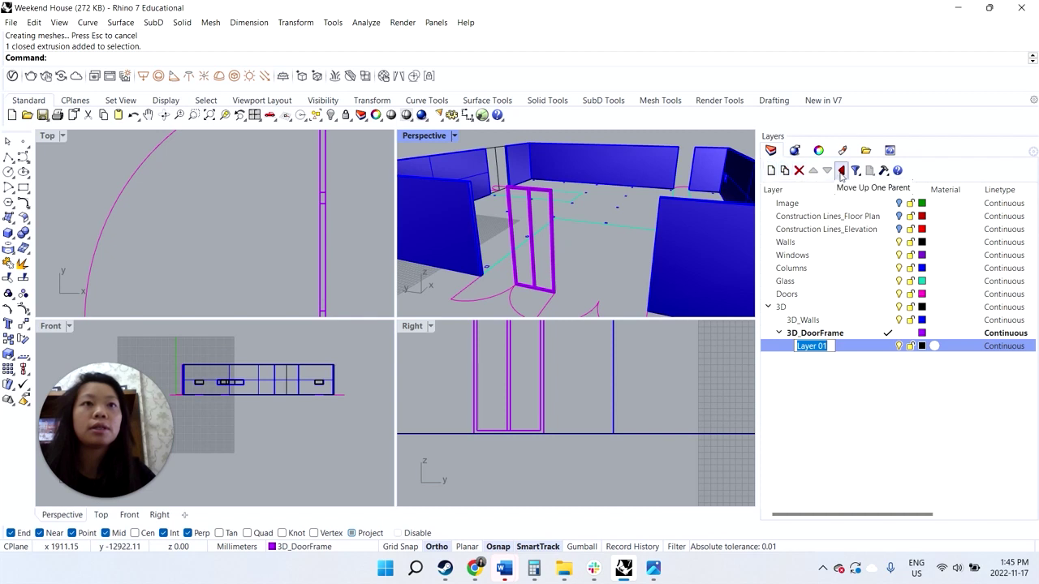
{"action": "key", "text": "Return"}
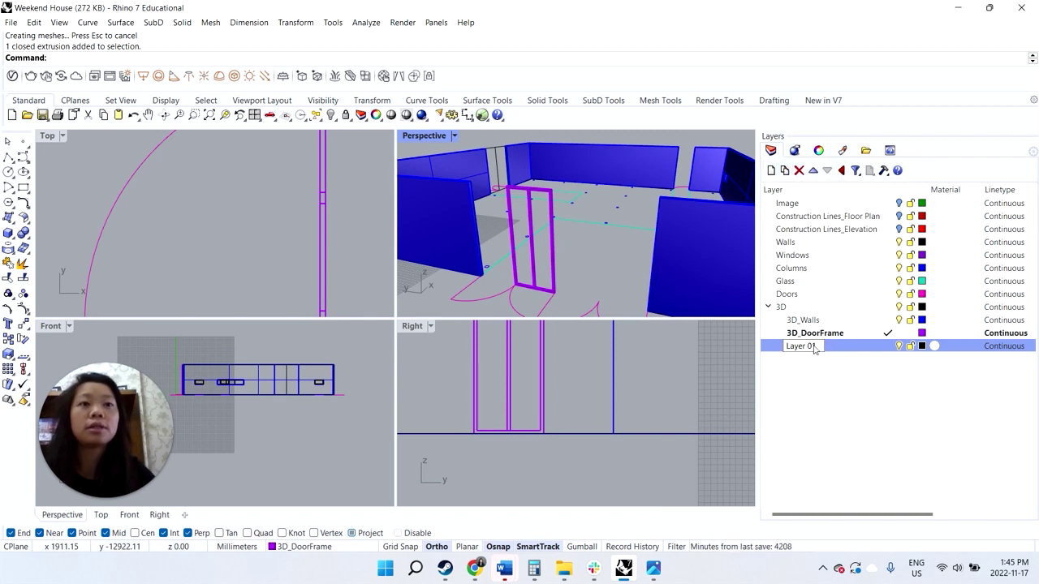
{"action": "type", "text": "3D_"}
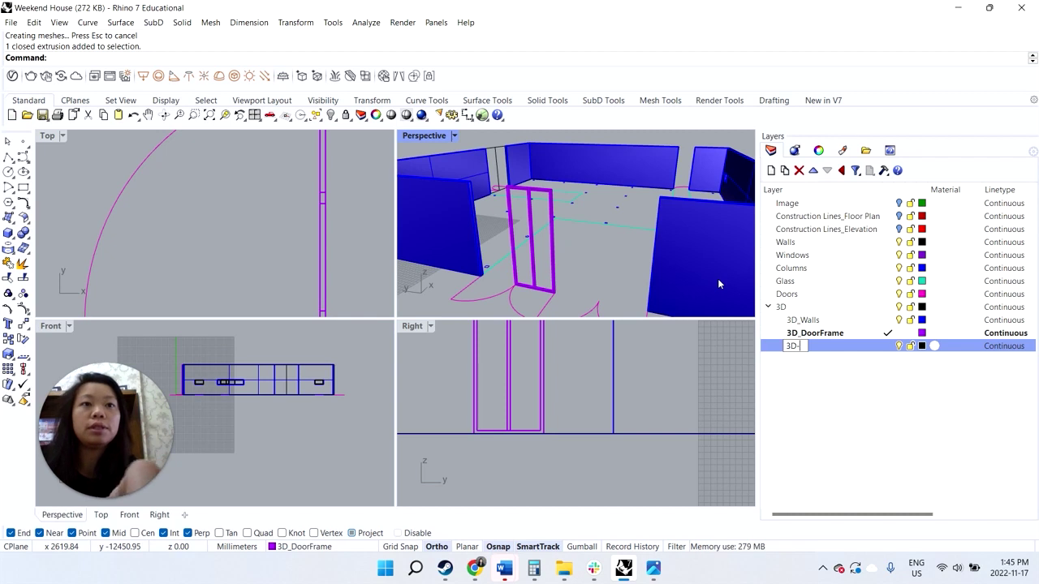
{"action": "type", "text": "Door"}
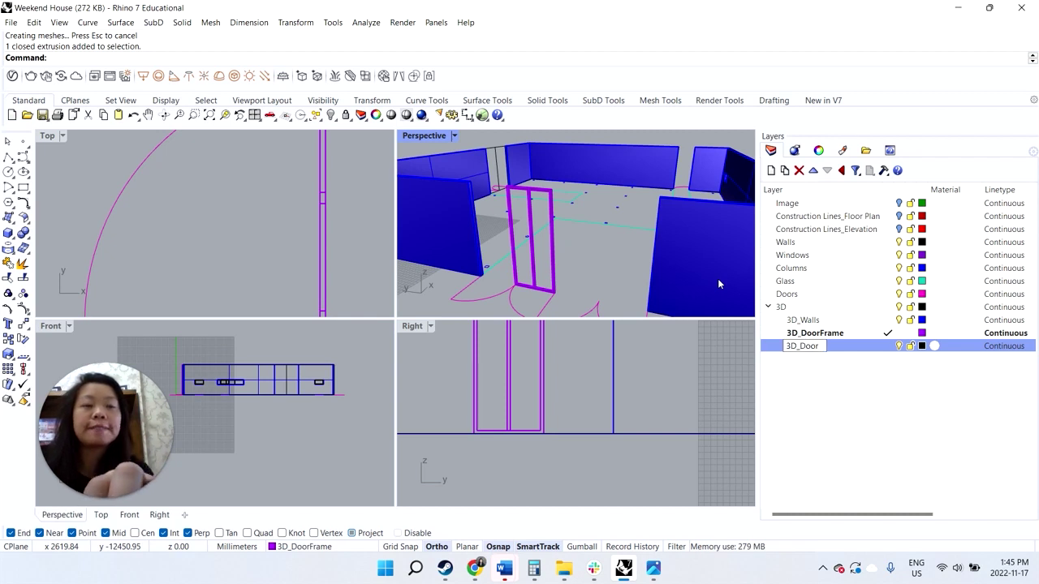
{"action": "type", "text": "Panes"}
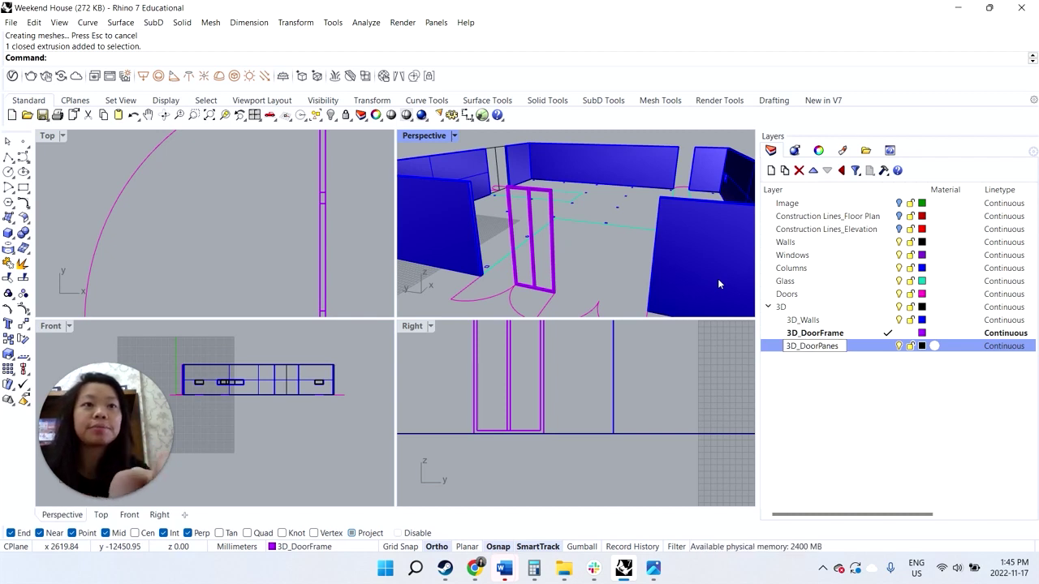
{"action": "key", "text": "Return"}
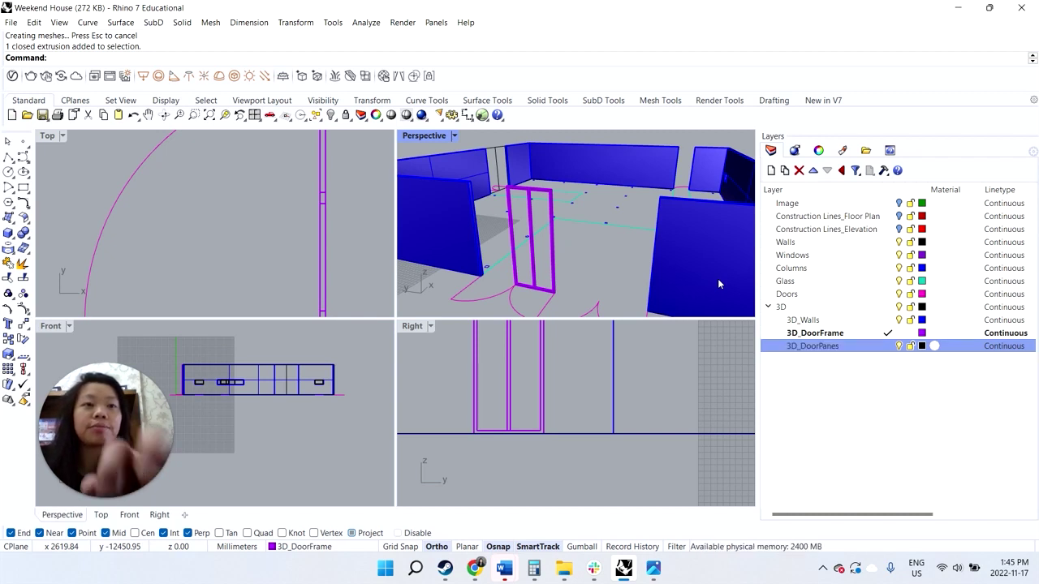
- Set the 3D_DoorPanes layer colour to magenta (R 255, G 0, B 224) and make the layer current
{"action": "left_click", "coordinate": [922, 347]}
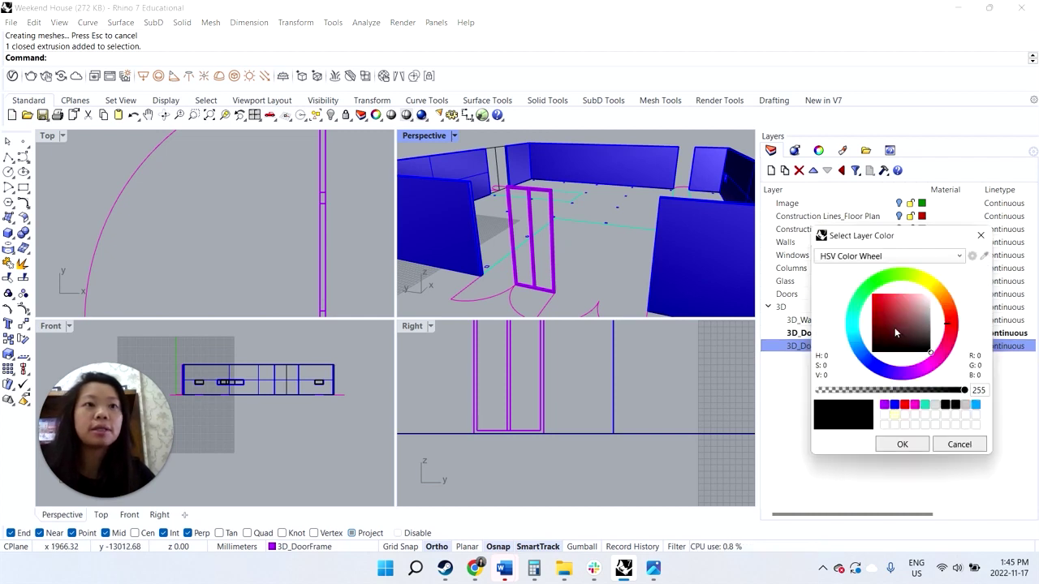
{"action": "left_click_drag", "start_coordinate": [905, 369], "coordinate": [925, 376]}
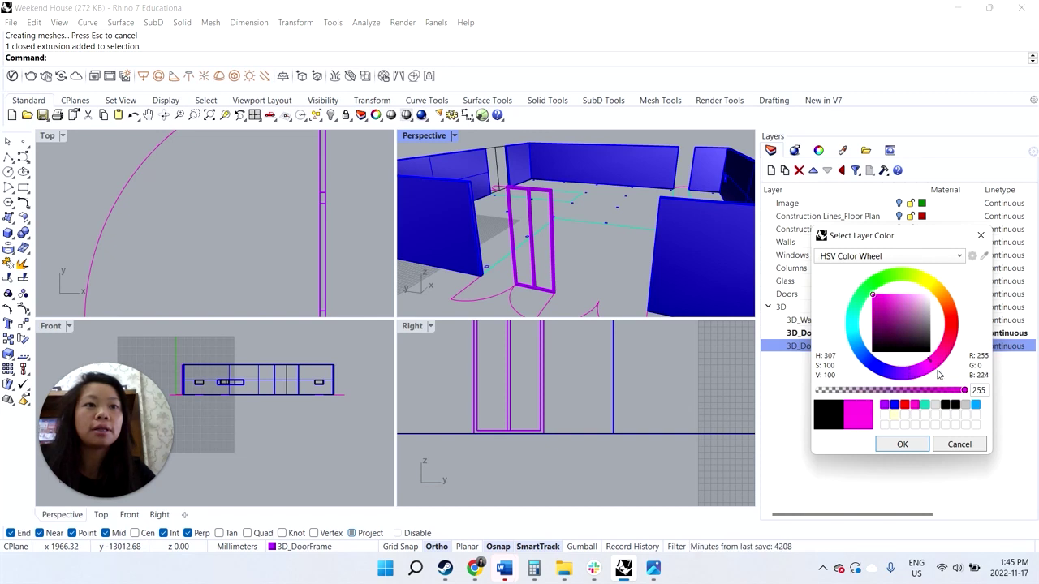
{"action": "left_click", "coordinate": [922, 448]}
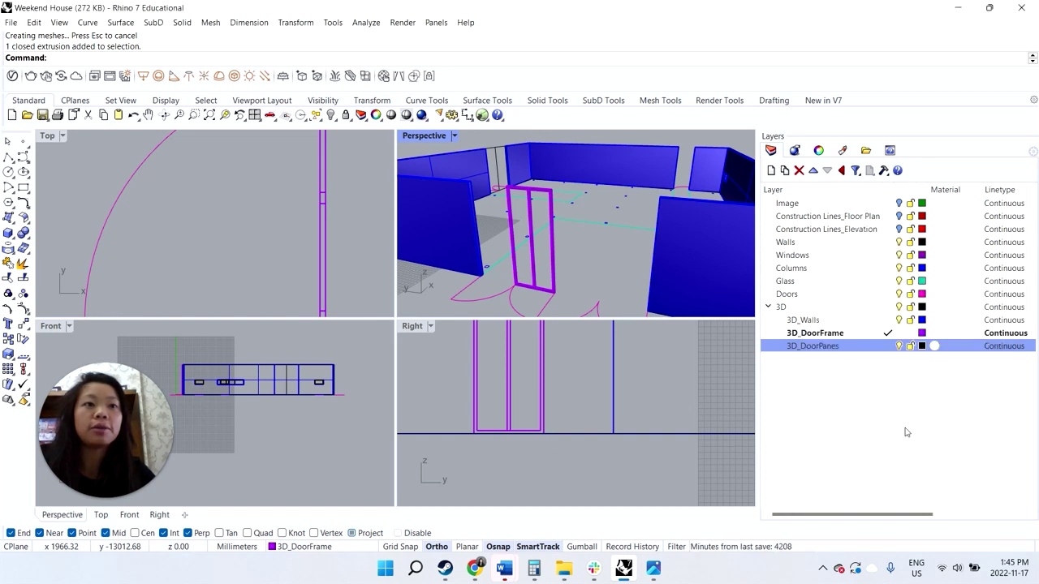
{"action": "left_click", "coordinate": [889, 346]}
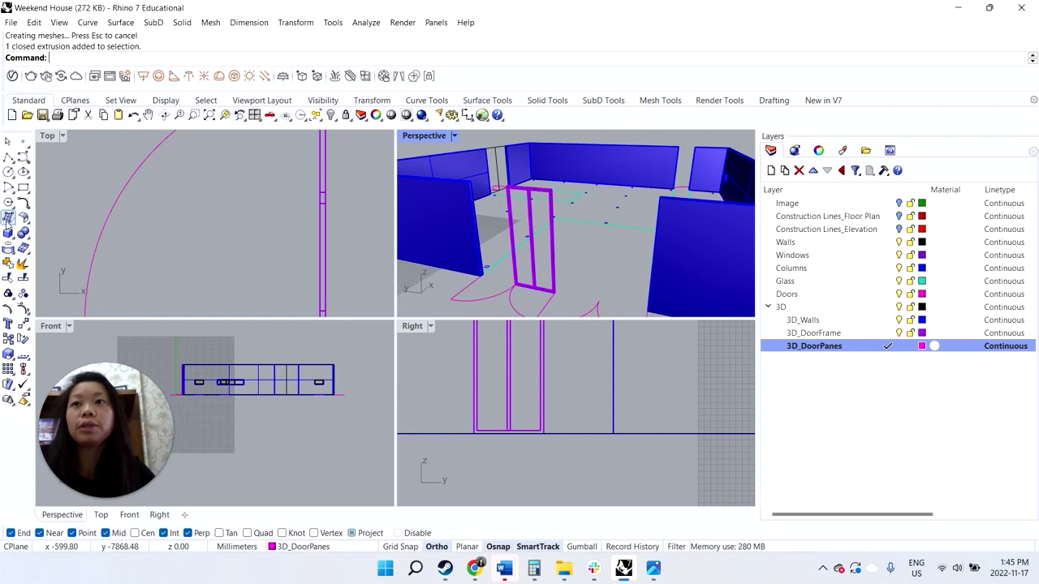
- Draw a pane rectangle filling the opening between the door's left inner frame edge and the mullion, and select it
{"action": "left_click", "coordinate": [23, 188]}
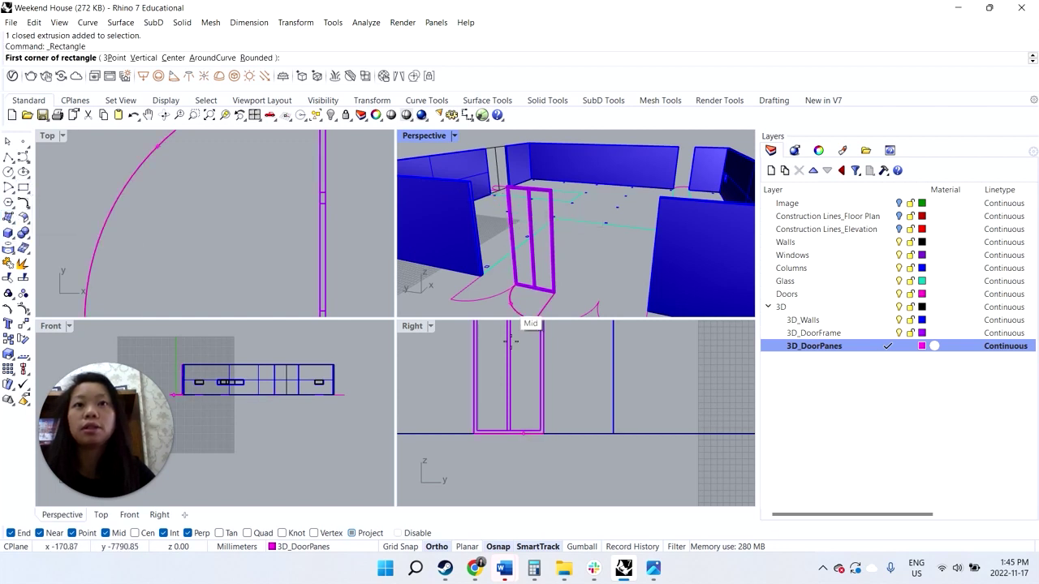
{"action": "left_click", "coordinate": [481, 410]}
{"action": "scroll", "coordinate": [507, 369], "scroll_direction": "down", "scroll_amount": 2}
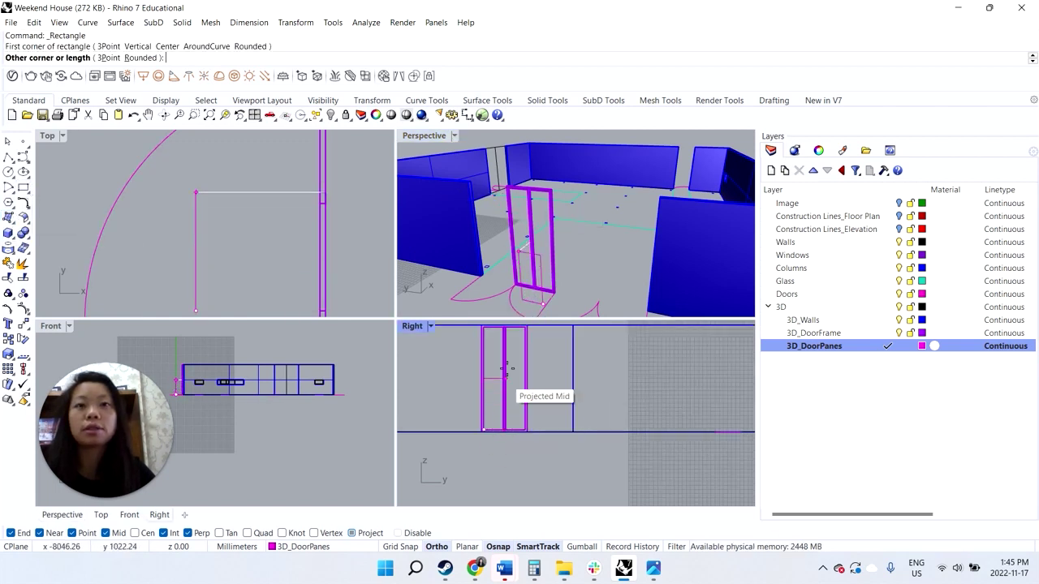
{"action": "scroll", "coordinate": [501, 339], "scroll_direction": "up", "scroll_amount": 4}
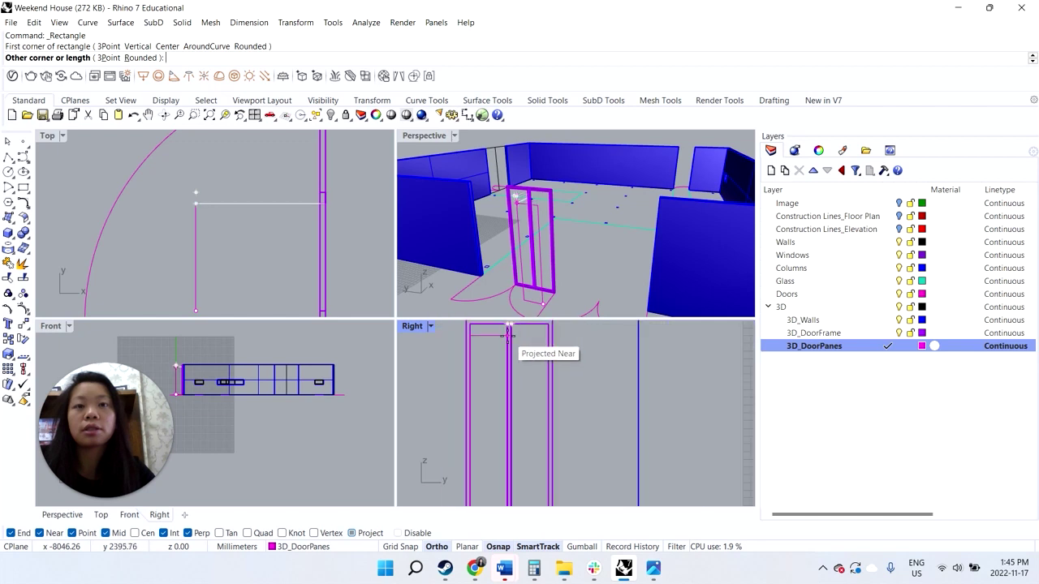
{"action": "left_click", "coordinate": [509, 335]}
{"action": "left_click", "coordinate": [532, 303]}
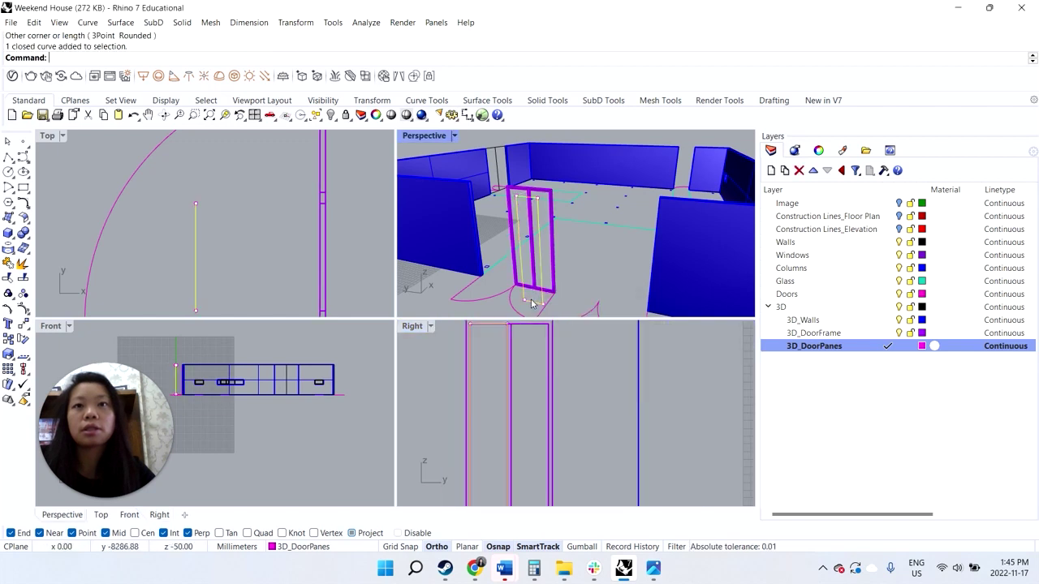
- Move the pane rectangle horizontally so that it sits inside the door frame, flush with the frame's face
{"action": "scroll", "coordinate": [511, 356], "scroll_direction": "down", "scroll_amount": 3}
{"action": "type", "text": "move"}
{"action": "key", "text": "Return"}
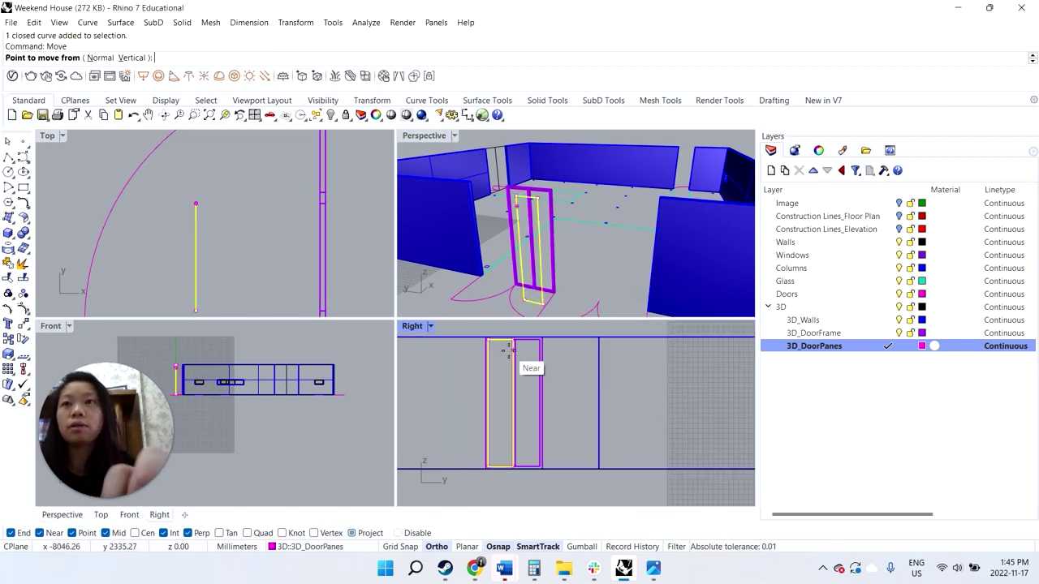
{"action": "left_click", "coordinate": [229, 205]}
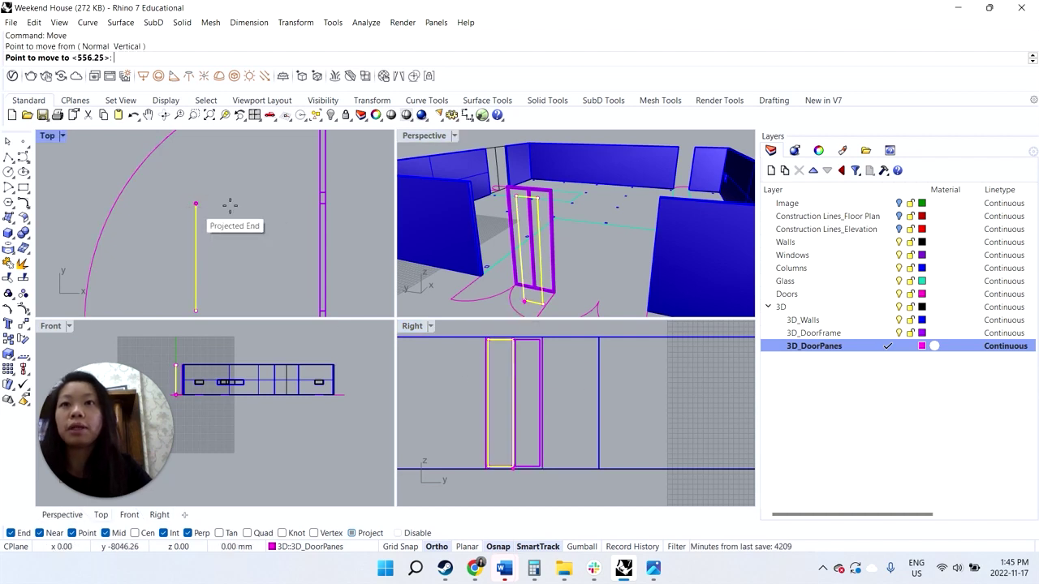
{"action": "left_click", "coordinate": [317, 204]}
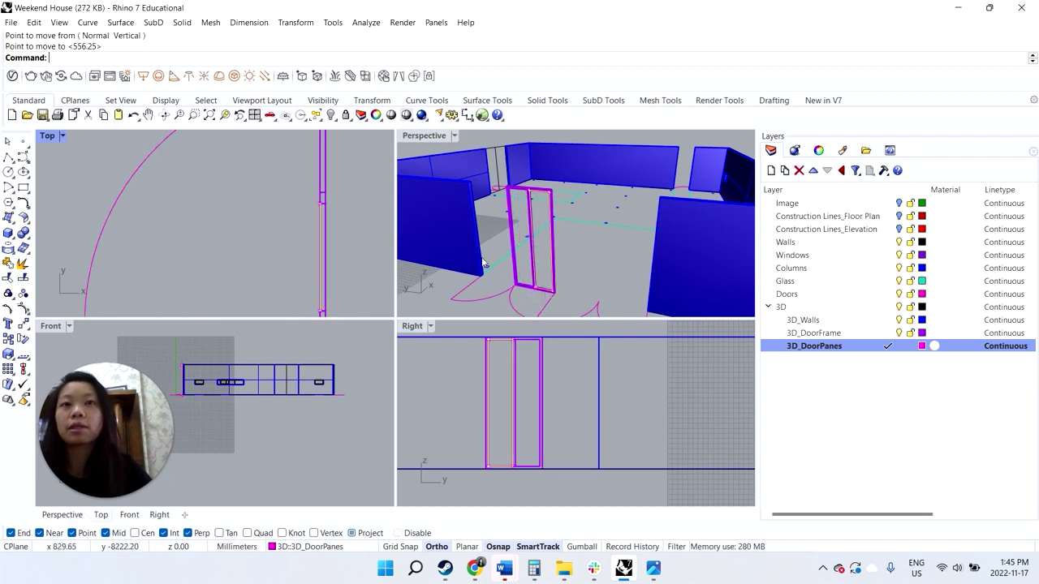
- Create a planar surface from the pane rectangle
{"action": "scroll", "coordinate": [525, 289], "scroll_direction": "up", "scroll_amount": 5}
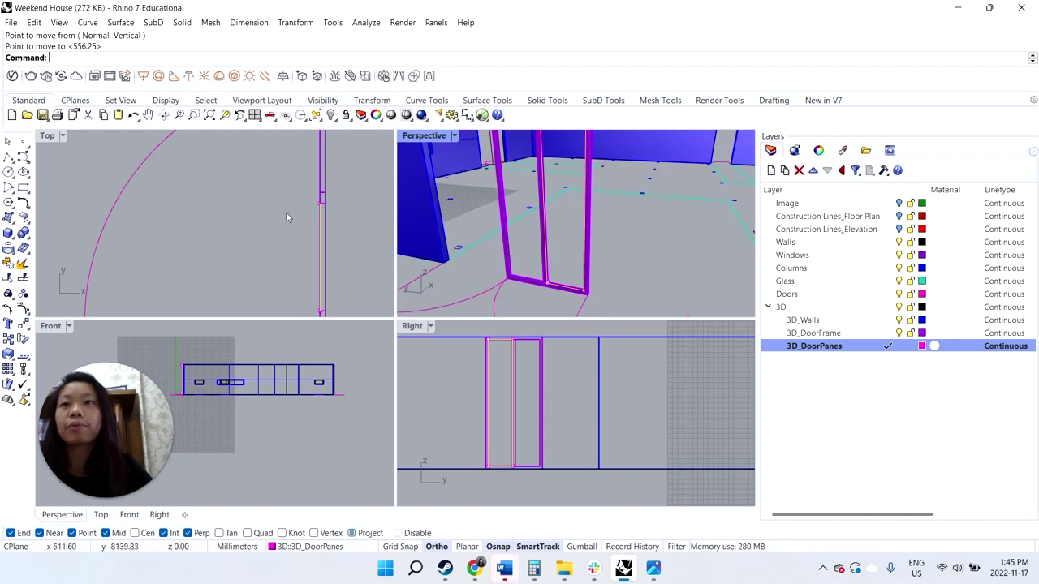
{"action": "left_click", "coordinate": [13, 222]}
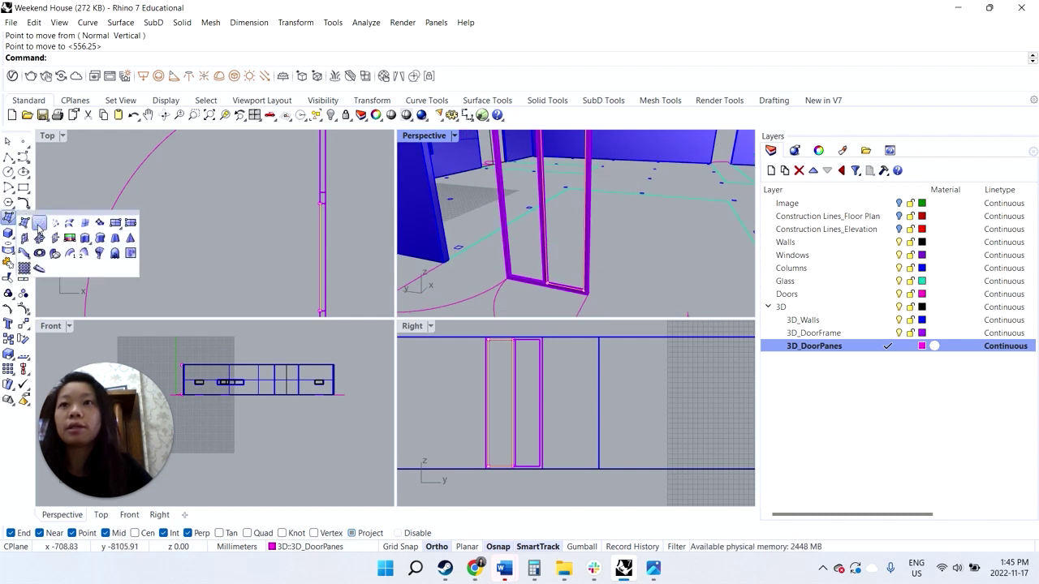
{"action": "left_click", "coordinate": [39, 225]}
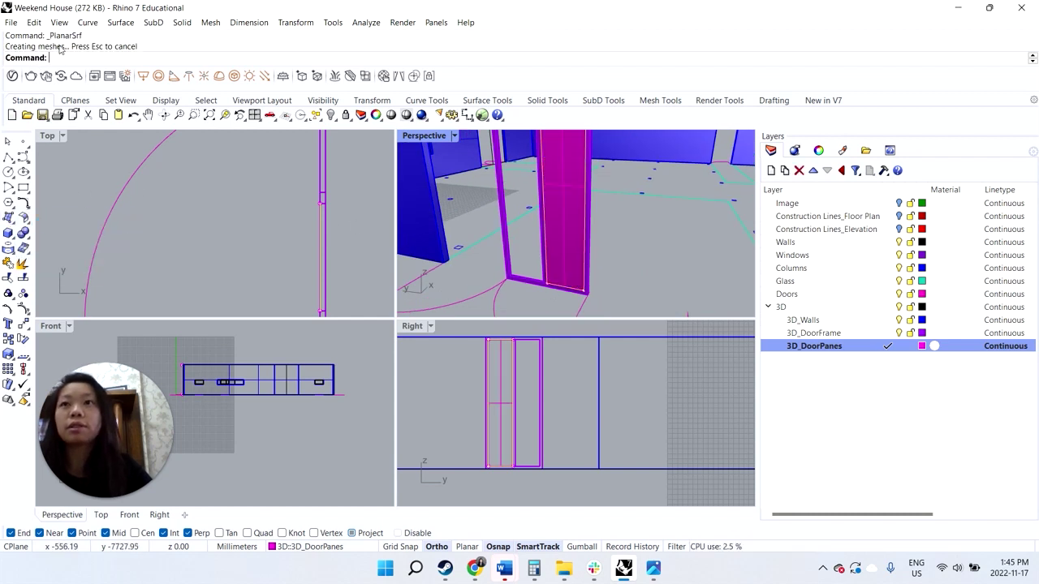
- Copy the pane surface across the mullion into the door frame's other opening
{"action": "left_click", "coordinate": [567, 280]}
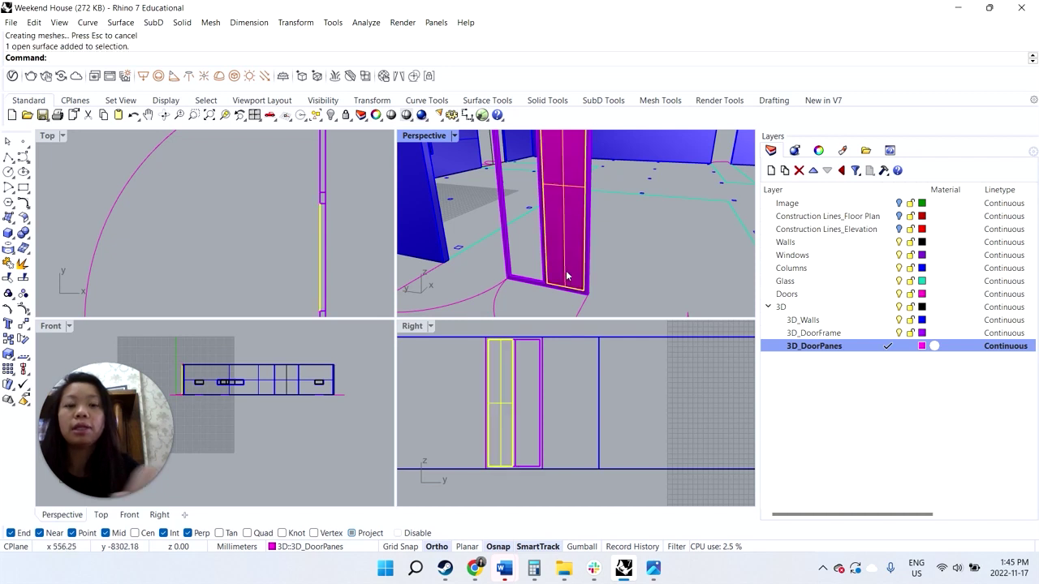
{"action": "type", "text": "copy"}
{"action": "key", "text": "Return"}
{"action": "scroll", "coordinate": [529, 491], "scroll_direction": "up", "scroll_amount": 3}
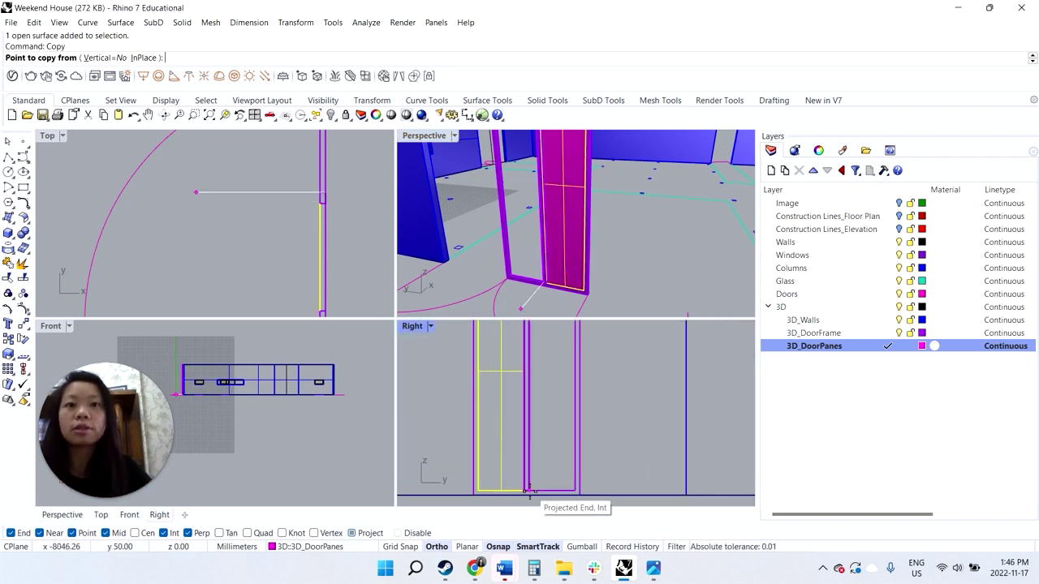
{"action": "left_click", "coordinate": [529, 491]}
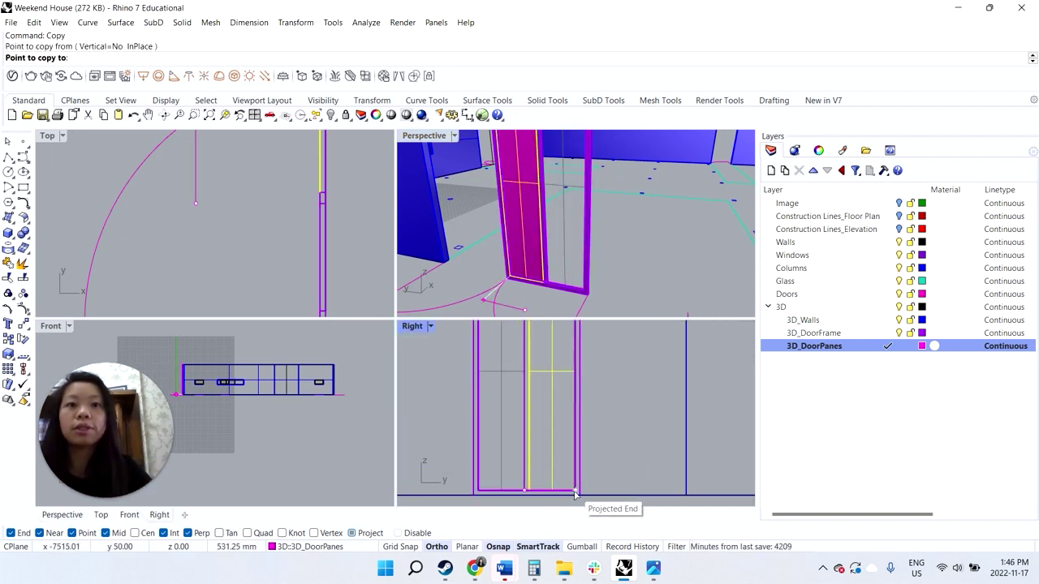
{"action": "left_click", "coordinate": [575, 492]}
{"action": "key", "text": "Return"}
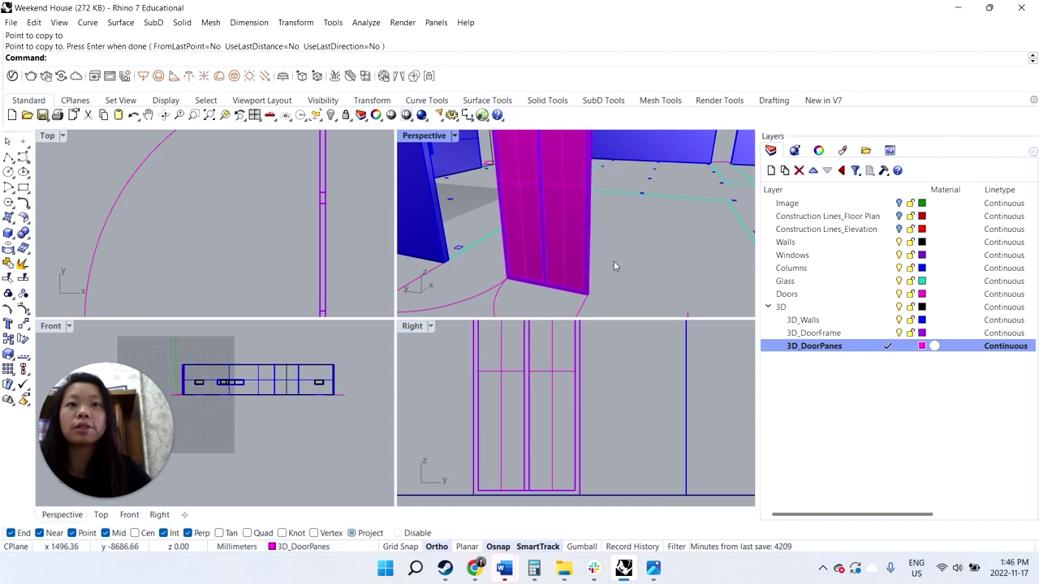
{"action": "left_click", "coordinate": [568, 259]}
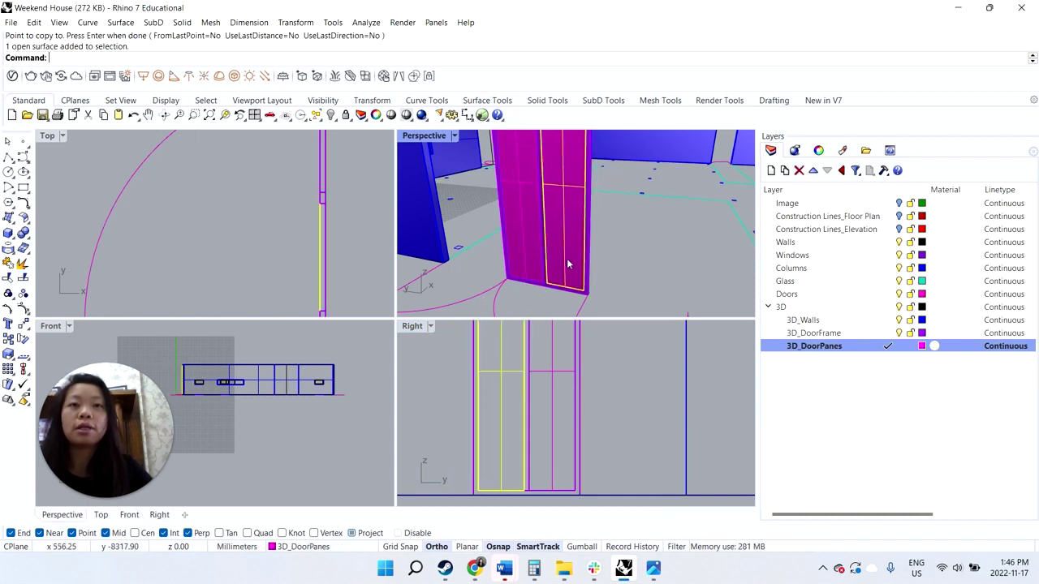
{"action": "scroll", "coordinate": [524, 263], "scroll_direction": "down", "scroll_amount": 5}
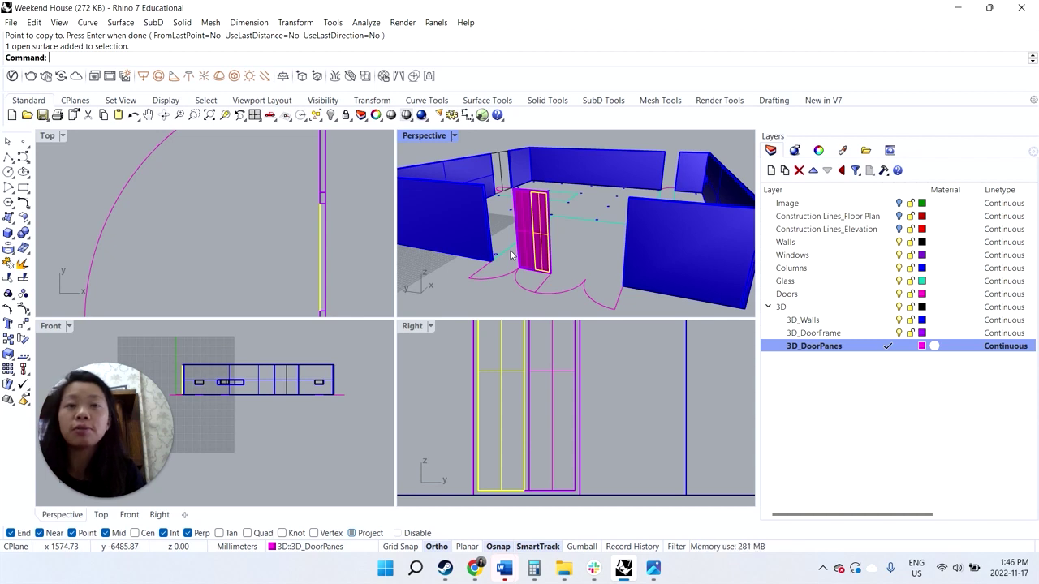
{"action": "scroll", "coordinate": [575, 415], "scroll_direction": "down", "scroll_amount": 10}
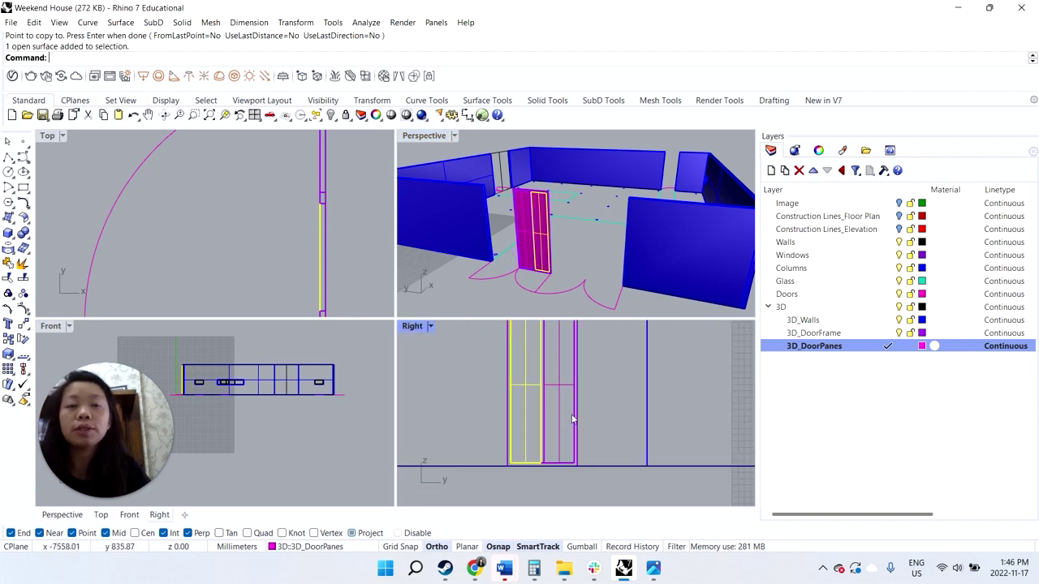
{"action": "left_click_drag", "start_coordinate": [528, 357], "coordinate": [570, 452]}
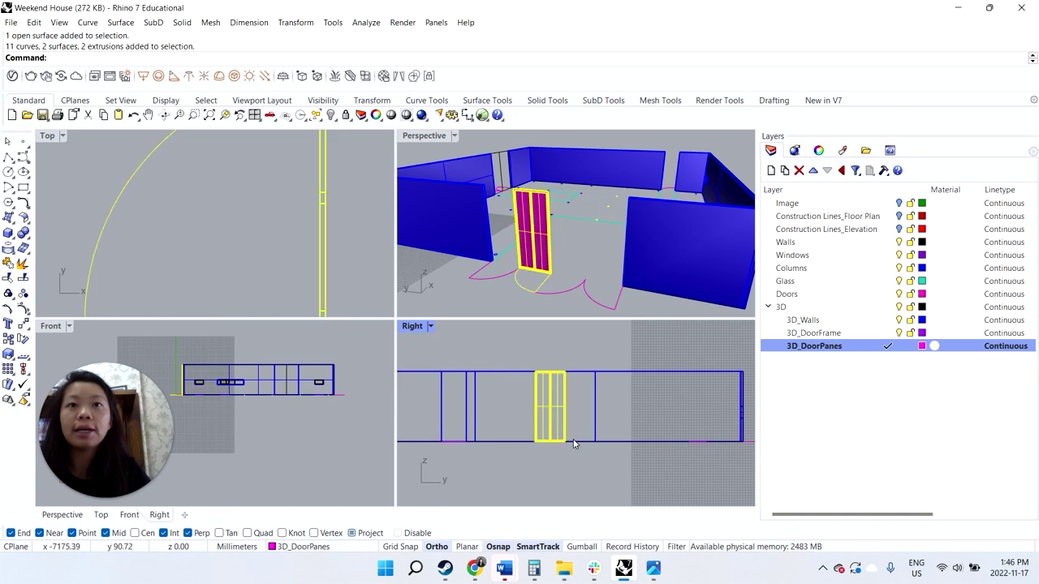
{"action": "left_click", "coordinate": [598, 414]}
{"action": "left_click", "coordinate": [541, 414]}
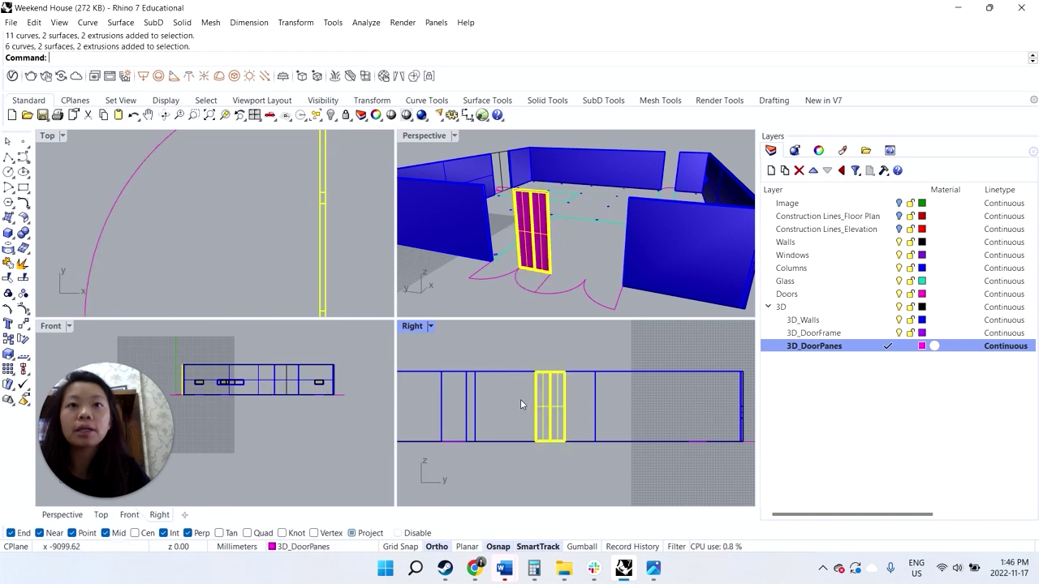
{"action": "scroll", "coordinate": [556, 417], "scroll_direction": "up", "scroll_amount": 1}
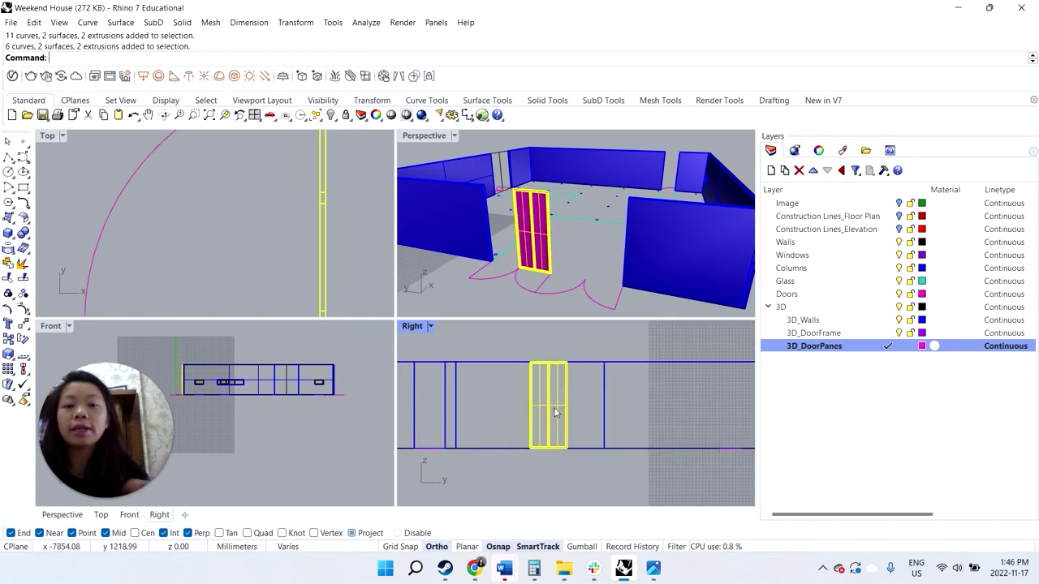
{"action": "type", "text": "SelCrv"}
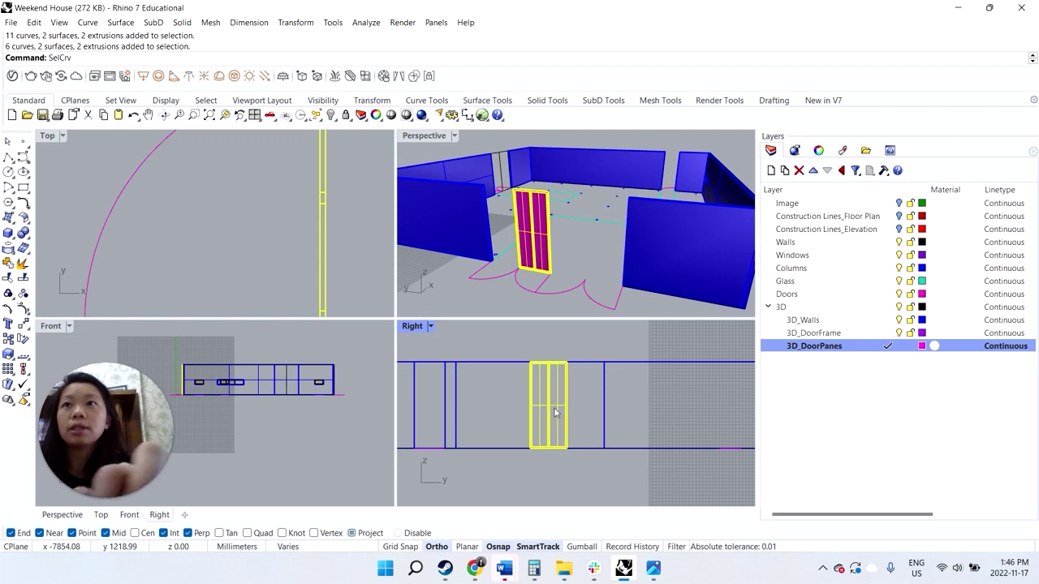
{"action": "key", "text": "Return"}
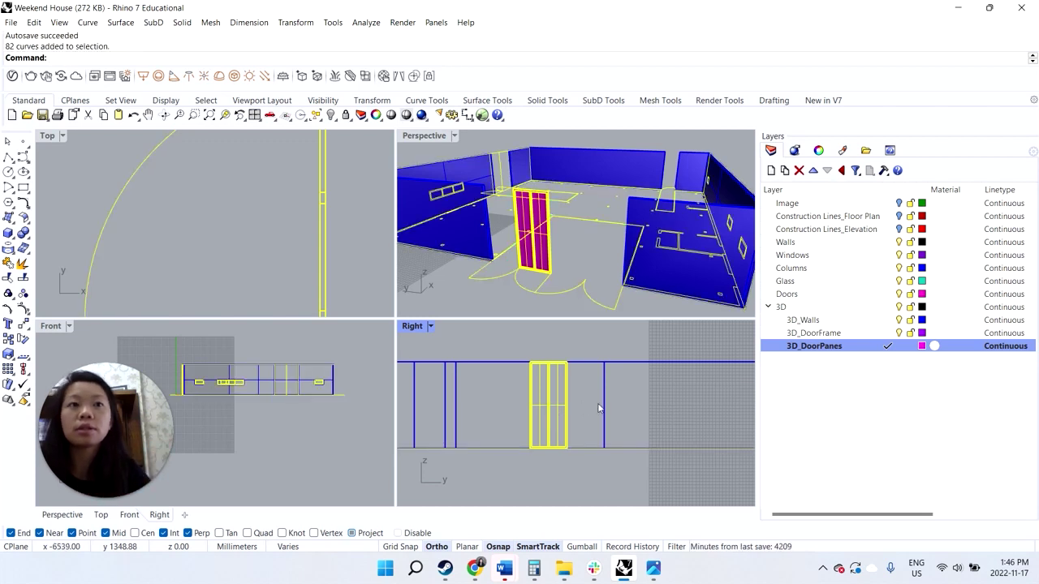
{"action": "key", "text": "Escape"}
{"action": "right_click", "coordinate": [844, 359]}
{"action": "right_click", "coordinate": [834, 347]}
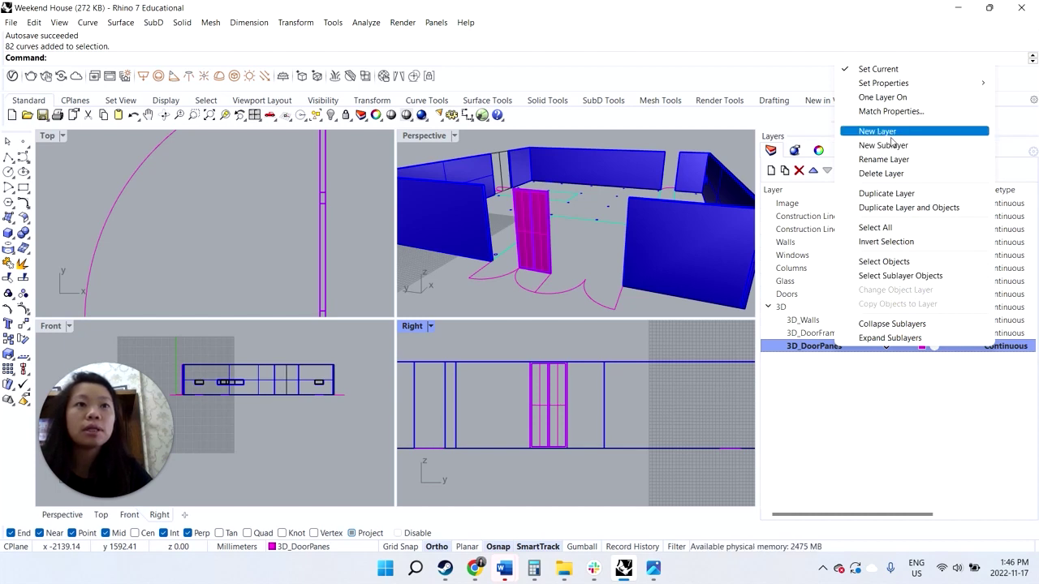
{"action": "left_click", "coordinate": [828, 359]}
- Delete the door frame's leftover closed outline curve and the pane's rectangle curve, keeping the extrusions and surfaces
{"action": "left_click", "coordinate": [572, 387]}
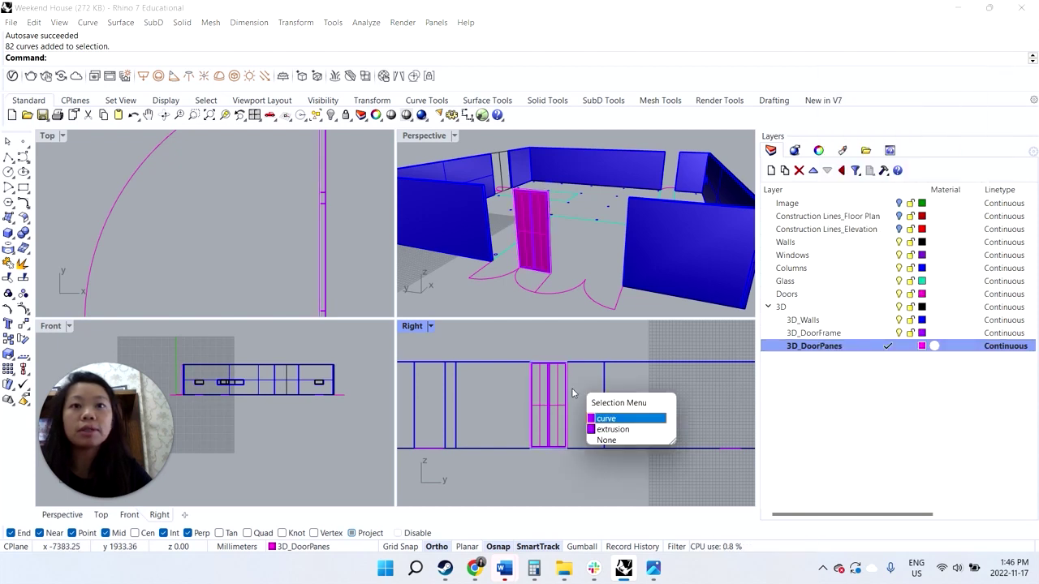
{"action": "left_click", "coordinate": [607, 419]}
{"action": "key", "text": "Delete"}
{"action": "left_click", "coordinate": [572, 414]}
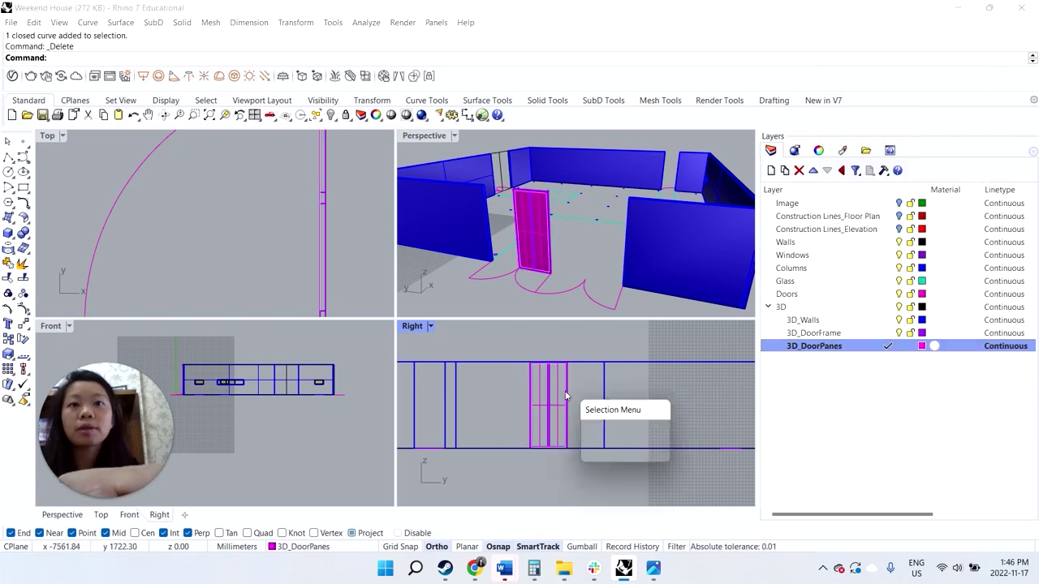
{"action": "key", "text": "Escape"}
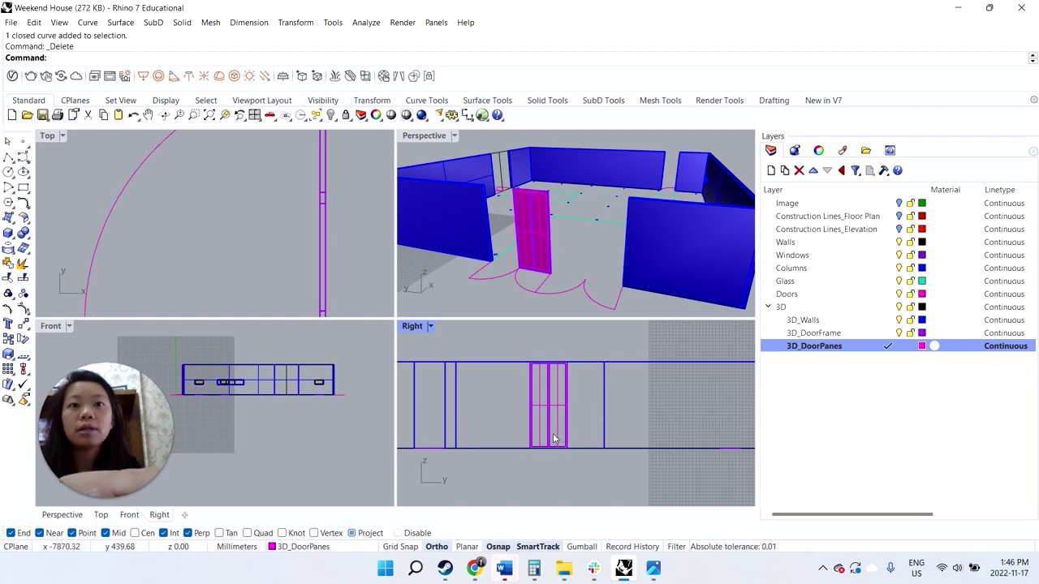
{"action": "left_click", "coordinate": [552, 440]}
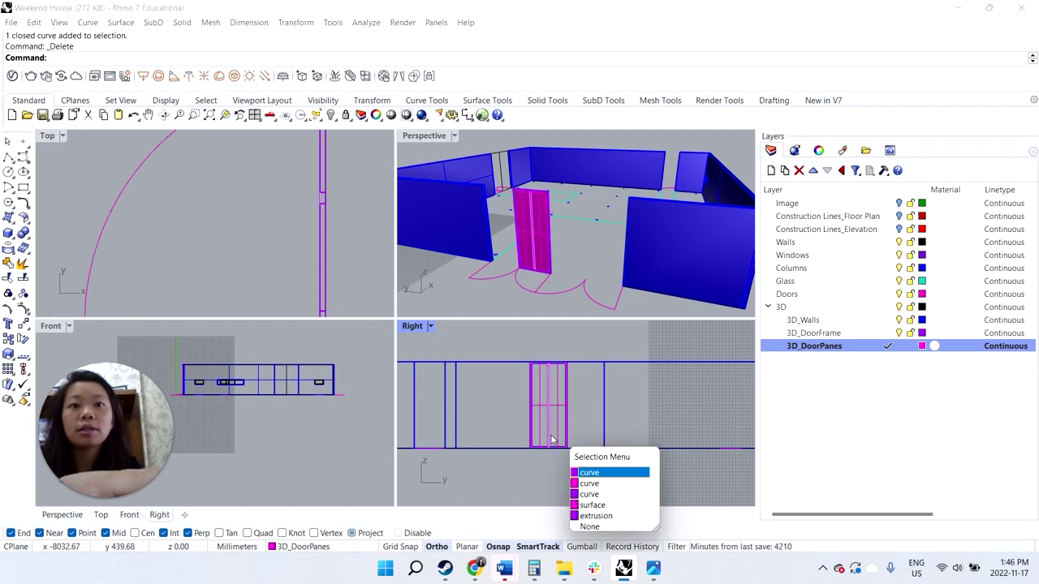
{"action": "left_click", "coordinate": [593, 485]}
- Delete the leftover open curve at the mullion, keeping the pane surface and the extrusion
{"action": "scroll", "coordinate": [578, 449], "scroll_direction": "up", "scroll_amount": 4}
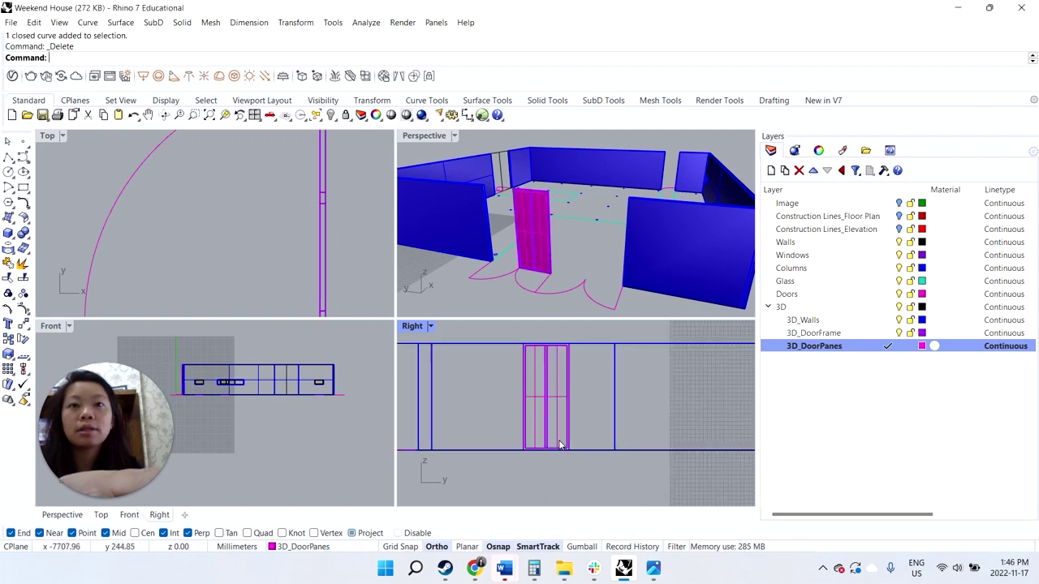
{"action": "left_click", "coordinate": [569, 447]}
{"action": "left_click", "coordinate": [603, 478]}
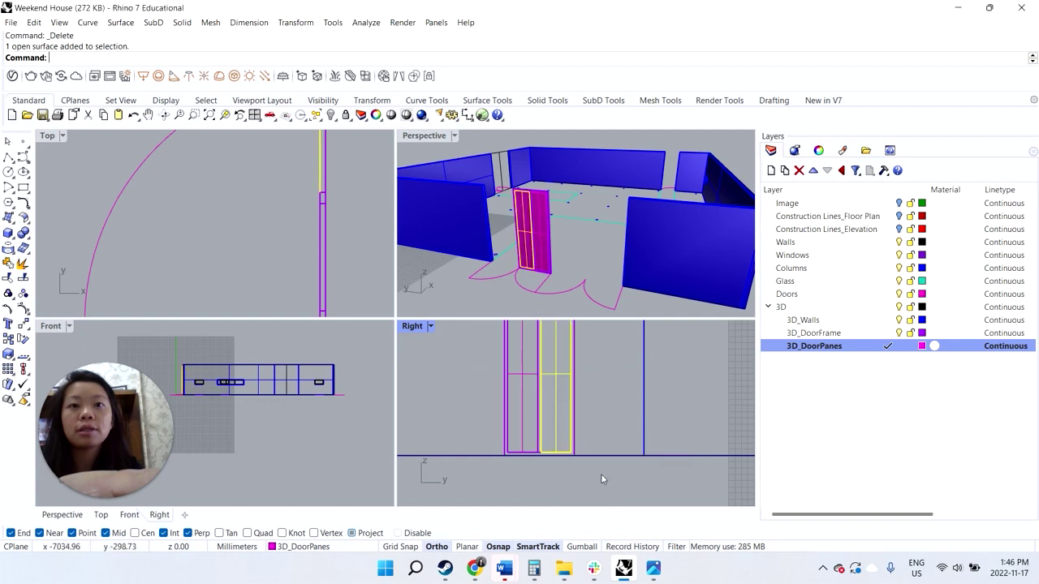
{"action": "left_click", "coordinate": [572, 445]}
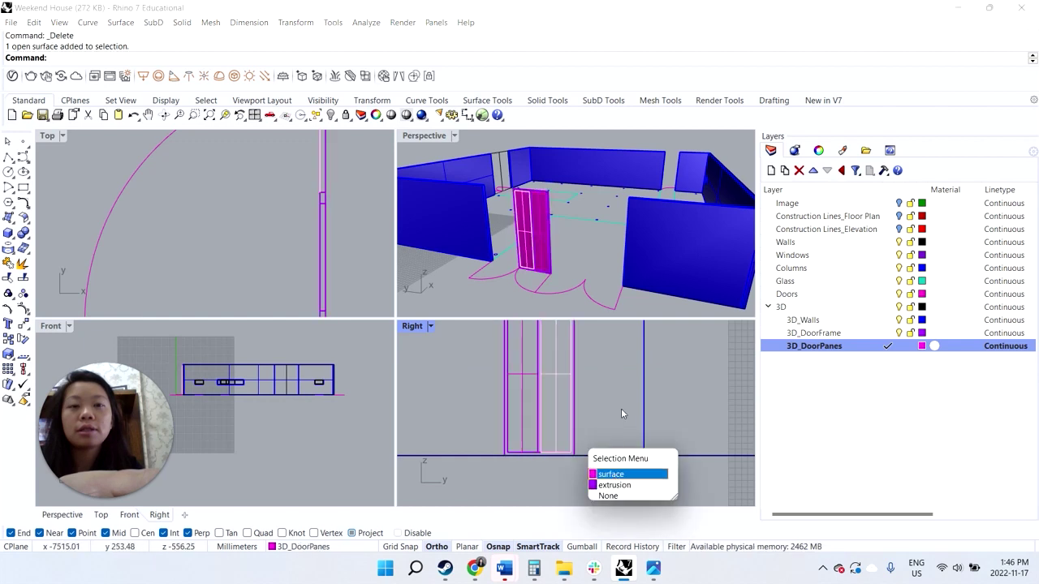
{"action": "left_click", "coordinate": [604, 477]}
{"action": "left_click", "coordinate": [543, 448]}
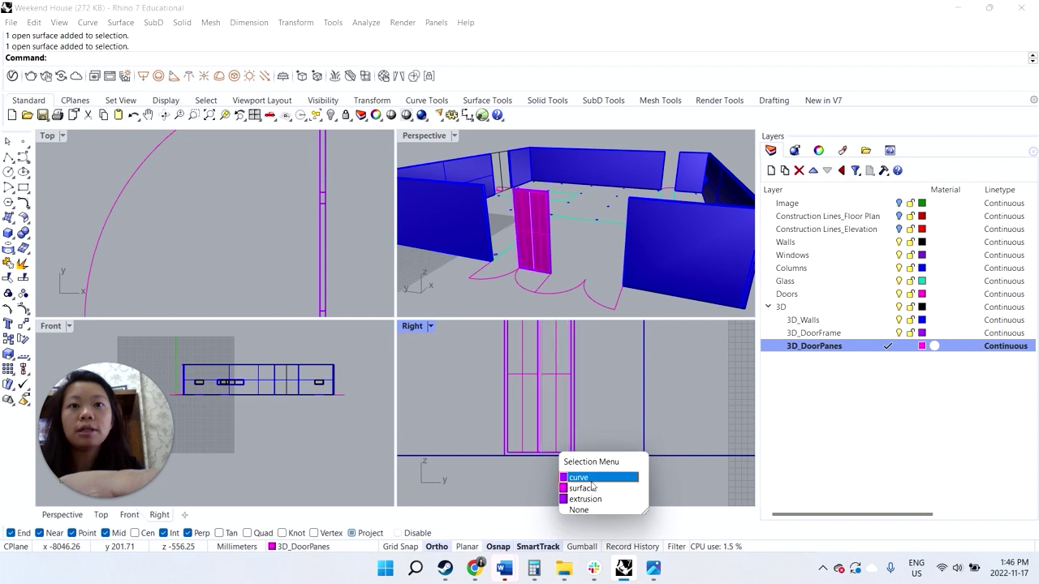
{"action": "left_click", "coordinate": [574, 478]}
{"action": "key", "text": "Delete"}
{"action": "left_click", "coordinate": [542, 451]}
{"action": "key", "text": "Escape"}
{"action": "scroll", "coordinate": [588, 422], "scroll_direction": "down", "scroll_amount": 5}
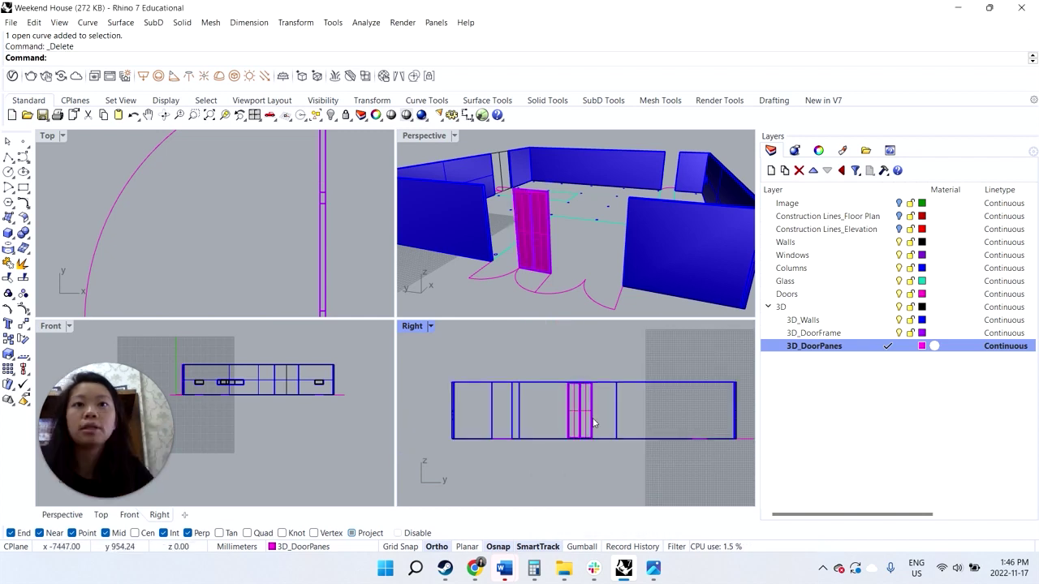
- Define the door's frame, mullion and panes as a block named Door, with its base point at the frame's bottom corner
{"action": "left_click_drag", "start_coordinate": [591, 424], "coordinate": [606, 465]}
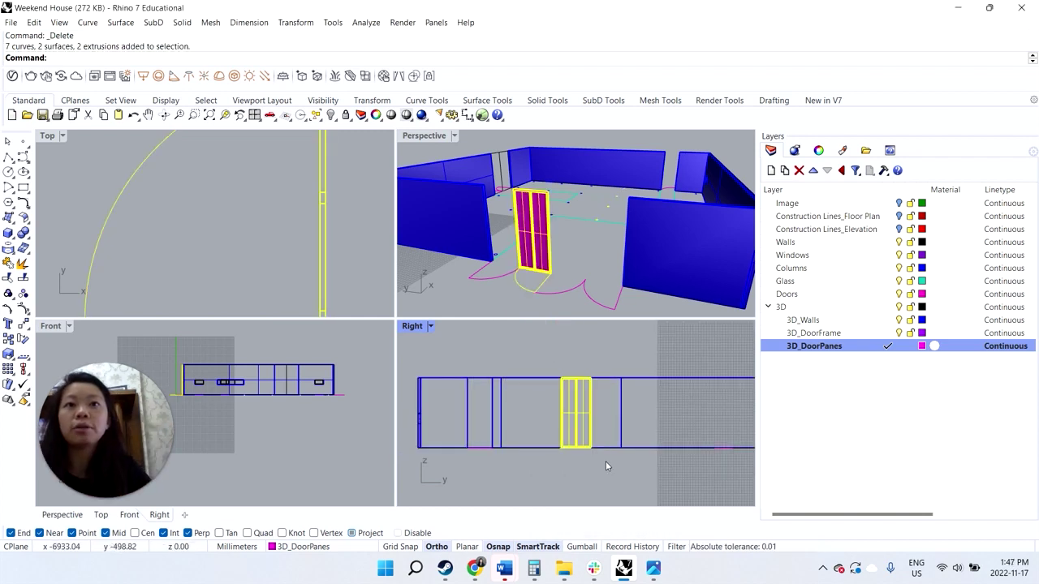
{"action": "left_click", "coordinate": [569, 272]}
{"action": "left_click", "coordinate": [522, 256]}
{"action": "right_click_drag", "start_coordinate": [568, 253], "coordinate": [587, 274]}
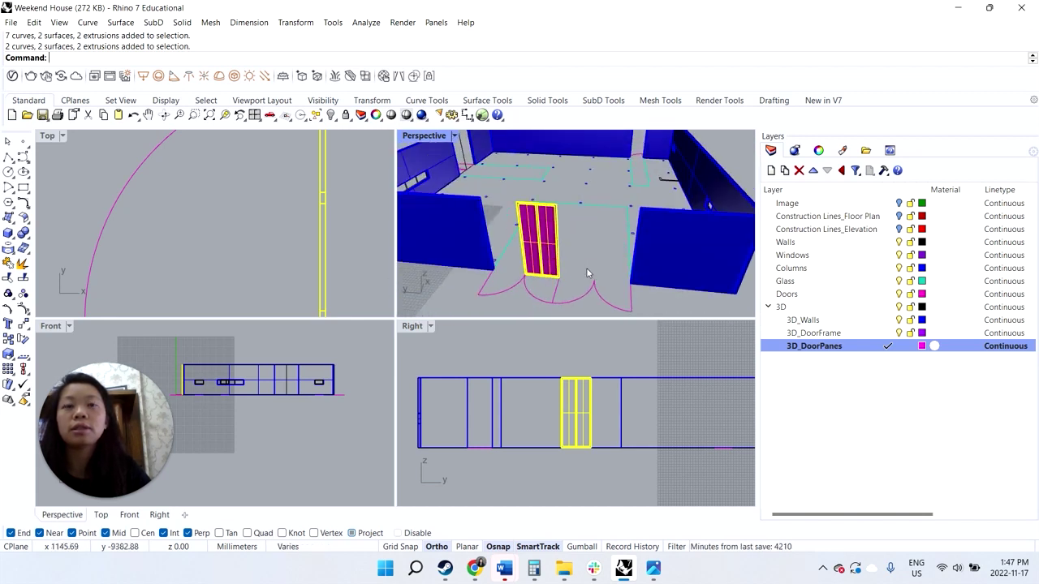
{"action": "type", "text": "block"}
{"action": "key", "text": "Return"}
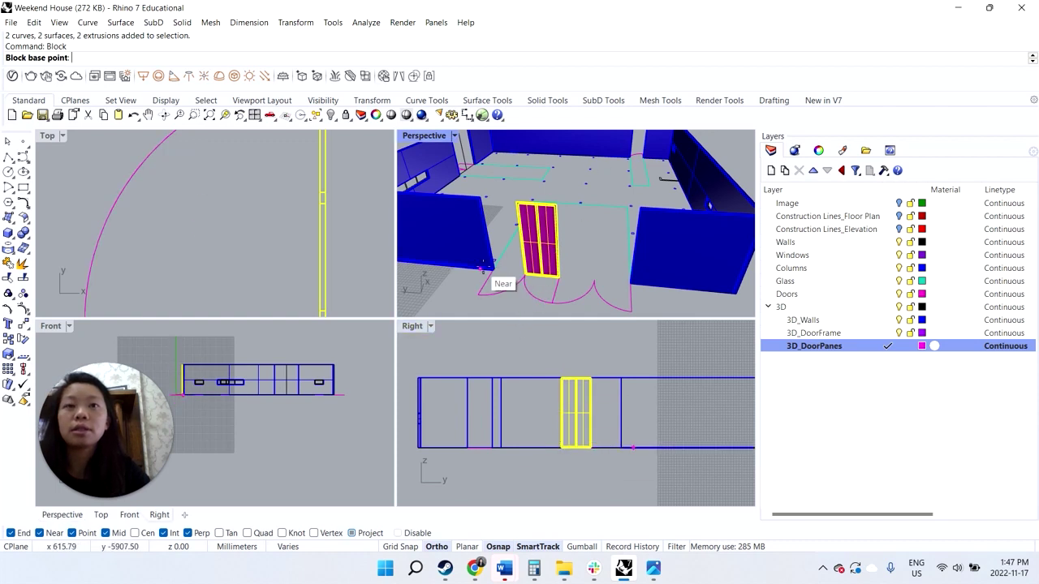
{"action": "scroll", "coordinate": [545, 288], "scroll_direction": "up", "scroll_amount": 5}
{"action": "left_click", "coordinate": [578, 292]}
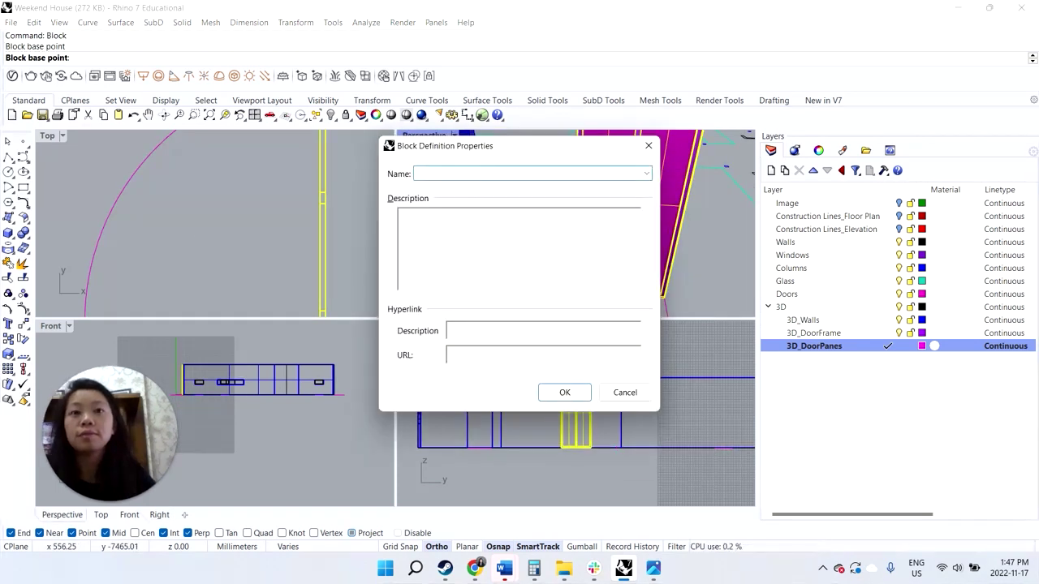
{"action": "type", "text": "Door"}
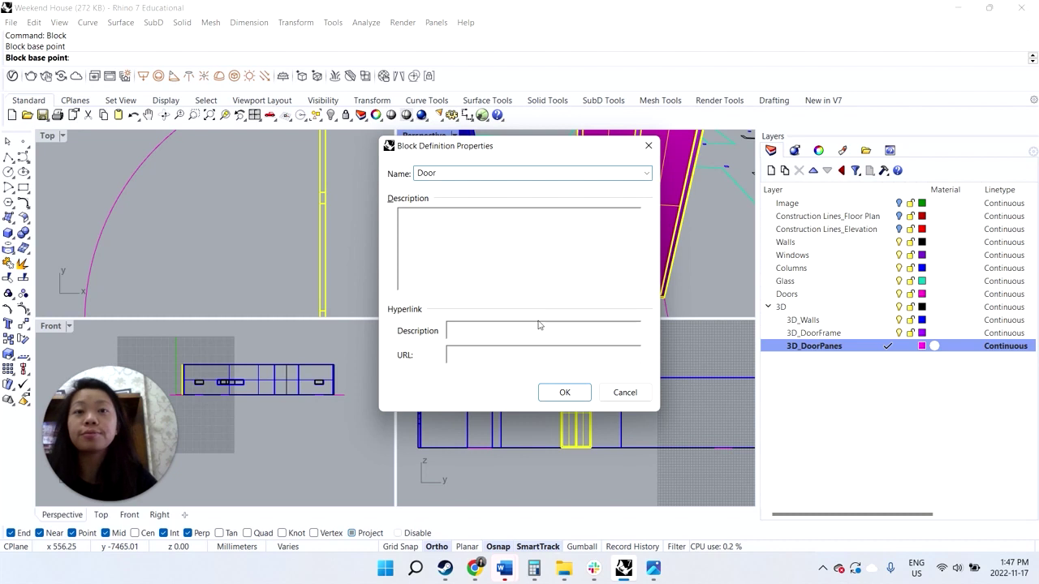
- Define the selected door objects as a block named Door and copy it into the adjacent bay of the entrance opening
{"action": "left_click", "coordinate": [565, 393]}
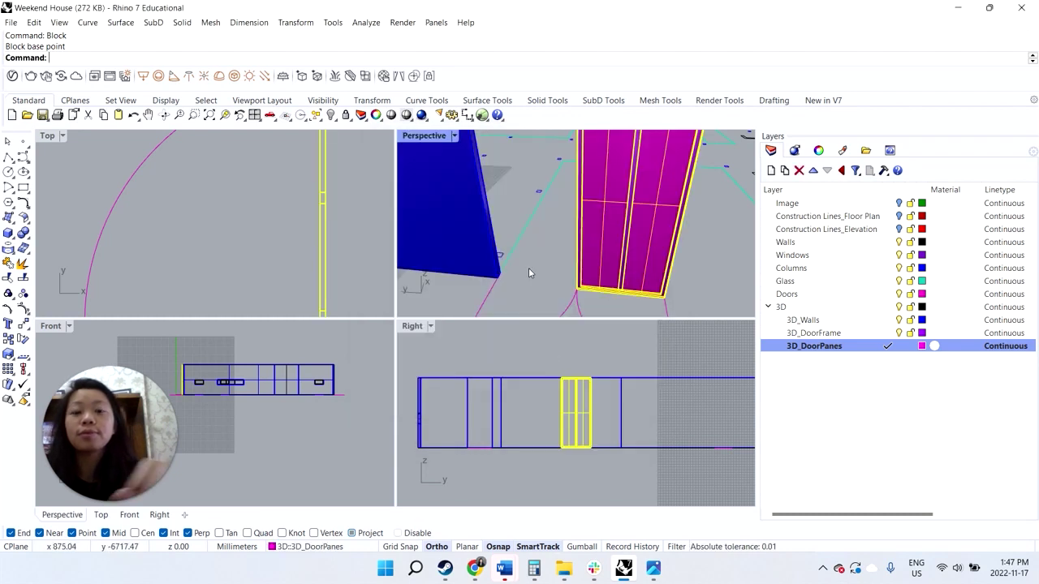
{"action": "type", "text": "Copy"}
{"action": "key", "text": "Return"}
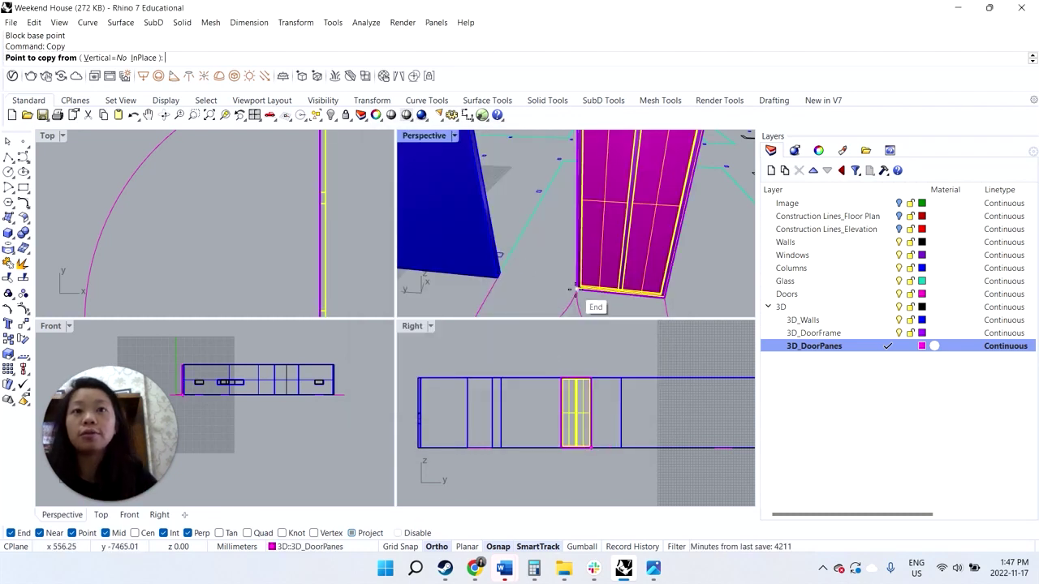
{"action": "left_click", "coordinate": [580, 289]}
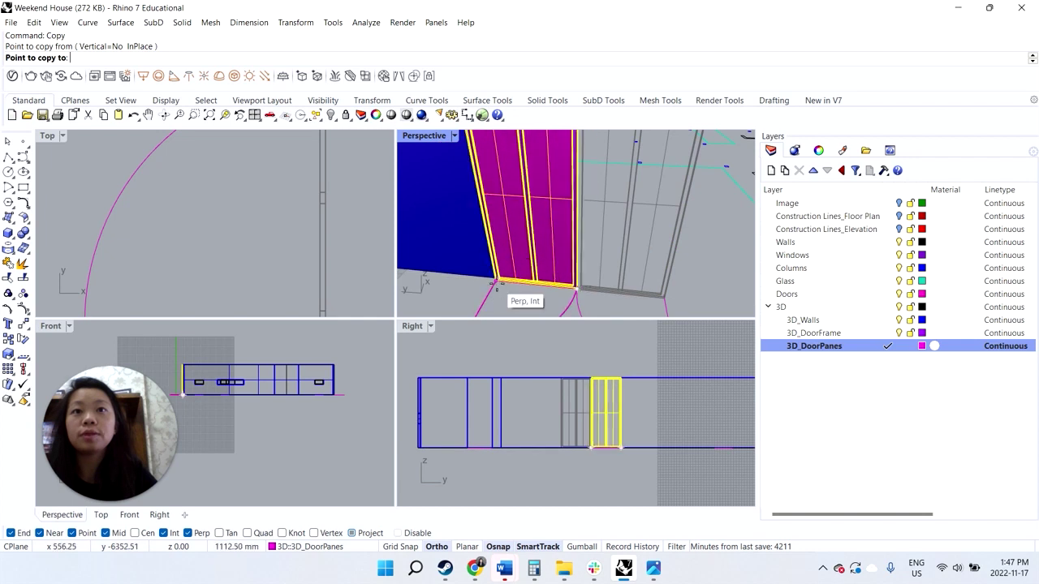
{"action": "left_click", "coordinate": [497, 280]}
{"action": "right_click_drag", "start_coordinate": [536, 285], "coordinate": [629, 290]}
{"action": "key", "text": "Return"}
- Copy both door blocks side by side into the remaining two bays of the entrance opening
{"action": "left_click", "coordinate": [556, 292]}
{"action": "right_click_drag", "start_coordinate": [557, 292], "coordinate": [501, 288]}
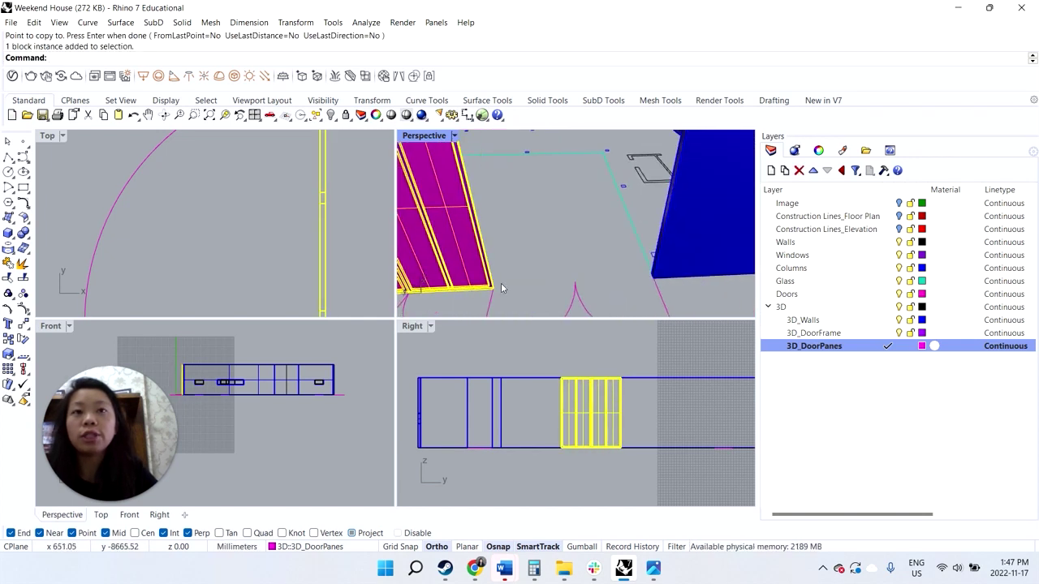
{"action": "key", "text": "Return"}
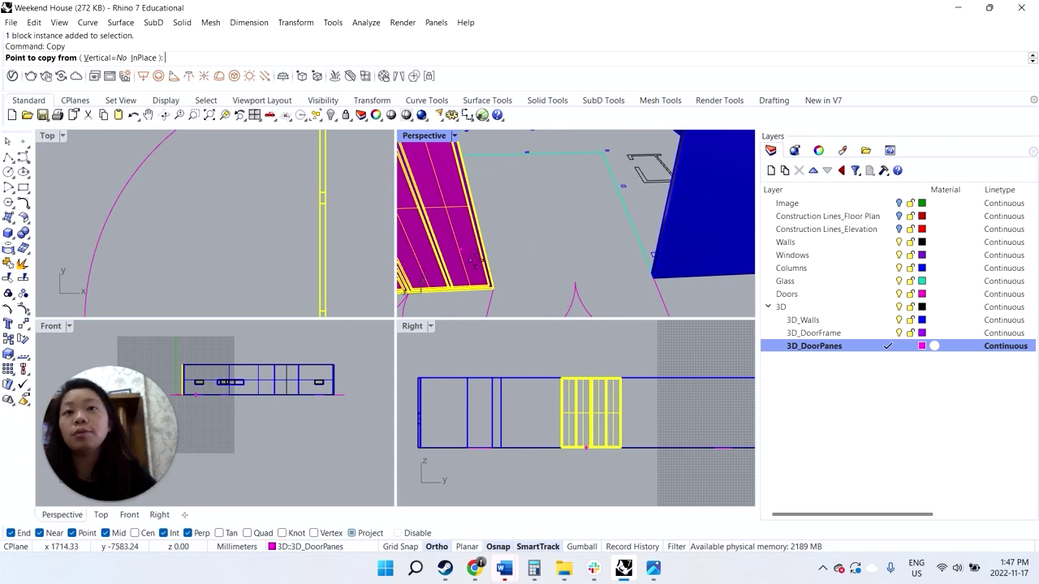
{"action": "left_click", "coordinate": [493, 288]}
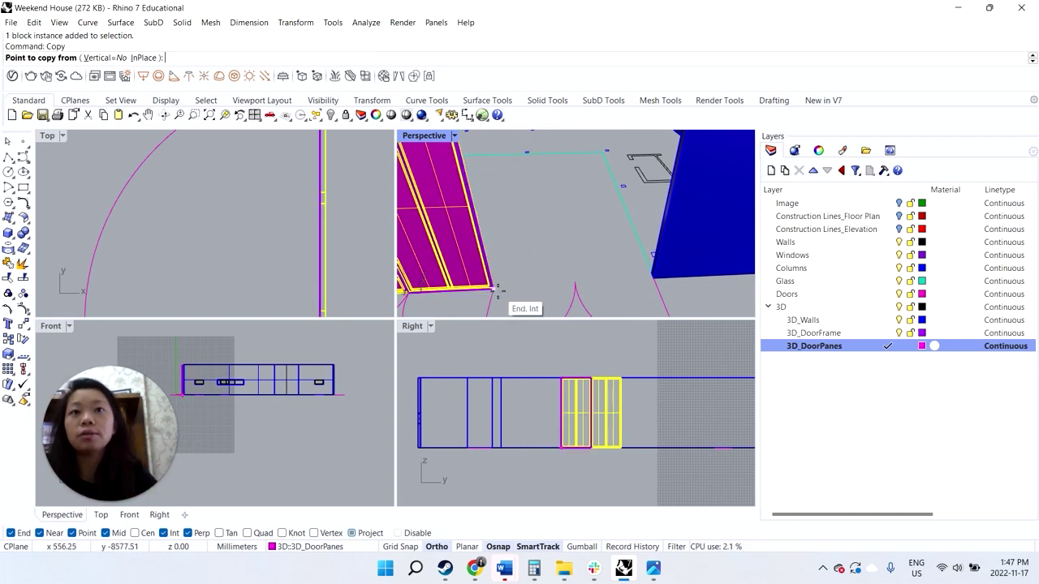
{"action": "left_click", "coordinate": [666, 283]}
{"action": "key", "text": "Return"}
- Move all four door blocks from their outer end corner to the adjoining wall's end corner so they align with the wall face
{"action": "right_click_drag", "start_coordinate": [666, 284], "coordinate": [600, 264]}
{"action": "left_click", "coordinate": [598, 262], "text": "shift"}
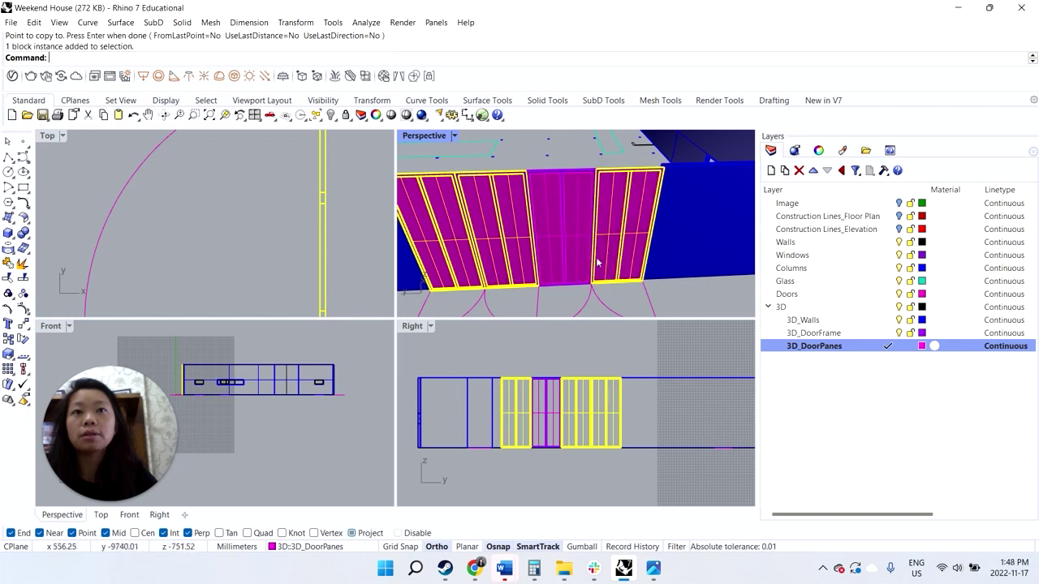
{"action": "left_click", "coordinate": [558, 270], "text": "shift"}
{"action": "type", "text": "Move"}
{"action": "key", "text": "Return"}
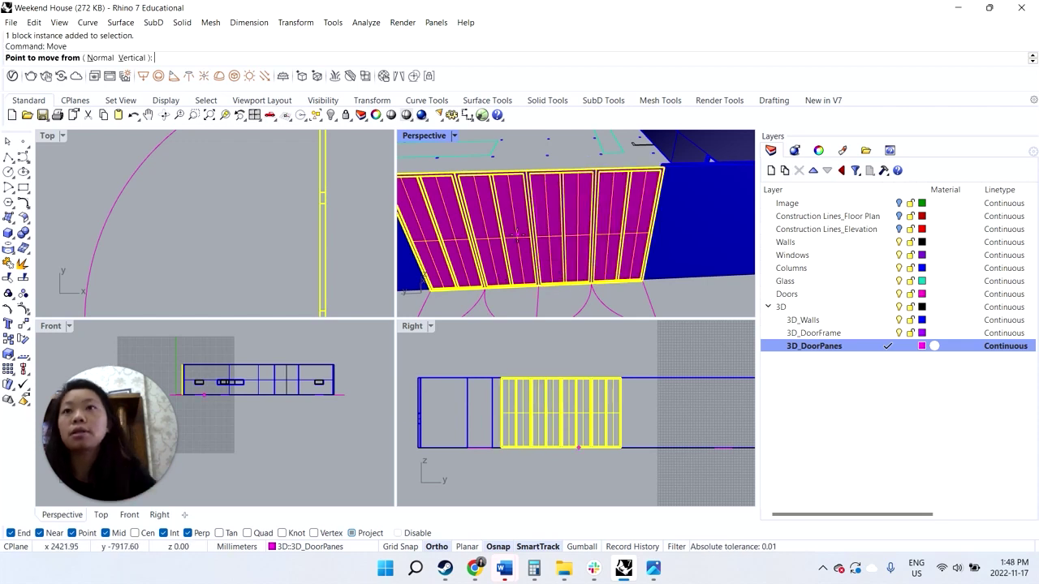
{"action": "scroll", "coordinate": [258, 246], "scroll_direction": "down", "scroll_amount": 12}
{"action": "scroll", "coordinate": [278, 164], "scroll_direction": "up", "scroll_amount": 10}
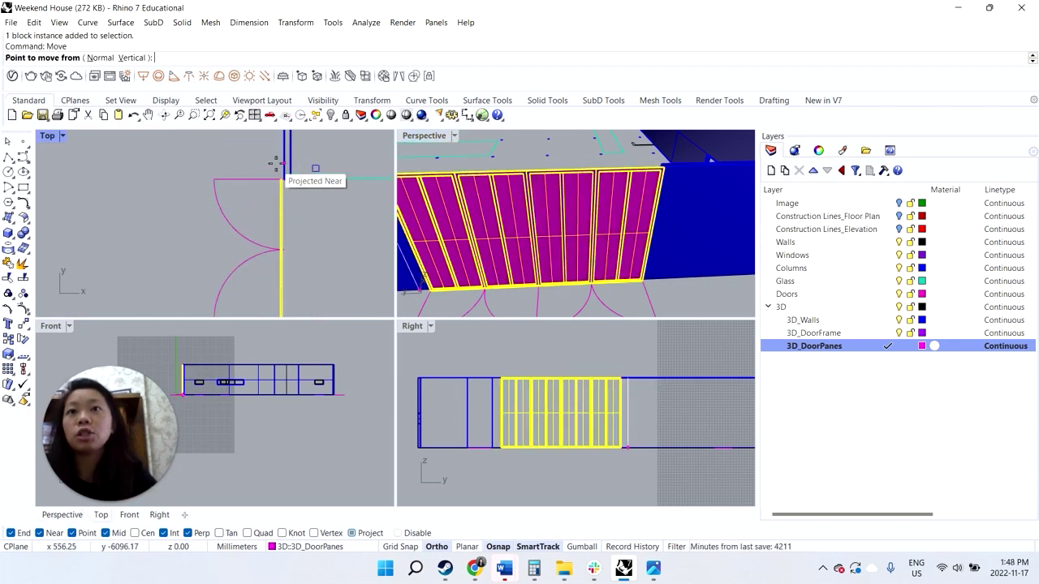
{"action": "left_click", "coordinate": [284, 195]}
{"action": "scroll", "coordinate": [286, 201], "scroll_direction": "up", "scroll_amount": 3}
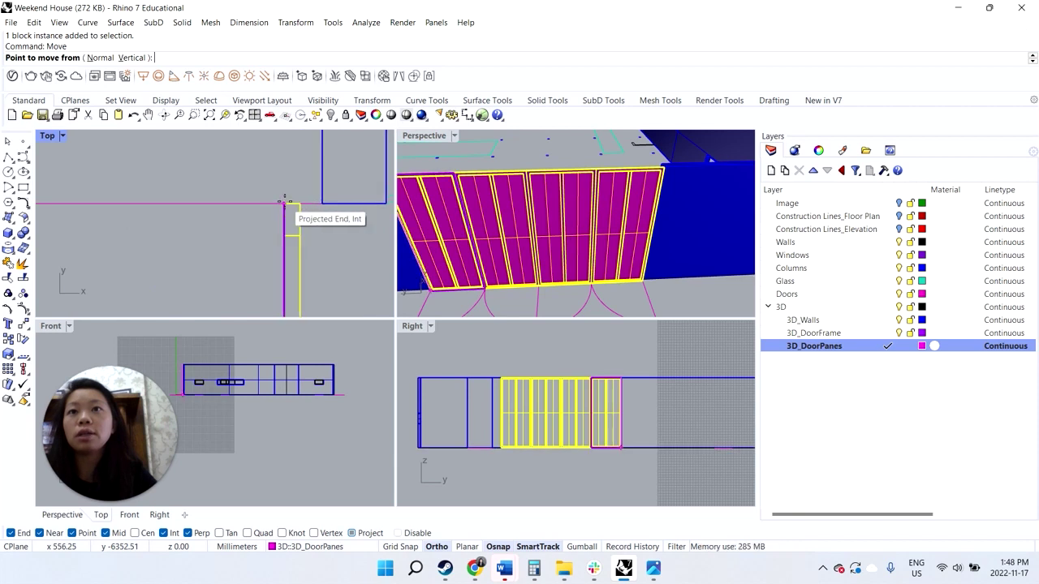
{"action": "left_click", "coordinate": [330, 204]}
{"action": "scroll", "coordinate": [653, 226], "scroll_direction": "down", "scroll_amount": 6}
{"action": "left_click", "coordinate": [704, 269]}
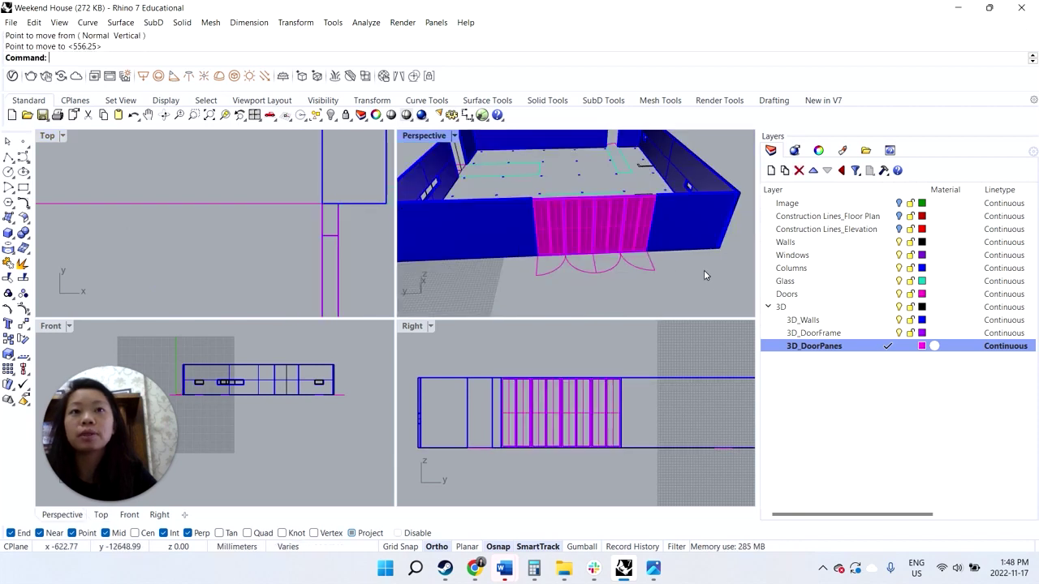
- Copy the end door block from its lower corner to the wall corner at the double-door opening in the adjacent wall
{"action": "mouse_move", "coordinate": [647, 260]}
{"action": "right_mouse_down"}
{"action": "mouse_move", "coordinate": [503, 225]}
{"action": "mouse_move", "coordinate": [463, 233]}
{"action": "mouse_move", "coordinate": [636, 251]}
{"action": "right_mouse_up"}
{"action": "left_click", "coordinate": [550, 240]}
{"action": "type", "text": "copy"}
{"action": "key", "text": "Return"}
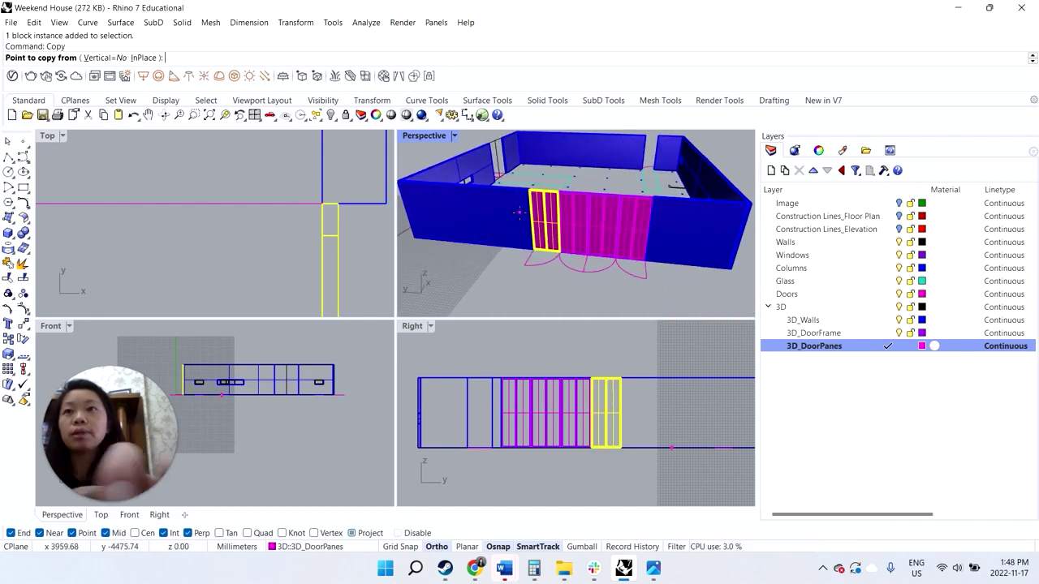
{"action": "scroll", "coordinate": [518, 212], "scroll_direction": "up", "scroll_amount": 5}
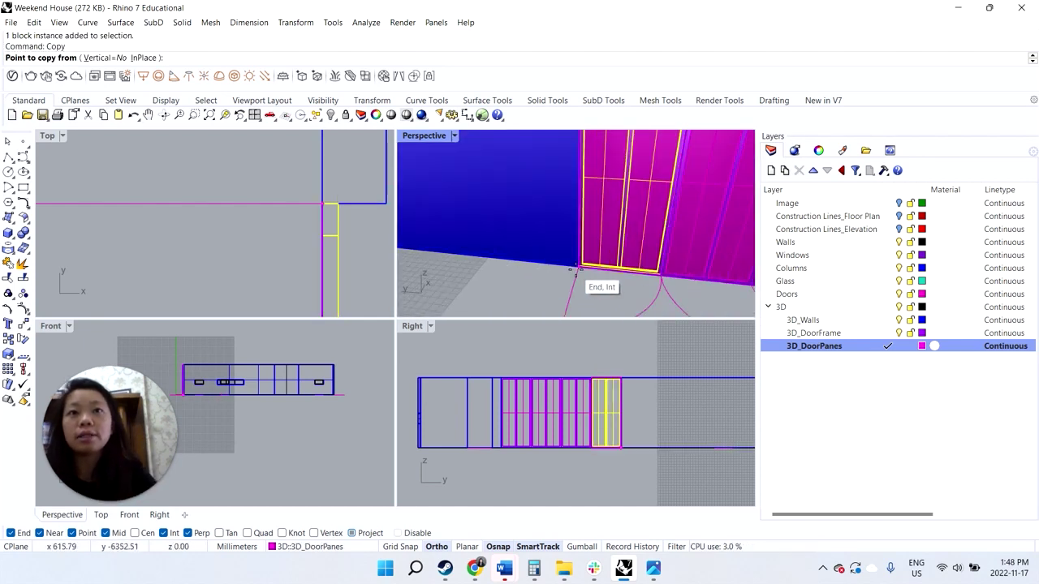
{"action": "left_click", "coordinate": [585, 280]}
{"action": "scroll", "coordinate": [581, 276], "scroll_direction": "down", "scroll_amount": 5}
{"action": "scroll", "coordinate": [582, 272], "scroll_direction": "down", "scroll_amount": 3}
{"action": "scroll", "coordinate": [359, 224], "scroll_direction": "down", "scroll_amount": 5}
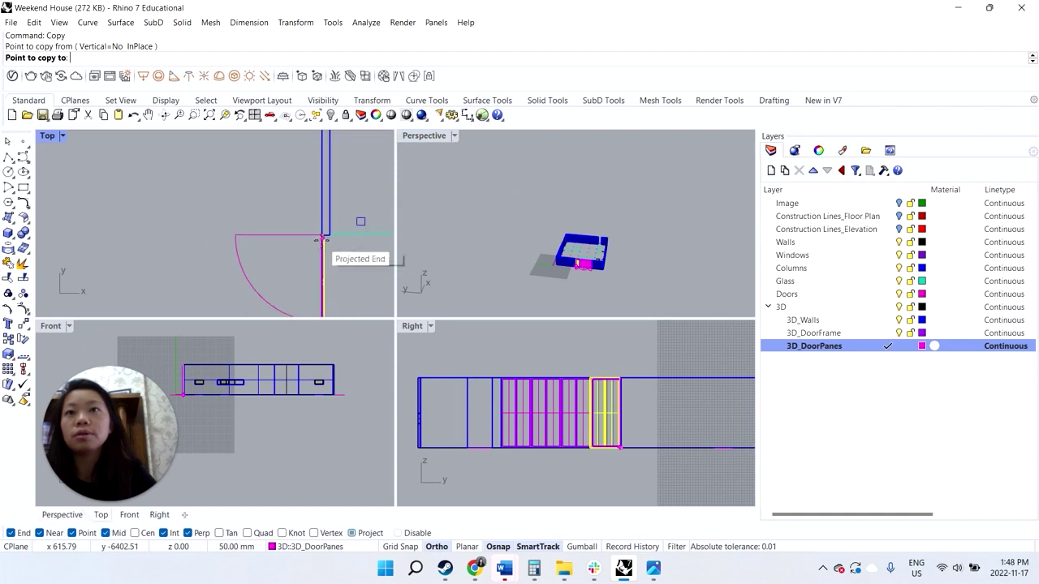
{"action": "scroll", "coordinate": [341, 237], "scroll_direction": "down", "scroll_amount": 5}
{"action": "scroll", "coordinate": [241, 235], "scroll_direction": "up", "scroll_amount": 5}
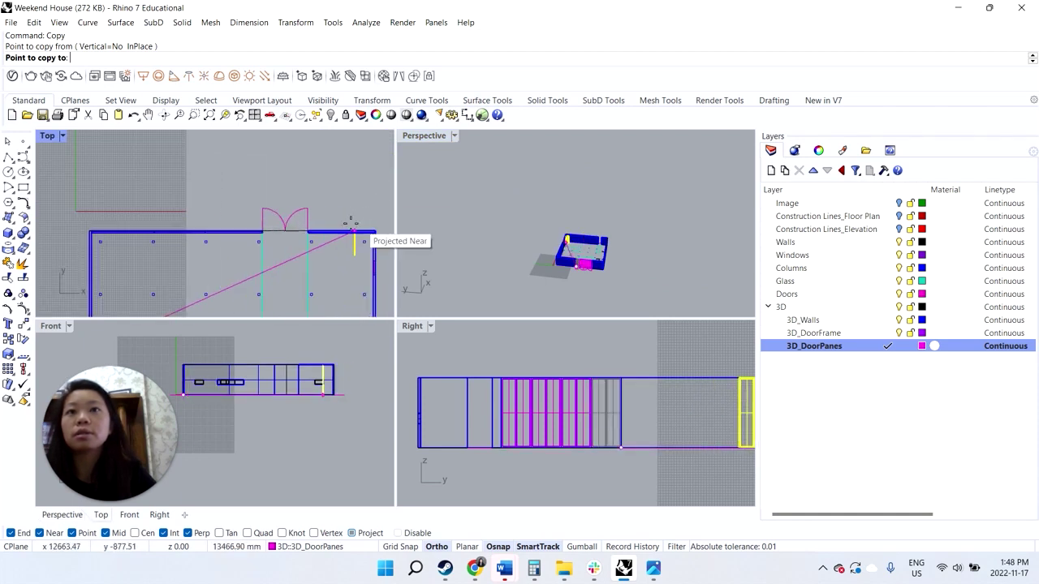
{"action": "scroll", "coordinate": [308, 234], "scroll_direction": "up", "scroll_amount": 5}
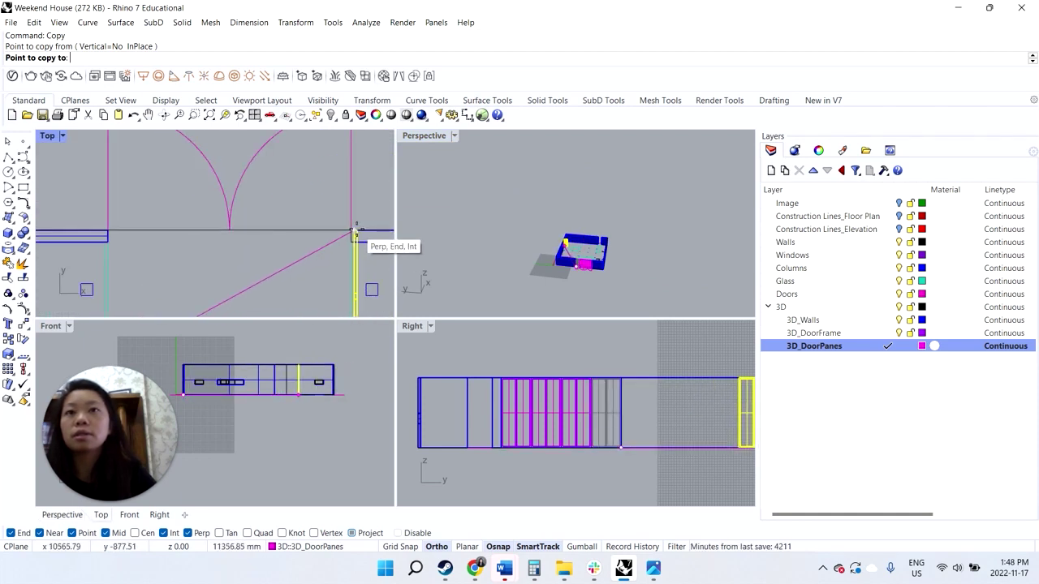
{"action": "scroll", "coordinate": [357, 236], "scroll_direction": "up", "scroll_amount": 2}
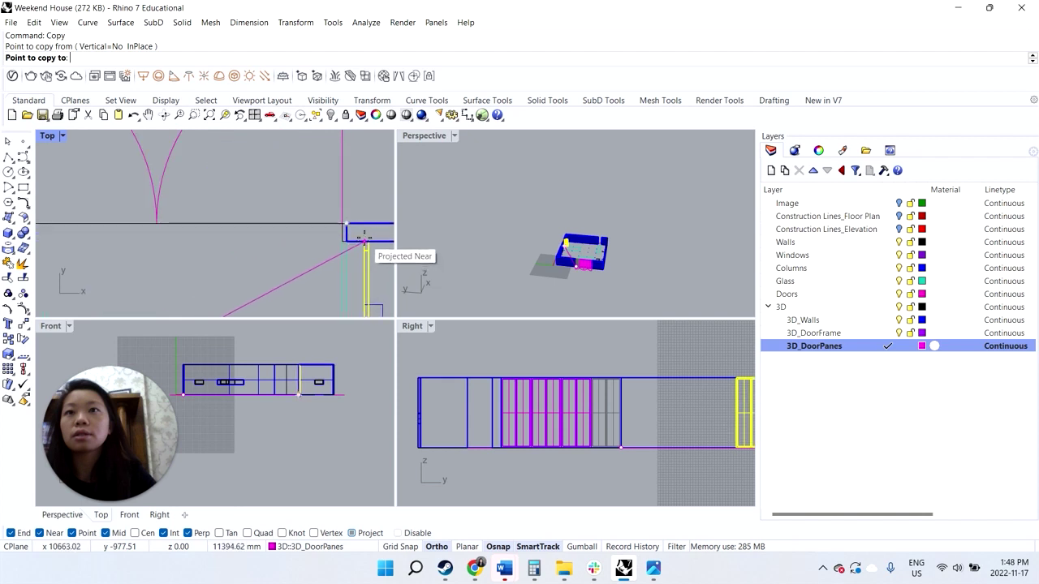
{"action": "left_click", "coordinate": [354, 240]}
{"action": "key", "text": "Return"}
{"action": "left_click", "coordinate": [350, 253]}
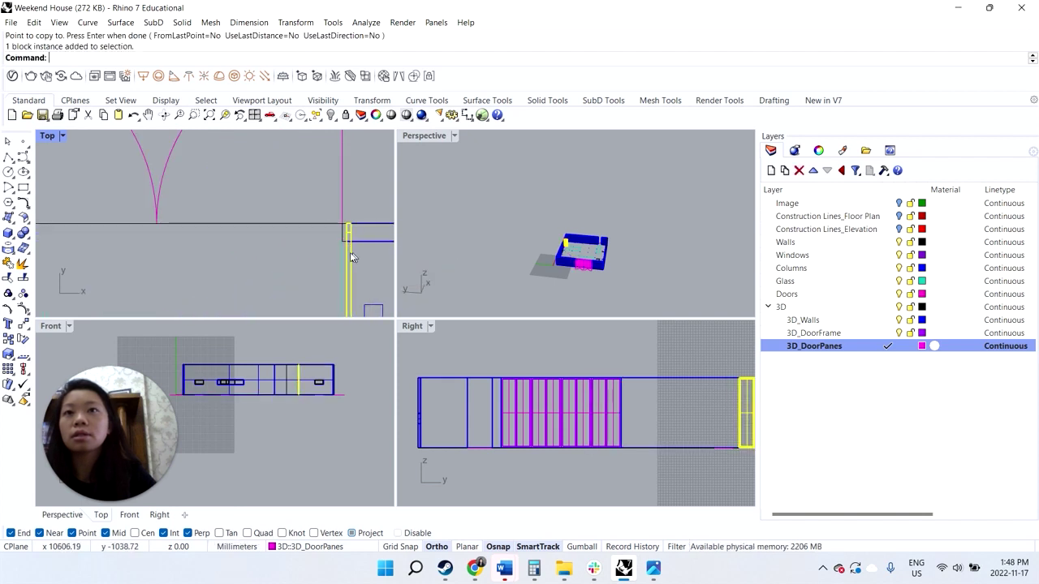
{"action": "type", "text": "Move"}
{"action": "key", "text": "Return"}
{"action": "key", "text": "Escape"}
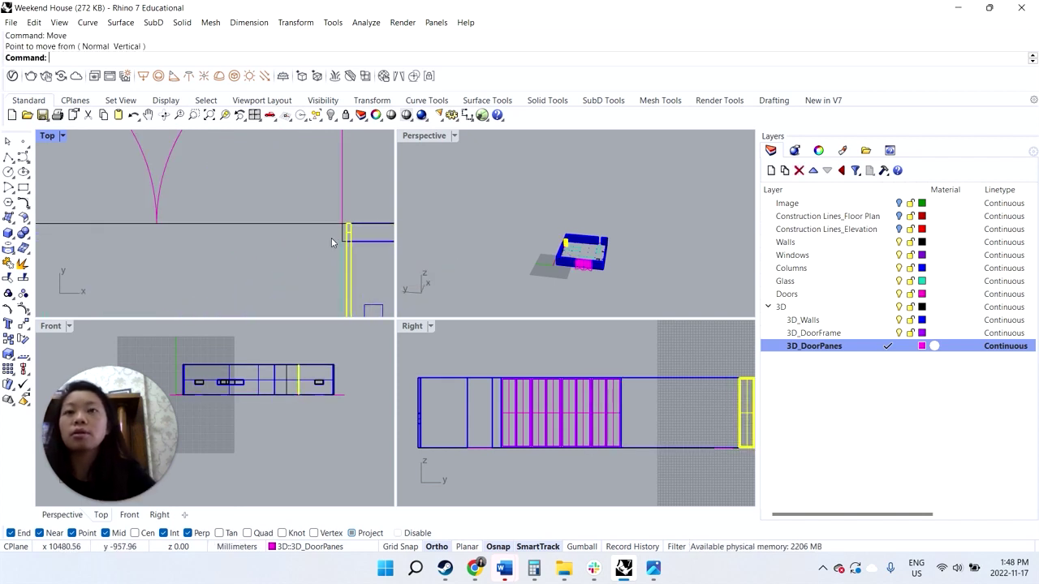
- Rotate the copied door block 90 degrees about its corner at the wall end so it lies along the double-door opening
{"action": "type", "text": "Rotate"}
{"action": "key", "text": "Return"}
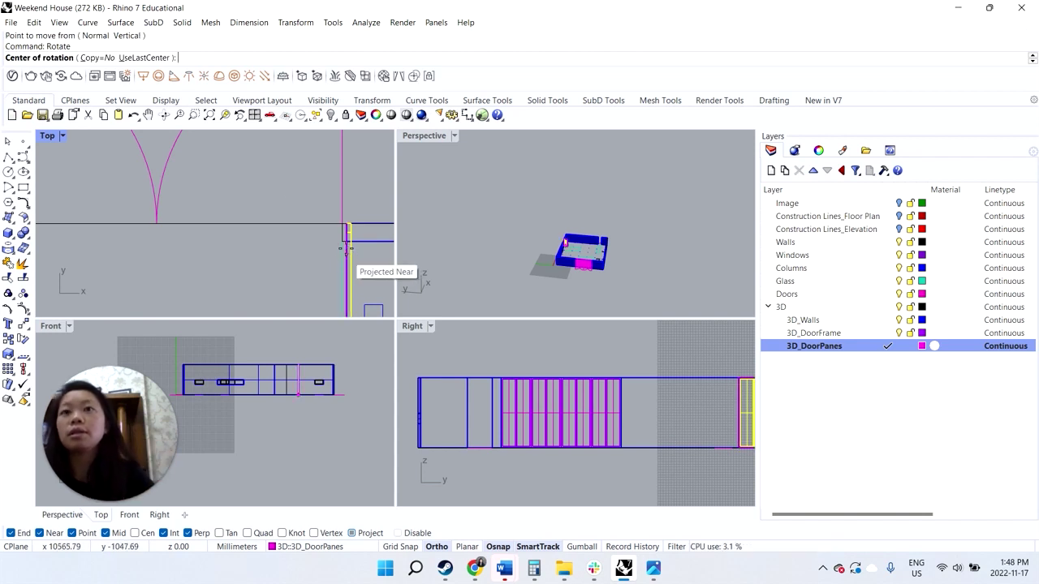
{"action": "left_click", "coordinate": [346, 222]}
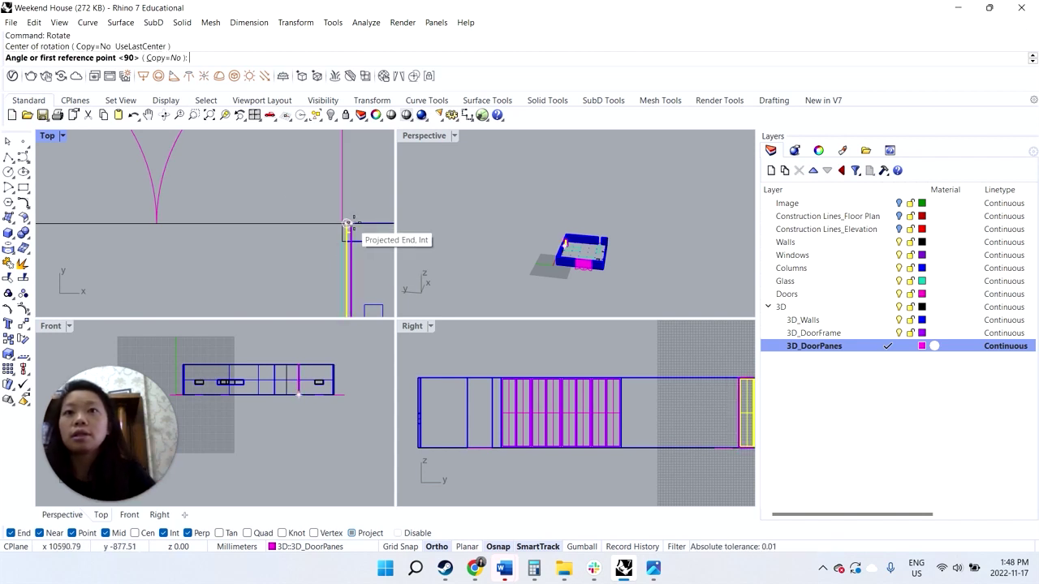
{"action": "left_click", "coordinate": [346, 244]}
{"action": "left_click", "coordinate": [344, 269]}
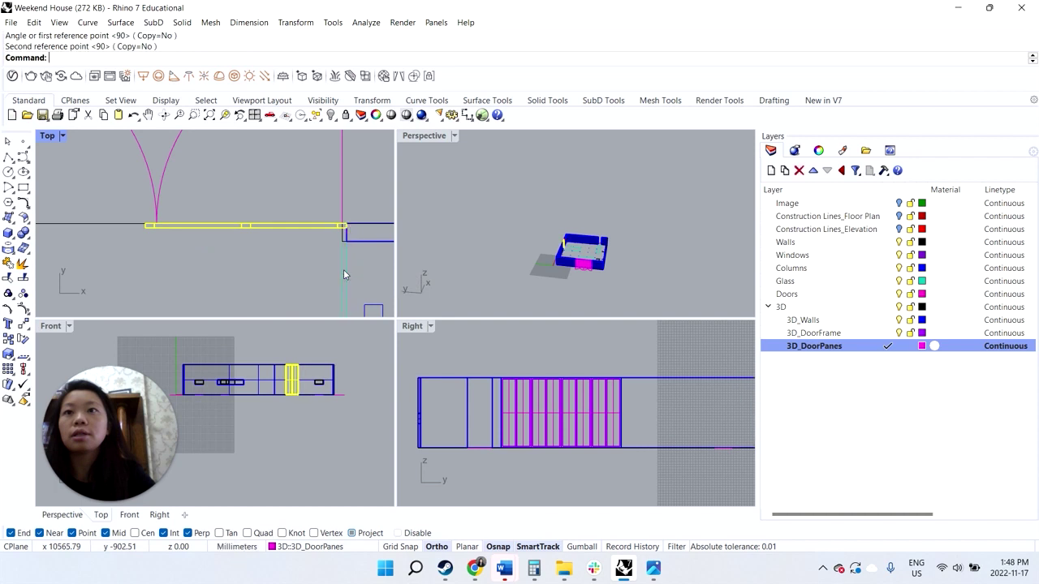
{"action": "scroll", "coordinate": [227, 251], "scroll_direction": "down", "scroll_amount": 2}
{"action": "right_click_drag", "start_coordinate": [227, 250], "coordinate": [246, 249]}
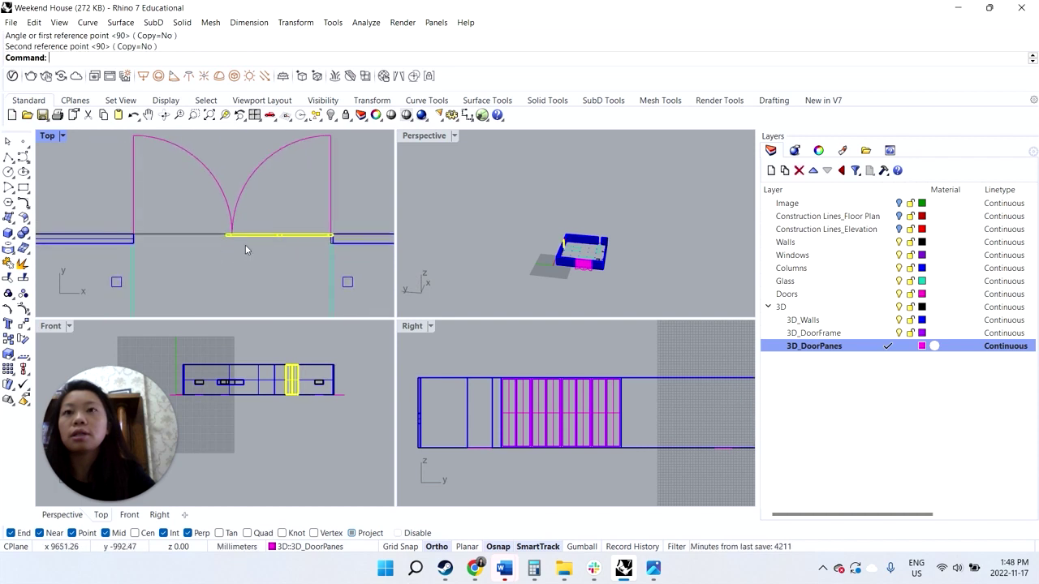
{"action": "left_click", "coordinate": [297, 238]}
{"action": "scroll", "coordinate": [290, 245], "scroll_direction": "up", "scroll_amount": 2}
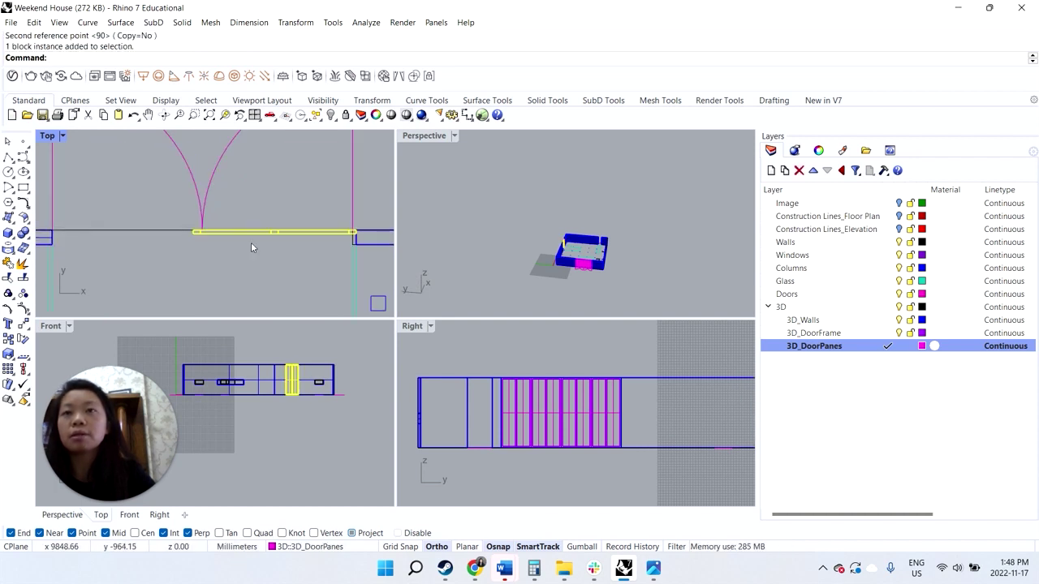
{"action": "scroll", "coordinate": [251, 248], "scroll_direction": "down", "scroll_amount": 1}
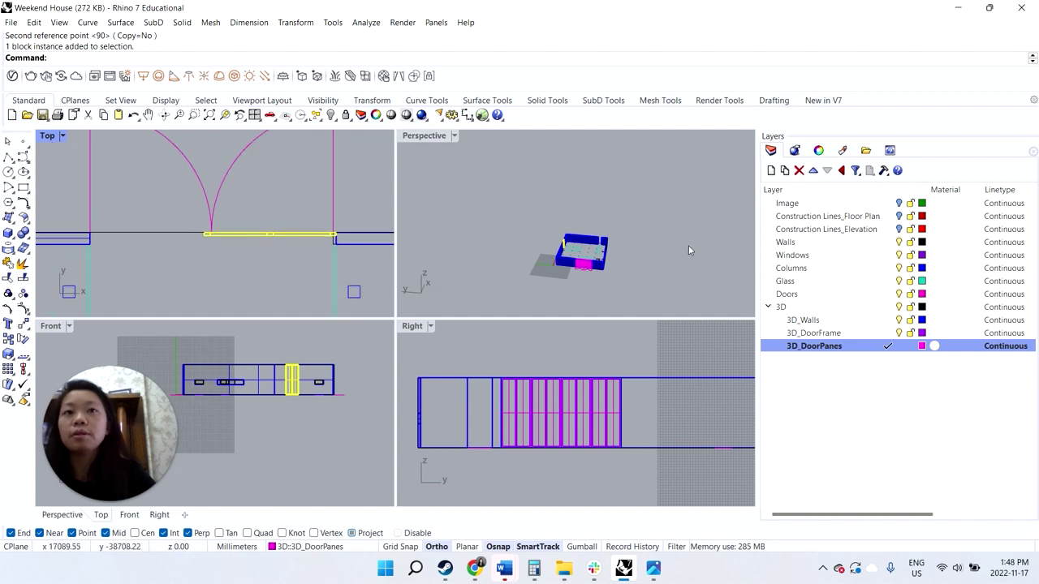
{"action": "scroll", "coordinate": [592, 243], "scroll_direction": "up", "scroll_amount": 8}
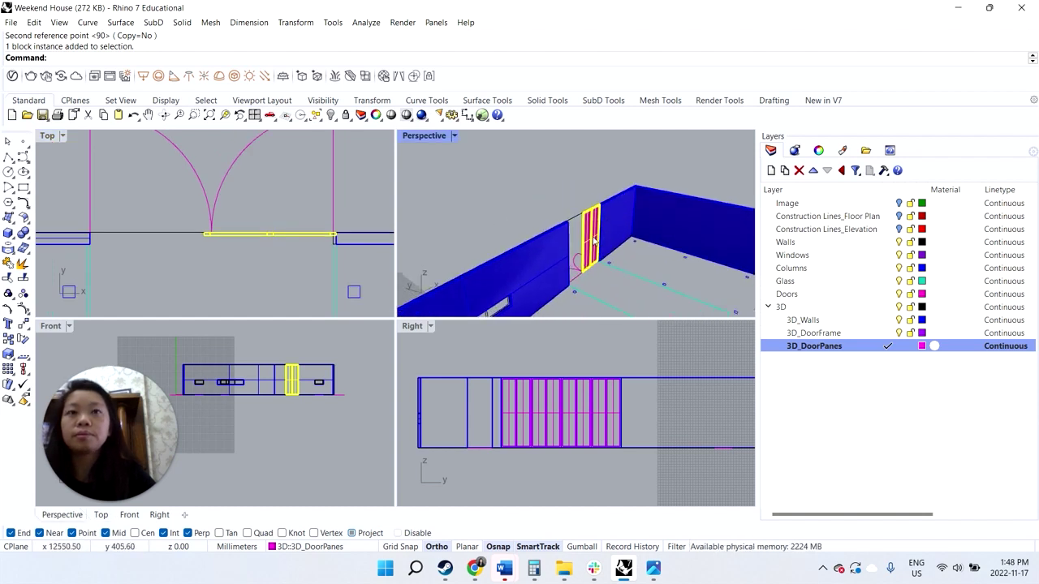
{"action": "scroll", "coordinate": [599, 247], "scroll_direction": "up", "scroll_amount": 3}
{"action": "left_click", "coordinate": [189, 259]}
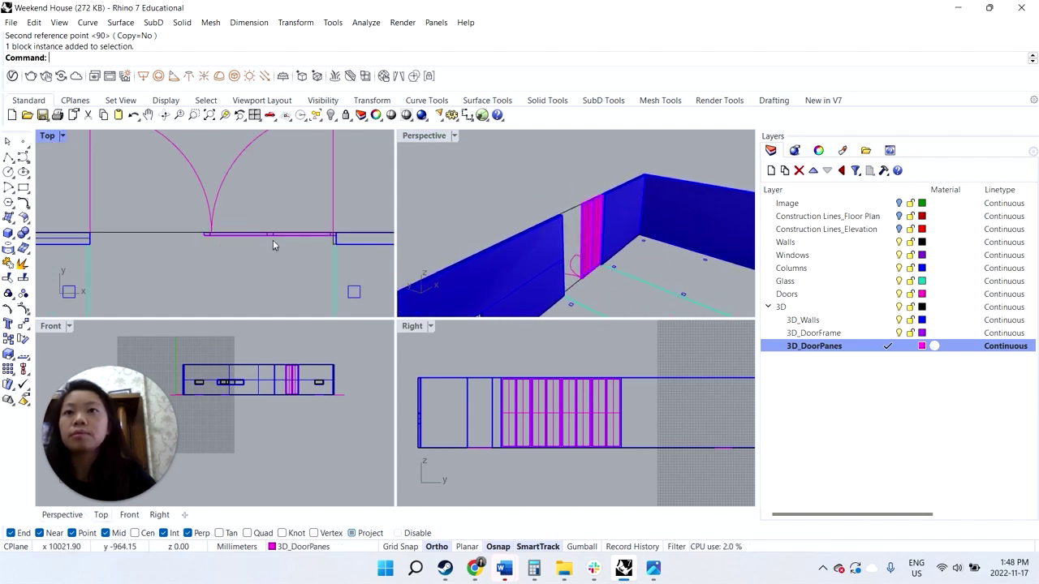
{"action": "left_click", "coordinate": [282, 239]}
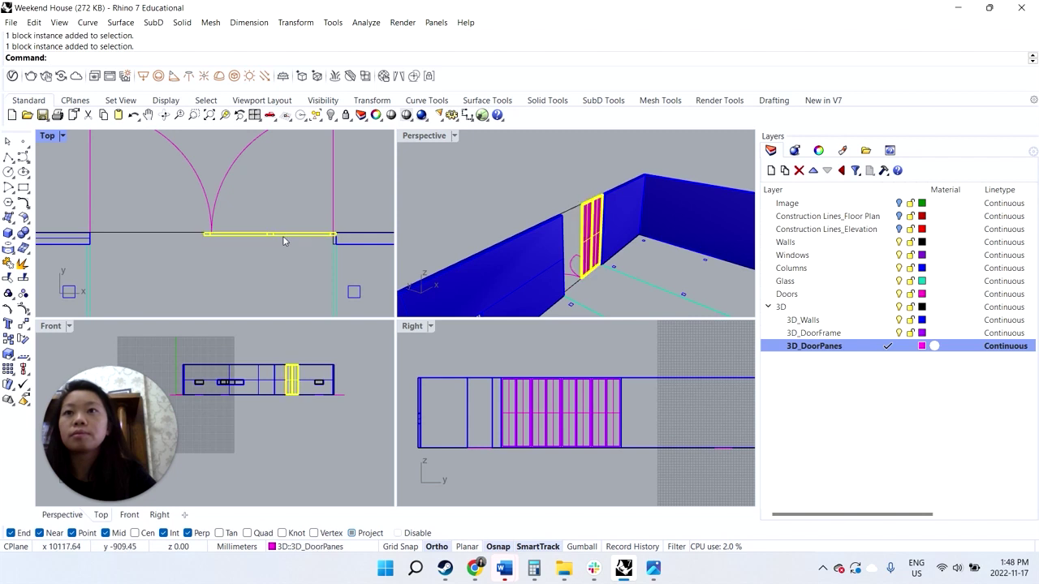
{"action": "type", "text": "scale"}
{"action": "key", "text": "Return"}
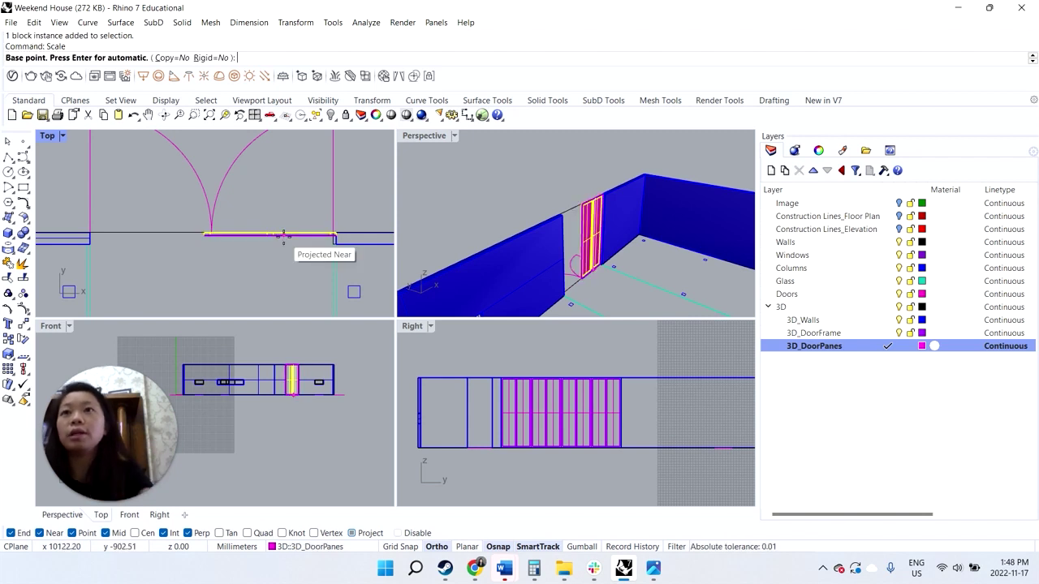
- Use Scale1D on the door block from its wall-side corner, making it 1050 mm wide to end where the two door swings meet
{"action": "left_click", "coordinate": [283, 240]}
{"action": "key", "text": "Return"}
{"action": "type", "text": "Sc"}
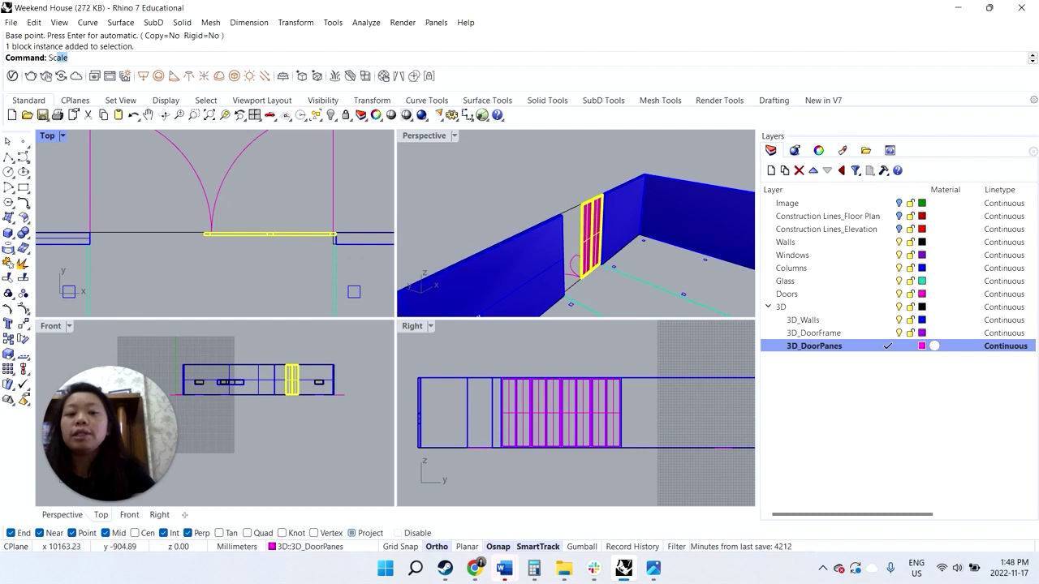
{"action": "type", "text": "ale1D"}
{"action": "key", "text": "Return"}
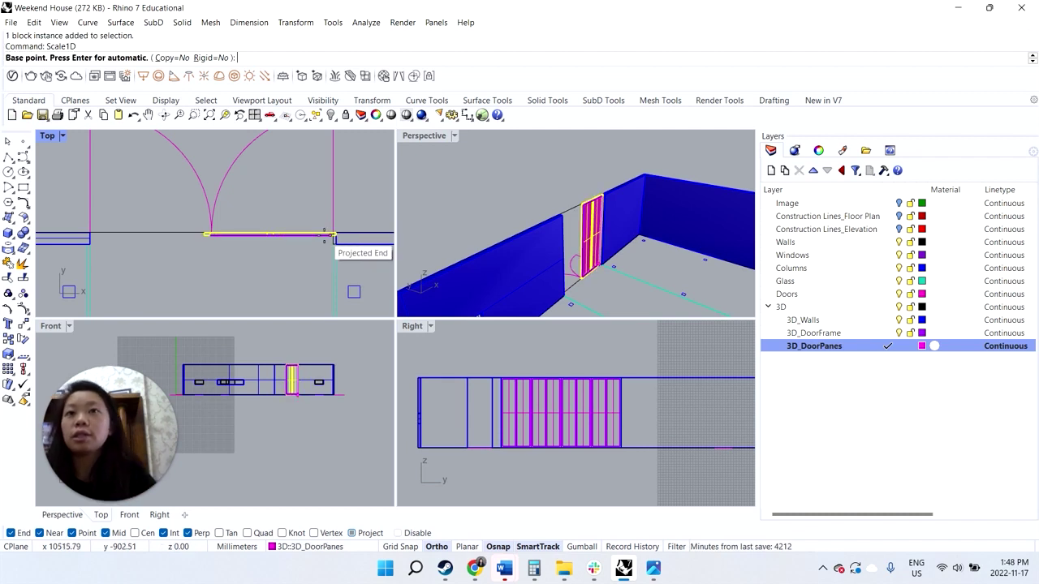
{"action": "left_click", "coordinate": [334, 234]}
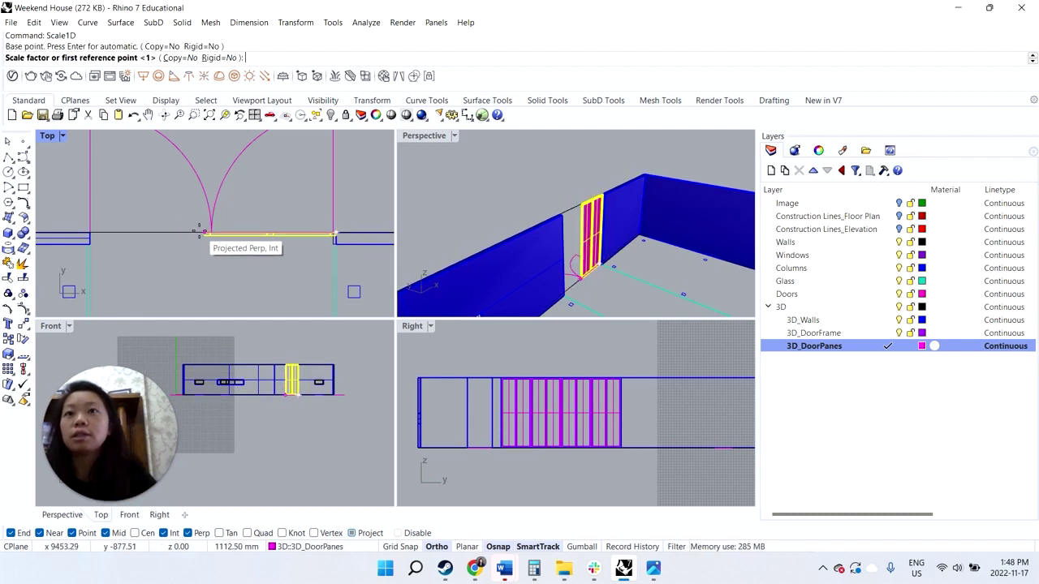
{"action": "left_click", "coordinate": [204, 233]}
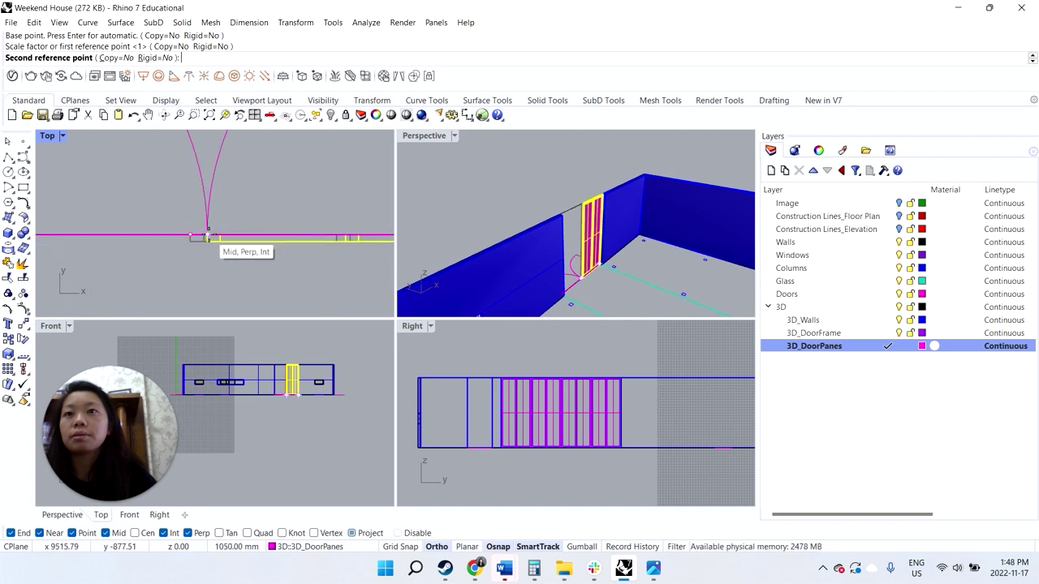
{"action": "left_click", "coordinate": [209, 237]}
- Shorten the door block with Scale1D from the point where the door swings meet to the opening's edge line, making it 1025 mm wide
{"action": "scroll", "coordinate": [224, 274], "scroll_direction": "up", "scroll_amount": 3}
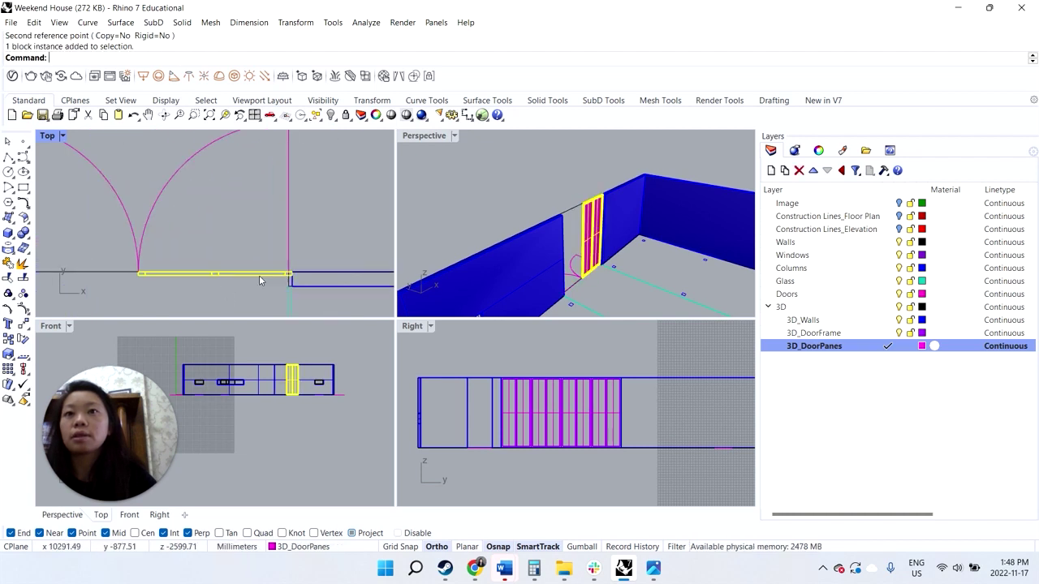
{"action": "key", "text": "Return"}
{"action": "left_click", "coordinate": [289, 273]}
{"action": "scroll", "coordinate": [272, 270], "scroll_direction": "up", "scroll_amount": 3}
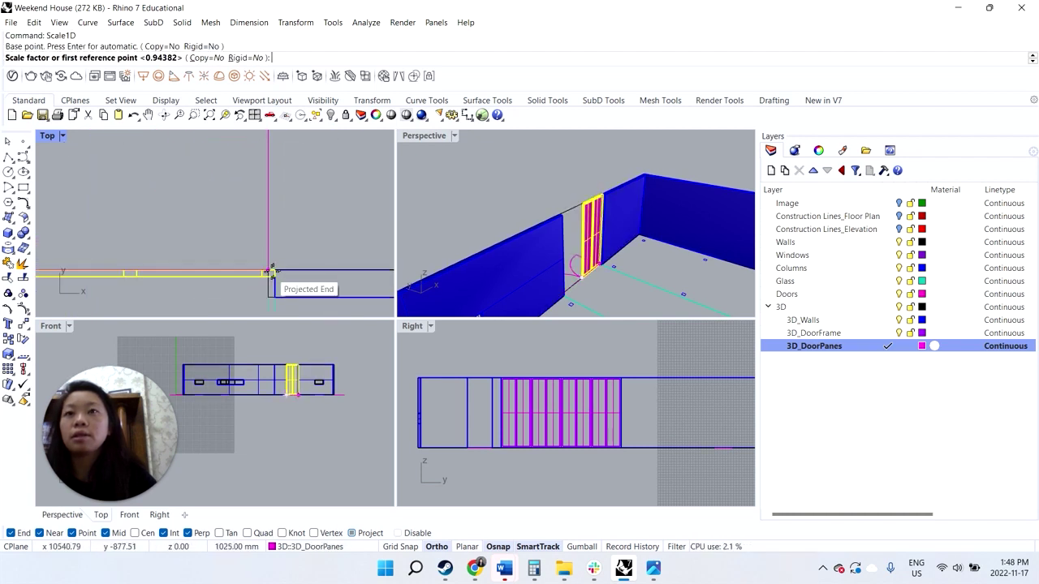
{"action": "left_click", "coordinate": [271, 270]}
{"action": "left_click", "coordinate": [271, 273]}
- Copy the door block from its end at the meeting door swings to the far end of the double-door opening, filling the other half
{"action": "scroll", "coordinate": [571, 203], "scroll_direction": "up", "scroll_amount": 5}
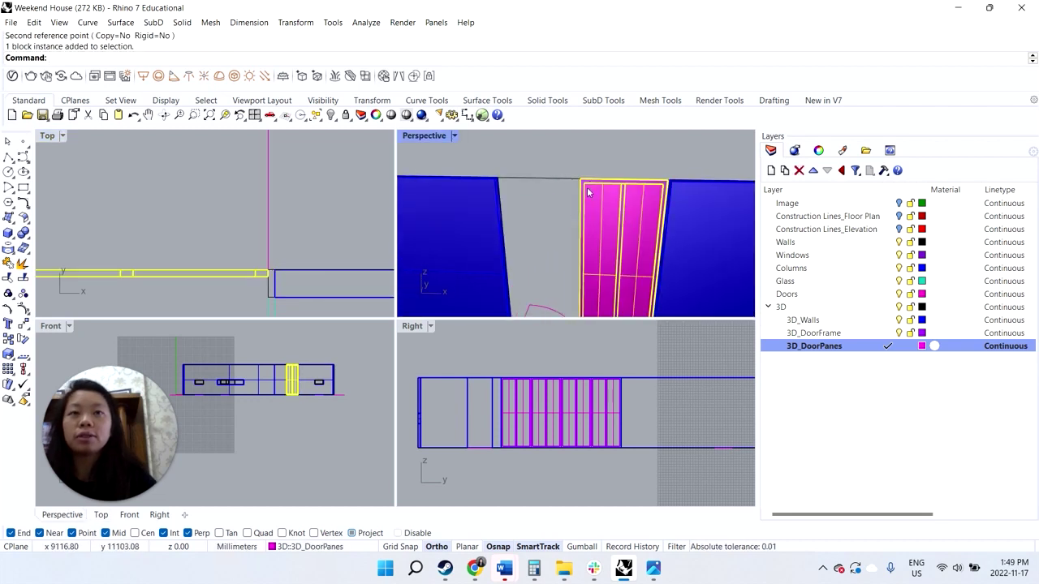
{"action": "scroll", "coordinate": [589, 192], "scroll_direction": "up", "scroll_amount": 2}
{"action": "scroll", "coordinate": [576, 199], "scroll_direction": "down", "scroll_amount": 1}
{"action": "scroll", "coordinate": [572, 200], "scroll_direction": "up", "scroll_amount": 1}
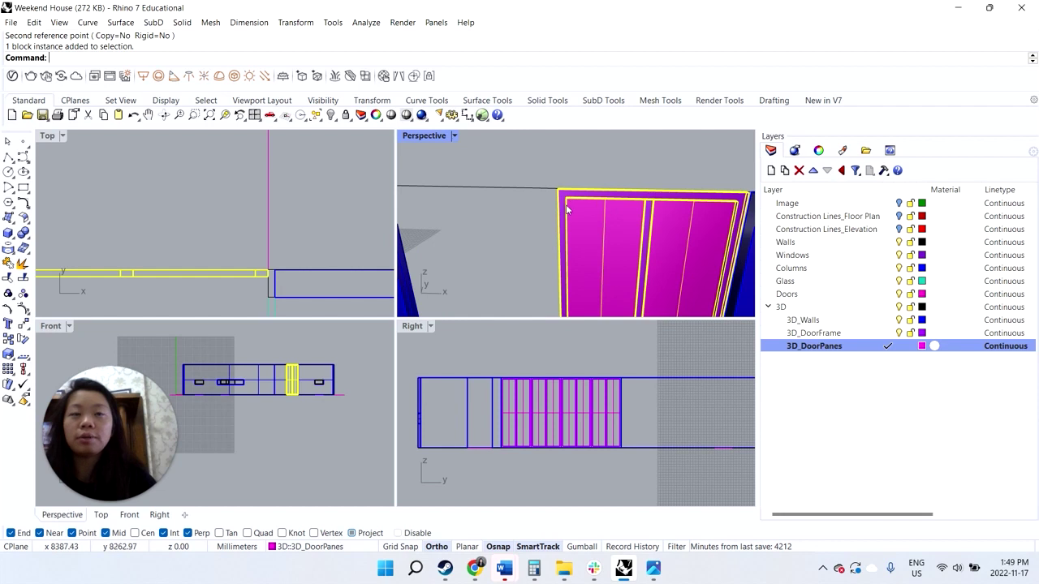
{"action": "scroll", "coordinate": [567, 209], "scroll_direction": "down", "scroll_amount": 5}
{"action": "scroll", "coordinate": [332, 246], "scroll_direction": "down", "scroll_amount": 4}
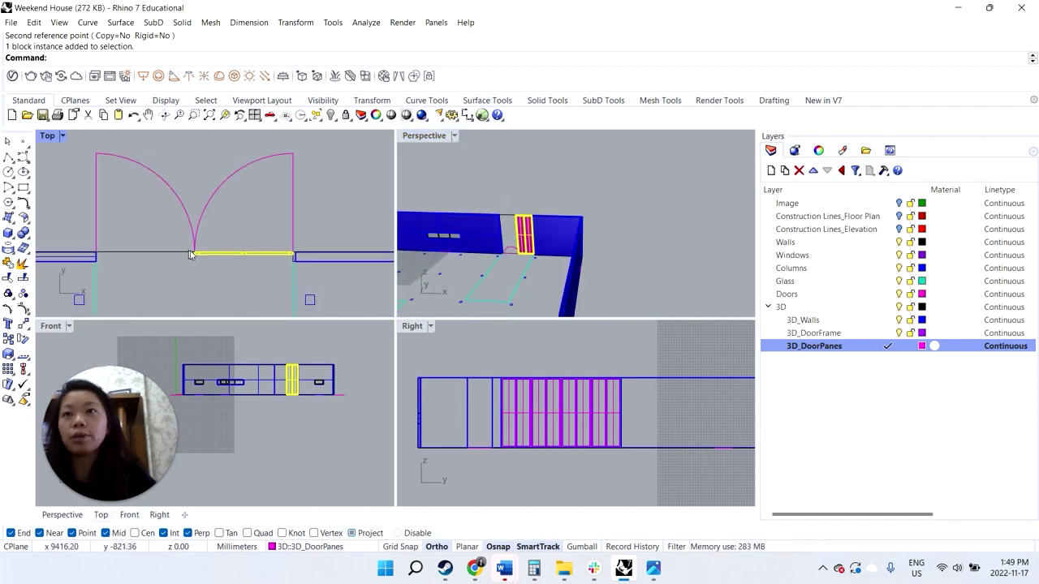
{"action": "type", "text": "Copy"}
{"action": "key", "text": "Return"}
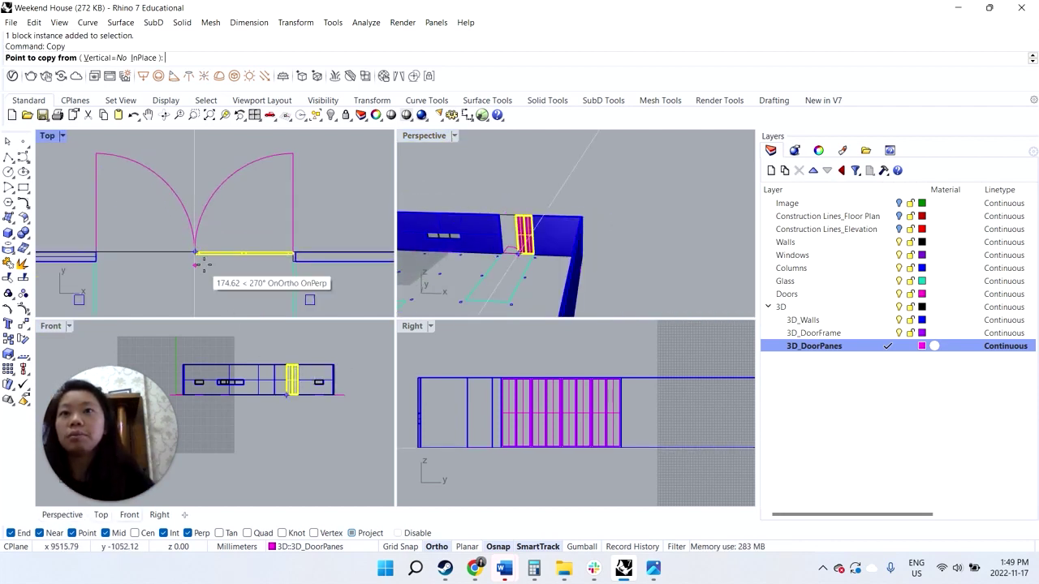
{"action": "left_click", "coordinate": [195, 254]}
{"action": "left_click", "coordinate": [113, 254]}
{"action": "scroll", "coordinate": [114, 253], "scroll_direction": "down", "scroll_amount": 2}
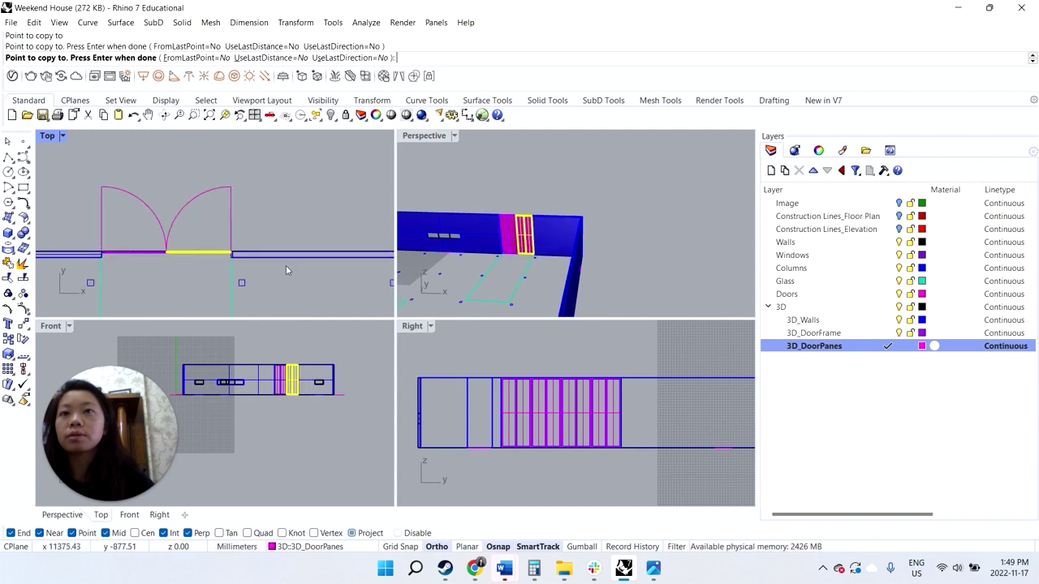
{"action": "key", "text": "Return"}
- Extend the wall between the double doors and the building corner with Scale1D, from its outer corner to the door block's edge
{"action": "left_click", "coordinate": [291, 268]}
{"action": "left_click", "coordinate": [328, 302]}
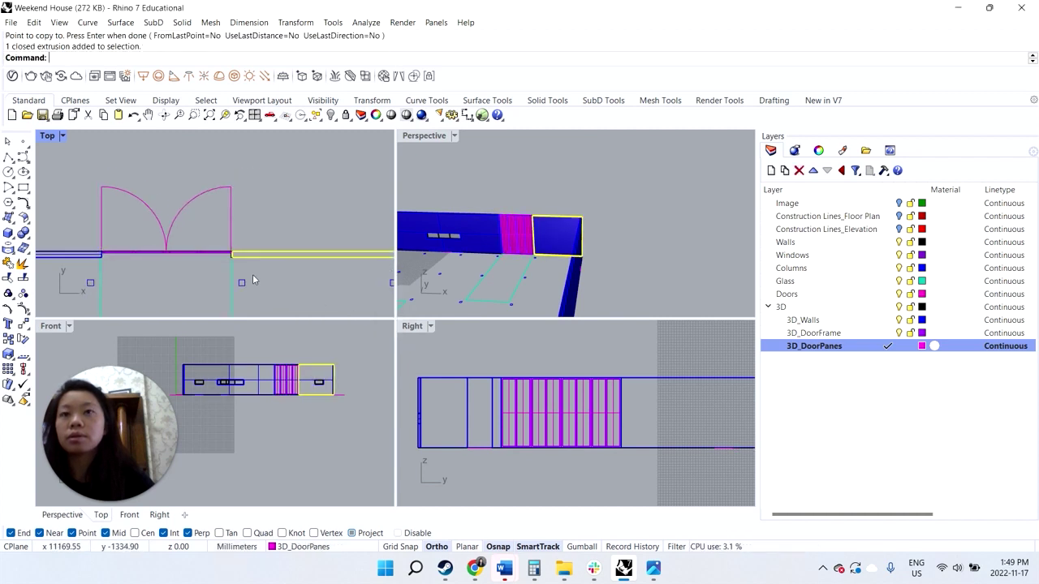
{"action": "scroll", "coordinate": [253, 270], "scroll_direction": "down", "scroll_amount": 2}
{"action": "scroll", "coordinate": [259, 266], "scroll_direction": "up", "scroll_amount": 2}
{"action": "type", "text": "Scale"}
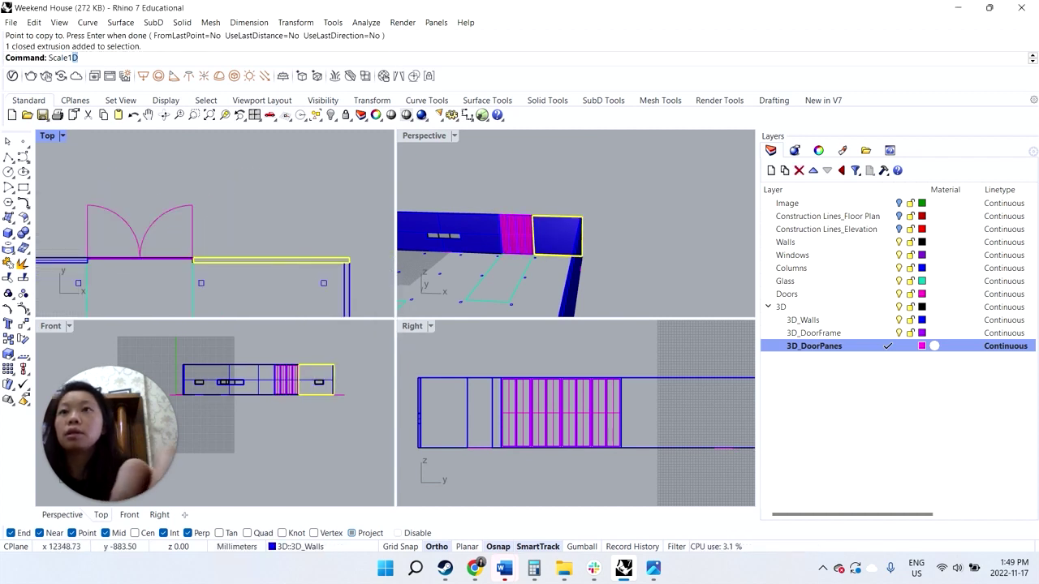
{"action": "key", "text": "Return"}
{"action": "left_click", "coordinate": [350, 260]}
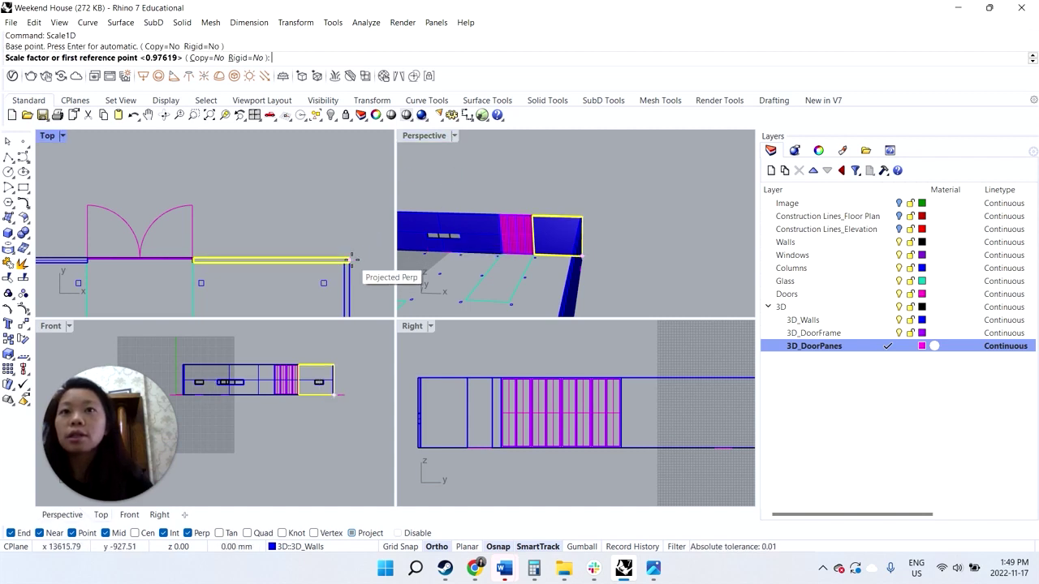
{"action": "scroll", "coordinate": [203, 258], "scroll_direction": "up", "scroll_amount": 3}
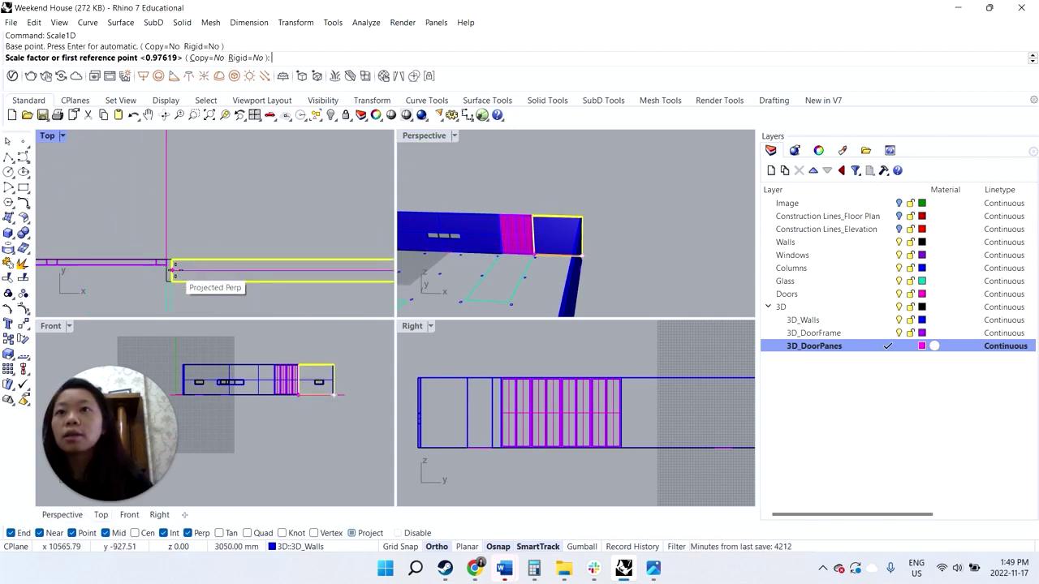
{"action": "left_click", "coordinate": [173, 268]}
{"action": "left_click", "coordinate": [168, 271]}
- Select the end door block in the four-door row and look over the reference elevation photos of the house
{"action": "right_click_drag", "start_coordinate": [511, 222], "coordinate": [500, 284]}
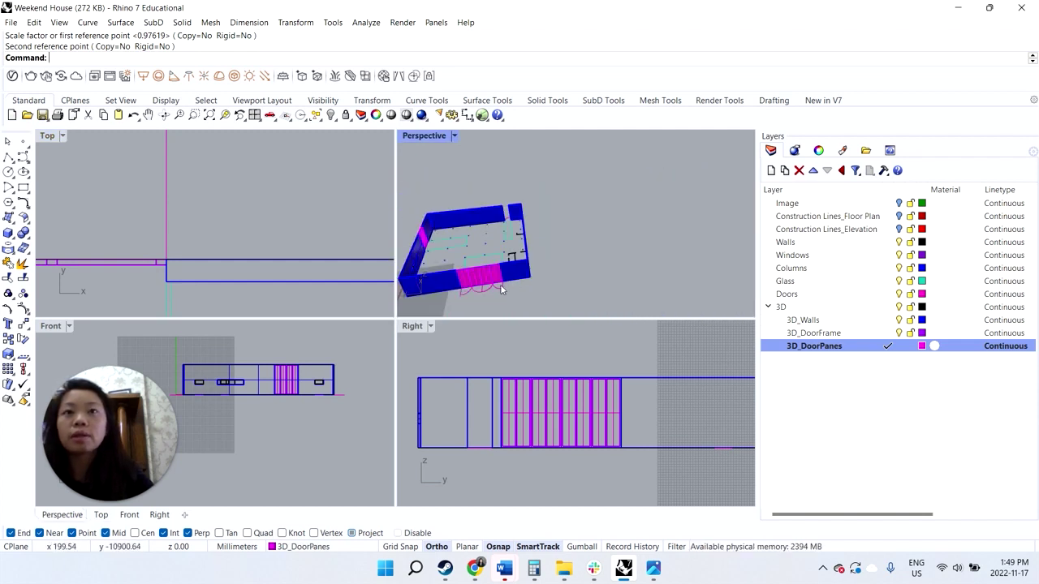
{"action": "scroll", "coordinate": [500, 284], "scroll_direction": "up", "scroll_amount": 5}
{"action": "left_click", "coordinate": [520, 280]}
{"action": "scroll", "coordinate": [535, 278], "scroll_direction": "down", "scroll_amount": 5}
{"action": "scroll", "coordinate": [485, 224], "scroll_direction": "up", "scroll_amount": 2}
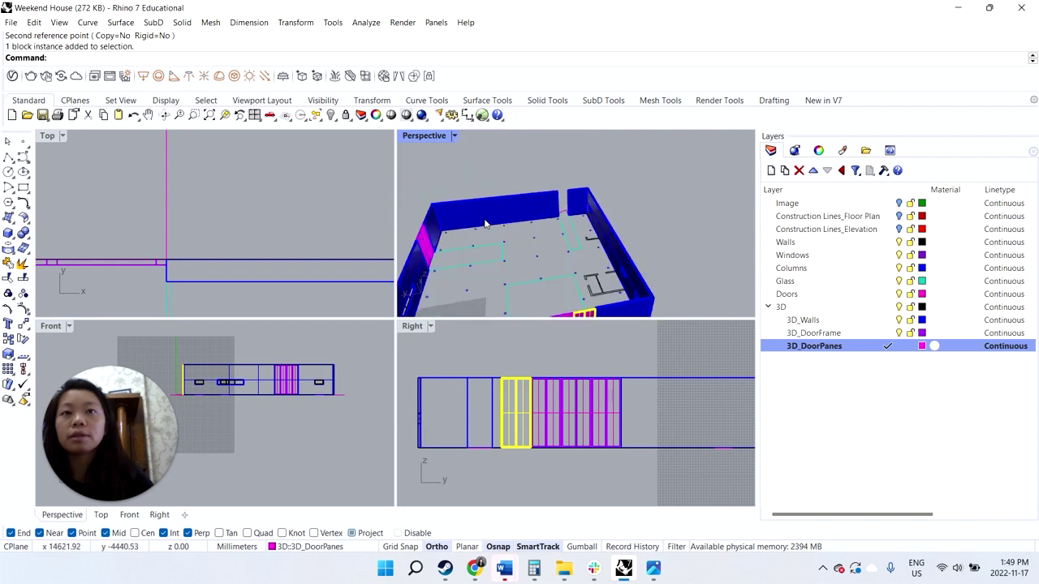
{"action": "left_click", "coordinate": [665, 568]}
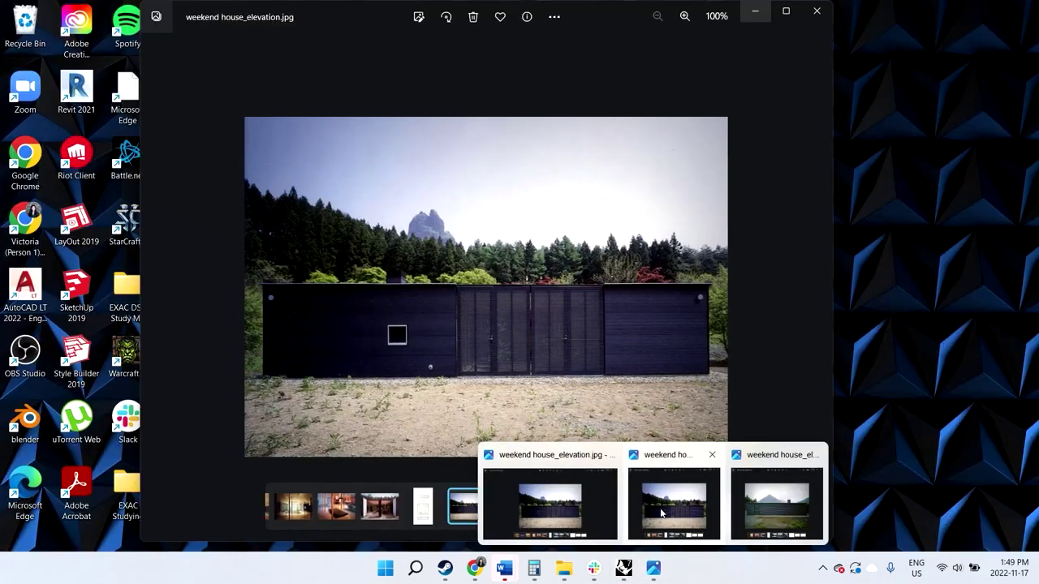
{"action": "mouse_move", "coordinate": [775, 510]}
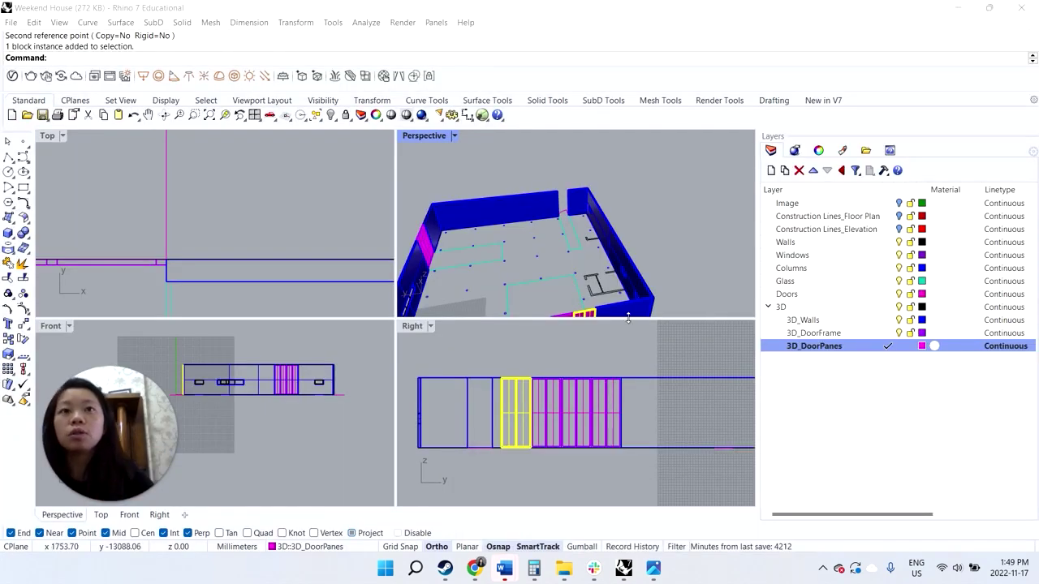
- Copy the selected door block from its outer wall-end corner to the lower corner of the single-door opening in the opposite wall
{"action": "right_click_drag", "start_coordinate": [628, 318], "coordinate": [555, 278]}
{"action": "type", "text": "Copy"}
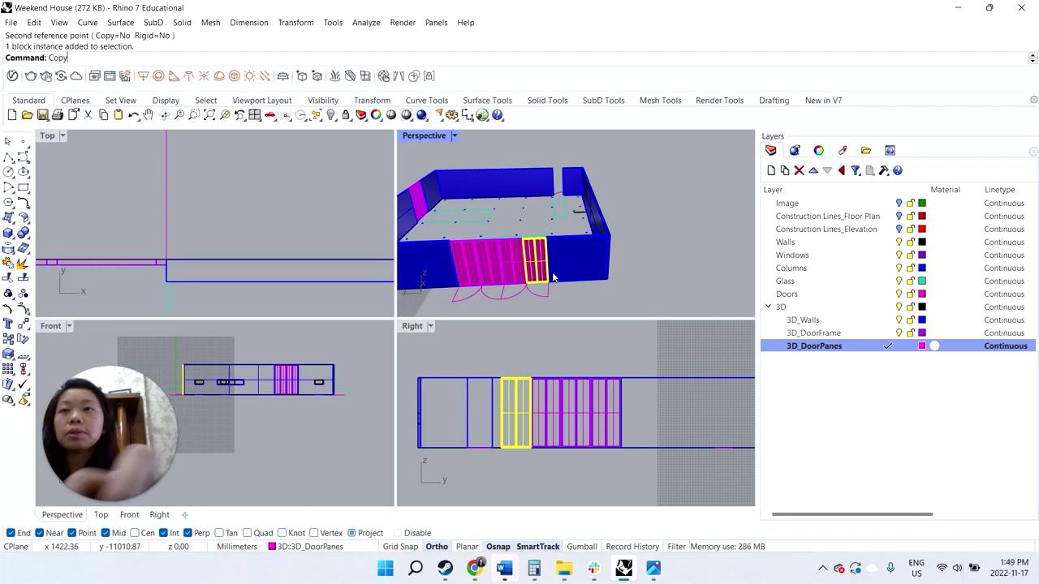
{"action": "key", "text": "Return"}
{"action": "scroll", "coordinate": [239, 203], "scroll_direction": "down", "scroll_amount": 5}
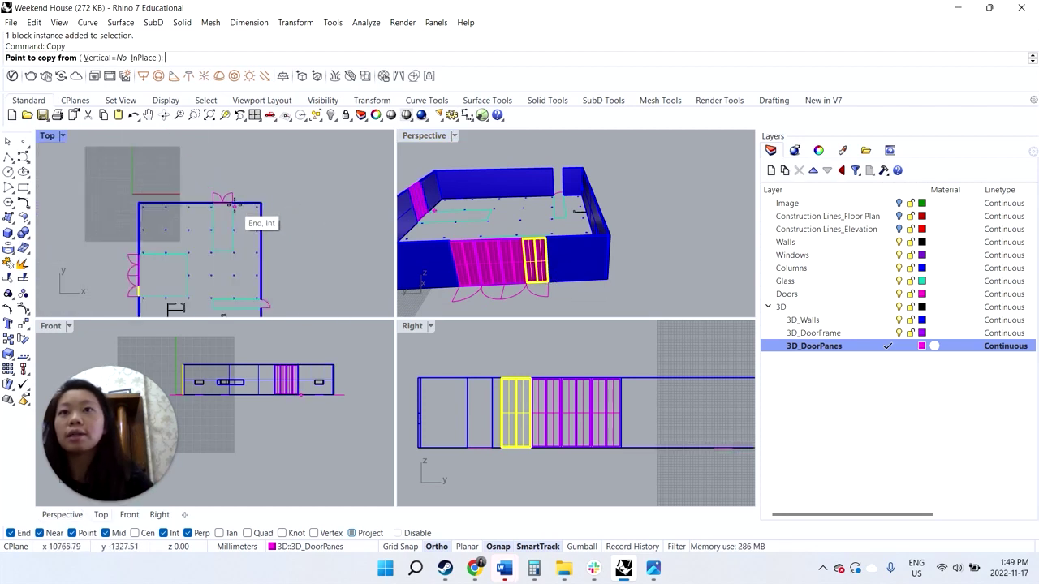
{"action": "scroll", "coordinate": [211, 235], "scroll_direction": "down", "scroll_amount": 2}
{"action": "scroll", "coordinate": [220, 244], "scroll_direction": "up", "scroll_amount": 8}
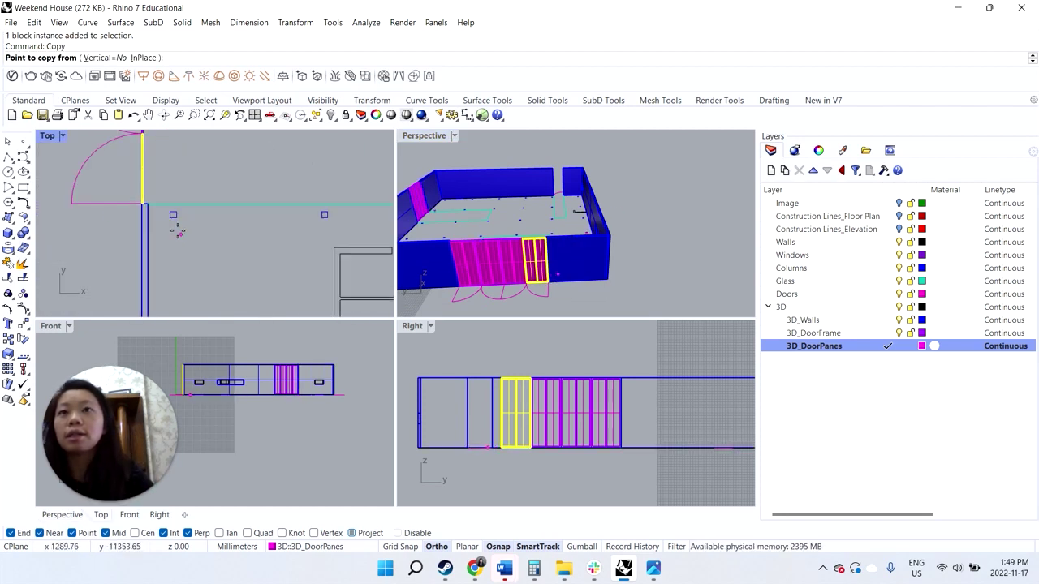
{"action": "left_click", "coordinate": [138, 204]}
{"action": "scroll", "coordinate": [158, 213], "scroll_direction": "down", "scroll_amount": 5}
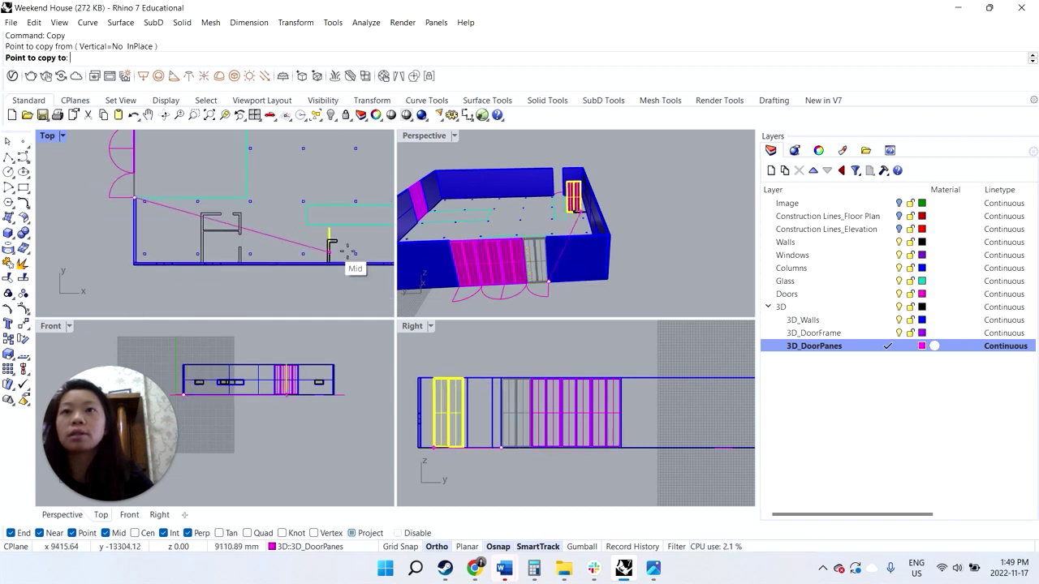
{"action": "scroll", "coordinate": [341, 243], "scroll_direction": "down", "scroll_amount": 3}
{"action": "scroll", "coordinate": [315, 232], "scroll_direction": "up", "scroll_amount": 8}
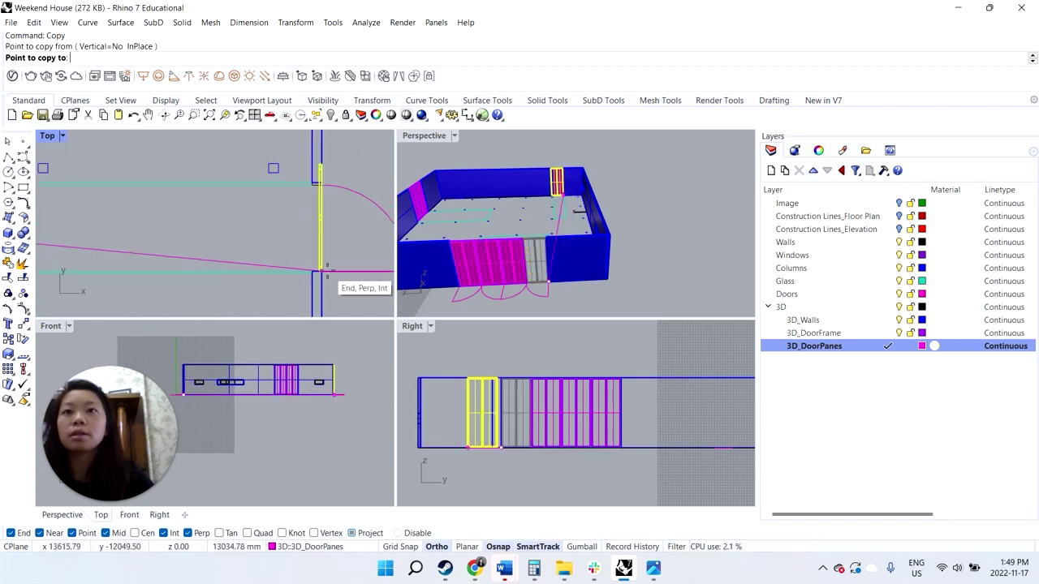
{"action": "left_click", "coordinate": [322, 272]}
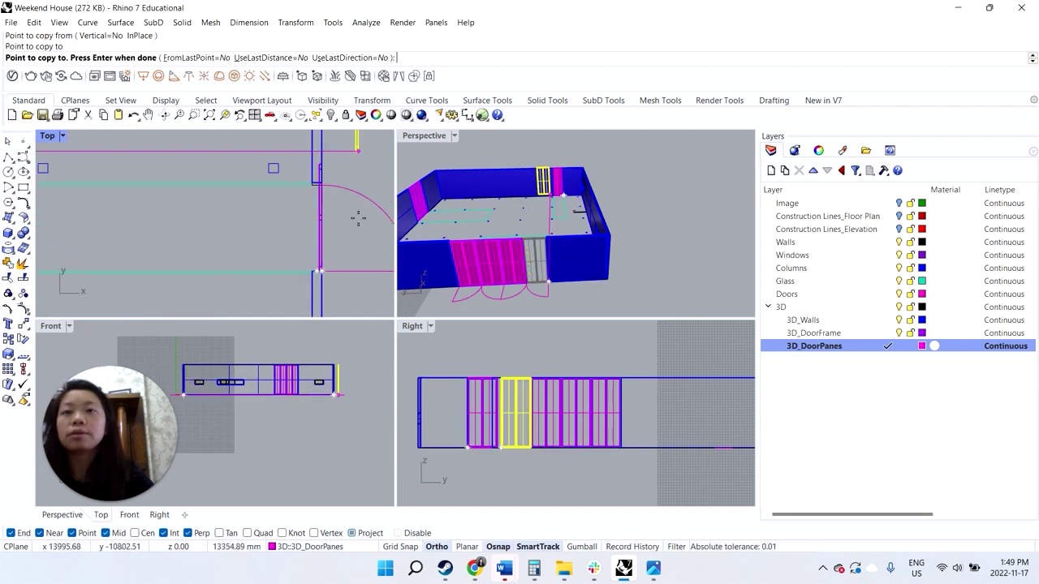
{"action": "key", "text": "Return"}
- Shorten the copied door block with Scale1D from its lower corner so it ends at the start of the single door's swing arc
{"action": "left_click", "coordinate": [321, 229]}
{"action": "type", "text": "Scale"}
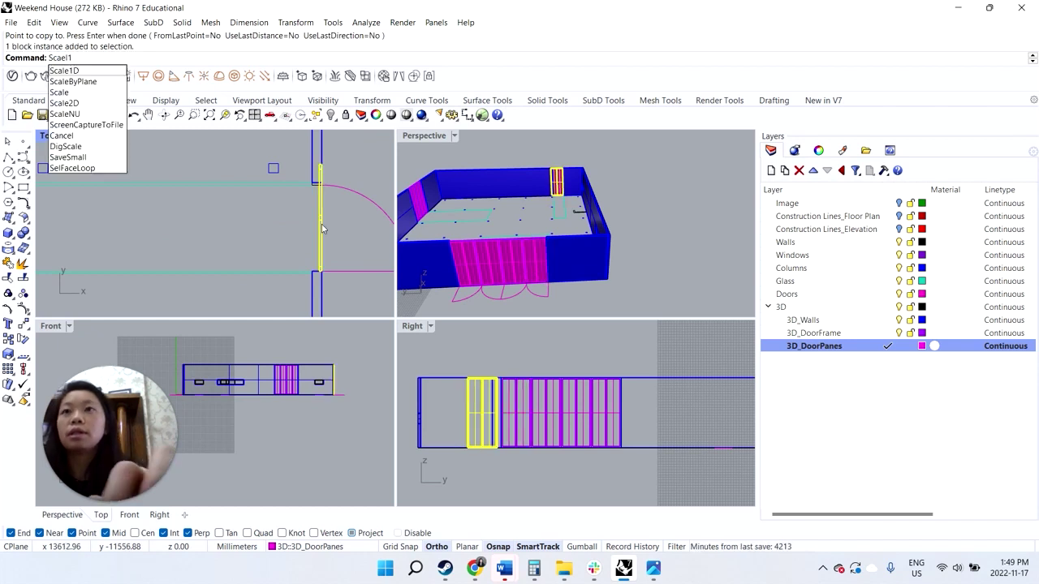
{"action": "type", "text": "1D"}
{"action": "key", "text": "Return"}
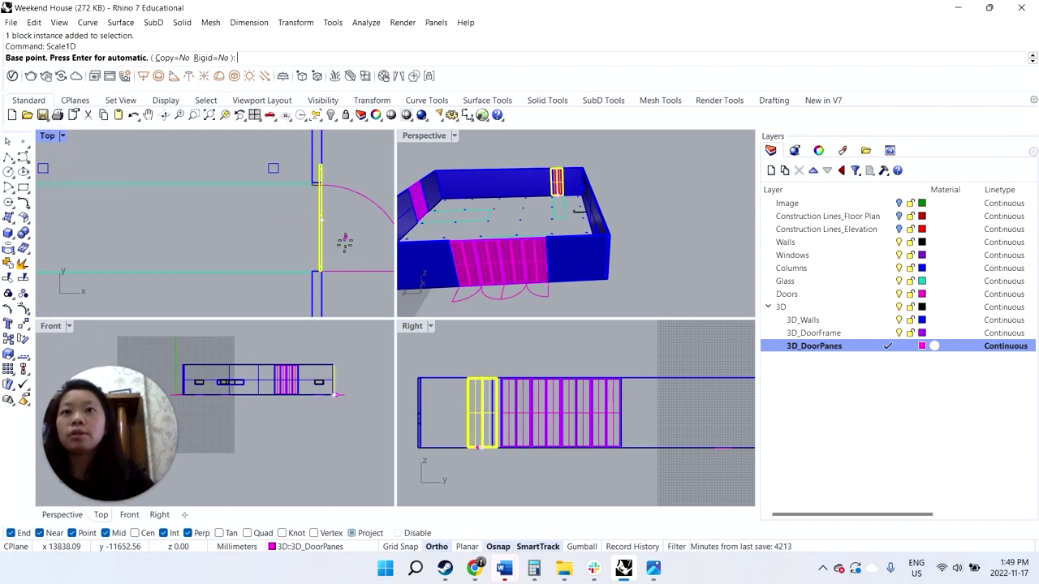
{"action": "left_click", "coordinate": [328, 277]}
{"action": "scroll", "coordinate": [336, 164], "scroll_direction": "up", "scroll_amount": 4}
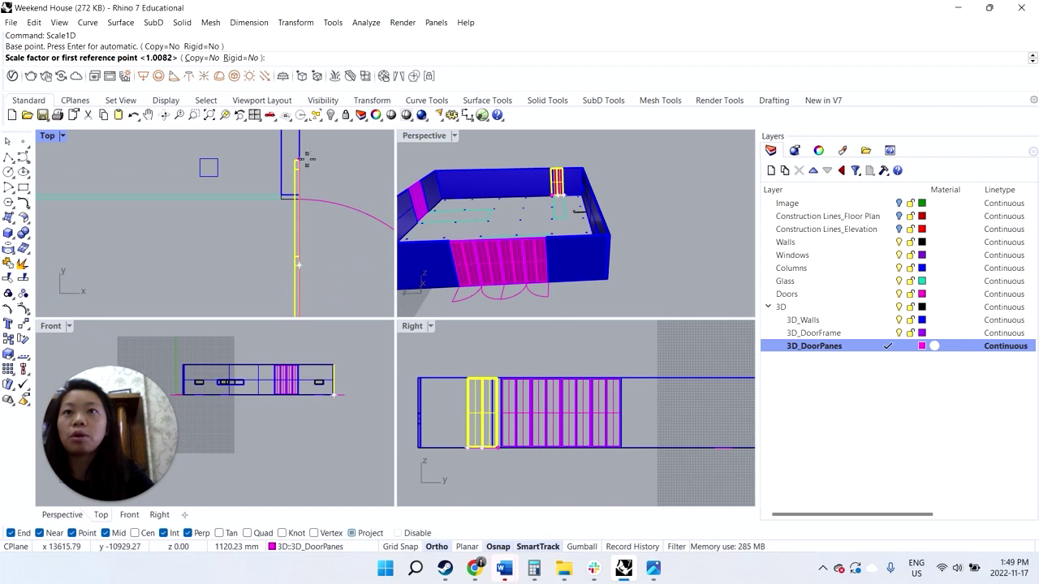
{"action": "left_click", "coordinate": [299, 160]}
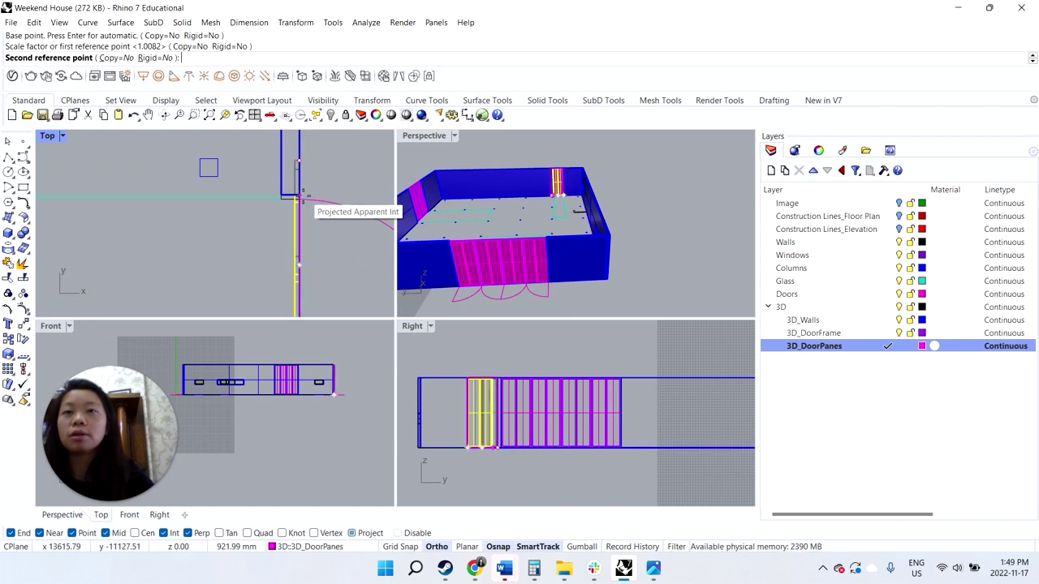
{"action": "left_click", "coordinate": [302, 197]}
- Extend the long wall beside the single door with Scale1D, from its far building corner to the end of the door block
{"action": "left_click", "coordinate": [293, 201]}
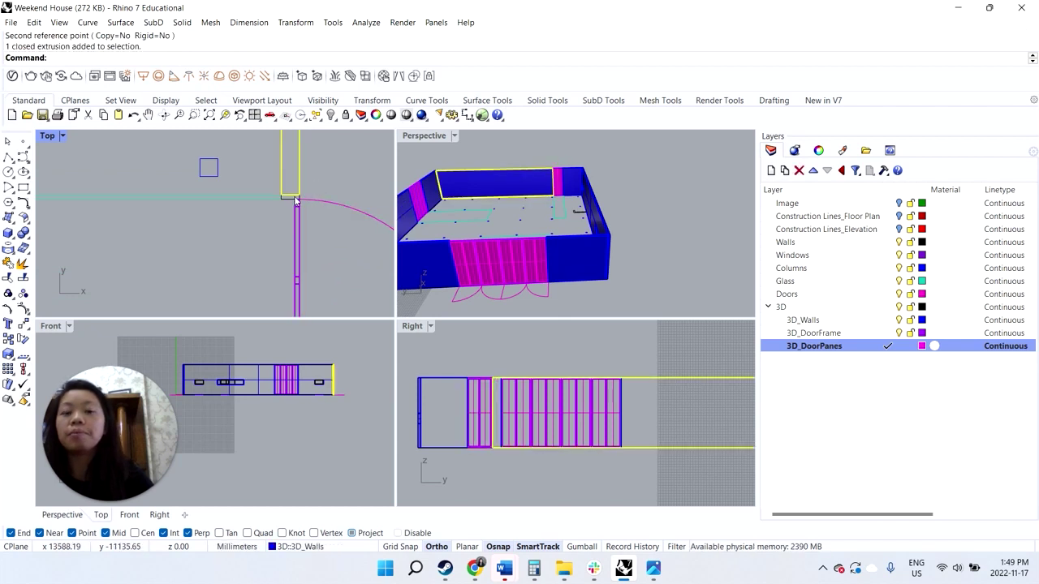
{"action": "type", "text": "scale1d"}
{"action": "key", "text": "Return"}
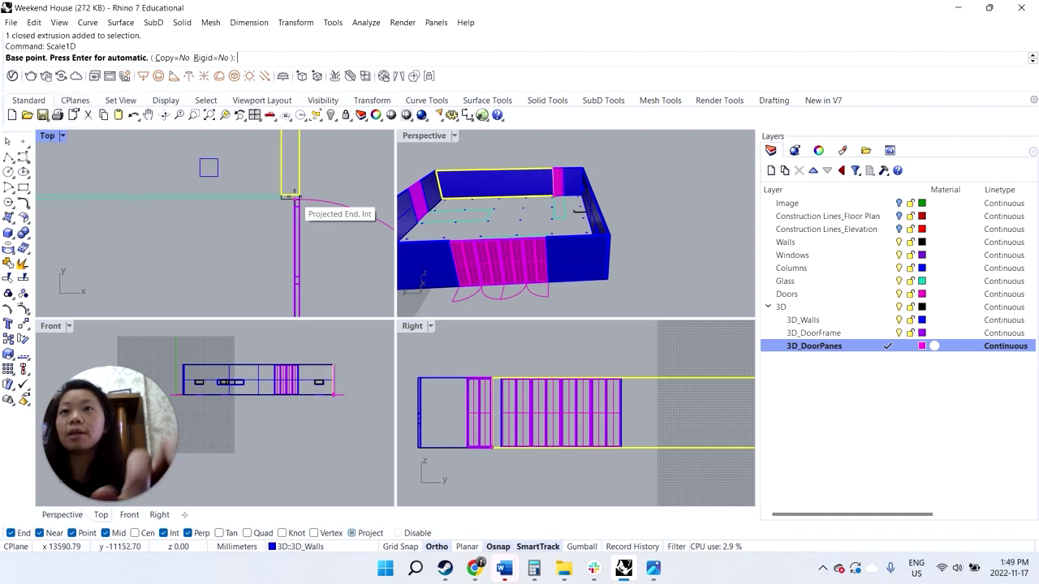
{"action": "scroll", "coordinate": [296, 223], "scroll_direction": "down", "scroll_amount": 5}
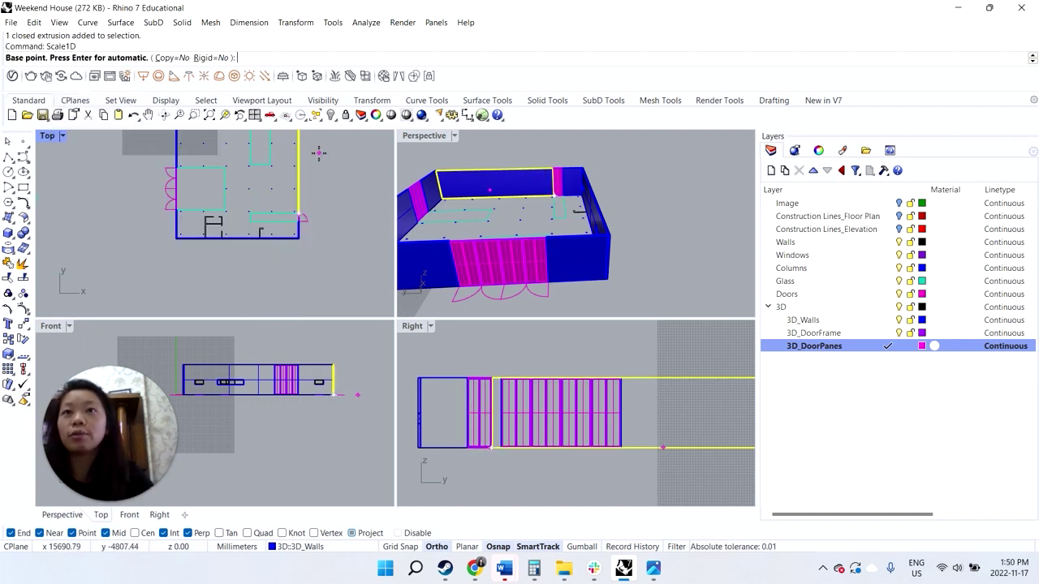
{"action": "scroll", "coordinate": [312, 150], "scroll_direction": "up", "scroll_amount": 8}
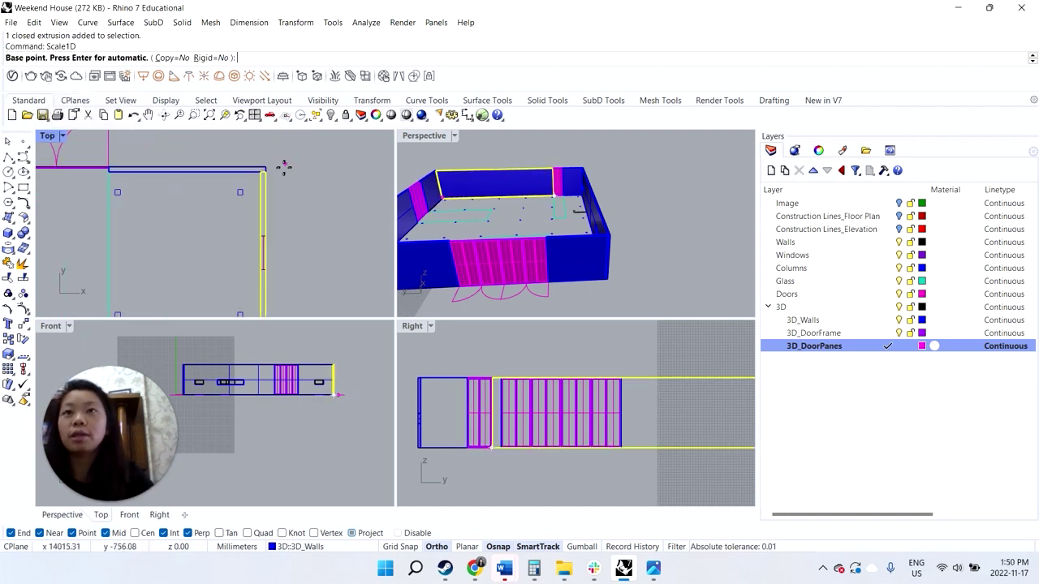
{"action": "left_click", "coordinate": [264, 169]}
{"action": "scroll", "coordinate": [268, 172], "scroll_direction": "down", "scroll_amount": 5}
{"action": "scroll", "coordinate": [264, 268], "scroll_direction": "up", "scroll_amount": 6}
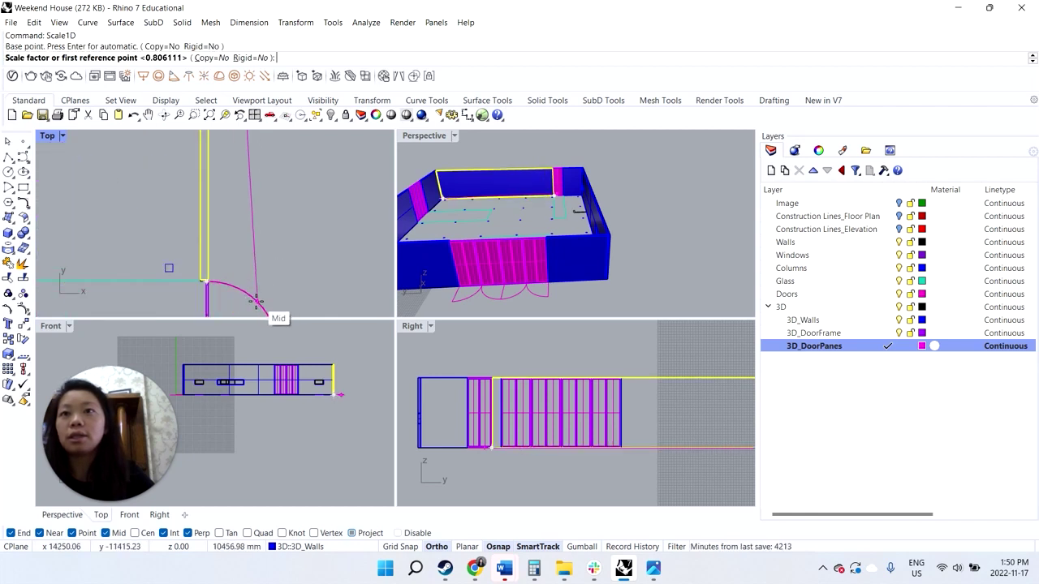
{"action": "scroll", "coordinate": [209, 283], "scroll_direction": "up", "scroll_amount": 10}
{"action": "left_click", "coordinate": [205, 264]}
{"action": "left_click", "coordinate": [204, 276]}
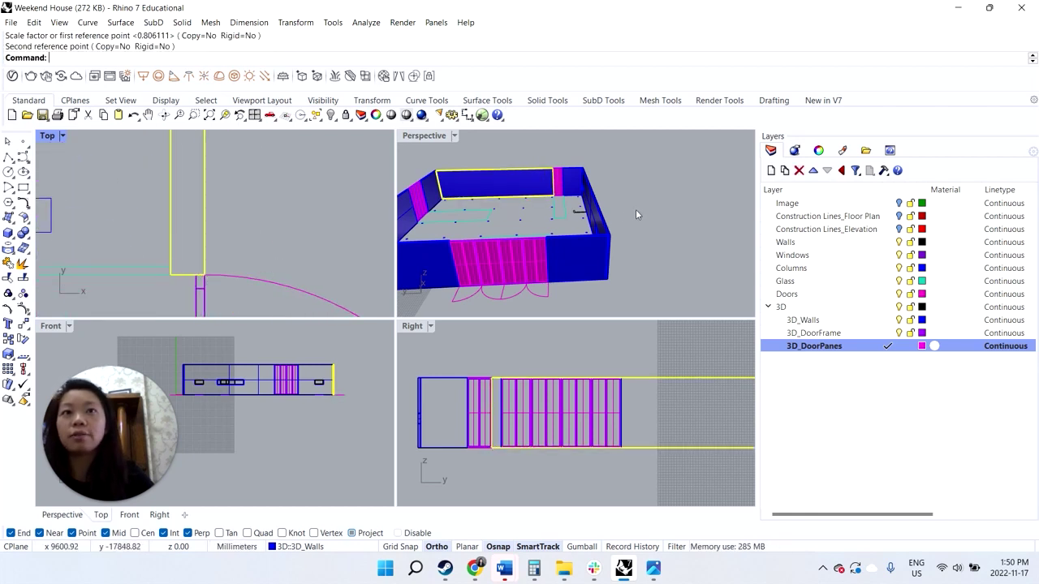
{"action": "left_click", "coordinate": [635, 209]}
- Make 3D_Walls the current layer
{"action": "right_click_drag", "start_coordinate": [635, 210], "coordinate": [464, 281]}
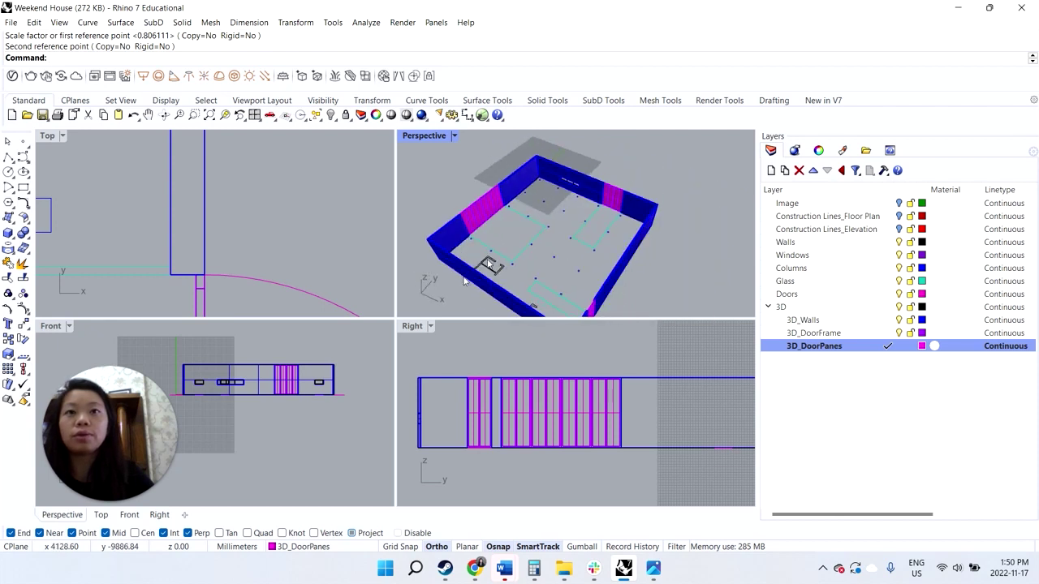
{"action": "left_click", "coordinate": [884, 321]}
{"action": "left_click", "coordinate": [887, 321]}
- Close the open interior wall outlines of the small room beside the outer wall with CloseCrv
{"action": "scroll", "coordinate": [491, 251], "scroll_direction": "up", "scroll_amount": 5}
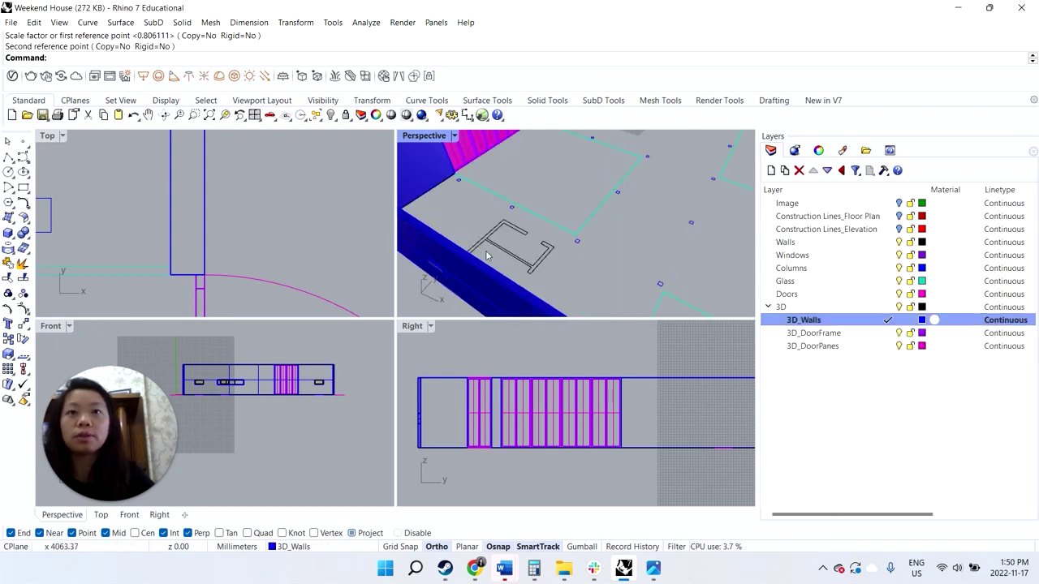
{"action": "left_click", "coordinate": [491, 247]}
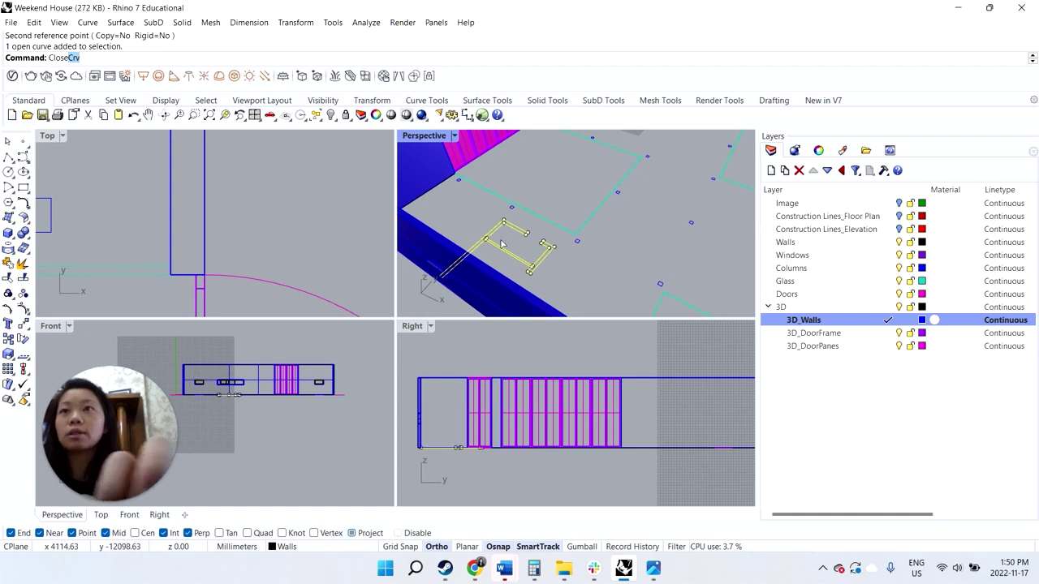
{"action": "key", "text": "Return"}
{"action": "right_click_drag", "start_coordinate": [521, 246], "coordinate": [466, 254]}
{"action": "left_click", "coordinate": [431, 249]}
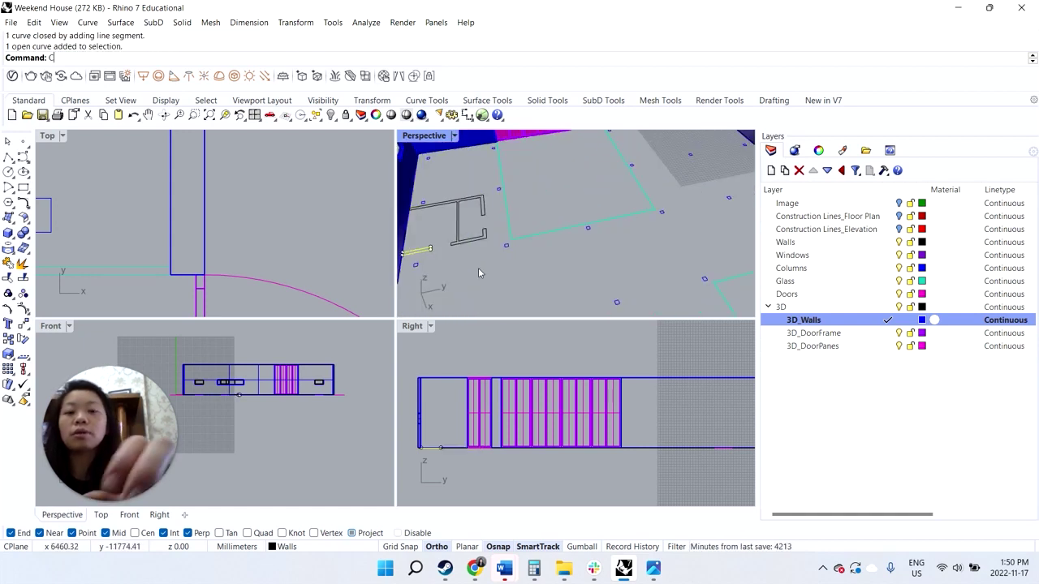
- Extrude the small room's closed wall outlines together as solids up to the top of the outer walls
{"action": "left_click", "coordinate": [480, 236], "text": "shift"}
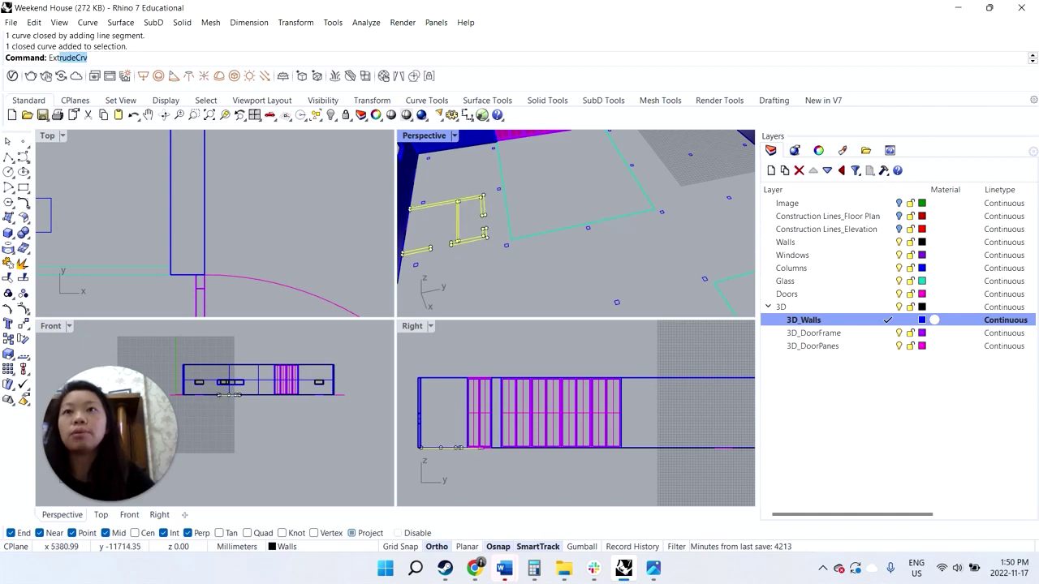
{"action": "key", "text": "Return"}
{"action": "scroll", "coordinate": [520, 232], "scroll_direction": "down", "scroll_amount": 5}
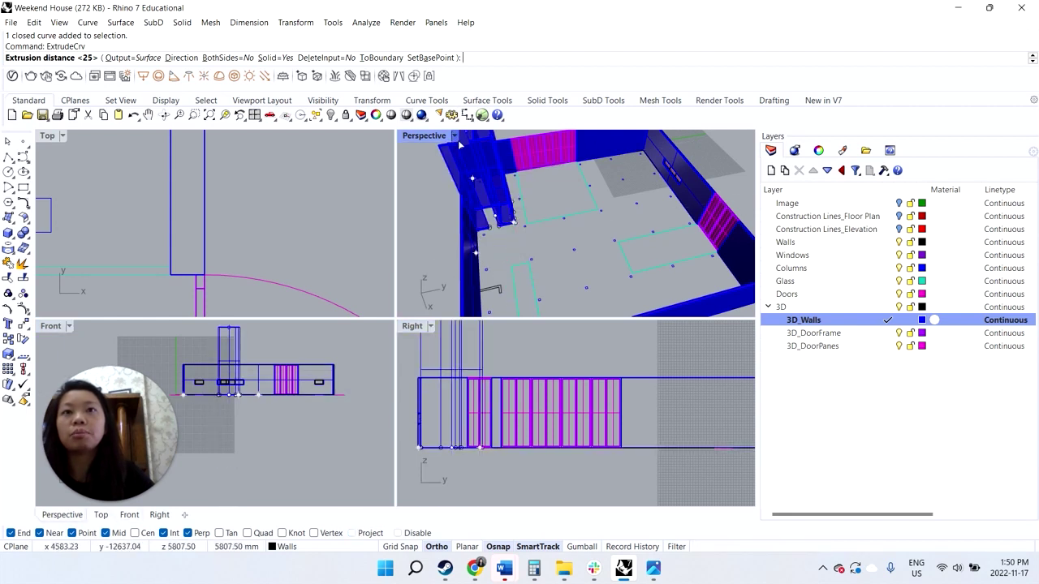
{"action": "left_click", "coordinate": [461, 147]}
- Build a 200 mm high box across the small room's first door opening, from one wall end's top corner to the facing one
{"action": "scroll", "coordinate": [628, 276], "scroll_direction": "up", "scroll_amount": 5}
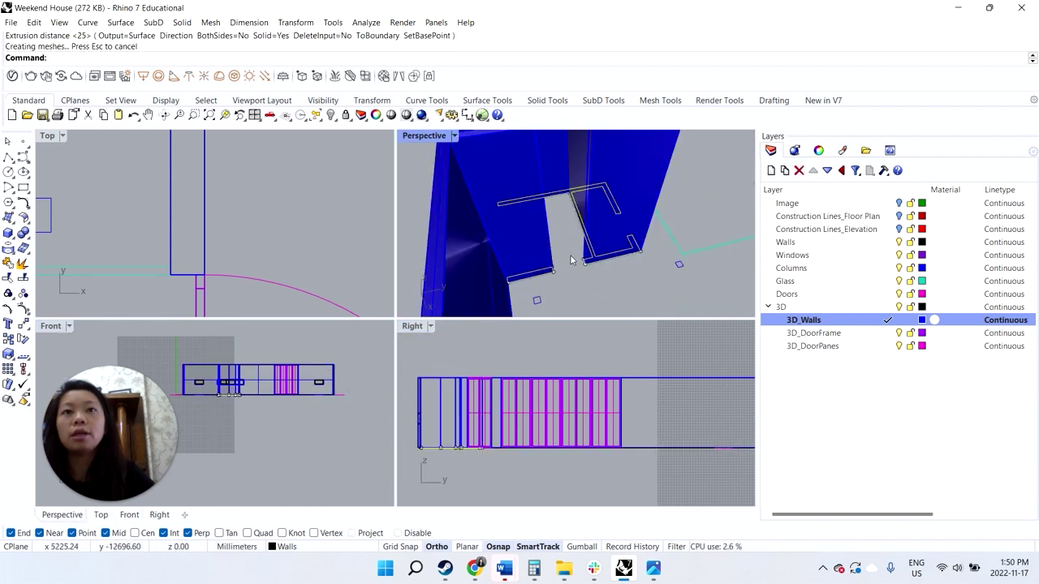
{"action": "right_click_drag", "start_coordinate": [628, 276], "coordinate": [576, 268]}
{"action": "right_click_drag", "start_coordinate": [460, 246], "coordinate": [541, 250]}
{"action": "left_click", "coordinate": [13, 217]}
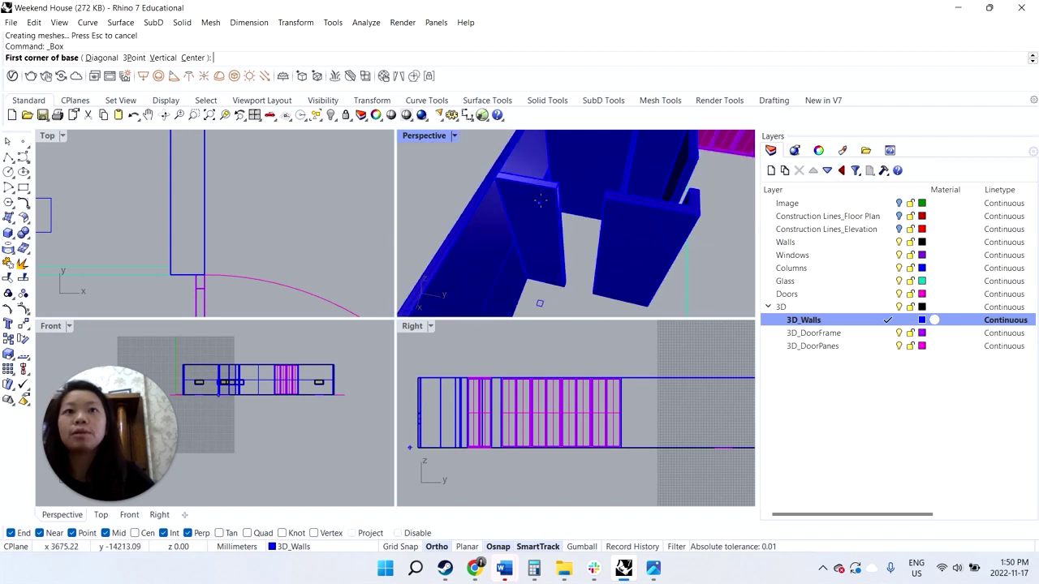
{"action": "left_click", "coordinate": [558, 180]}
{"action": "left_click", "coordinate": [604, 198]}
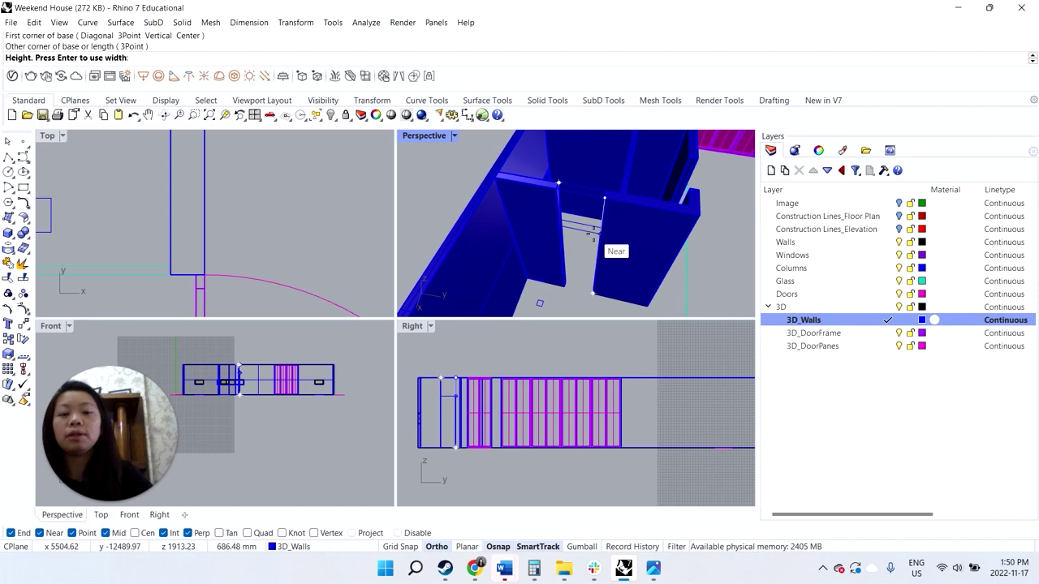
{"action": "type", "text": "200"}
{"action": "key", "text": "Return"}
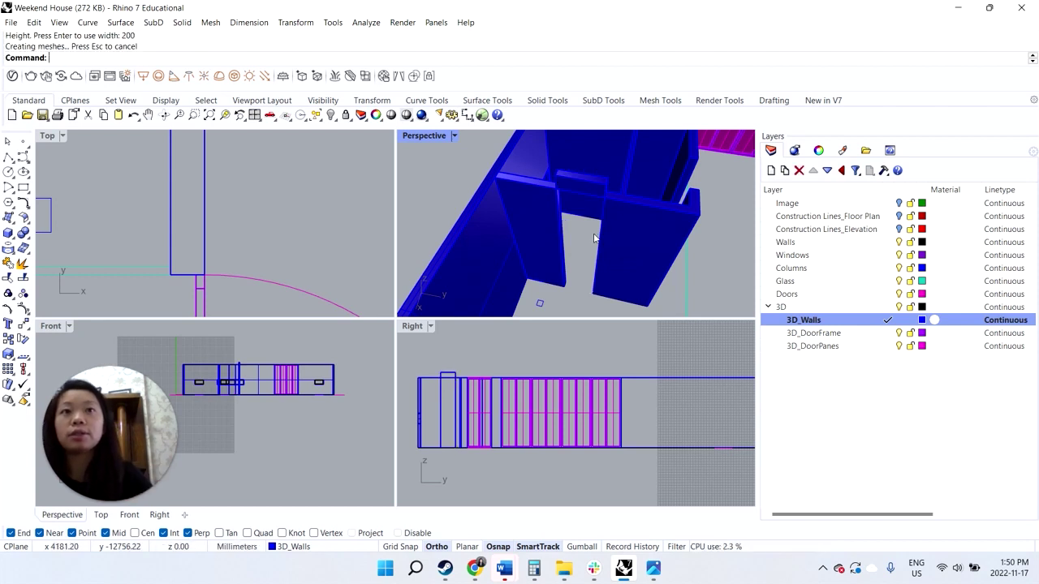
- Move the box over the first door opening down 200 mm so its top is flush with the wall tops
{"action": "left_click", "coordinate": [586, 197]}
{"action": "key", "text": "Return"}
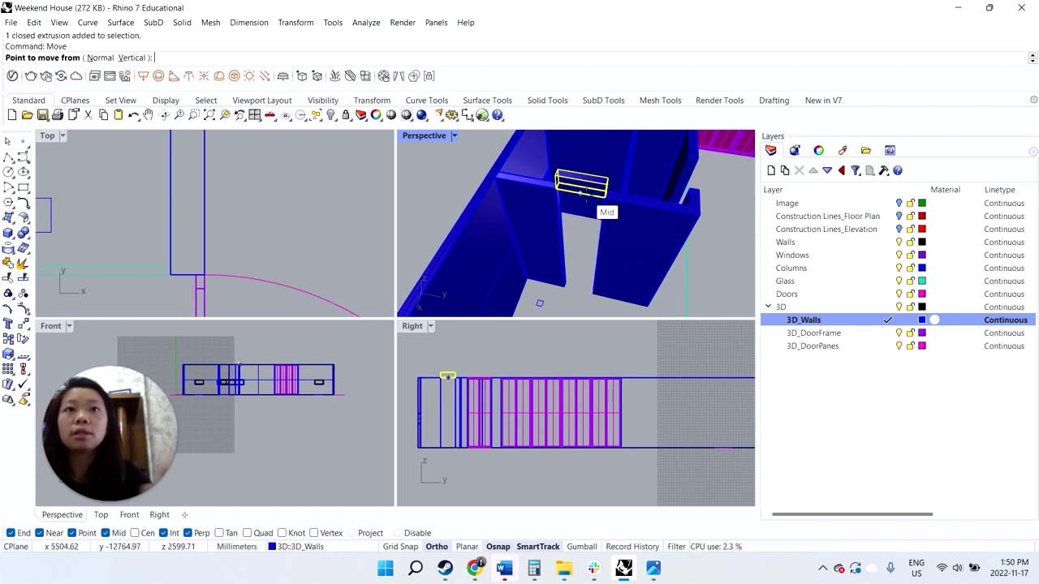
{"action": "left_click", "coordinate": [622, 194]}
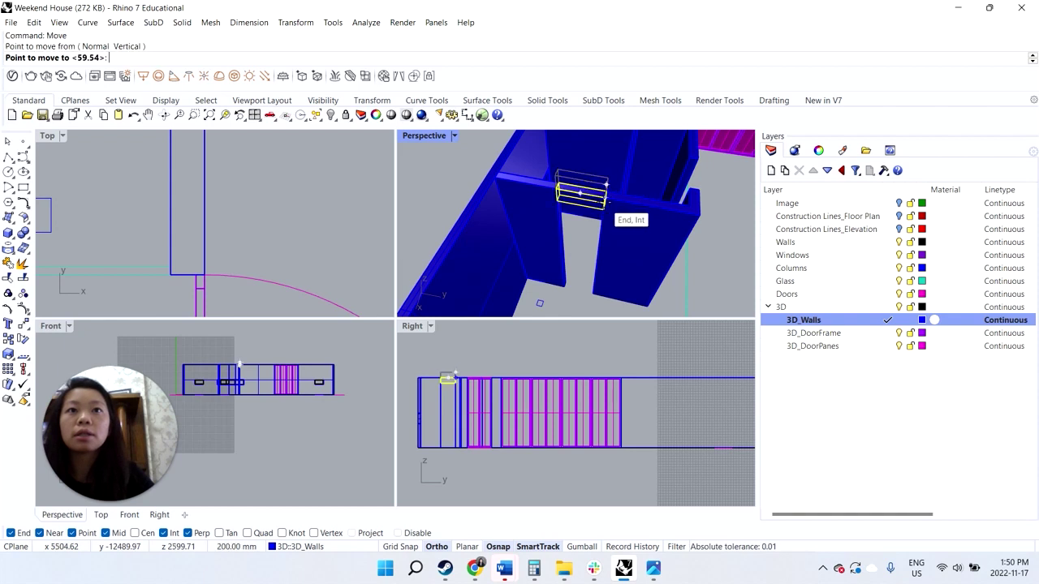
{"action": "left_click", "coordinate": [624, 218]}
{"action": "right_click_drag", "start_coordinate": [625, 221], "coordinate": [466, 224]}
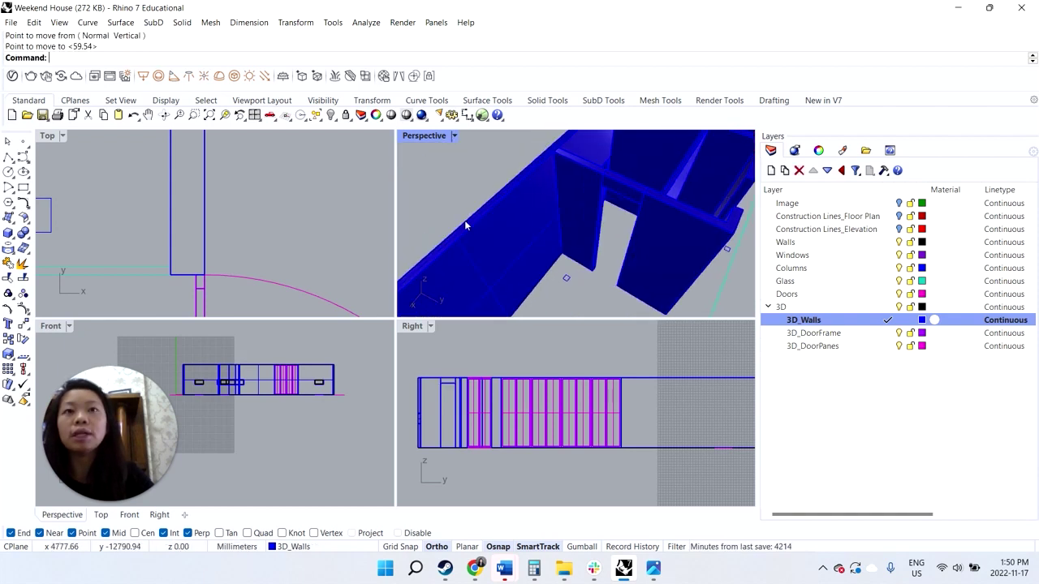
- Build a 200 mm high box across the small room's second door opening, between the top corners of its wall ends
{"action": "left_click", "coordinate": [8, 233]}
{"action": "right_click_drag", "start_coordinate": [585, 235], "coordinate": [621, 230]}
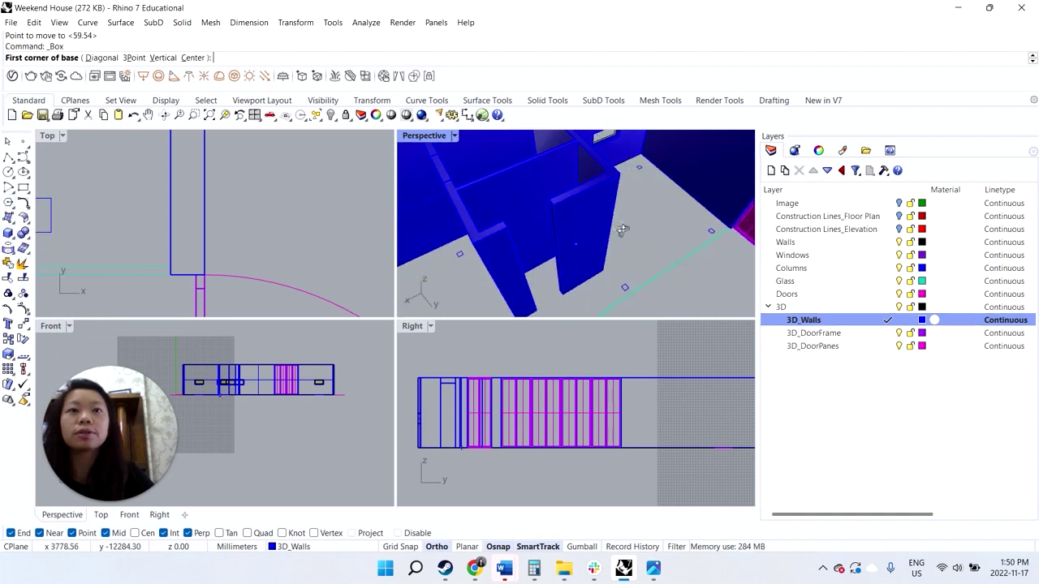
{"action": "left_click", "coordinate": [504, 221]}
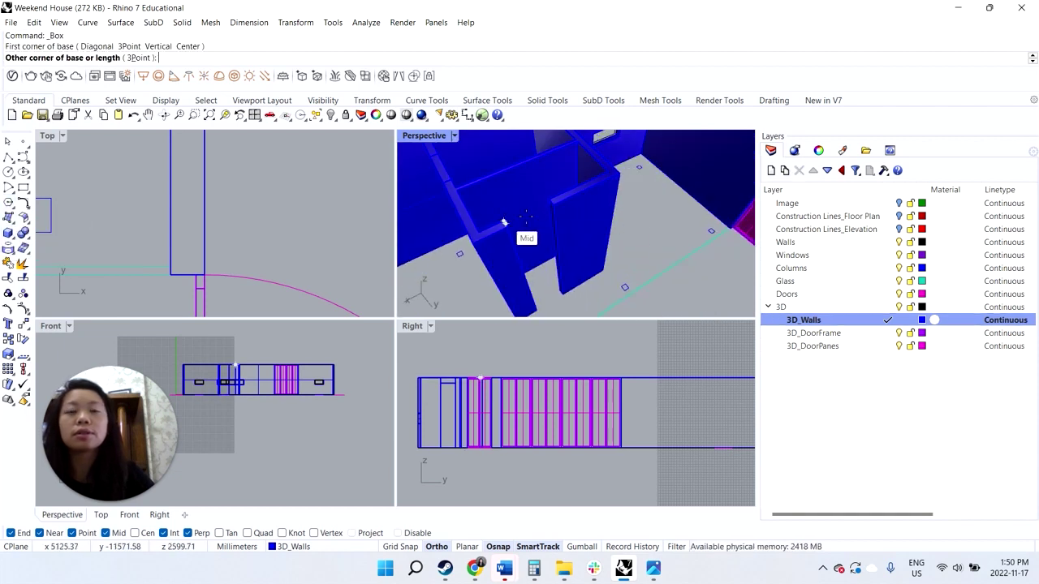
{"action": "left_click", "coordinate": [554, 203]}
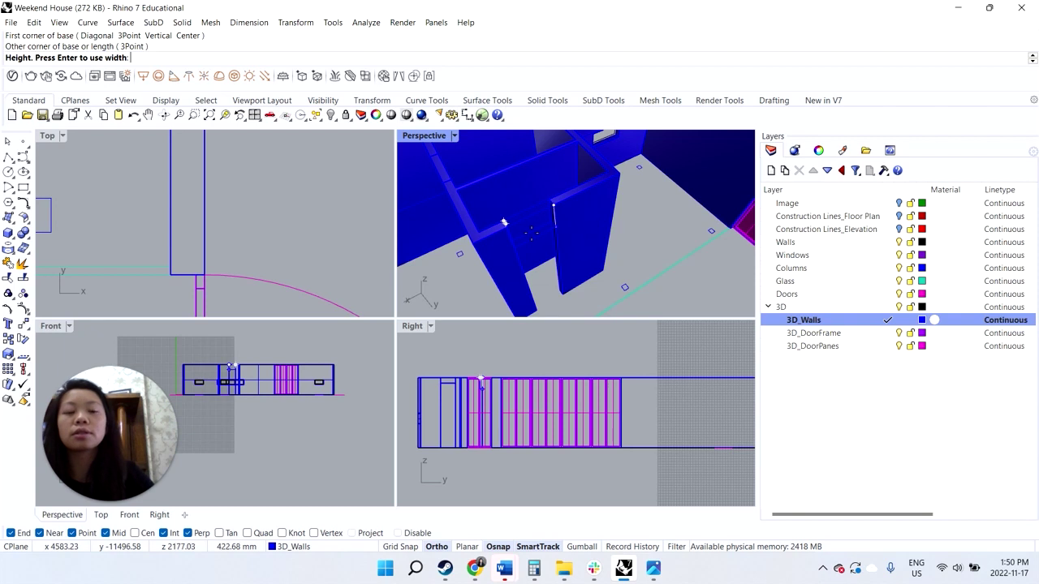
{"action": "type", "text": "200"}
{"action": "key", "text": "Return"}
- Move the box over the second door opening down 200 mm so its top is flush with the wall tops
{"action": "left_click", "coordinate": [530, 200]}
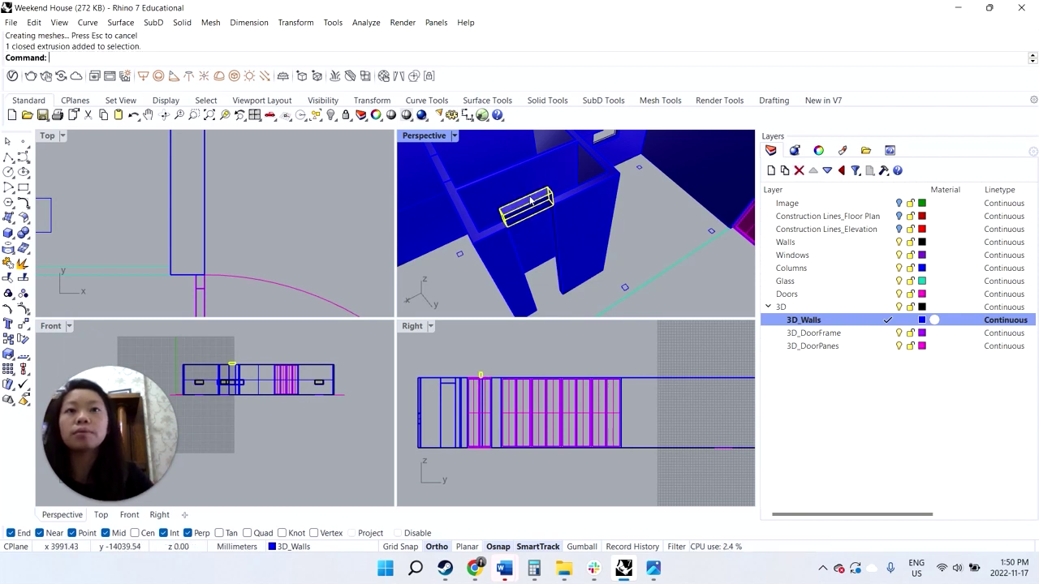
{"action": "type", "text": "Move"}
{"action": "key", "text": "Return"}
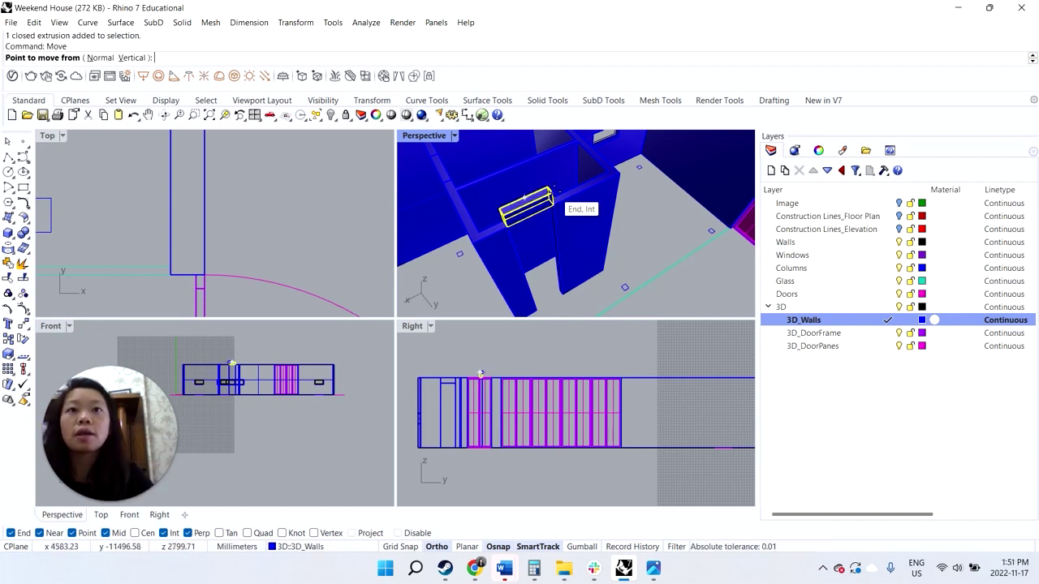
{"action": "left_click", "coordinate": [553, 192]}
- Close the open L-shaped interior wall outline along the same outer wall with CloseCrv
{"action": "scroll", "coordinate": [650, 227], "scroll_direction": "down", "scroll_amount": 5}
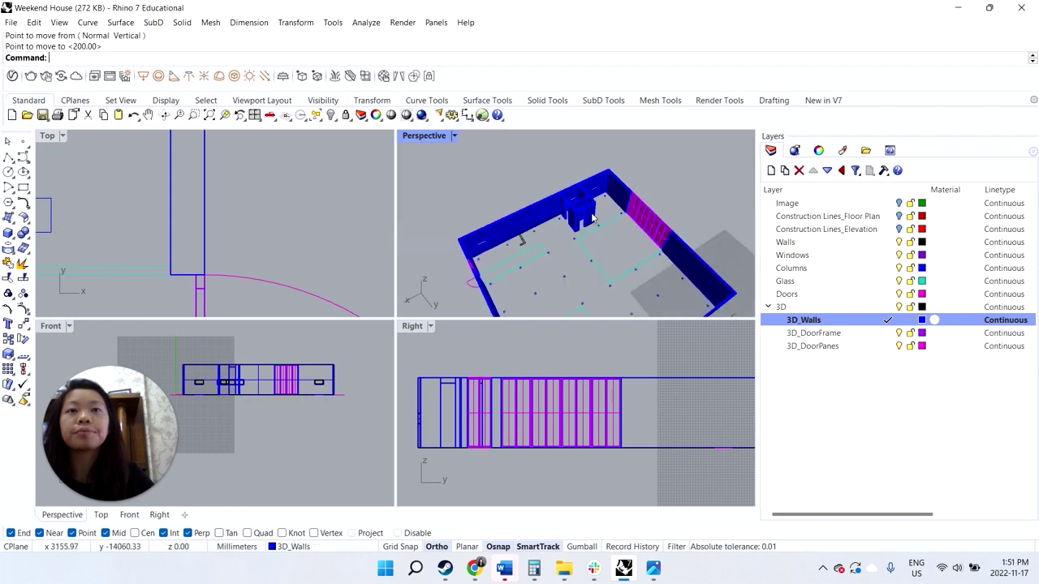
{"action": "scroll", "coordinate": [531, 246], "scroll_direction": "up", "scroll_amount": 6}
{"action": "left_click", "coordinate": [532, 246]}
{"action": "left_click", "coordinate": [557, 252]}
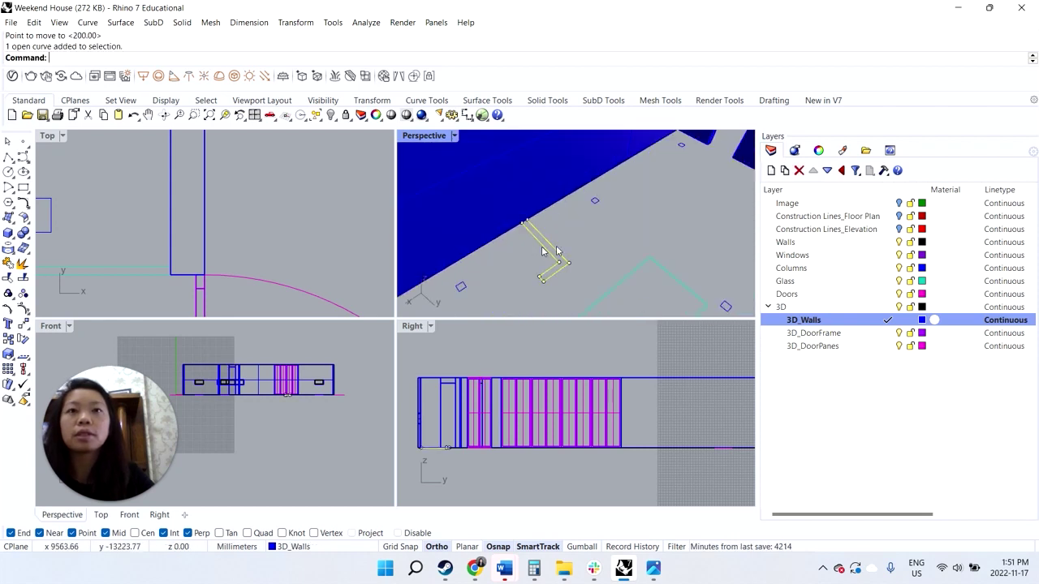
{"action": "type", "text": "closecrv"}
{"action": "key", "text": "Return"}
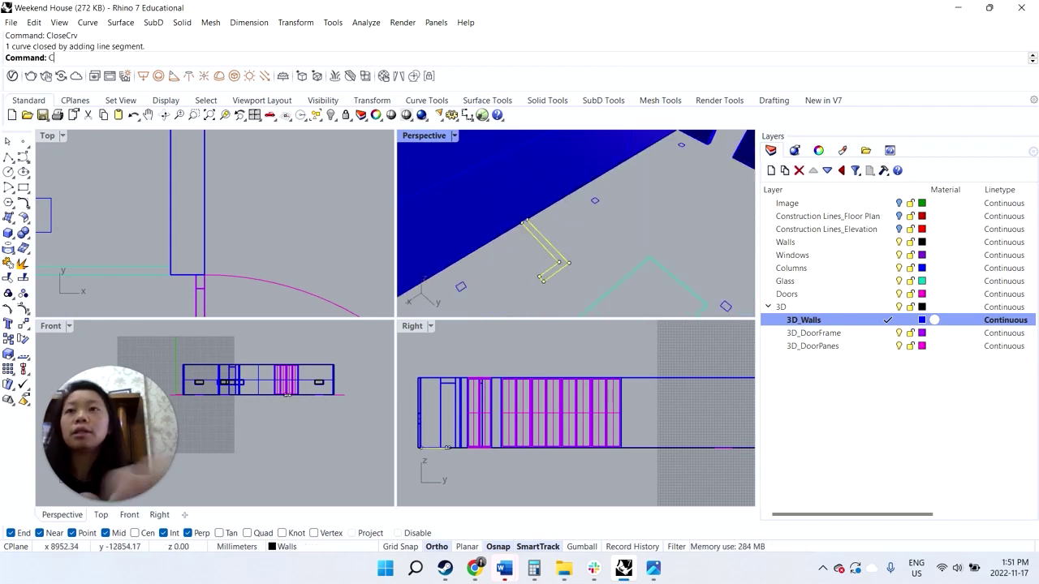
- Extrude the closed L-shaped wall outline as a solid up to the top corner of the outer walls
{"action": "type", "text": "extru"}
{"action": "key", "text": "Return"}
{"action": "scroll", "coordinate": [587, 232], "scroll_direction": "down", "scroll_amount": 3}
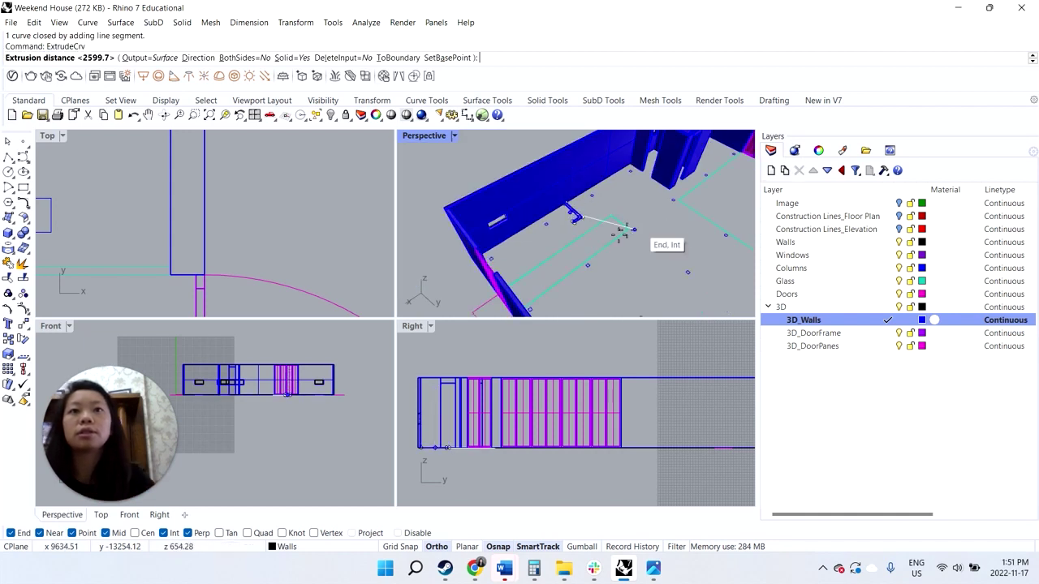
{"action": "left_click", "coordinate": [446, 209]}
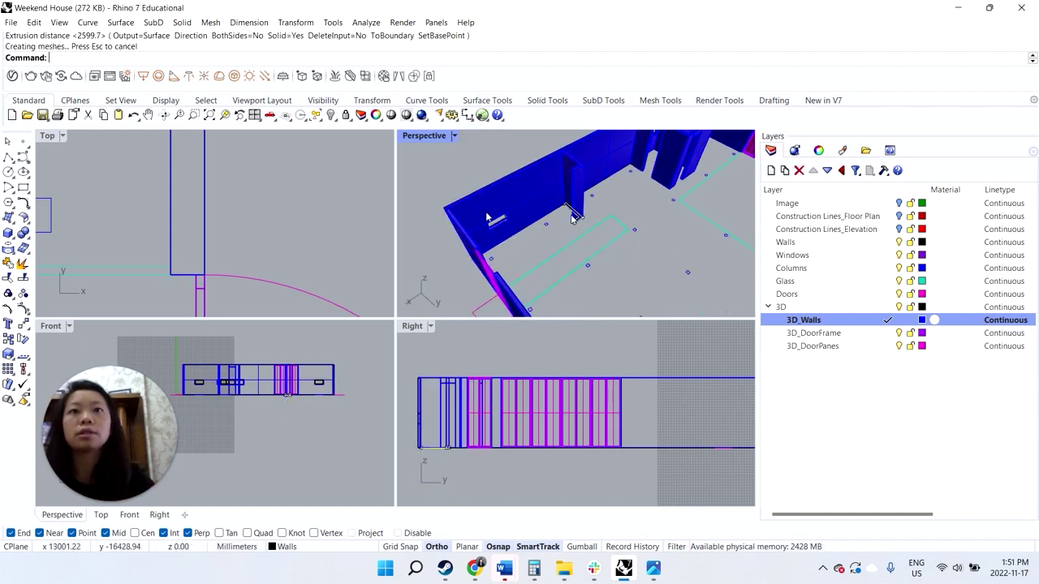
- Select all column outlines on the Columns layer
{"action": "left_click", "coordinate": [635, 231]}
{"action": "right_click_drag", "start_coordinate": [647, 240], "coordinate": [571, 249]}
{"action": "scroll", "coordinate": [558, 239], "scroll_direction": "down", "scroll_amount": 5}
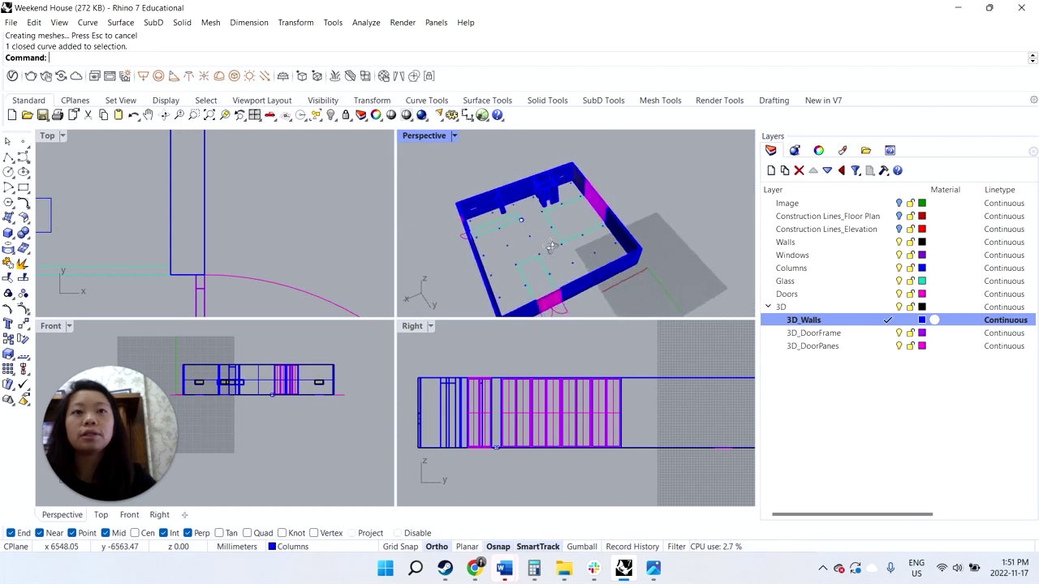
{"action": "right_click", "coordinate": [874, 272]}
{"action": "left_click", "coordinate": [950, 466]}
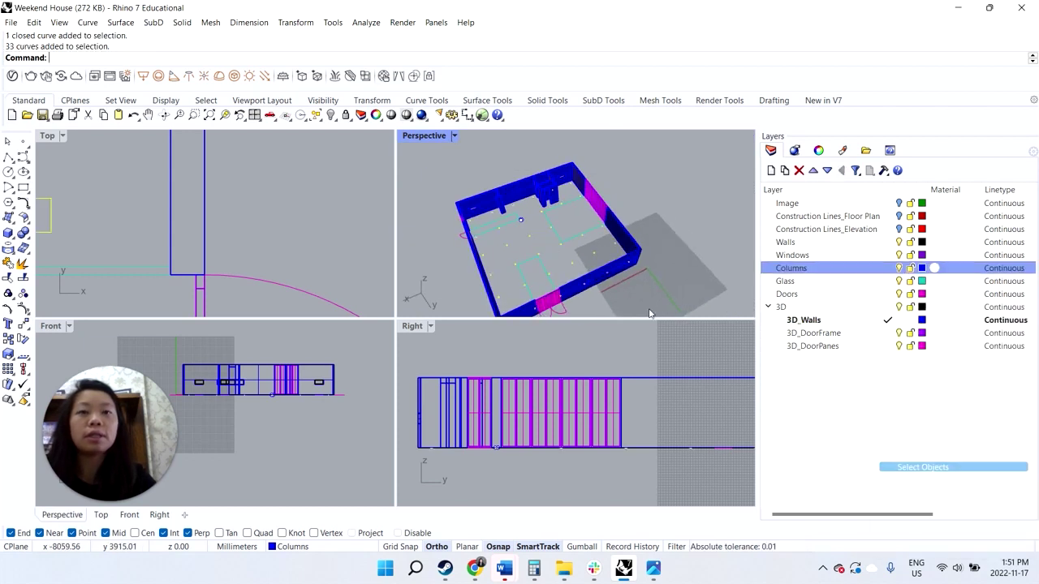
- Create a new sublayer named 3D_Columns under the 3D layer, below 3D_DoorPanes
{"action": "right_click", "coordinate": [802, 347]}
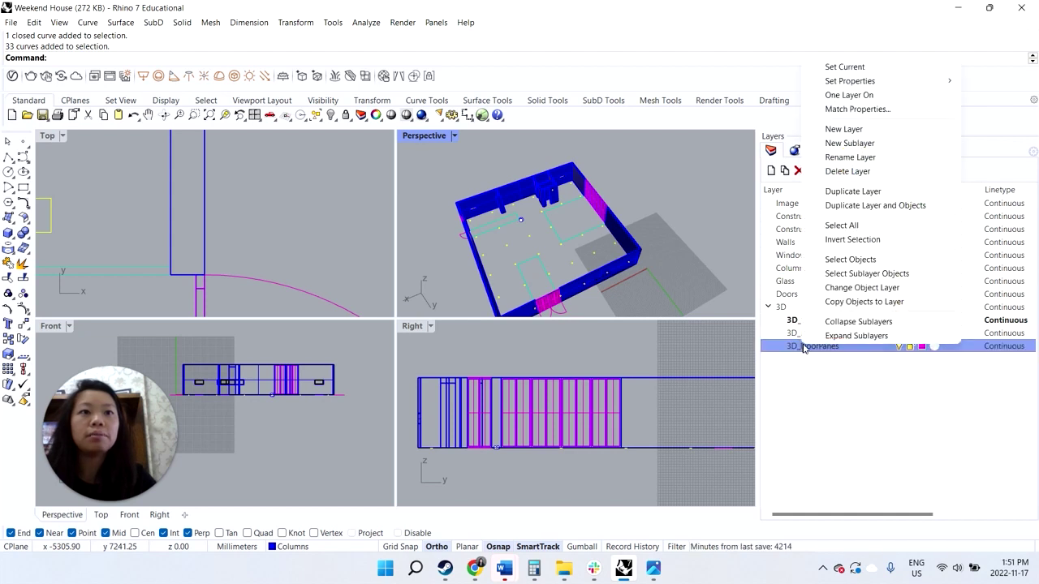
{"action": "left_click", "coordinate": [772, 177]}
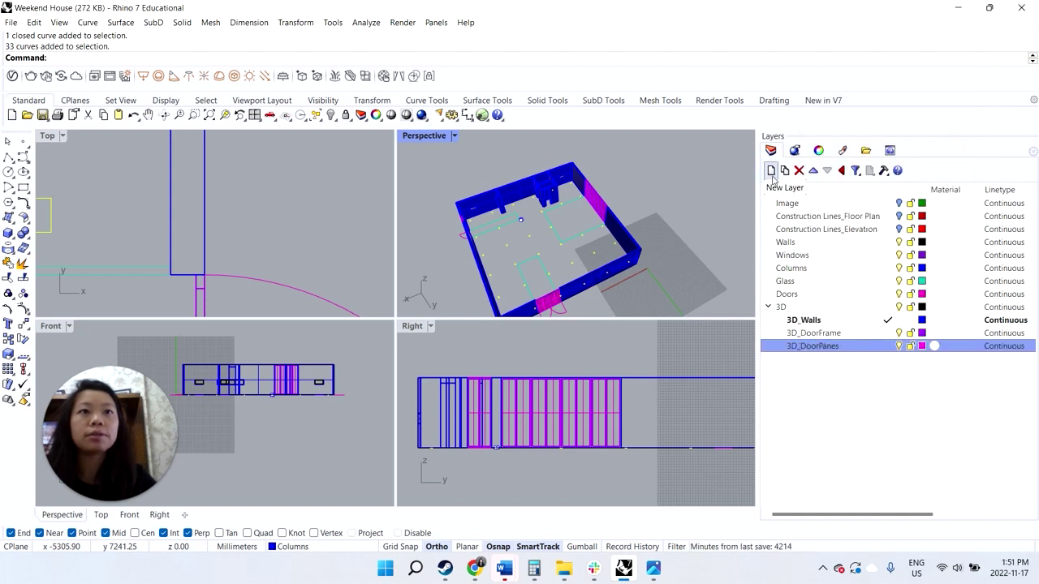
{"action": "left_click", "coordinate": [772, 171]}
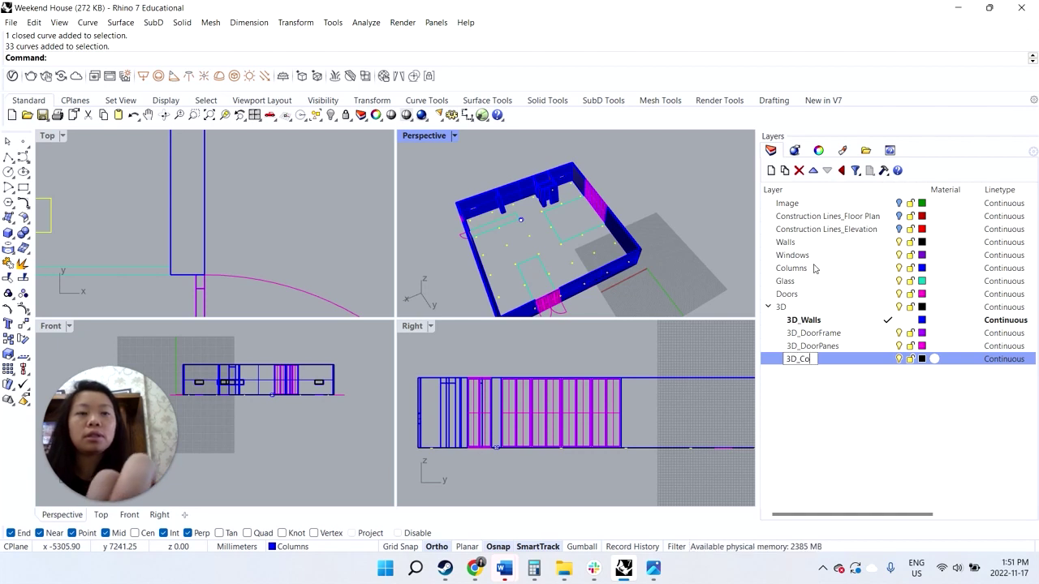
{"action": "type", "text": "3D_Columns"}
{"action": "key", "text": "Return"}
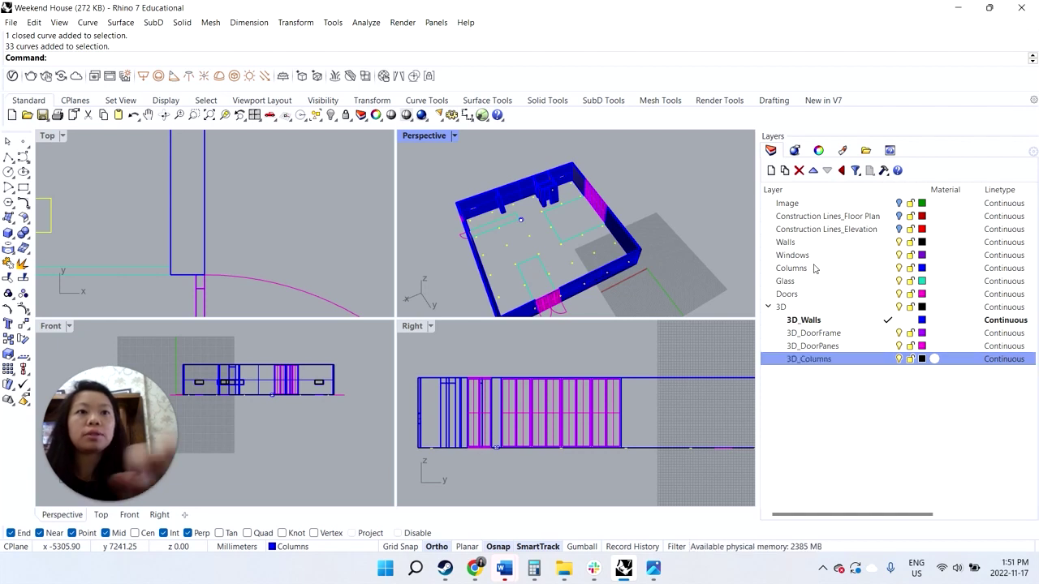
- Set the 3D_Columns layer colour to light blue (RGB 0, 155, 255) and make the layer current
{"action": "left_click", "coordinate": [921, 359]}
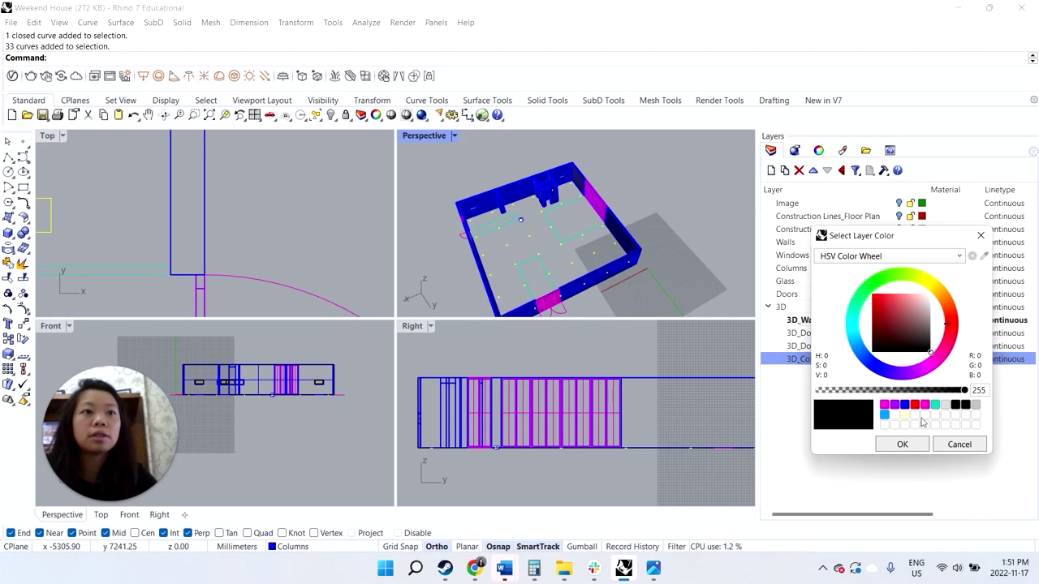
{"action": "left_click", "coordinate": [884, 416]}
{"action": "left_click_drag", "start_coordinate": [905, 246], "coordinate": [869, 256]}
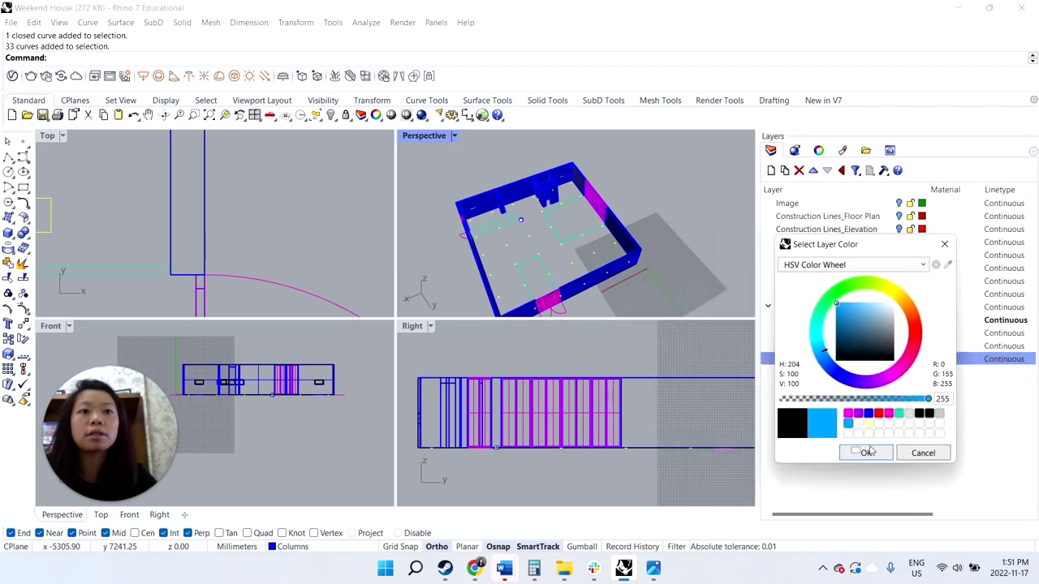
{"action": "left_click", "coordinate": [867, 452]}
{"action": "left_click", "coordinate": [888, 358]}
- Extrude all selected column outlines as solids up to the top of the outer walls
{"action": "type", "text": "ExtrudeCrv"}
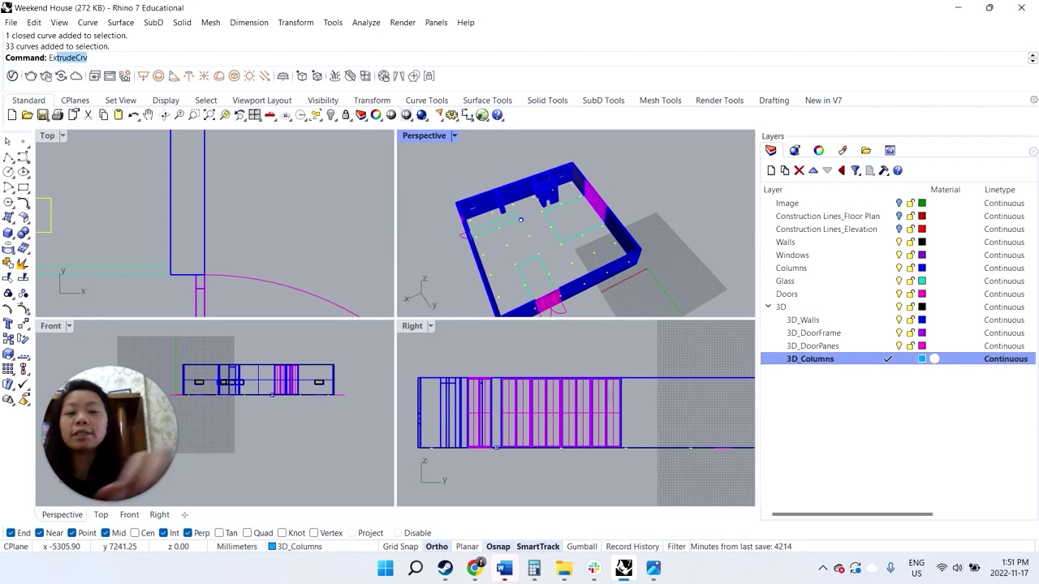
{"action": "key", "text": "Return"}
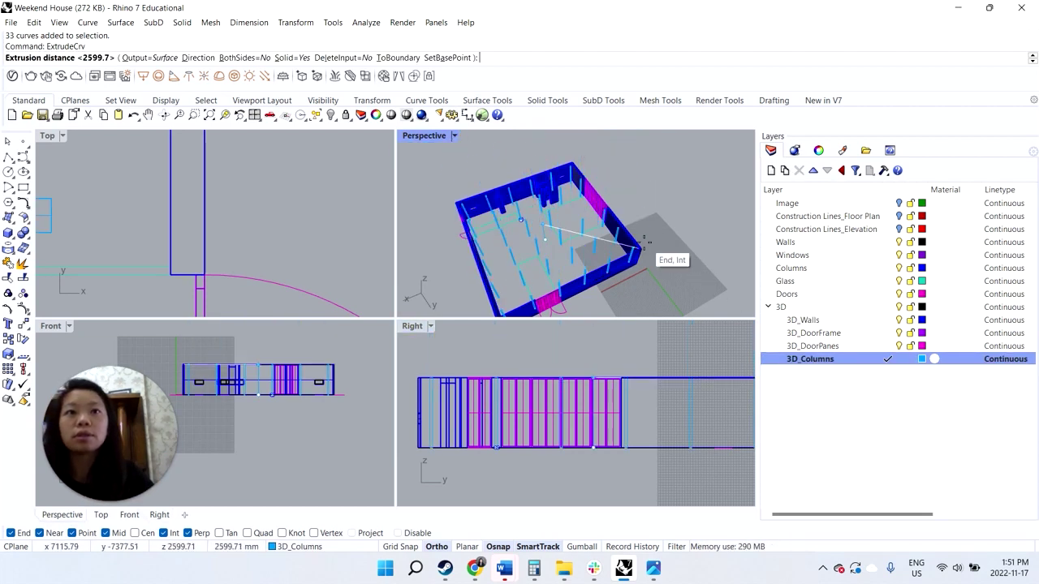
{"action": "left_click", "coordinate": [641, 252]}
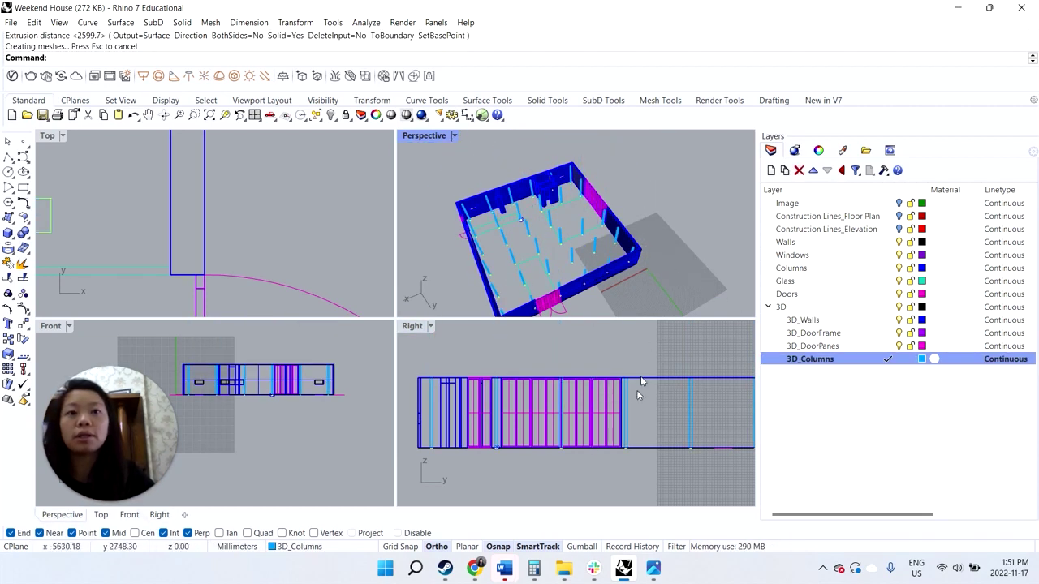
{"action": "scroll", "coordinate": [617, 272], "scroll_direction": "up", "scroll_amount": 5}
{"action": "scroll", "coordinate": [568, 263], "scroll_direction": "down", "scroll_amount": 5}
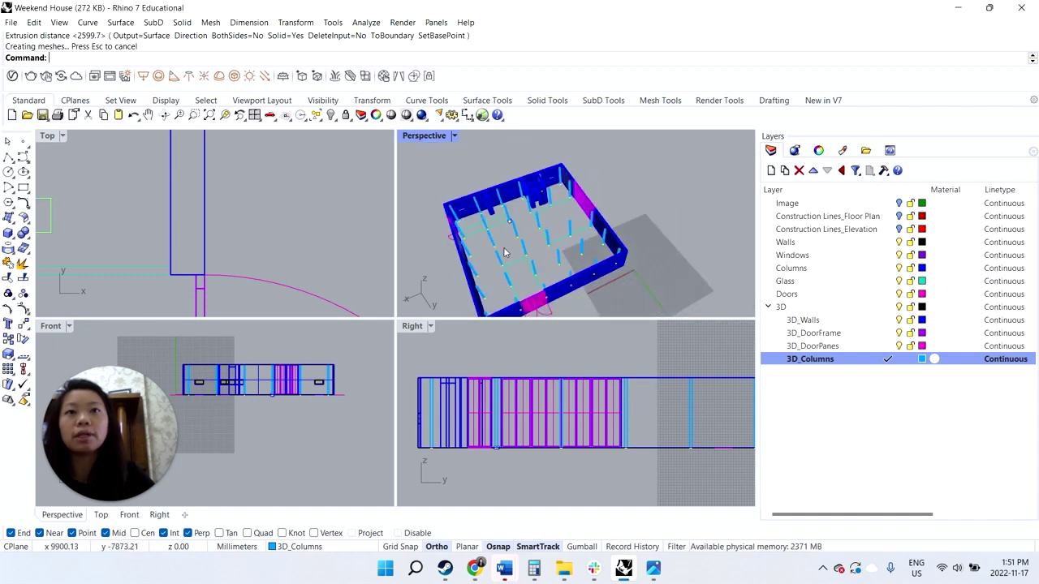
{"action": "scroll", "coordinate": [520, 256], "scroll_direction": "up", "scroll_amount": 6}
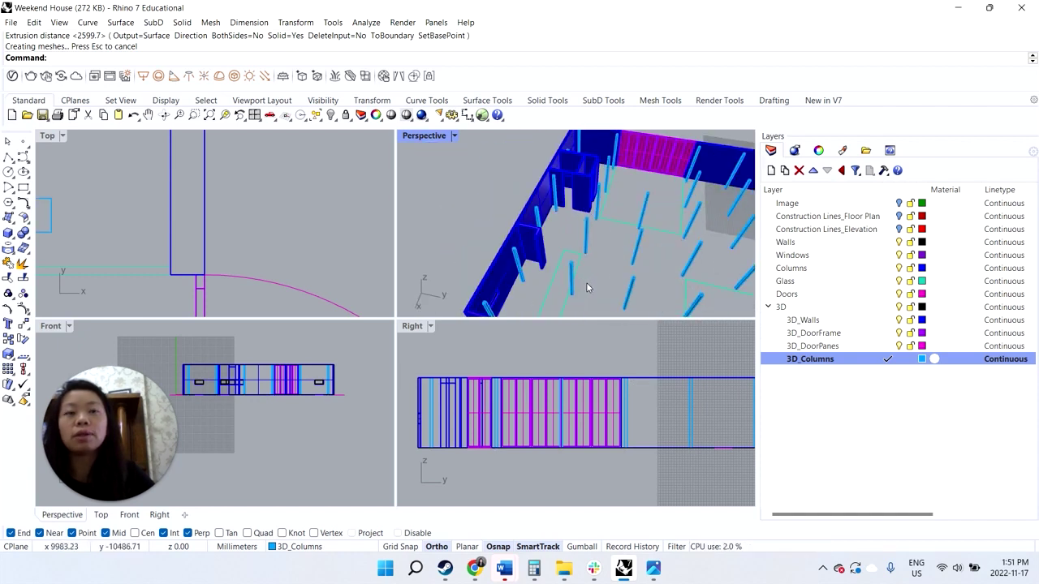
- Clear the current selection and select all glass outlines on the Glass layer
{"action": "left_click", "coordinate": [554, 283]}
{"action": "key", "text": "Escape"}
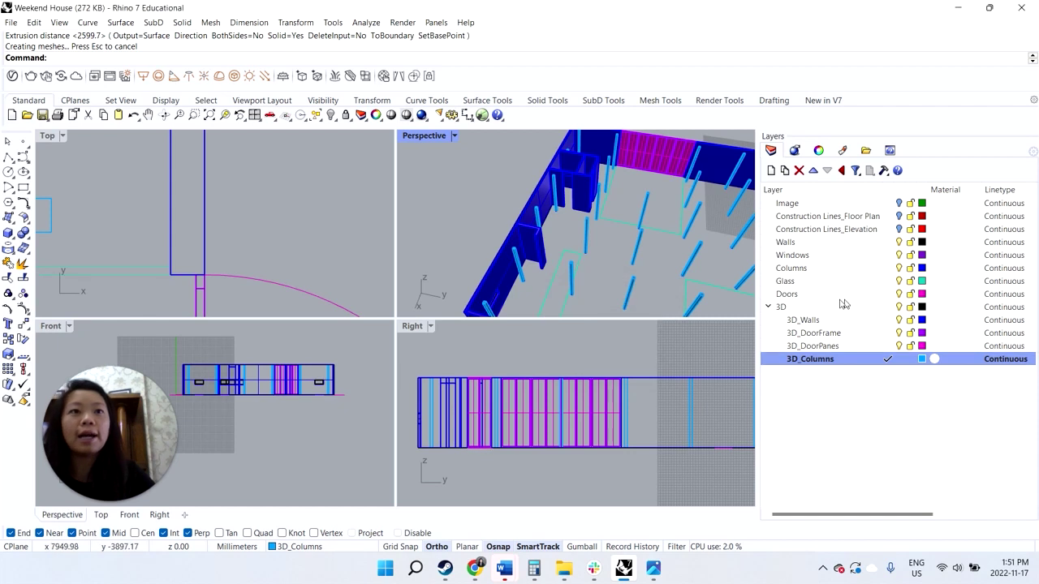
{"action": "right_click", "coordinate": [812, 281]}
{"action": "left_click", "coordinate": [872, 467]}
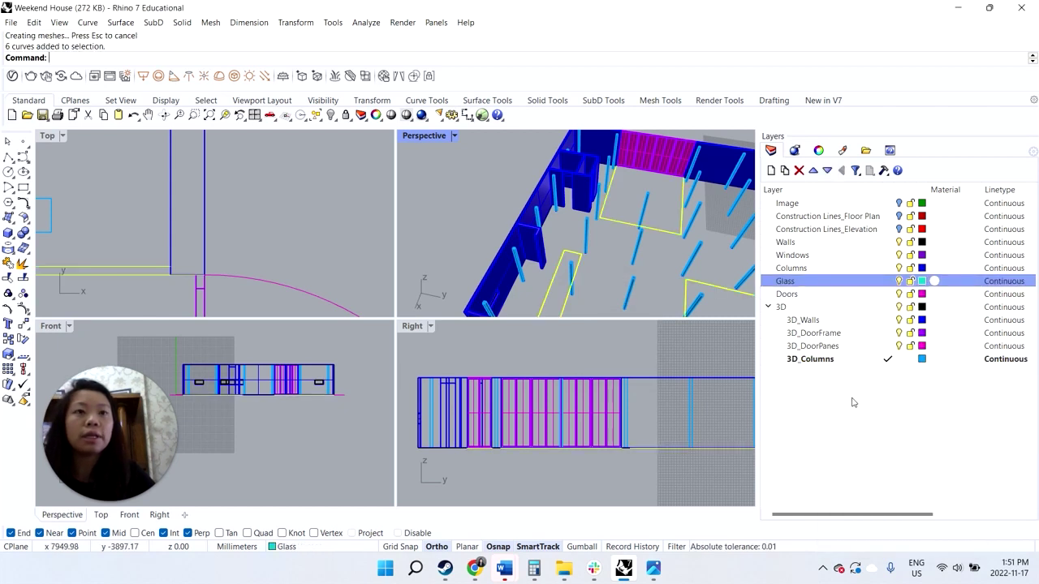
- Create a new sublayer named 3D_Glass under the 3D layer, below 3D_Columns
{"action": "left_click", "coordinate": [806, 308]}
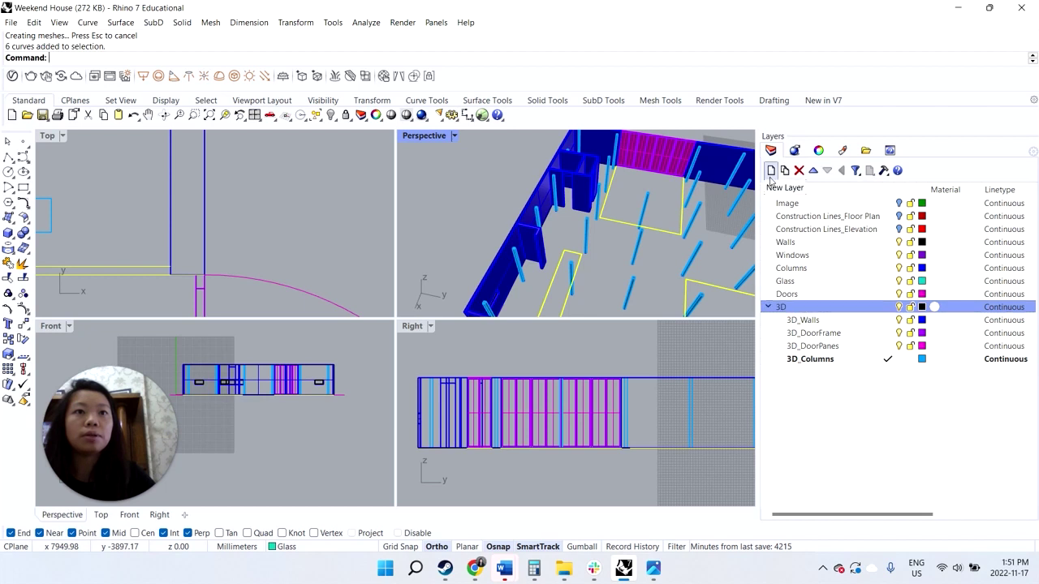
{"action": "left_click", "coordinate": [800, 358]}
{"action": "left_click", "coordinate": [770, 171]}
{"action": "type", "text": "3"}
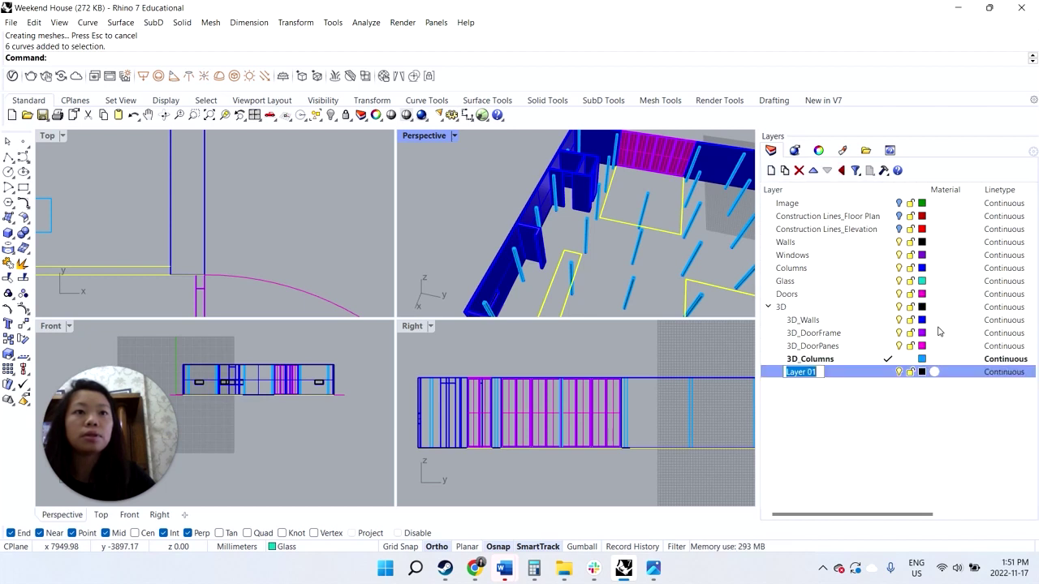
{"action": "type", "text": "D_Glass"}
{"action": "key", "text": "Return"}
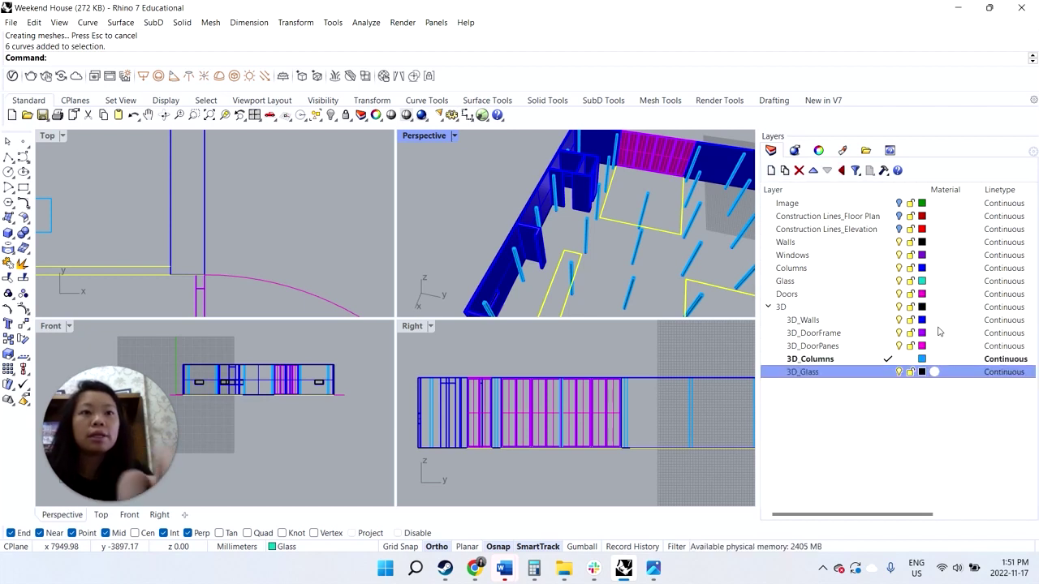
- Set the 3D_Glass layer colour to the turquoise already used for the Glass layer
{"action": "left_click", "coordinate": [923, 372]}
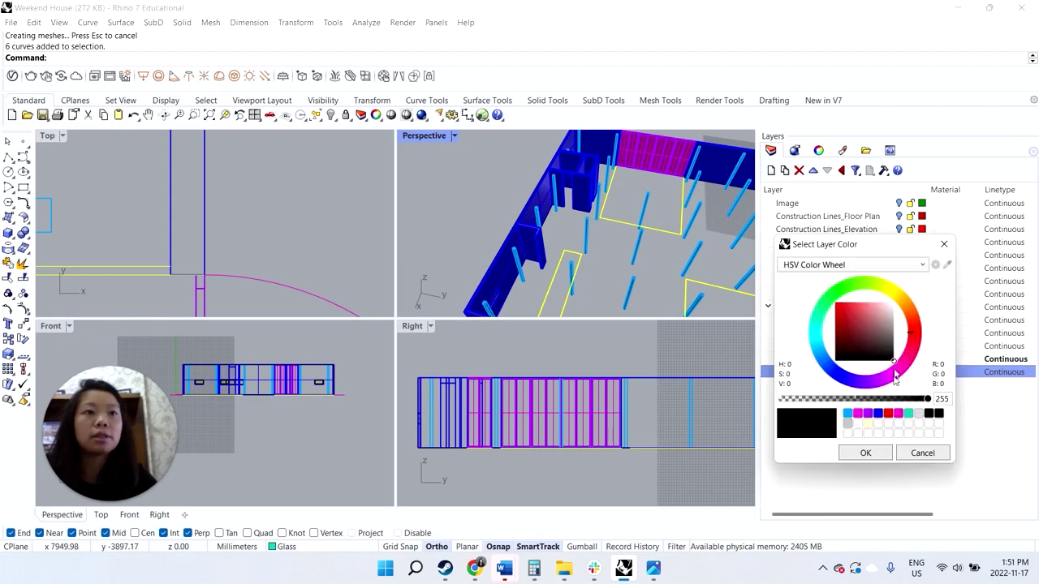
{"action": "left_click", "coordinate": [908, 414]}
{"action": "left_click", "coordinate": [865, 453]}
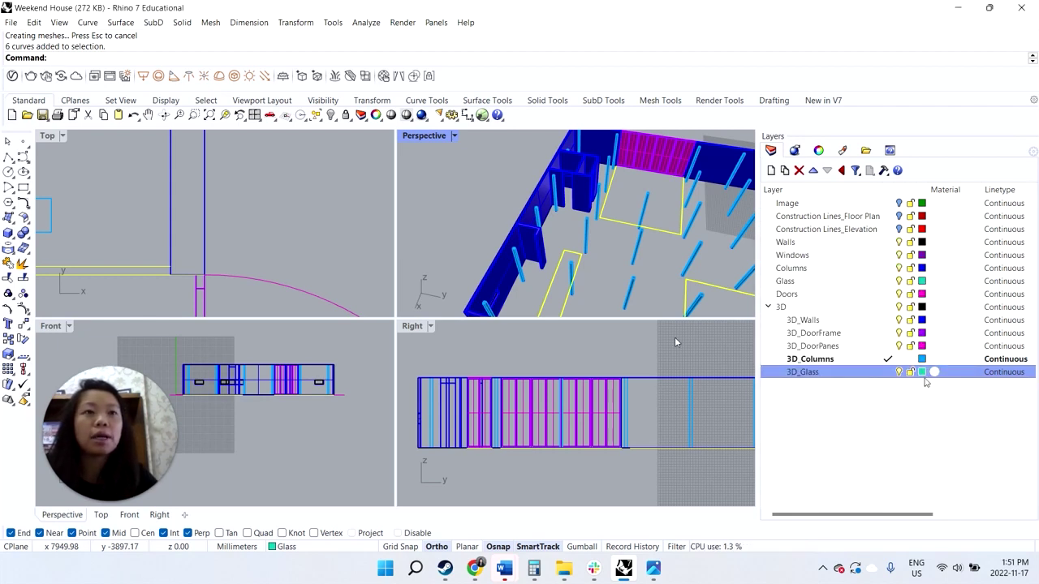
- Extrude the selected glass outlines as solids up to the top of the outer walls while 3D_Columns is current
{"action": "type", "text": "ExtrudeCrv"}
{"action": "key", "text": "Return"}
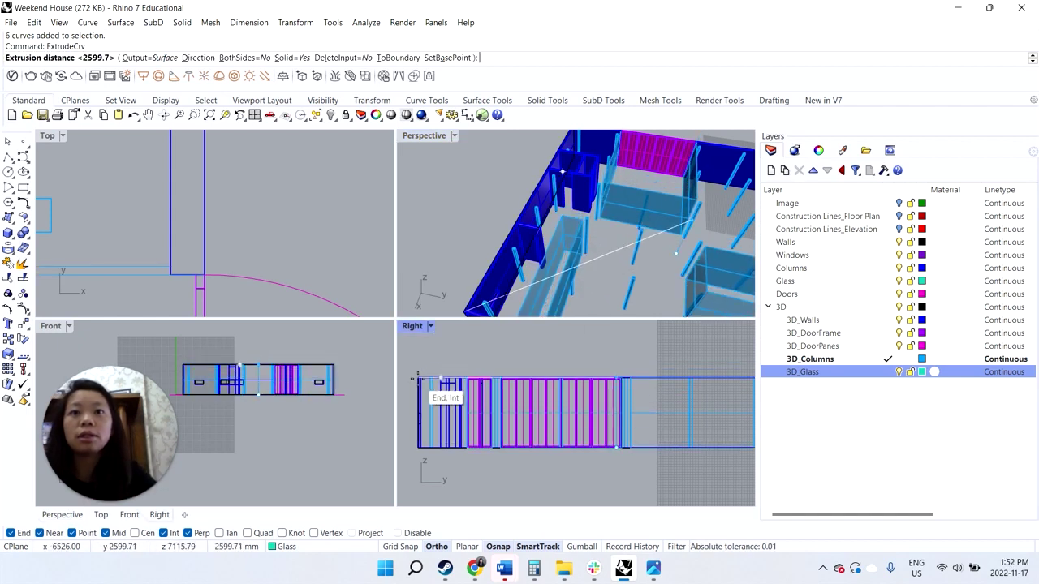
{"action": "left_click", "coordinate": [432, 395]}
{"action": "scroll", "coordinate": [534, 247], "scroll_direction": "down", "scroll_amount": 3}
{"action": "scroll", "coordinate": [521, 247], "scroll_direction": "up", "scroll_amount": 6}
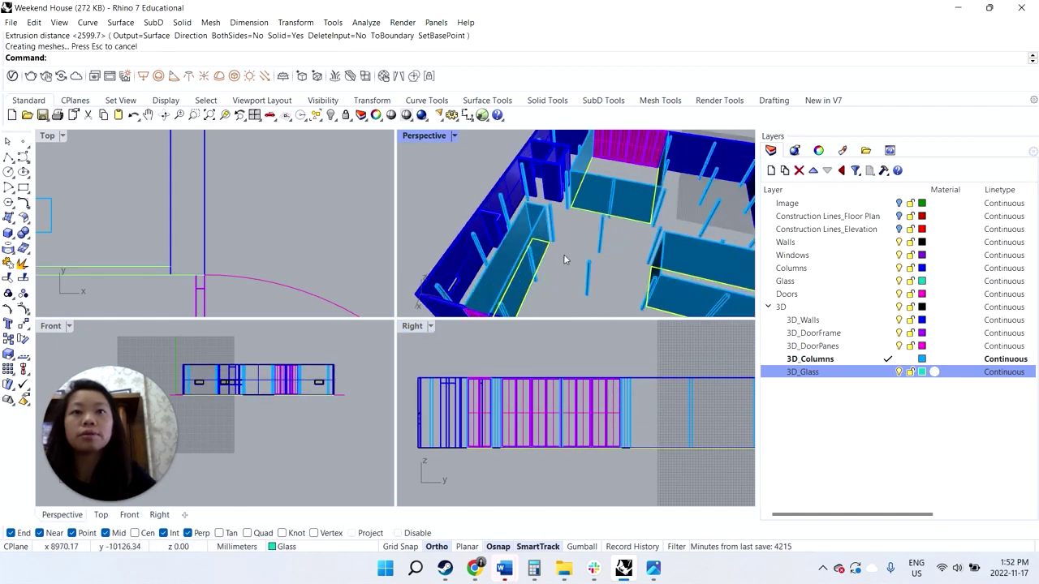
- Try dark green (RGB 19, 87, 10) as the 3D_Columns layer colour and undo the change
{"action": "left_click", "coordinate": [924, 361]}
{"action": "left_click", "coordinate": [924, 361]}
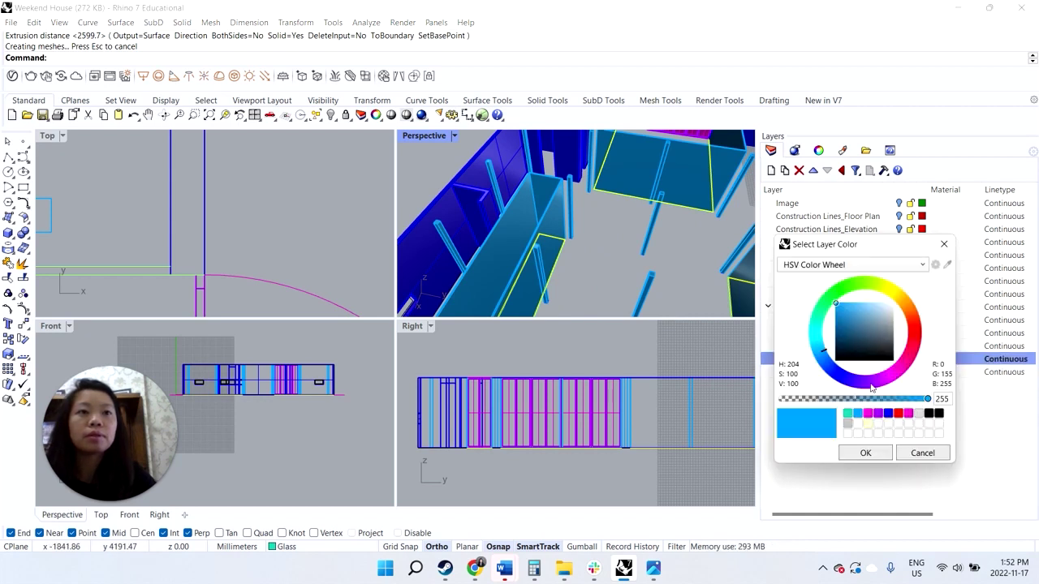
{"action": "left_click", "coordinate": [843, 297]}
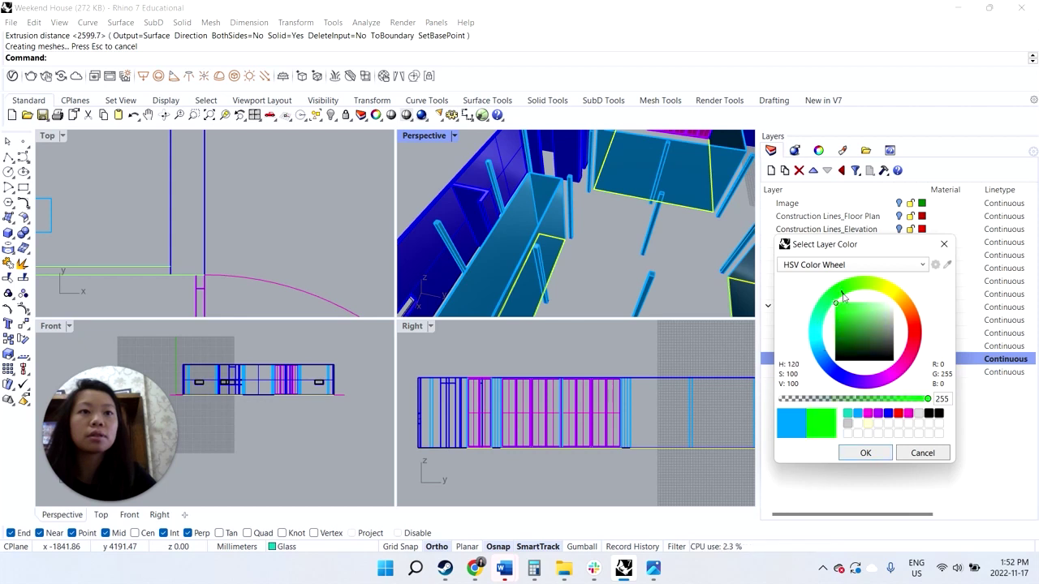
{"action": "left_click", "coordinate": [845, 345]}
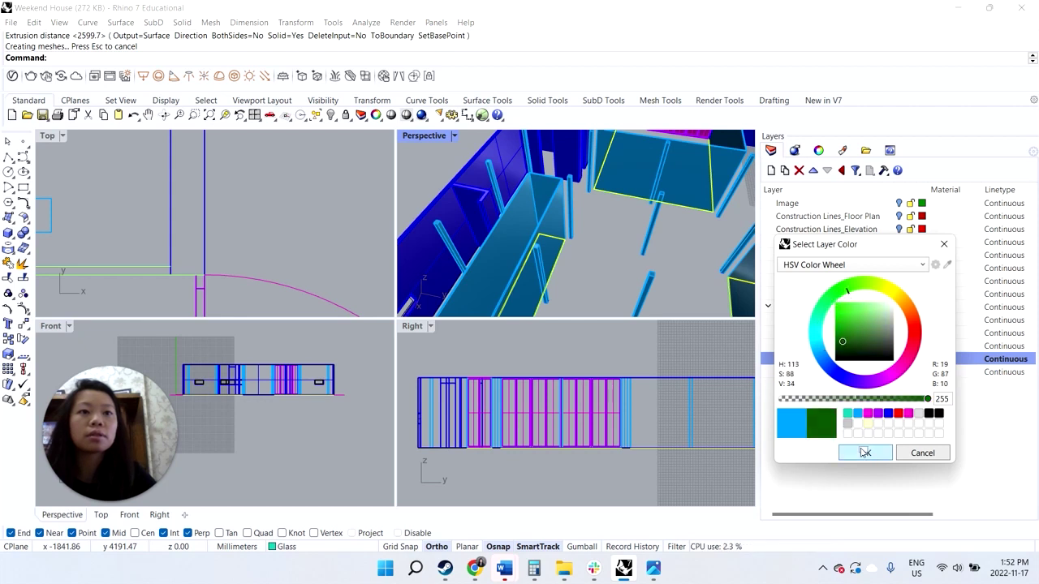
{"action": "left_click", "coordinate": [865, 452]}
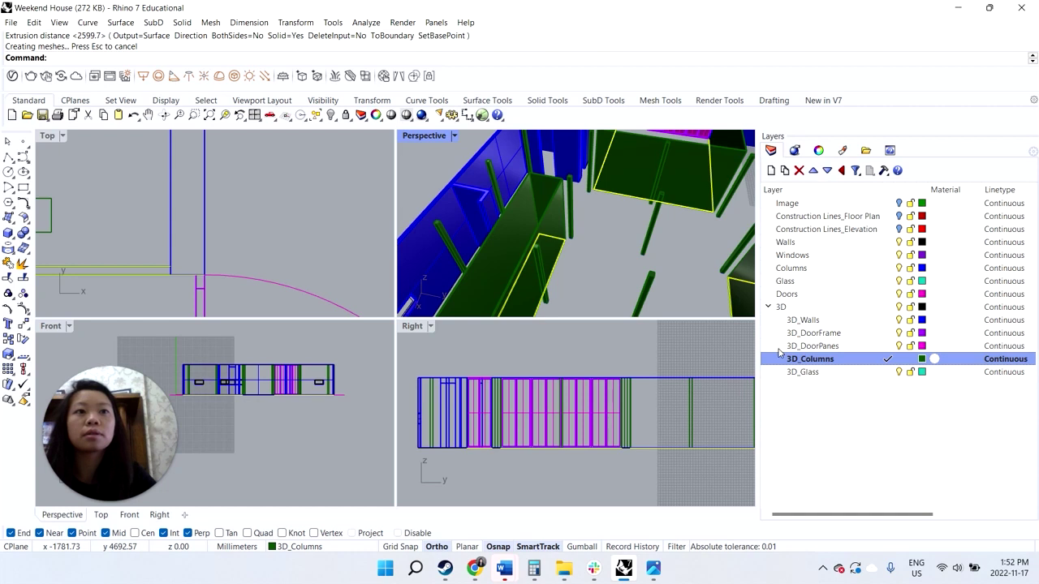
{"action": "key", "text": "ctrl+z"}
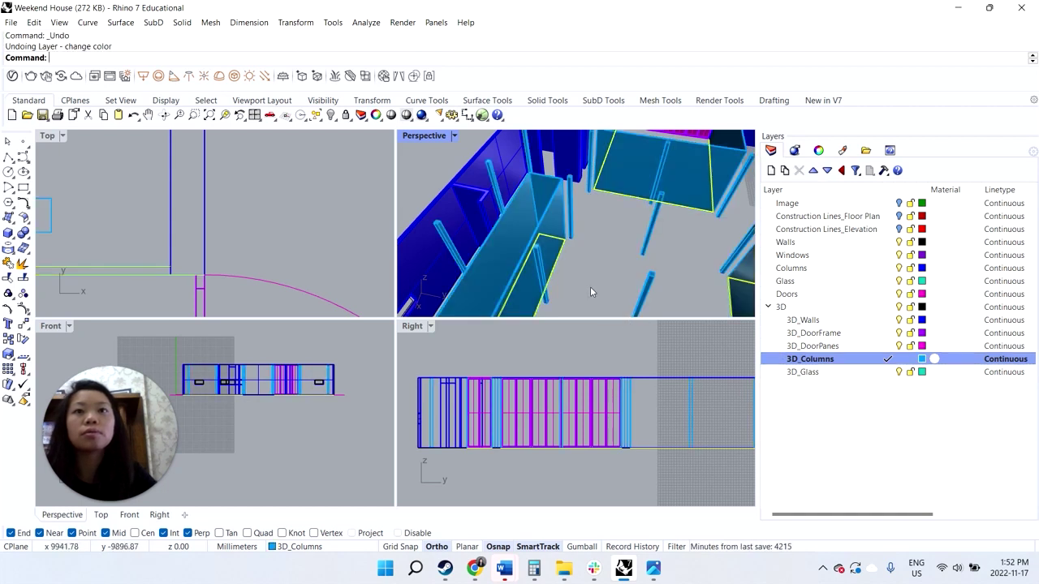
- Undo the glass extrusion and make 3D_Glass the current layer
{"action": "key", "text": "Escape"}
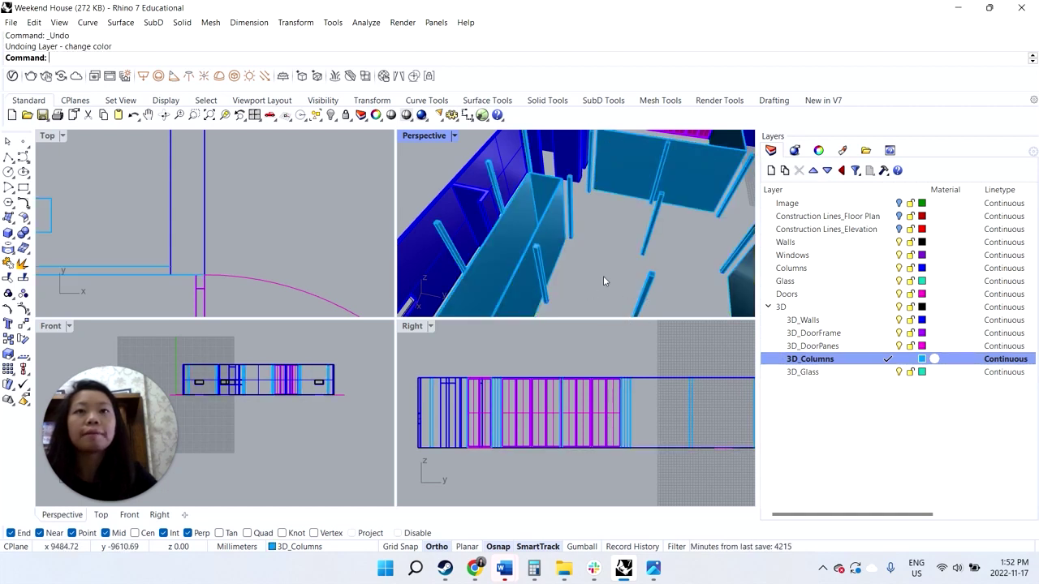
{"action": "key", "text": "ctrl+z"}
{"action": "left_click", "coordinate": [844, 371]}
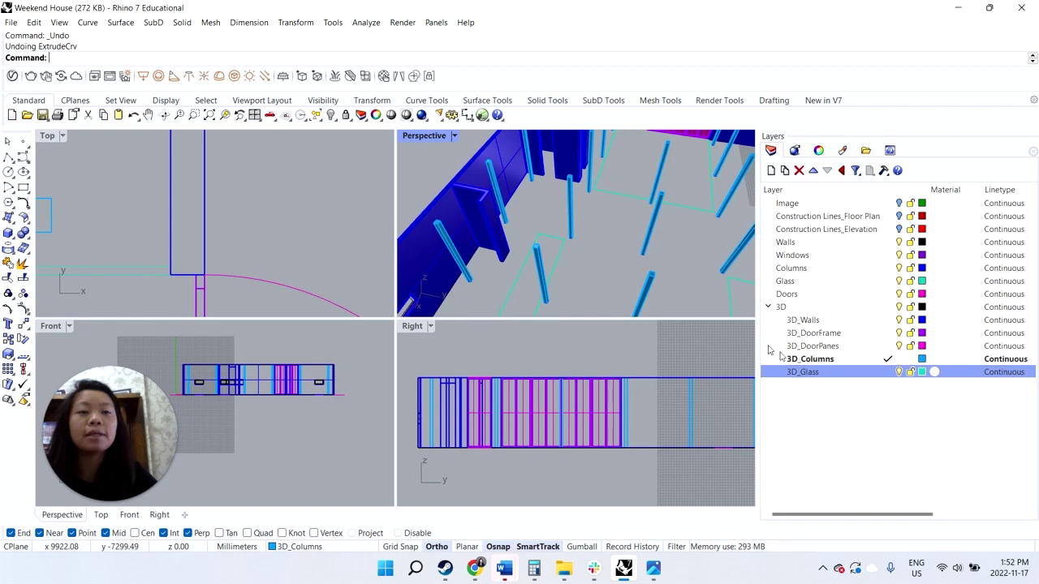
{"action": "left_click", "coordinate": [888, 372]}
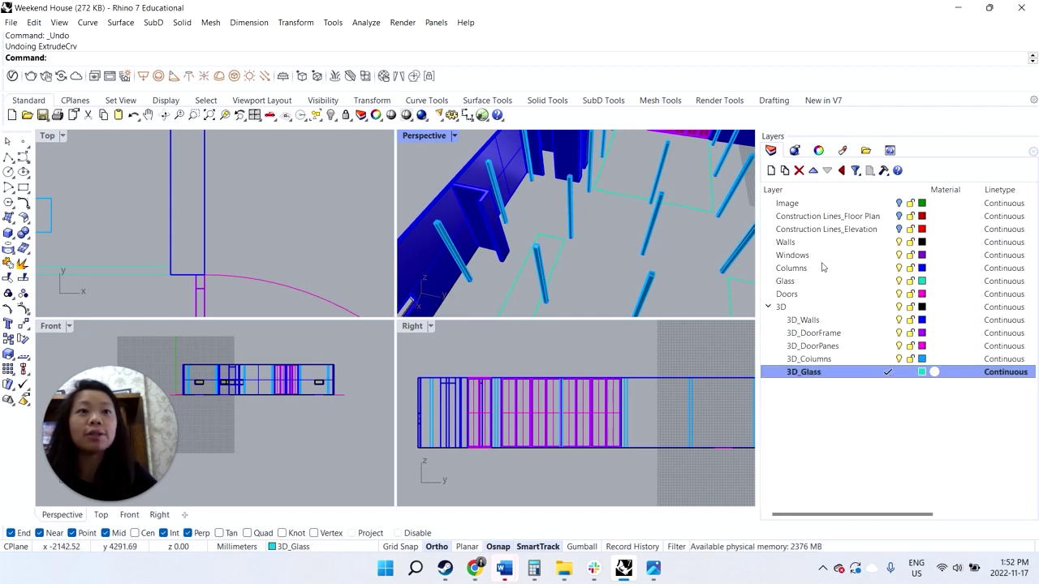
- Select all outlines on the Glass layer and extrude them as solids up to the top of the outer walls
{"action": "right_click", "coordinate": [800, 282]}
{"action": "left_click", "coordinate": [881, 464]}
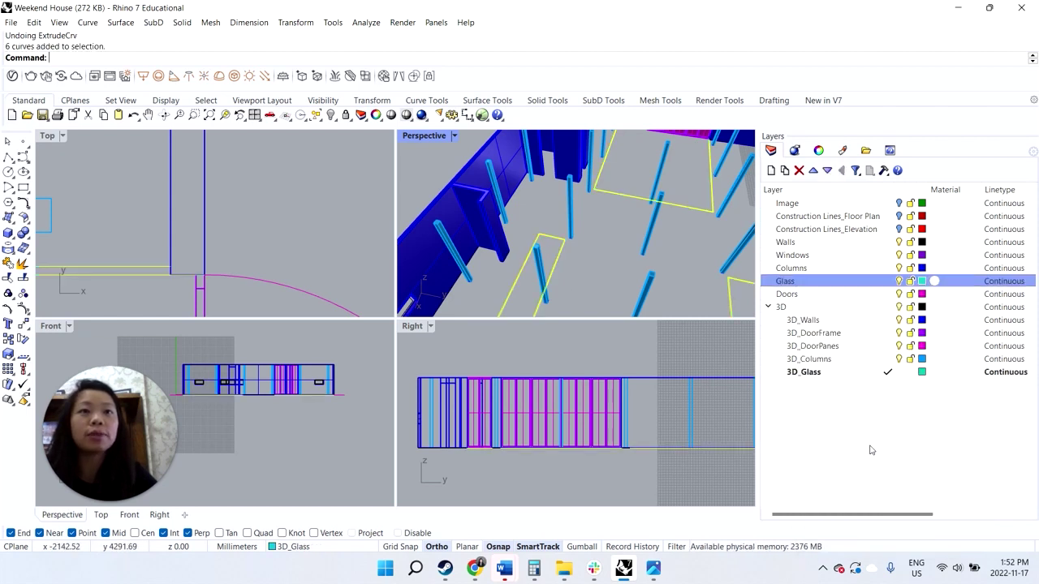
{"action": "key", "text": "Return"}
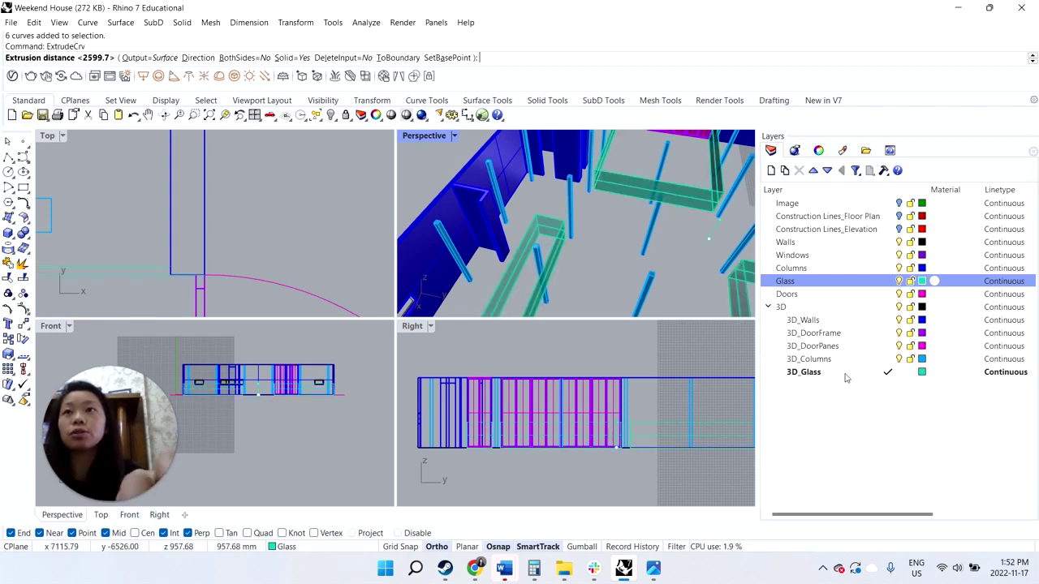
{"action": "left_click", "coordinate": [419, 376]}
{"action": "mouse_move", "coordinate": [584, 258]}
{"action": "right_mouse_down"}
{"action": "mouse_move", "coordinate": [598, 244]}
{"action": "mouse_move", "coordinate": [592, 252]}
{"action": "right_mouse_up"}
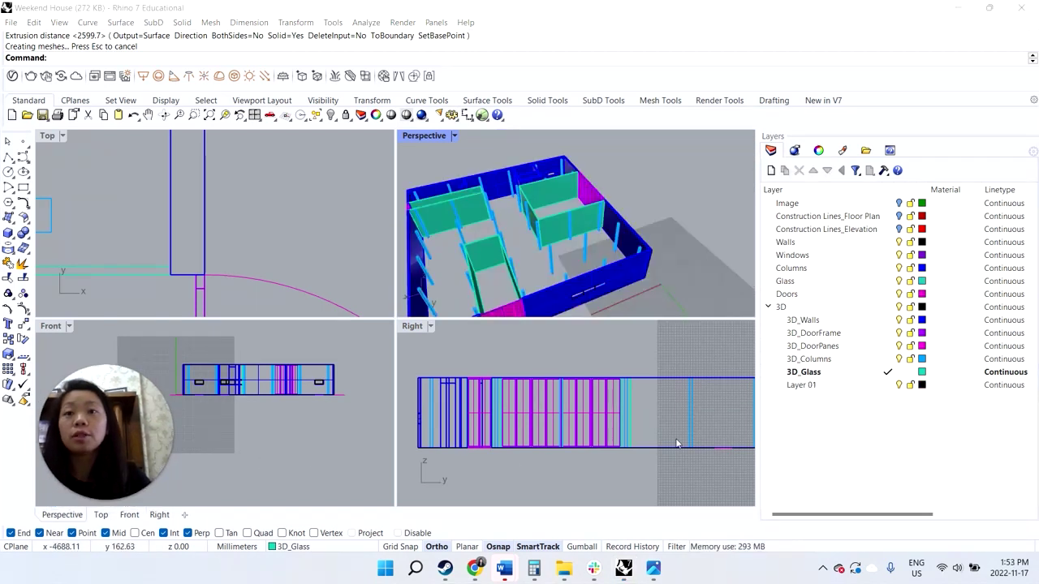
- Rename the new sublayer Layer 01 under the 3D layer to 3D_Floor
{"action": "left_click", "coordinate": [794, 393]}
{"action": "right_click", "coordinate": [794, 393]}
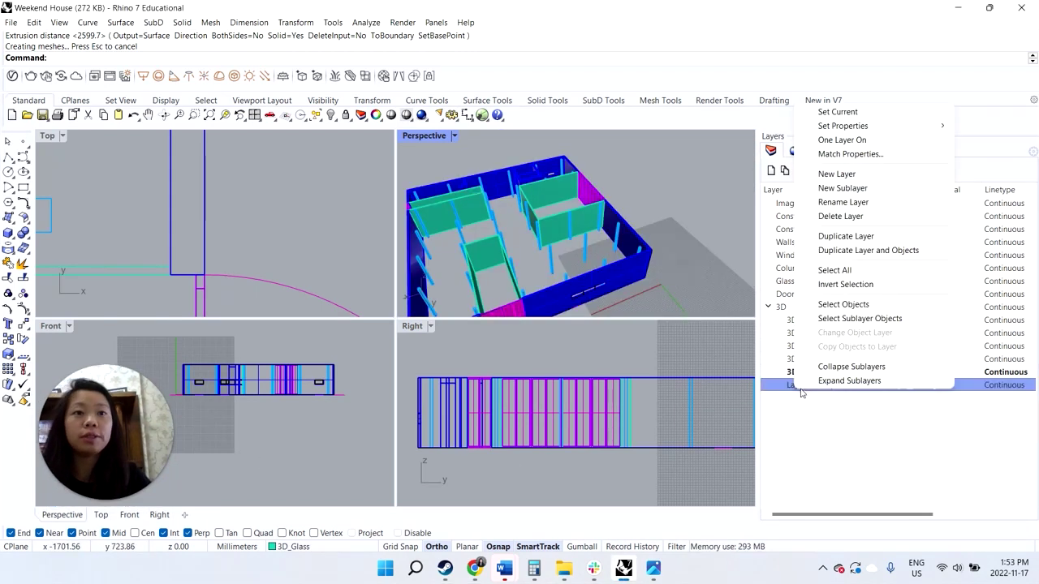
{"action": "left_click", "coordinate": [840, 202]}
{"action": "type", "text": "3D_"}
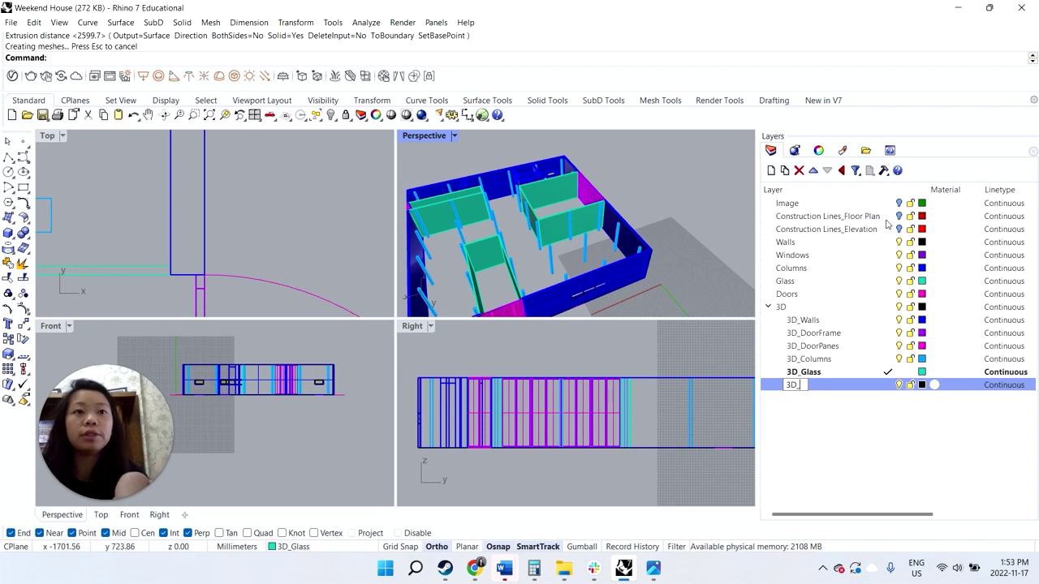
{"action": "type", "text": "Floor"}
{"action": "key", "text": "Return"}
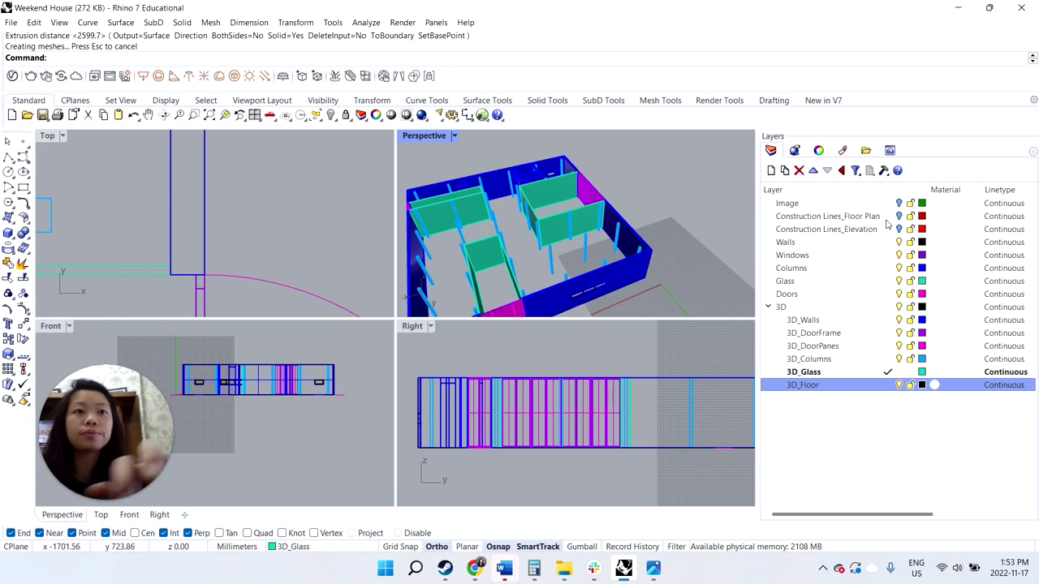
- Set the 3D_Floor layer colour to light grey and make the layer current
{"action": "left_click", "coordinate": [922, 386]}
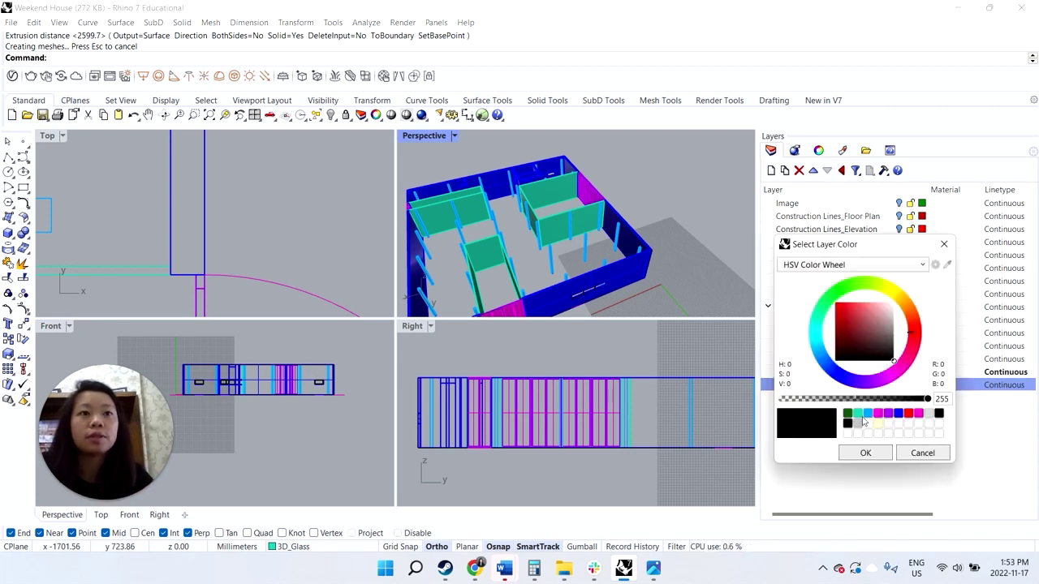
{"action": "left_click", "coordinate": [858, 423]}
{"action": "left_click", "coordinate": [865, 453]}
{"action": "left_click", "coordinate": [892, 387]}
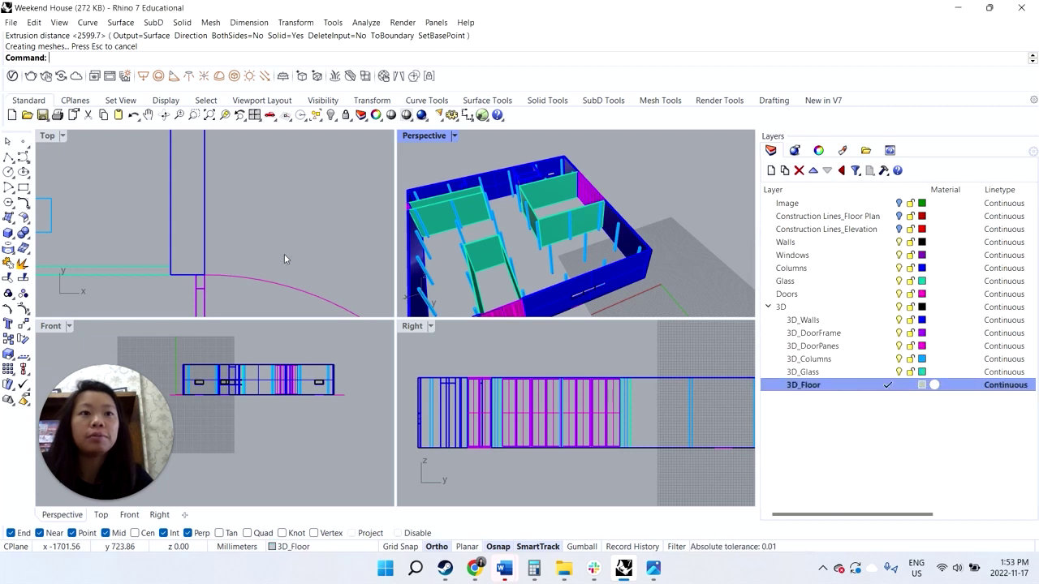
- Start a floor box with the Project object snap on, spanning its base between diagonally opposite outer corners of the house walls
{"action": "left_click", "coordinate": [9, 232]}
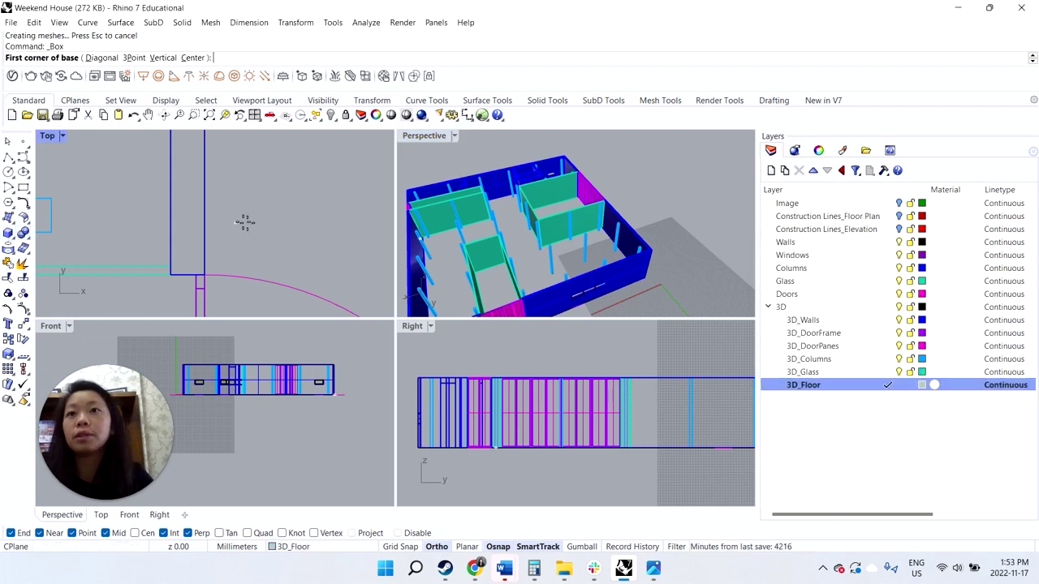
{"action": "scroll", "coordinate": [247, 276], "scroll_direction": "down", "scroll_amount": 5}
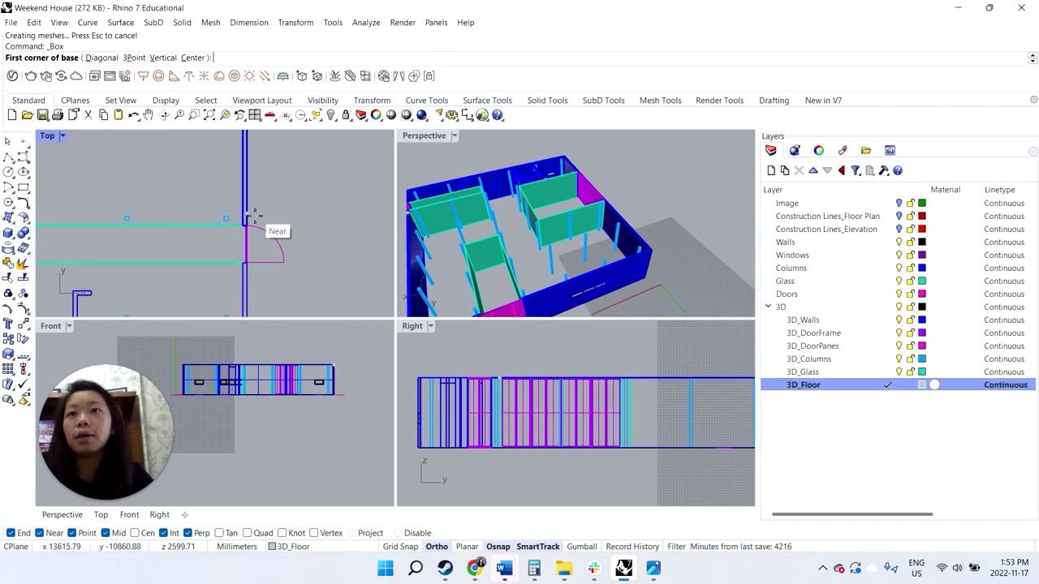
{"action": "left_click", "coordinate": [357, 535]}
{"action": "scroll", "coordinate": [374, 339], "scroll_direction": "down", "scroll_amount": 8}
{"action": "scroll", "coordinate": [277, 251], "scroll_direction": "down", "scroll_amount": 6}
{"action": "scroll", "coordinate": [161, 153], "scroll_direction": "up", "scroll_amount": 6}
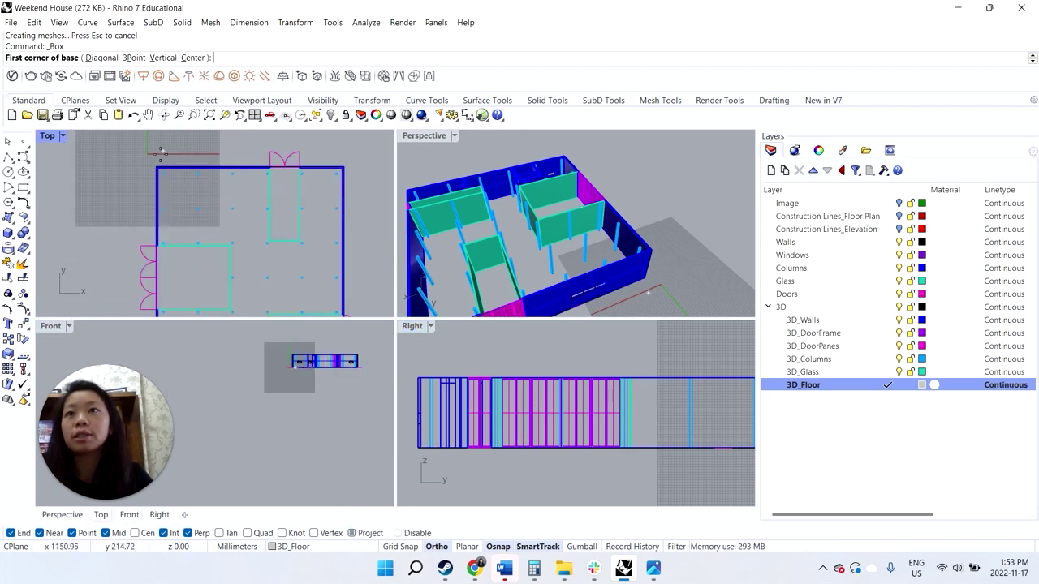
{"action": "scroll", "coordinate": [160, 154], "scroll_direction": "up", "scroll_amount": 2}
{"action": "left_click", "coordinate": [159, 191]}
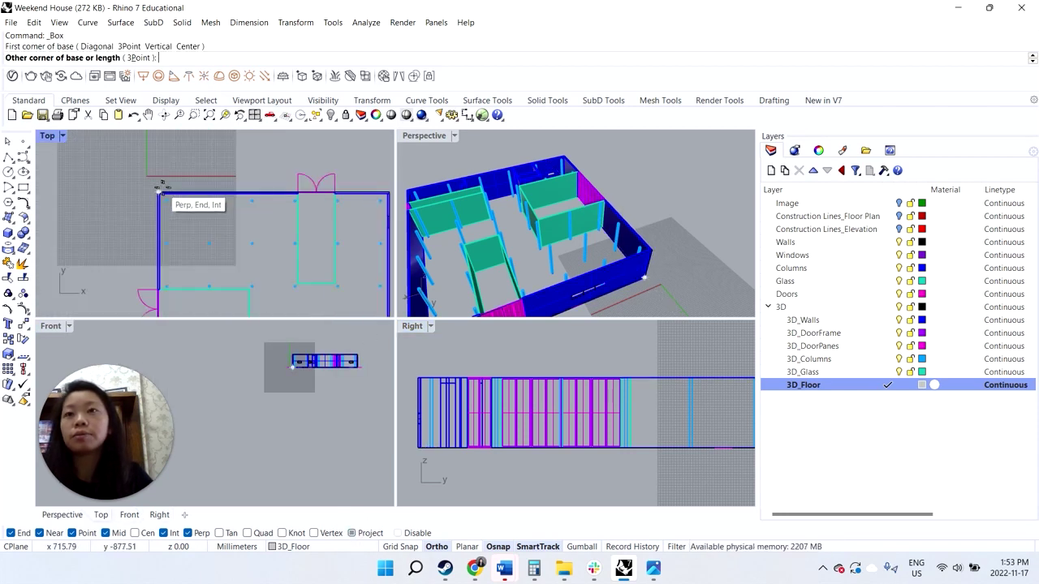
{"action": "scroll", "coordinate": [179, 203], "scroll_direction": "down", "scroll_amount": 6}
{"action": "scroll", "coordinate": [213, 248], "scroll_direction": "up", "scroll_amount": 3}
{"action": "left_click", "coordinate": [249, 197]}
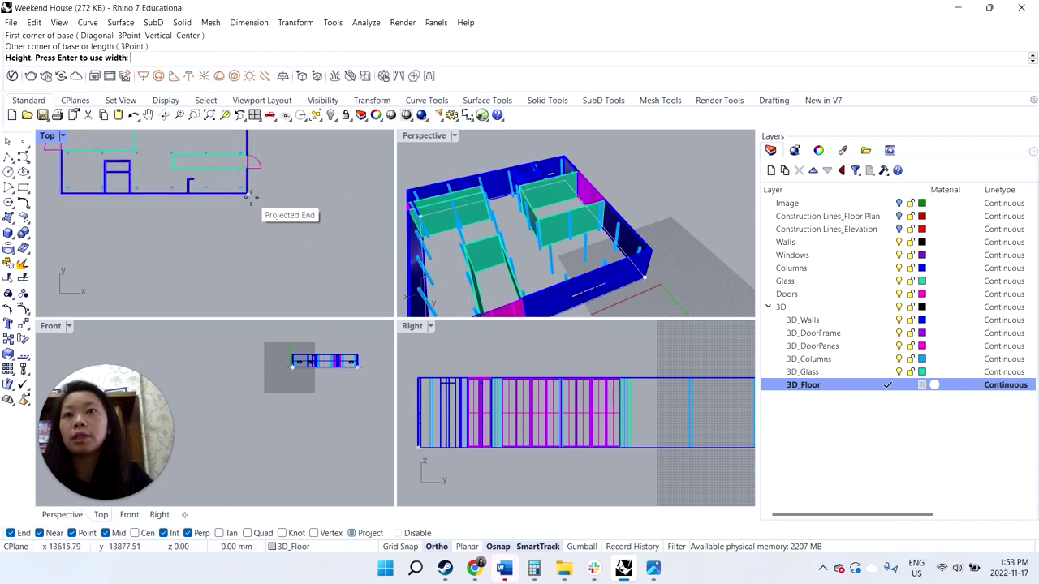
- Give the floor box a height of 200 mm
{"action": "scroll", "coordinate": [294, 361], "scroll_direction": "up", "scroll_amount": 8}
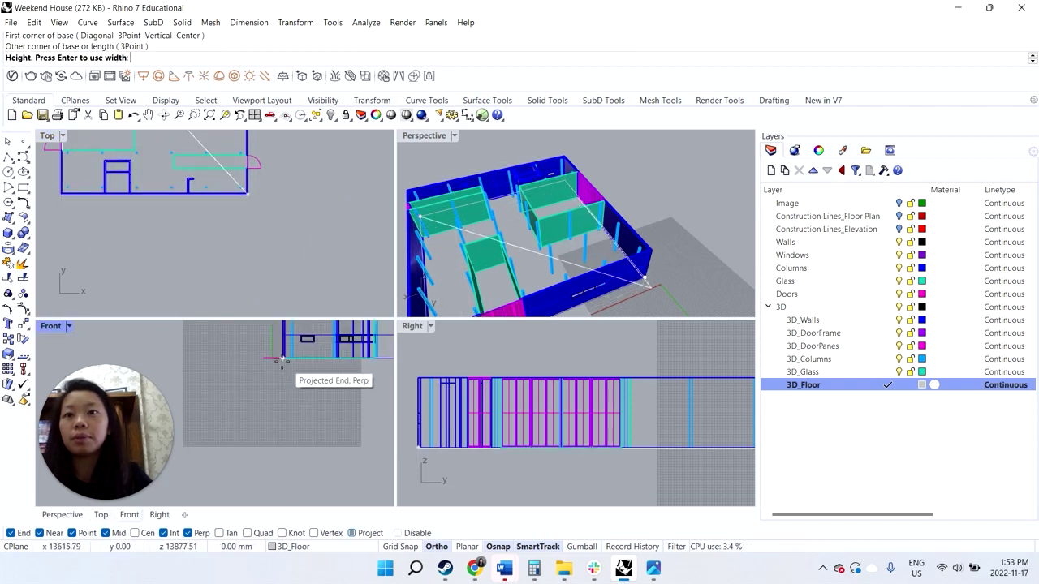
{"action": "type", "text": "200"}
{"action": "key", "text": "Return"}
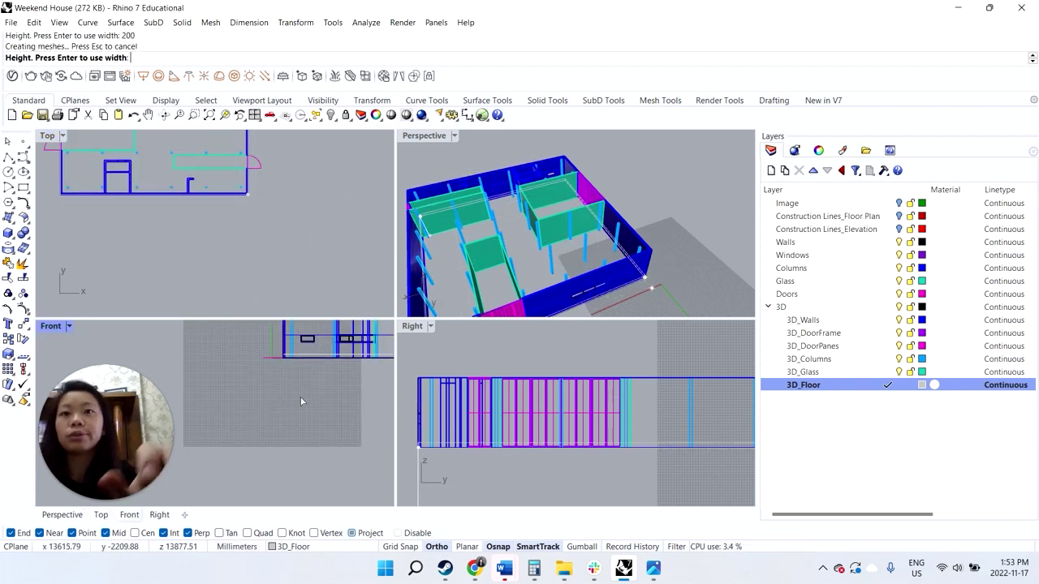
- Move the floor box straight down 200 mm in the Front view so its upper face sits at the base of the walls
{"action": "scroll", "coordinate": [287, 382], "scroll_direction": "up", "scroll_amount": 4}
{"action": "left_click", "coordinate": [309, 344]}
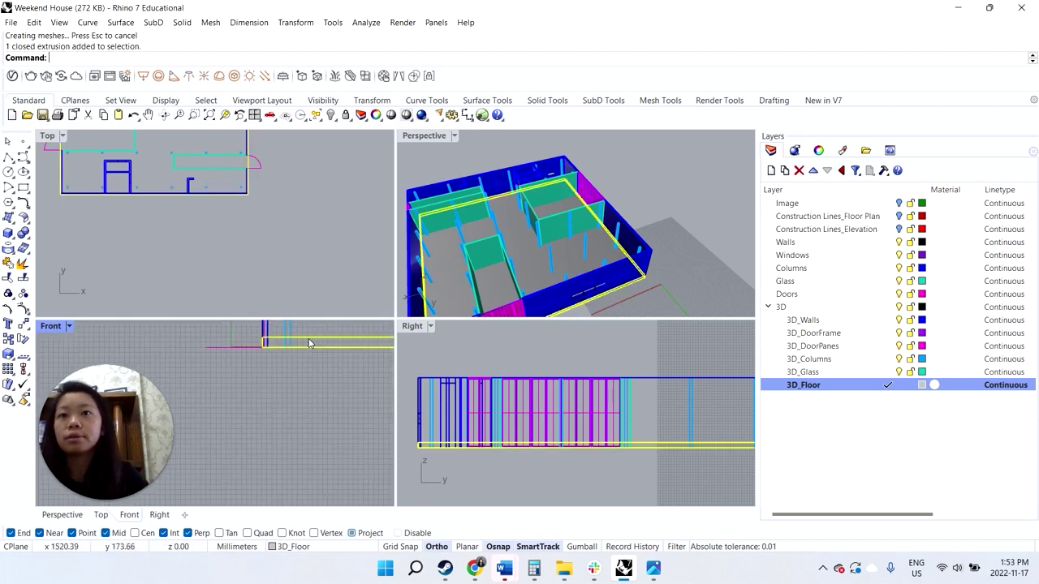
{"action": "type", "text": "move"}
{"action": "key", "text": "Return"}
{"action": "scroll", "coordinate": [244, 332], "scroll_direction": "up", "scroll_amount": 4}
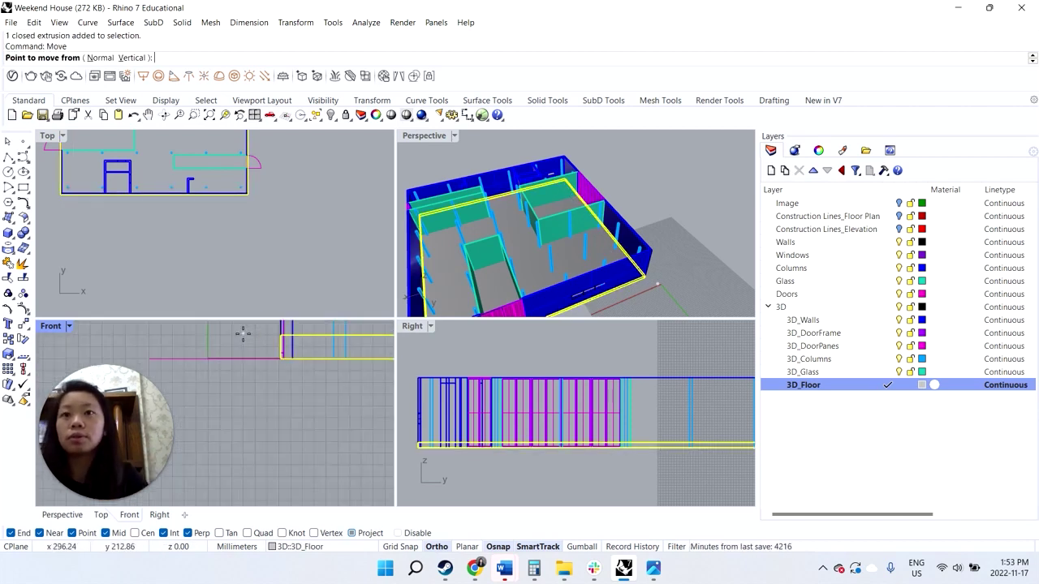
{"action": "left_click", "coordinate": [276, 334]}
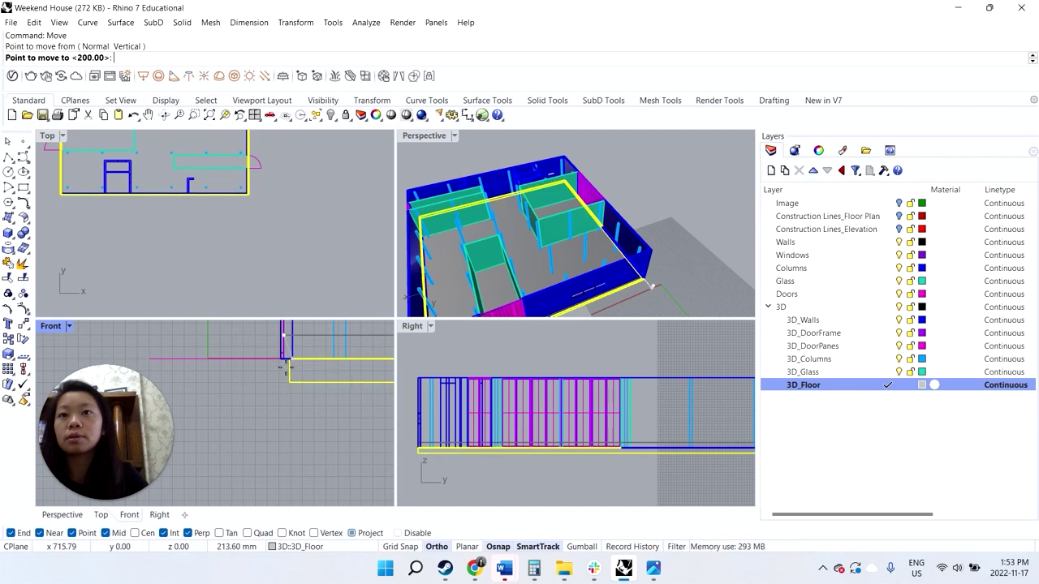
{"action": "type", "text": "200"}
{"action": "key", "text": "Return"}
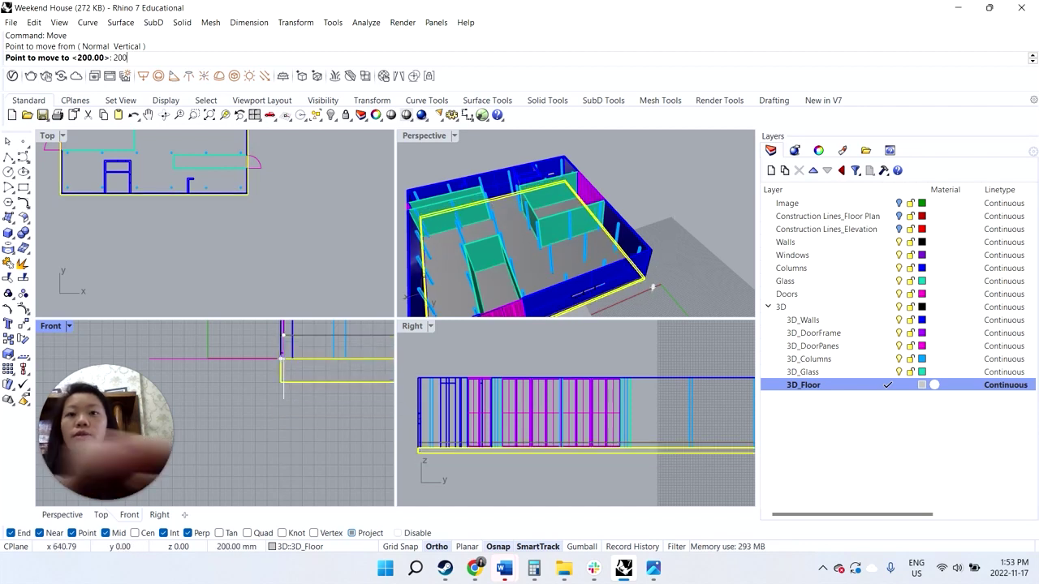
{"action": "left_click", "coordinate": [303, 425]}
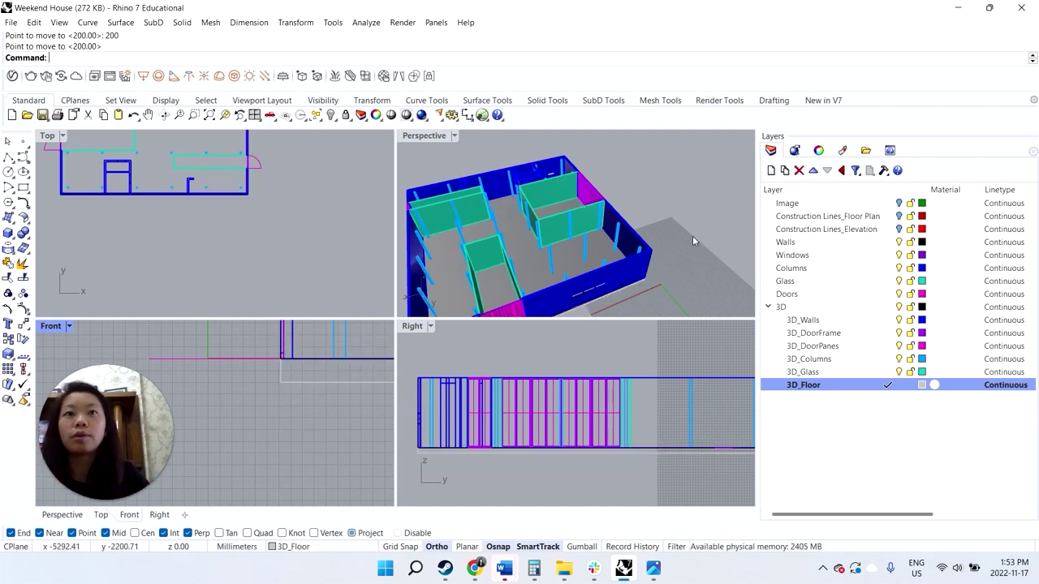
- Show the Image layer and examine the floor slab and footing in the typical cross section drawing
{"action": "right_click_drag", "start_coordinate": [692, 235], "coordinate": [566, 249]}
{"action": "left_click", "coordinate": [564, 251]}
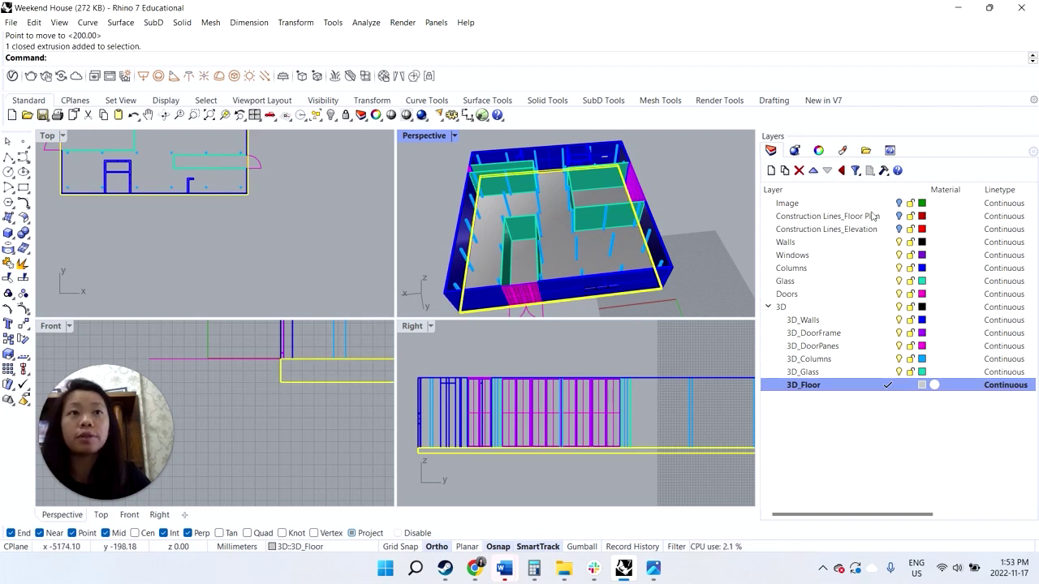
{"action": "left_click", "coordinate": [899, 204]}
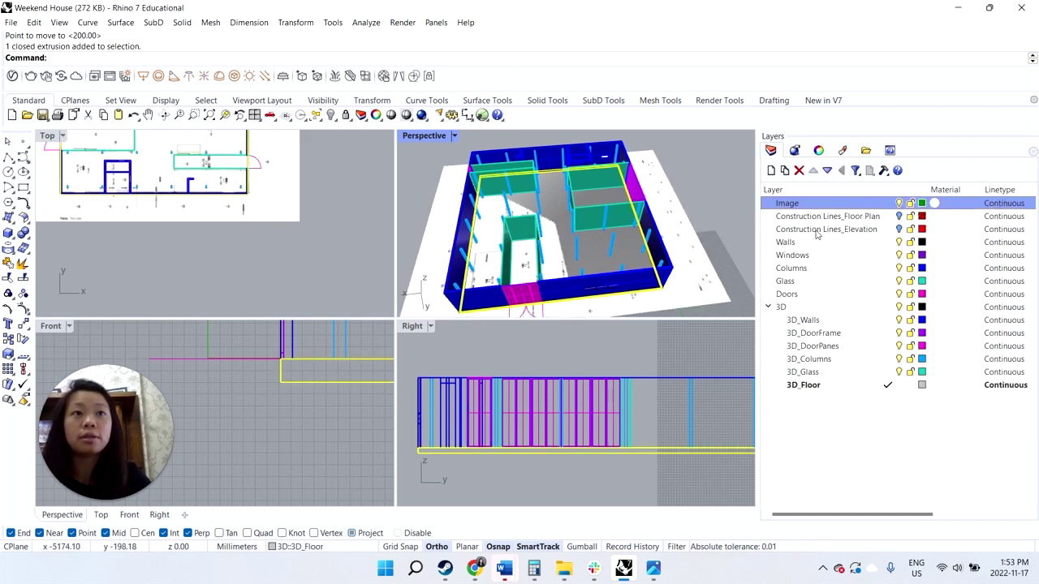
{"action": "right_click_drag", "start_coordinate": [288, 239], "coordinate": [295, 267]}
{"action": "scroll", "coordinate": [203, 235], "scroll_direction": "up", "scroll_amount": 6}
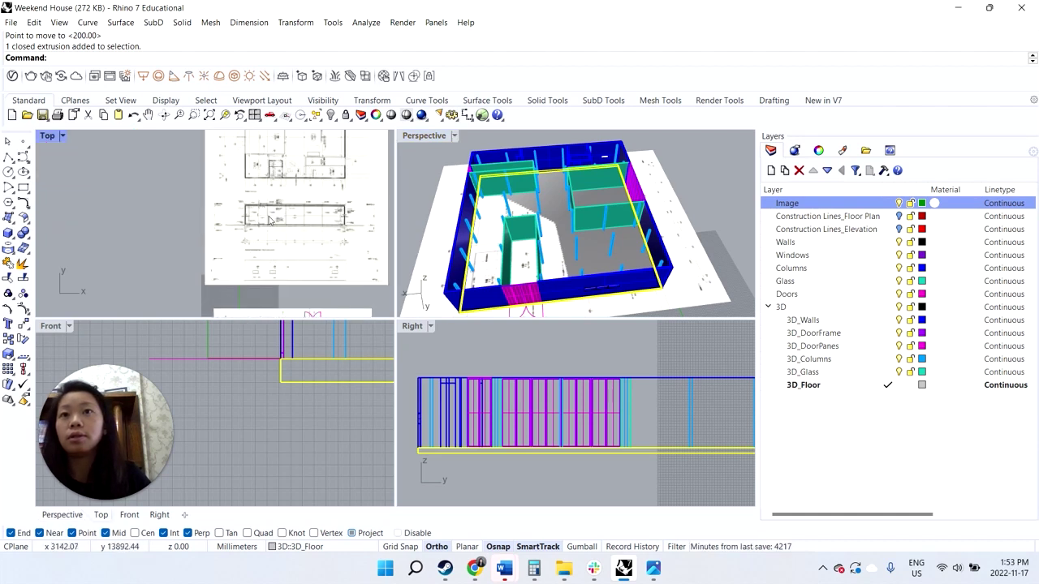
{"action": "scroll", "coordinate": [225, 240], "scroll_direction": "down", "scroll_amount": 3}
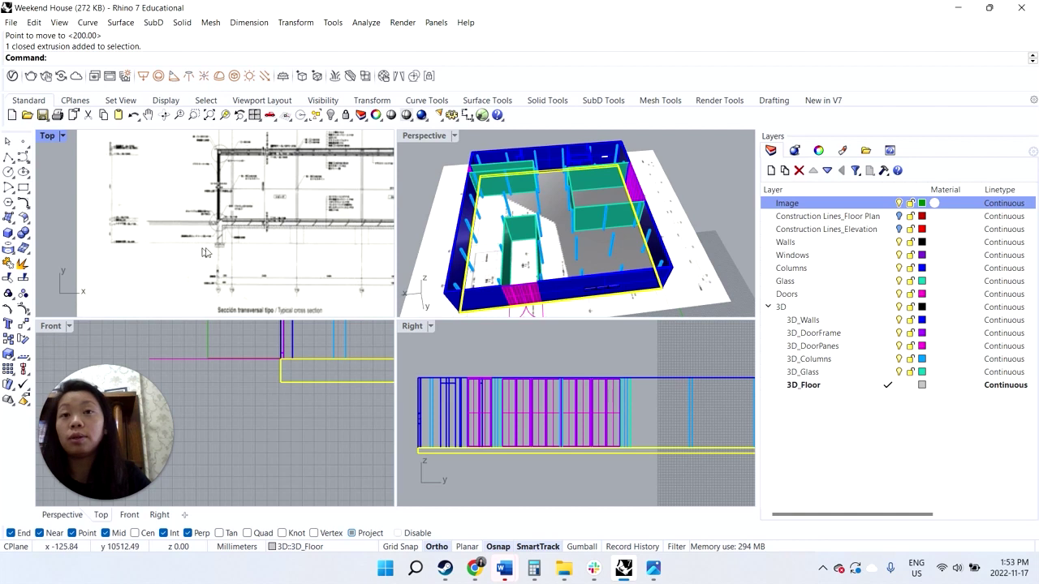
{"action": "scroll", "coordinate": [219, 239], "scroll_direction": "up", "scroll_amount": 3}
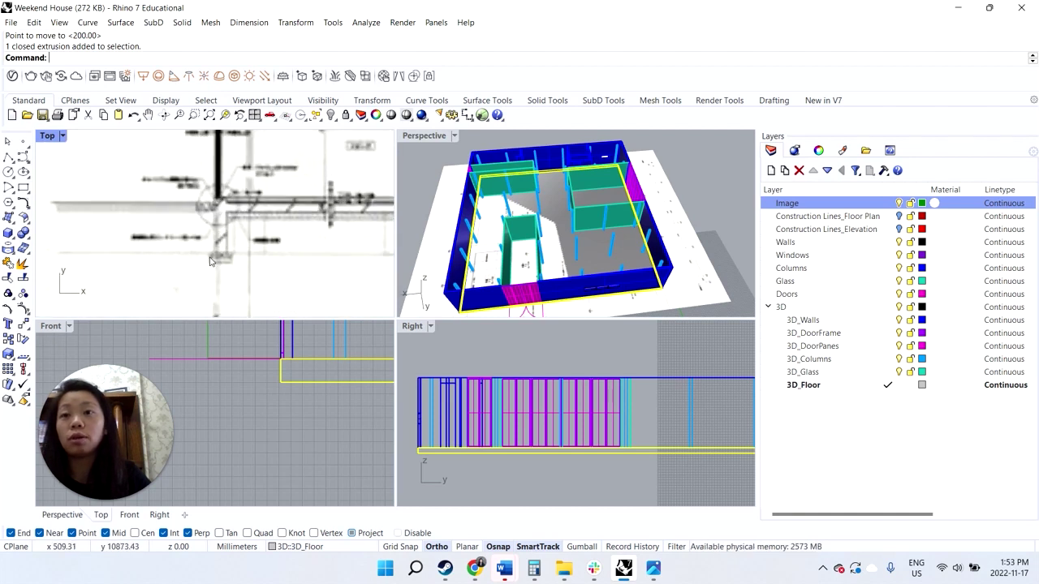
{"action": "scroll", "coordinate": [227, 276], "scroll_direction": "down", "scroll_amount": 4}
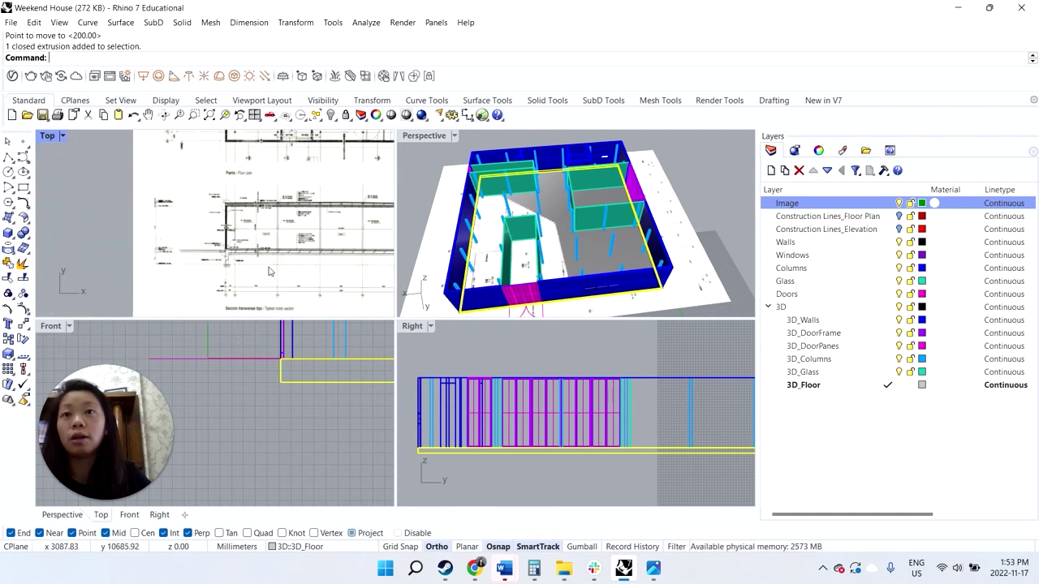
{"action": "scroll", "coordinate": [187, 263], "scroll_direction": "up", "scroll_amount": 3}
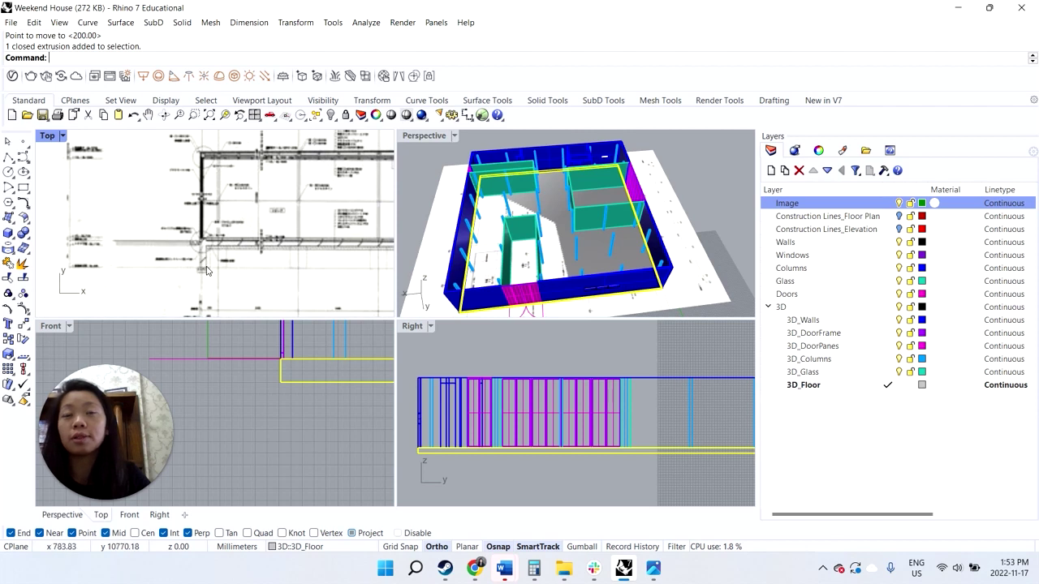
{"action": "scroll", "coordinate": [204, 266], "scroll_direction": "up", "scroll_amount": 3}
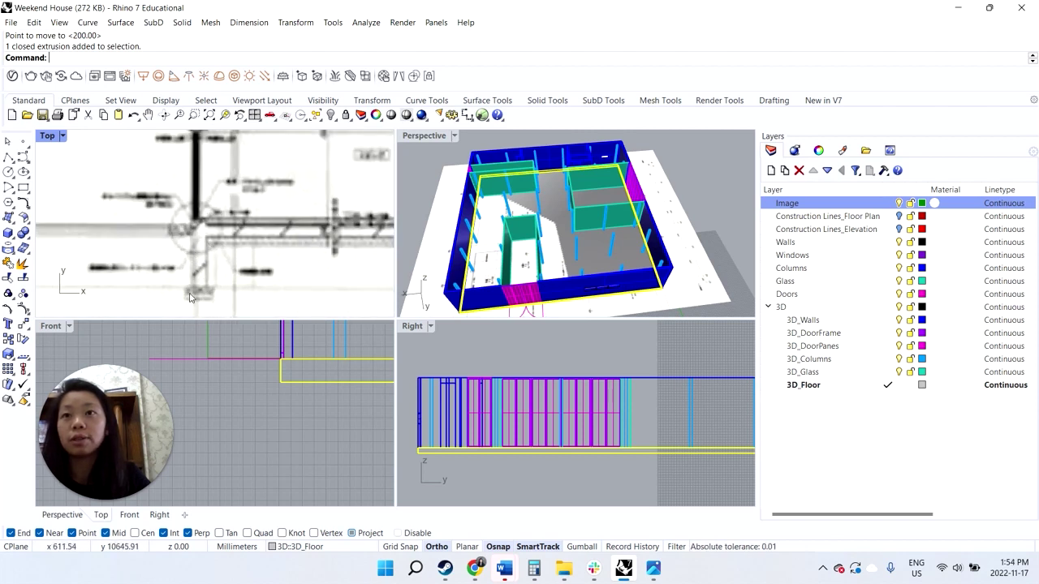
{"action": "scroll", "coordinate": [203, 295], "scroll_direction": "down", "scroll_amount": 2}
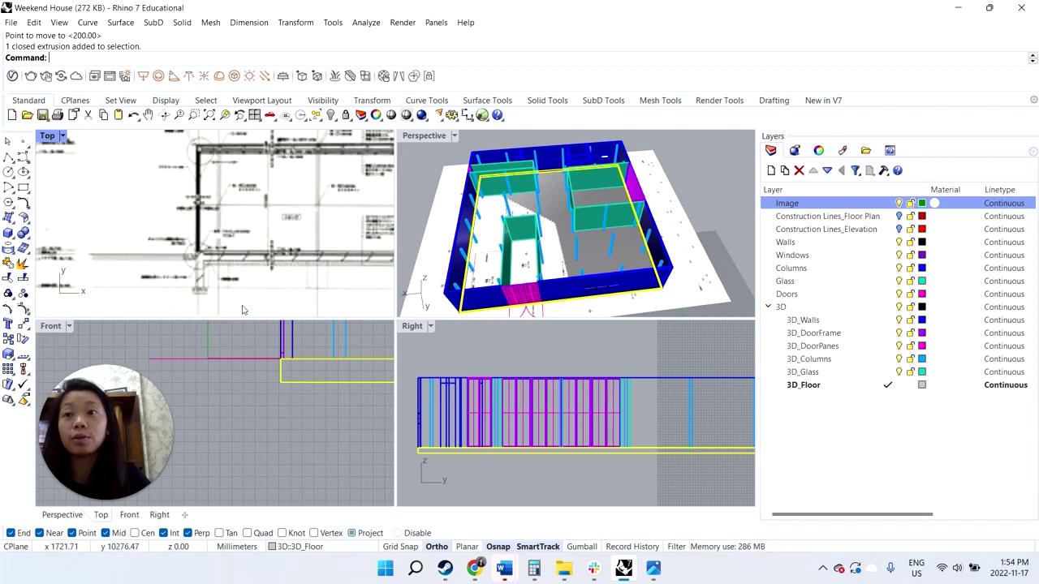
{"action": "scroll", "coordinate": [304, 276], "scroll_direction": "down", "scroll_amount": 2}
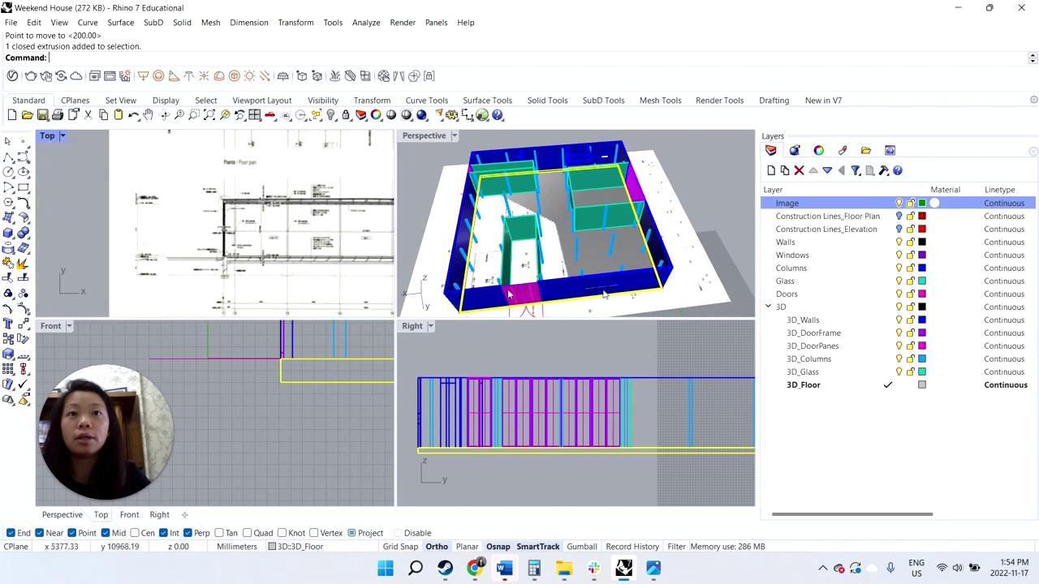
- Deselect the floor box and hide the Image layer
{"action": "left_click", "coordinate": [713, 203]}
{"action": "right_click_drag", "start_coordinate": [675, 203], "coordinate": [630, 218]}
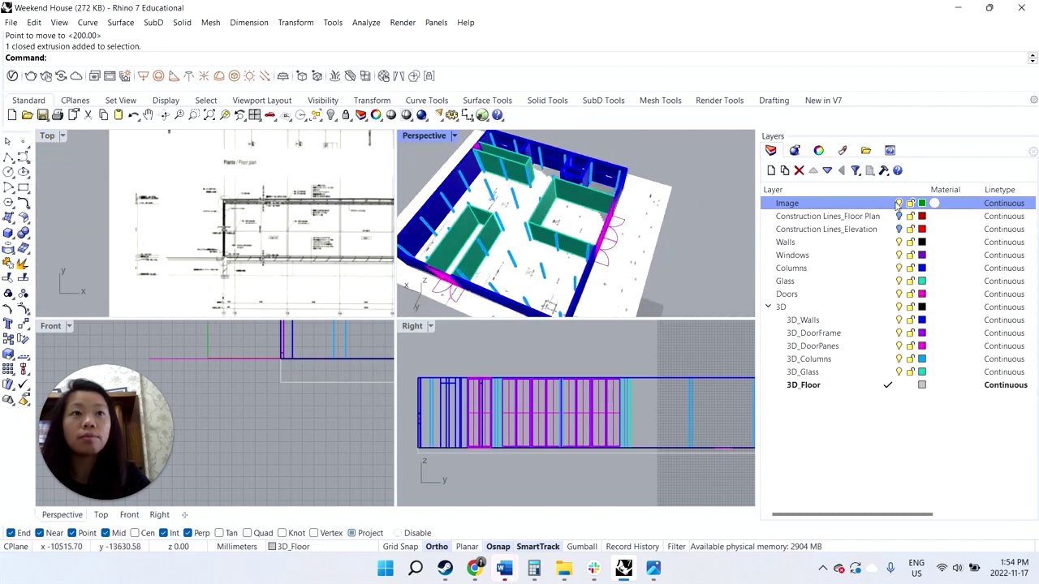
{"action": "left_click", "coordinate": [898, 204]}
{"action": "right_click_drag", "start_coordinate": [565, 247], "coordinate": [590, 249]}
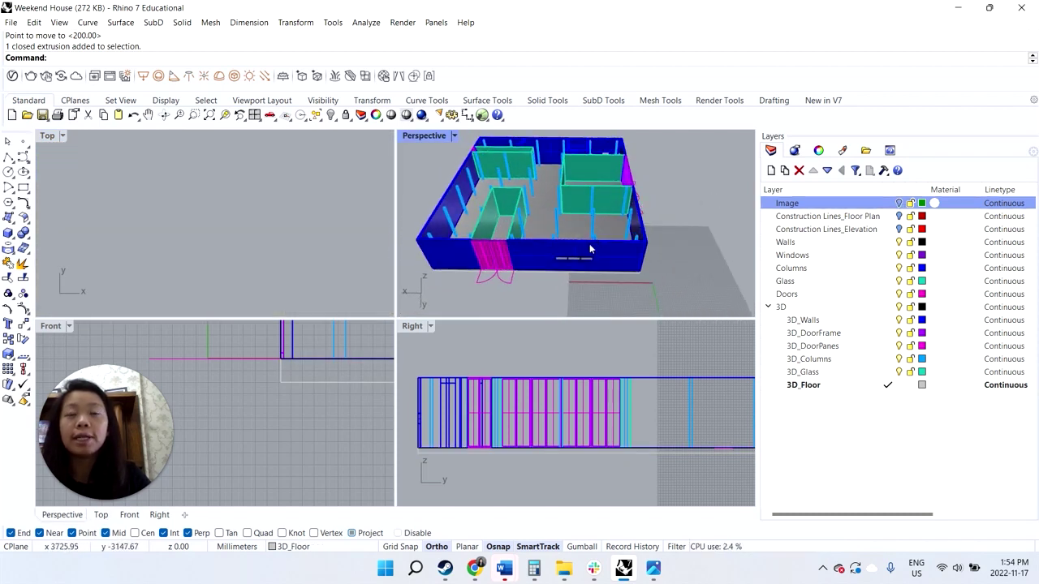
- Switch to the photo viewer, examine the roof in the exterior photo of the weekend house, and return to Rhino
{"action": "left_click", "coordinate": [653, 568]}
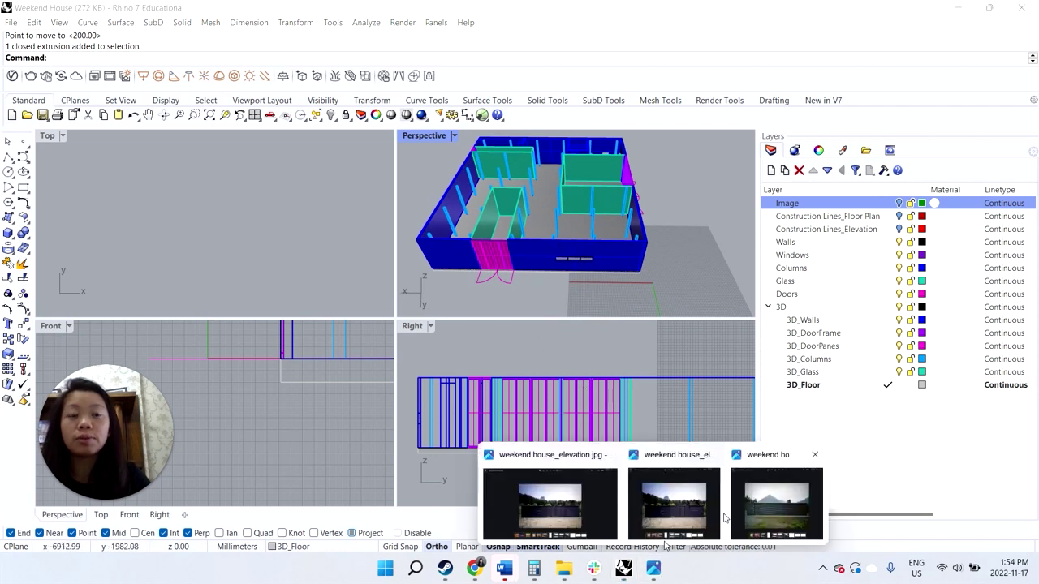
{"action": "left_click", "coordinate": [755, 520]}
{"action": "left_click", "coordinate": [570, 510]}
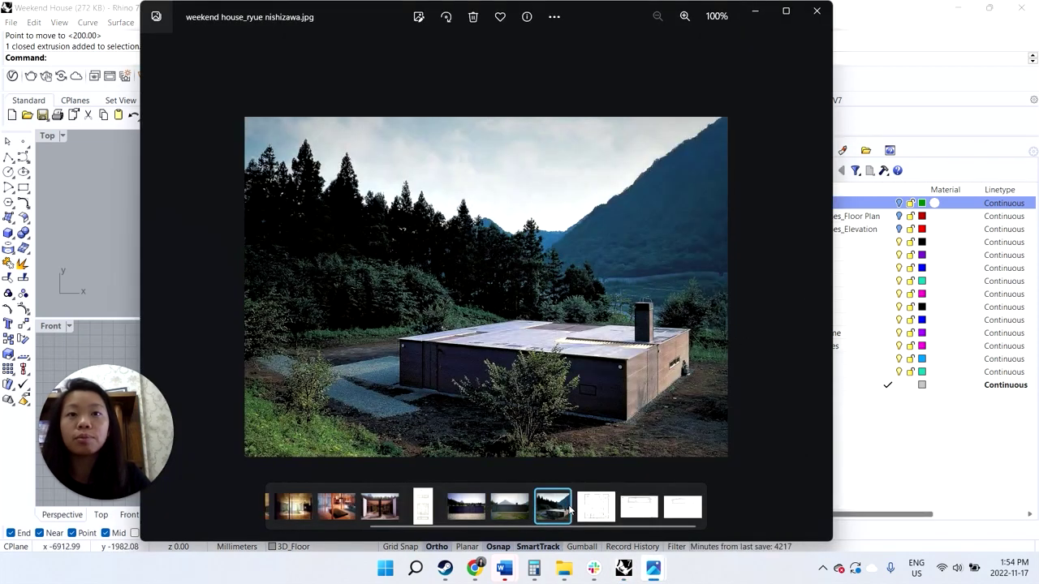
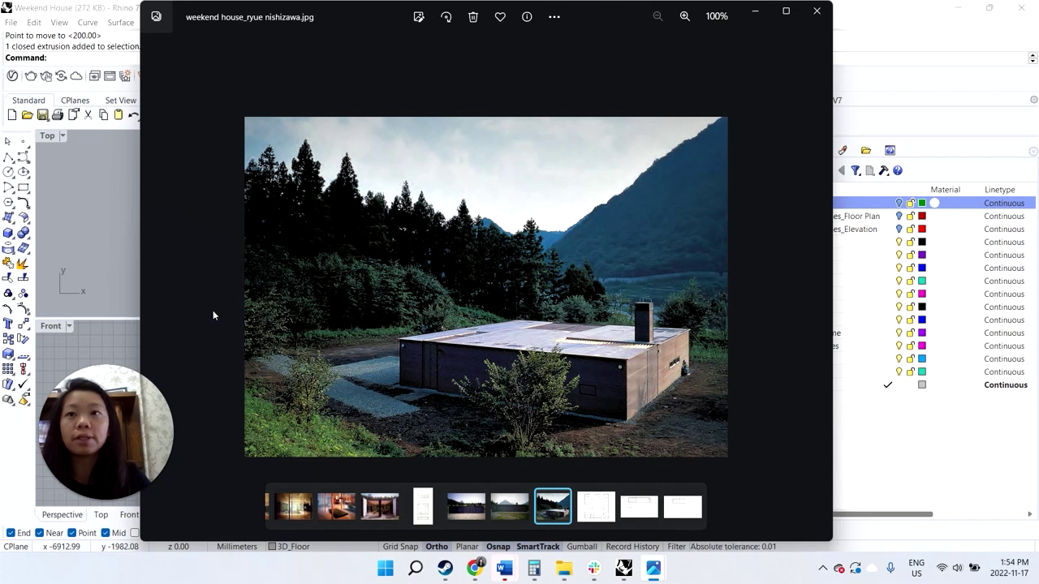
{"action": "left_click", "coordinate": [104, 275]}
{"action": "scroll", "coordinate": [512, 269], "scroll_direction": "down", "scroll_amount": 5}
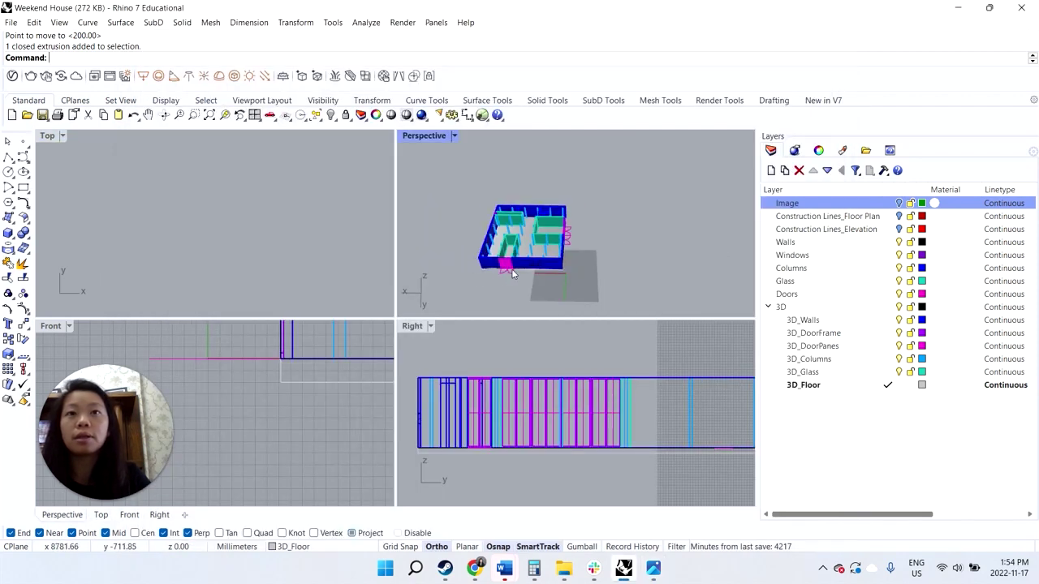
- Add a sublayer named 3D_Roof after 3D_Floor under the 3D layer and make it current
{"action": "left_click", "coordinate": [798, 385]}
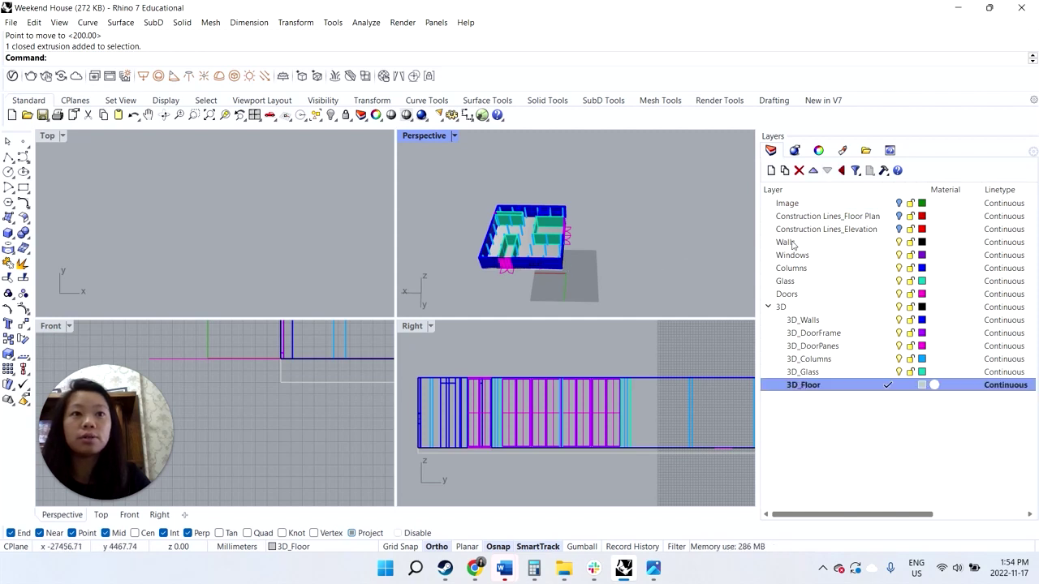
{"action": "left_click", "coordinate": [771, 171]}
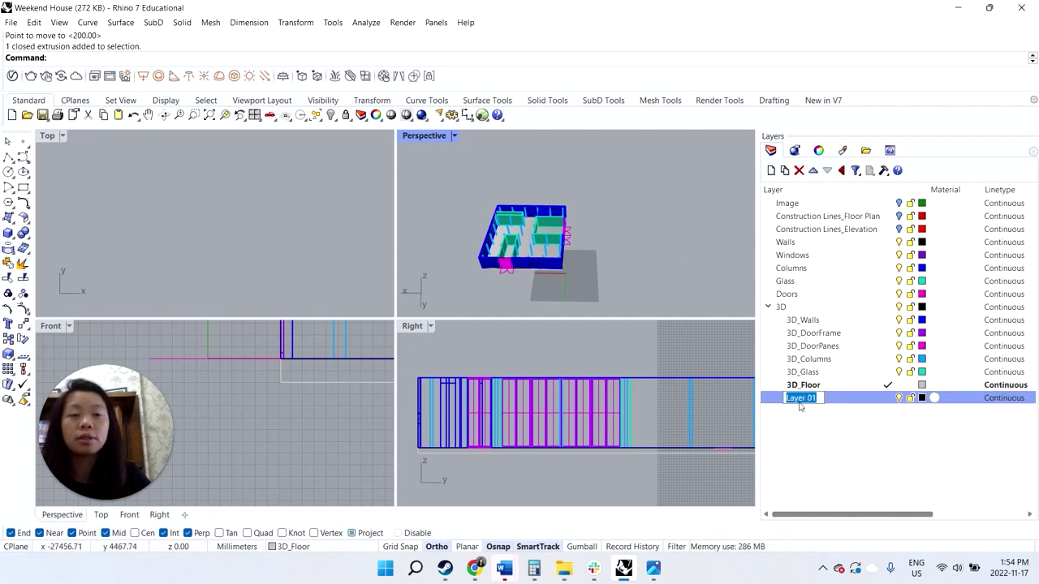
{"action": "type", "text": "3D_"}
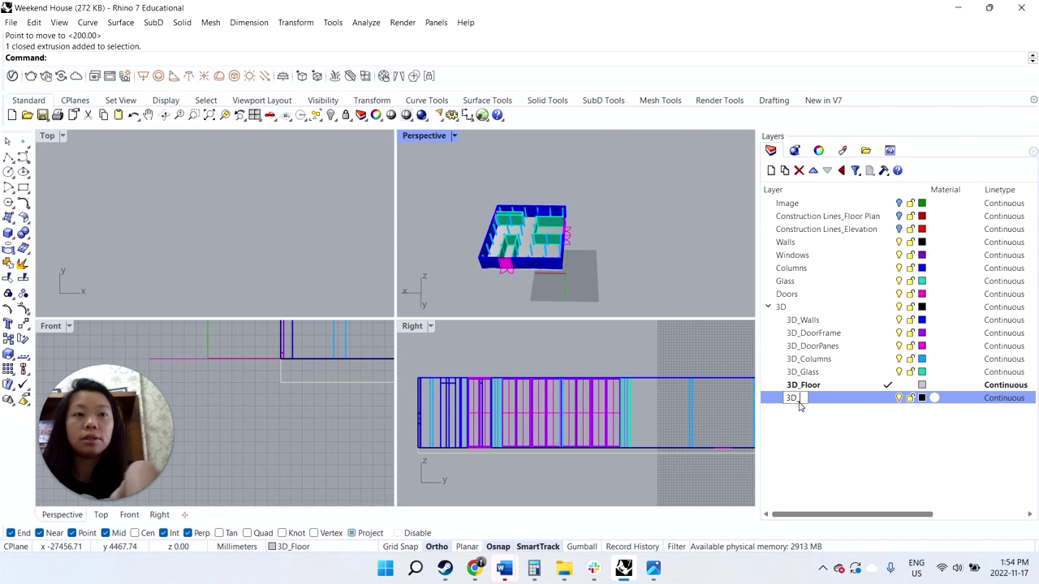
{"action": "type", "text": "Roof"}
{"action": "key", "text": "Return"}
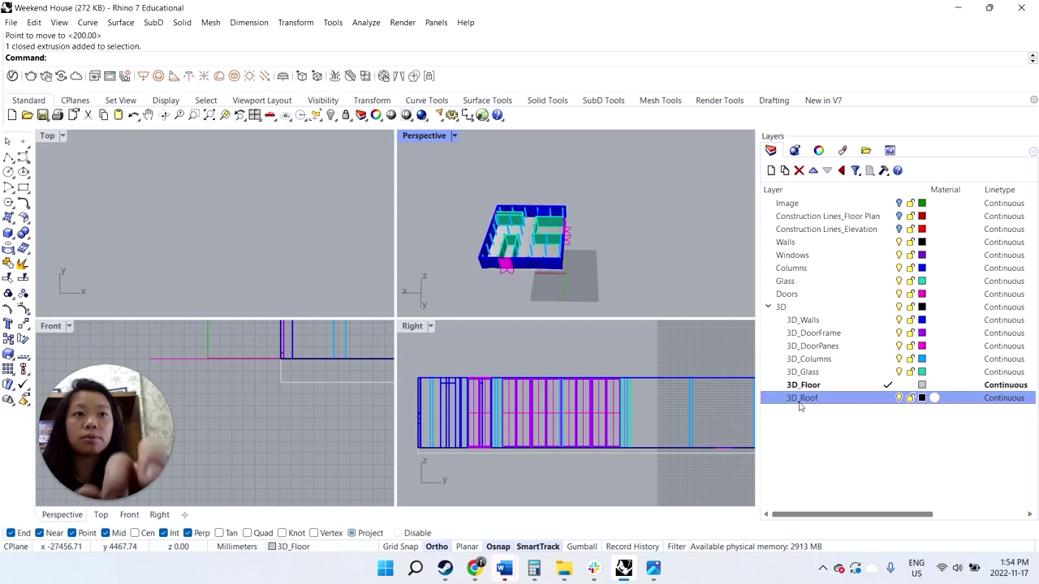
{"action": "left_click", "coordinate": [316, 265]}
{"action": "scroll", "coordinate": [316, 276], "scroll_direction": "up", "scroll_amount": 5}
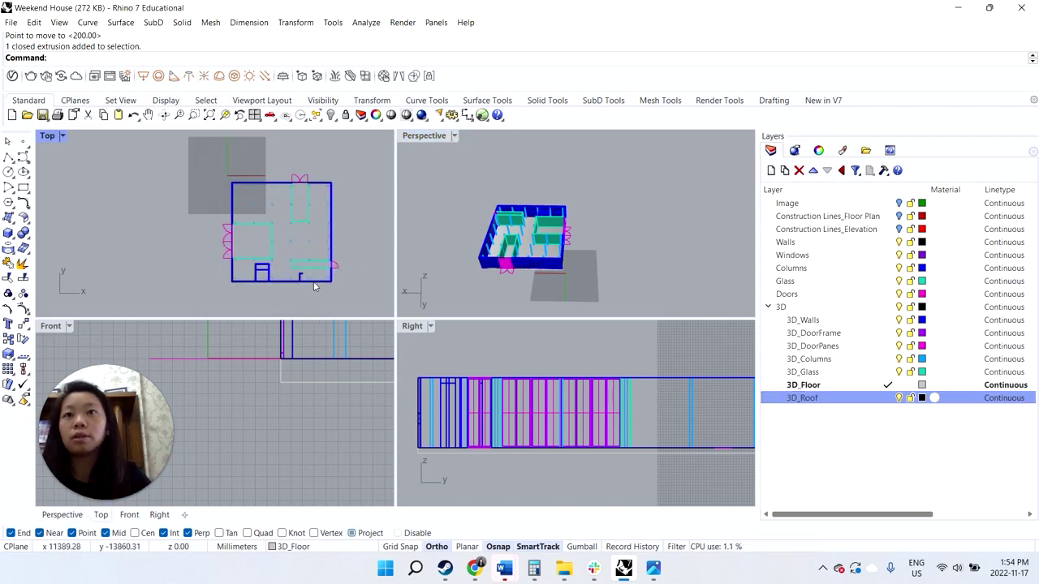
{"action": "scroll", "coordinate": [278, 224], "scroll_direction": "up", "scroll_amount": 4}
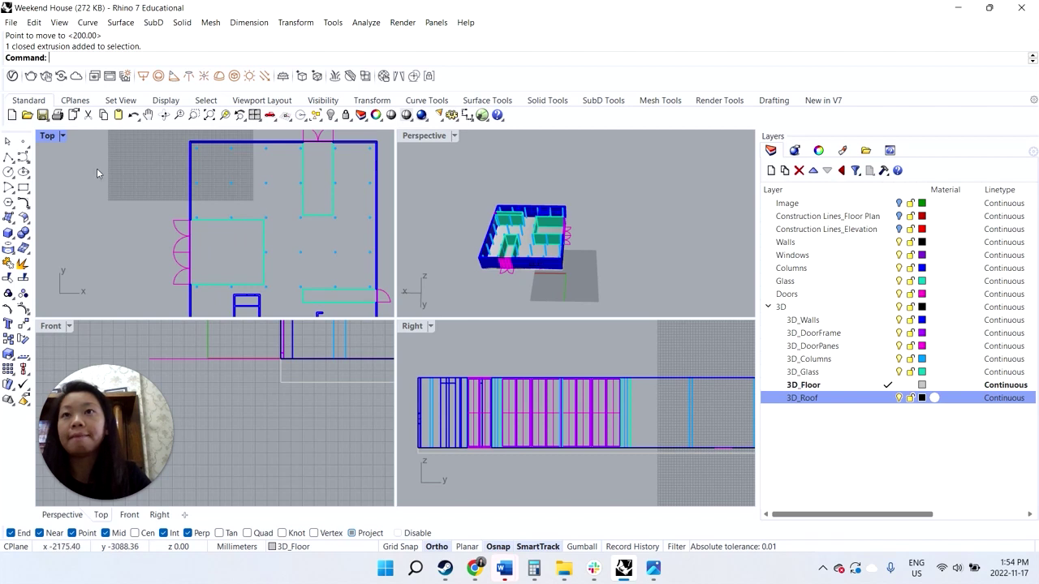
{"action": "left_click", "coordinate": [888, 398]}
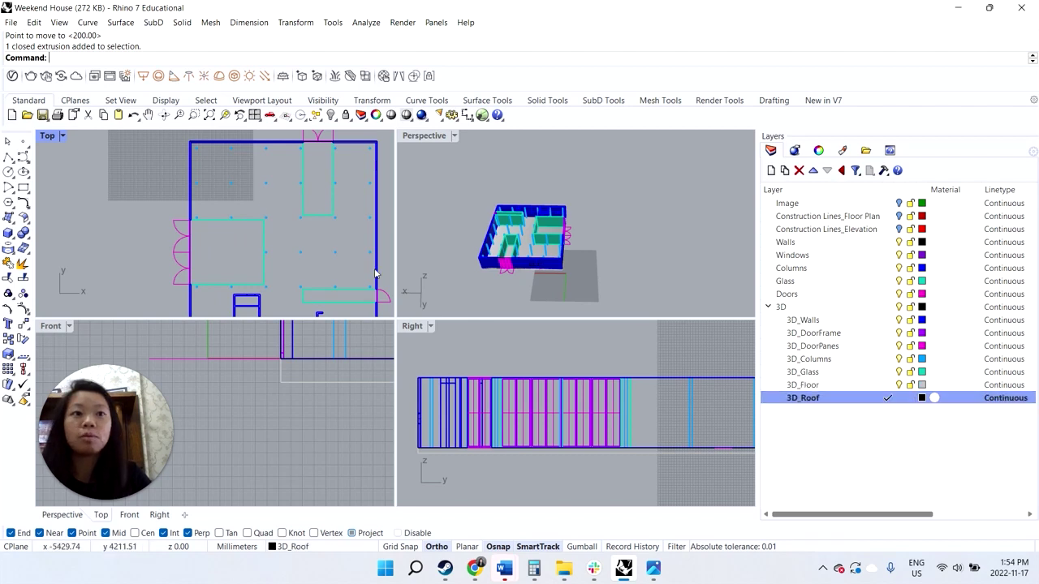
- Start a roof outline polyline at the house's upper-left outer wall corner in plan and run it down to the upper corner of the left door opening
{"action": "left_click", "coordinate": [9, 158]}
{"action": "scroll", "coordinate": [207, 147], "scroll_direction": "up", "scroll_amount": 3}
{"action": "scroll", "coordinate": [208, 146], "scroll_direction": "up", "scroll_amount": 2}
{"action": "left_click", "coordinate": [167, 151]}
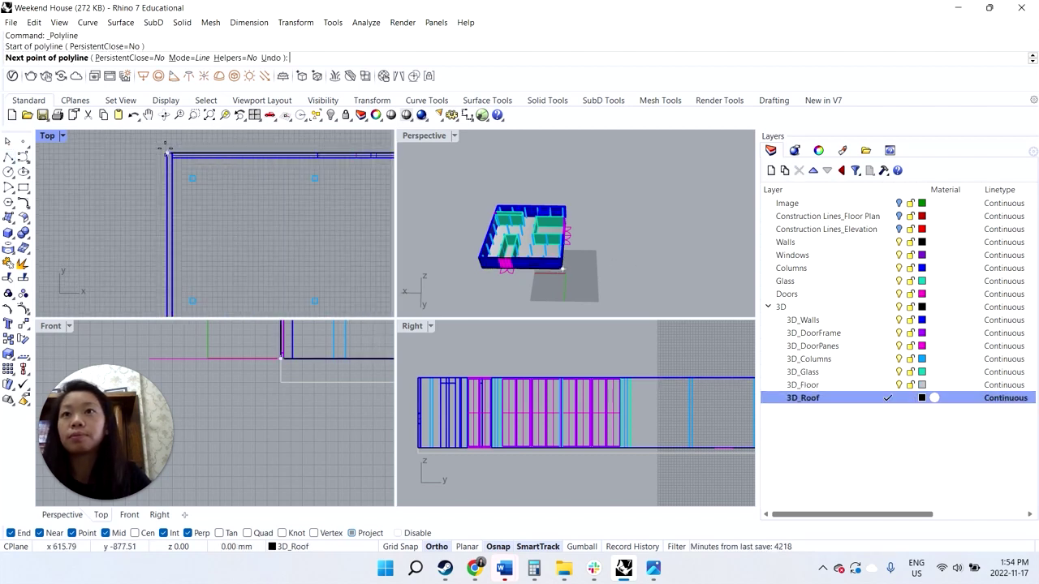
{"action": "scroll", "coordinate": [167, 151], "scroll_direction": "down", "scroll_amount": 8}
{"action": "scroll", "coordinate": [164, 272], "scroll_direction": "up", "scroll_amount": 6}
{"action": "scroll", "coordinate": [164, 279], "scroll_direction": "down", "scroll_amount": 1}
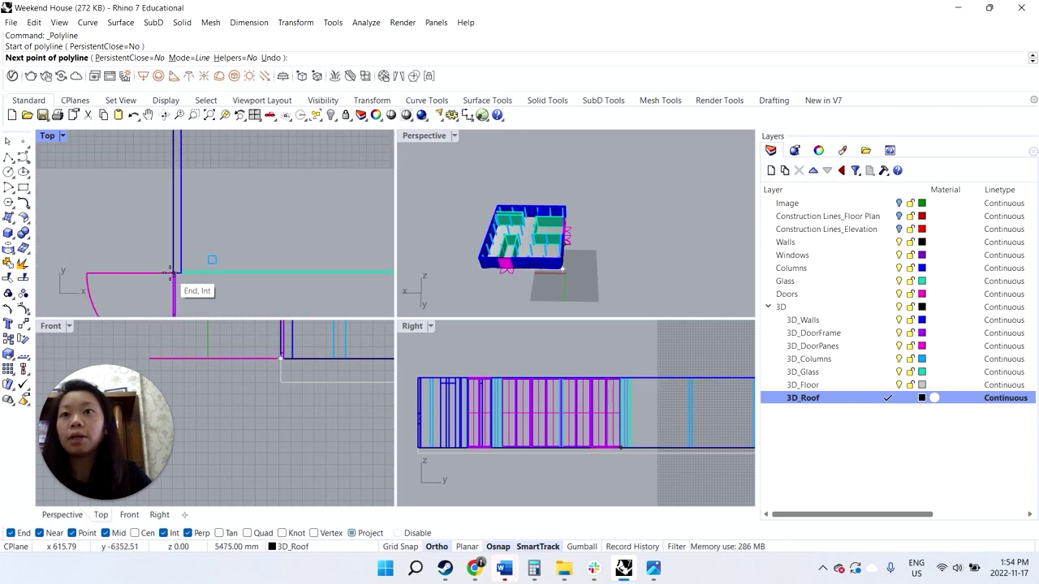
{"action": "left_click", "coordinate": [171, 276]}
- Trace the roof polyline around the left glass courtyard, through its two inner corners and back to the outer wall
{"action": "scroll", "coordinate": [345, 275], "scroll_direction": "down", "scroll_amount": 1}
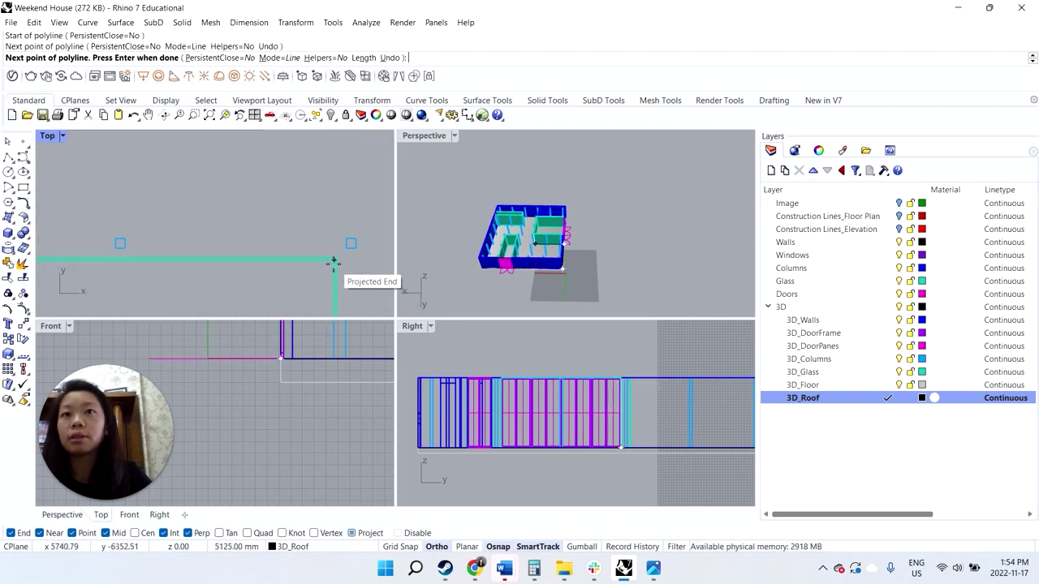
{"action": "left_click", "coordinate": [347, 272]}
{"action": "scroll", "coordinate": [329, 280], "scroll_direction": "down", "scroll_amount": 3}
{"action": "scroll", "coordinate": [324, 296], "scroll_direction": "up", "scroll_amount": 5}
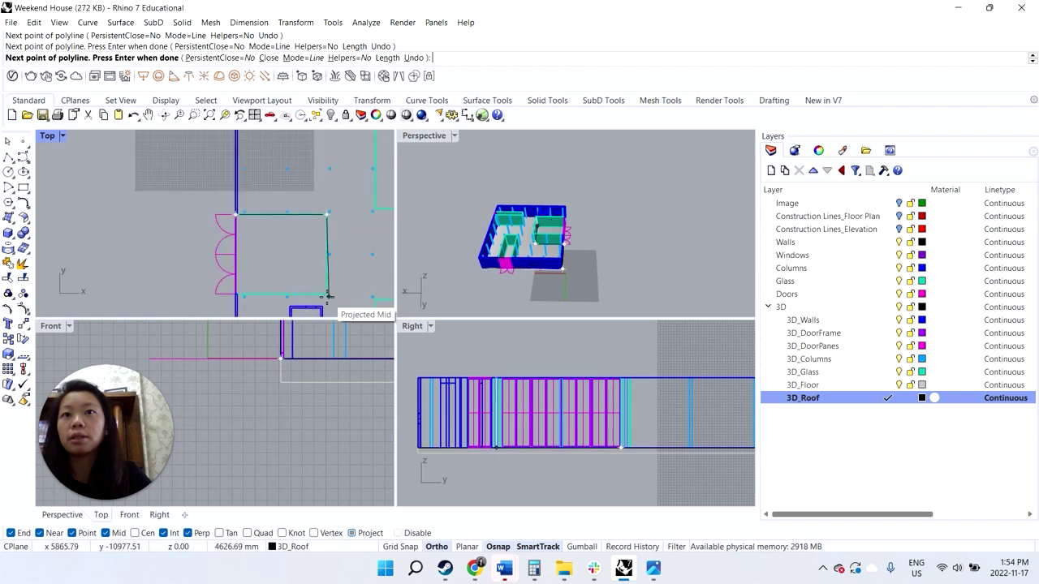
{"action": "left_click", "coordinate": [321, 288]}
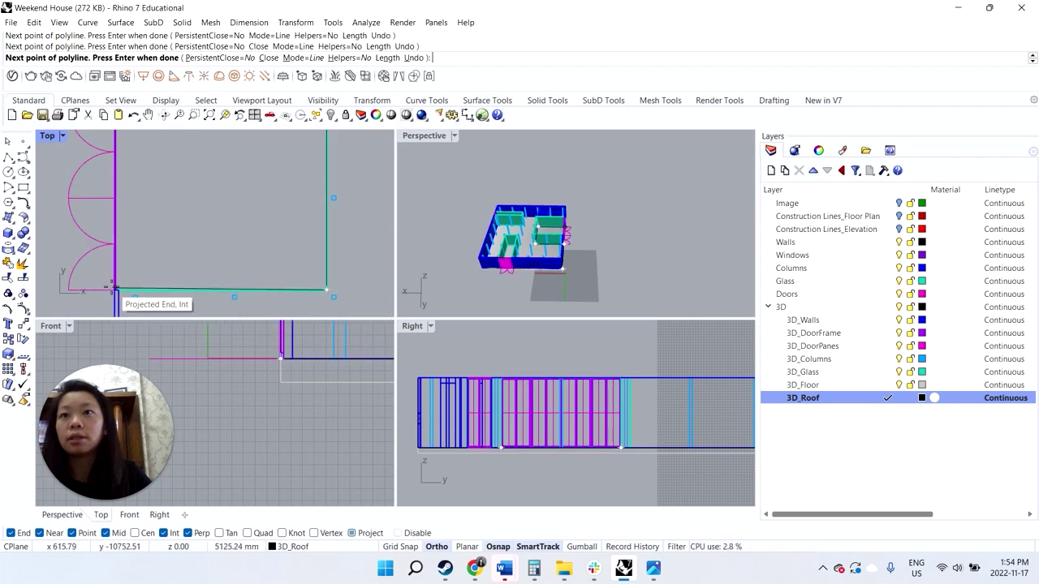
{"action": "left_click", "coordinate": [118, 289]}
- Continue the roof polyline through the lower-left and lower-right house corners and around the lower-right glass courtyard, back to the outer wall
{"action": "scroll", "coordinate": [120, 285], "scroll_direction": "down", "scroll_amount": 2}
{"action": "scroll", "coordinate": [118, 282], "scroll_direction": "down", "scroll_amount": 3}
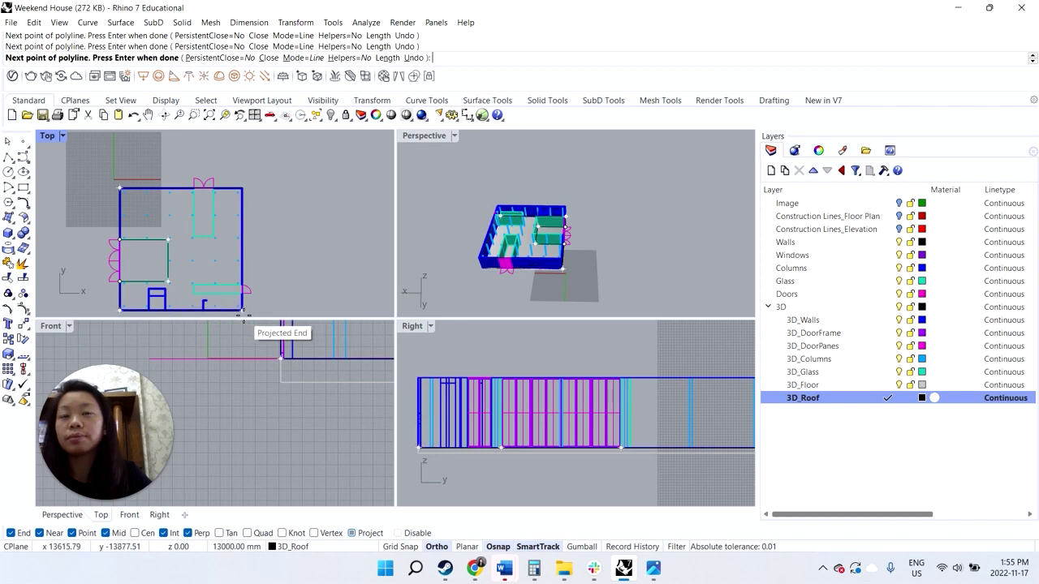
{"action": "scroll", "coordinate": [241, 307], "scroll_direction": "up", "scroll_amount": 4}
{"action": "scroll", "coordinate": [107, 278], "scroll_direction": "up", "scroll_amount": 4}
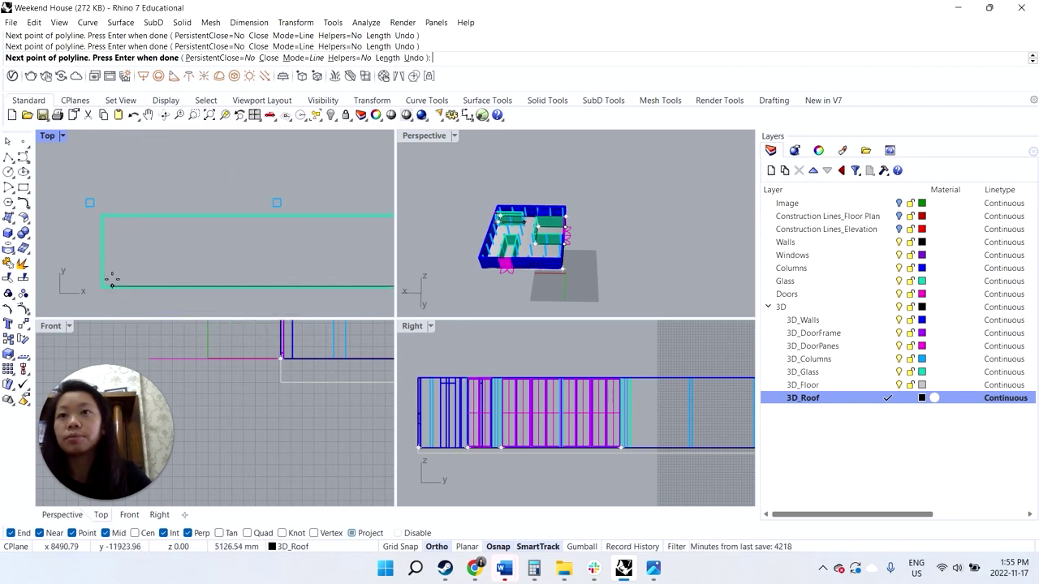
{"action": "scroll", "coordinate": [111, 282], "scroll_direction": "down", "scroll_amount": 2}
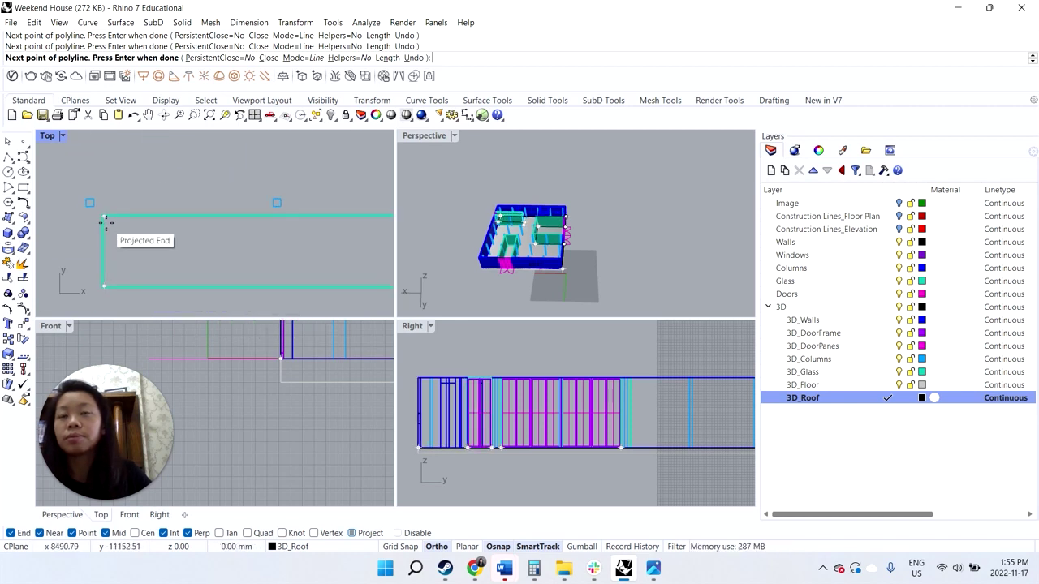
{"action": "scroll", "coordinate": [317, 220], "scroll_direction": "down", "scroll_amount": 5}
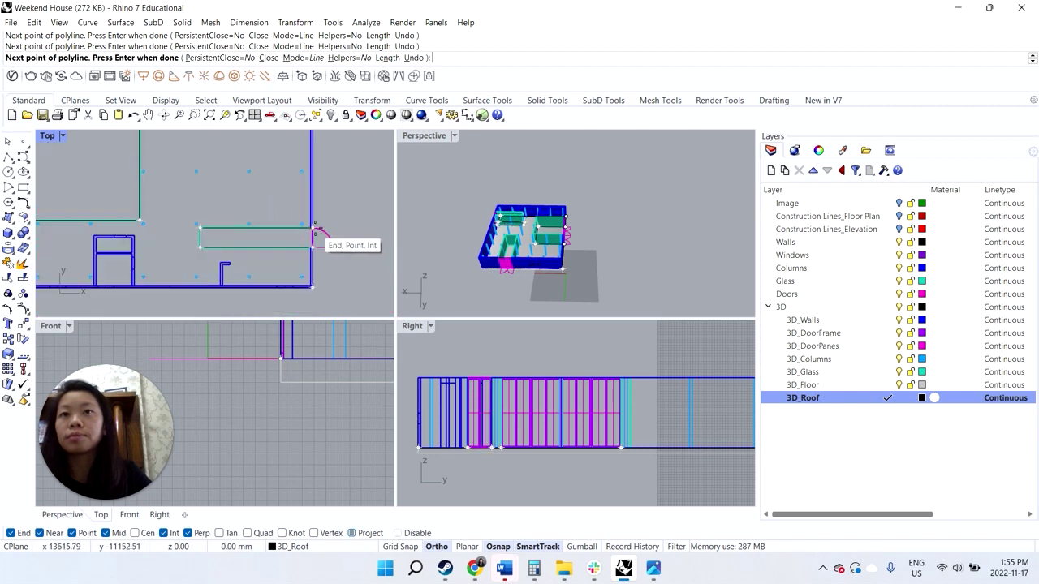
- Run the roof polyline through the upper-right house corner and trace it around the glass courtyard behind the top door
{"action": "scroll", "coordinate": [324, 191], "scroll_direction": "up", "scroll_amount": 5}
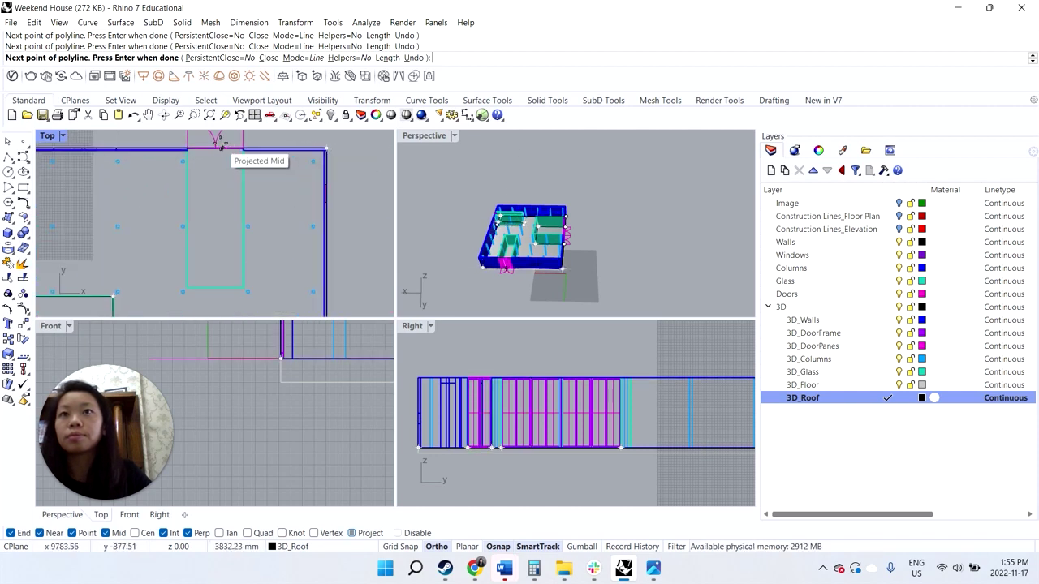
{"action": "left_click", "coordinate": [275, 154]}
{"action": "scroll", "coordinate": [274, 244], "scroll_direction": "down", "scroll_amount": 2}
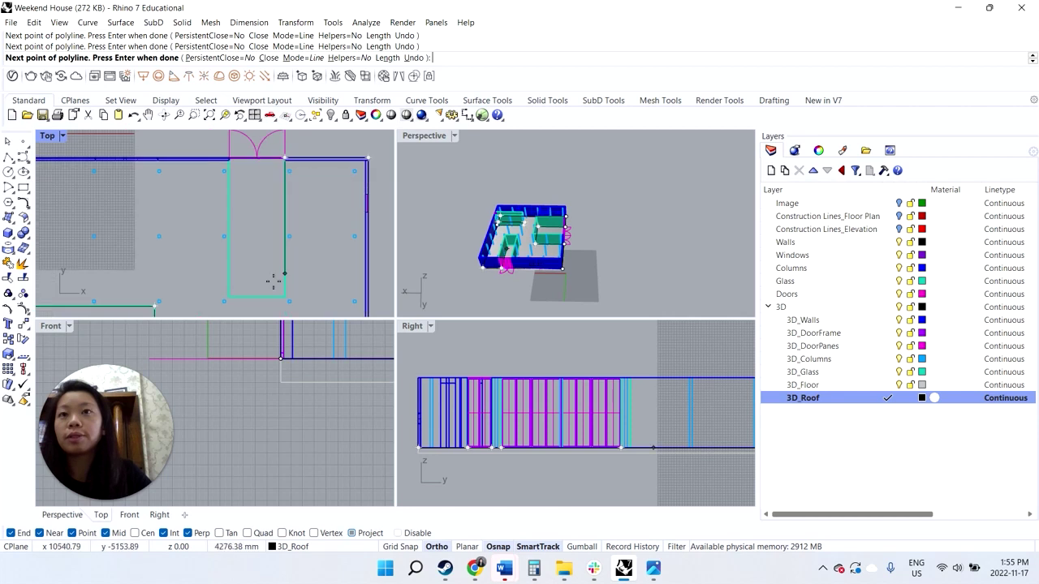
{"action": "scroll", "coordinate": [280, 296], "scroll_direction": "up", "scroll_amount": 2}
{"action": "left_click", "coordinate": [297, 292]}
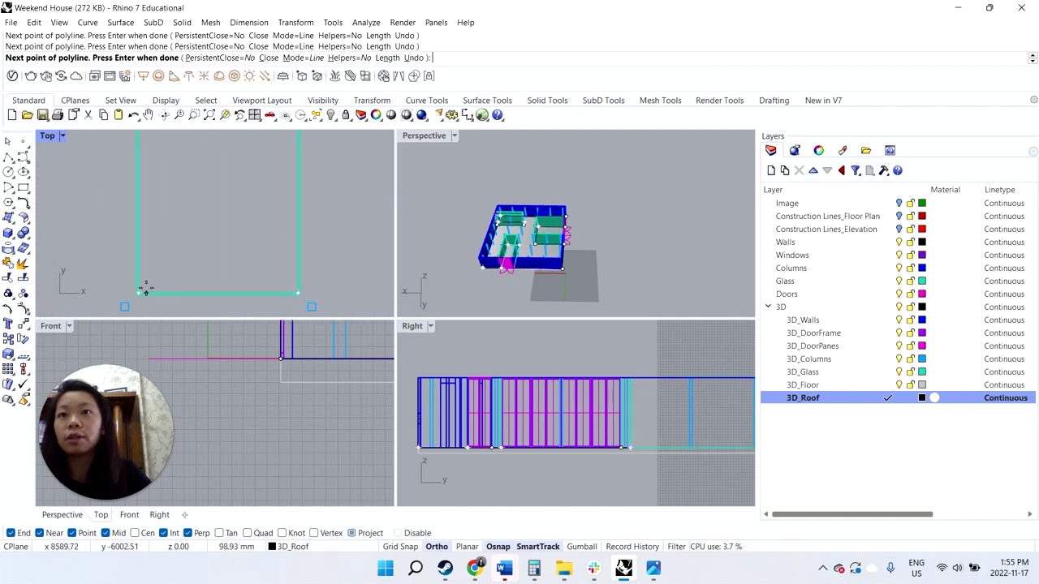
{"action": "scroll", "coordinate": [146, 284], "scroll_direction": "down", "scroll_amount": 4}
{"action": "scroll", "coordinate": [146, 201], "scroll_direction": "up", "scroll_amount": 6}
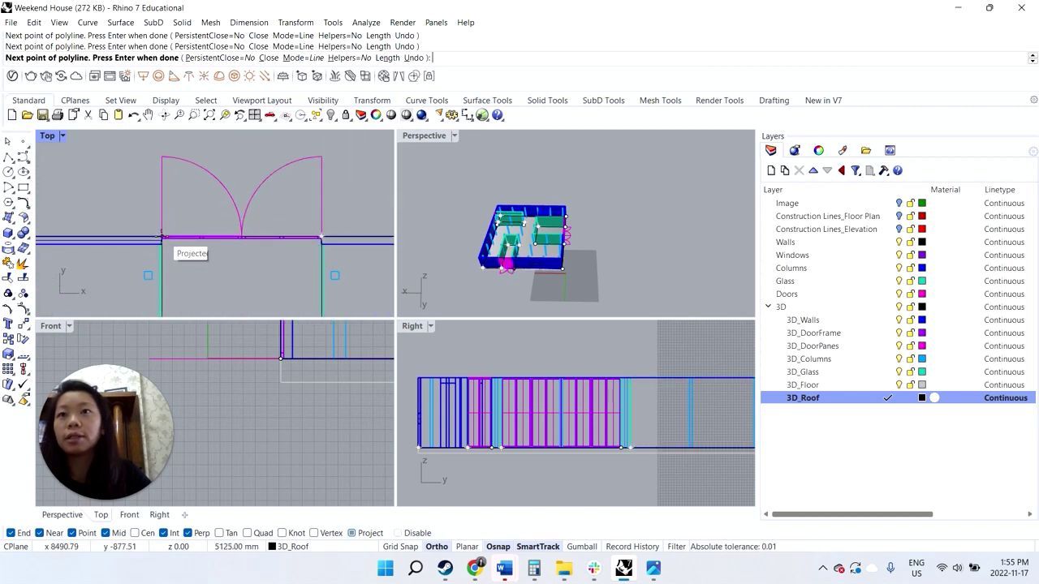
- Close the roof polyline at the house's upper-left outer corner and select the closed outline
{"action": "scroll", "coordinate": [163, 244], "scroll_direction": "down", "scroll_amount": 5}
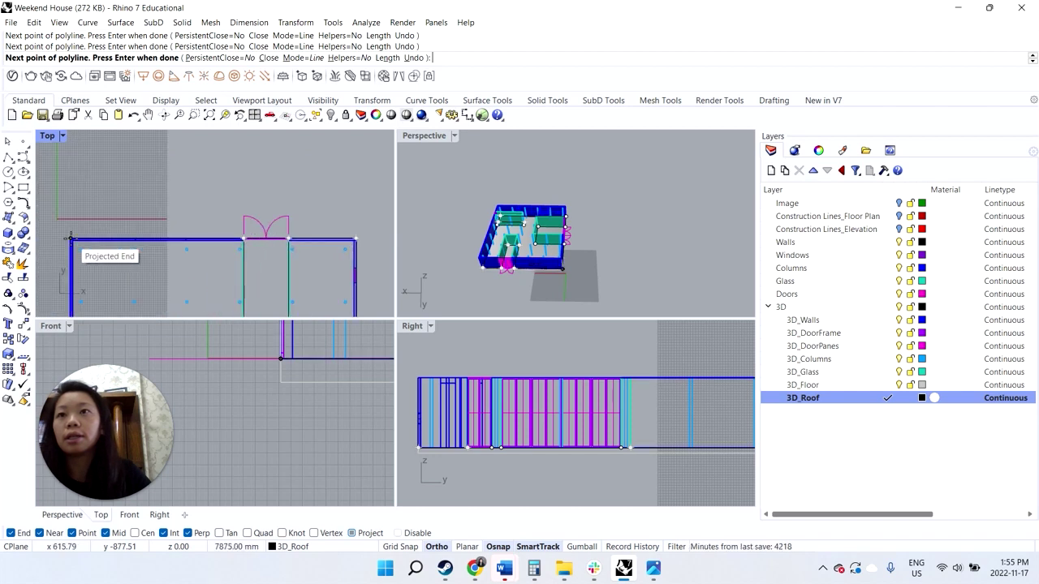
{"action": "left_click", "coordinate": [70, 240]}
{"action": "key", "text": "Return"}
{"action": "left_click", "coordinate": [231, 237]}
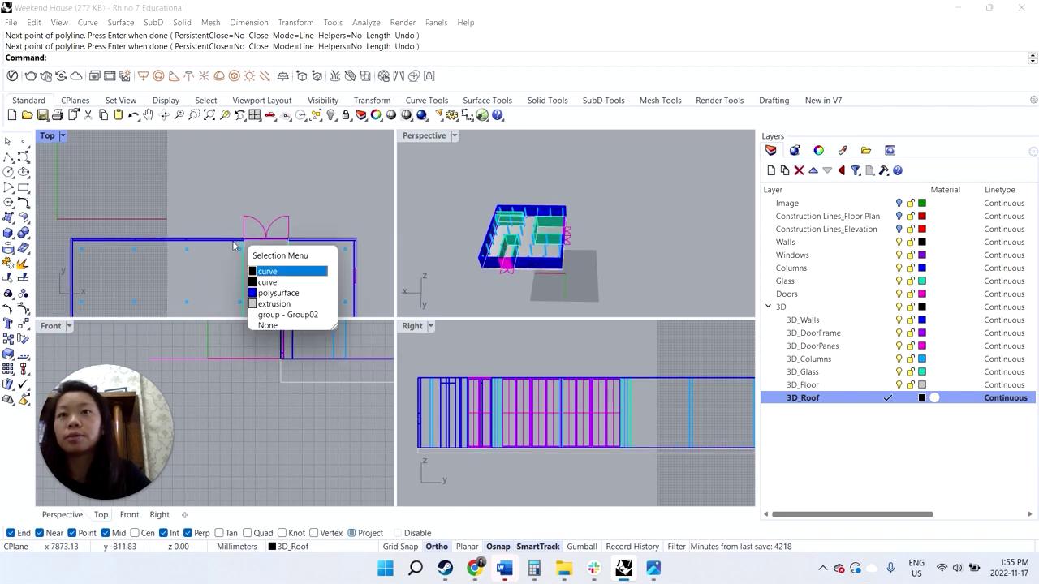
{"action": "left_click", "coordinate": [278, 272]}
{"action": "scroll", "coordinate": [263, 219], "scroll_direction": "down", "scroll_amount": 2}
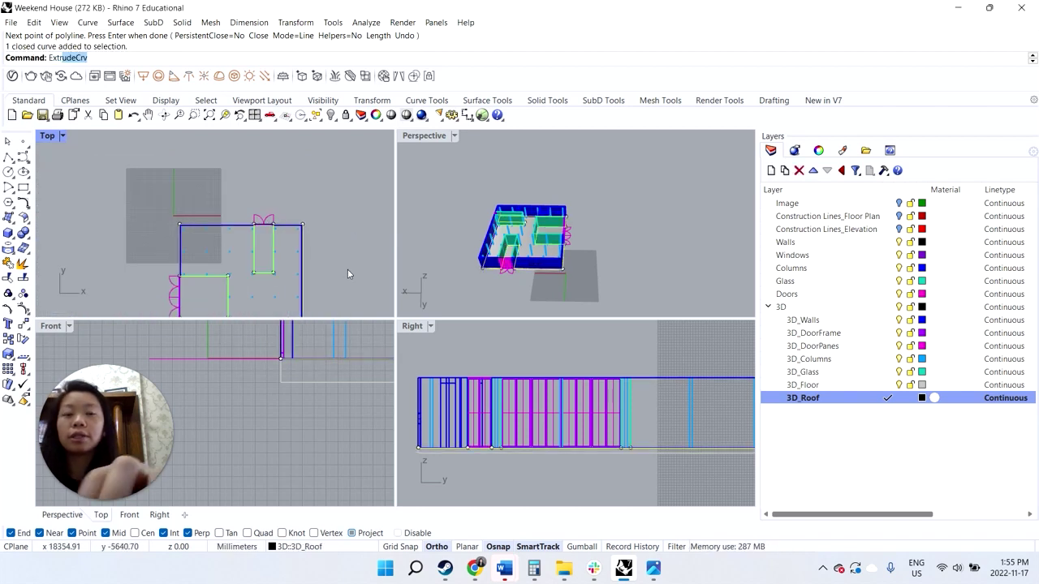
{"action": "type", "text": "Extru"}
{"action": "key", "text": "BackSpace"}
{"action": "key", "text": "BackSpace"}
{"action": "key", "text": "BackSpace"}
{"action": "key", "text": "BackSpace"}
{"action": "key", "text": "BackSpace"}
{"action": "key", "text": "BackSpace"}
- Move the roof outline straight up from the base of the walls to the top of the walls
{"action": "type", "text": "N"}
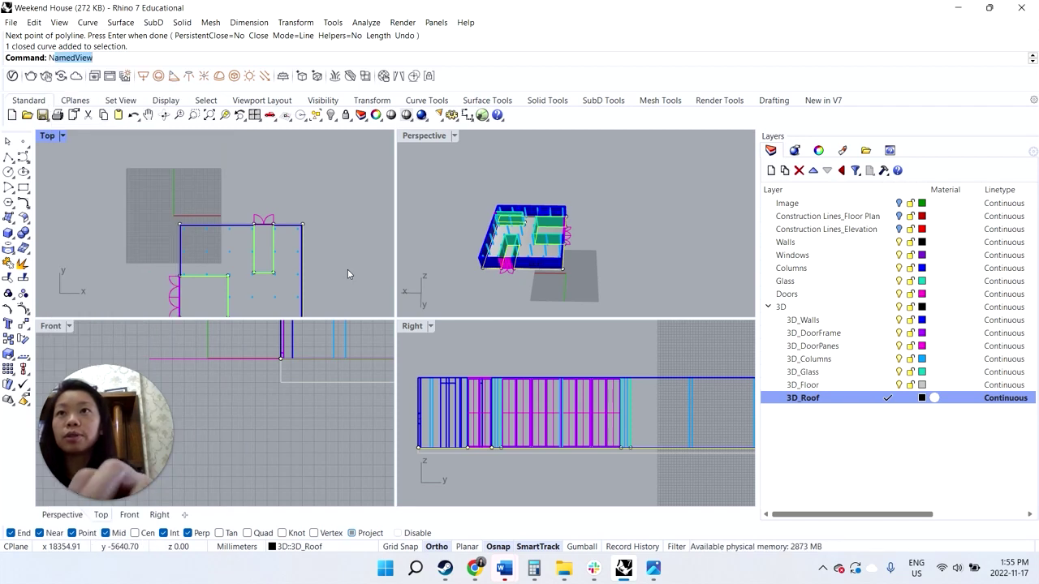
{"action": "type", "text": "ove"}
{"action": "key", "text": "Return"}
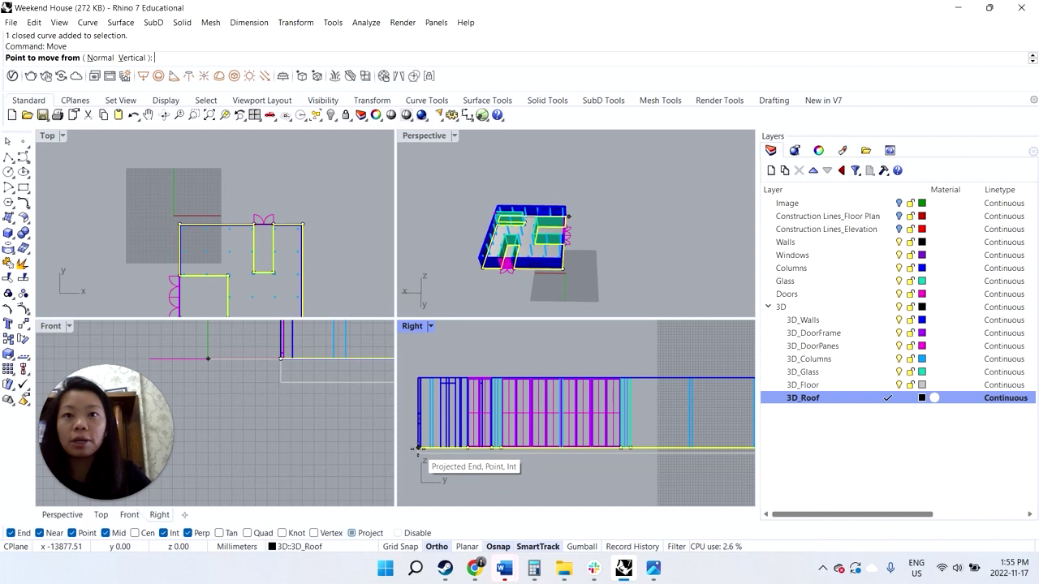
{"action": "left_click", "coordinate": [417, 447]}
{"action": "left_click", "coordinate": [413, 377]}
- Extrude the roof outline into a solid slab with a distance of 200 mm
{"action": "type", "text": "ExtrudeCrv"}
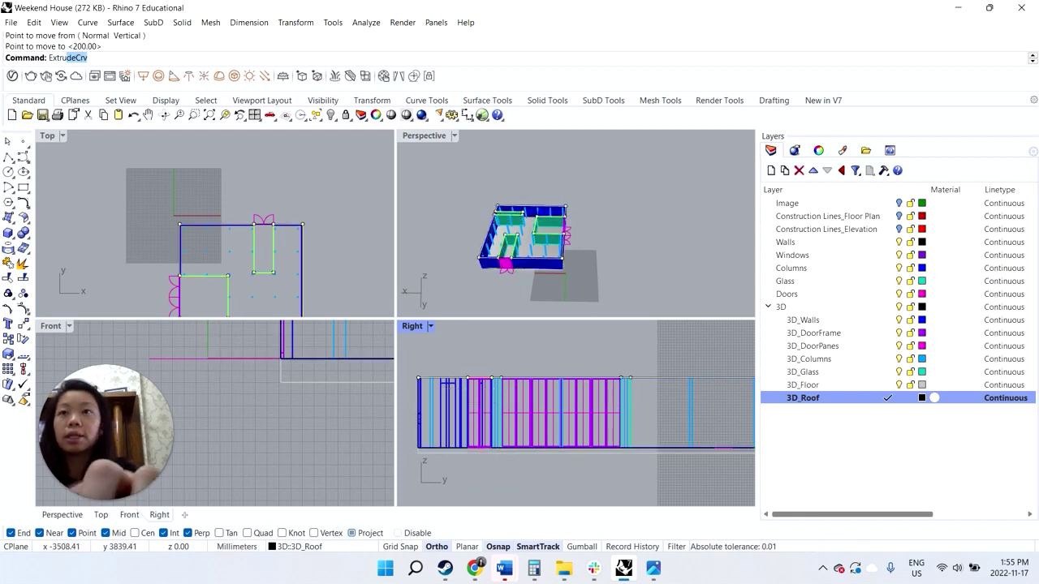
{"action": "key", "text": "Return"}
{"action": "type", "text": "200"}
{"action": "key", "text": "Return"}
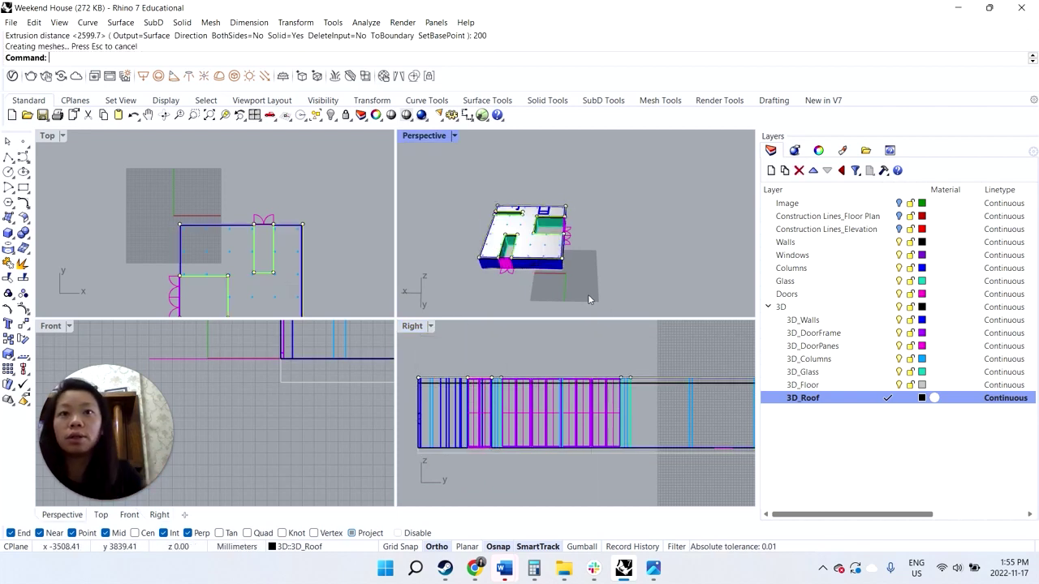
- Move the roof slab up by its own thickness so that its underside rests on the wall tops
{"action": "left_click", "coordinate": [432, 390]}
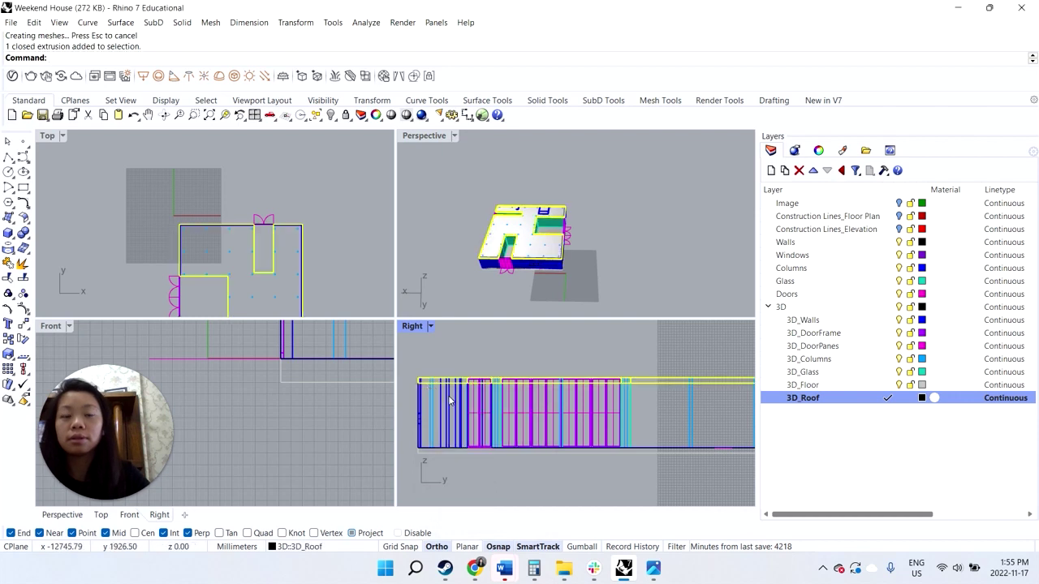
{"action": "type", "text": "Move"}
{"action": "key", "text": "Return"}
{"action": "scroll", "coordinate": [416, 390], "scroll_direction": "up", "scroll_amount": 3}
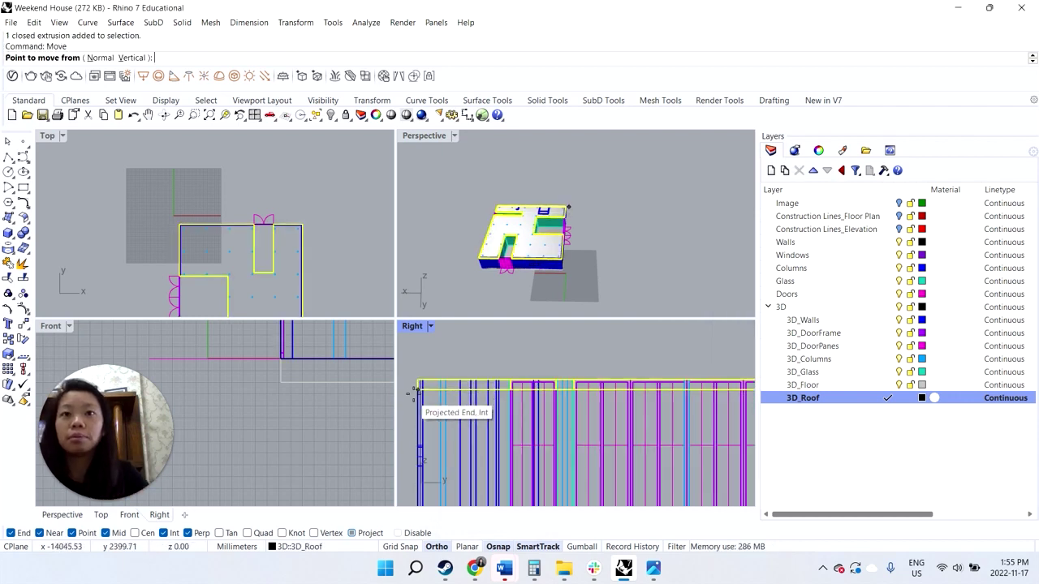
{"action": "left_click", "coordinate": [416, 393]}
{"action": "left_click", "coordinate": [437, 394]}
{"action": "left_click", "coordinate": [665, 306]}
{"action": "right_click_drag", "start_coordinate": [665, 306], "coordinate": [553, 261]}
- Show the Image layer and examine the row of roof slats beside the solid slab in the section drawing
{"action": "left_click", "coordinate": [901, 204]}
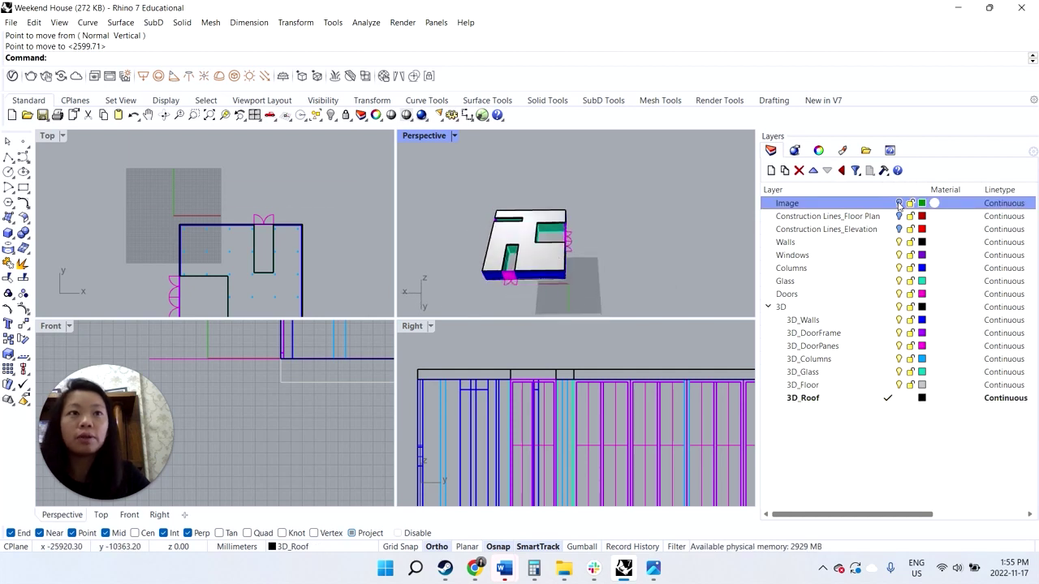
{"action": "scroll", "coordinate": [268, 226], "scroll_direction": "down", "scroll_amount": 3}
{"action": "scroll", "coordinate": [268, 227], "scroll_direction": "up", "scroll_amount": 8}
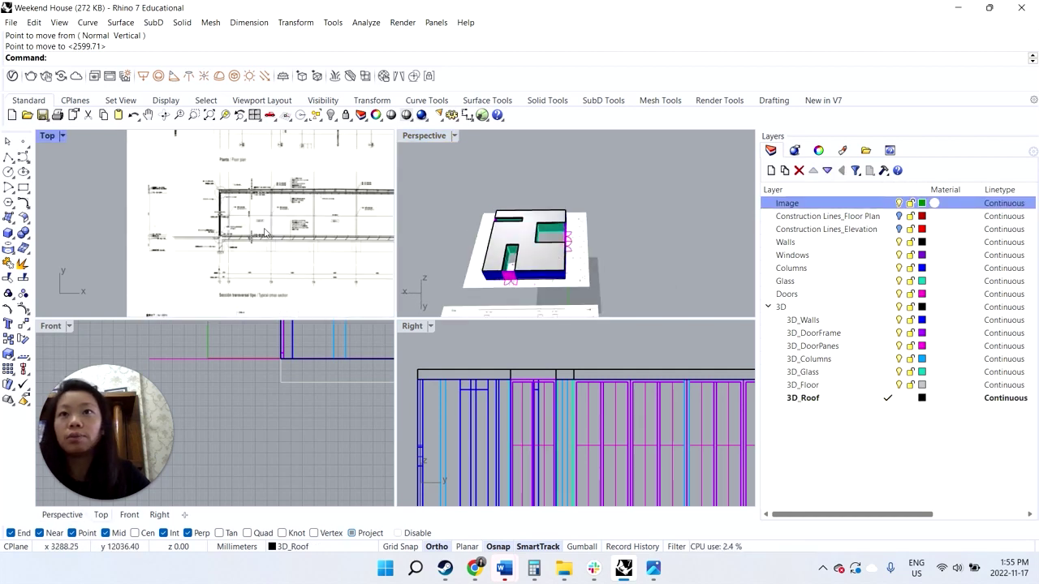
{"action": "scroll", "coordinate": [244, 221], "scroll_direction": "down", "scroll_amount": 8}
{"action": "right_click_drag", "start_coordinate": [258, 193], "coordinate": [265, 289]}
{"action": "right_click_drag", "start_coordinate": [257, 171], "coordinate": [262, 260]}
{"action": "scroll", "coordinate": [180, 273], "scroll_direction": "up", "scroll_amount": 10}
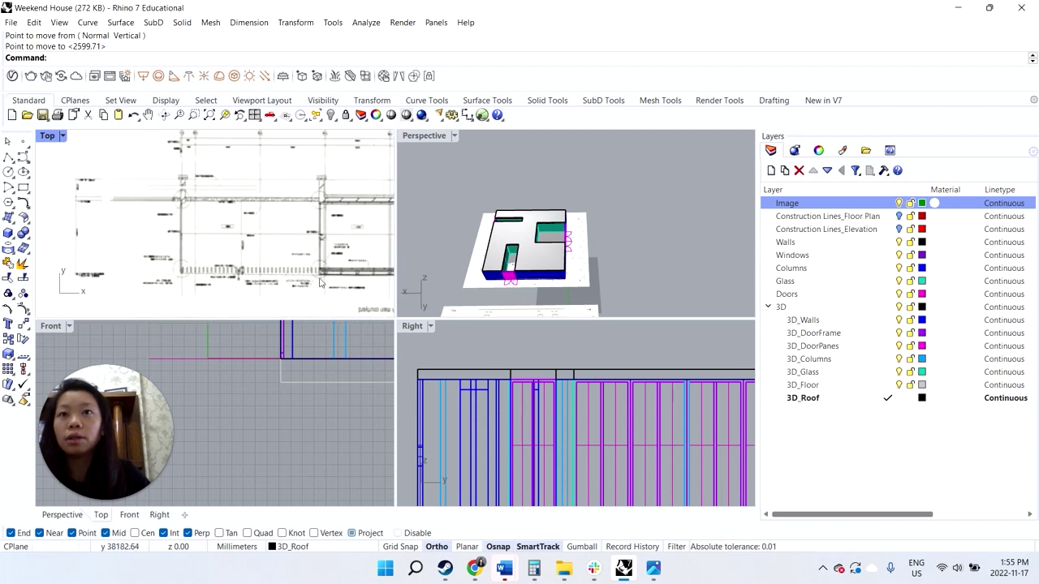
{"action": "scroll", "coordinate": [319, 282], "scroll_direction": "up", "scroll_amount": 4}
{"action": "scroll", "coordinate": [306, 271], "scroll_direction": "up", "scroll_amount": 3}
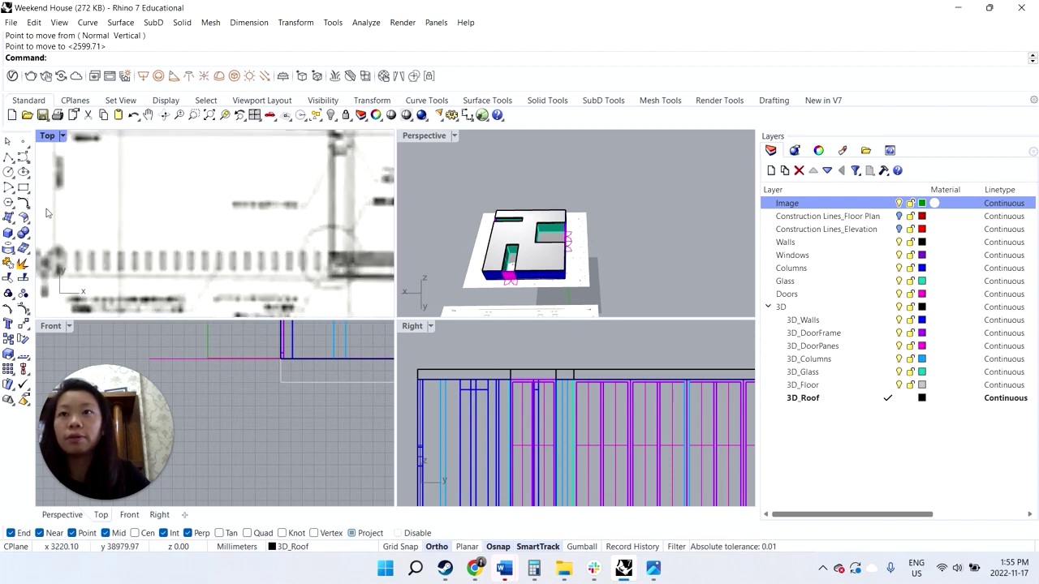
- Measure the gap between the last roof slat and the solid slab in the section drawing with a temporary polyline
{"action": "left_click", "coordinate": [8, 156]}
{"action": "scroll", "coordinate": [328, 273], "scroll_direction": "up", "scroll_amount": 3}
{"action": "left_click", "coordinate": [333, 274]}
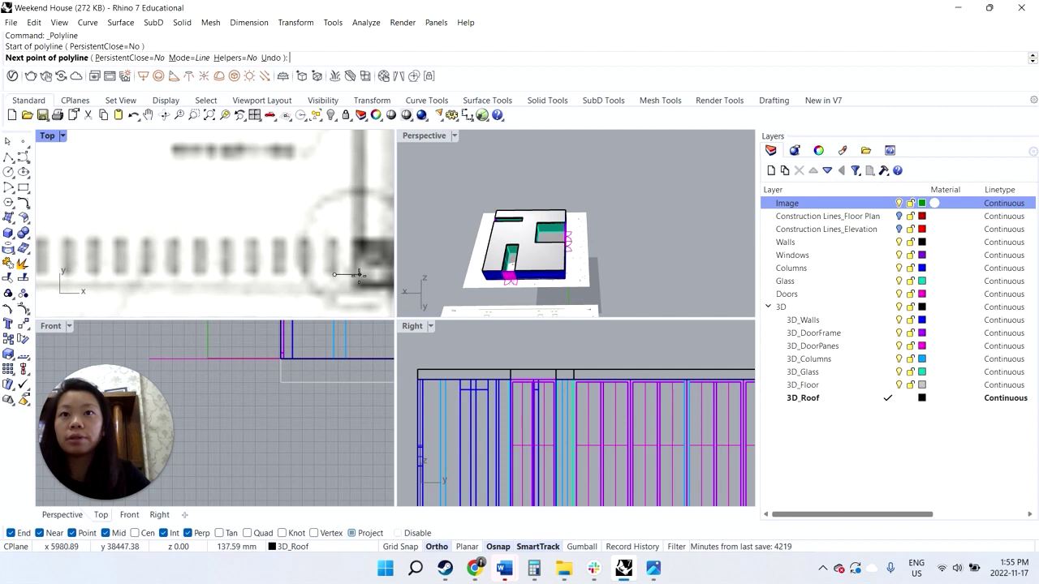
{"action": "key", "text": "Escape"}
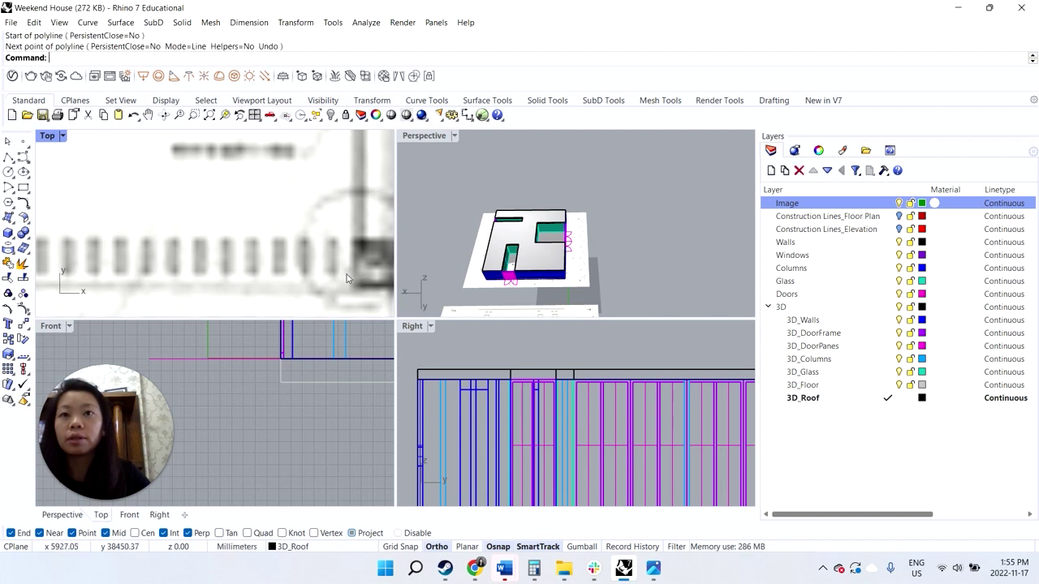
{"action": "scroll", "coordinate": [341, 276], "scroll_direction": "down", "scroll_amount": 4}
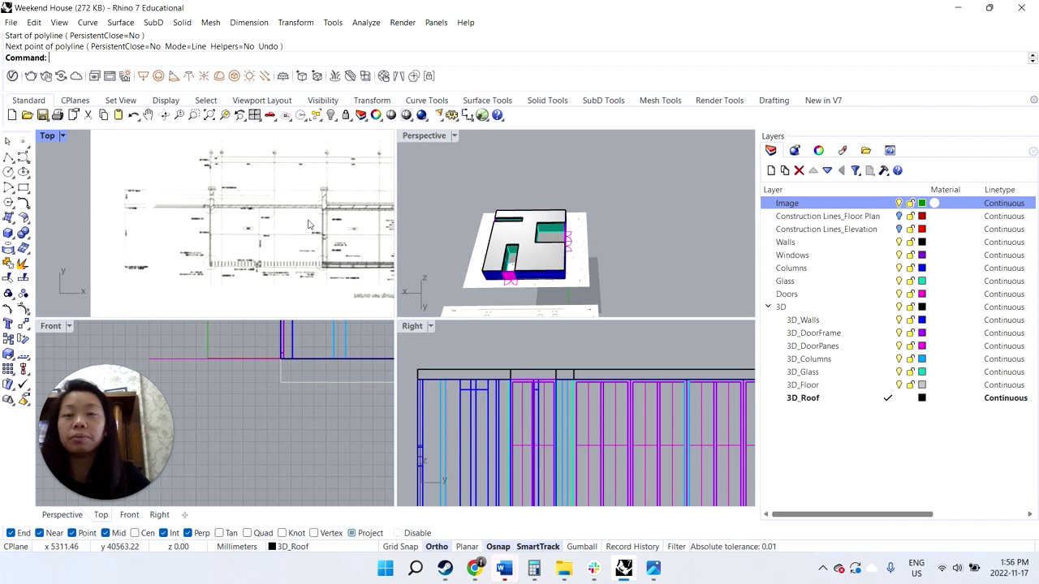
{"action": "scroll", "coordinate": [332, 280], "scroll_direction": "up", "scroll_amount": 3}
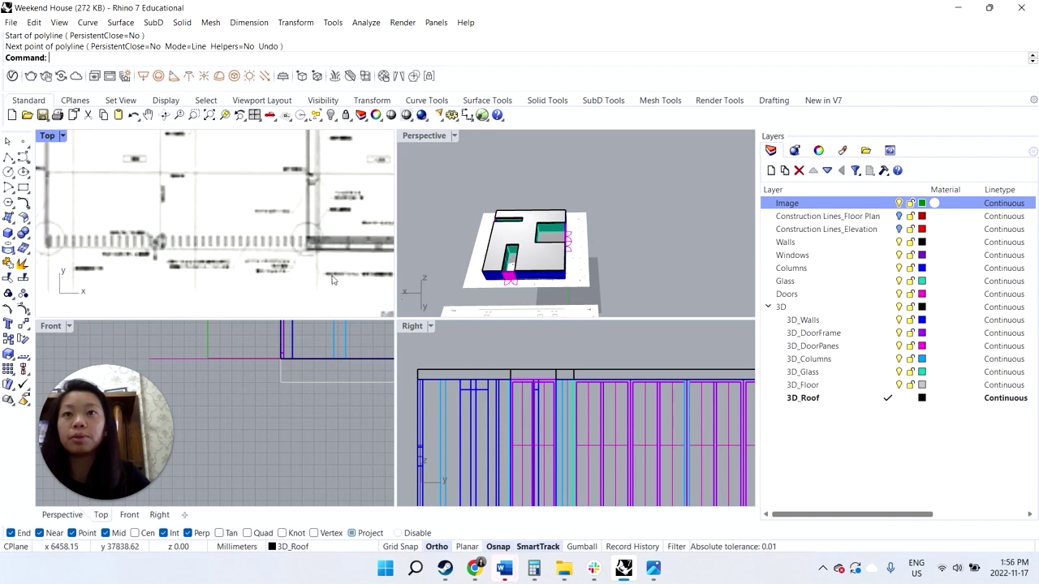
- Measure the height of the last roof slat in the section drawing with a temporary polyline
{"action": "left_click", "coordinate": [8, 157]}
{"action": "scroll", "coordinate": [273, 241], "scroll_direction": "up", "scroll_amount": 4}
{"action": "left_click", "coordinate": [301, 248]}
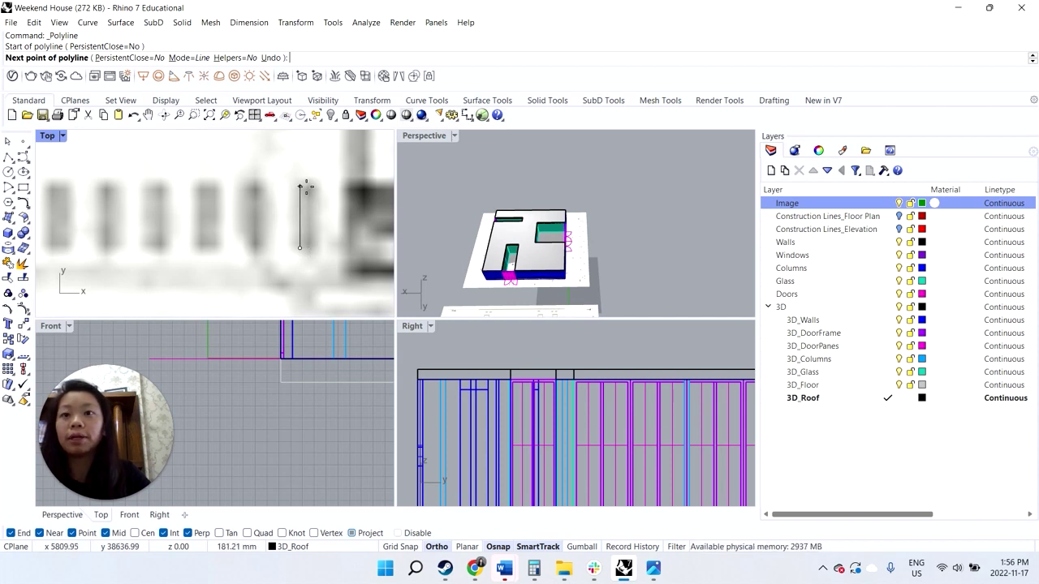
{"action": "key", "text": "Escape"}
{"action": "scroll", "coordinate": [300, 209], "scroll_direction": "down", "scroll_amount": 3}
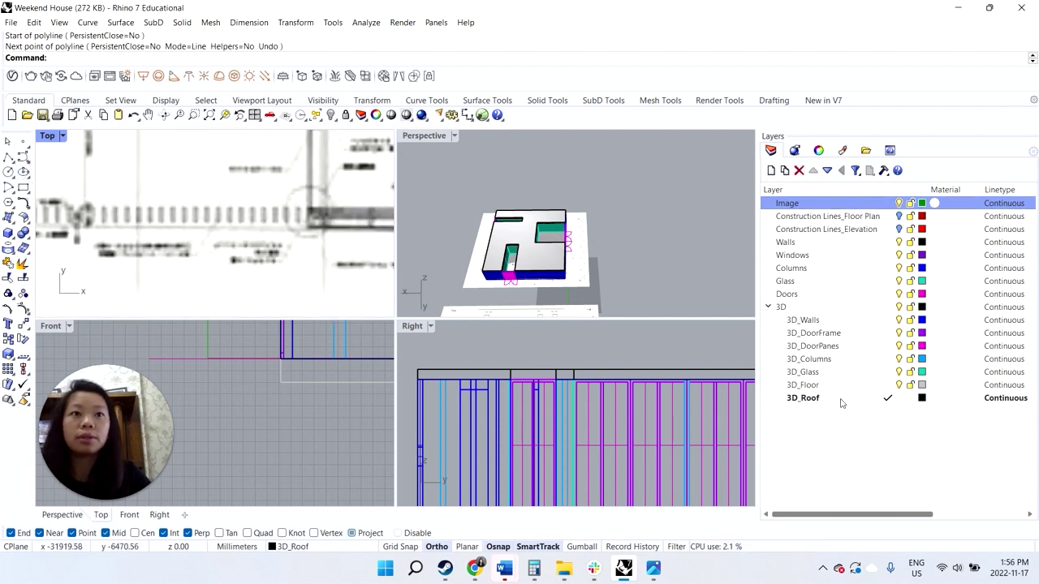
- Return from the section drawing to the house plan and hide the Image layer
{"action": "scroll", "coordinate": [538, 298], "scroll_direction": "down", "scroll_amount": 5}
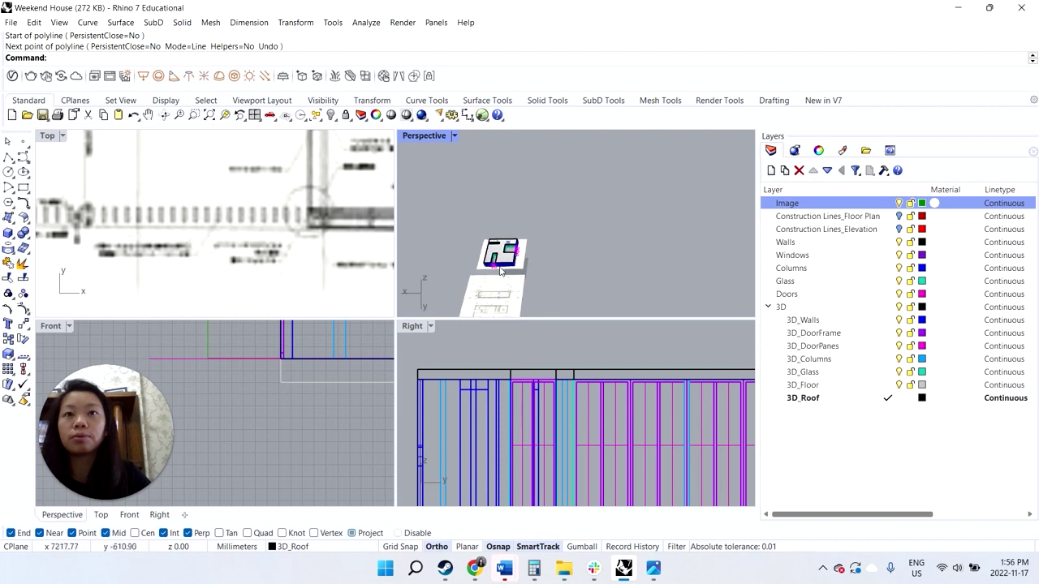
{"action": "scroll", "coordinate": [341, 349], "scroll_direction": "down", "scroll_amount": 10}
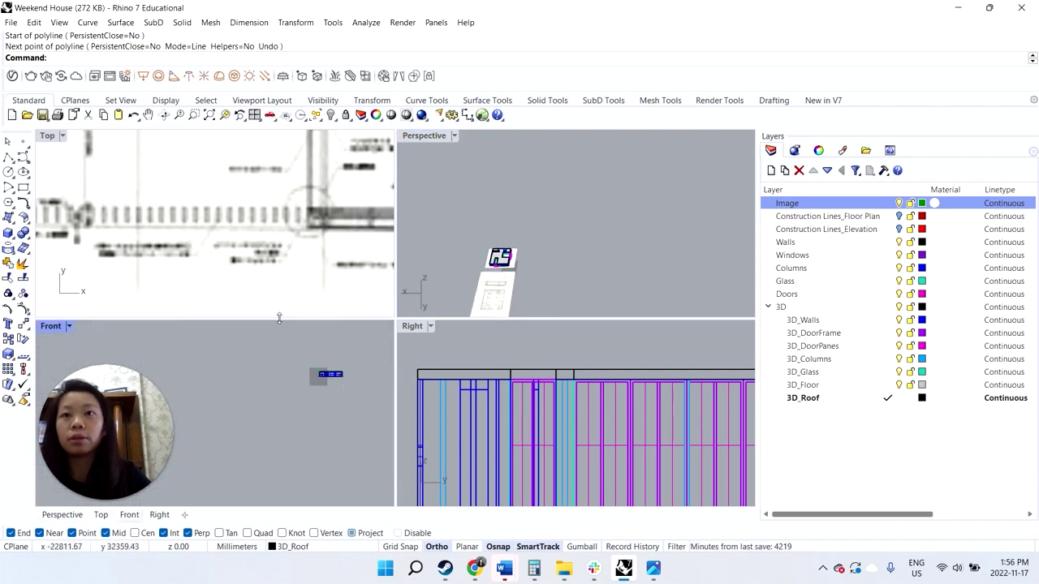
{"action": "scroll", "coordinate": [281, 317], "scroll_direction": "down", "scroll_amount": 2}
{"action": "scroll", "coordinate": [648, 264], "scroll_direction": "down", "scroll_amount": 2}
{"action": "scroll", "coordinate": [272, 244], "scroll_direction": "down", "scroll_amount": 6}
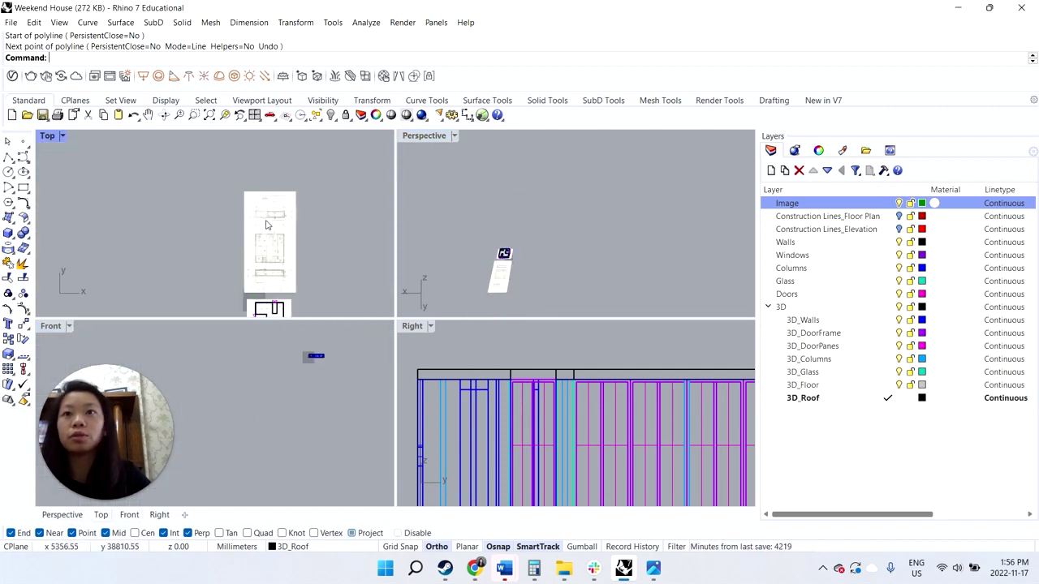
{"action": "left_click", "coordinate": [899, 203]}
{"action": "scroll", "coordinate": [276, 285], "scroll_direction": "up", "scroll_amount": 5}
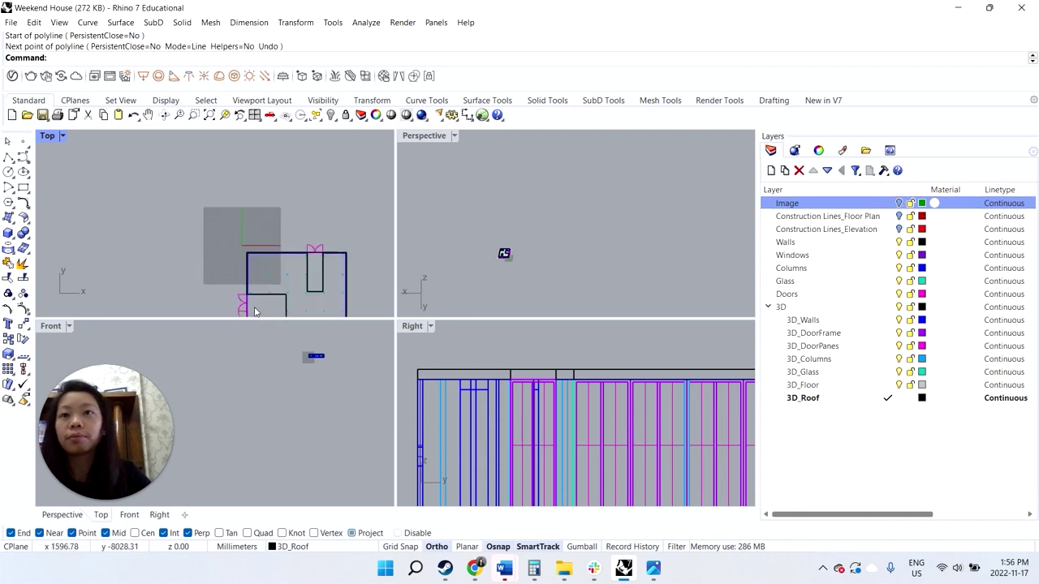
- Run a polyline along the lower edge of the narrow courtyard opening in plan, from corner to corner
{"action": "scroll", "coordinate": [357, 171], "scroll_direction": "up", "scroll_amount": 5}
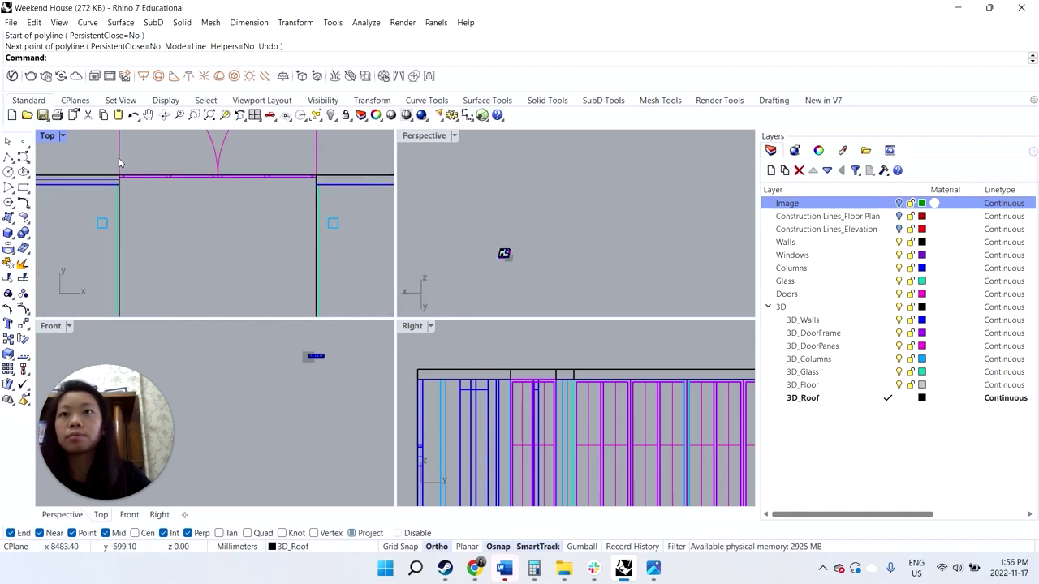
{"action": "scroll", "coordinate": [196, 189], "scroll_direction": "down", "scroll_amount": 12}
{"action": "left_click", "coordinate": [9, 158]}
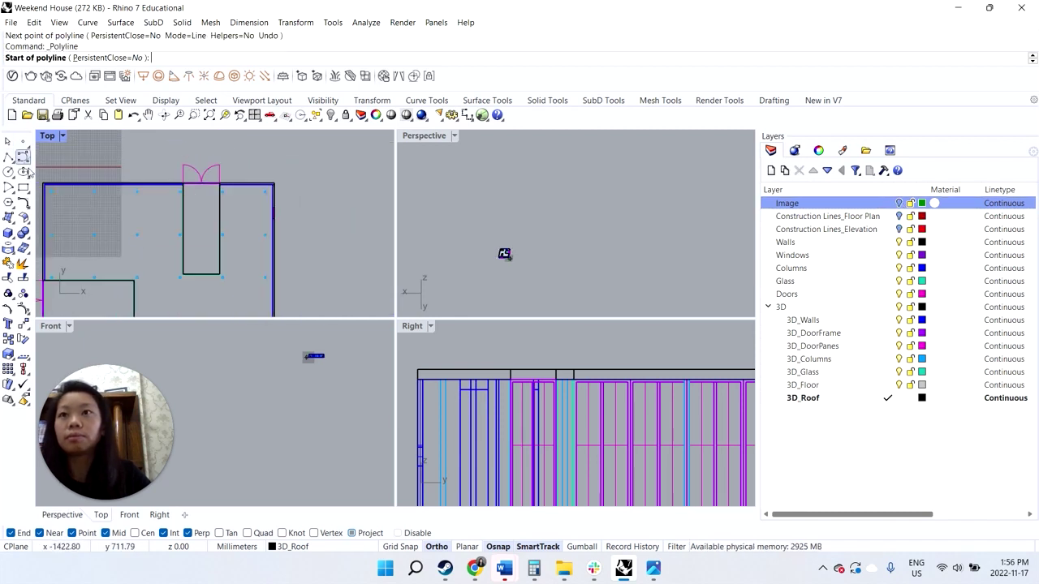
{"action": "scroll", "coordinate": [181, 263], "scroll_direction": "up", "scroll_amount": 5}
{"action": "scroll", "coordinate": [191, 277], "scroll_direction": "up", "scroll_amount": 8}
{"action": "left_click", "coordinate": [169, 290]}
{"action": "scroll", "coordinate": [178, 286], "scroll_direction": "down", "scroll_amount": 6}
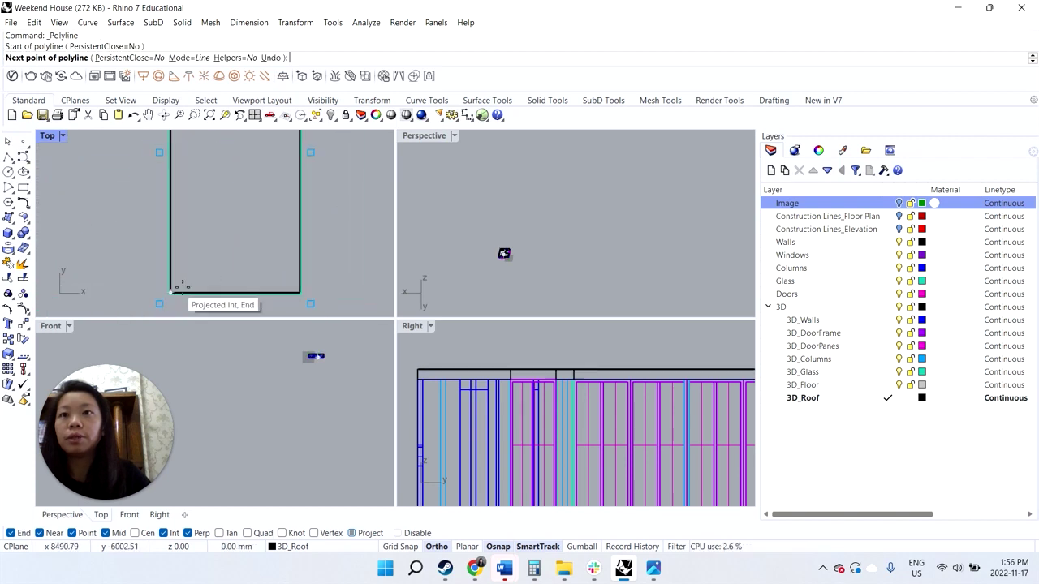
{"action": "scroll", "coordinate": [314, 296], "scroll_direction": "up", "scroll_amount": 6}
{"action": "left_click", "coordinate": [282, 289]}
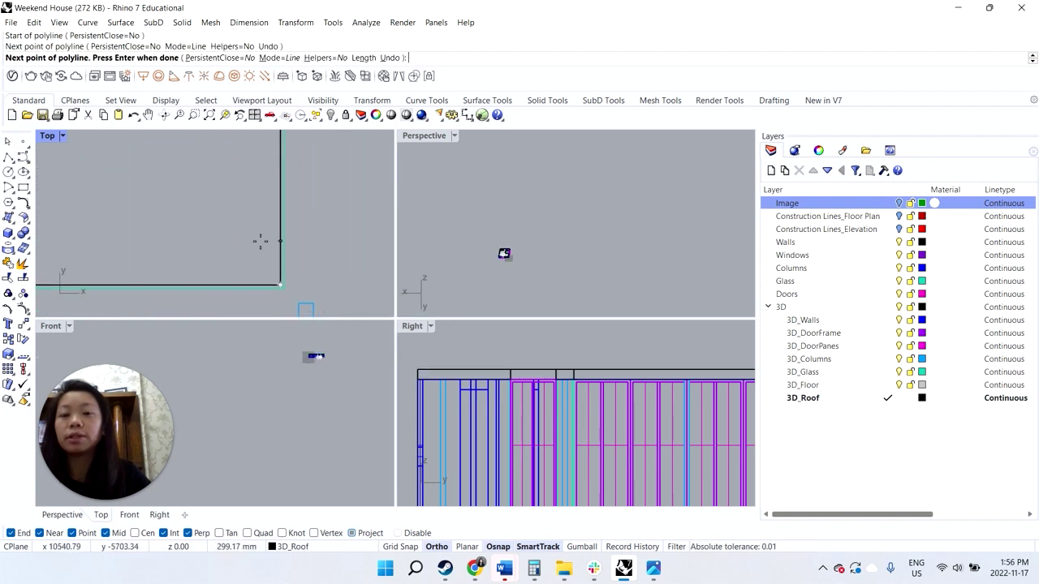
- Complete the polyline as a closed slat outline 50 mm deep across the full width of the opening
{"action": "type", "text": "50"}
{"action": "key", "text": "Return"}
{"action": "left_click", "coordinate": [260, 241]}
{"action": "scroll", "coordinate": [269, 263], "scroll_direction": "down", "scroll_amount": 12}
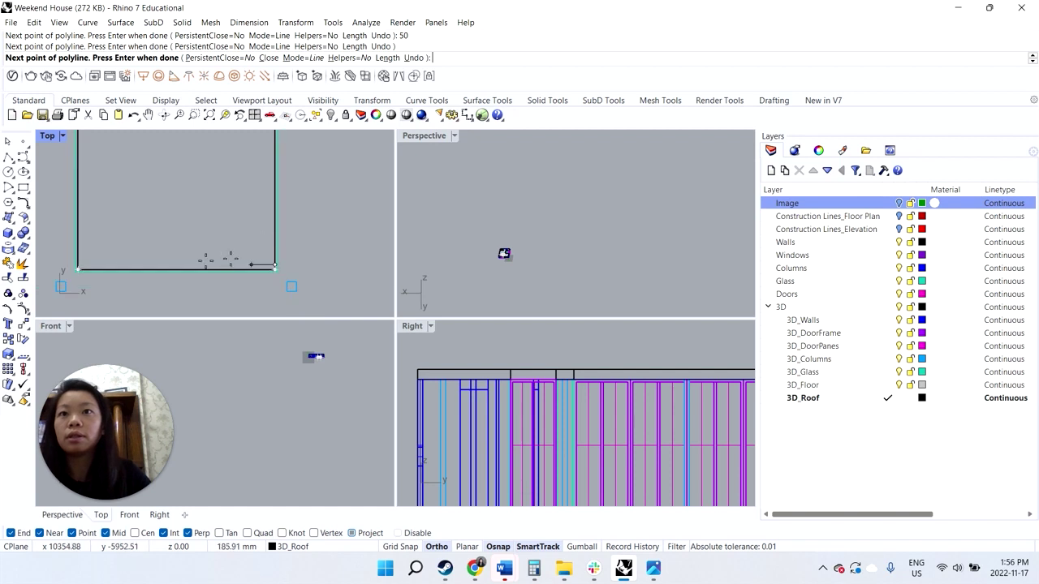
{"action": "scroll", "coordinate": [94, 262], "scroll_direction": "up", "scroll_amount": 7}
{"action": "scroll", "coordinate": [73, 273], "scroll_direction": "down", "scroll_amount": 3}
{"action": "scroll", "coordinate": [81, 271], "scroll_direction": "up", "scroll_amount": 4}
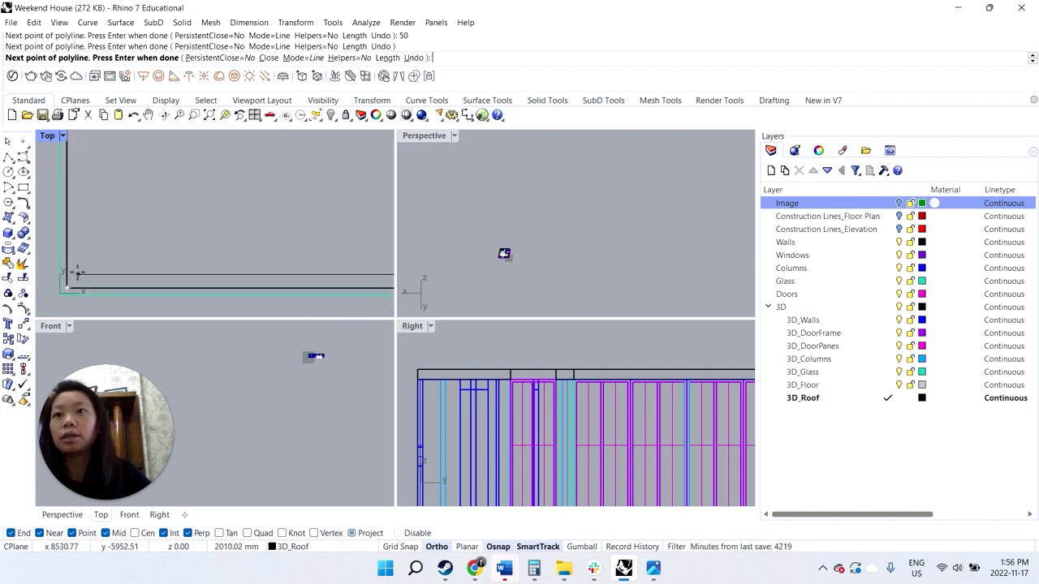
{"action": "type", "text": "c"}
{"action": "key", "text": "Return"}
{"action": "scroll", "coordinate": [97, 267], "scroll_direction": "down", "scroll_amount": 3}
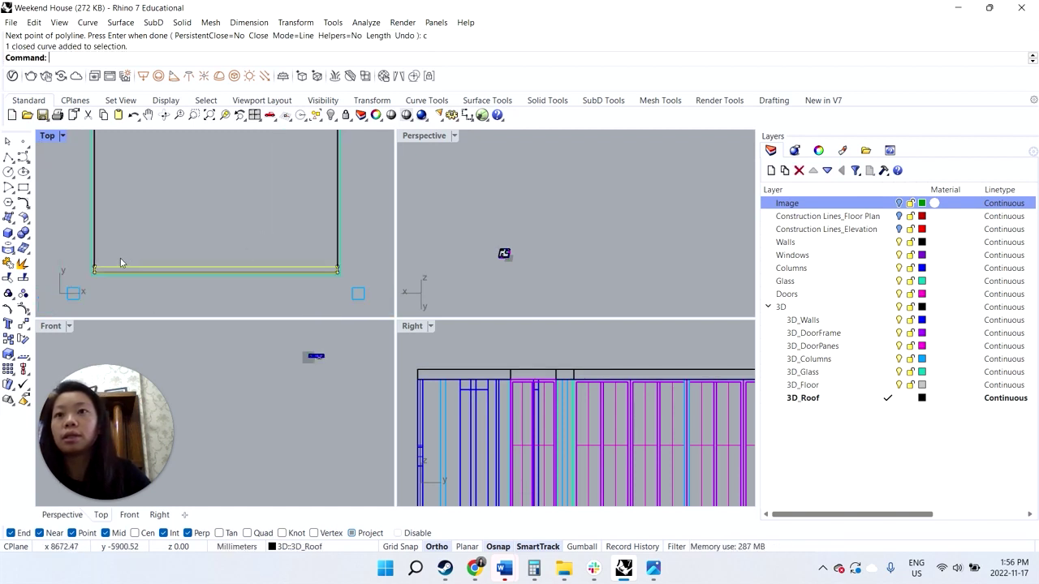
- Move the slat outline 100 mm into the opening, away from the slab's lower edge
{"action": "type", "text": "move"}
{"action": "key", "text": "Return"}
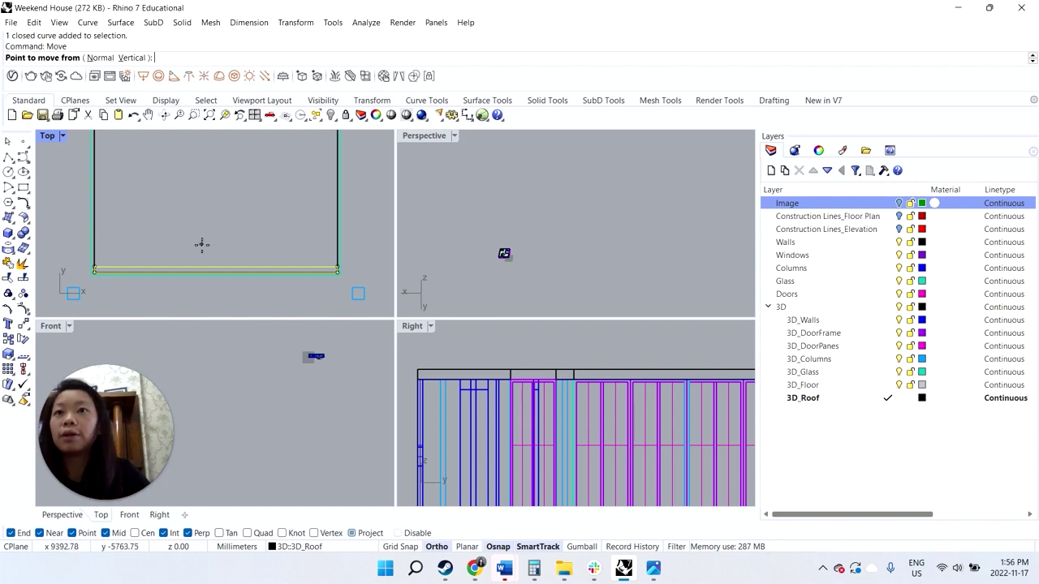
{"action": "left_click", "coordinate": [213, 270]}
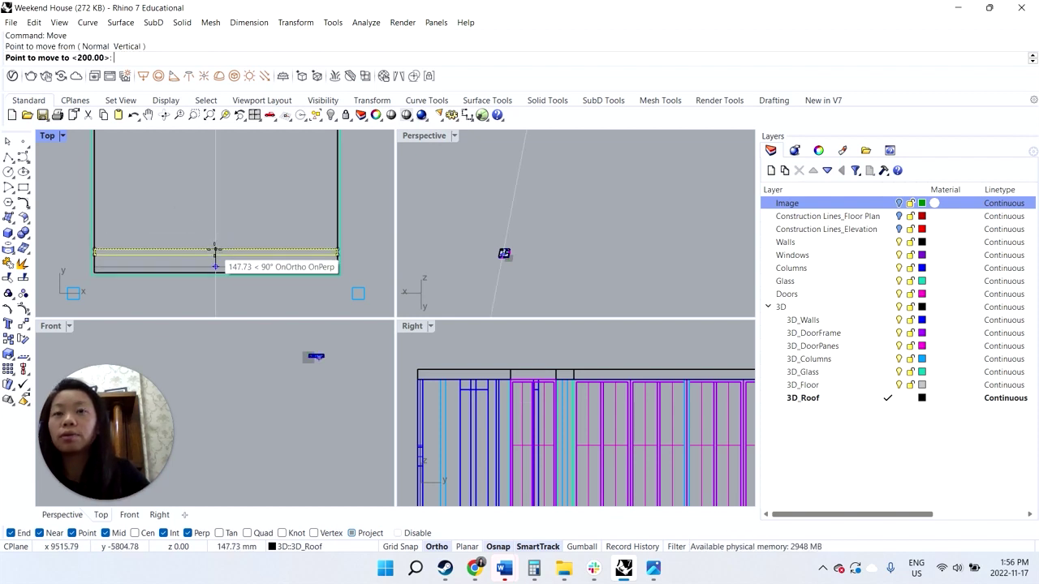
{"action": "type", "text": "100"}
{"action": "key", "text": "Return"}
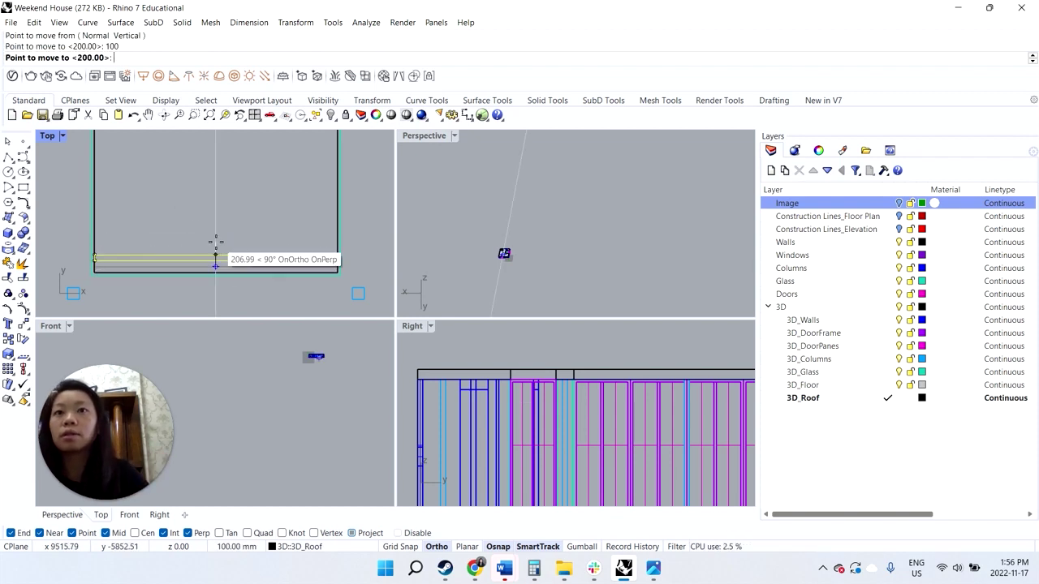
{"action": "left_click", "coordinate": [215, 240]}
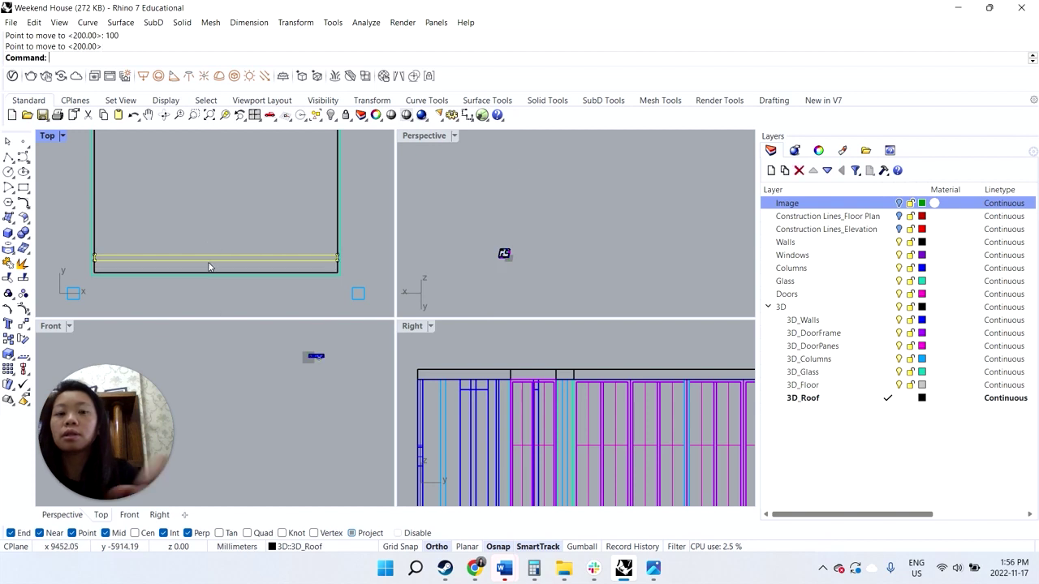
- Scale the slat outline in one direction from its lower edge to a depth of 30 mm
{"action": "type", "text": "Scale1D"}
{"action": "key", "text": "Return"}
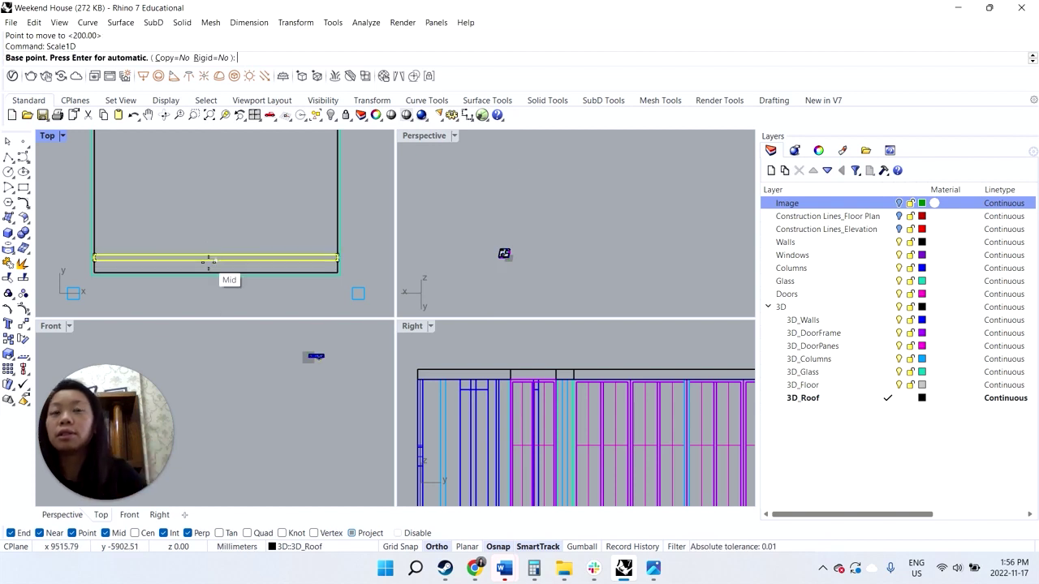
{"action": "scroll", "coordinate": [339, 259], "scroll_direction": "up", "scroll_amount": 3}
{"action": "left_click", "coordinate": [342, 258]}
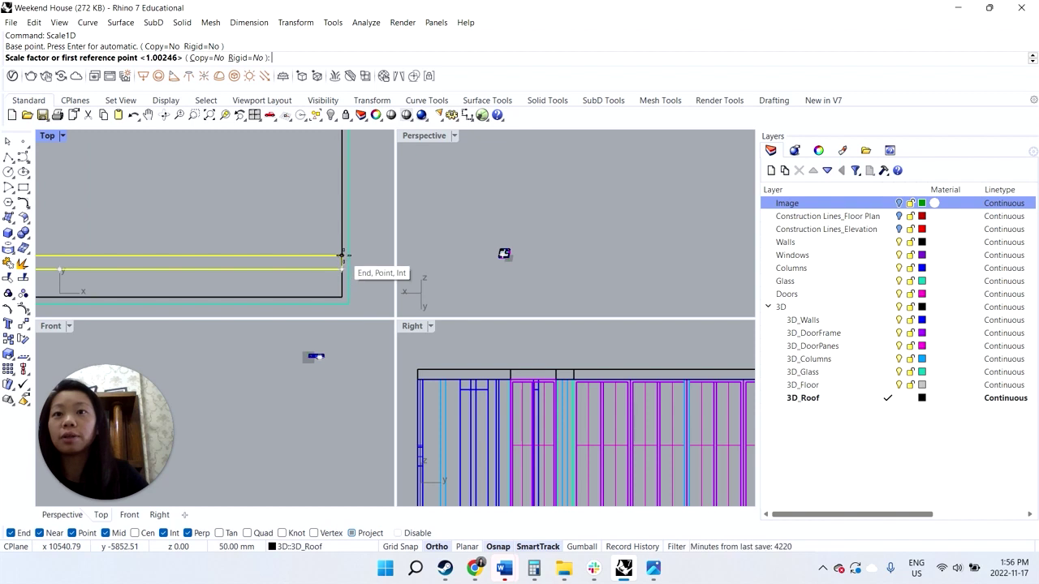
{"action": "left_click", "coordinate": [342, 257]}
{"action": "type", "text": "30"}
{"action": "key", "text": "Return"}
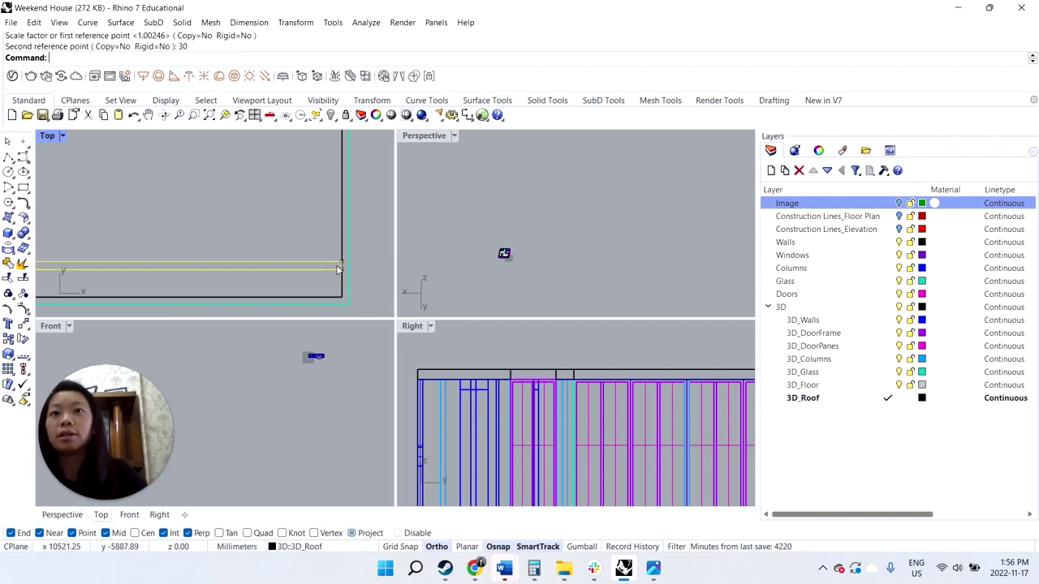
{"action": "scroll", "coordinate": [339, 268], "scroll_direction": "down", "scroll_amount": 2}
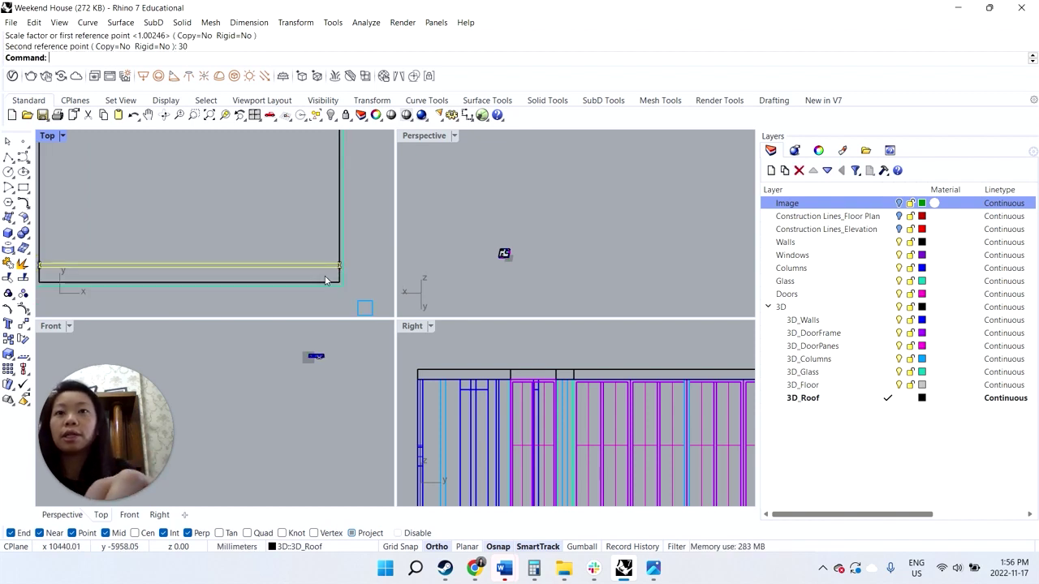
{"action": "type", "text": "ExtrudeCrv"}
{"action": "key", "text": "Return"}
{"action": "scroll", "coordinate": [568, 389], "scroll_direction": "down", "scroll_amount": 4}
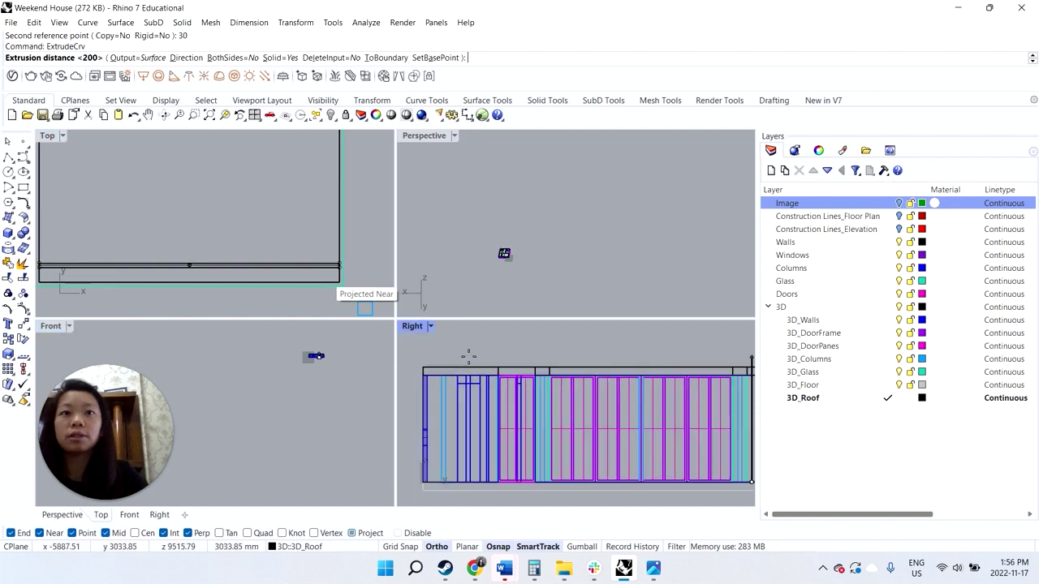
{"action": "key", "text": "Escape"}
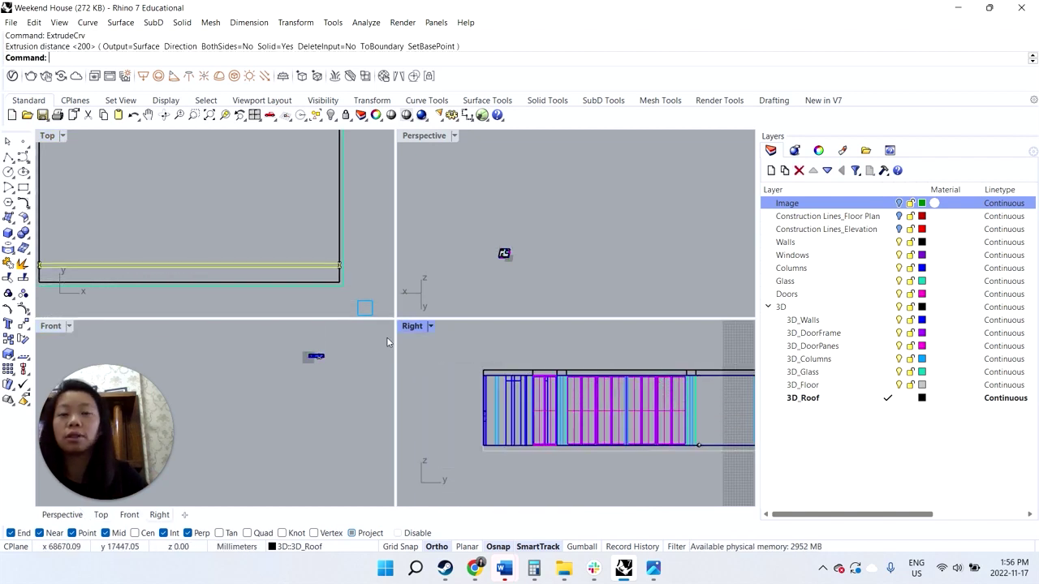
- Move the slat outline vertically from floor level up to the underside of the roof slab in the side elevation
{"action": "type", "text": "move"}
{"action": "key", "text": "Return"}
{"action": "scroll", "coordinate": [586, 410], "scroll_direction": "down", "scroll_amount": 3}
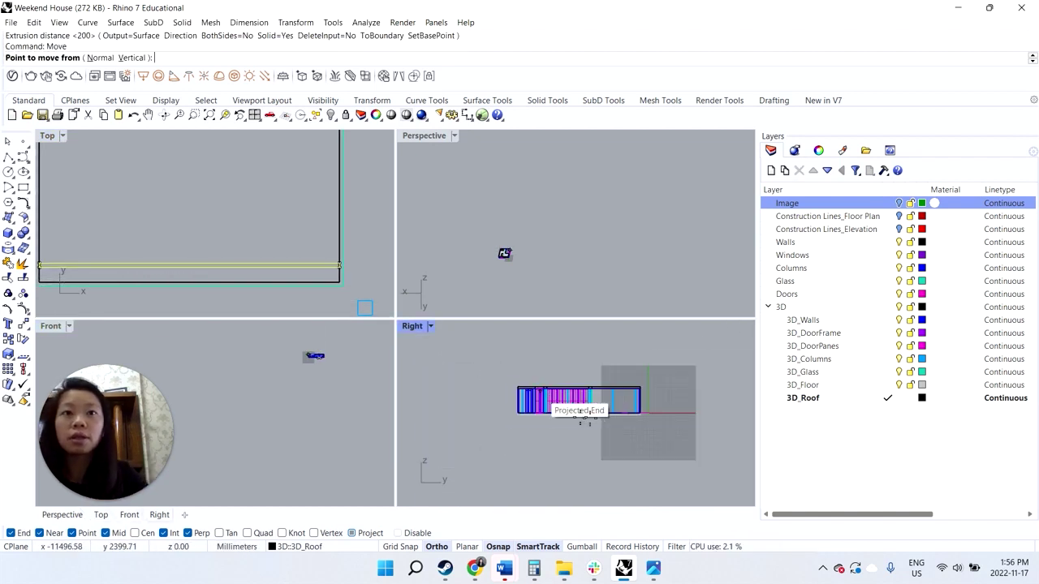
{"action": "scroll", "coordinate": [586, 410], "scroll_direction": "up", "scroll_amount": 4}
{"action": "scroll", "coordinate": [586, 410], "scroll_direction": "up", "scroll_amount": 1}
{"action": "left_click", "coordinate": [600, 423]}
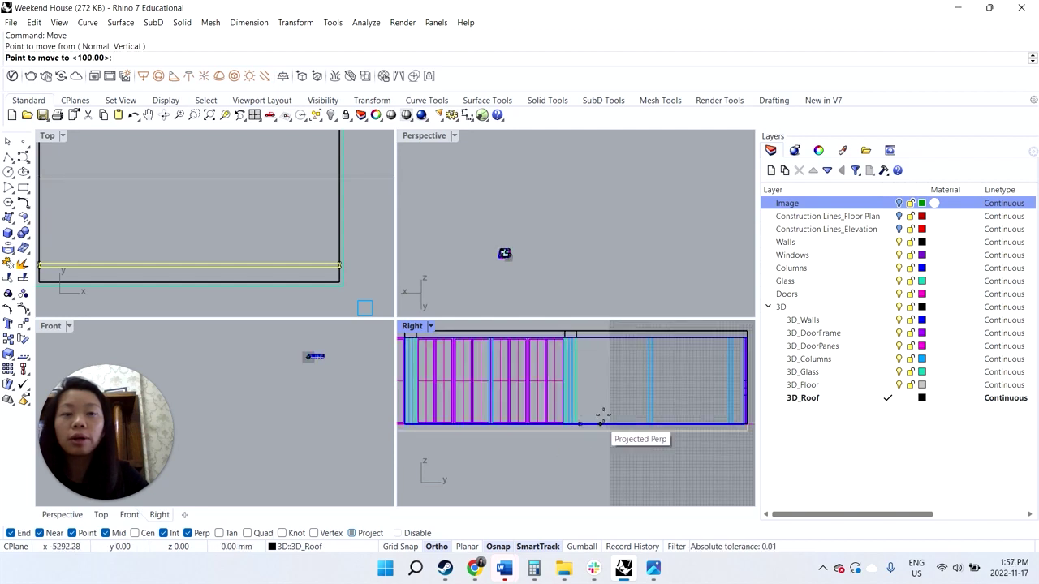
{"action": "left_click", "coordinate": [610, 336]}
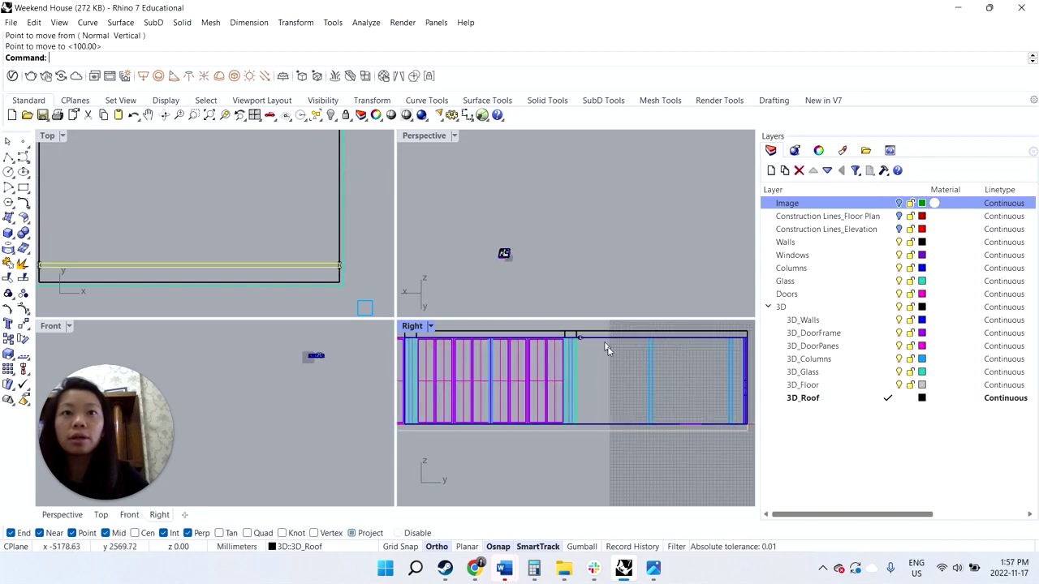
- Extrude the slat outline as a solid up to the top of the roof slab and delete the leftover base curve
{"action": "type", "text": "extrudecrv"}
{"action": "key", "text": "Return"}
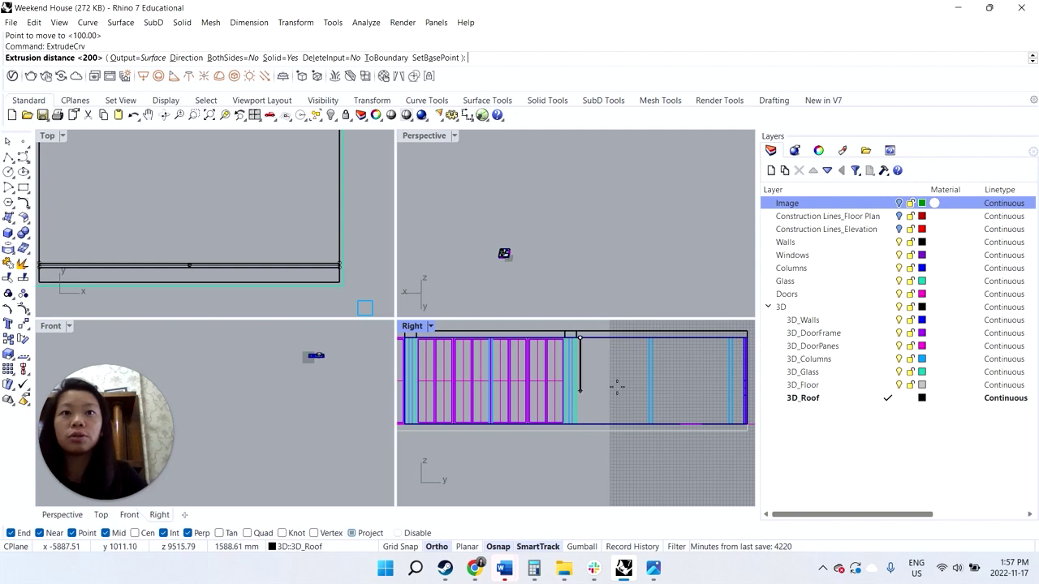
{"action": "scroll", "coordinate": [617, 386], "scroll_direction": "up", "scroll_amount": 2}
{"action": "left_click", "coordinate": [572, 331]}
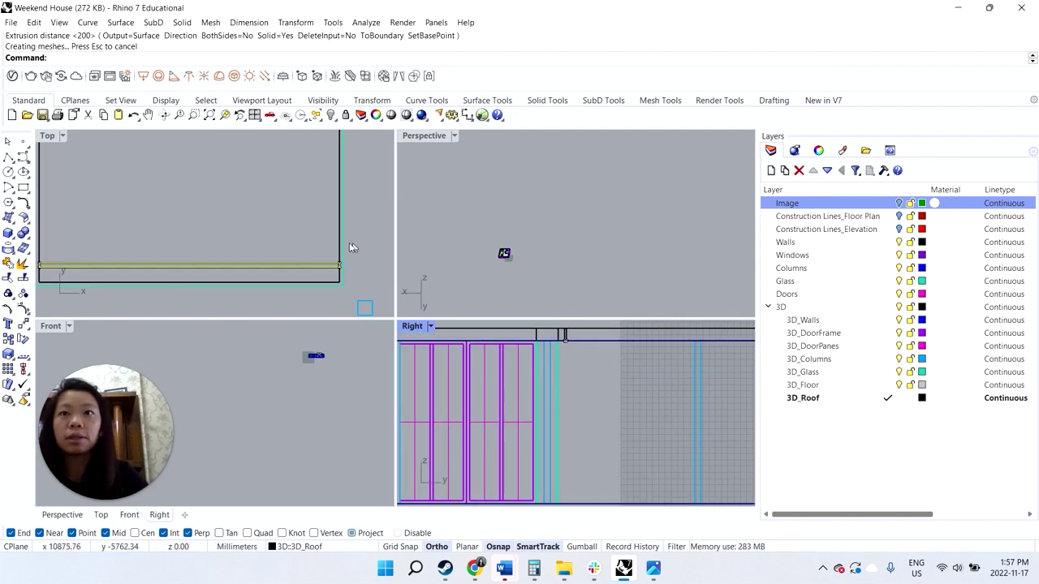
{"action": "key", "text": "Delete"}
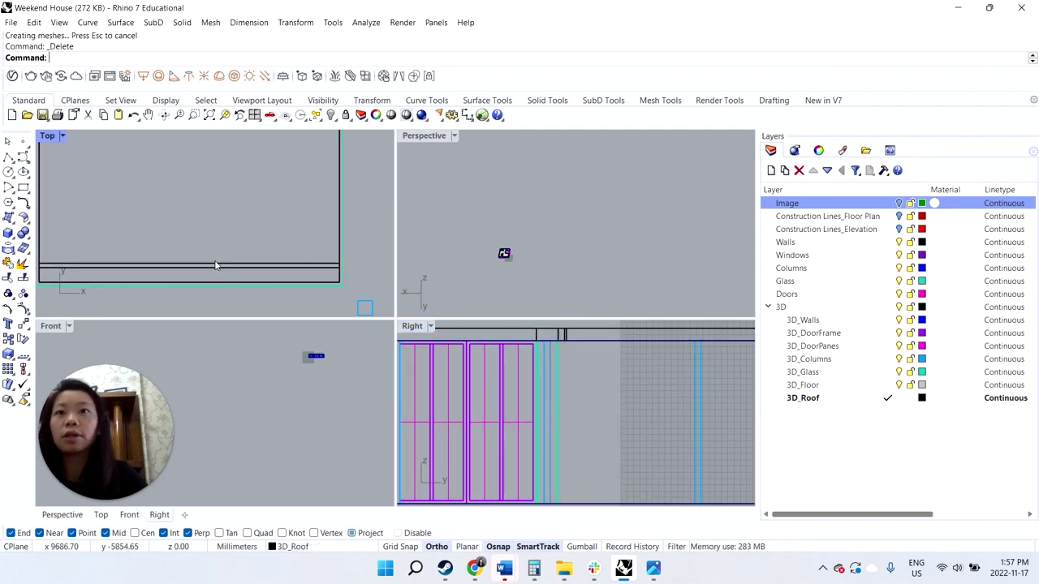
- Copy the solid slat three times up the opening at 130 mm intervals, using the opening's lower corner as base point
{"action": "left_click", "coordinate": [237, 265]}
{"action": "key", "text": "Return"}
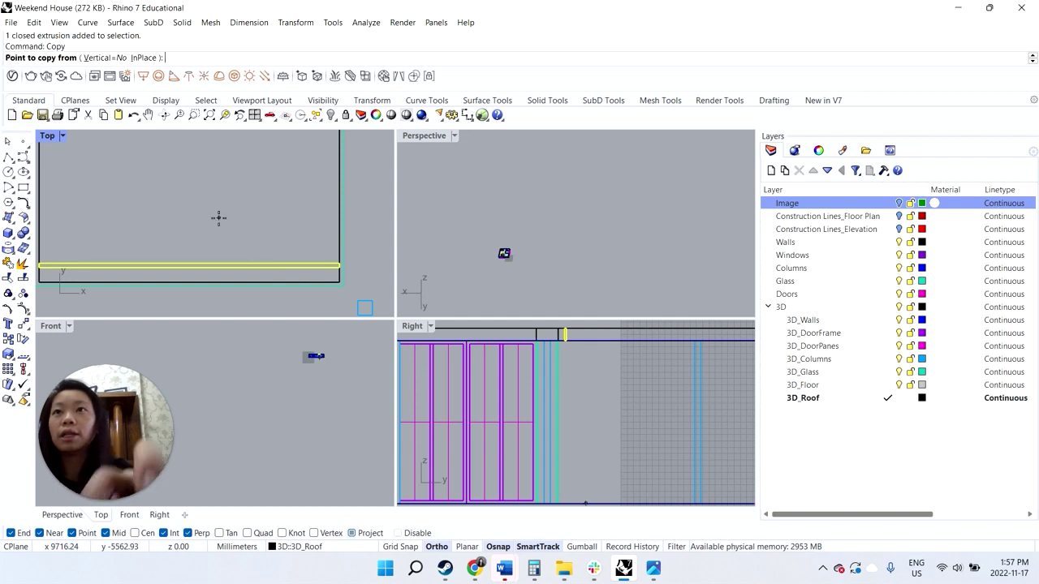
{"action": "left_click", "coordinate": [339, 283]}
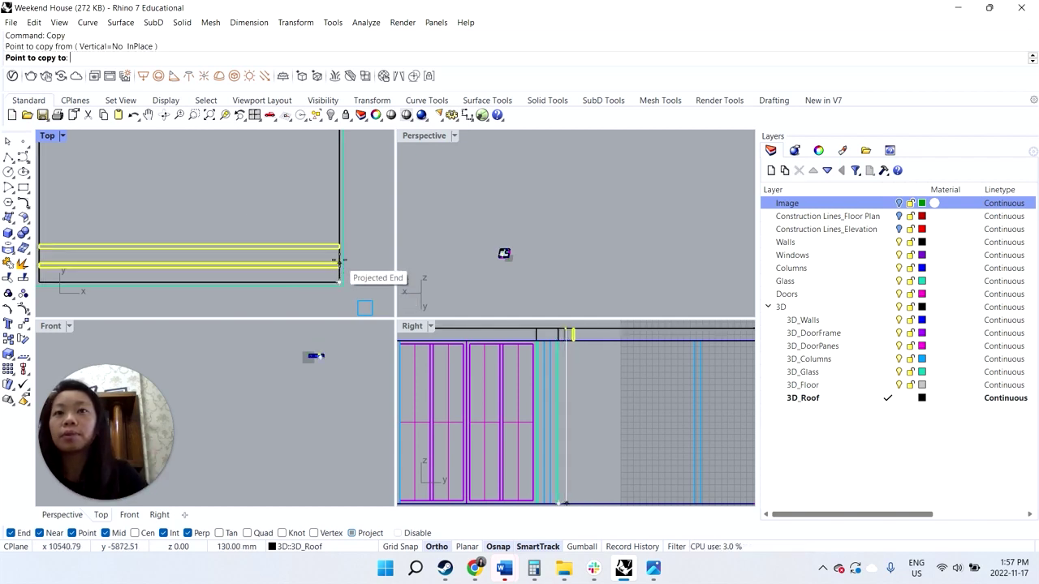
{"action": "left_click", "coordinate": [339, 264]}
{"action": "left_click", "coordinate": [340, 244]}
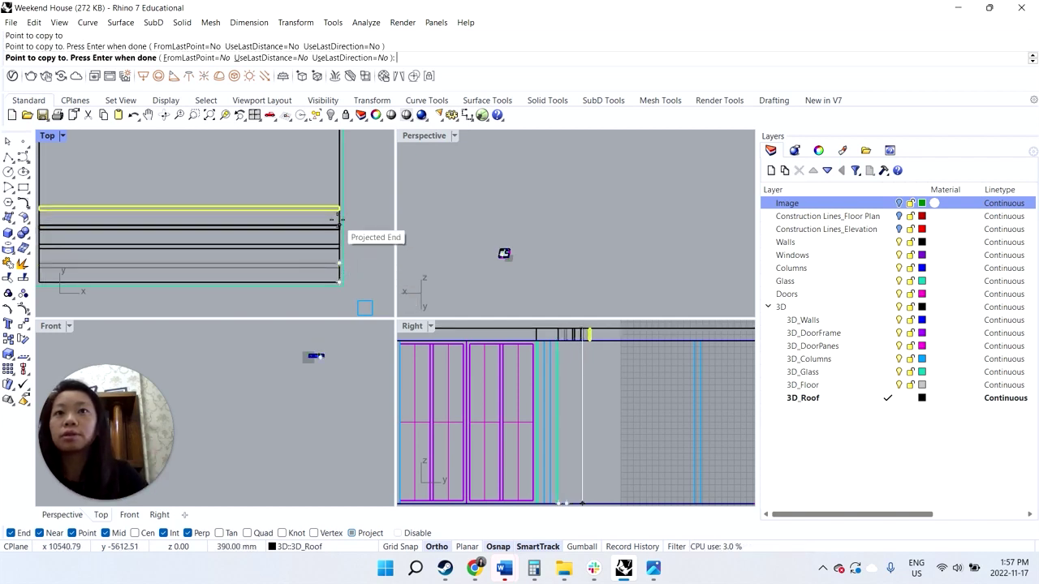
{"action": "left_click", "coordinate": [339, 225]}
{"action": "key", "text": "Return"}
- Set up an array of the uppermost slat with 15 items in the Y direction at a picked 130 mm spacing
{"action": "left_click", "coordinate": [314, 209]}
{"action": "type", "text": "Array"}
{"action": "key", "text": "Return"}
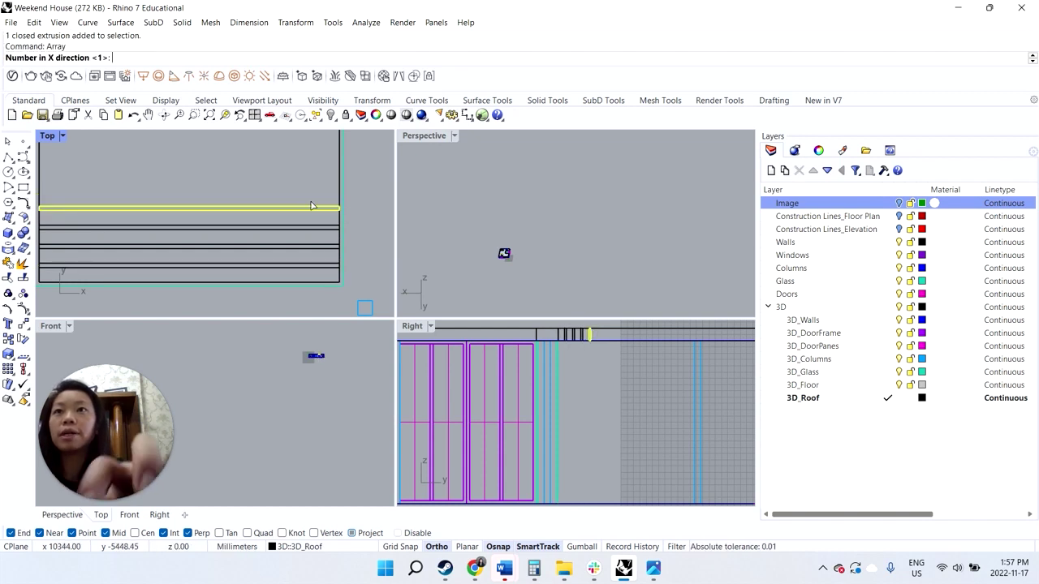
{"action": "scroll", "coordinate": [288, 241], "scroll_direction": "down", "scroll_amount": 2}
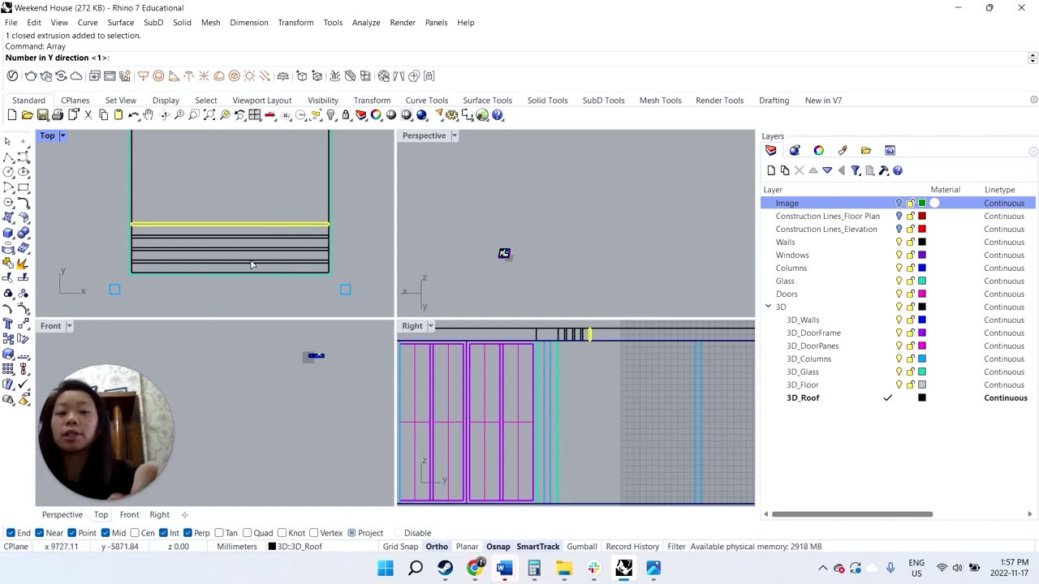
{"action": "type", "text": "15"}
{"action": "key", "text": "Return"}
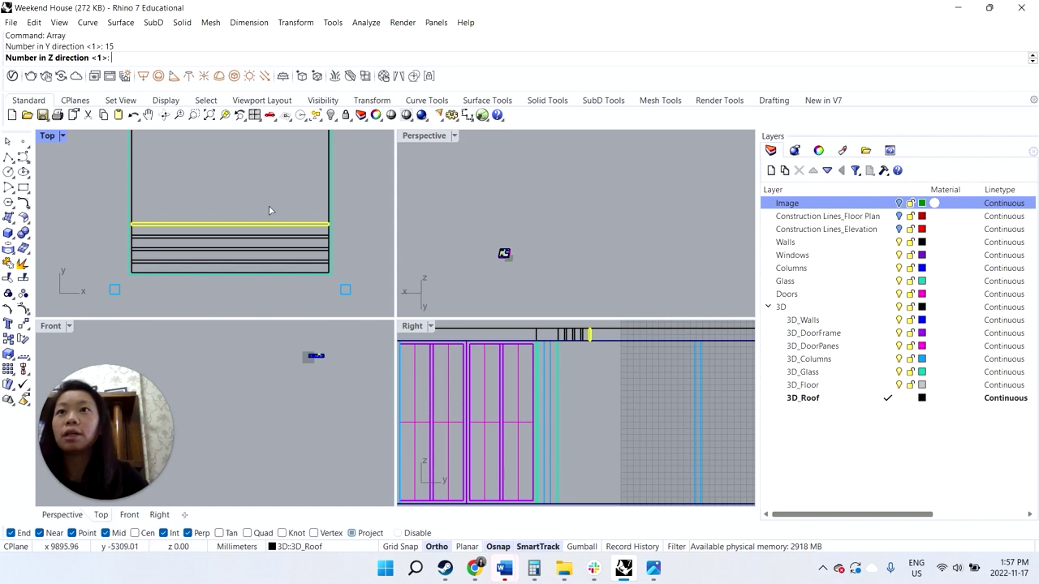
{"action": "key", "text": "Return"}
{"action": "scroll", "coordinate": [308, 201], "scroll_direction": "up", "scroll_amount": 2}
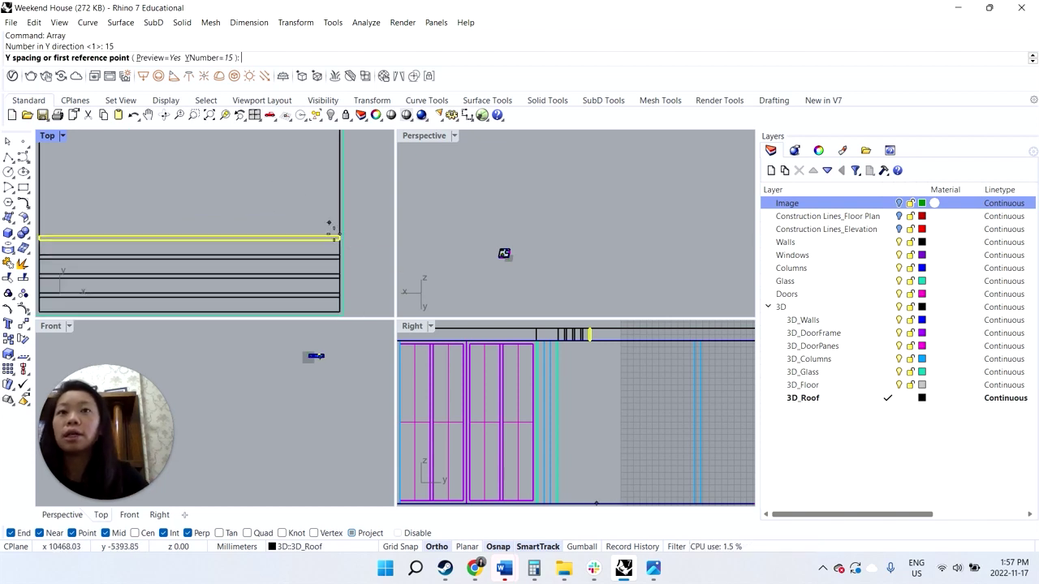
{"action": "left_click", "coordinate": [340, 230]}
{"action": "left_click", "coordinate": [341, 230]}
{"action": "scroll", "coordinate": [341, 230], "scroll_direction": "down", "scroll_amount": 3}
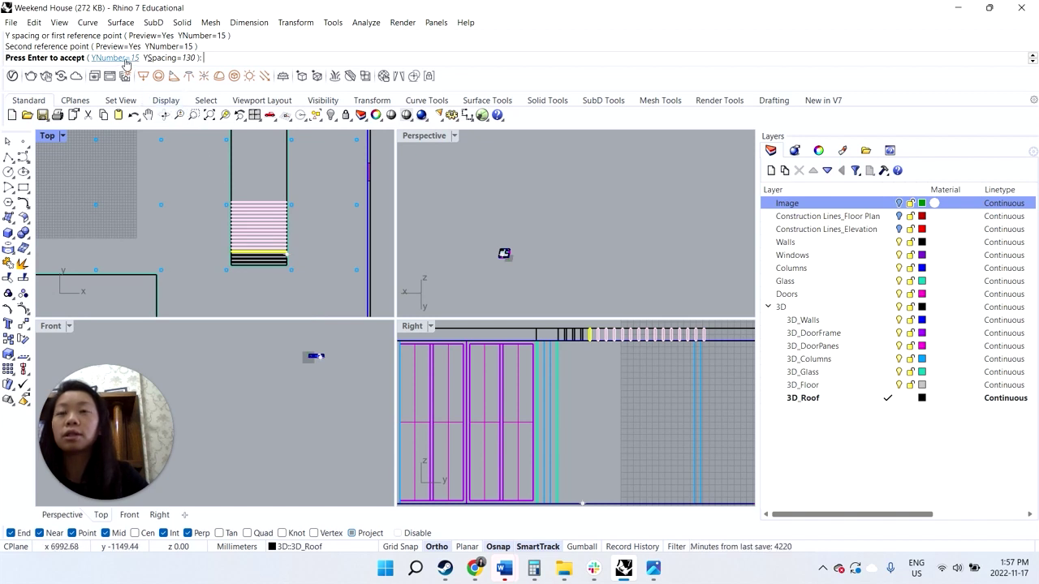
- Change the Y spacing of the previewed slat array to 100 mm
{"action": "left_click", "coordinate": [170, 57]}
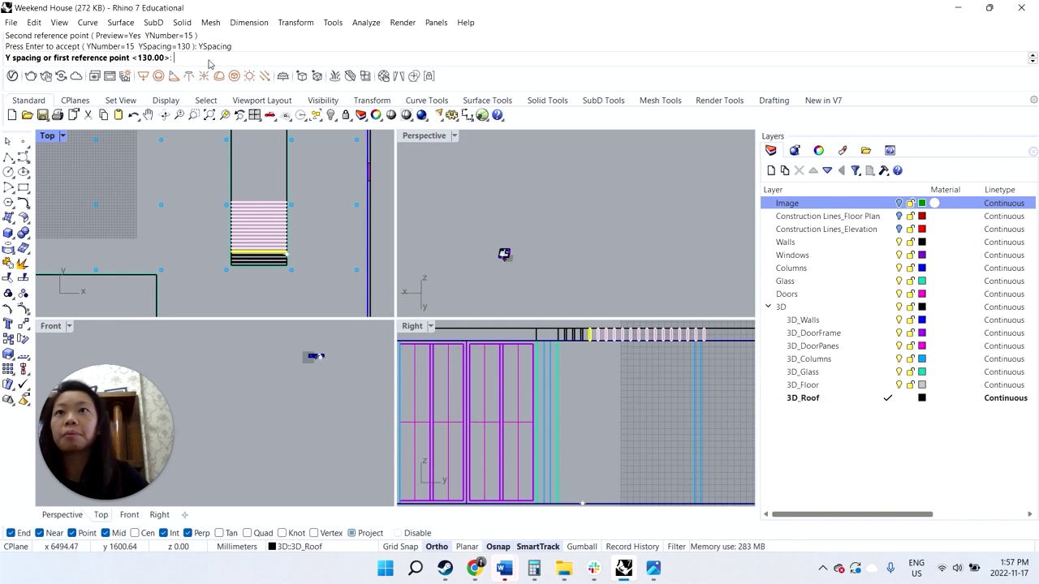
{"action": "type", "text": "100"}
{"action": "key", "text": "Return"}
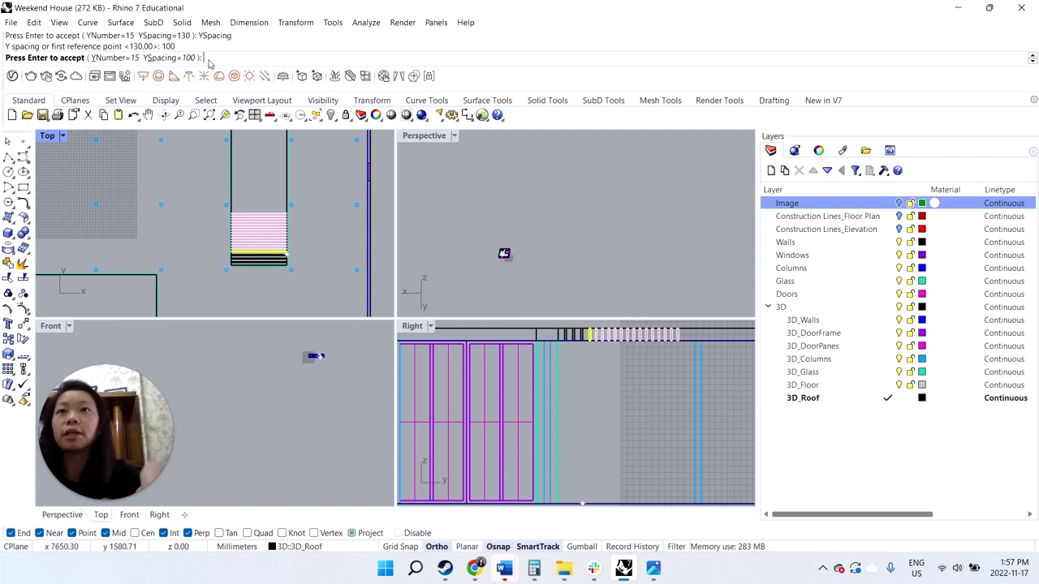
- Try 100 items in the Y direction for the previewed slat array
{"action": "left_click", "coordinate": [114, 58]}
{"action": "scroll", "coordinate": [276, 217], "scroll_direction": "down", "scroll_amount": 2}
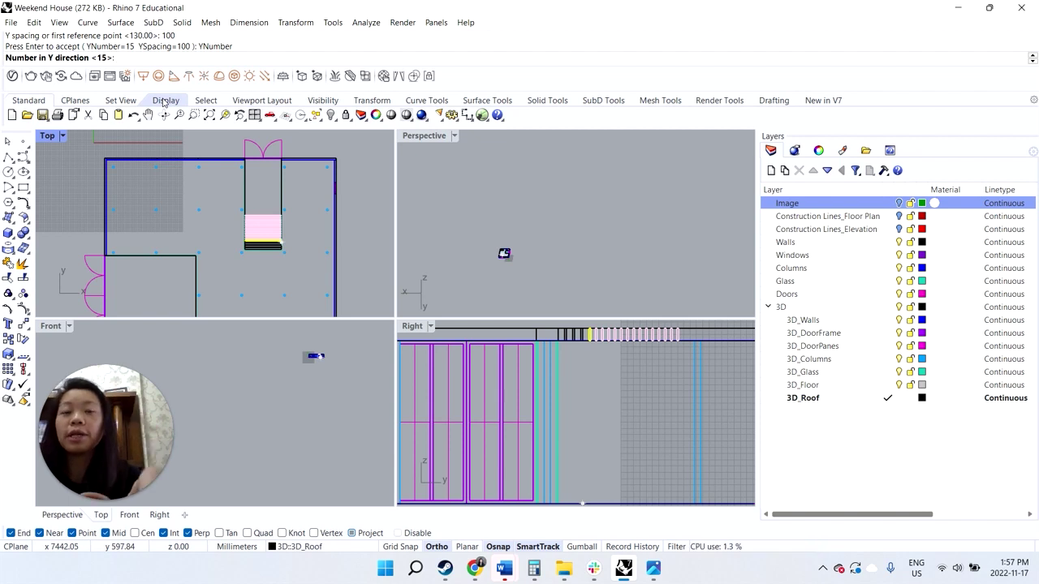
{"action": "type", "text": "100"}
{"action": "key", "text": "Return"}
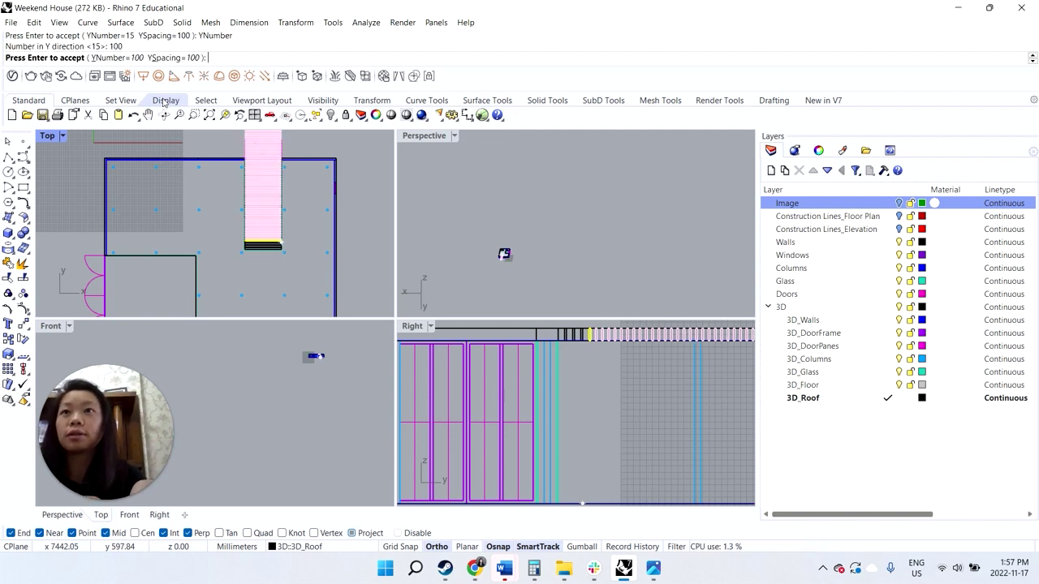
- Set the slat array to 50 items in the Y direction and accept it
{"action": "left_click", "coordinate": [112, 58]}
{"action": "scroll", "coordinate": [234, 179], "scroll_direction": "down", "scroll_amount": 2}
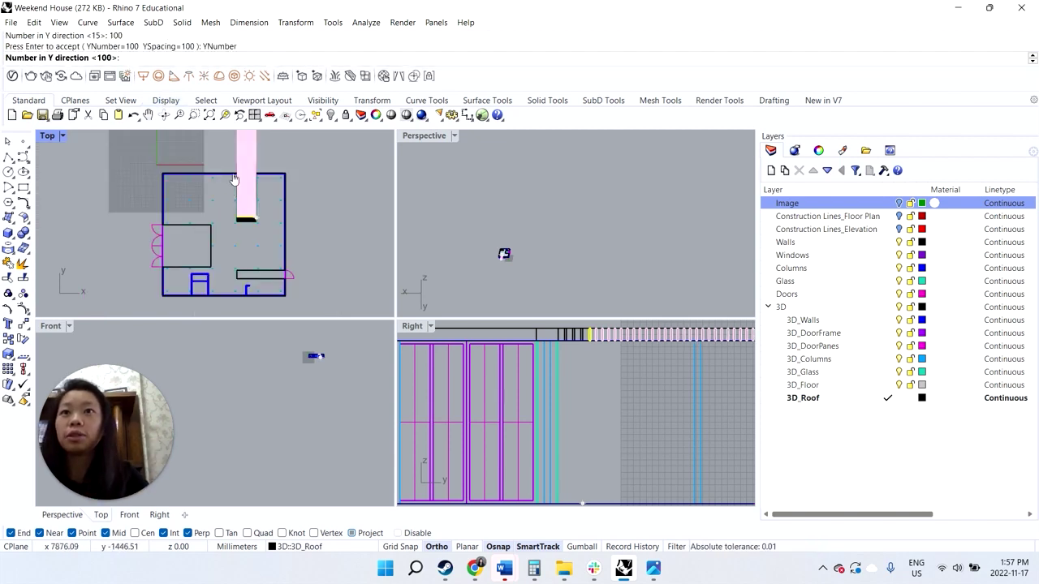
{"action": "scroll", "coordinate": [245, 153], "scroll_direction": "up", "scroll_amount": 1}
{"action": "key", "text": "Return"}
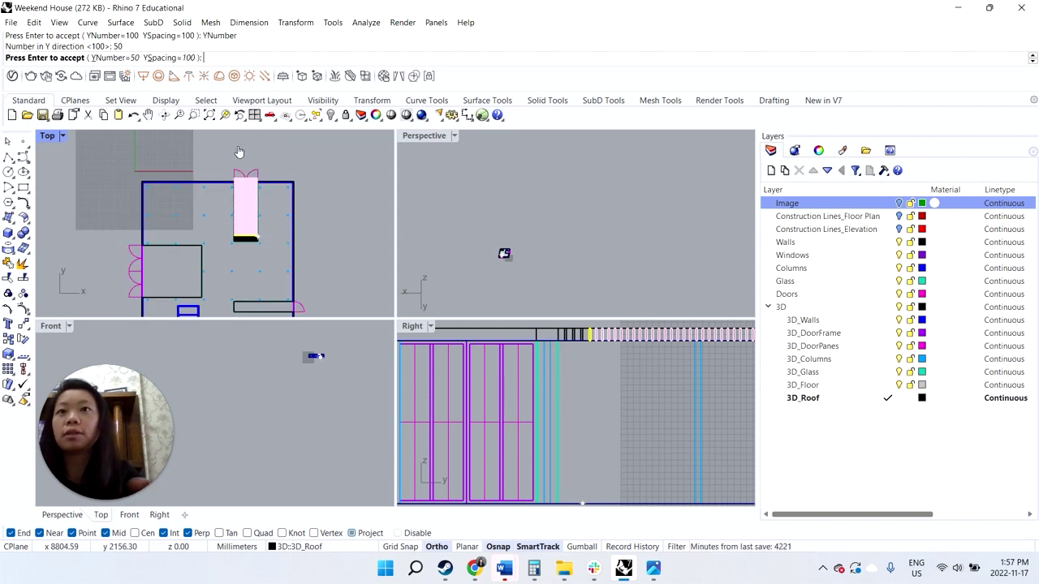
{"action": "scroll", "coordinate": [243, 167], "scroll_direction": "up", "scroll_amount": 6}
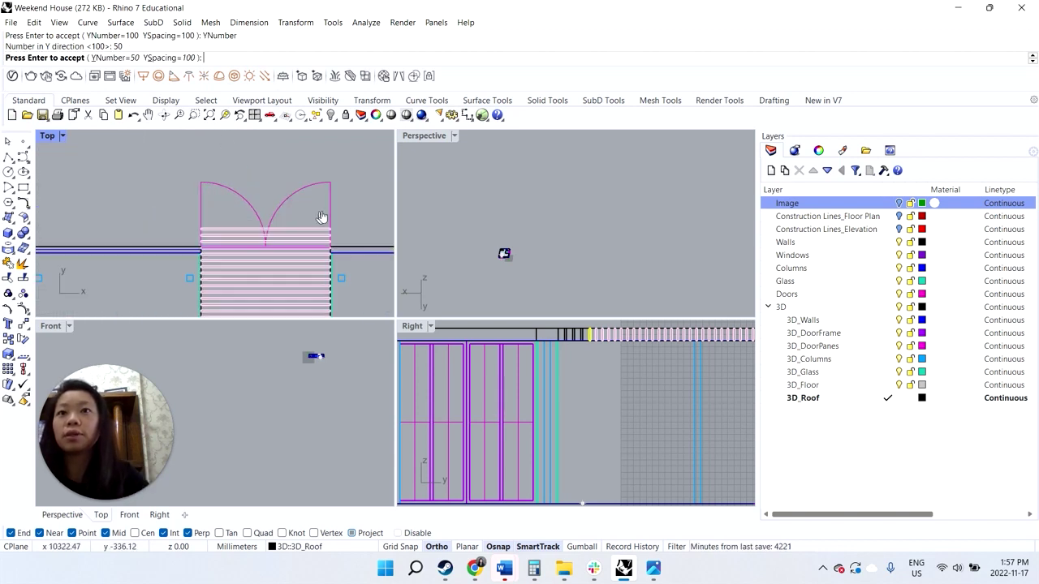
{"action": "key", "text": "Return"}
- Delete the surplus slats that extend past the roof edge at the double door
{"action": "scroll", "coordinate": [313, 173], "scroll_direction": "up", "scroll_amount": 3}
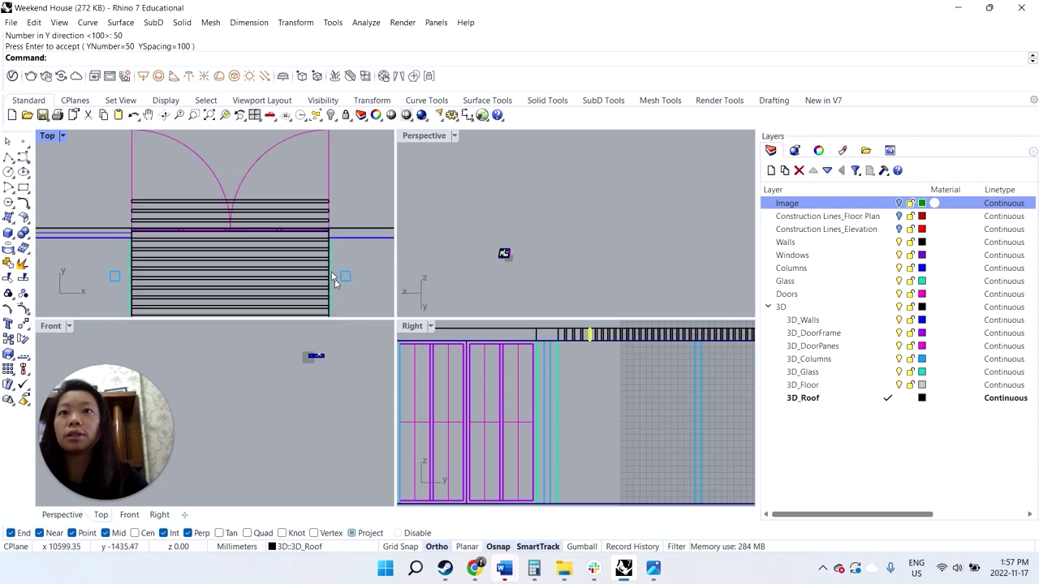
{"action": "left_click", "coordinate": [288, 207]}
{"action": "key", "text": "Delete"}
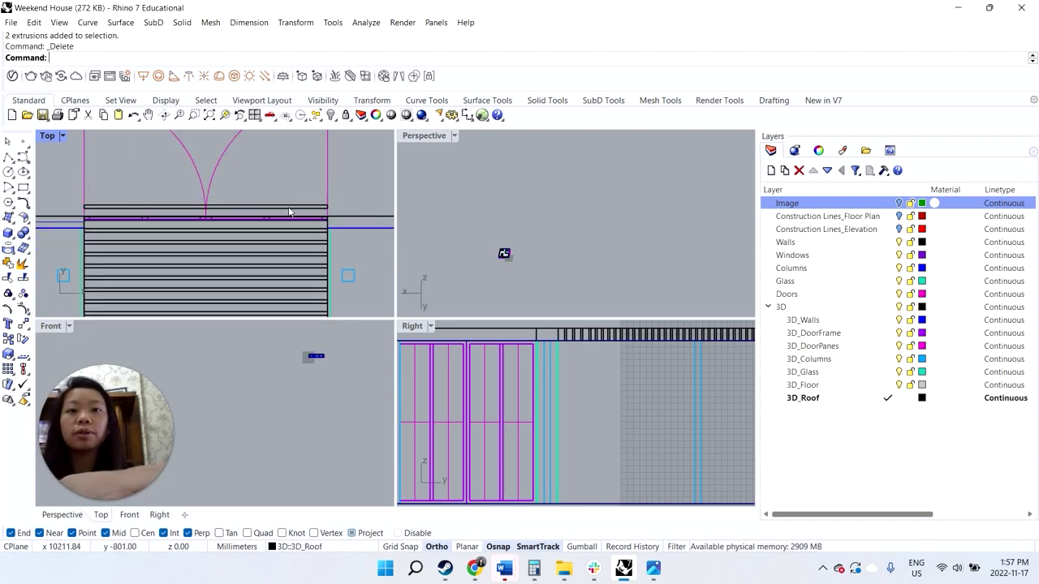
{"action": "left_click", "coordinate": [287, 213]}
{"action": "key", "text": "Delete"}
- Draw a closed 30 mm wide polyline outline for a slat across the inner end of the narrow opening beside the single door
{"action": "scroll", "coordinate": [189, 212], "scroll_direction": "down", "scroll_amount": 15}
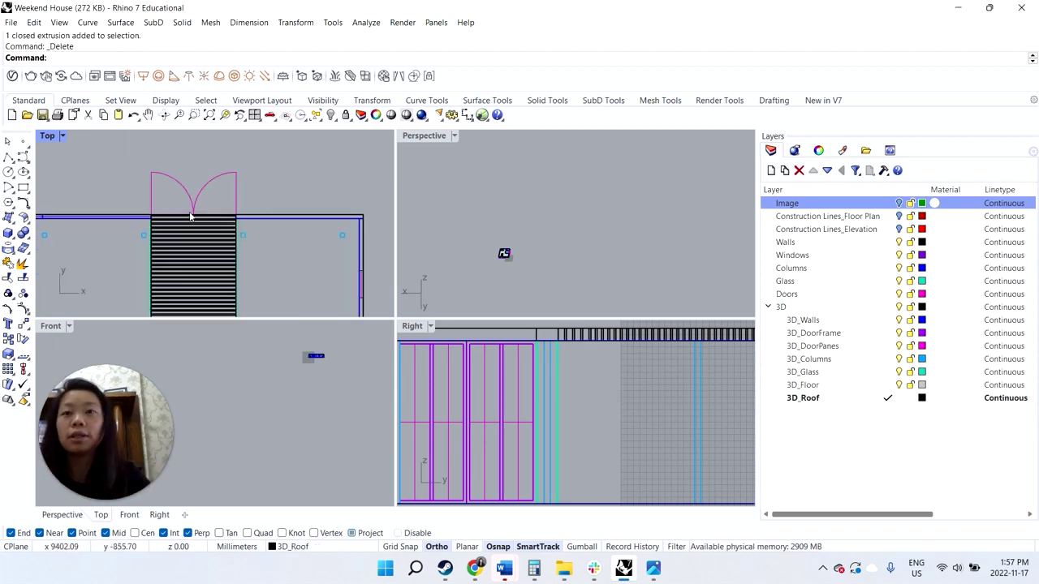
{"action": "scroll", "coordinate": [200, 243], "scroll_direction": "up", "scroll_amount": 10}
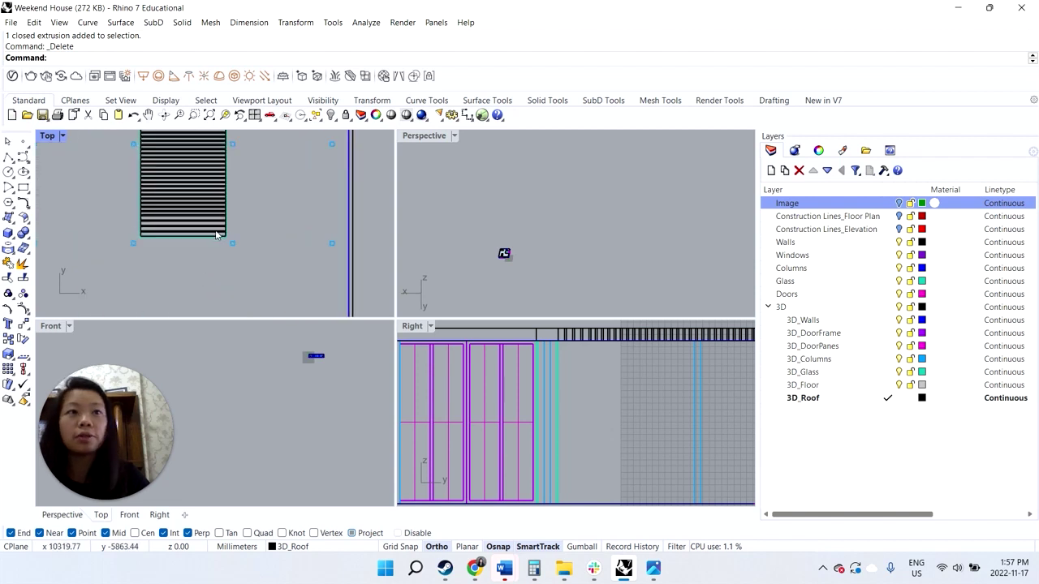
{"action": "scroll", "coordinate": [217, 236], "scroll_direction": "down", "scroll_amount": 5}
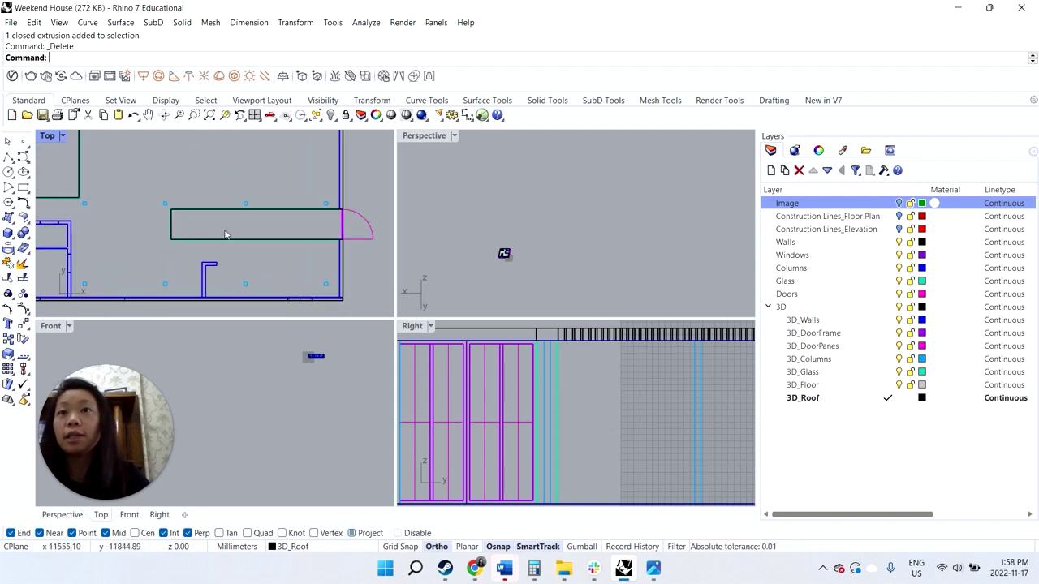
{"action": "left_click", "coordinate": [8, 157]}
{"action": "scroll", "coordinate": [170, 210], "scroll_direction": "up", "scroll_amount": 5}
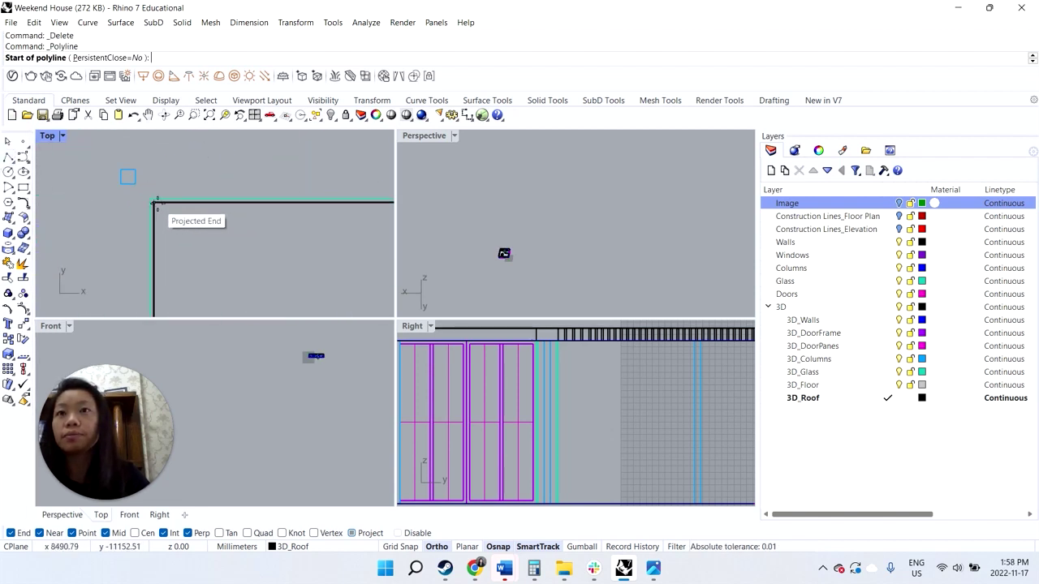
{"action": "left_click", "coordinate": [157, 203]}
{"action": "scroll", "coordinate": [166, 252], "scroll_direction": "down", "scroll_amount": 2}
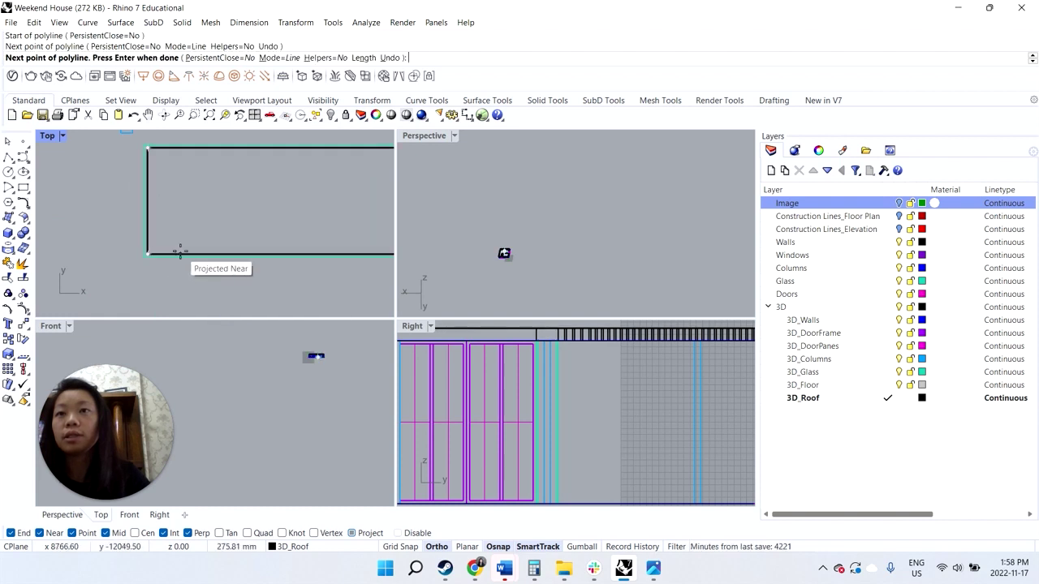
{"action": "type", "text": "0"}
{"action": "key", "text": "Return"}
{"action": "left_click", "coordinate": [148, 254]}
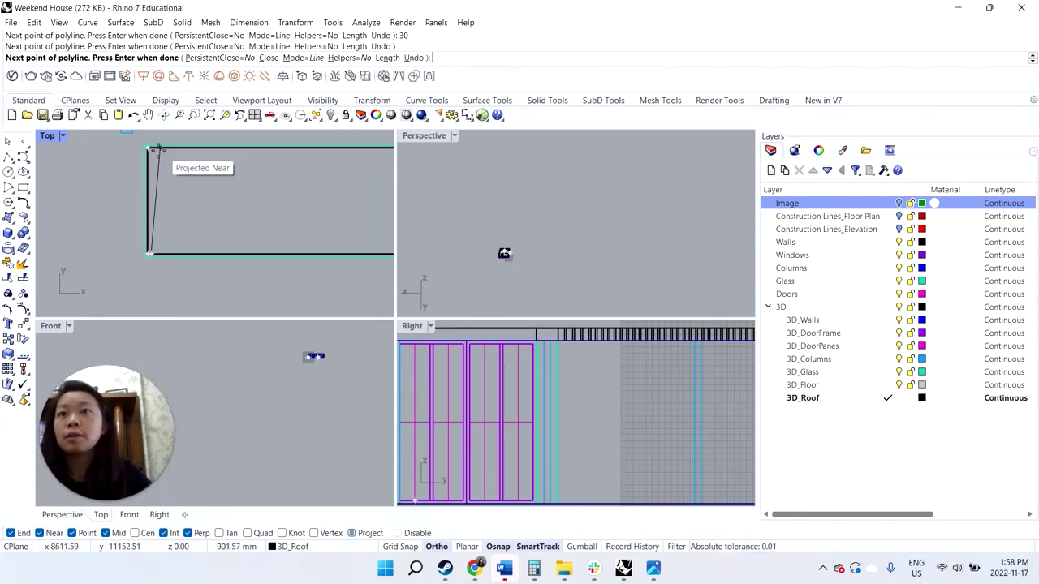
{"action": "left_click", "coordinate": [150, 150]}
{"action": "scroll", "coordinate": [158, 162], "scroll_direction": "up", "scroll_amount": 2}
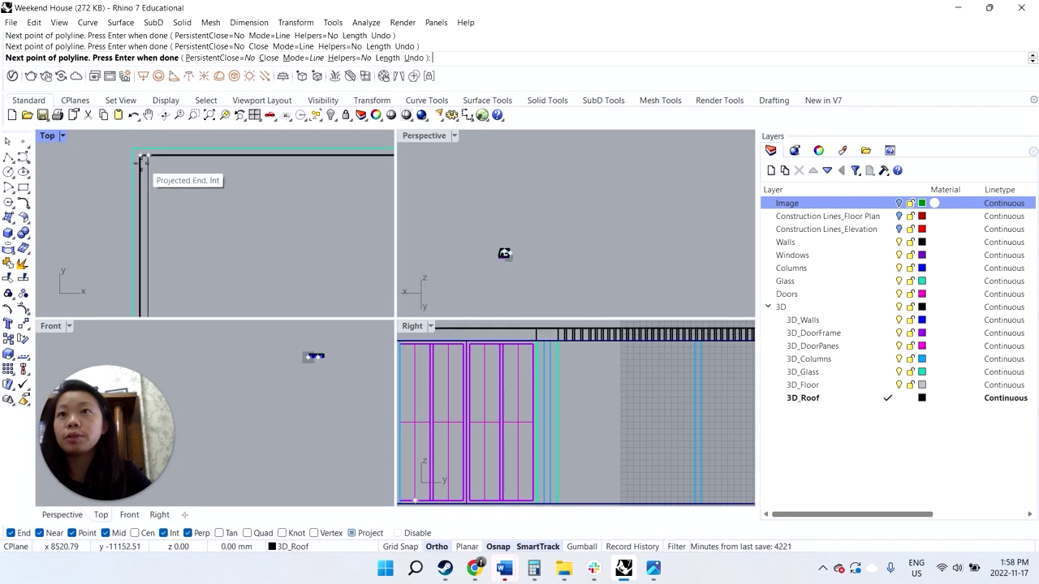
{"action": "left_click", "coordinate": [140, 154]}
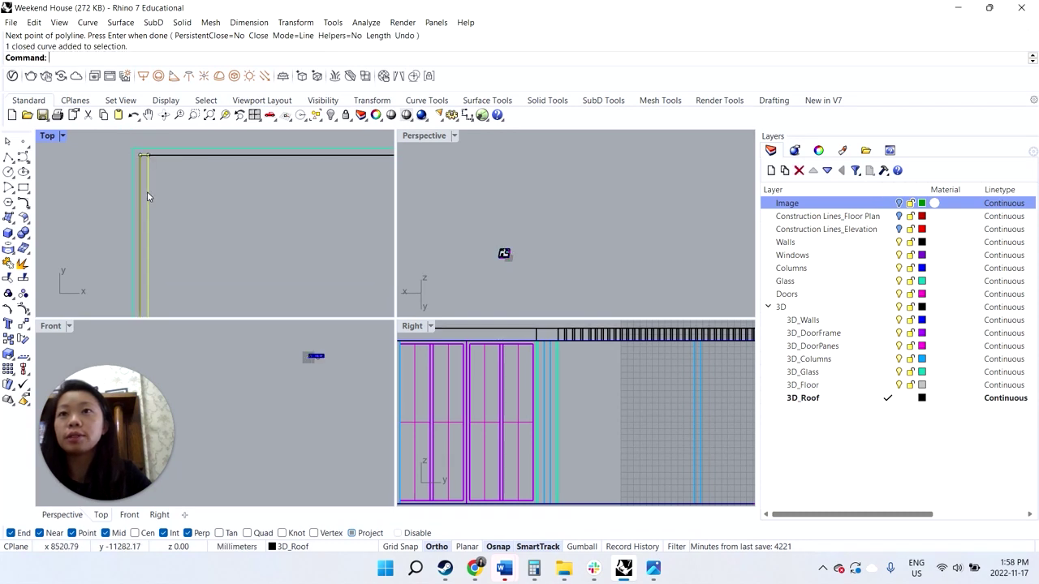
- Move the new slat outline vertically from floor level to the underside of the roof slab in the side elevation
{"action": "scroll", "coordinate": [538, 380], "scroll_direction": "down", "scroll_amount": 3}
{"action": "scroll", "coordinate": [538, 380], "scroll_direction": "down", "scroll_amount": 5}
{"action": "scroll", "coordinate": [451, 408], "scroll_direction": "down", "scroll_amount": 5}
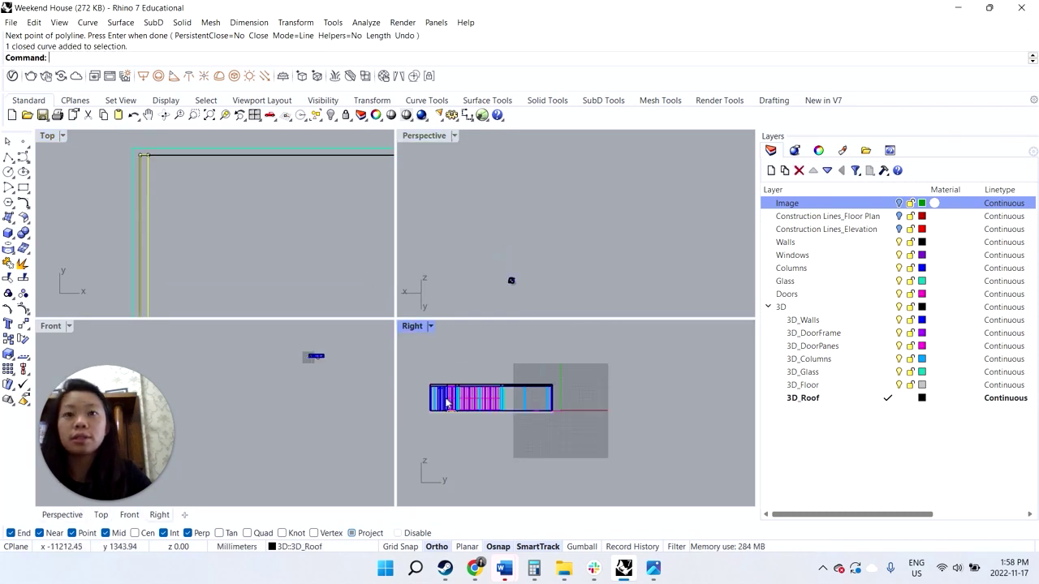
{"action": "scroll", "coordinate": [449, 405], "scroll_direction": "up", "scroll_amount": 7}
{"action": "type", "text": "Move"}
{"action": "key", "text": "Return"}
{"action": "scroll", "coordinate": [455, 418], "scroll_direction": "up", "scroll_amount": 3}
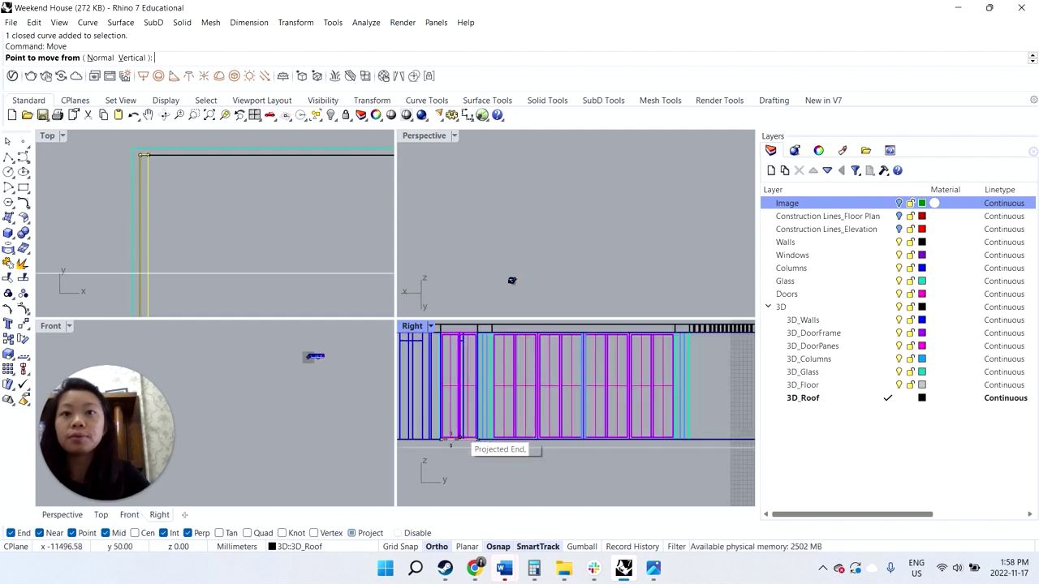
{"action": "left_click", "coordinate": [439, 439]}
{"action": "scroll", "coordinate": [450, 378], "scroll_direction": "up", "scroll_amount": 4}
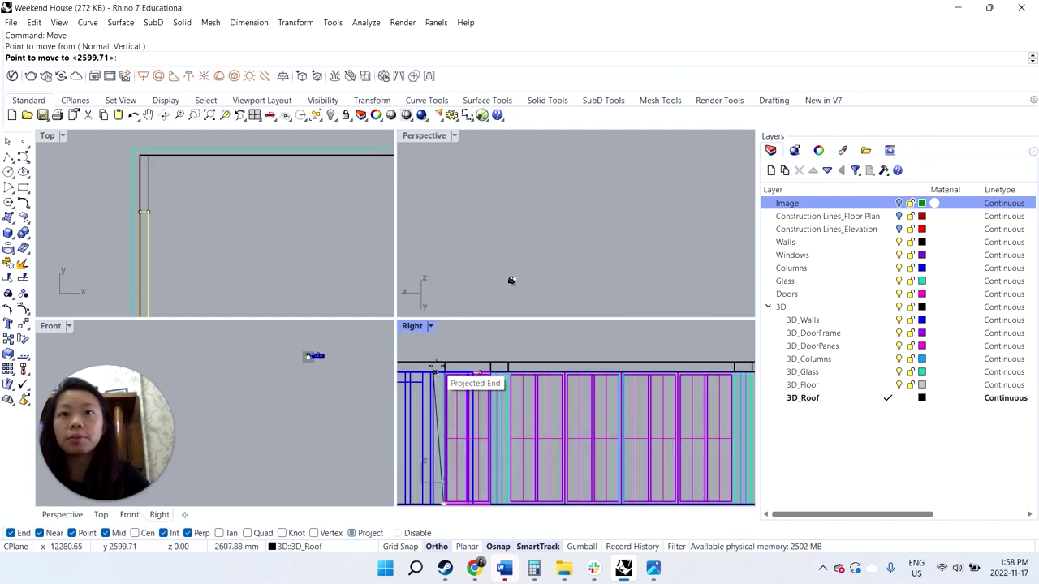
{"action": "scroll", "coordinate": [452, 374], "scroll_direction": "up", "scroll_amount": 5}
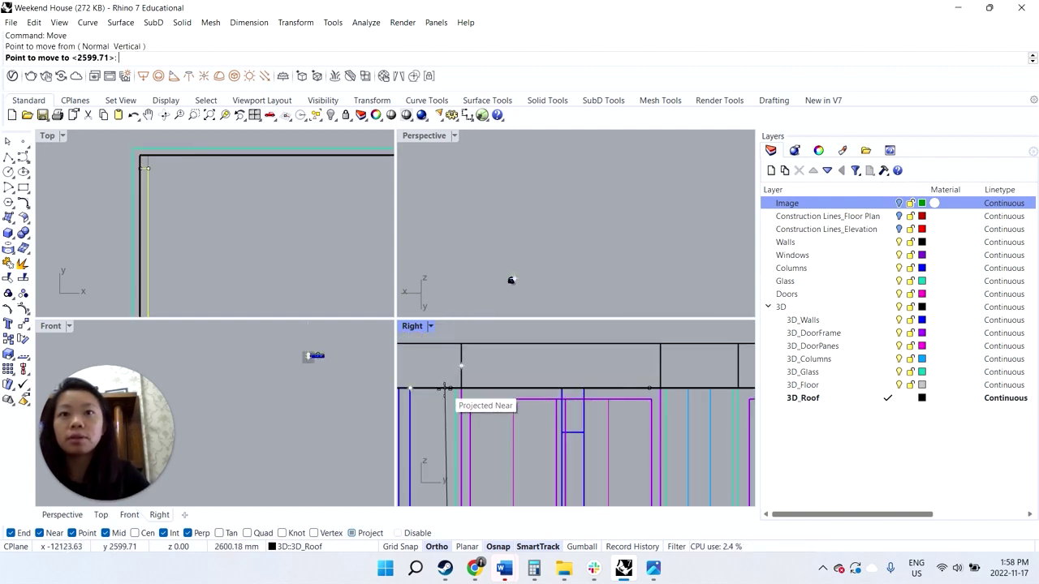
{"action": "left_click", "coordinate": [457, 395]}
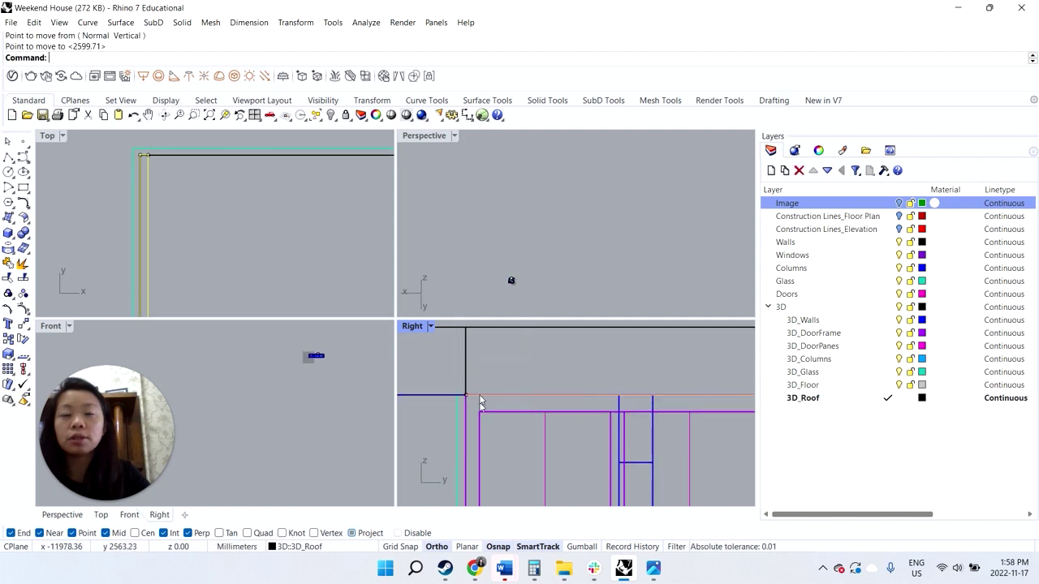
- Extrude the slat outline as a solid up to the top of the roof slab
{"action": "scroll", "coordinate": [487, 414], "scroll_direction": "down", "scroll_amount": 3}
{"action": "scroll", "coordinate": [486, 397], "scroll_direction": "up", "scroll_amount": 3}
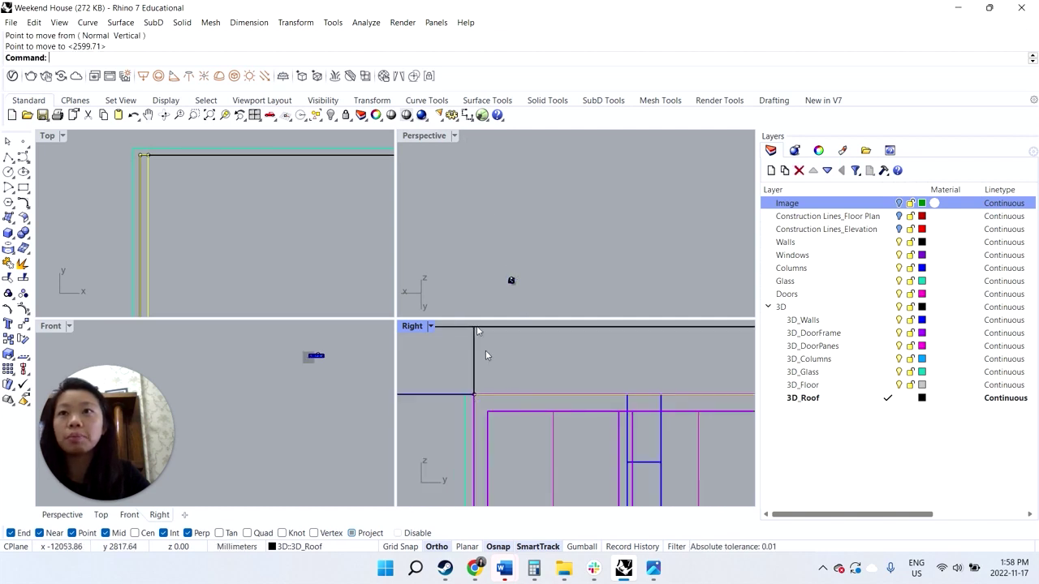
{"action": "type", "text": "ExtrudeCrv"}
{"action": "key", "text": "Return"}
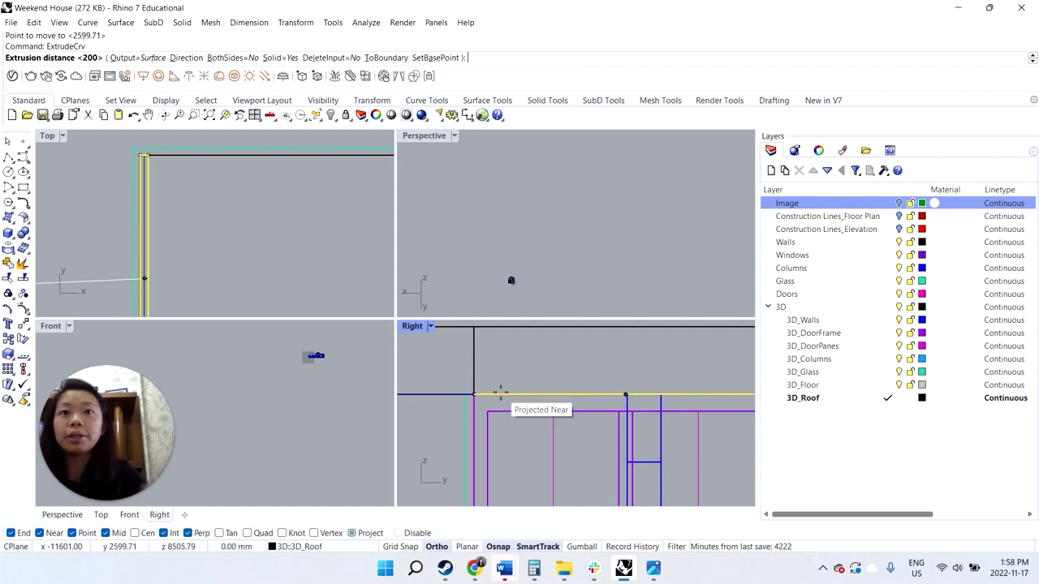
{"action": "left_click", "coordinate": [475, 326]}
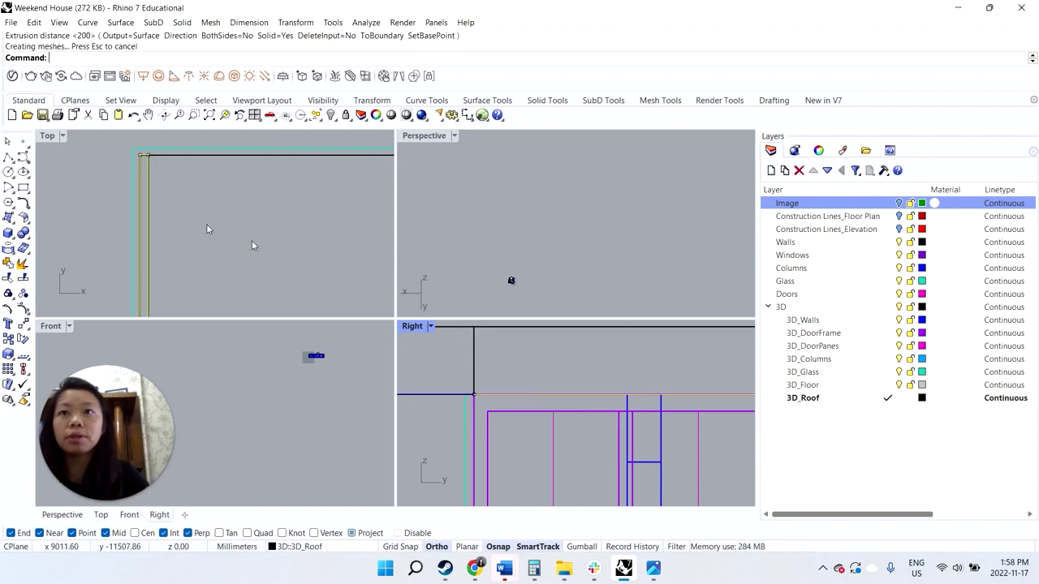
{"action": "scroll", "coordinate": [211, 221], "scroll_direction": "down", "scroll_amount": 2}
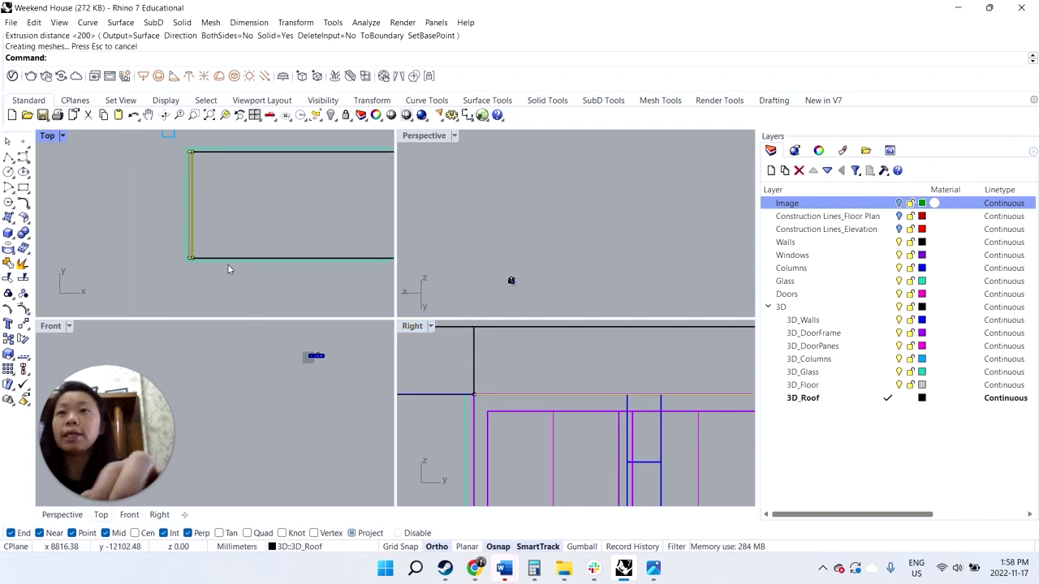
{"action": "type", "text": "Move"}
{"action": "key", "text": "Return"}
{"action": "scroll", "coordinate": [208, 229], "scroll_direction": "up", "scroll_amount": 2}
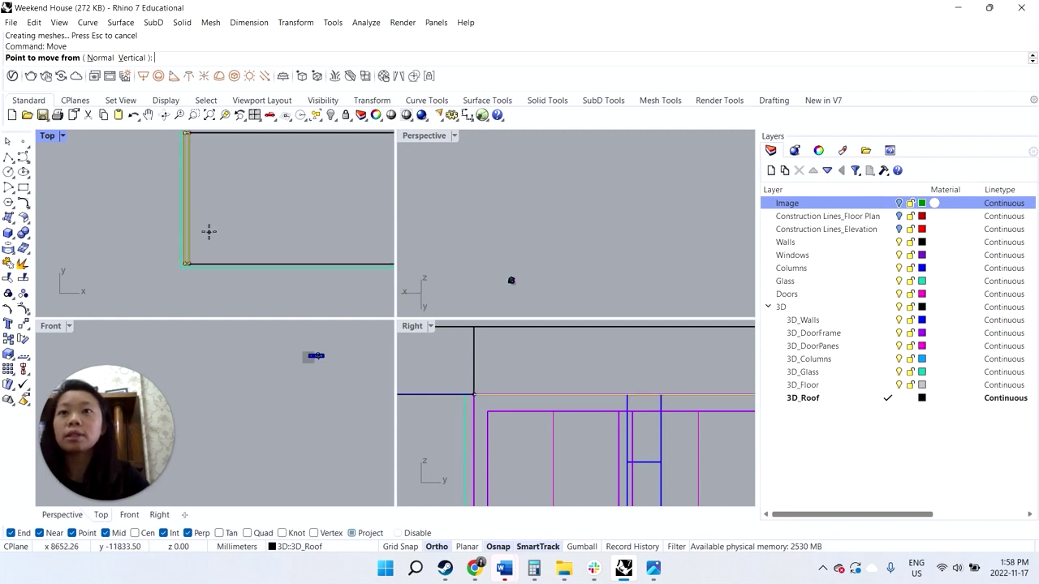
{"action": "key", "text": "Escape"}
- Delete the leftover base curve of the new slat in the plan view
{"action": "left_click", "coordinate": [190, 247]}
{"action": "left_click", "coordinate": [240, 285]}
{"action": "left_click", "coordinate": [223, 264]}
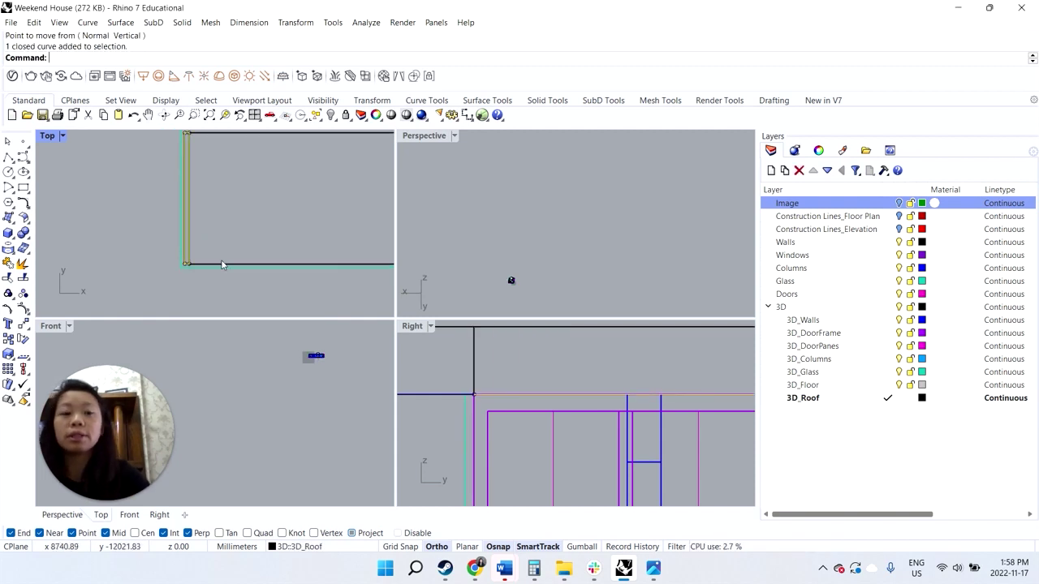
{"action": "key", "text": "Delete"}
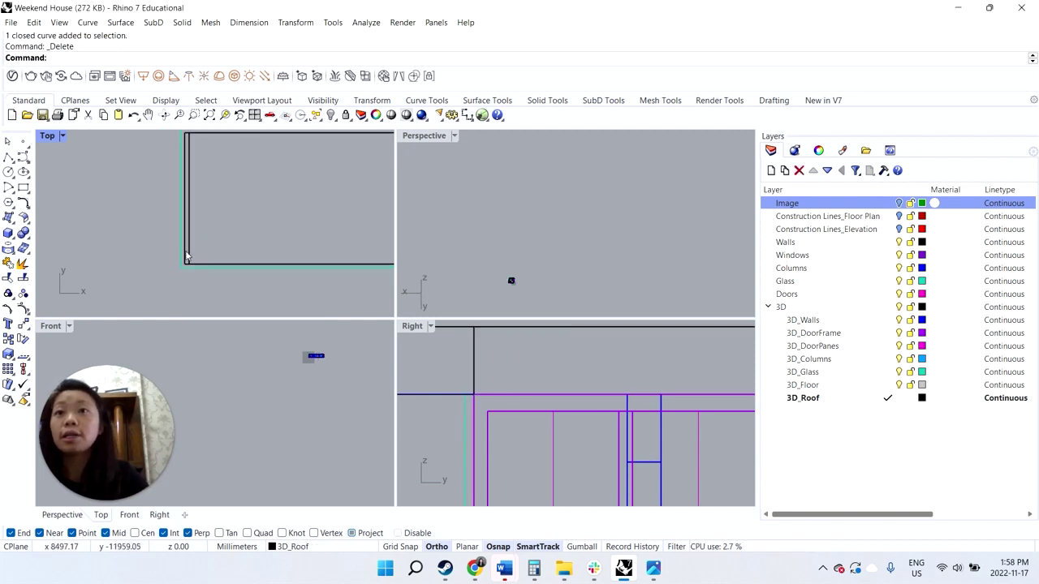
- Move the solid slat 100 mm along the narrow opening, away from its inner end, using the slat's lower corner as base point
{"action": "left_click", "coordinate": [187, 257]}
{"action": "type", "text": "Move"}
{"action": "key", "text": "Return"}
{"action": "scroll", "coordinate": [174, 242], "scroll_direction": "up", "scroll_amount": 1}
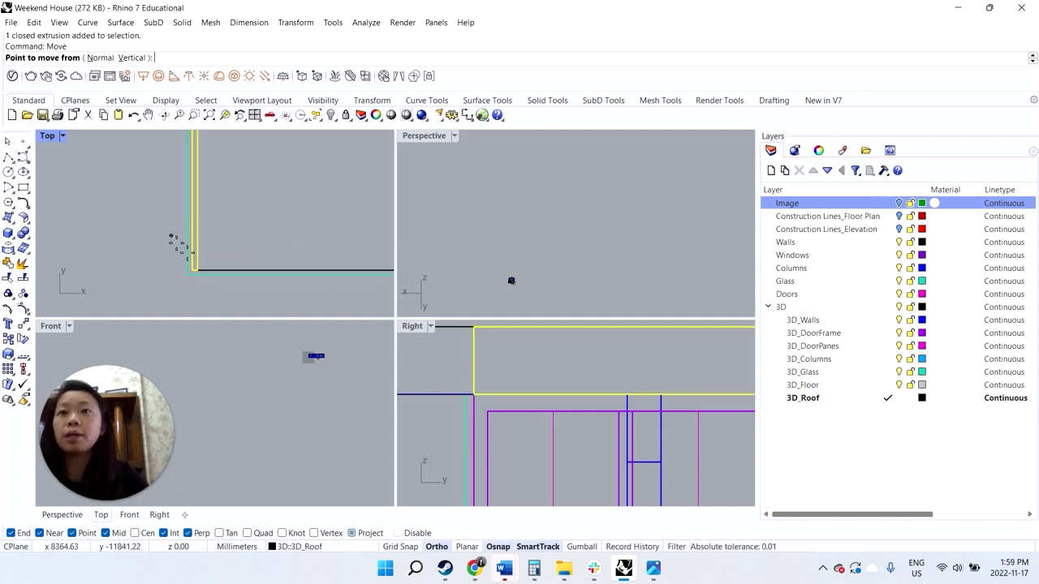
{"action": "left_click", "coordinate": [195, 273]}
{"action": "type", "text": "1"}
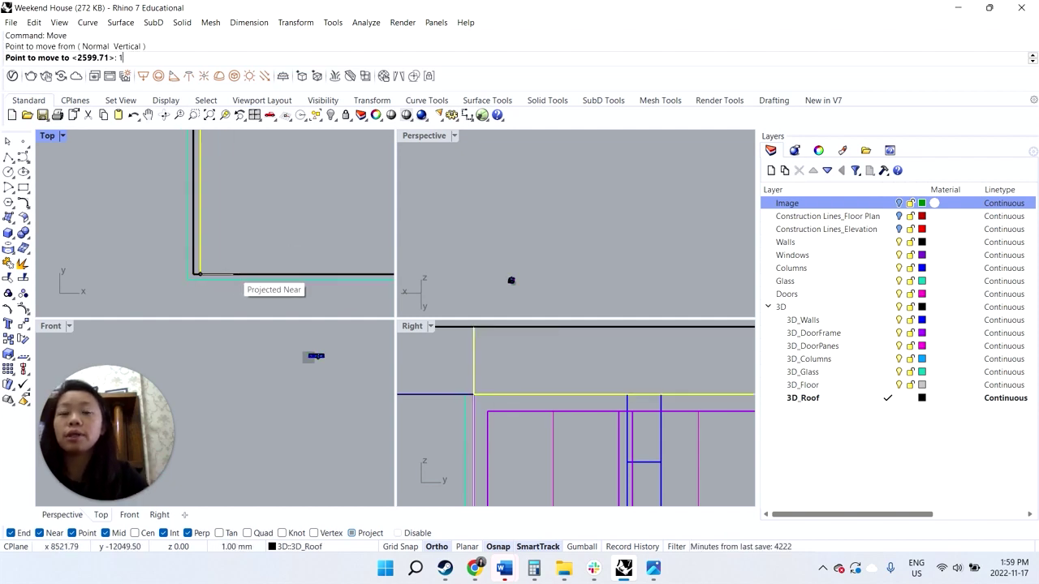
{"action": "type", "text": "00"}
{"action": "key", "text": "Return"}
- Array the narrow opening's slat with 40 items in X, 1 in Y and 1 in Z at 100 mm X spacing
{"action": "left_click", "coordinate": [217, 264]}
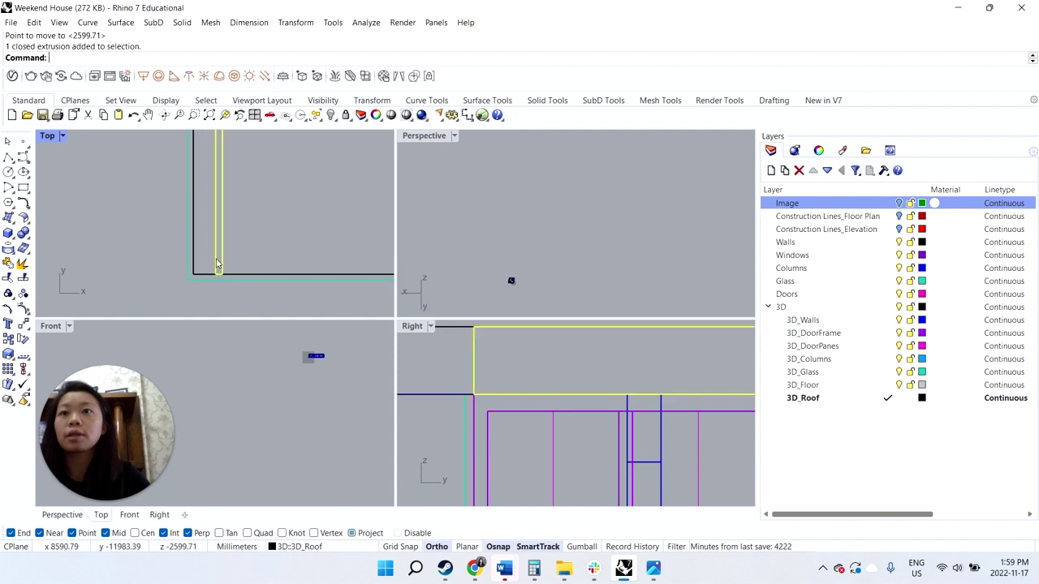
{"action": "key", "text": "Return"}
{"action": "scroll", "coordinate": [244, 255], "scroll_direction": "down", "scroll_amount": 5}
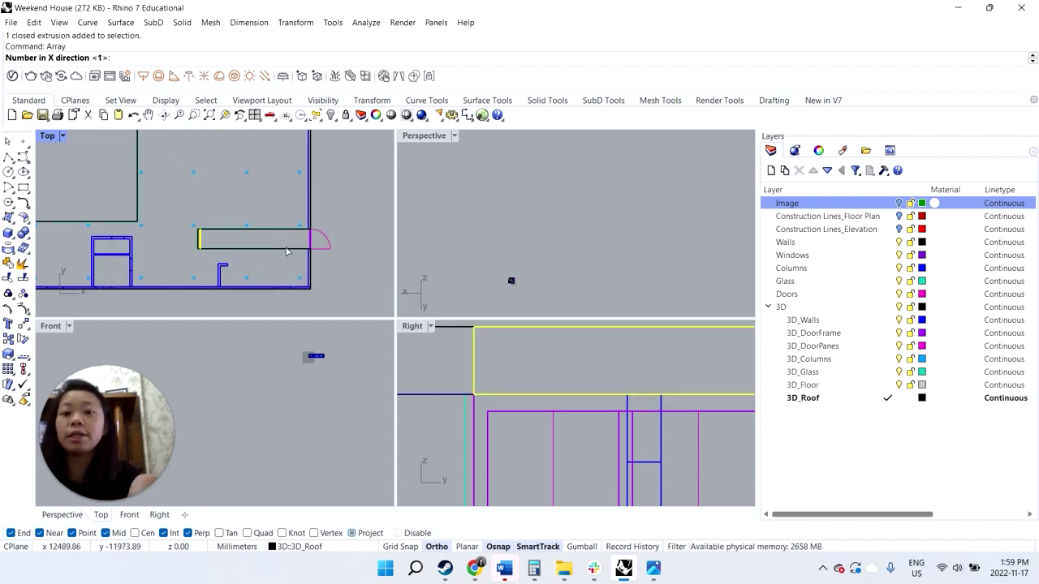
{"action": "type", "text": "40"}
{"action": "key", "text": "Return"}
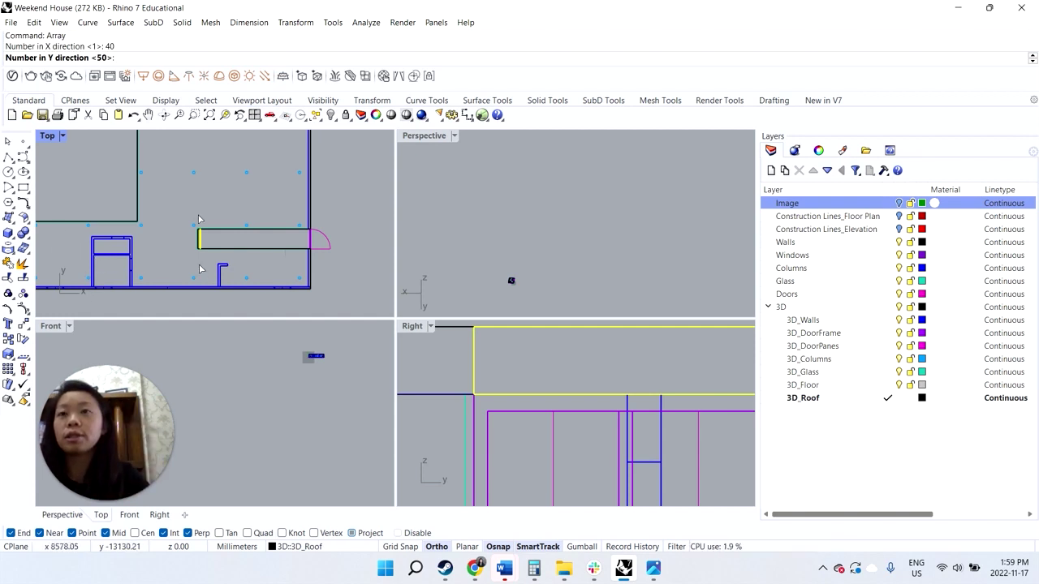
{"action": "type", "text": "1"}
{"action": "key", "text": "Return"}
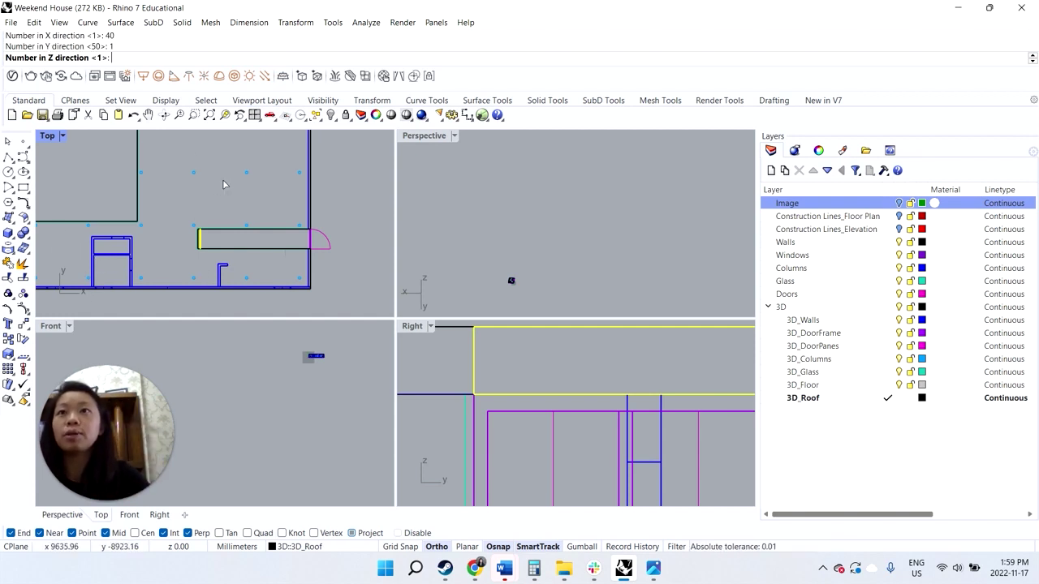
{"action": "key", "text": "Return"}
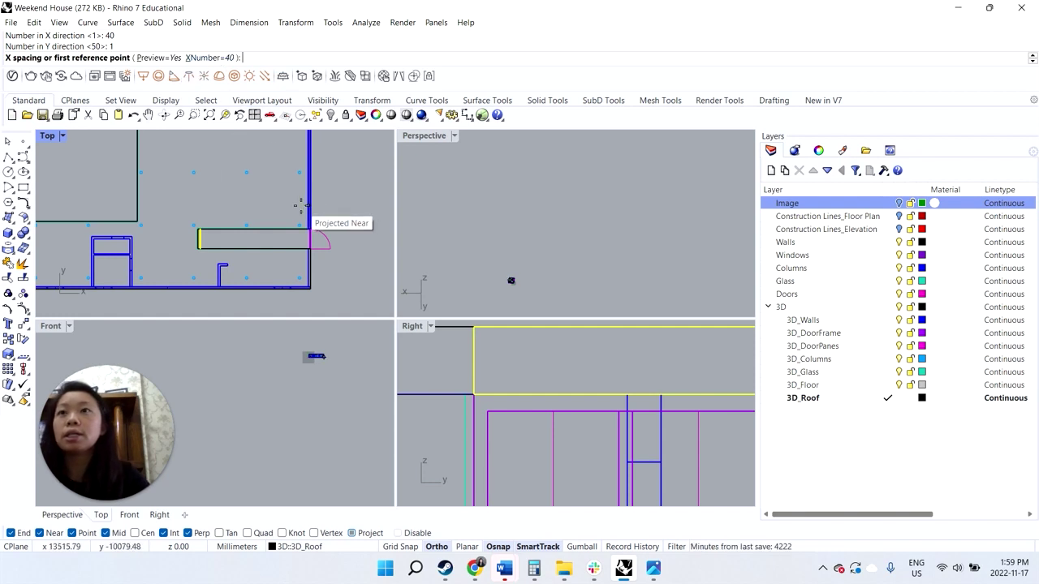
{"action": "key", "text": "Return"}
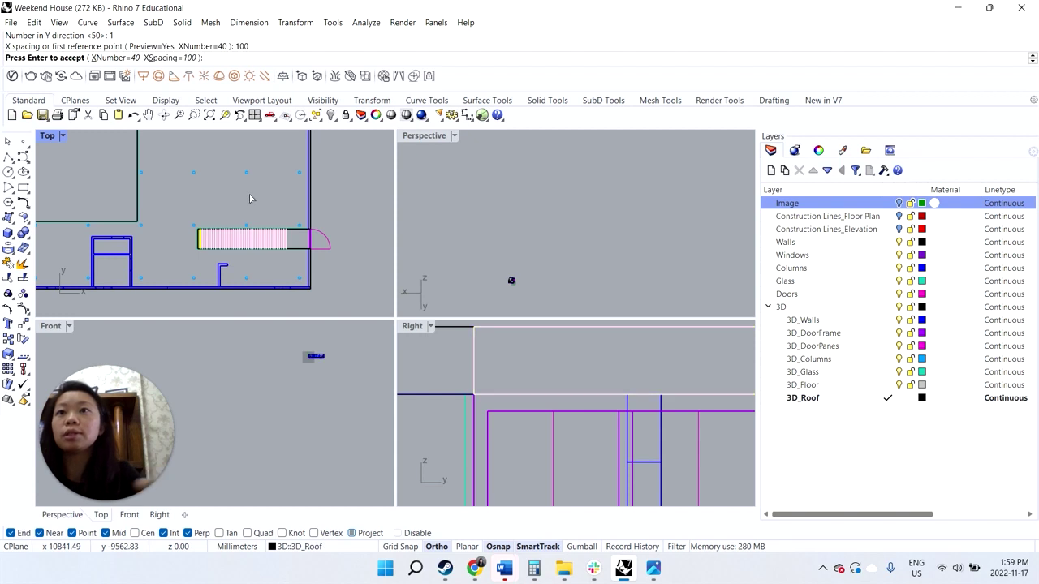
- Raise the array's X count, trying 48 before settling on 52, so the slats span the narrow opening, and accept the array
{"action": "scroll", "coordinate": [233, 241], "scroll_direction": "up", "scroll_amount": 3}
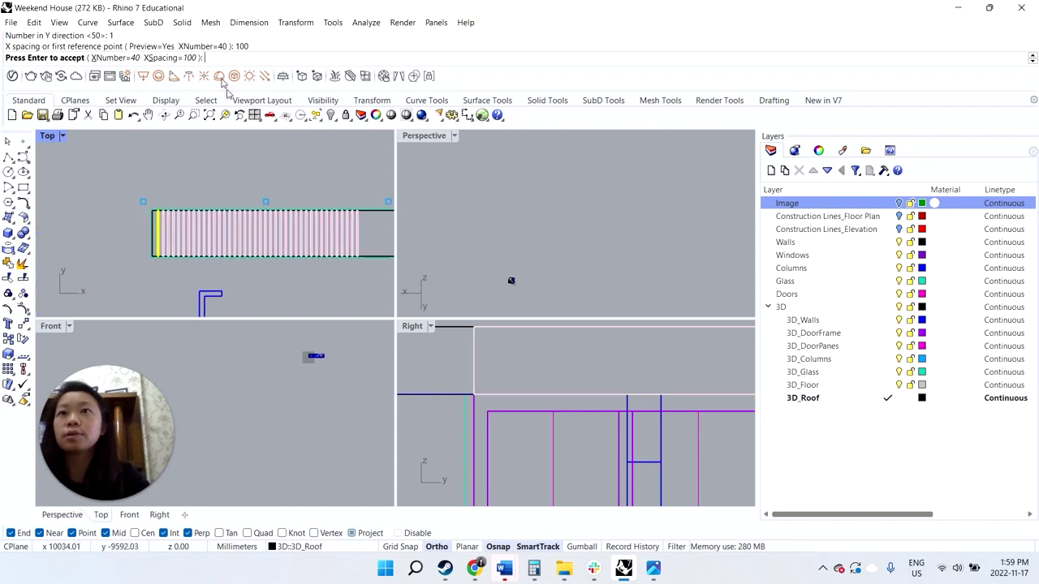
{"action": "left_click", "coordinate": [112, 57]}
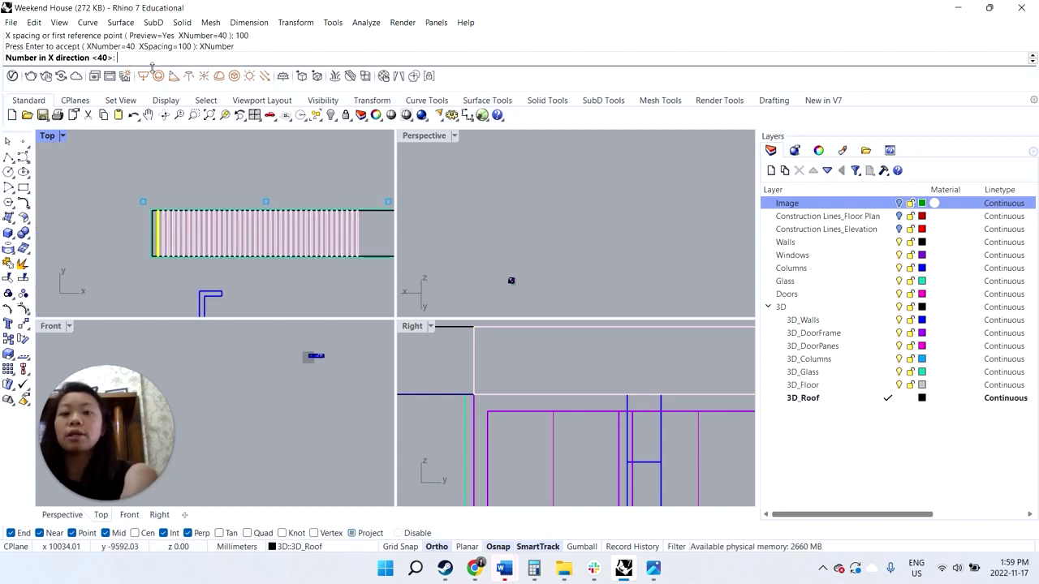
{"action": "type", "text": "48"}
{"action": "key", "text": "Return"}
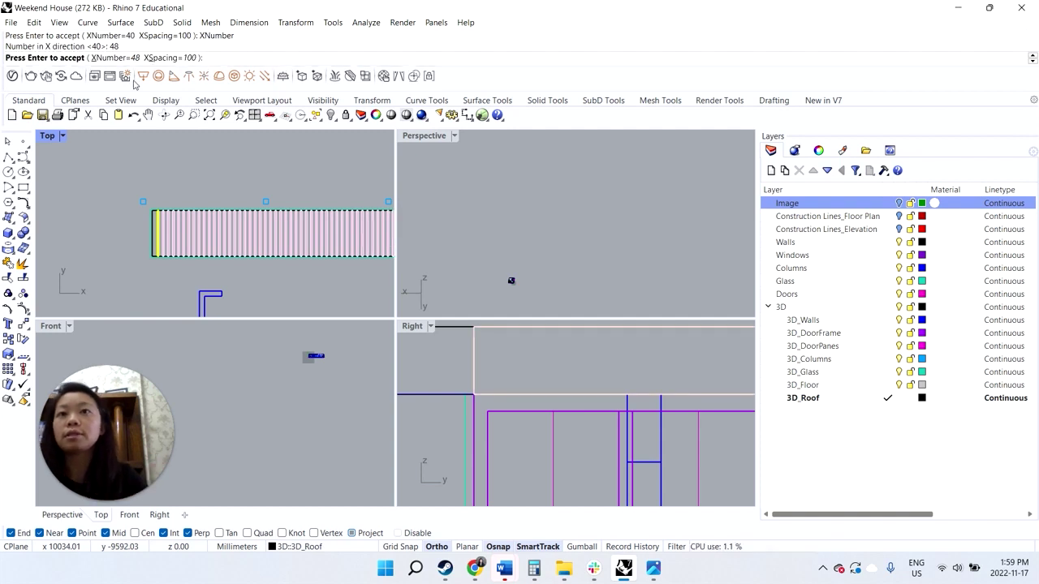
{"action": "scroll", "coordinate": [158, 167], "scroll_direction": "down", "scroll_amount": 2}
{"action": "left_click", "coordinate": [128, 58]}
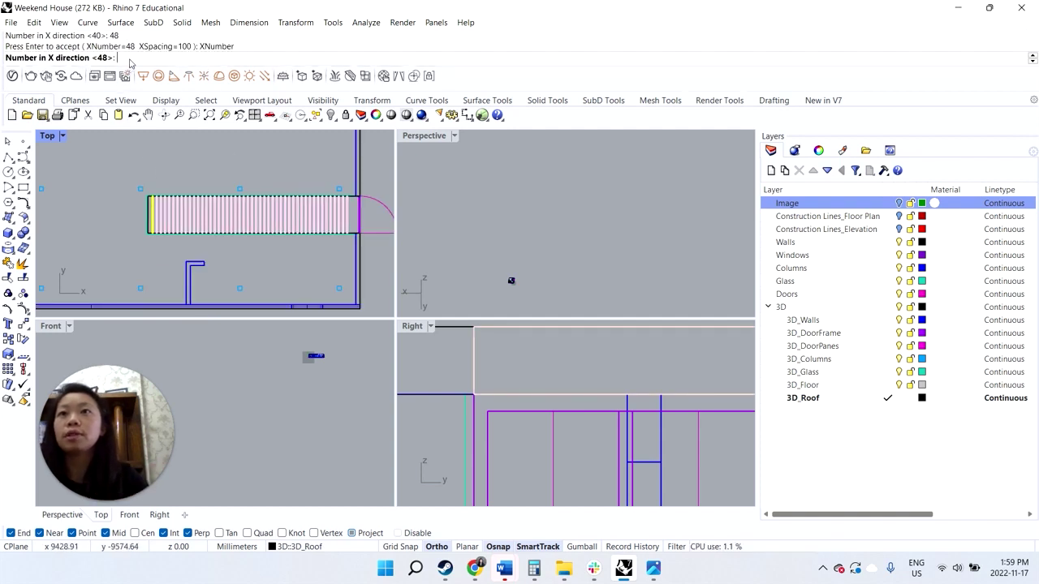
{"action": "type", "text": "52"}
{"action": "key", "text": "Return"}
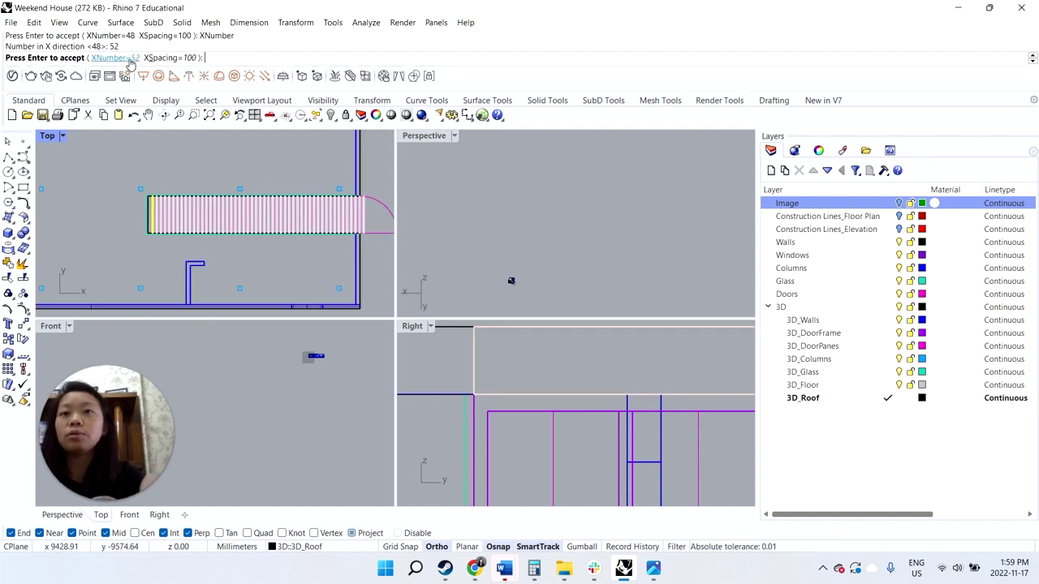
{"action": "key", "text": "Return"}
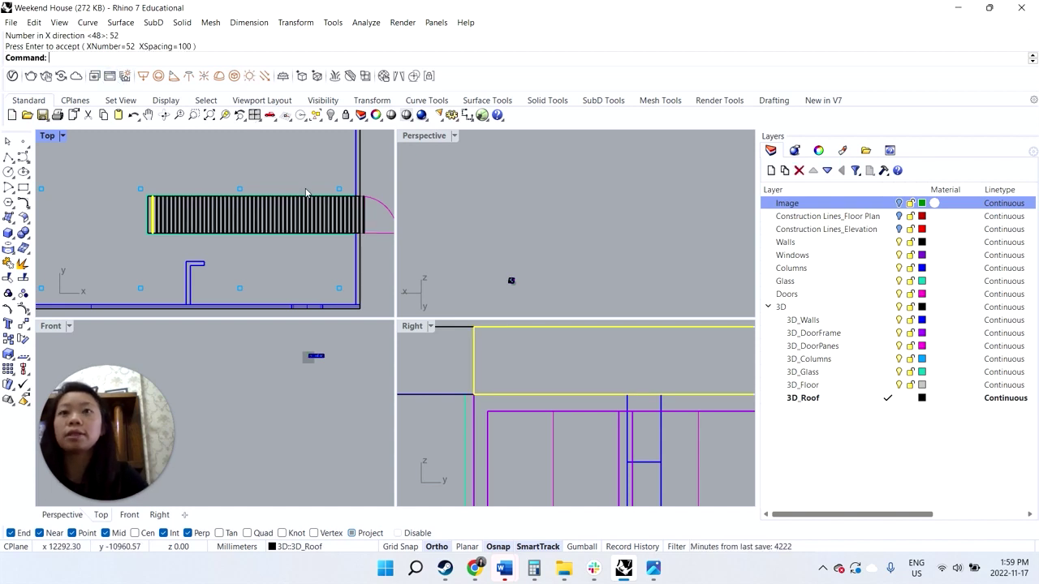
- Delete the surplus last slat that sits beyond the outer wall at the door end of the narrow opening
{"action": "scroll", "coordinate": [355, 232], "scroll_direction": "up", "scroll_amount": 2}
{"action": "key", "text": "Escape"}
{"action": "left_click", "coordinate": [365, 219]}
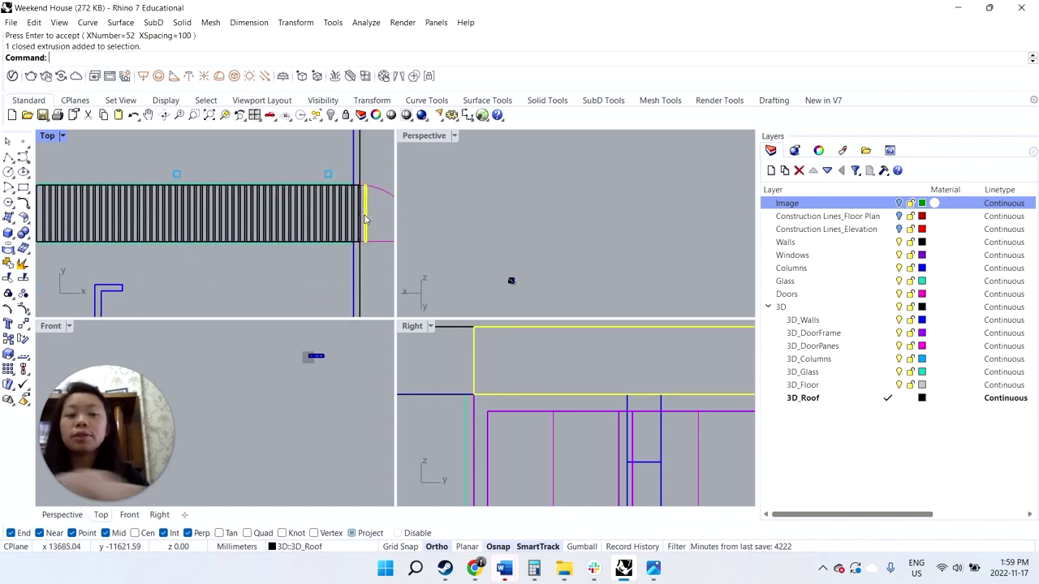
{"action": "key", "text": "Delete"}
{"action": "scroll", "coordinate": [364, 219], "scroll_direction": "down", "scroll_amount": 2}
{"action": "scroll", "coordinate": [149, 231], "scroll_direction": "up", "scroll_amount": 3}
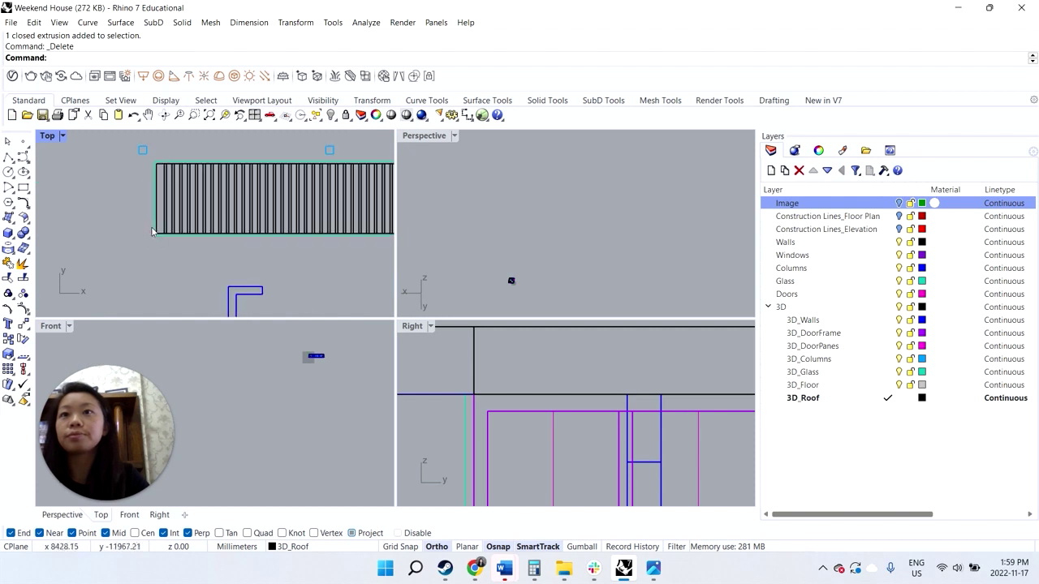
{"action": "scroll", "coordinate": [156, 231], "scroll_direction": "down", "scroll_amount": 3}
{"action": "scroll", "coordinate": [323, 227], "scroll_direction": "up", "scroll_amount": 4}
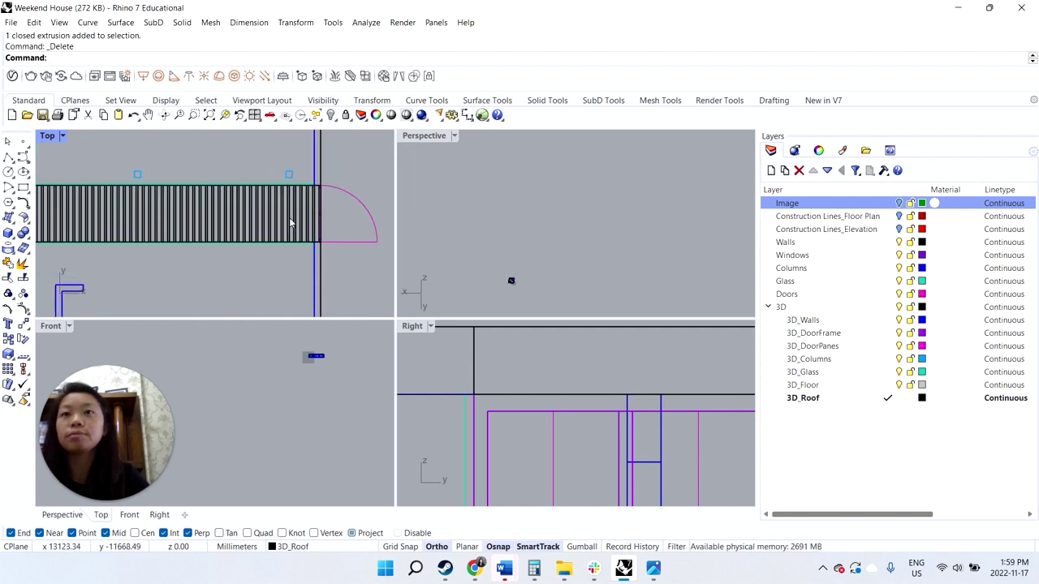
{"action": "scroll", "coordinate": [322, 225], "scroll_direction": "down", "scroll_amount": 3}
- Start a polyline in the plan view along the large opening's inner edge, from its lower corner to its upper corner
{"action": "scroll", "coordinate": [554, 362], "scroll_direction": "down", "scroll_amount": 4}
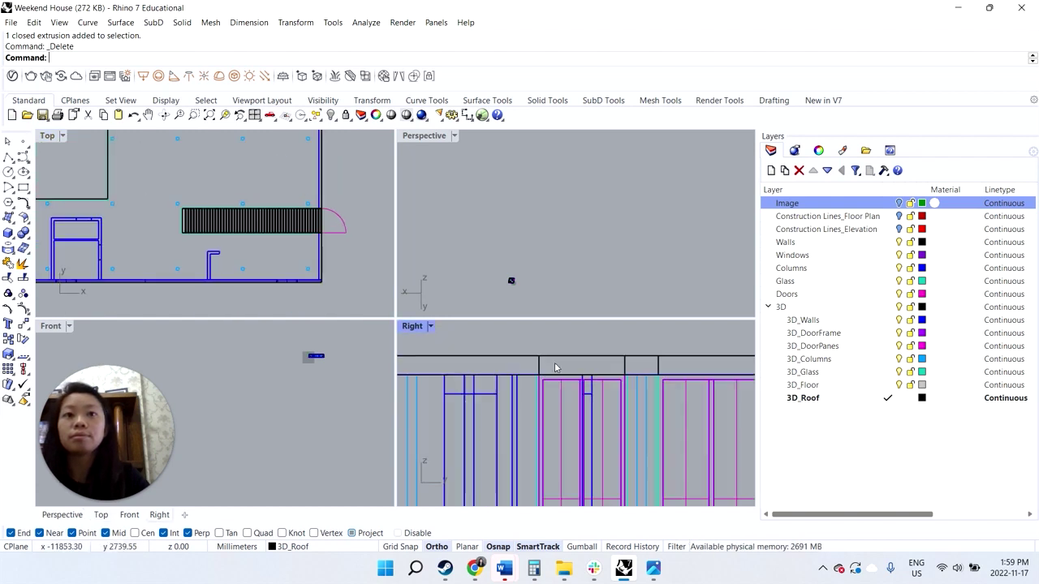
{"action": "scroll", "coordinate": [211, 232], "scroll_direction": "up", "scroll_amount": 4}
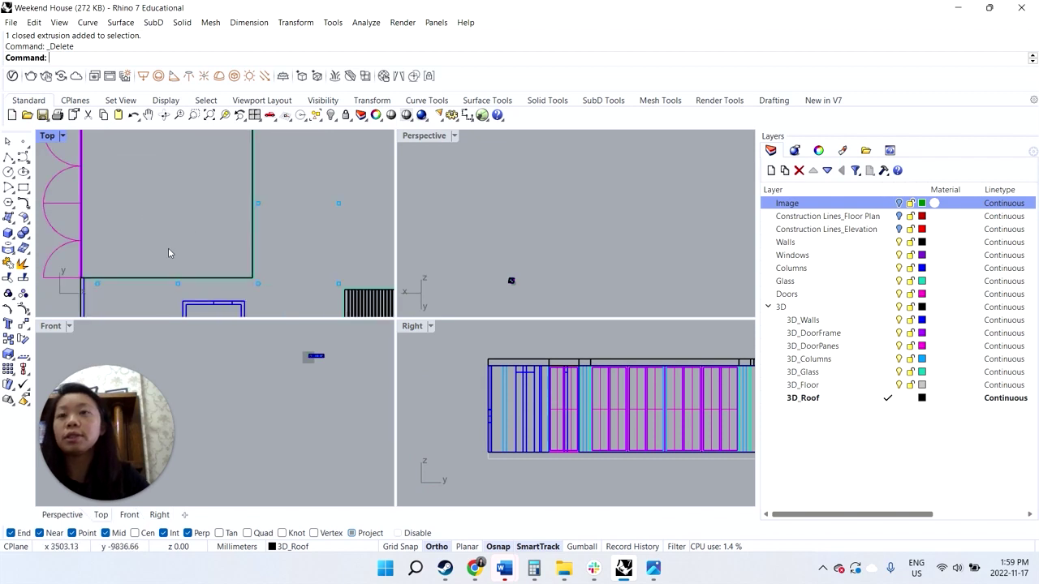
{"action": "left_click", "coordinate": [7, 157]}
{"action": "scroll", "coordinate": [253, 283], "scroll_direction": "up", "scroll_amount": 2}
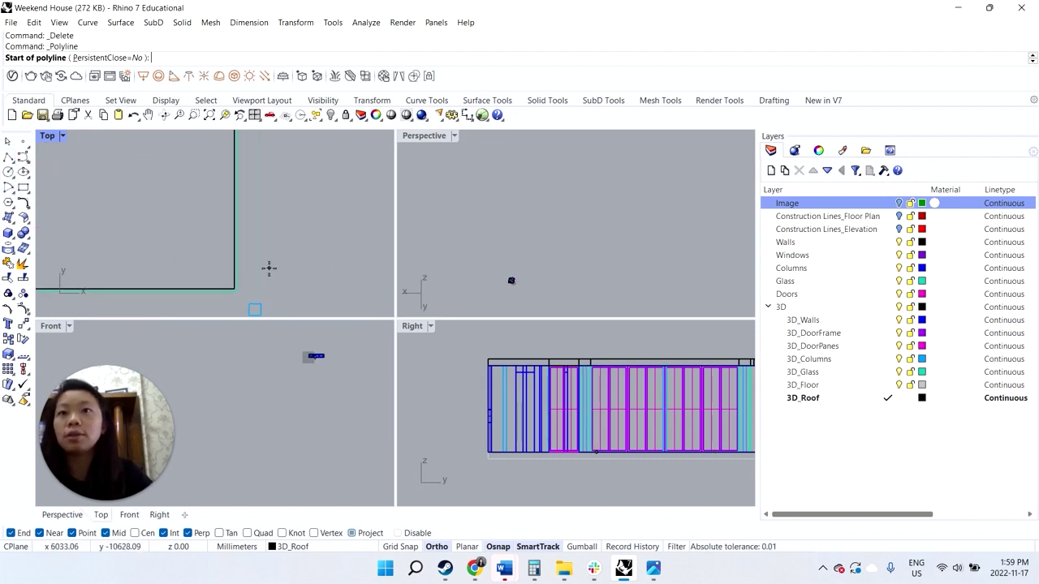
{"action": "left_click", "coordinate": [234, 283]}
{"action": "scroll", "coordinate": [232, 255], "scroll_direction": "down", "scroll_amount": 3}
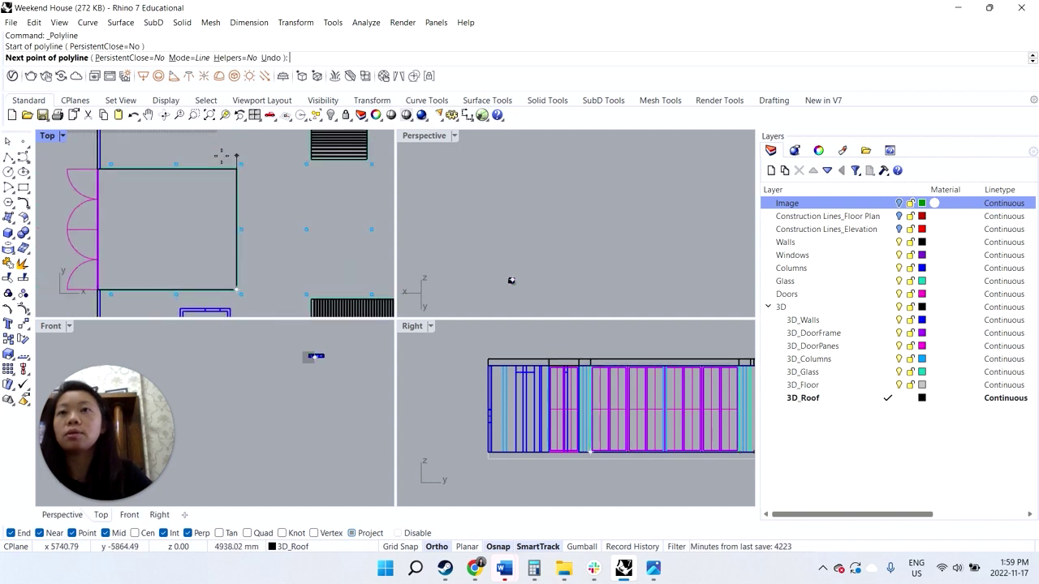
{"action": "scroll", "coordinate": [253, 193], "scroll_direction": "up", "scroll_amount": 3}
{"action": "left_click", "coordinate": [252, 192]}
- Continue the polyline 30 mm into the large opening and back down its length, closing the slat outline at the lower corner
{"action": "scroll", "coordinate": [237, 203], "scroll_direction": "up", "scroll_amount": 1}
{"action": "type", "text": "3"}
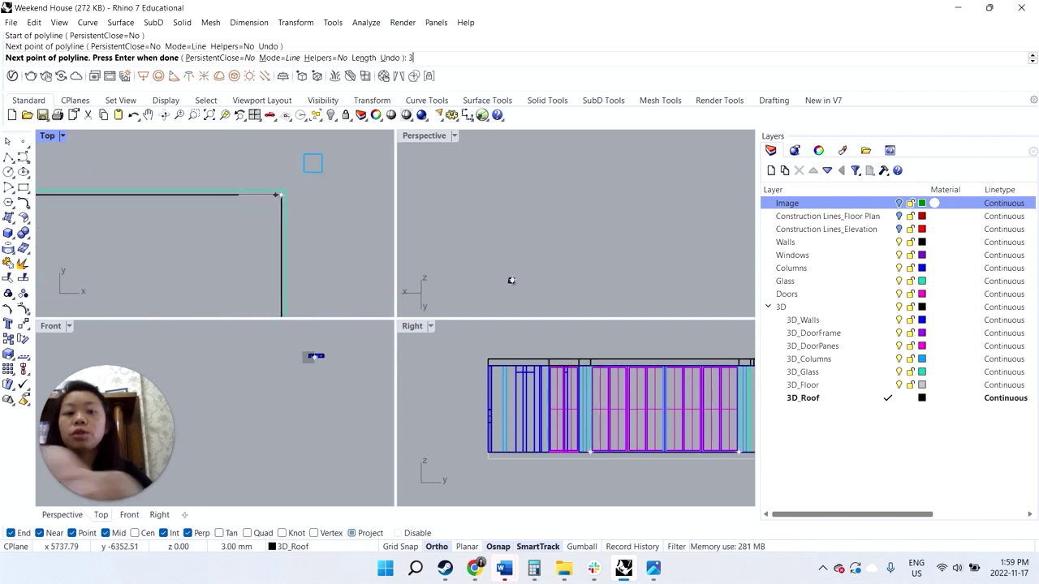
{"action": "type", "text": "0"}
{"action": "key", "text": "Return"}
{"action": "left_click", "coordinate": [246, 209]}
{"action": "scroll", "coordinate": [248, 213], "scroll_direction": "down", "scroll_amount": 5}
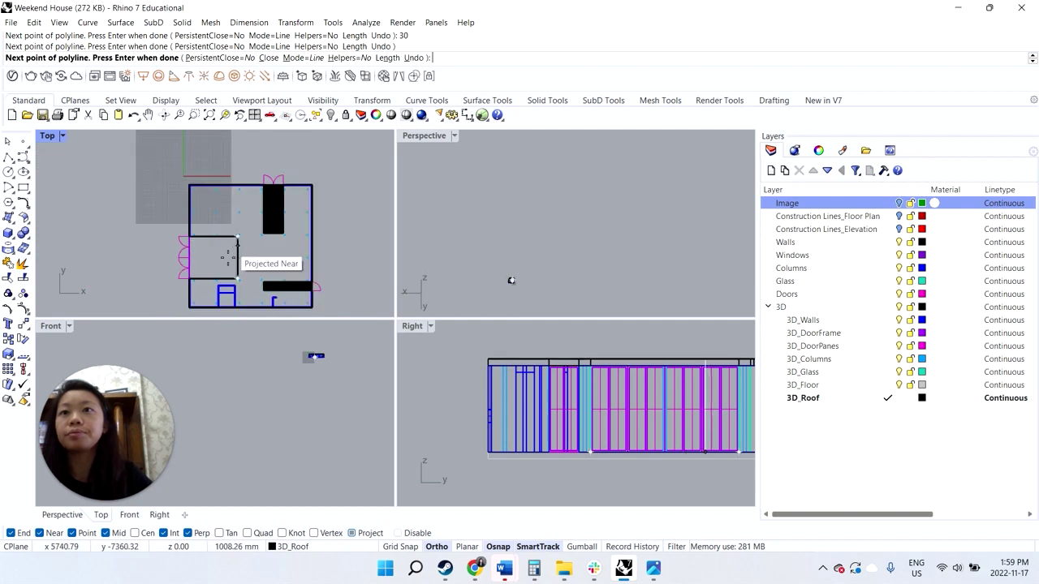
{"action": "scroll", "coordinate": [228, 258], "scroll_direction": "up", "scroll_amount": 6}
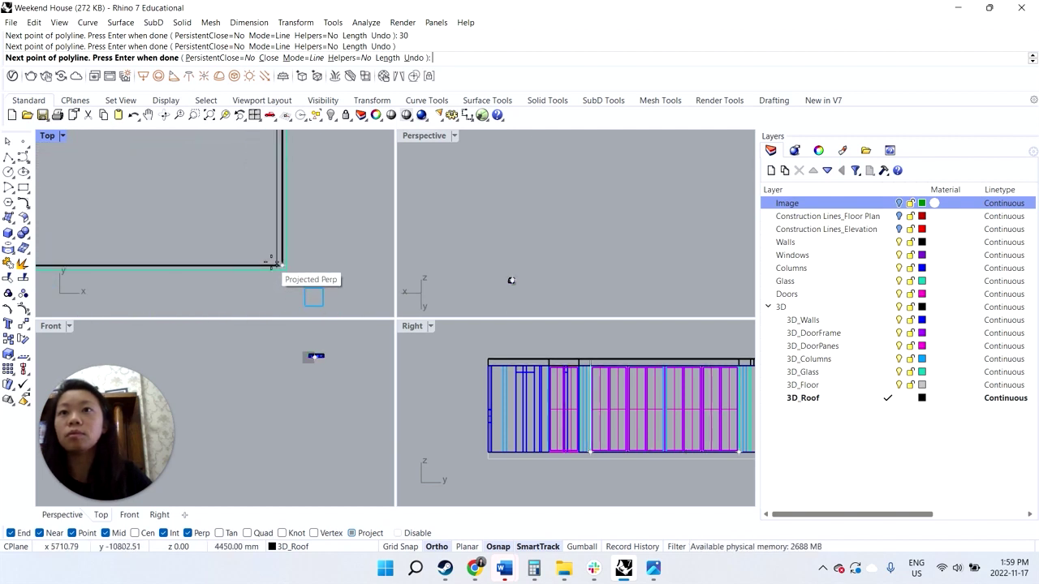
{"action": "right_click", "coordinate": [277, 262]}
{"action": "right_click", "coordinate": [277, 256]}
{"action": "left_click", "coordinate": [276, 254]}
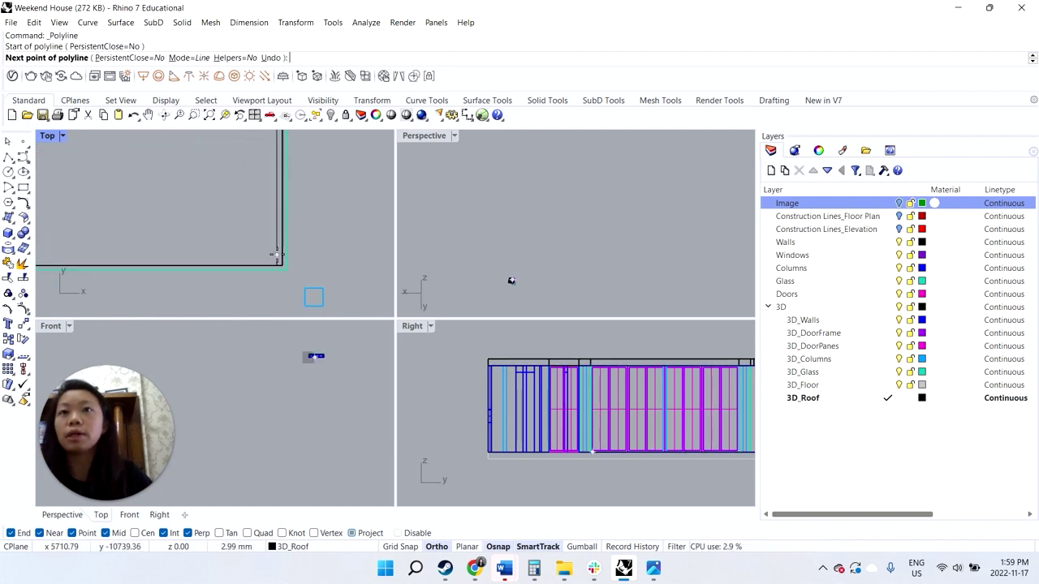
{"action": "right_click", "coordinate": [278, 257]}
- Move the large opening's slat outline vertically from floor level to the underside of the roof slab in the side elevation
{"action": "left_click", "coordinate": [279, 261]}
{"action": "scroll", "coordinate": [487, 389], "scroll_direction": "down", "scroll_amount": 12}
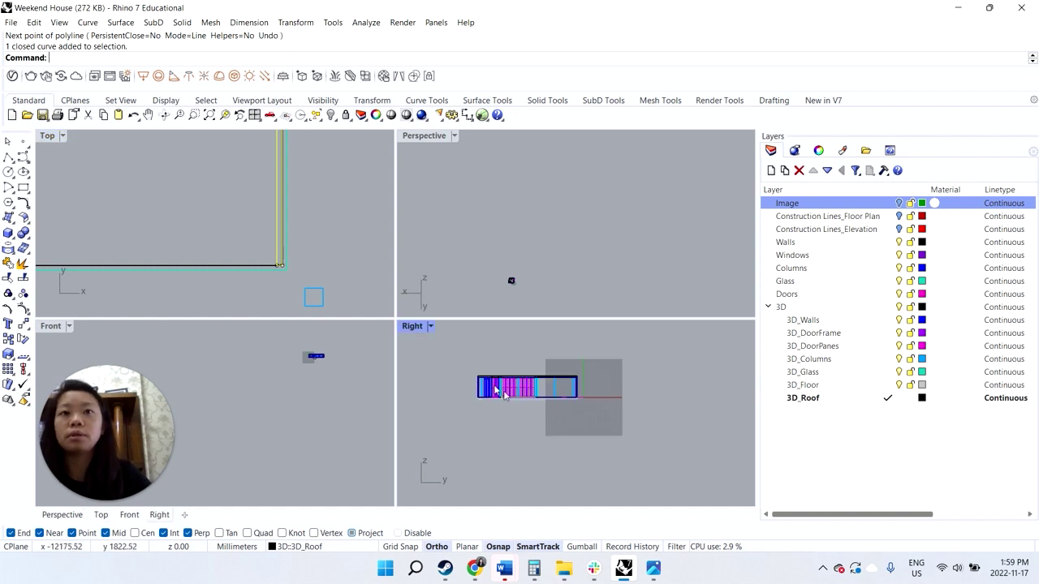
{"action": "scroll", "coordinate": [549, 393], "scroll_direction": "up", "scroll_amount": 6}
{"action": "type", "text": "Move"}
{"action": "key", "text": "Return"}
{"action": "scroll", "coordinate": [551, 390], "scroll_direction": "up", "scroll_amount": 8}
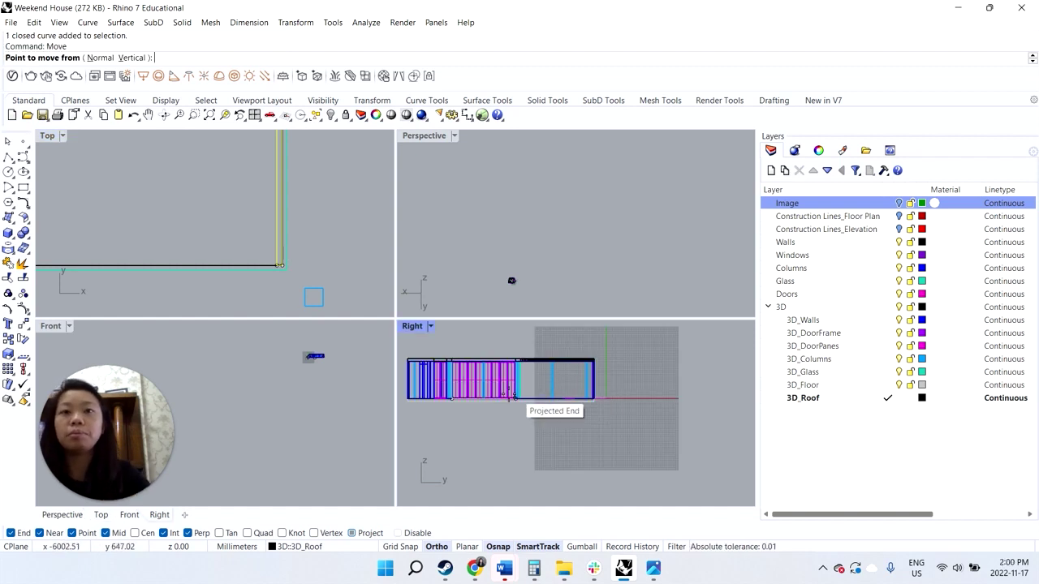
{"action": "left_click", "coordinate": [479, 424]}
{"action": "scroll", "coordinate": [478, 390], "scroll_direction": "up", "scroll_amount": 5}
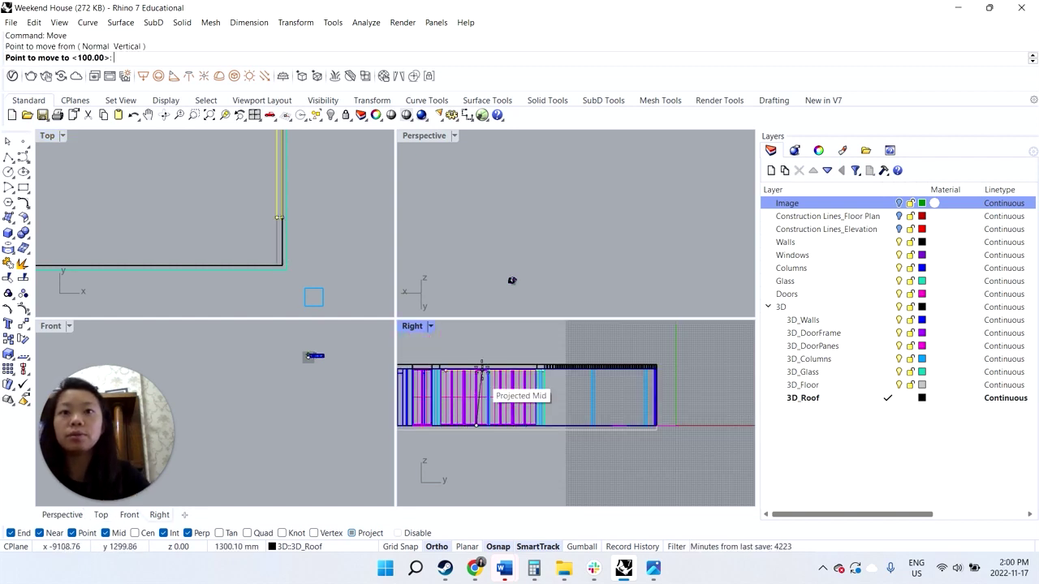
{"action": "left_click", "coordinate": [471, 395]}
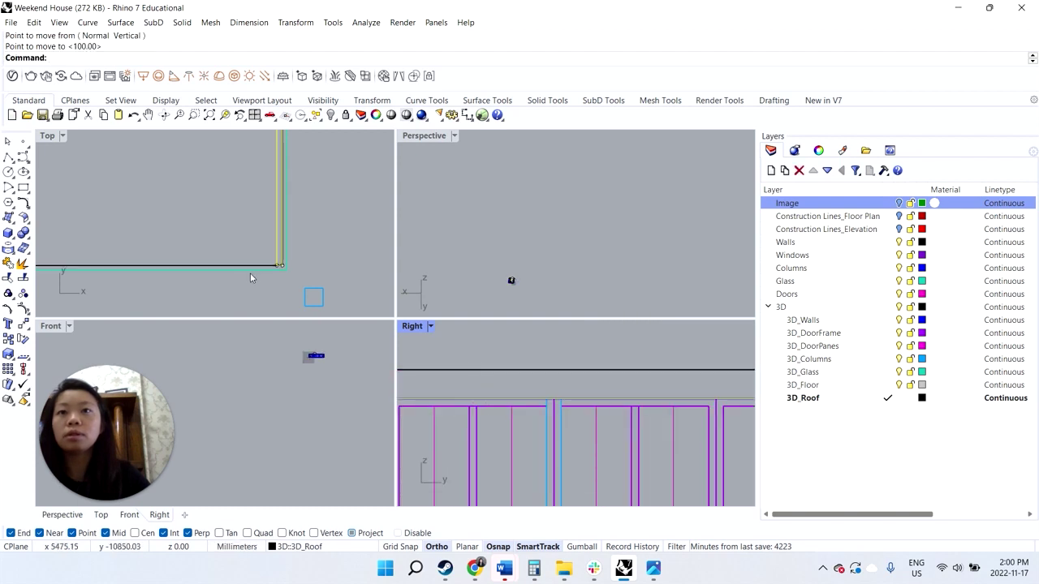
- Extrude the large opening's slat outline as a solid up to the top of the roof slab and delete the leftover base curve
{"action": "type", "text": "ExtrudeCrv"}
{"action": "key", "text": "Return"}
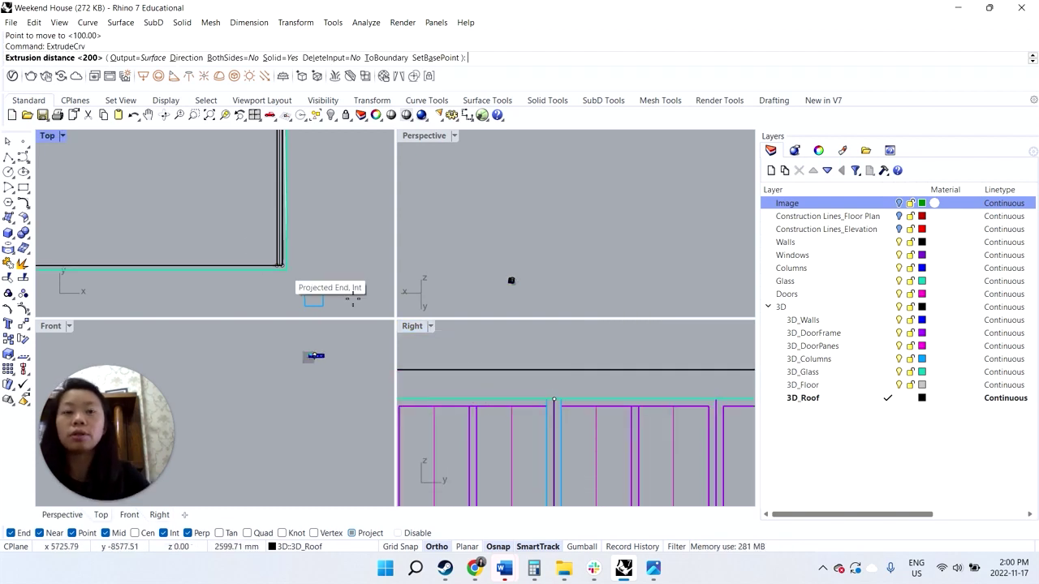
{"action": "left_click", "coordinate": [560, 368]}
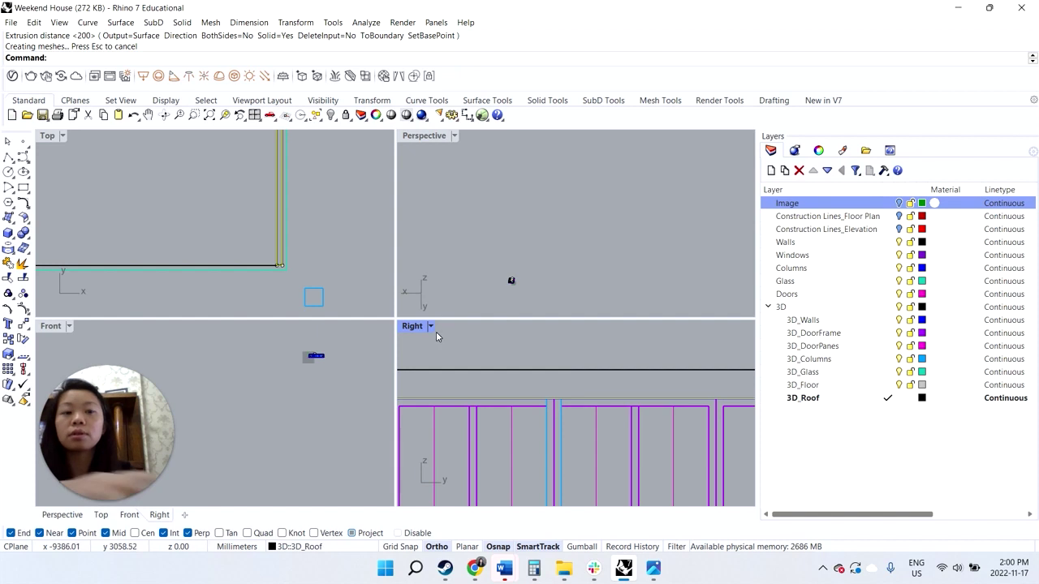
{"action": "key", "text": "Delete"}
- Move the large opening's solid slat 100 mm away from the inner edge, using its lower outer corner as base point
{"action": "left_click", "coordinate": [274, 245]}
{"action": "type", "text": "move"}
{"action": "key", "text": "Return"}
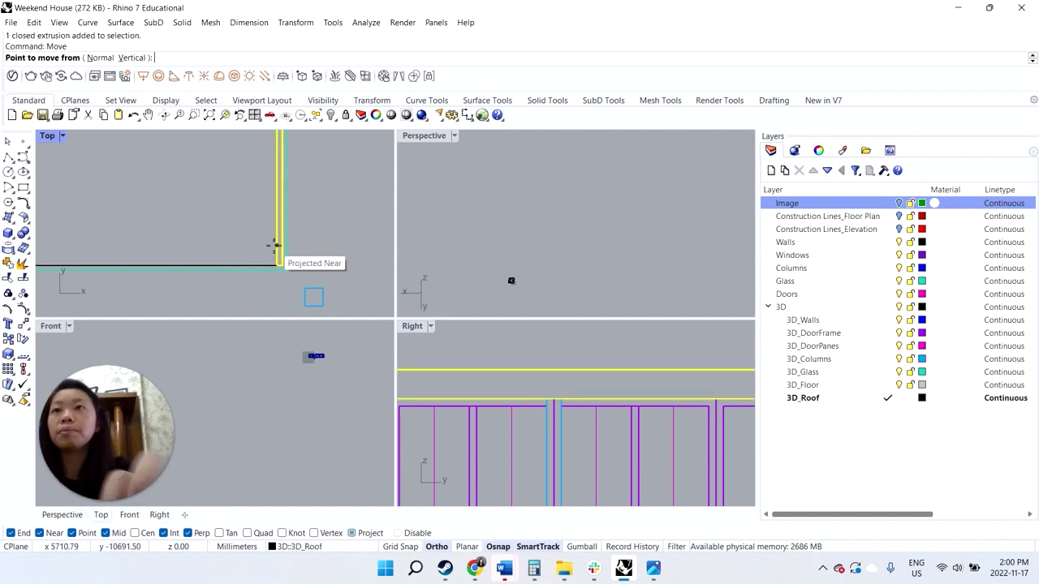
{"action": "scroll", "coordinate": [278, 257], "scroll_direction": "up", "scroll_amount": 2}
{"action": "left_click", "coordinate": [274, 281]}
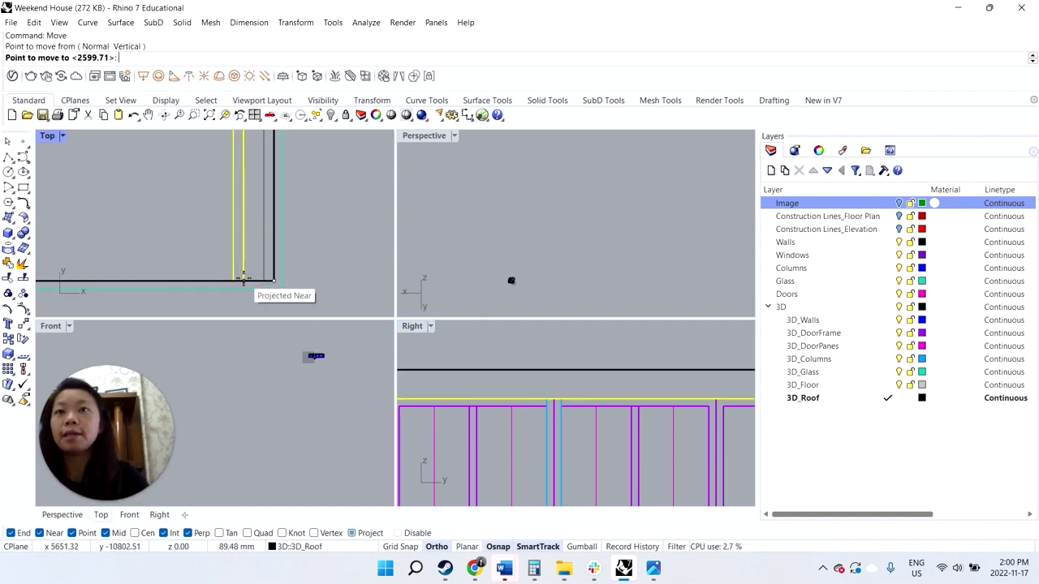
{"action": "type", "text": "100"}
{"action": "key", "text": "Return"}
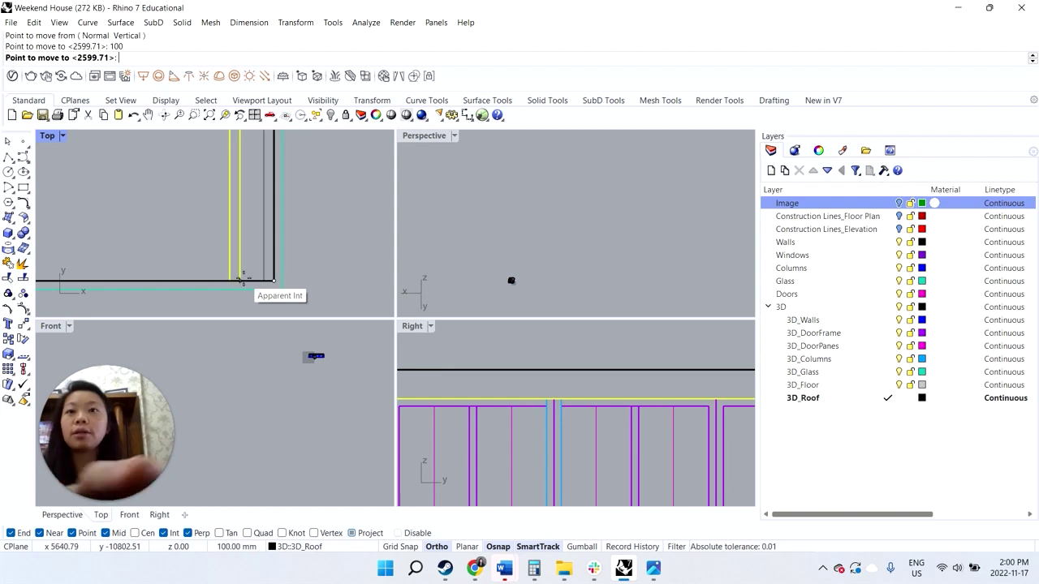
{"action": "left_click", "coordinate": [243, 282]}
- Array the large opening's slat as 40 copies in X and 1 in Y across the opening, with -130 mm spacing
{"action": "scroll", "coordinate": [238, 249], "scroll_direction": "down", "scroll_amount": 3}
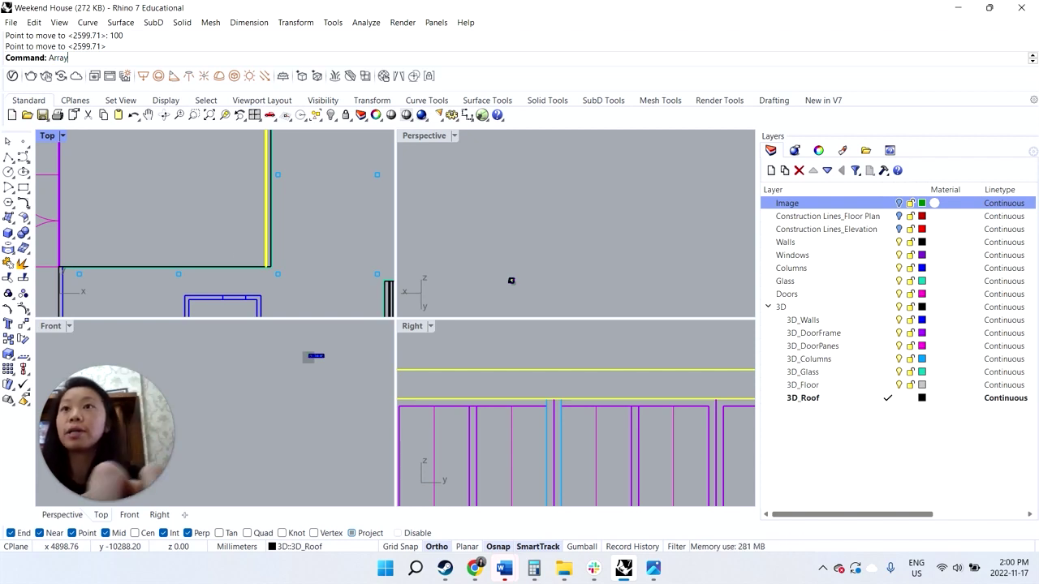
{"action": "key", "text": "Return"}
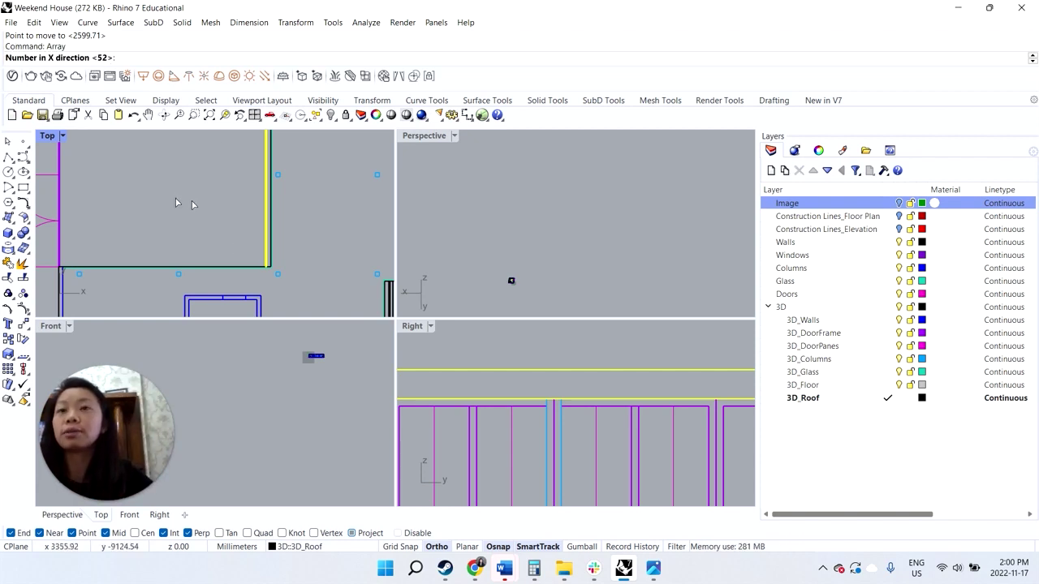
{"action": "key", "text": "Return"}
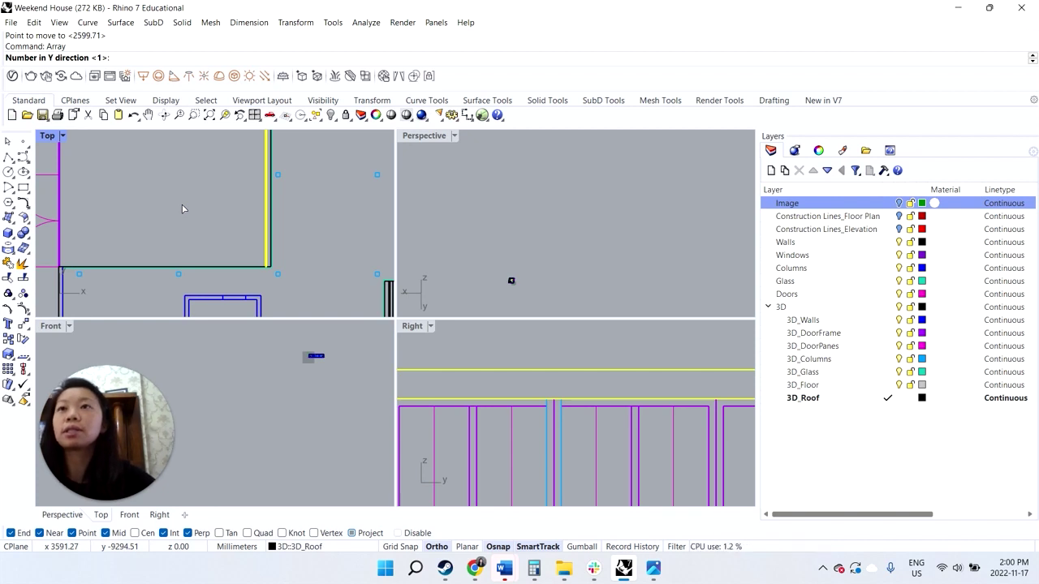
{"action": "key", "text": "Return"}
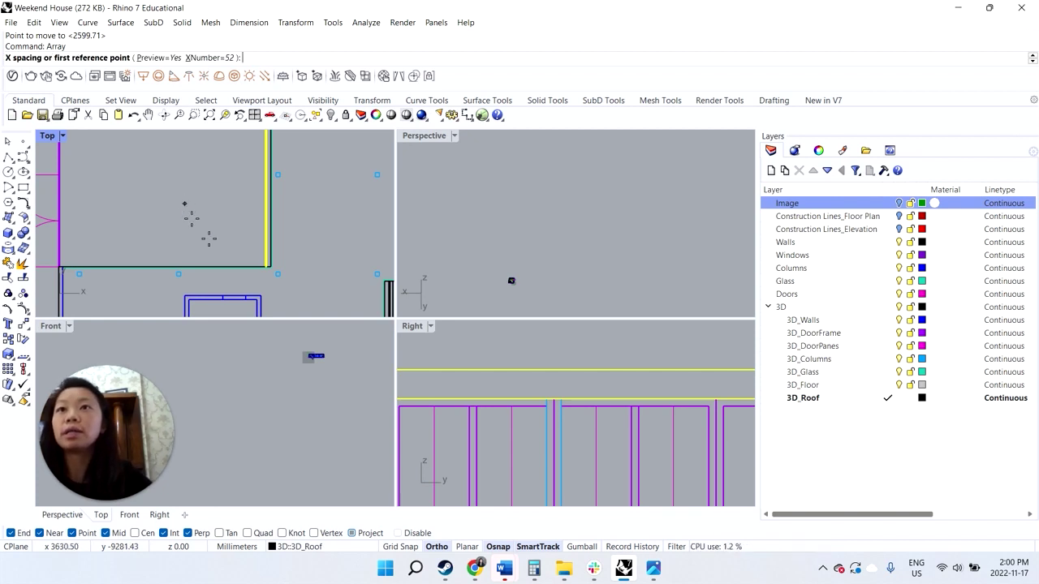
{"action": "left_click", "coordinate": [258, 267]}
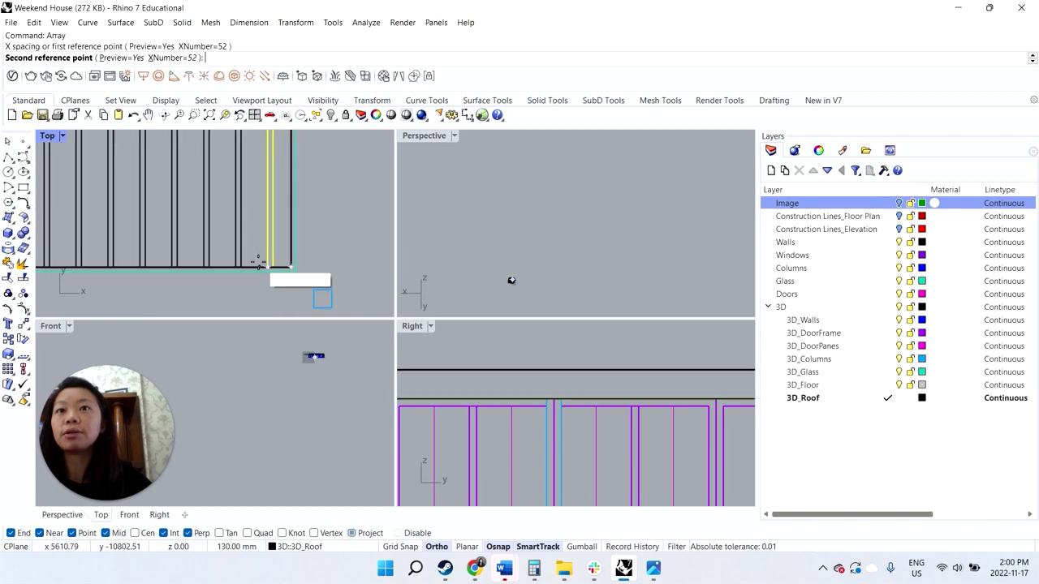
{"action": "left_click", "coordinate": [316, 242]}
{"action": "scroll", "coordinate": [313, 239], "scroll_direction": "down", "scroll_amount": 8}
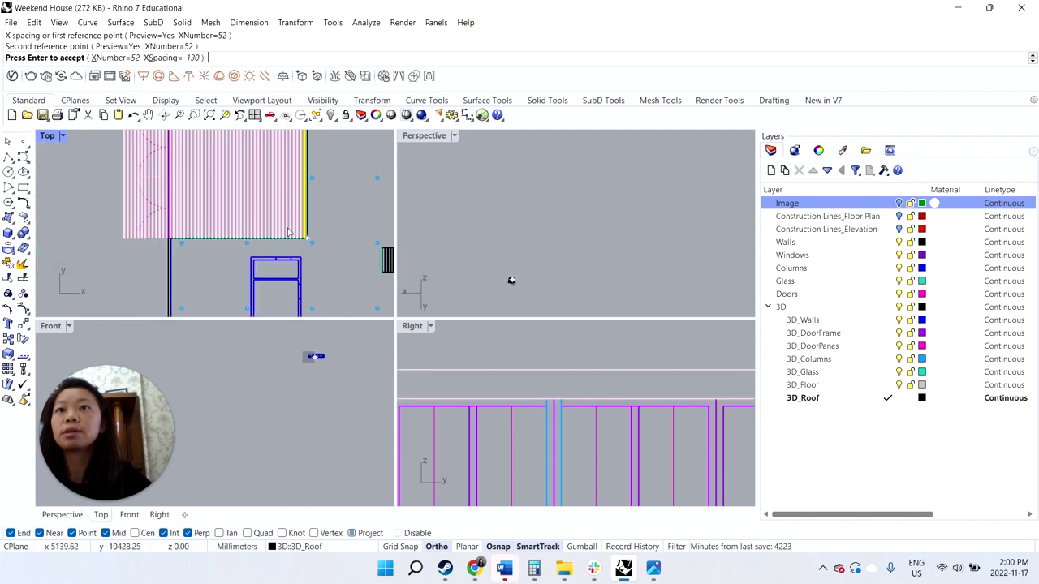
{"action": "left_click", "coordinate": [129, 58]}
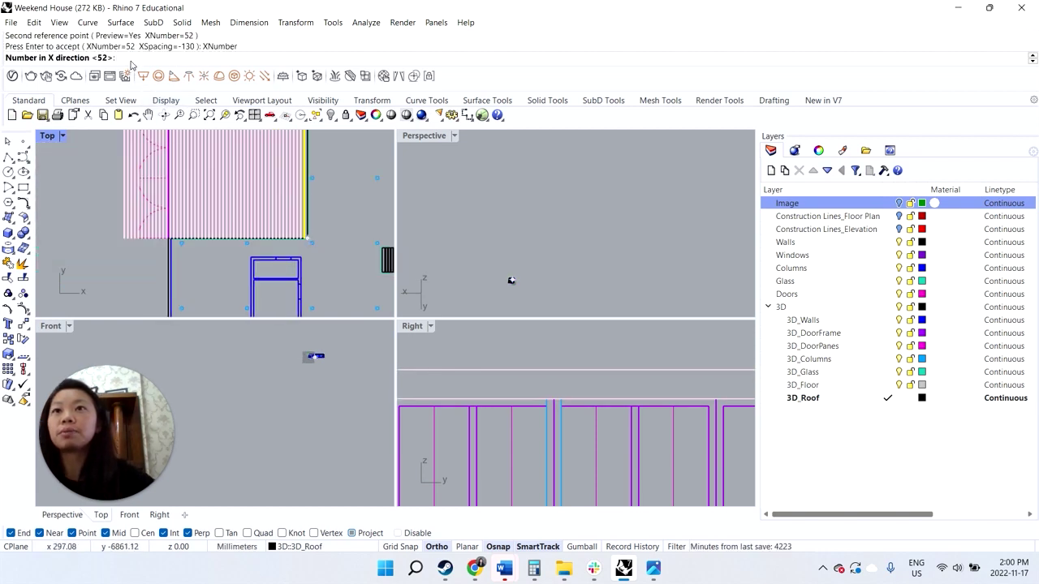
{"action": "key", "text": "Return"}
{"action": "key", "text": "Return"}
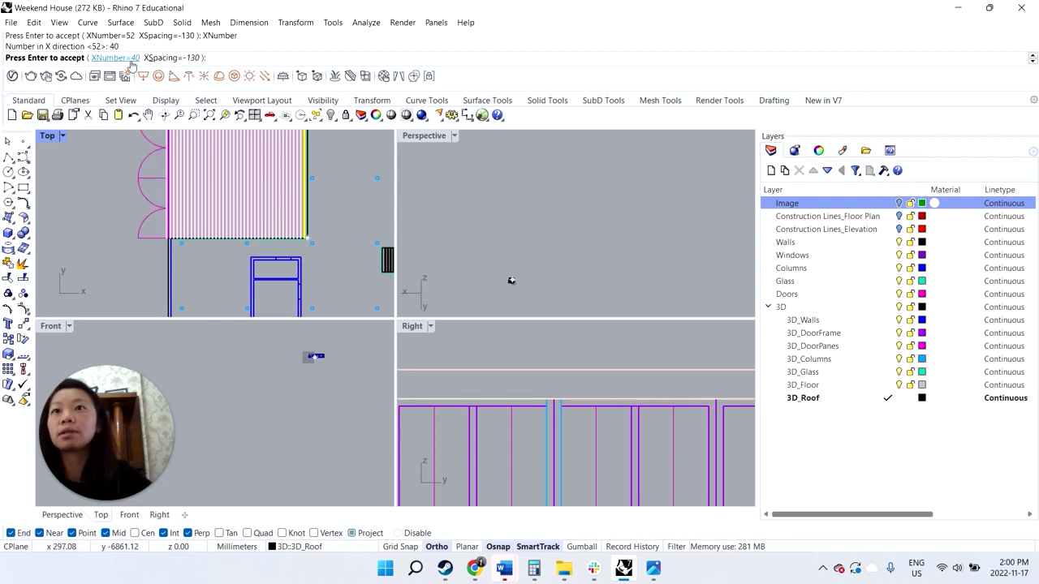
- Delete the surplus arrayed slat that lies beyond the door side of the large opening
{"action": "left_click", "coordinate": [180, 251]}
{"action": "scroll", "coordinate": [173, 232], "scroll_direction": "up", "scroll_amount": 8}
{"action": "left_click", "coordinate": [163, 238]}
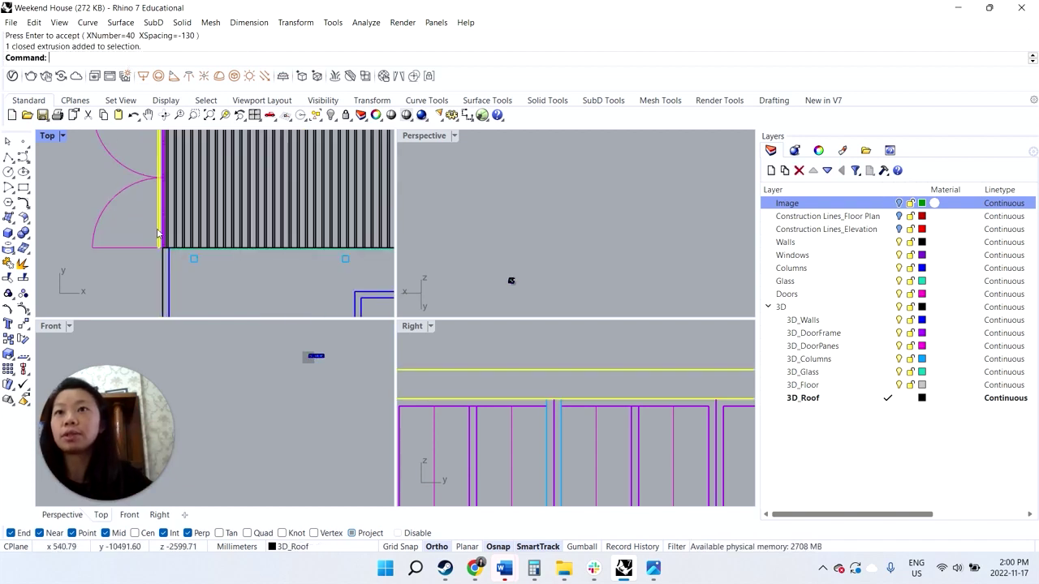
{"action": "key", "text": "Delete"}
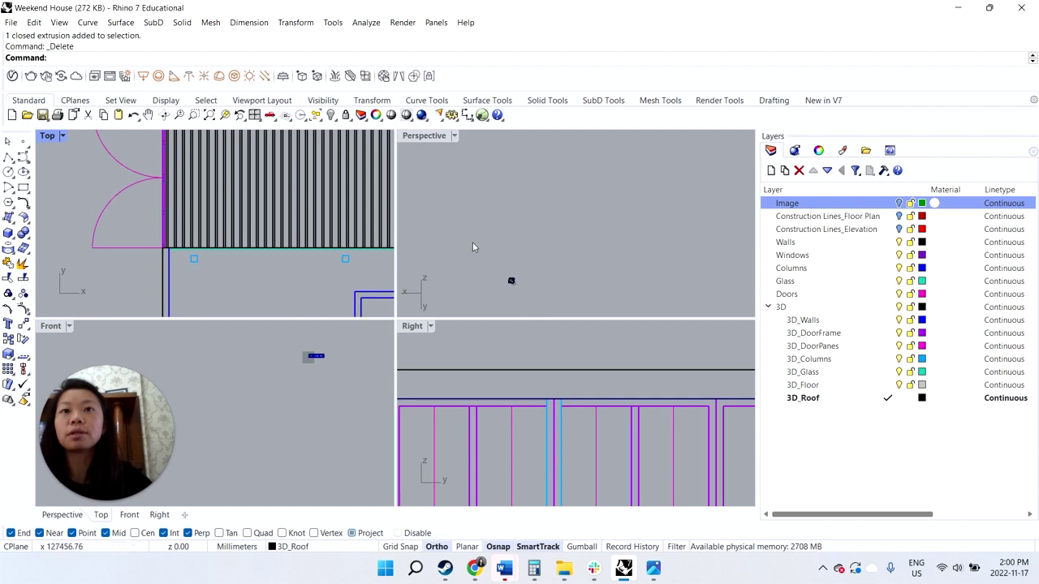
- Make 3D_Floor the current layer and hide the 3D_Roof layer
{"action": "scroll", "coordinate": [501, 287], "scroll_direction": "up", "scroll_amount": 6}
{"action": "scroll", "coordinate": [572, 228], "scroll_direction": "down", "scroll_amount": 2}
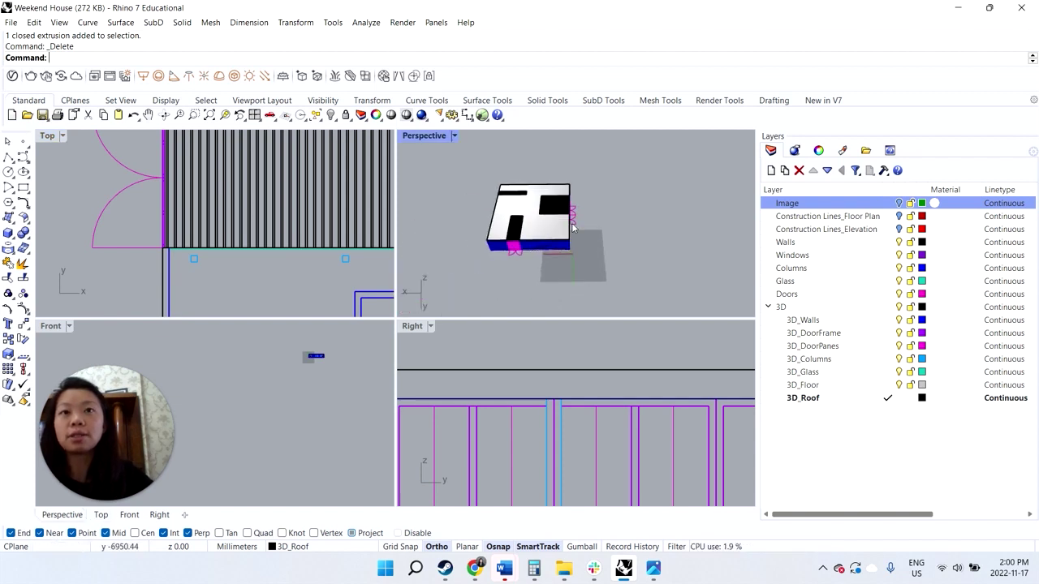
{"action": "scroll", "coordinate": [562, 226], "scroll_direction": "up", "scroll_amount": 7}
{"action": "scroll", "coordinate": [563, 226], "scroll_direction": "down", "scroll_amount": 3}
{"action": "right_click_drag", "start_coordinate": [568, 238], "coordinate": [592, 219]}
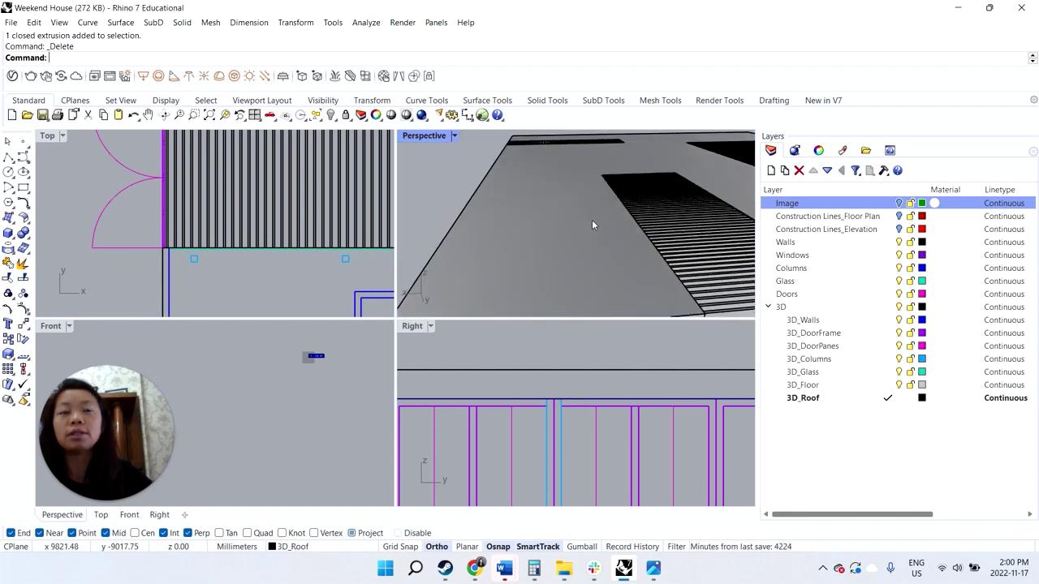
{"action": "scroll", "coordinate": [593, 256], "scroll_direction": "down", "scroll_amount": 5}
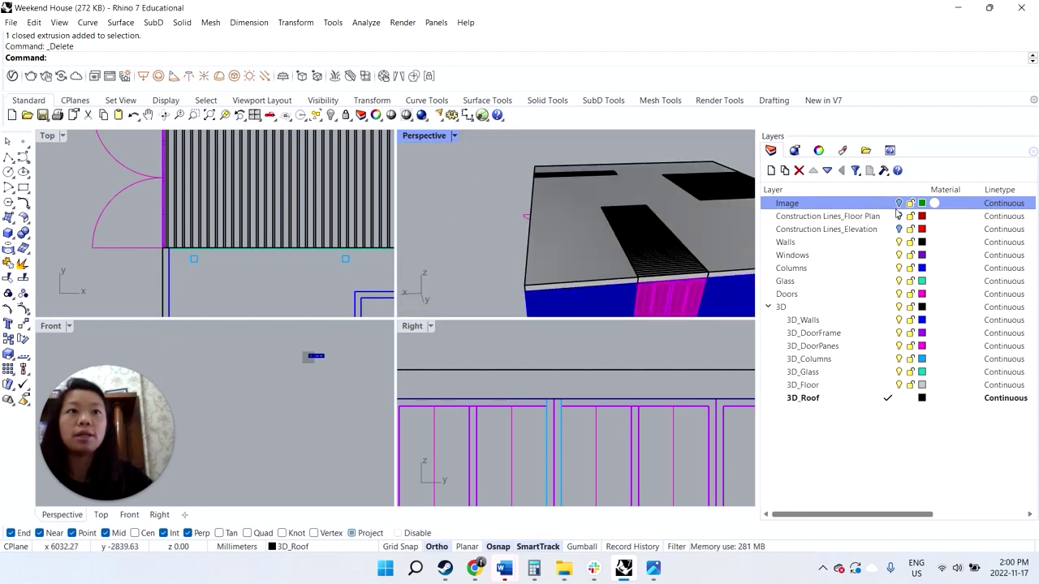
{"action": "left_click", "coordinate": [888, 385]}
{"action": "left_click", "coordinate": [899, 397]}
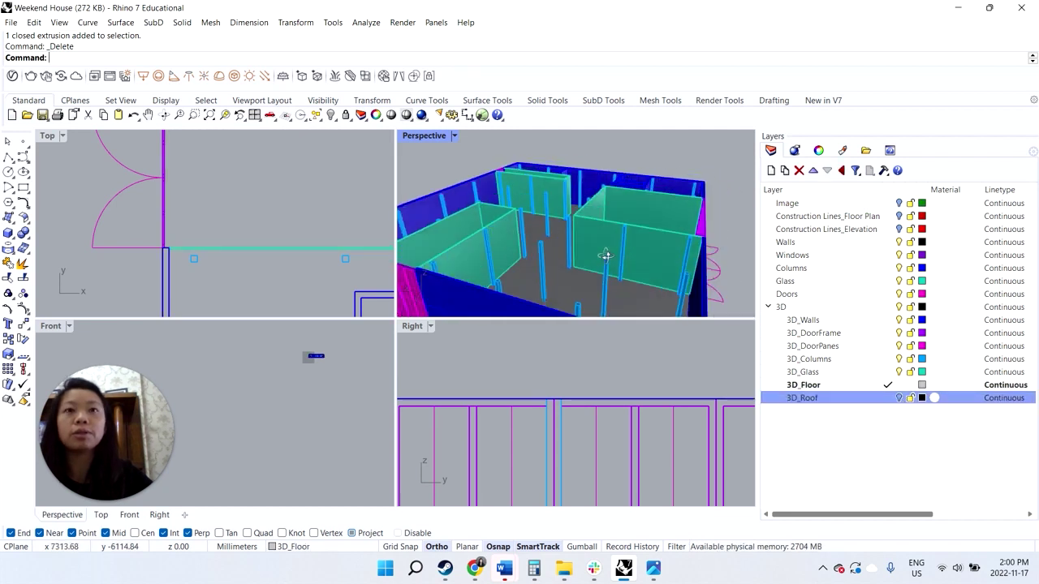
- Maximize the perspective view and examine the house's walls, window openings, doors and glass courtyards from all sides
{"action": "mouse_move", "coordinate": [606, 256]}
{"action": "right_mouse_down"}
{"action": "mouse_move", "coordinate": [568, 267]}
{"action": "mouse_move", "coordinate": [611, 252]}
{"action": "right_mouse_up"}
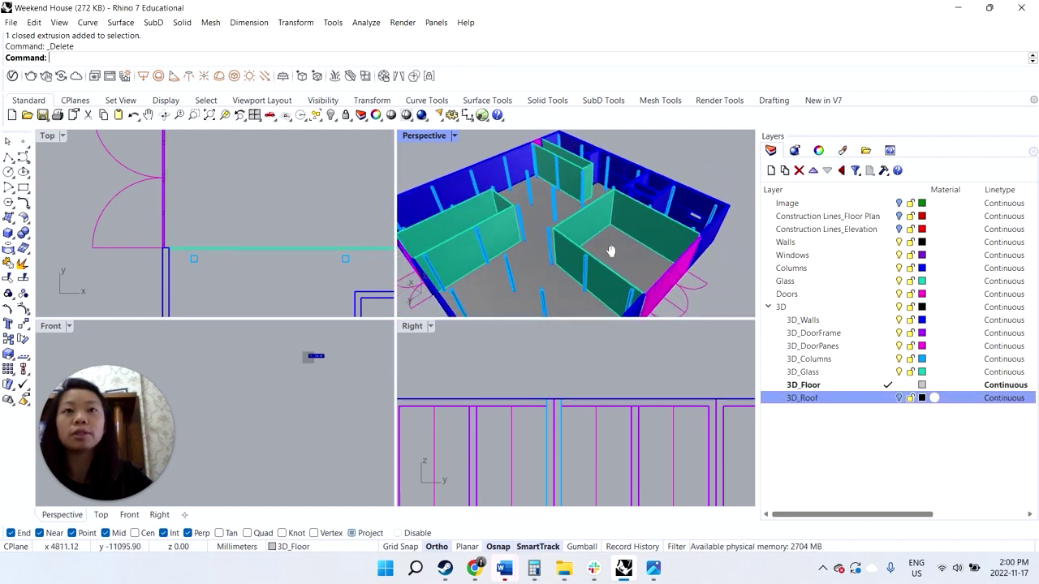
{"action": "double_click", "coordinate": [424, 136]}
{"action": "scroll", "coordinate": [457, 278], "scroll_direction": "down", "scroll_amount": 5}
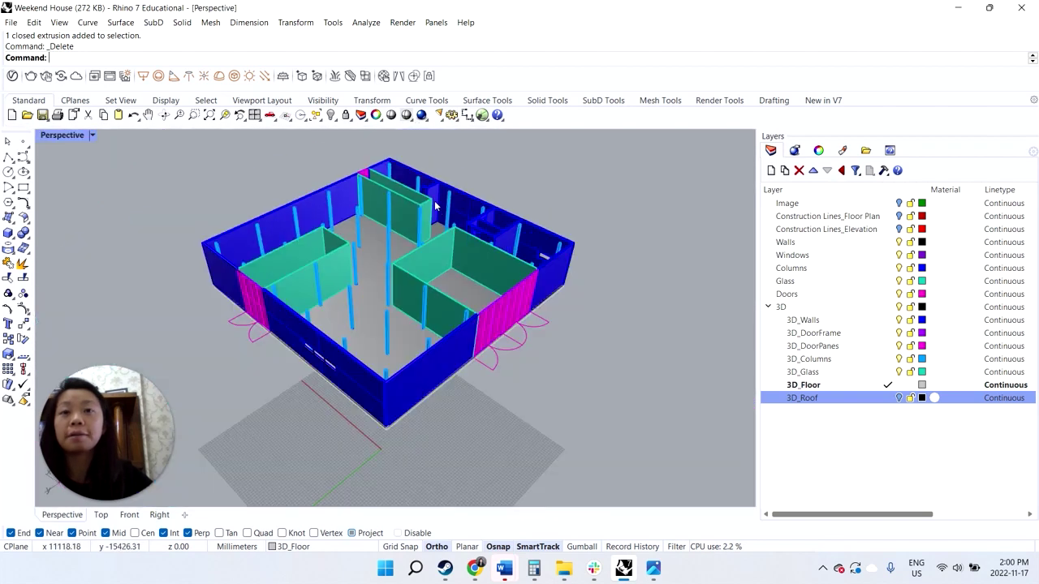
{"action": "right_click_drag", "start_coordinate": [457, 277], "coordinate": [322, 275]}
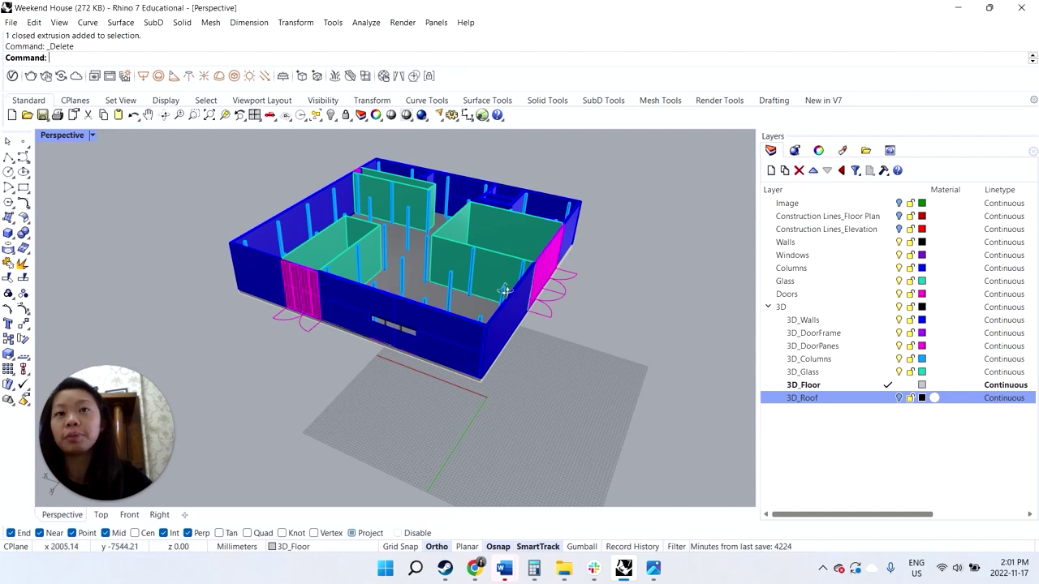
{"action": "right_click_drag", "start_coordinate": [504, 289], "coordinate": [317, 302]}
{"action": "scroll", "coordinate": [292, 305], "scroll_direction": "up", "scroll_amount": 5}
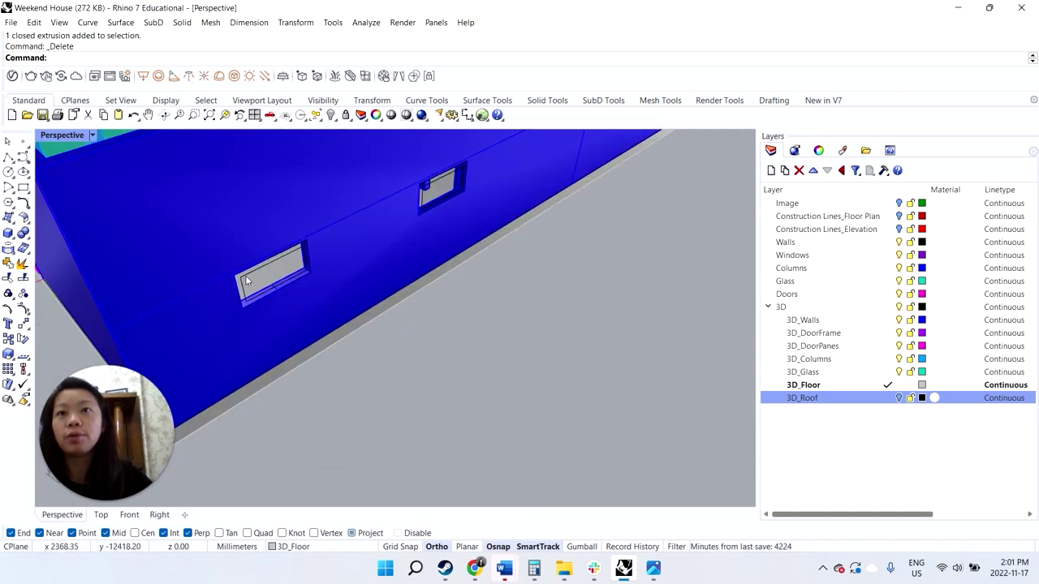
{"action": "scroll", "coordinate": [305, 261], "scroll_direction": "down", "scroll_amount": 5}
{"action": "scroll", "coordinate": [397, 203], "scroll_direction": "up", "scroll_amount": 5}
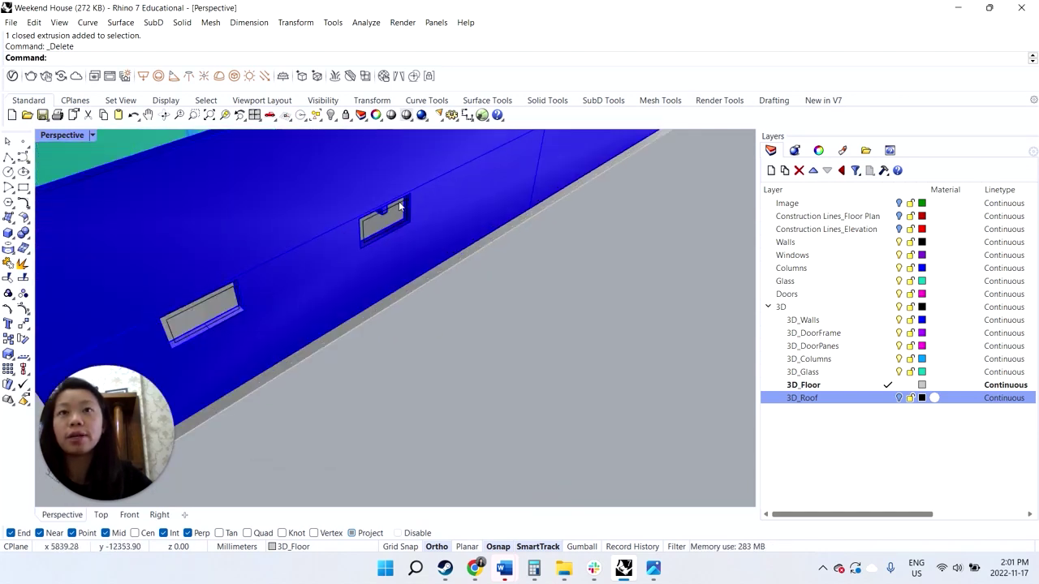
{"action": "scroll", "coordinate": [480, 320], "scroll_direction": "down", "scroll_amount": 5}
{"action": "right_click_drag", "start_coordinate": [479, 320], "coordinate": [456, 273]}
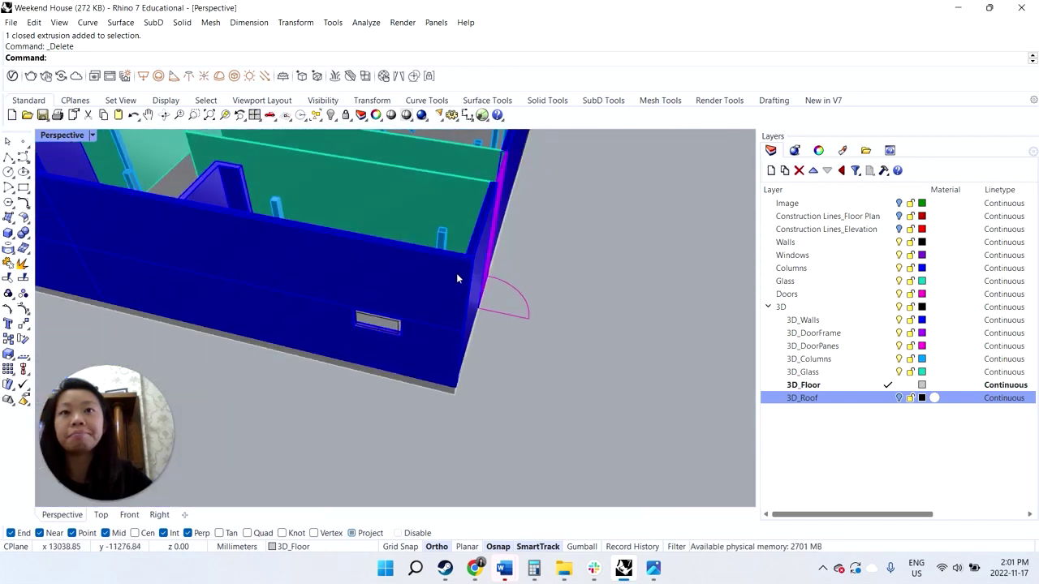
{"action": "scroll", "coordinate": [510, 329], "scroll_direction": "up", "scroll_amount": 3}
{"action": "right_click_drag", "start_coordinate": [522, 297], "coordinate": [571, 299]}
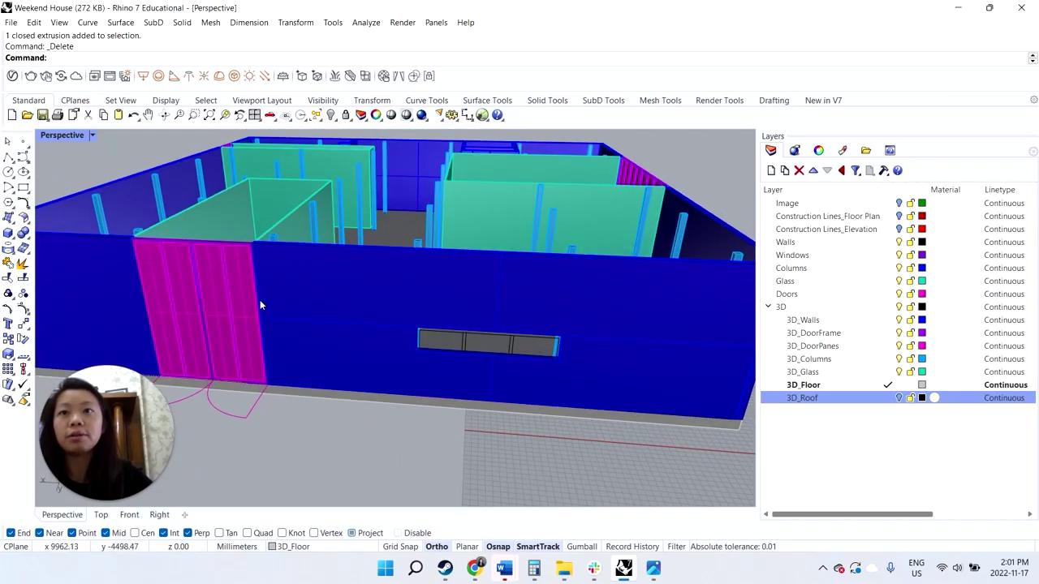
{"action": "right_click_drag", "start_coordinate": [425, 315], "coordinate": [479, 341]}
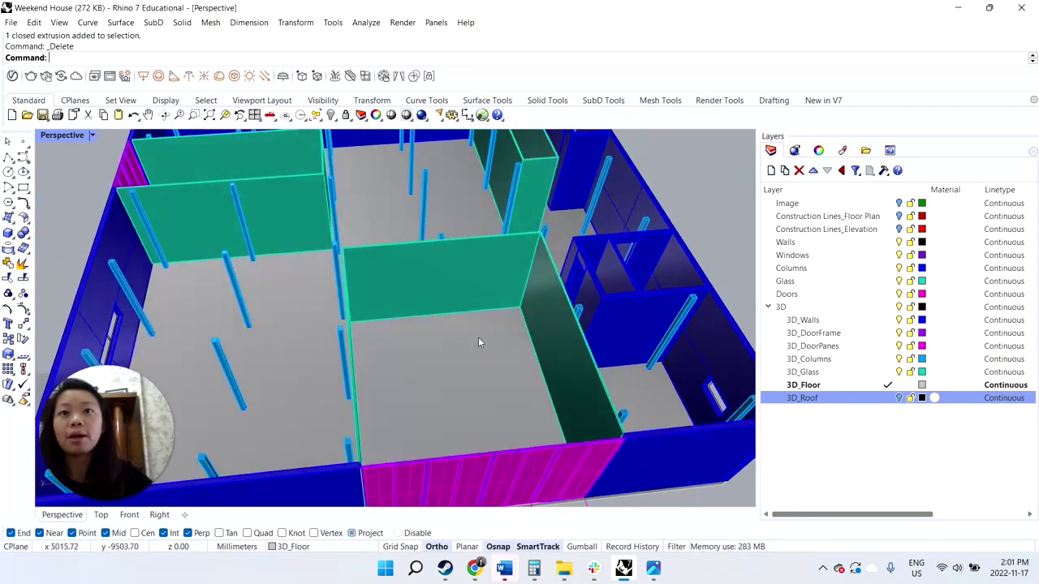
- Select the floor slab and model a box on the large courtyard's footprint between its opposite corners, extending down well below the slab
{"action": "left_click", "coordinate": [392, 371]}
{"action": "scroll", "coordinate": [424, 330], "scroll_direction": "down", "scroll_amount": 5}
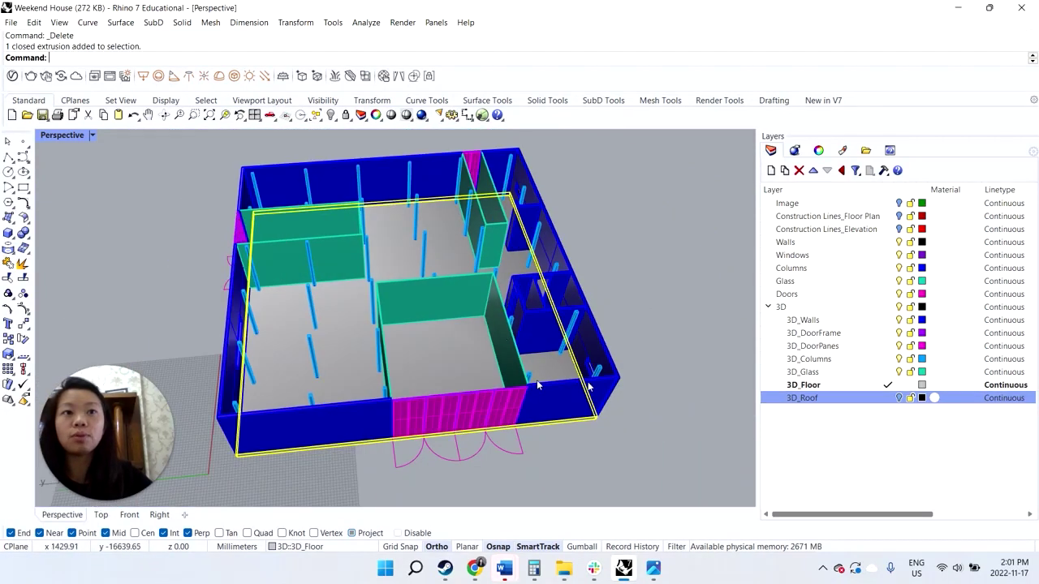
{"action": "scroll", "coordinate": [445, 376], "scroll_direction": "up", "scroll_amount": 5}
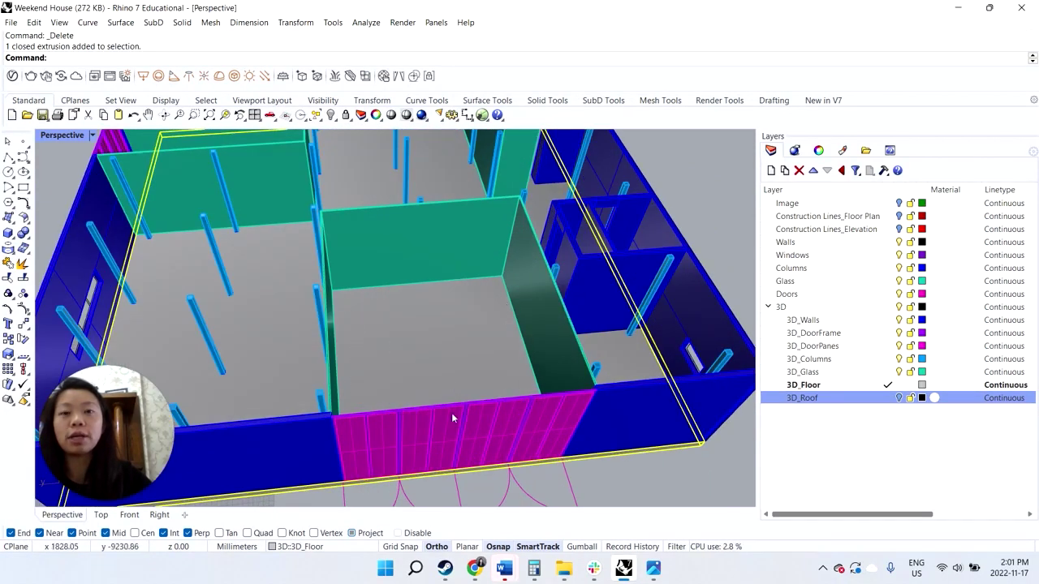
{"action": "right_click_drag", "start_coordinate": [413, 297], "coordinate": [478, 291]}
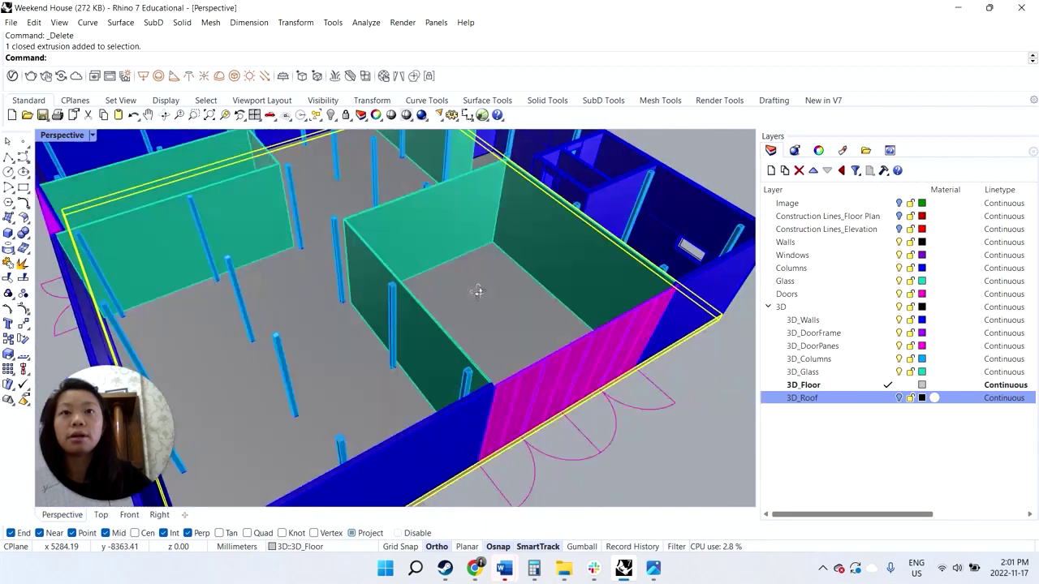
{"action": "scroll", "coordinate": [491, 334], "scroll_direction": "down", "scroll_amount": 4}
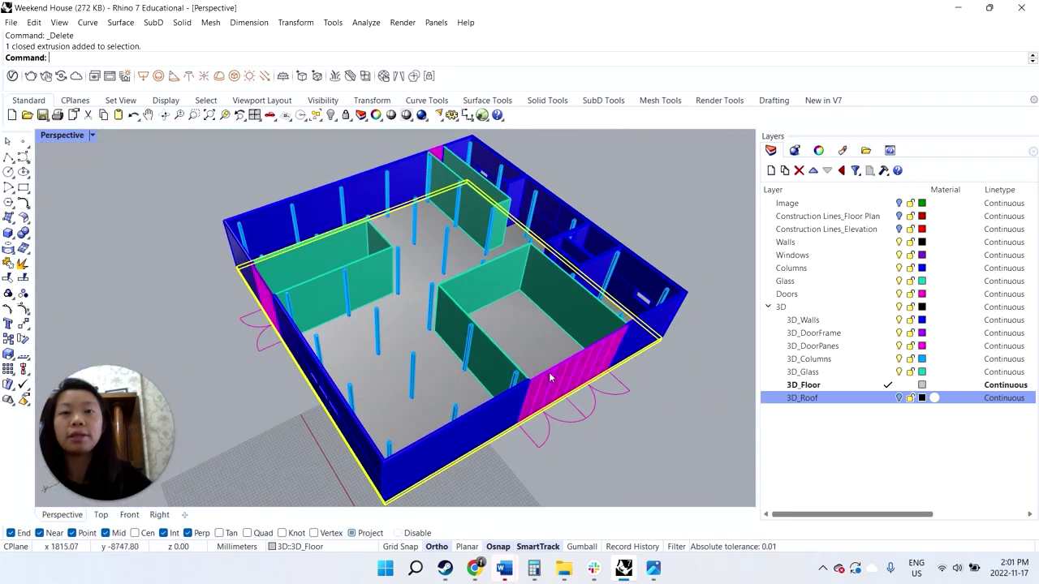
{"action": "right_click_drag", "start_coordinate": [549, 377], "coordinate": [333, 372]}
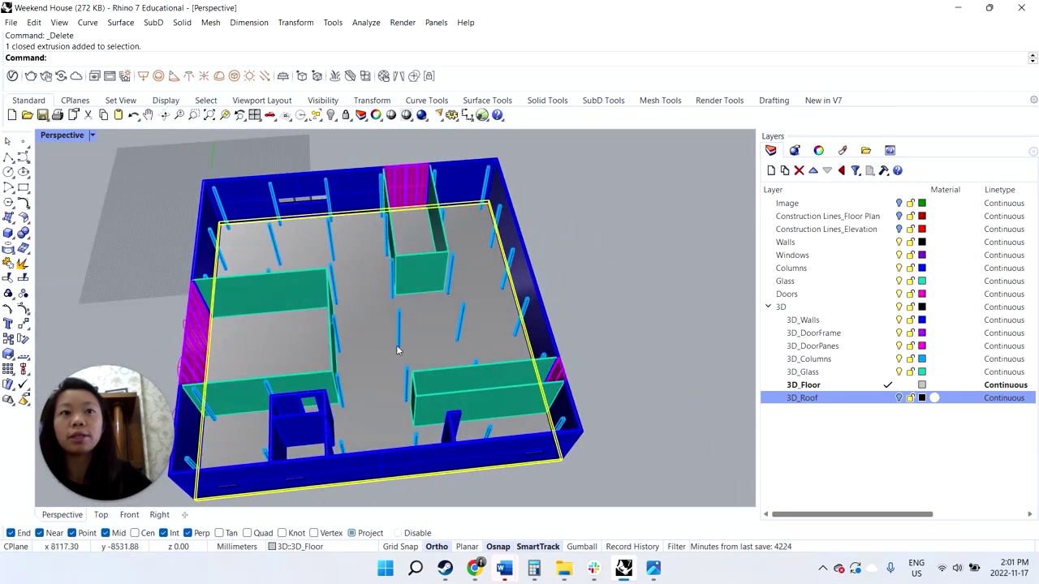
{"action": "right_click_drag", "start_coordinate": [280, 309], "coordinate": [2, 246]}
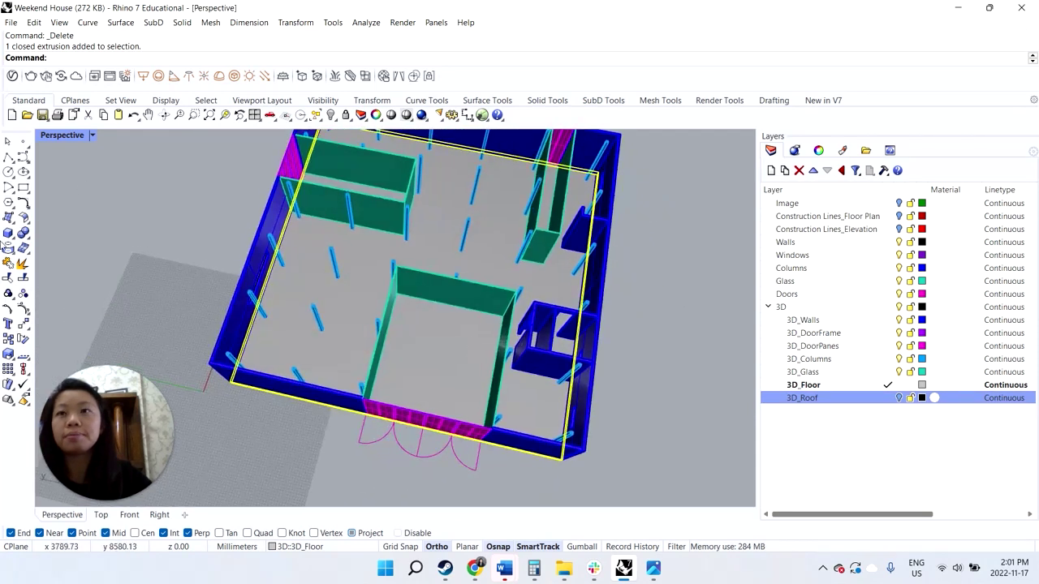
{"action": "left_click", "coordinate": [9, 234]}
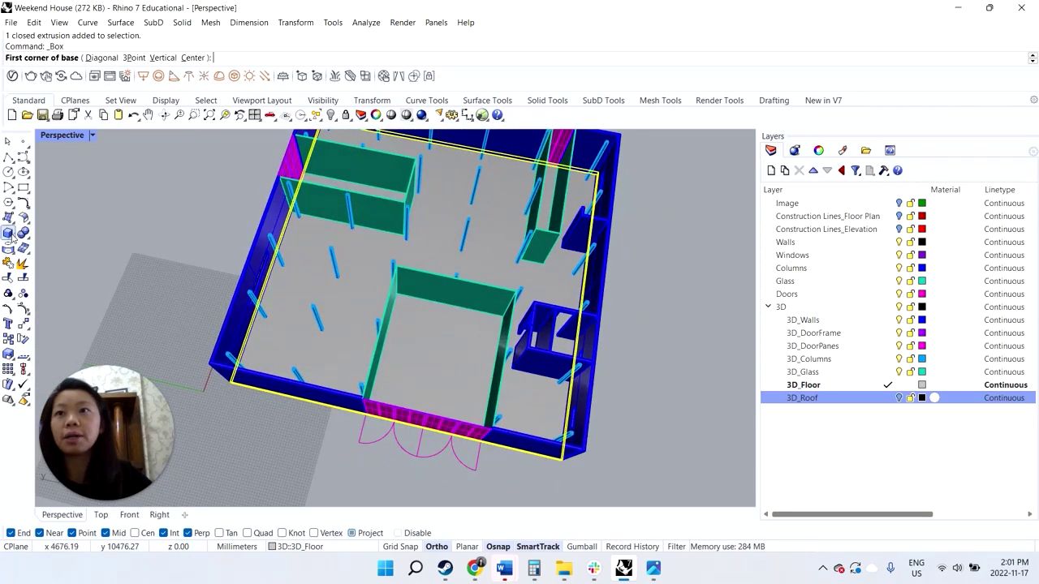
{"action": "left_click", "coordinate": [395, 294]}
{"action": "scroll", "coordinate": [475, 443], "scroll_direction": "up", "scroll_amount": 6}
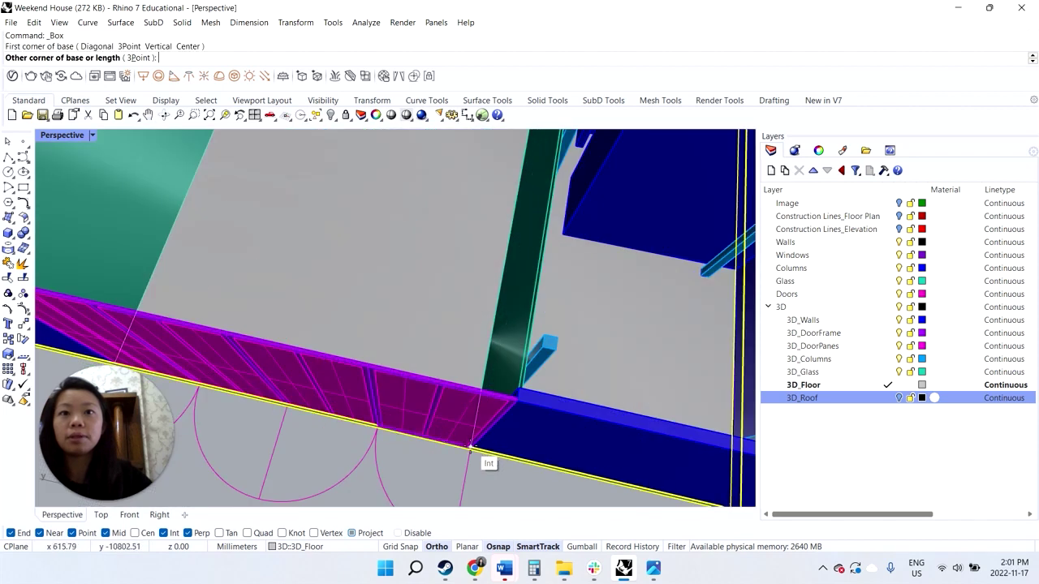
{"action": "left_click", "coordinate": [470, 447]}
{"action": "scroll", "coordinate": [475, 471], "scroll_direction": "down", "scroll_amount": 8}
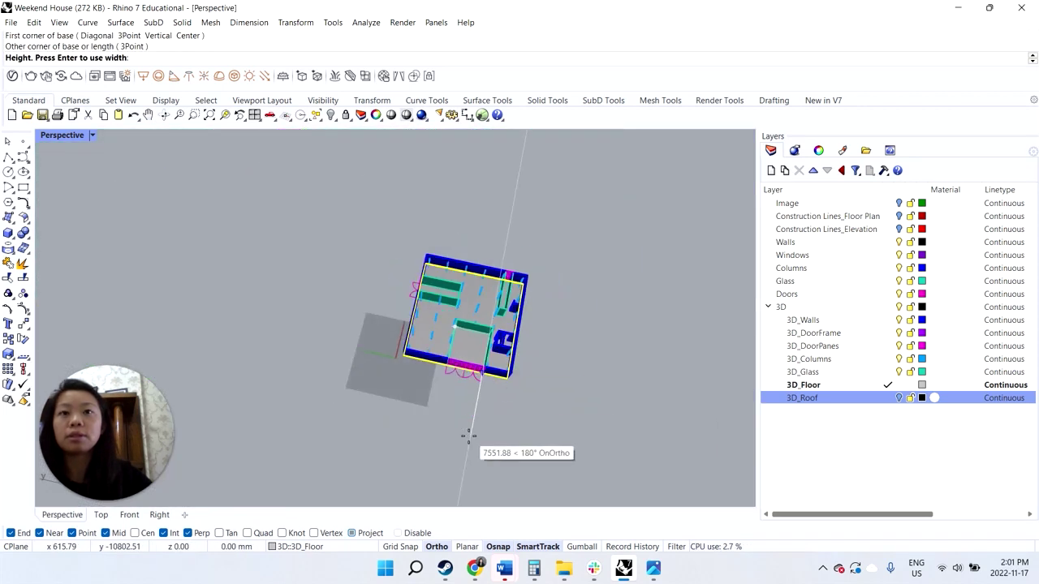
{"action": "right_click_drag", "start_coordinate": [476, 398], "coordinate": [487, 369]}
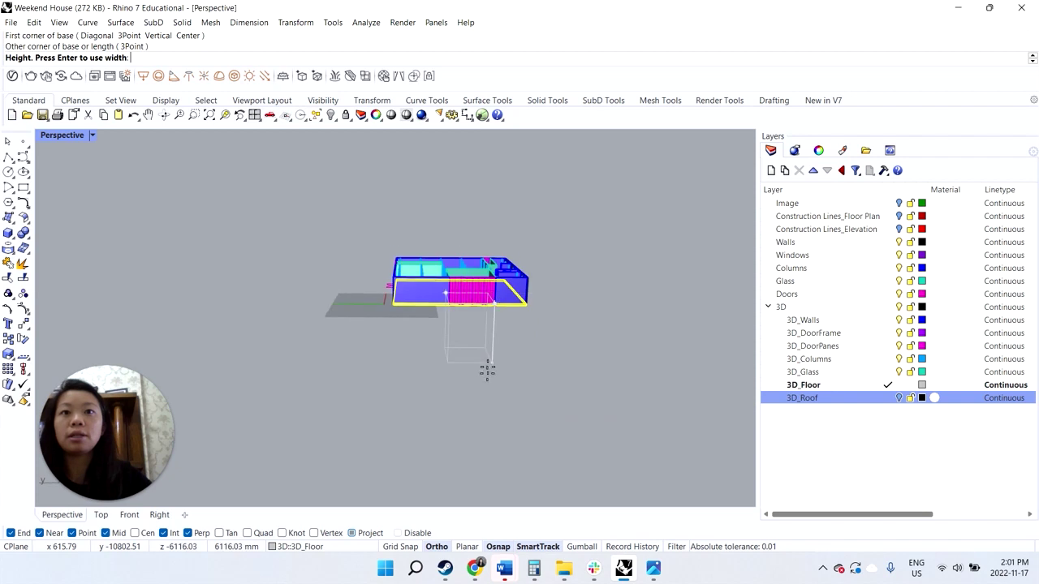
{"action": "left_click", "coordinate": [484, 357]}
{"action": "right_click_drag", "start_coordinate": [494, 317], "coordinate": [415, 304]}
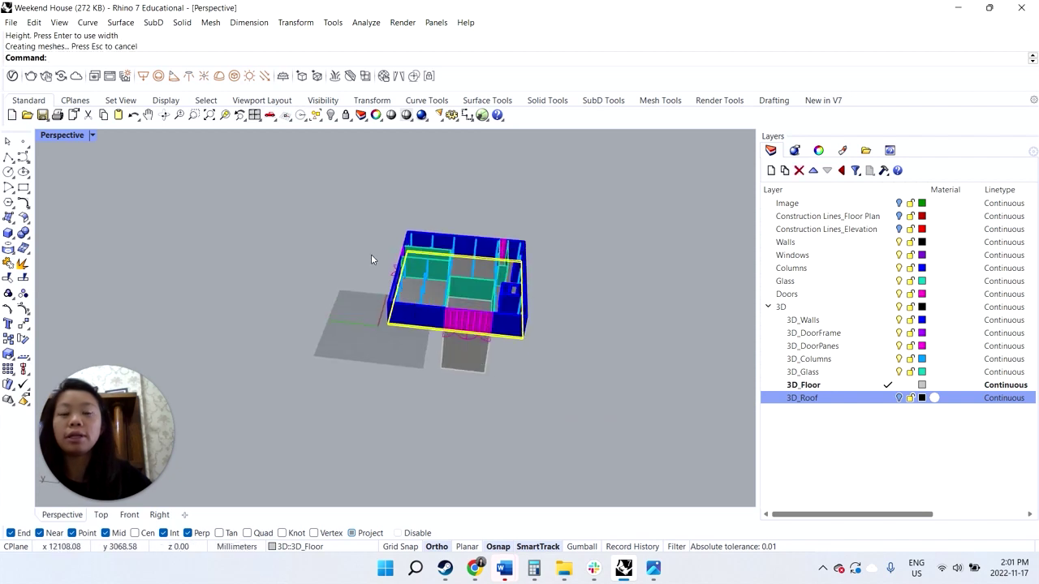
- Subtract the courtyard box from the selected floor slab with BooleanDifference
{"action": "type", "text": "BooleanDifference"}
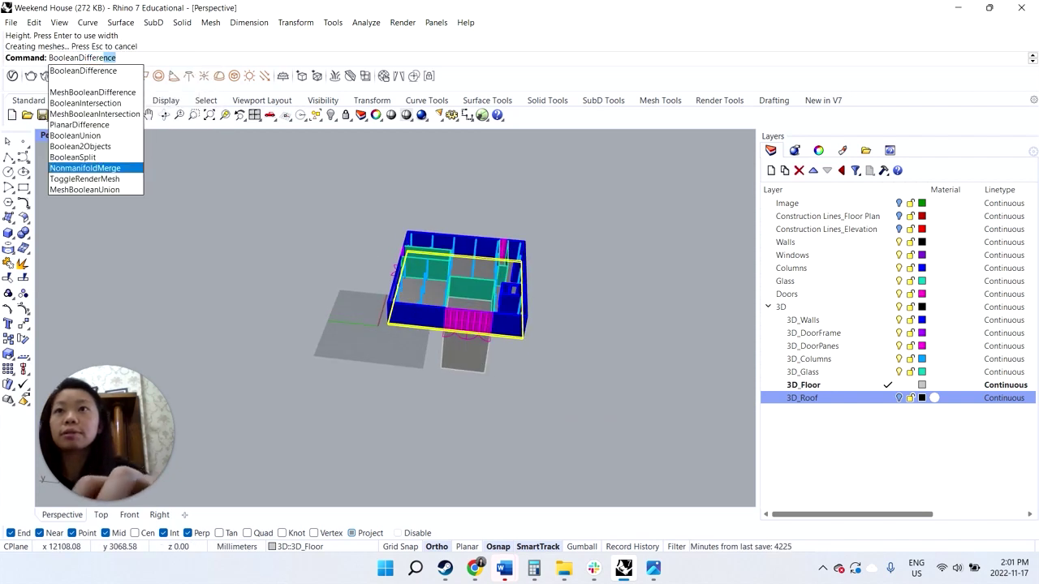
{"action": "key", "text": "Return"}
{"action": "left_click", "coordinate": [477, 364]}
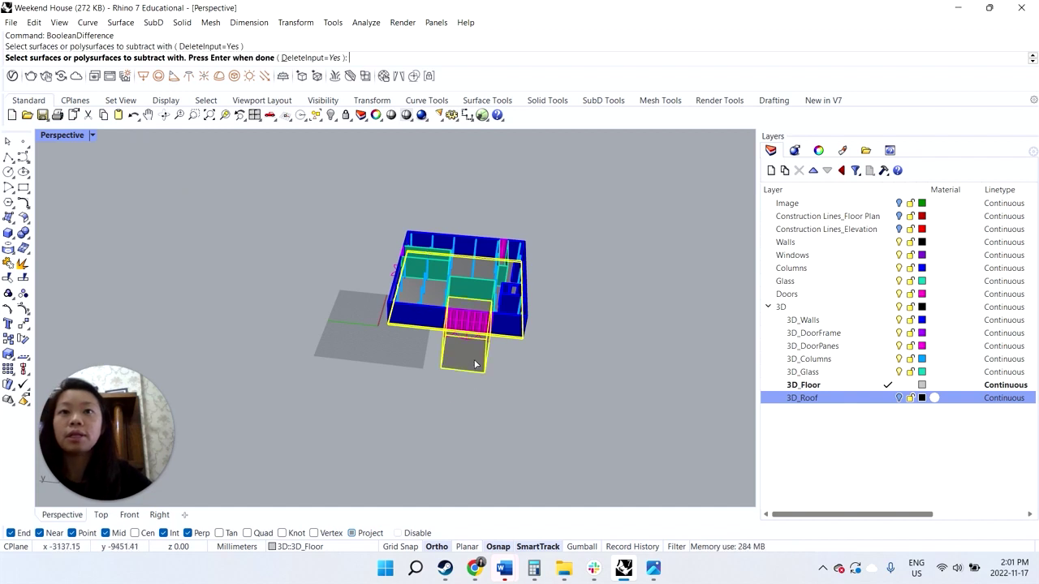
{"action": "key", "text": "Return"}
{"action": "right_click_drag", "start_coordinate": [487, 336], "coordinate": [465, 357]}
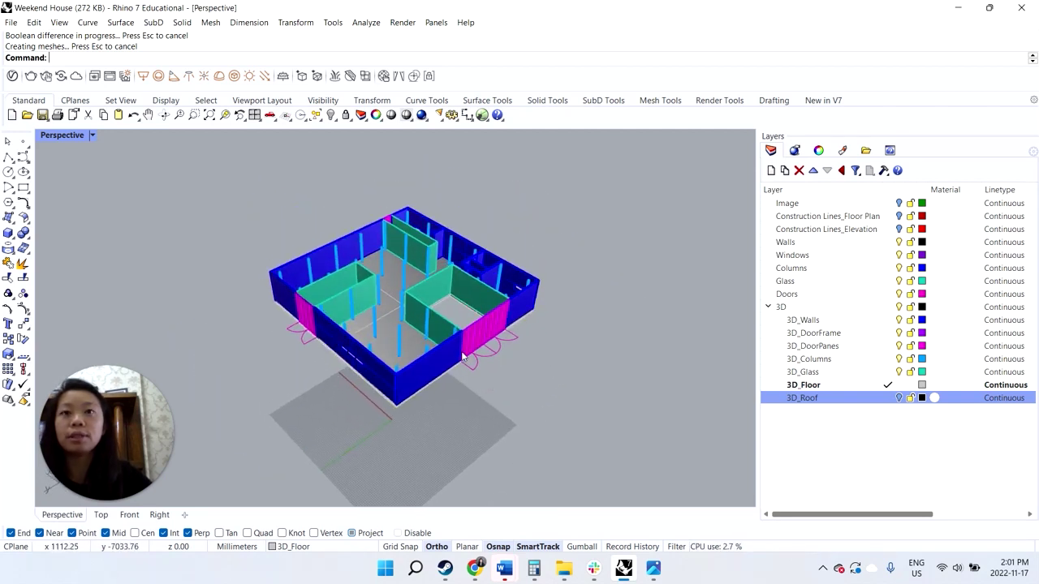
- Make 3D_Roof the current, visible layer again and view the whole house with its slatted roof openings
{"action": "left_click", "coordinate": [897, 398]}
{"action": "right_click_drag", "start_coordinate": [487, 317], "coordinate": [429, 282]}
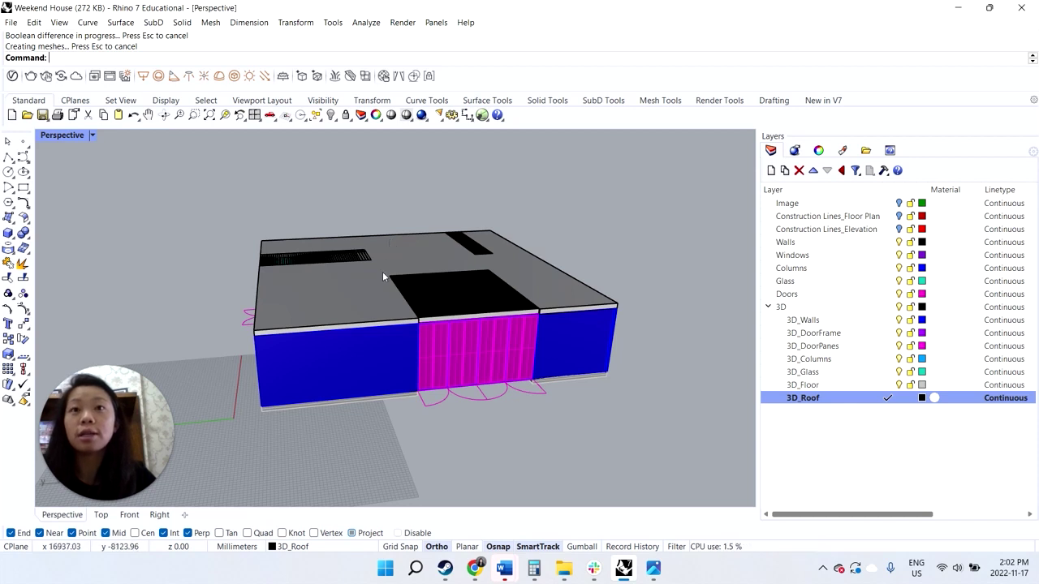
{"action": "right_click_drag", "start_coordinate": [385, 278], "coordinate": [406, 297]}
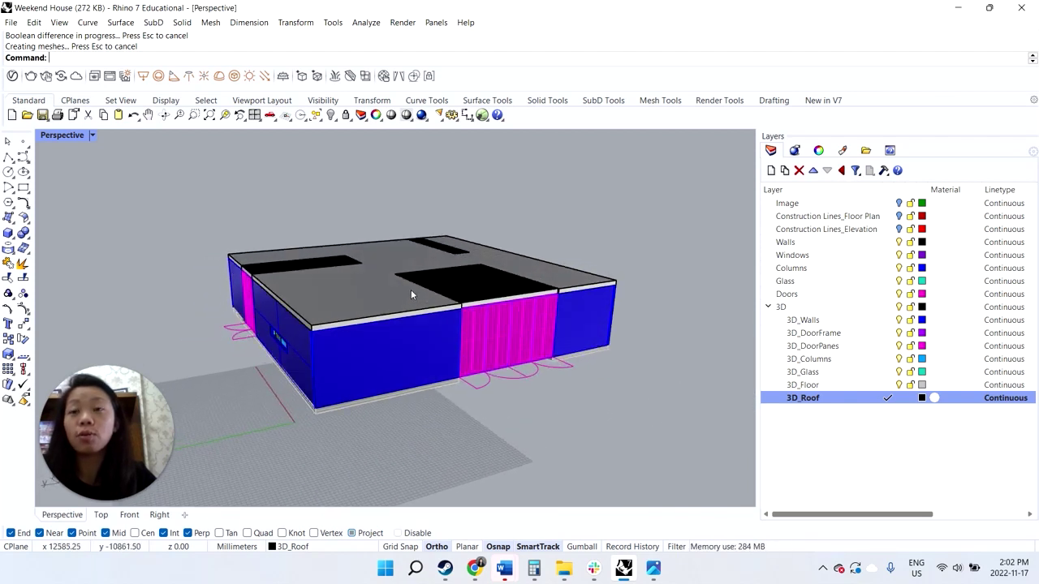